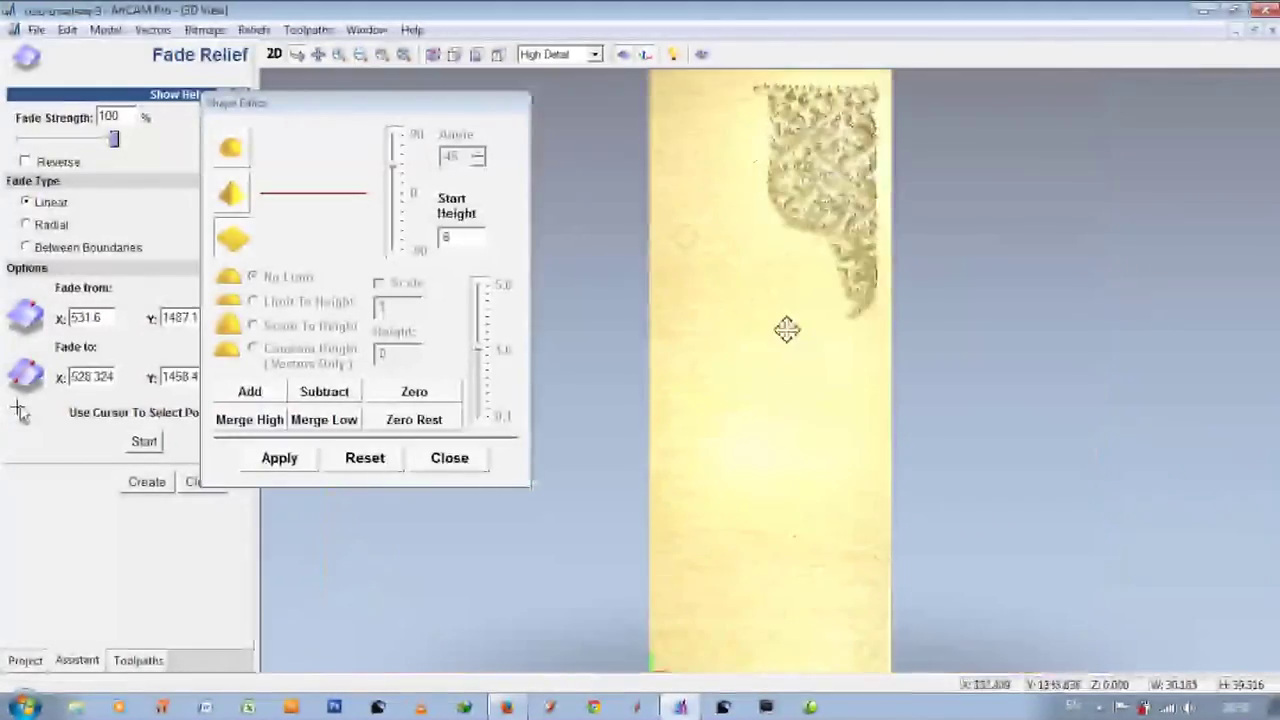
Orbit and zoom around the 3D relief panel, then return to the flat 2D flame artwork.
{"action": "left_click_drag", "start_coordinate": [786, 329], "coordinate": [922, 413]}
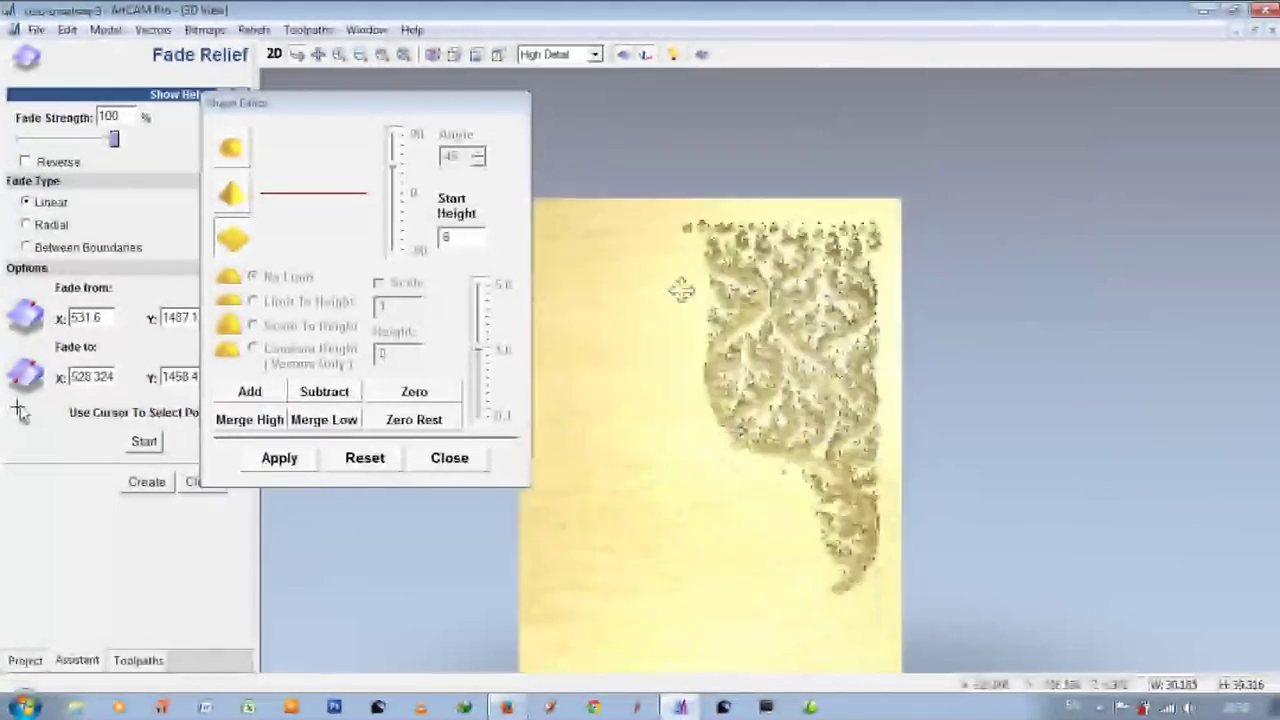
{"action": "scroll", "coordinate": [920, 405], "scroll_direction": "up", "scroll_amount": 3}
{"action": "scroll", "coordinate": [920, 405], "scroll_direction": "up", "scroll_amount": 2}
{"action": "scroll", "coordinate": [920, 405], "scroll_direction": "up", "scroll_amount": 3}
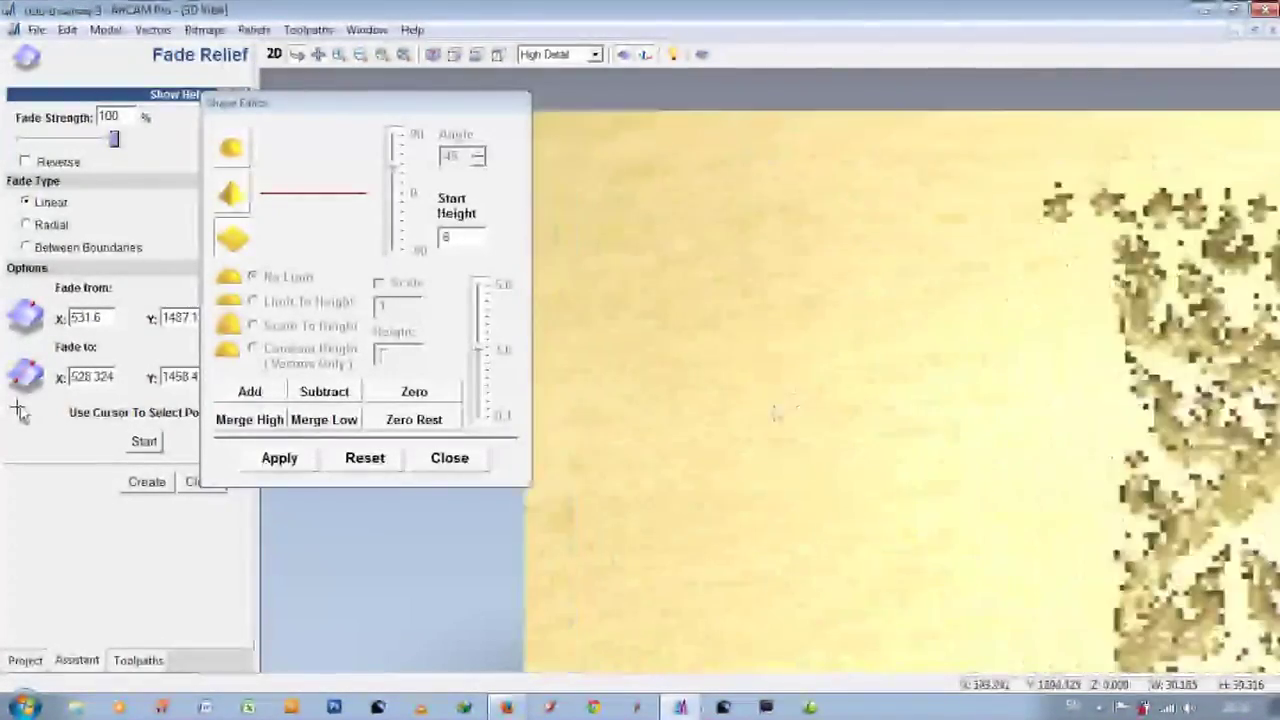
{"action": "scroll", "coordinate": [920, 405], "scroll_direction": "up", "scroll_amount": 2}
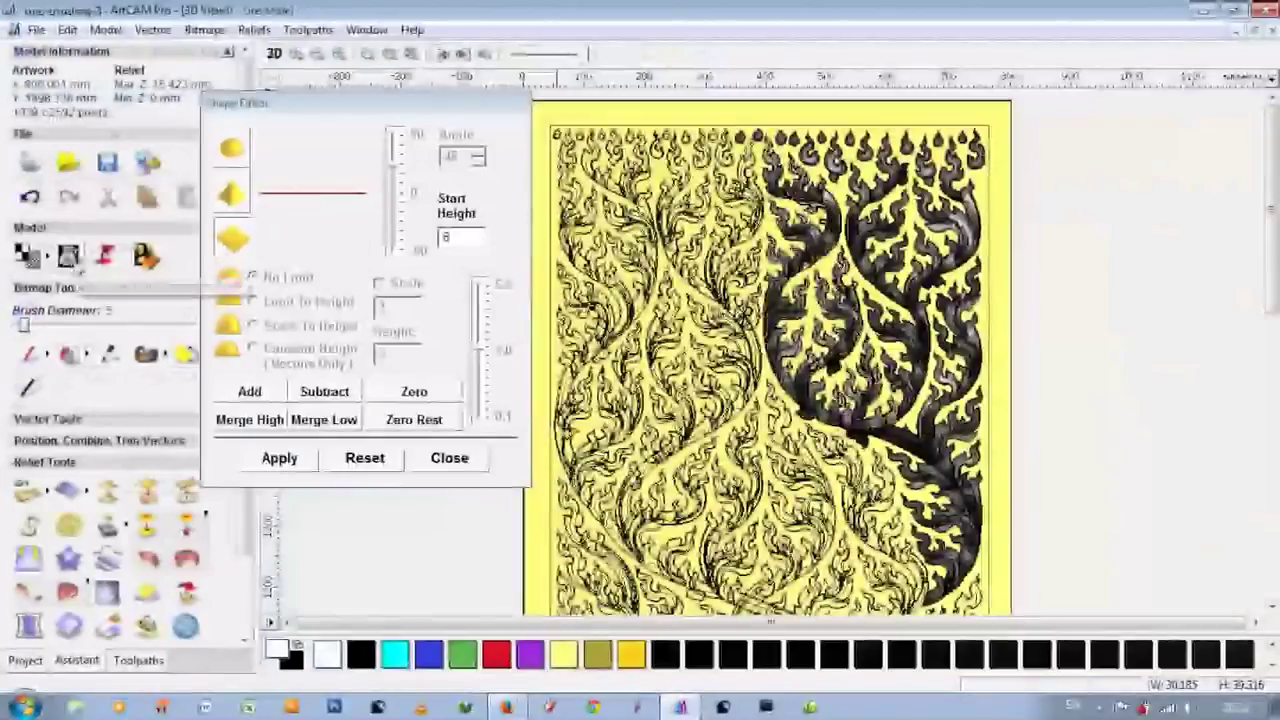
{"action": "left_click", "coordinate": [275, 55]}
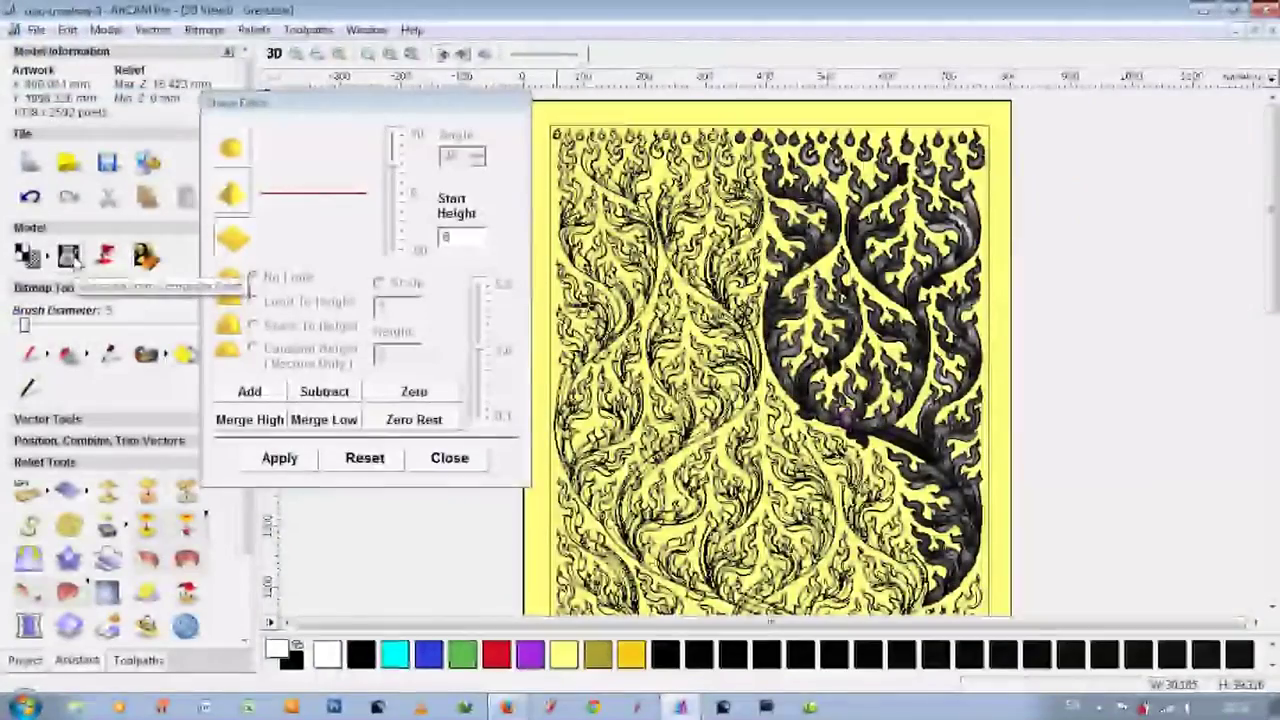
Move the Shape Editor aside and select a top-row flame outline and the top teardrop.
{"action": "scroll", "coordinate": [760, 140], "scroll_direction": "up", "scroll_amount": 3}
{"action": "left_click_drag", "start_coordinate": [300, 102], "coordinate": [967, 165]}
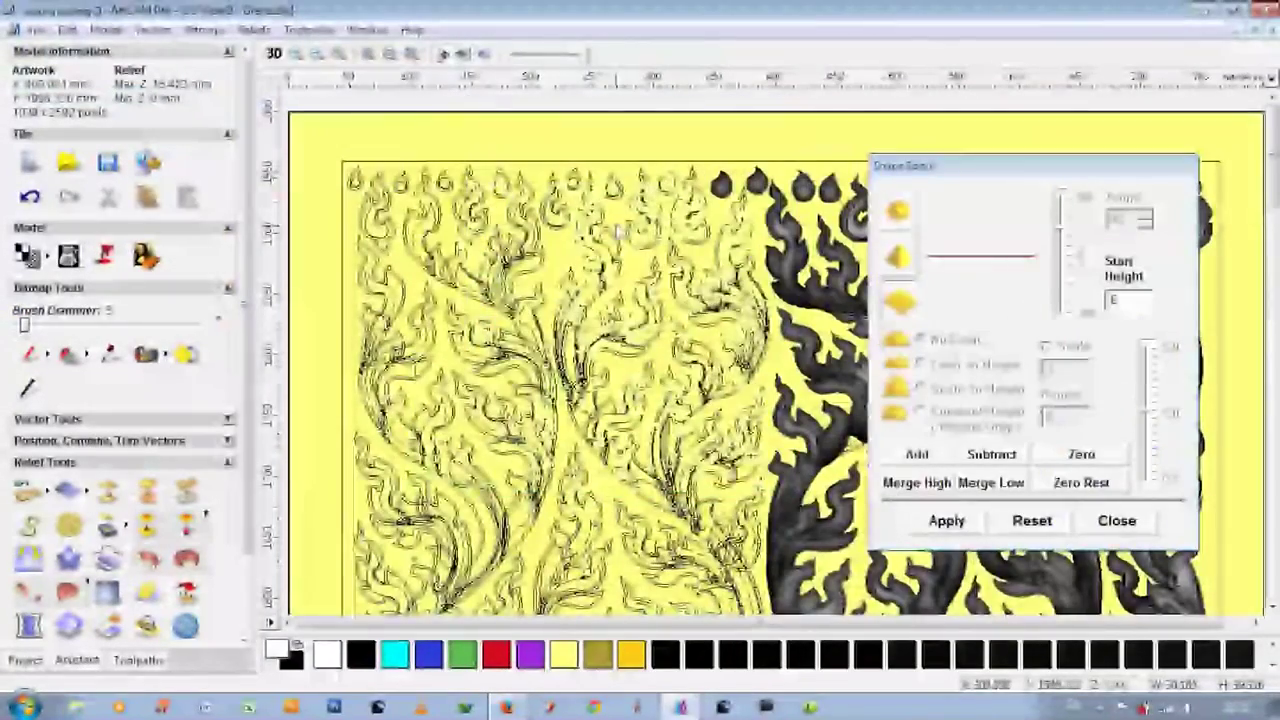
{"action": "left_click", "coordinate": [733, 322]}
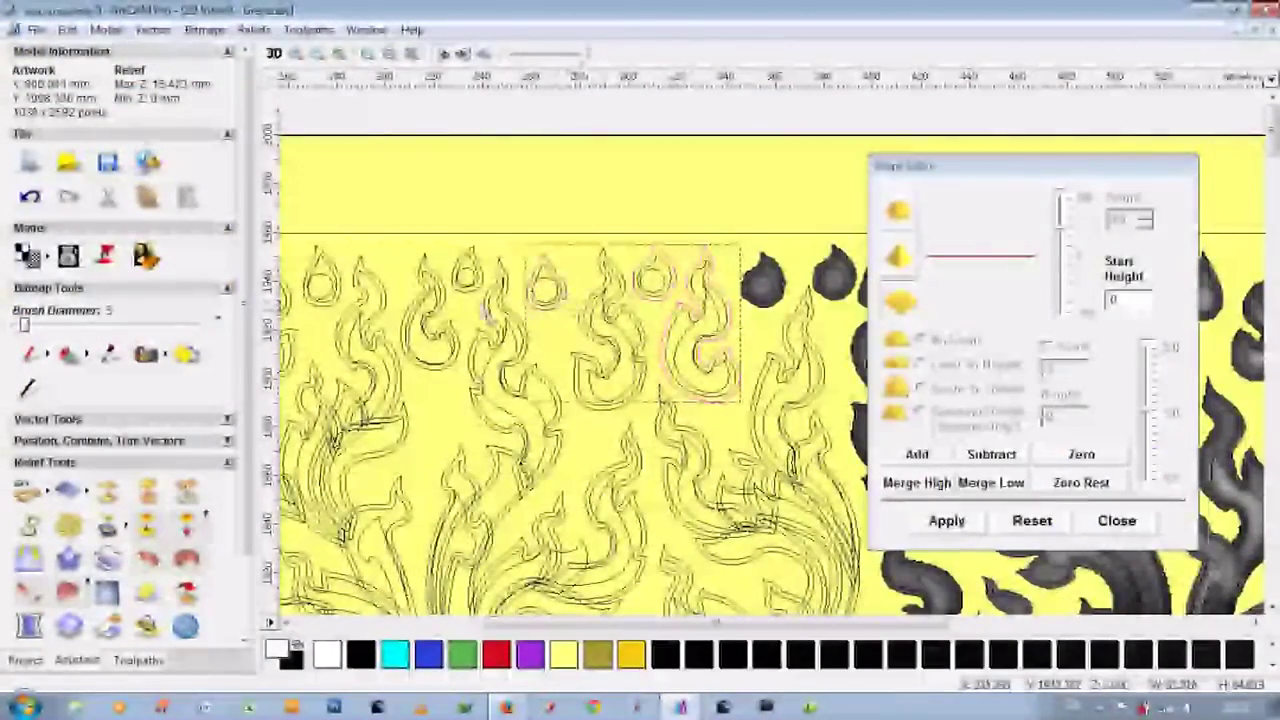
{"action": "left_click", "coordinate": [661, 322]}
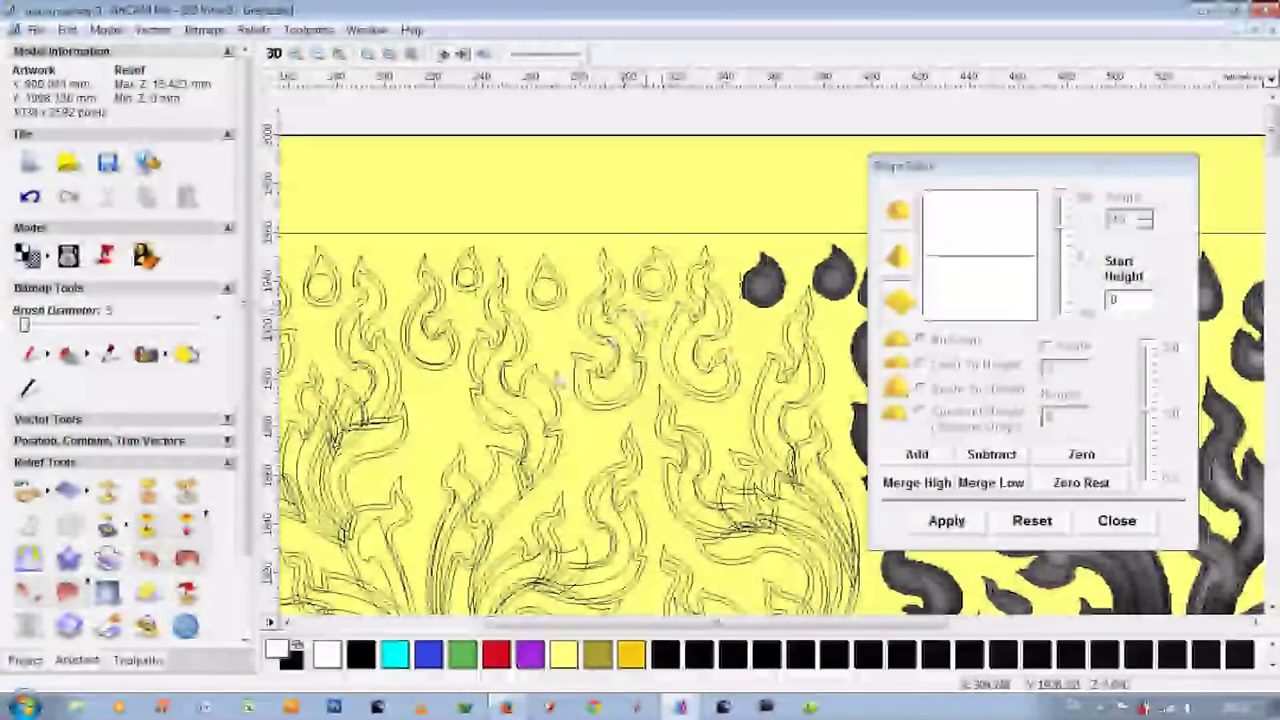
{"action": "scroll", "coordinate": [570, 332], "scroll_direction": "up", "scroll_amount": 2}
{"action": "left_click", "coordinate": [680, 292]}
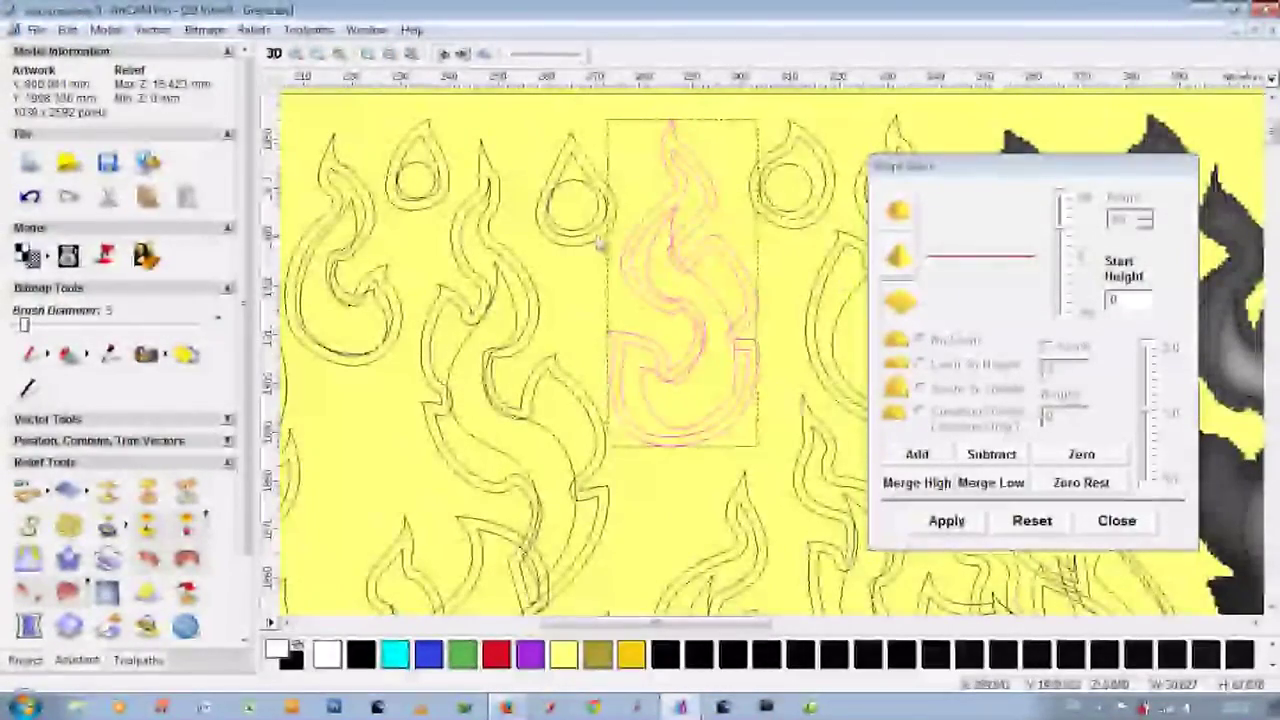
{"action": "left_click", "coordinate": [600, 245]}
{"action": "left_click", "coordinate": [576, 190]}
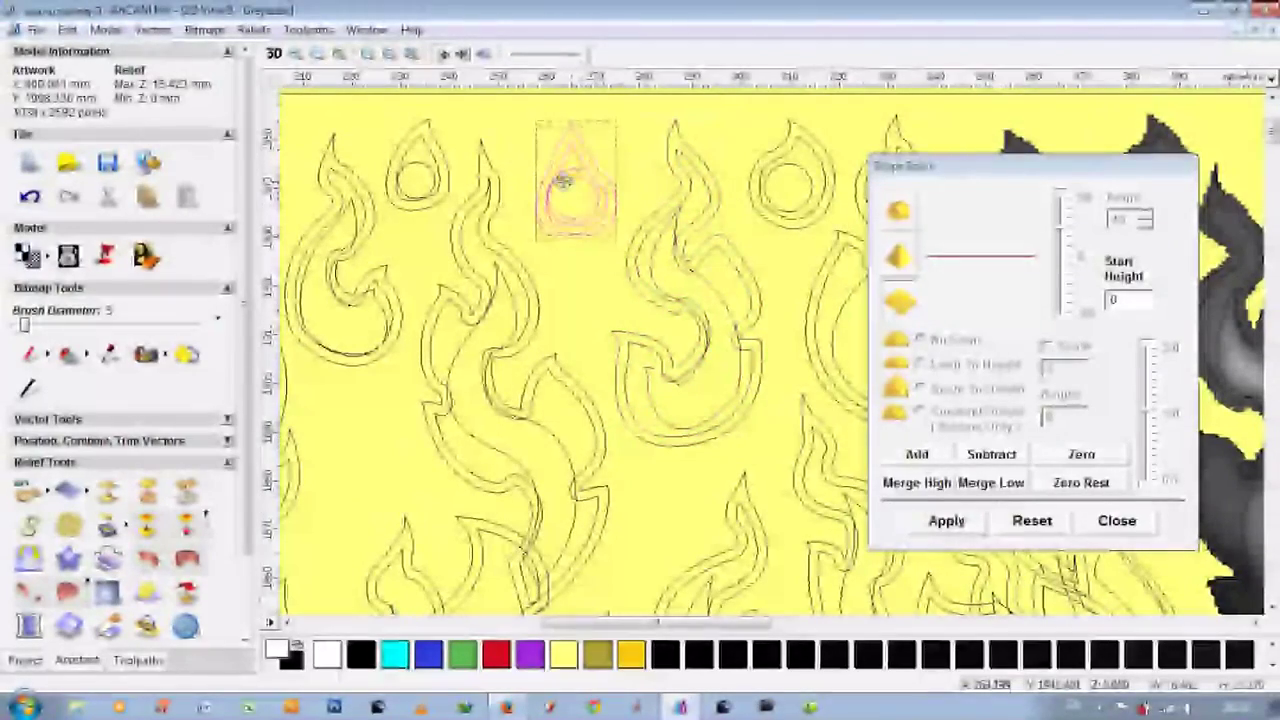
{"action": "scroll", "coordinate": [598, 278], "scroll_direction": "down", "scroll_amount": 2}
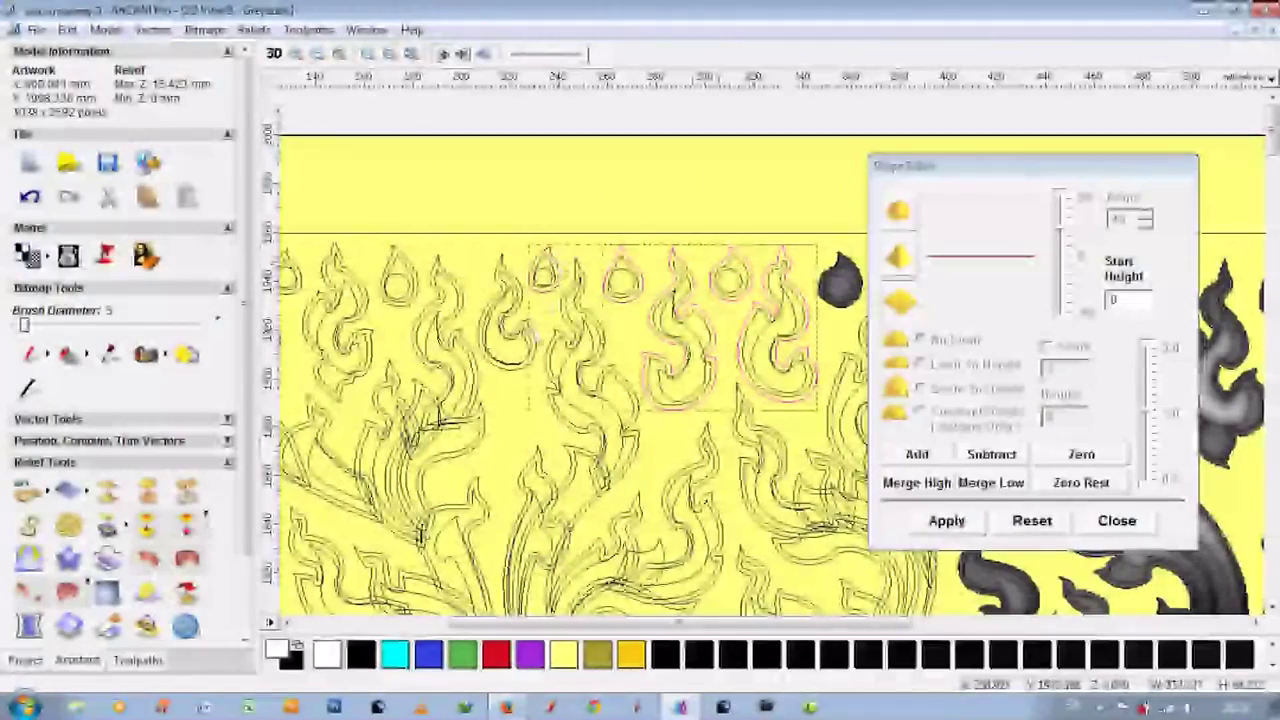
{"action": "scroll", "coordinate": [600, 420], "scroll_direction": "down", "scroll_amount": 1}
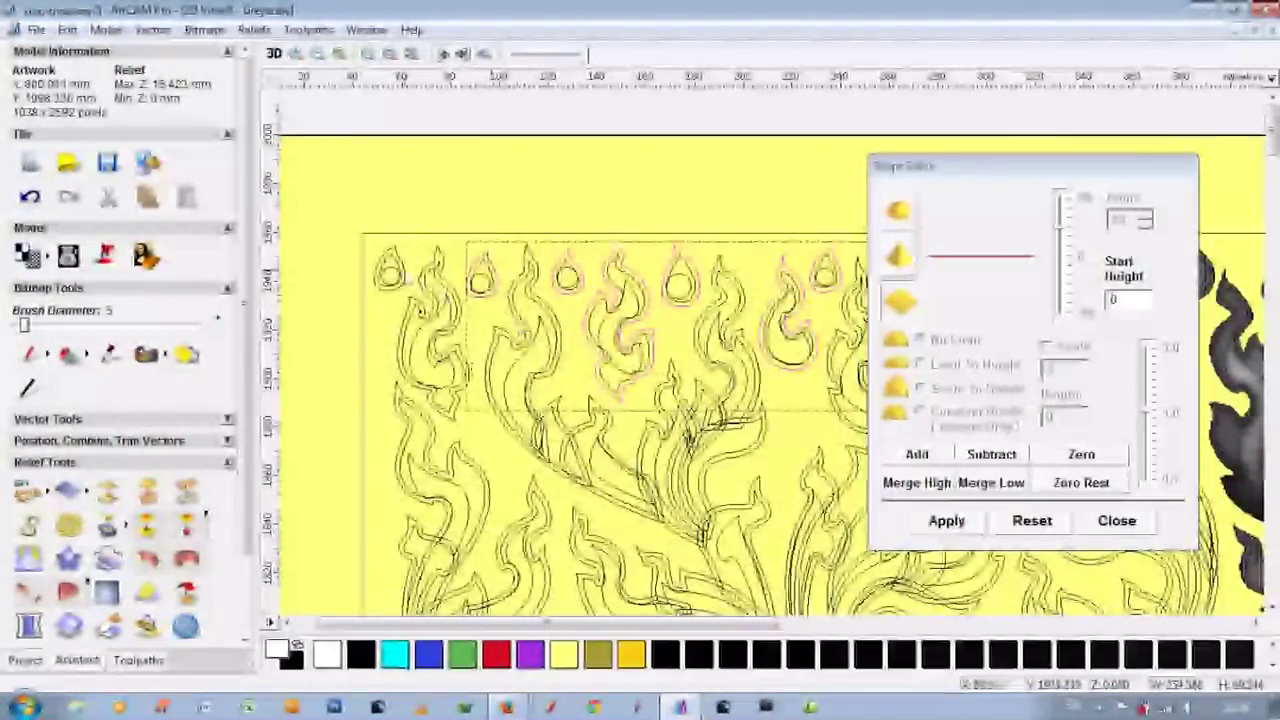
Set Start Height 5.0, add the circle to the selection, and raise the shapes with a 45° profile.
{"action": "left_click", "coordinate": [1080, 306]}
{"action": "type", "text": ".0"}
{"action": "scroll", "coordinate": [542, 336], "scroll_direction": "up", "scroll_amount": 1}
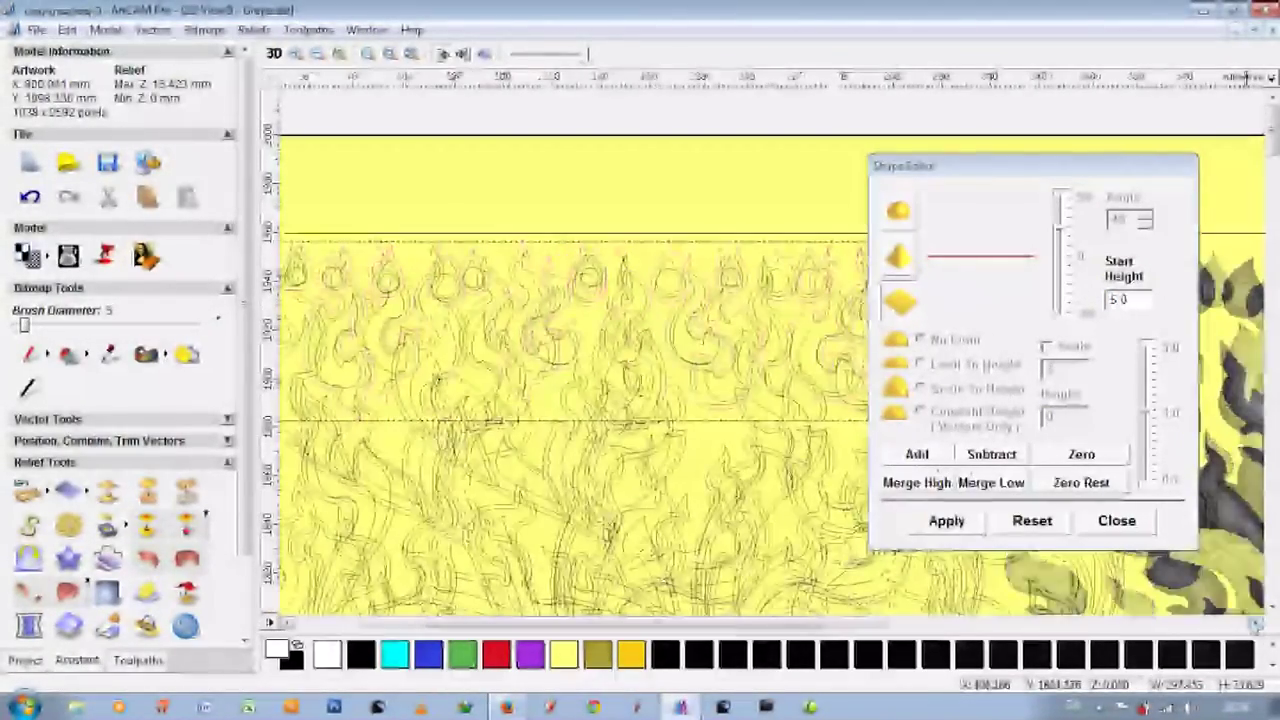
{"action": "scroll", "coordinate": [542, 336], "scroll_direction": "up", "scroll_amount": 2}
{"action": "left_click", "coordinate": [634, 214]}
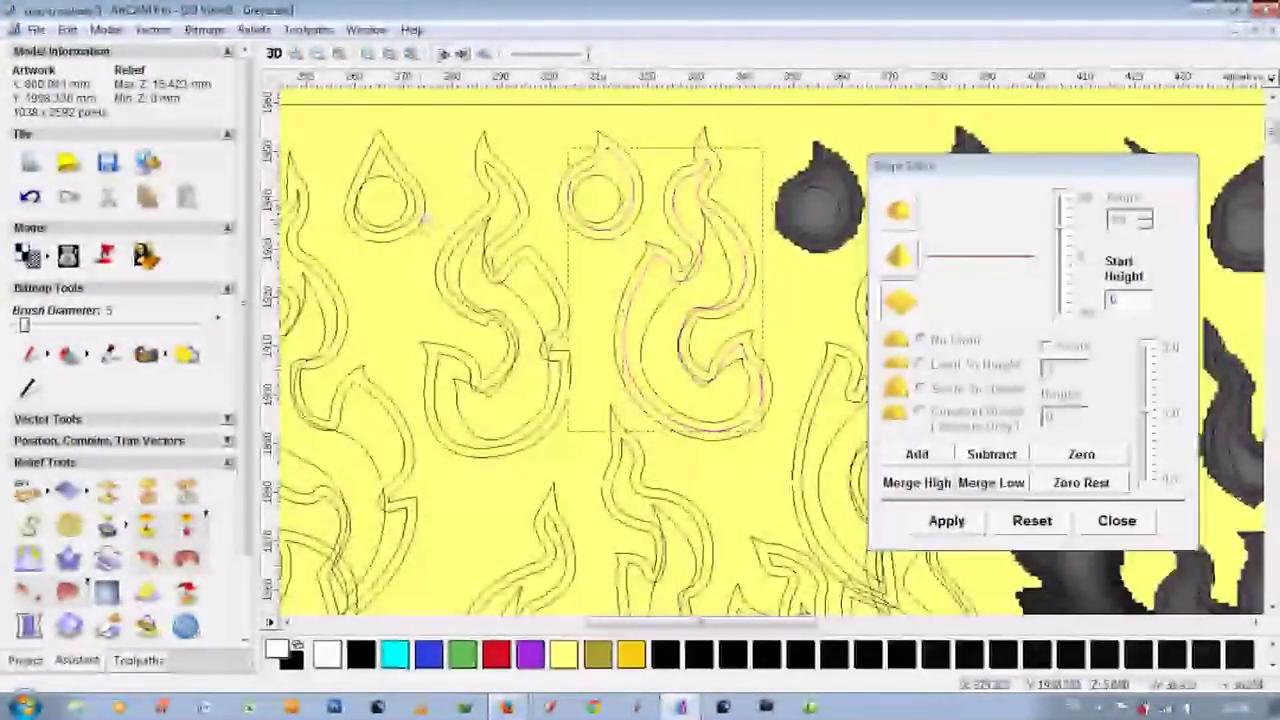
{"action": "scroll", "coordinate": [563, 311], "scroll_direction": "down", "scroll_amount": 5}
{"action": "scroll", "coordinate": [700, 300], "scroll_direction": "up", "scroll_amount": 3}
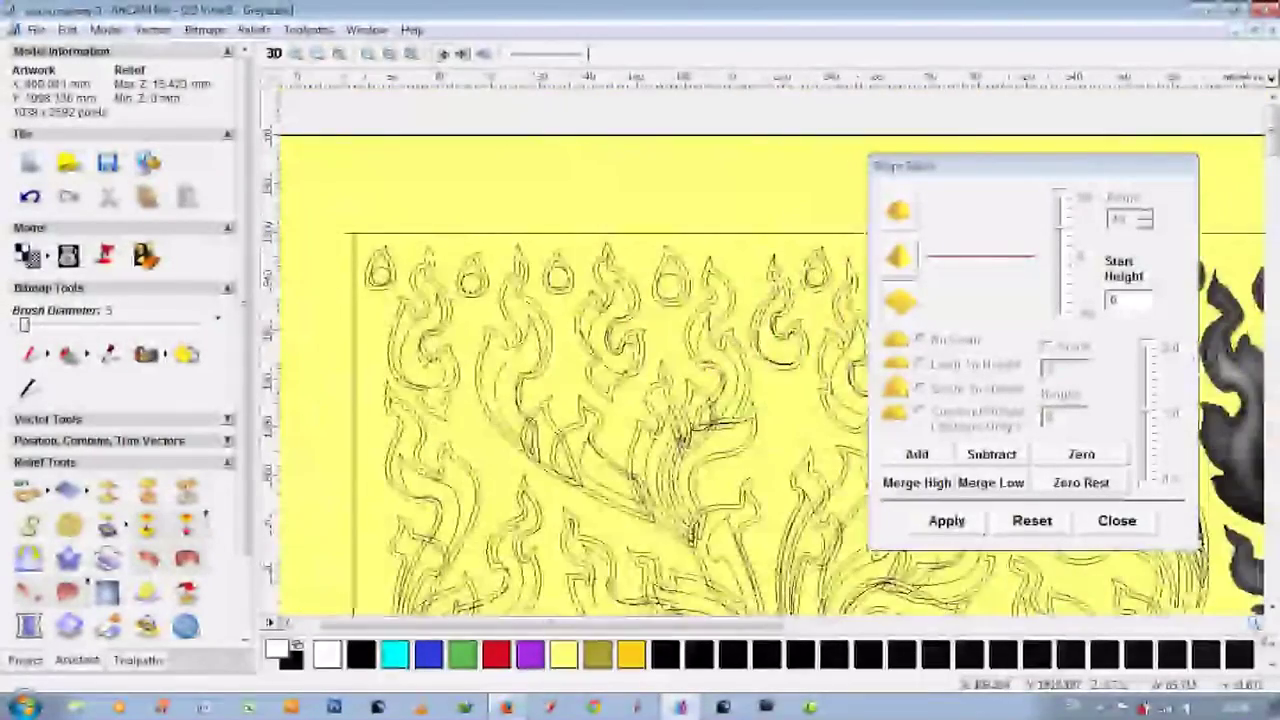
{"action": "scroll", "coordinate": [794, 301], "scroll_direction": "up", "scroll_amount": 2}
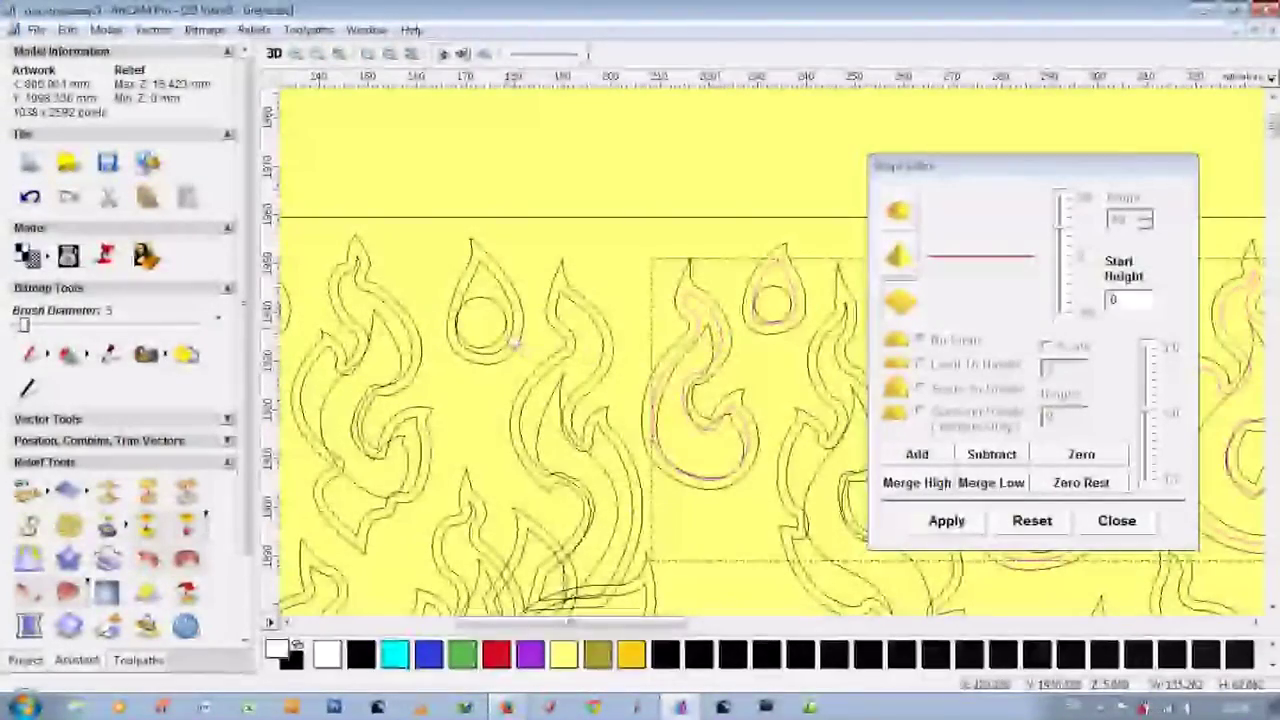
{"action": "scroll", "coordinate": [471, 451], "scroll_direction": "down", "scroll_amount": 2}
{"action": "scroll", "coordinate": [829, 298], "scroll_direction": "up", "scroll_amount": 2}
{"action": "left_click", "coordinate": [677, 290], "text": "shift"}
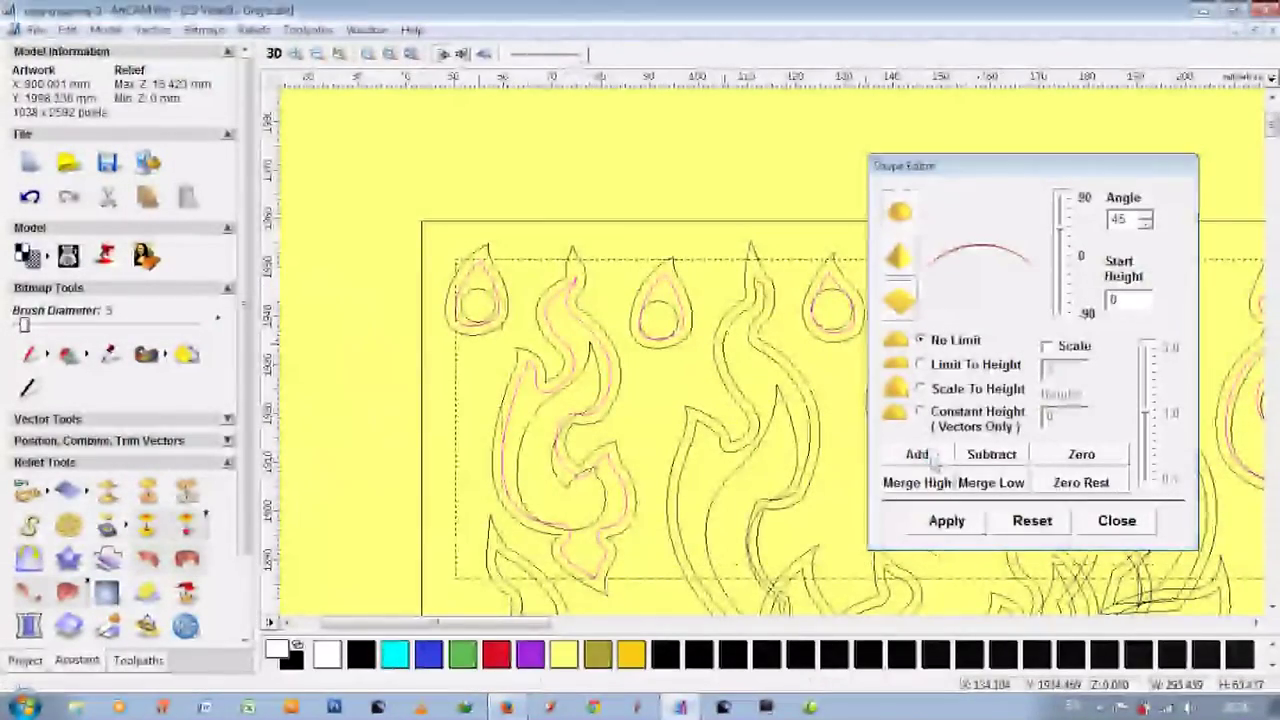
{"action": "left_click", "coordinate": [917, 454]}
{"action": "middle_click_drag", "start_coordinate": [828, 286], "coordinate": [848, 387]}
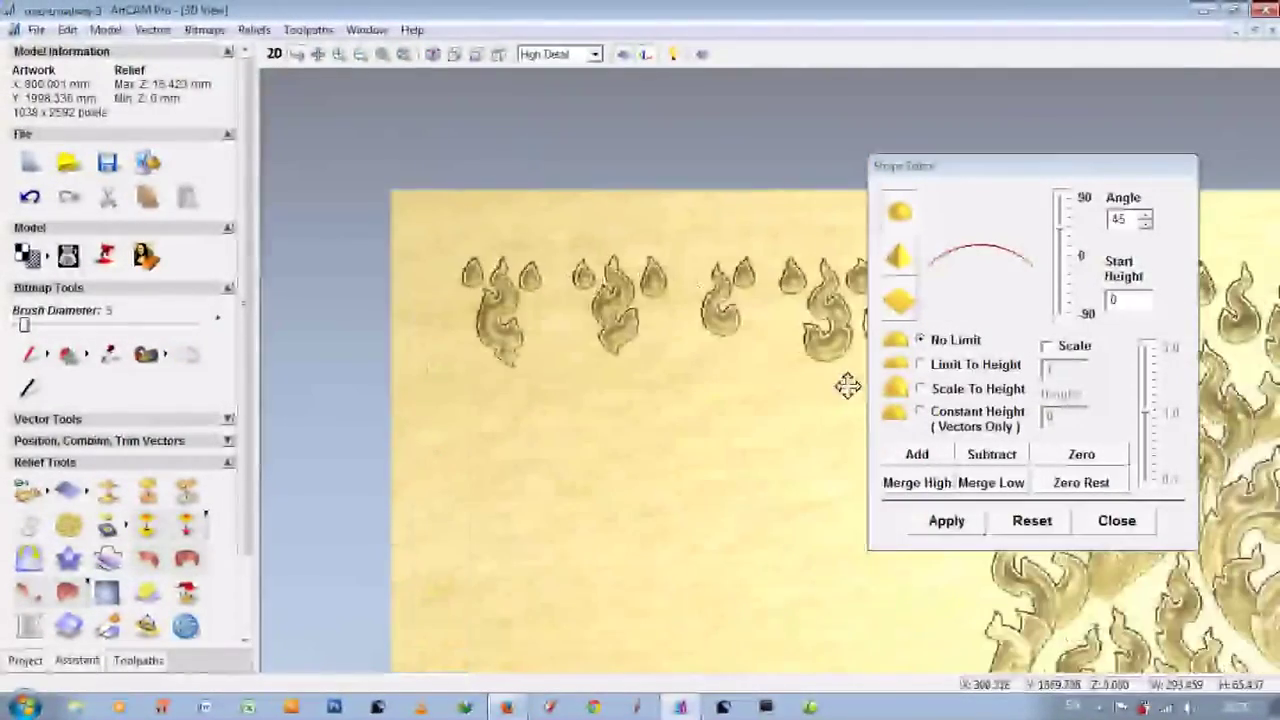
Select the two small circle outlines and give them a domed 45° profile.
{"action": "mouse_move", "coordinate": [894, 586]}
{"action": "middle_mouse_down"}
{"action": "mouse_move", "coordinate": [751, 191]}
{"action": "mouse_move", "coordinate": [826, 309]}
{"action": "mouse_move", "coordinate": [711, 334]}
{"action": "mouse_move", "coordinate": [748, 337]}
{"action": "middle_mouse_up"}
{"action": "key", "text": "F2"}
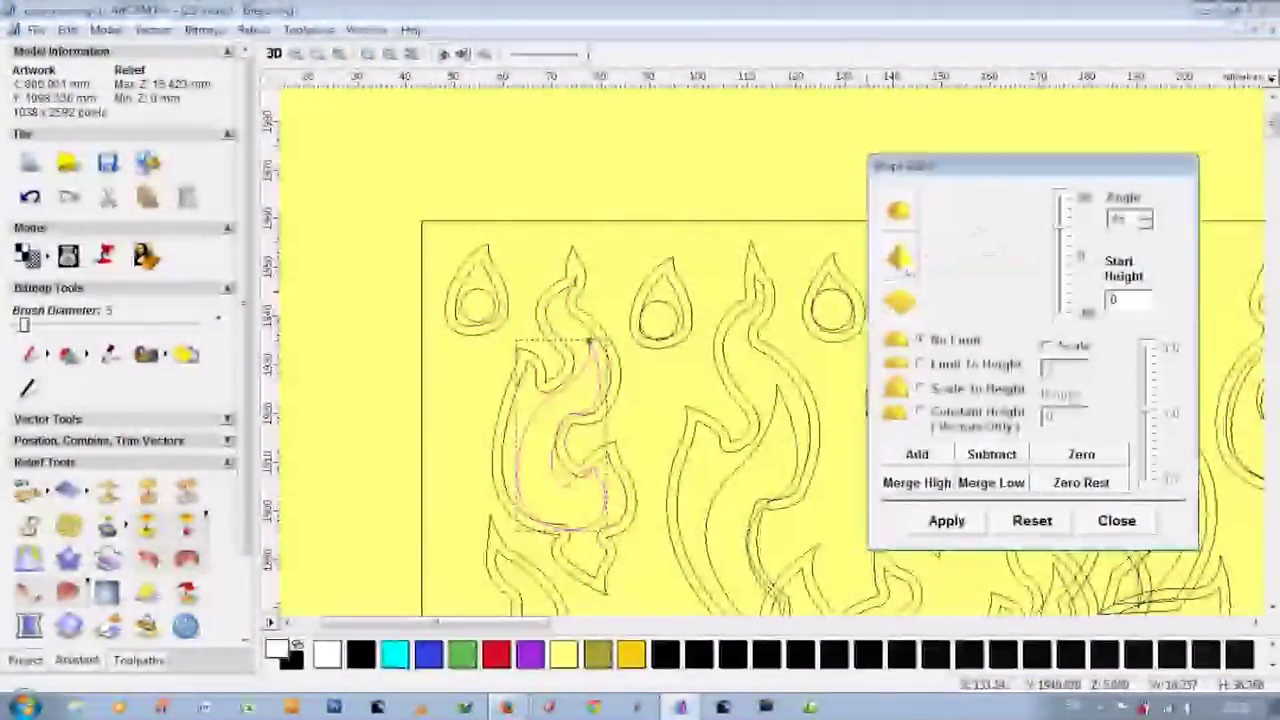
{"action": "middle_click_drag", "start_coordinate": [590, 342], "coordinate": [432, 338]}
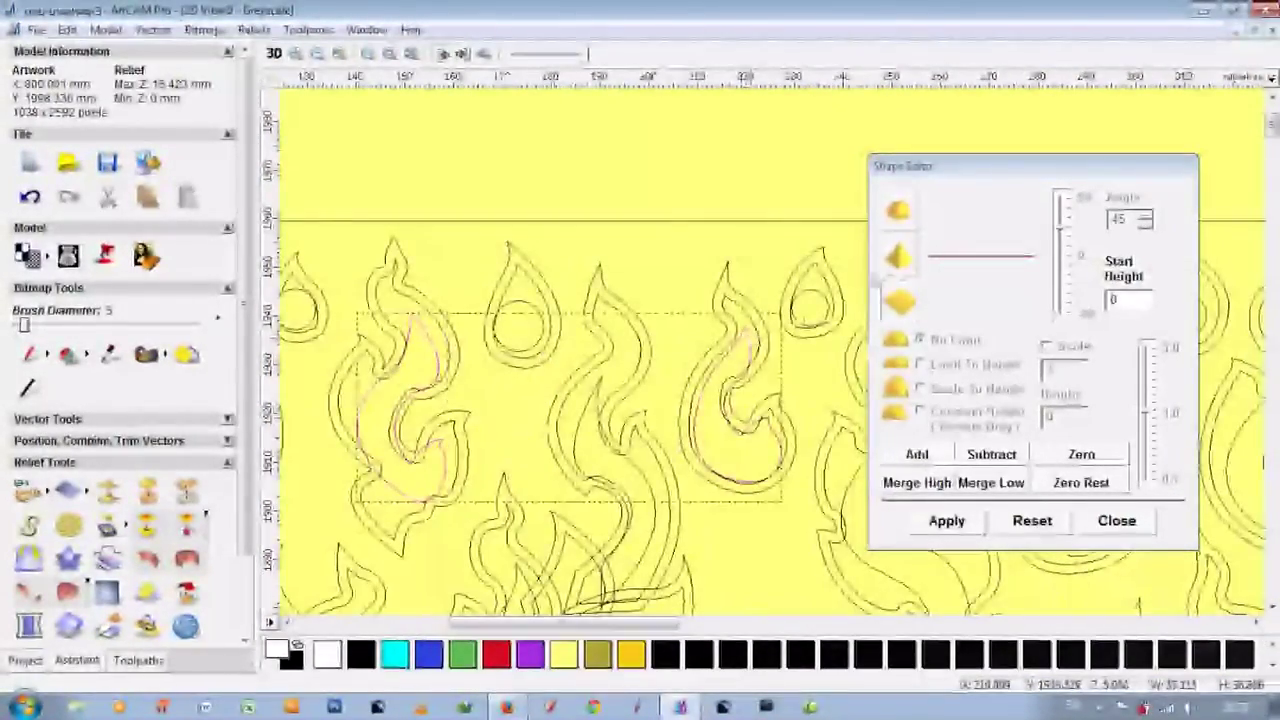
{"action": "scroll", "coordinate": [630, 400], "scroll_direction": "up", "scroll_amount": 2}
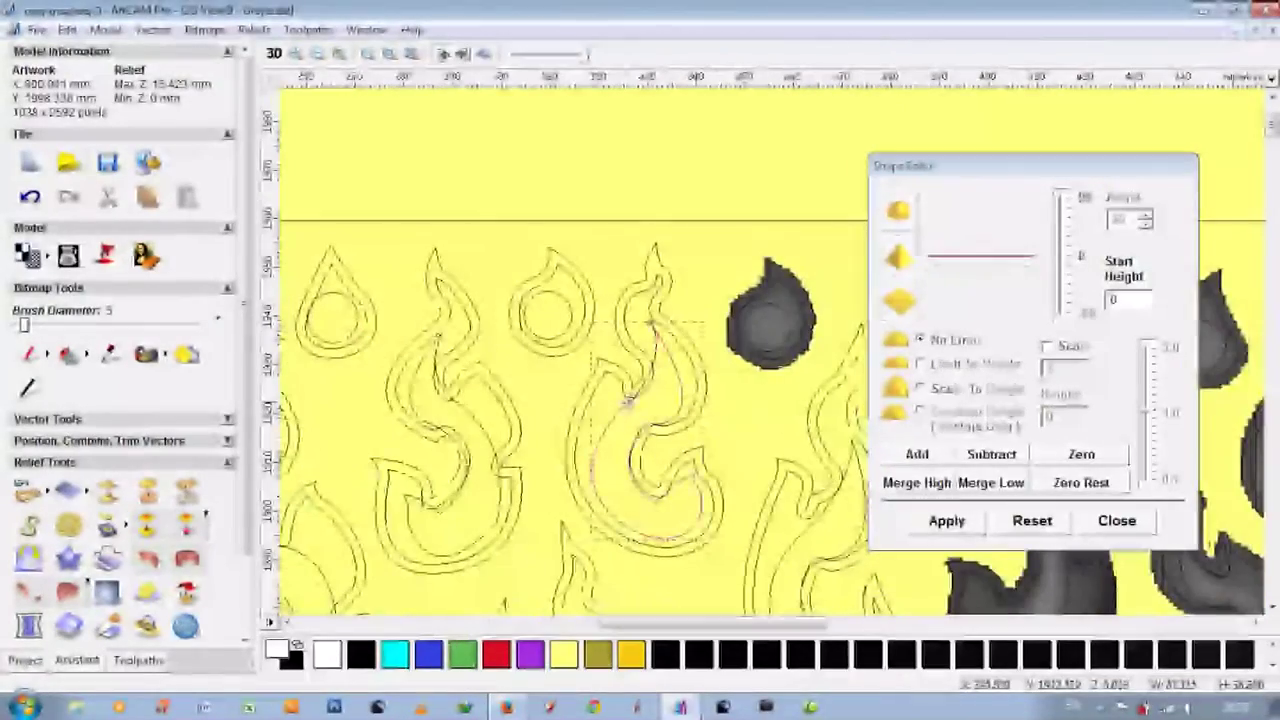
{"action": "left_click_drag", "start_coordinate": [292, 282], "coordinate": [584, 350]}
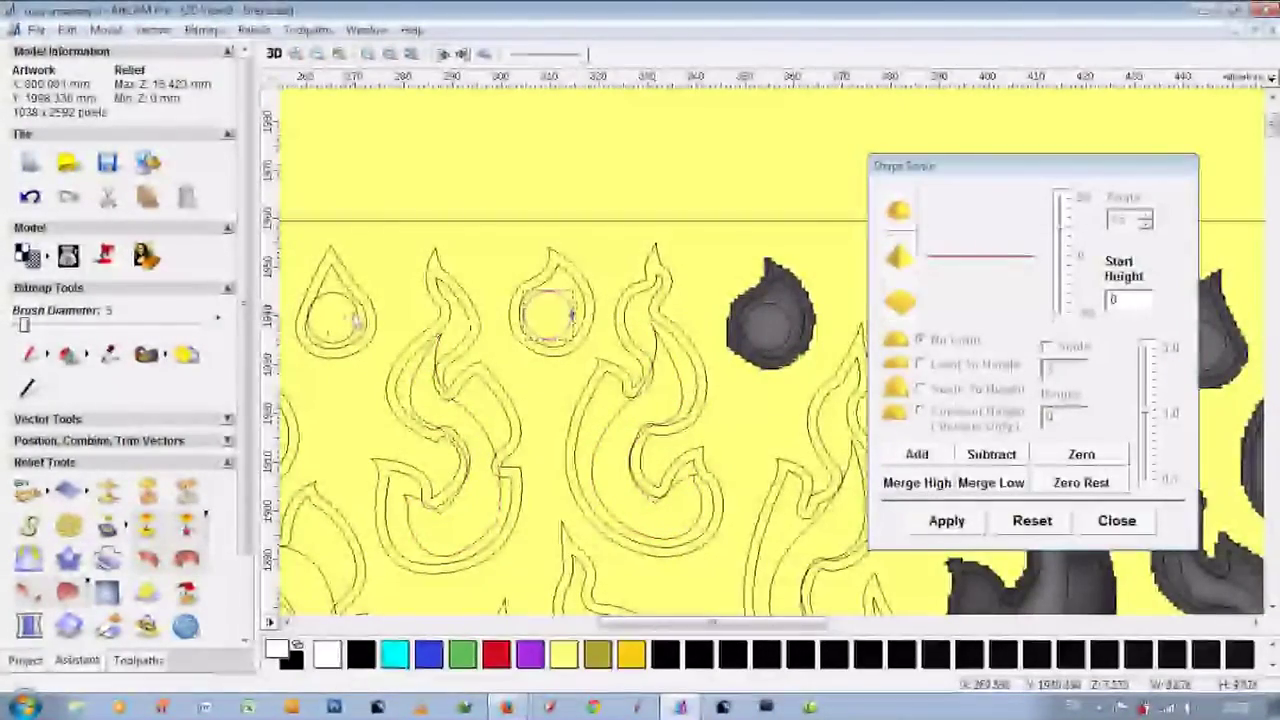
{"action": "left_click", "coordinate": [898, 212]}
{"action": "scroll", "coordinate": [736, 283], "scroll_direction": "down", "scroll_amount": 1}
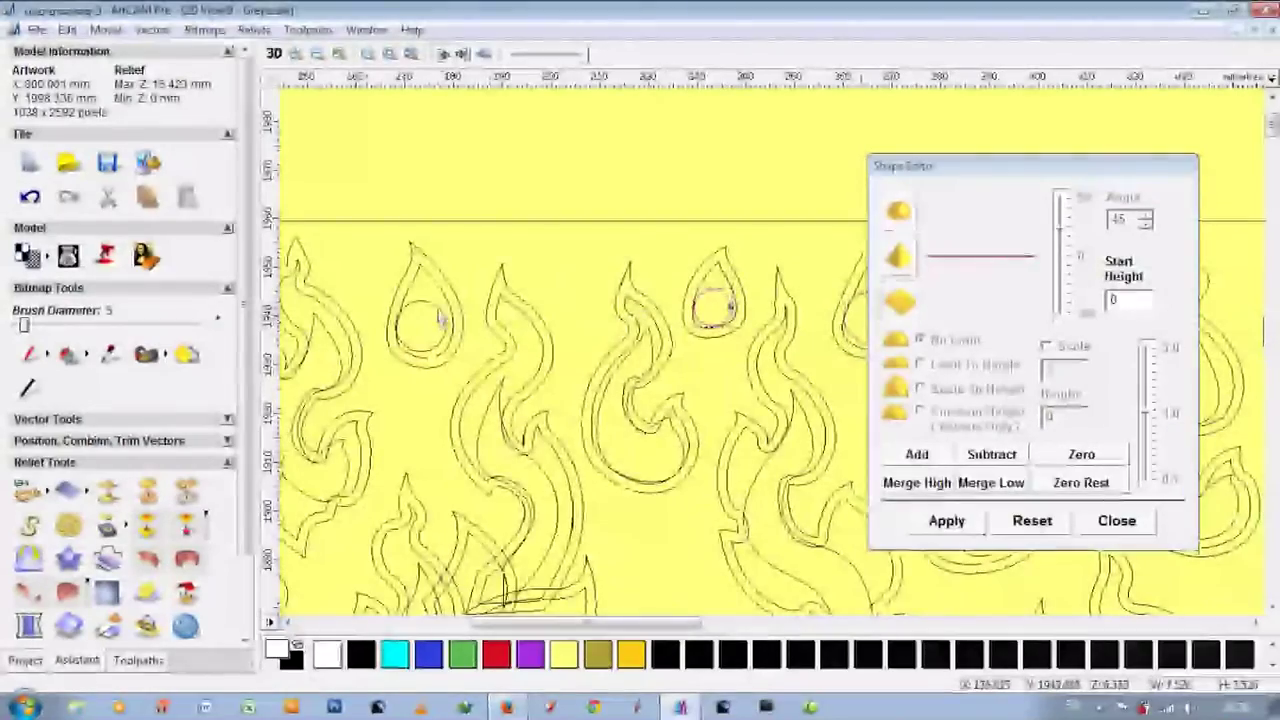
Inspect the new raised circles in a tilted 3D view, then return to 2D.
{"action": "middle_click_drag", "start_coordinate": [440, 319], "coordinate": [730, 302]}
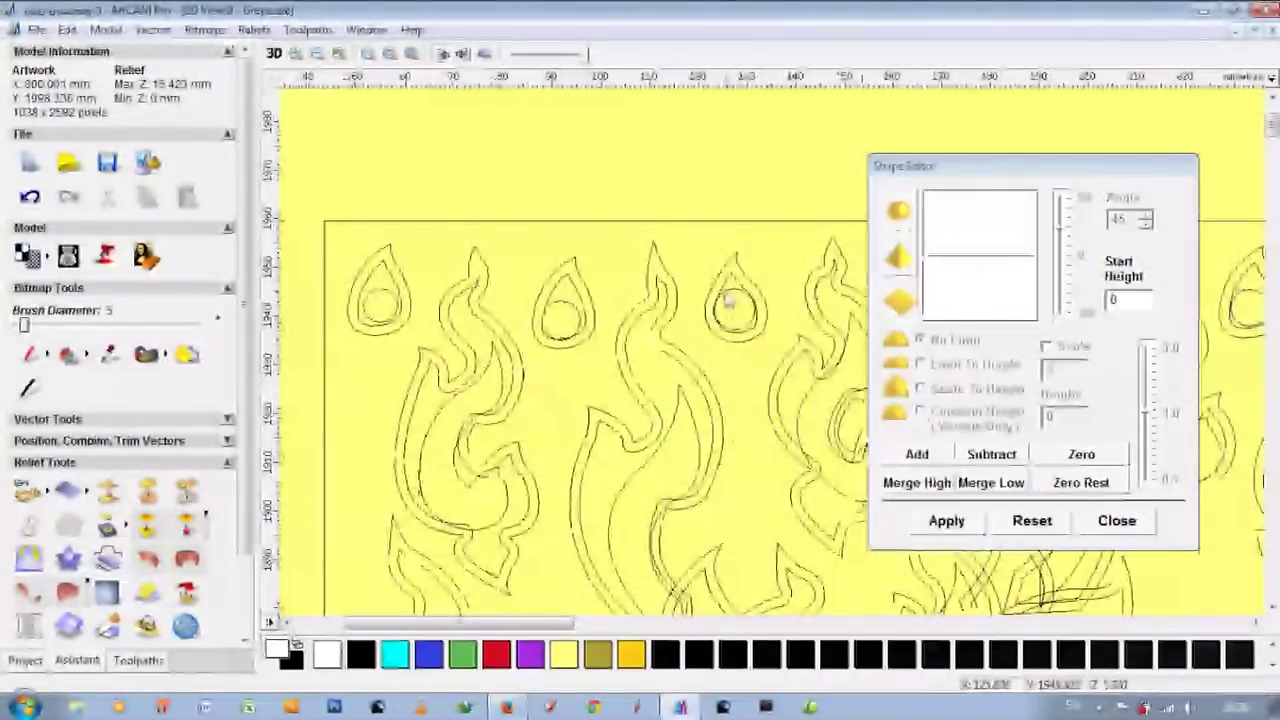
{"action": "scroll", "coordinate": [480, 245], "scroll_direction": "down", "scroll_amount": 1}
{"action": "key", "text": "F3"}
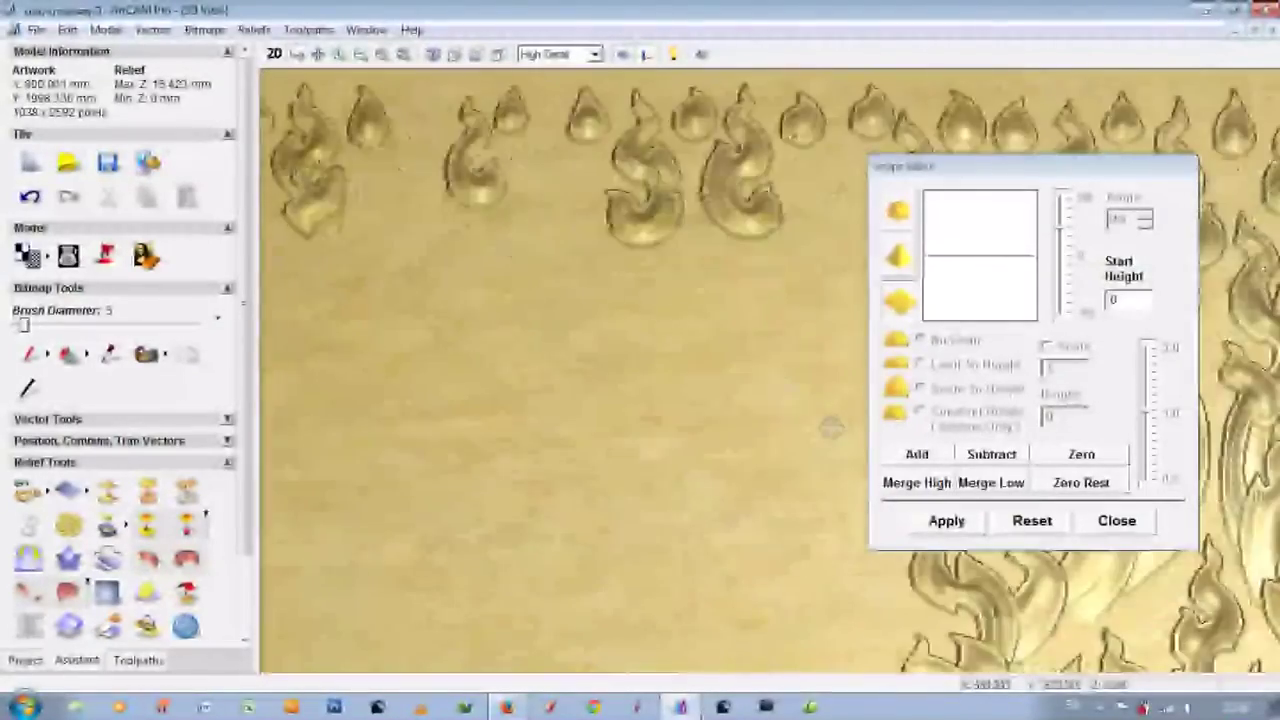
{"action": "left_click_drag", "start_coordinate": [830, 427], "coordinate": [673, 398]}
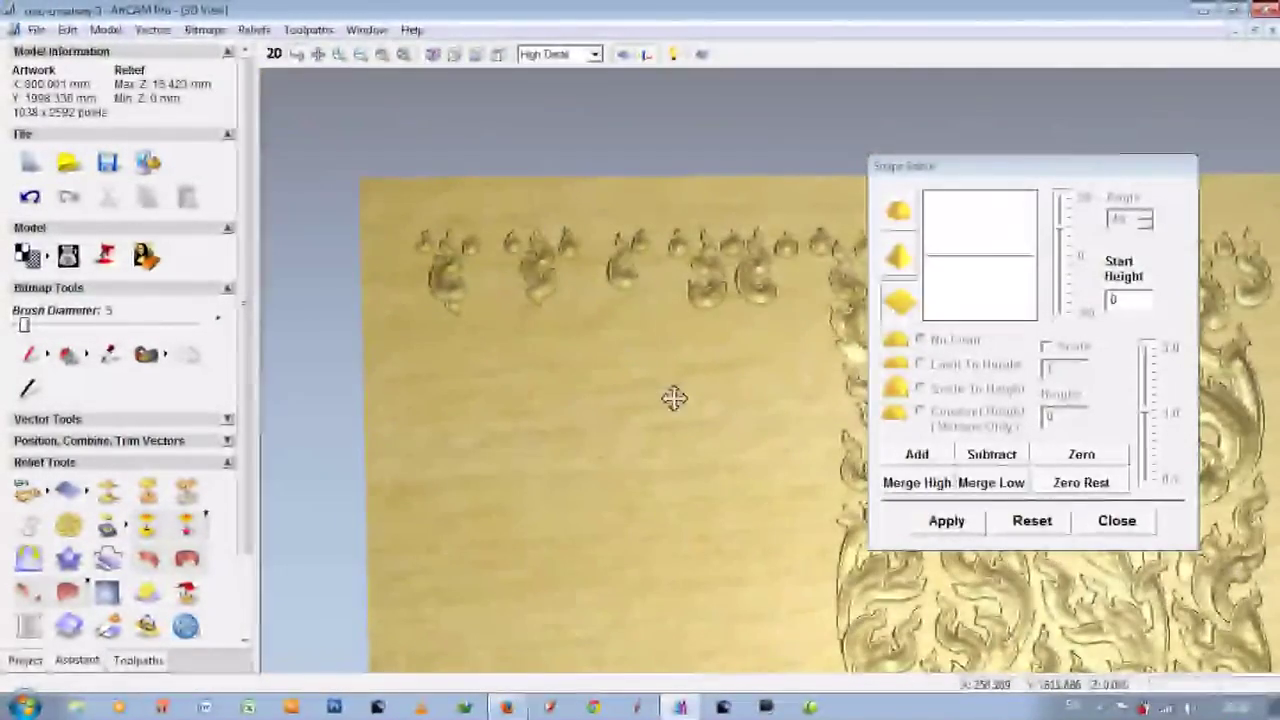
{"action": "left_click_drag", "start_coordinate": [833, 270], "coordinate": [783, 443]}
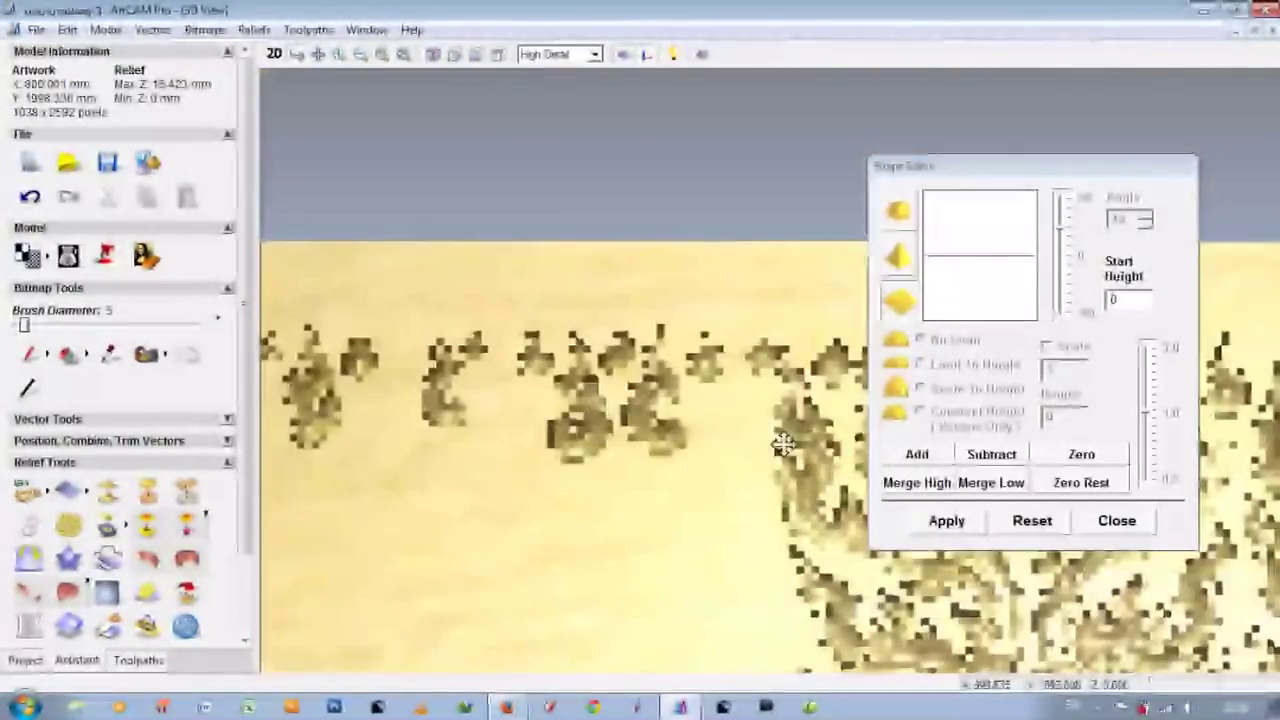
{"action": "key", "text": "F2"}
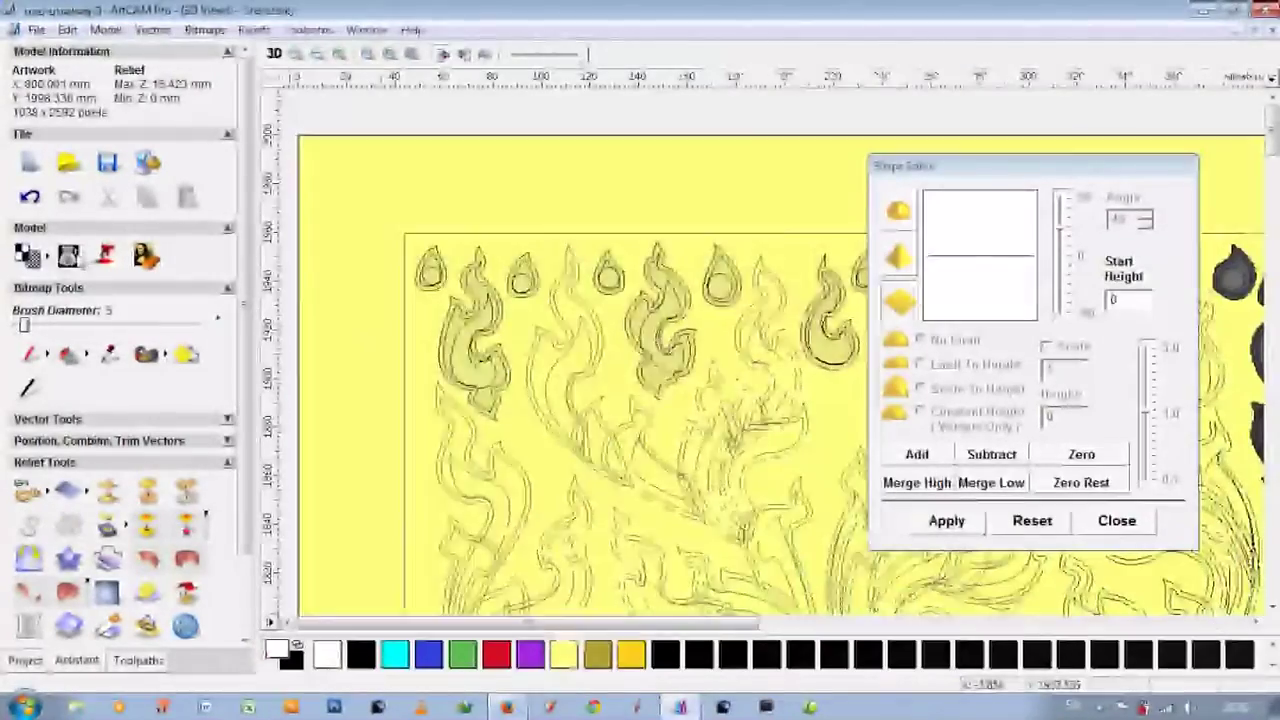
Select the larger outer flame outline and set its fade end point.
{"action": "scroll", "coordinate": [525, 380], "scroll_direction": "up", "scroll_amount": 1}
{"action": "scroll", "coordinate": [525, 380], "scroll_direction": "up", "scroll_amount": 1}
{"action": "scroll", "coordinate": [525, 380], "scroll_direction": "up", "scroll_amount": 2}
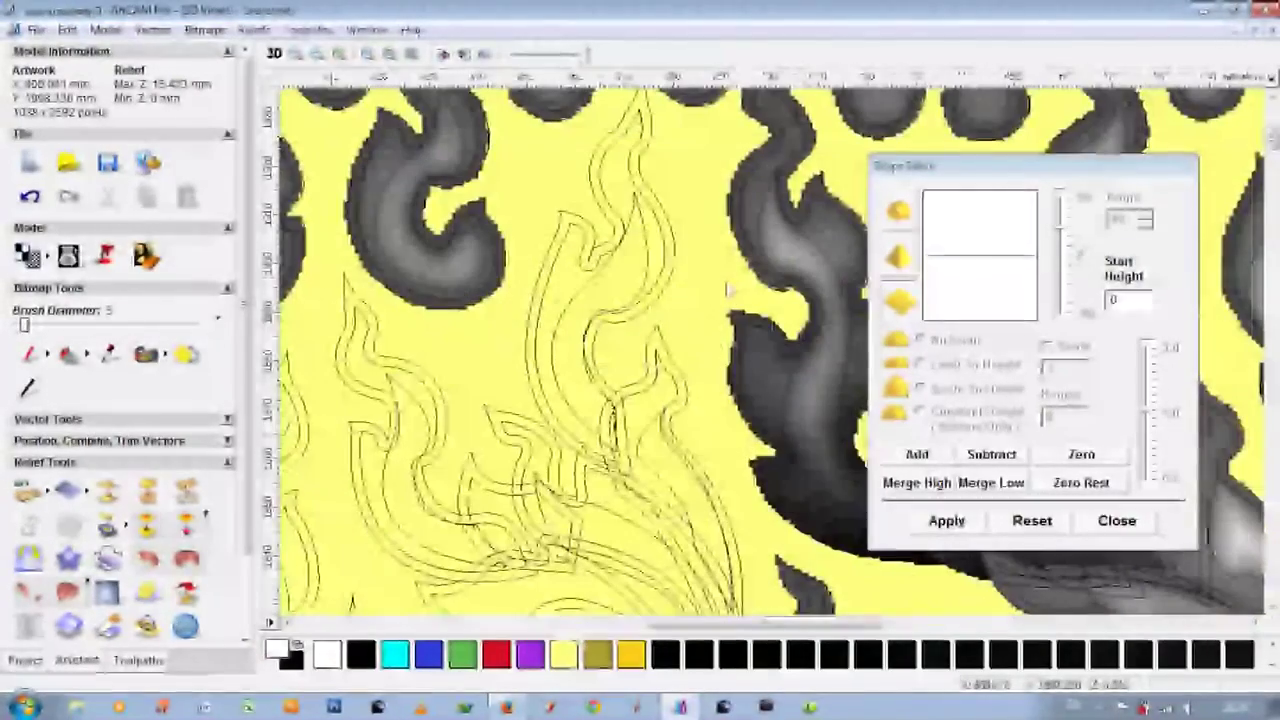
{"action": "left_click", "coordinate": [675, 238]}
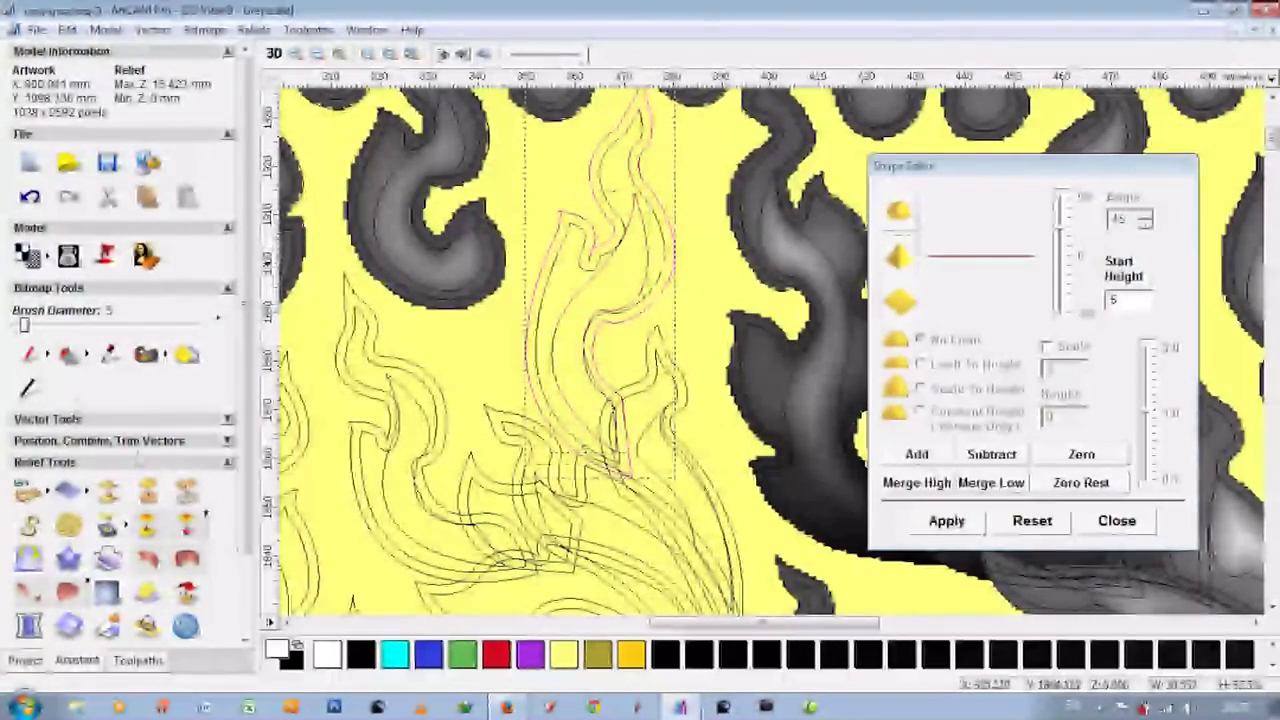
{"action": "left_click", "coordinate": [147, 524]}
{"action": "left_click", "coordinate": [620, 470]}
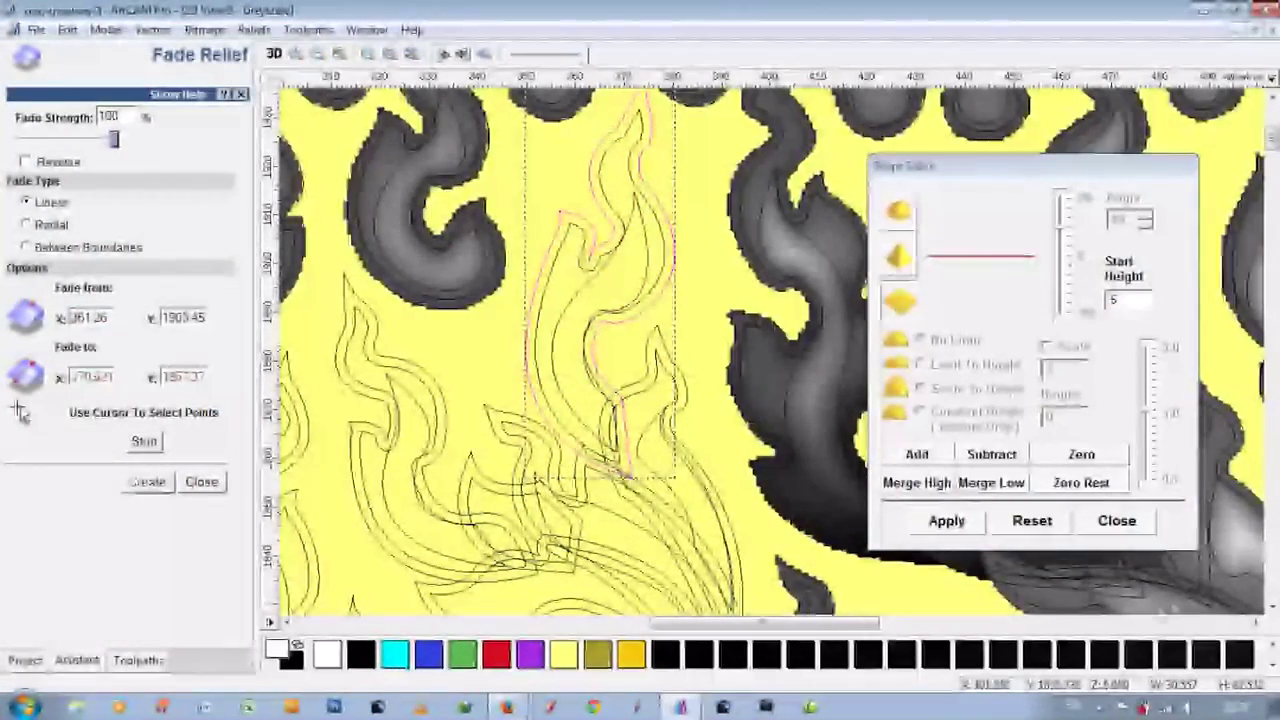
{"action": "scroll", "coordinate": [770, 350], "scroll_direction": "down", "scroll_amount": 2}
Set Start Height 5, then fade the small left leaf along its length and check it in 3D.
{"action": "left_click", "coordinate": [928, 463]}
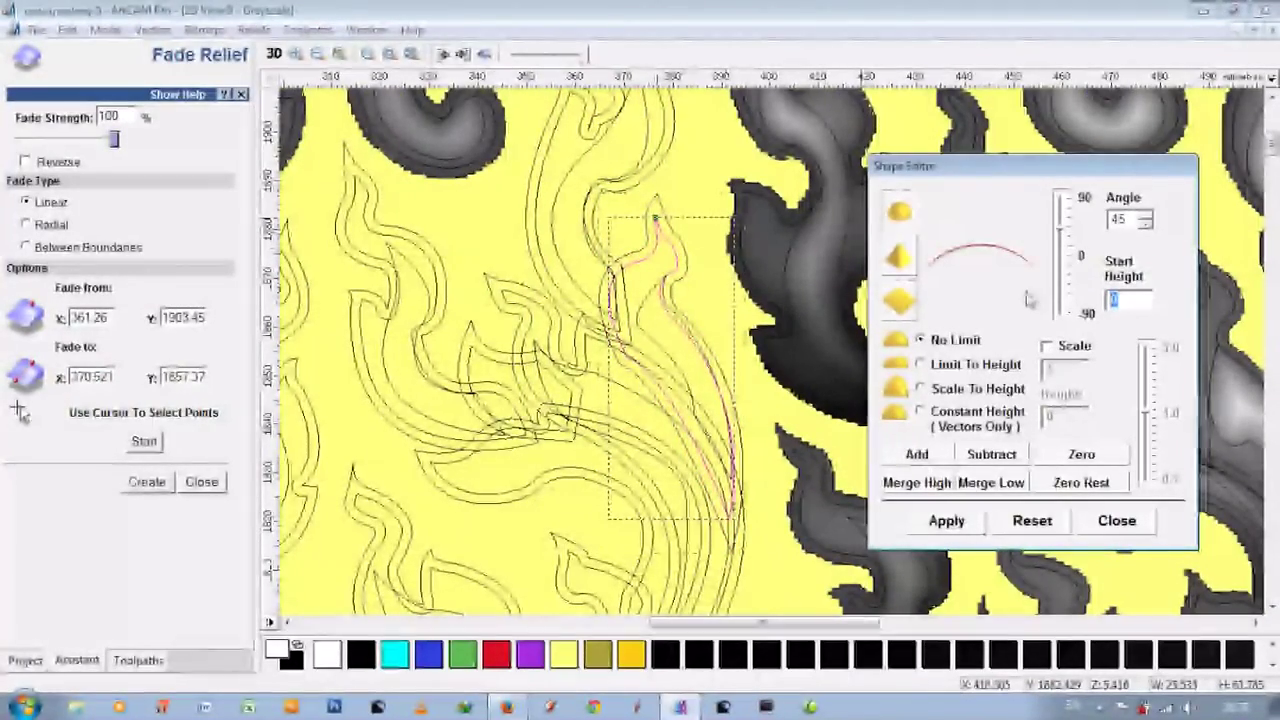
{"action": "type", "text": "5"}
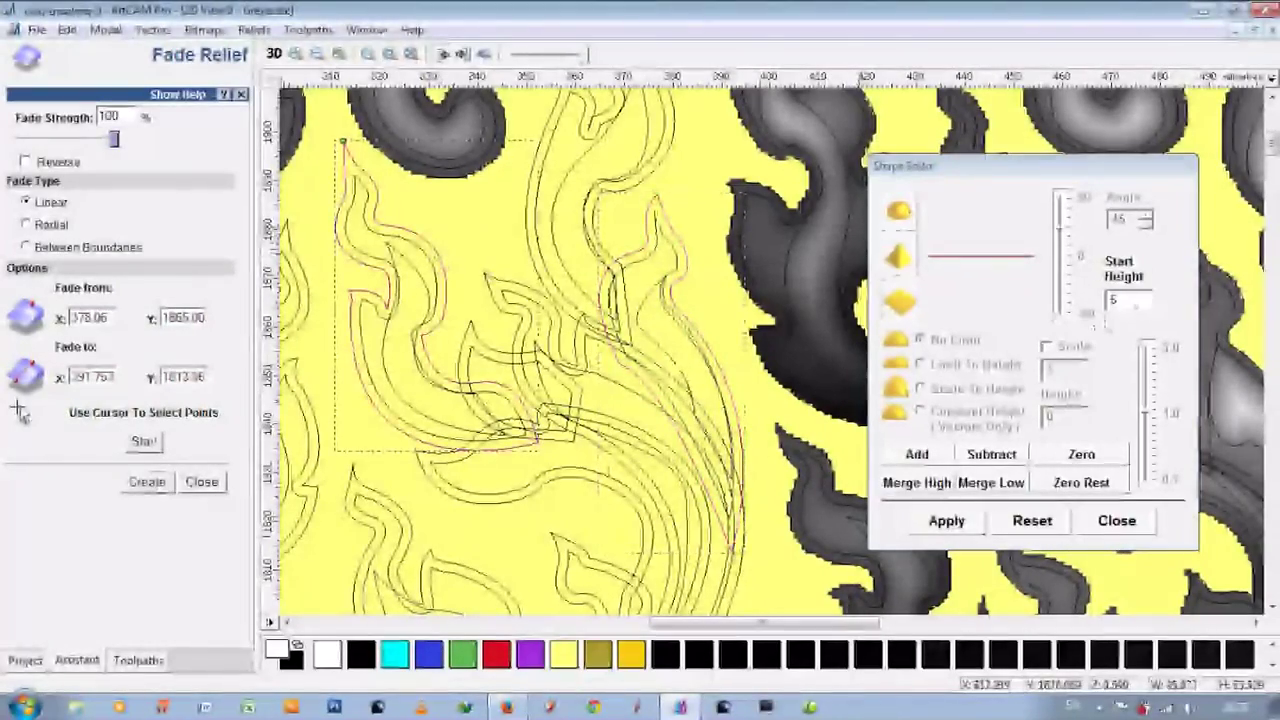
{"action": "left_click", "coordinate": [462, 292]}
{"action": "left_click", "coordinate": [395, 300]}
{"action": "left_click", "coordinate": [144, 441]}
{"action": "left_click_drag", "start_coordinate": [378, 307], "coordinate": [575, 423]}
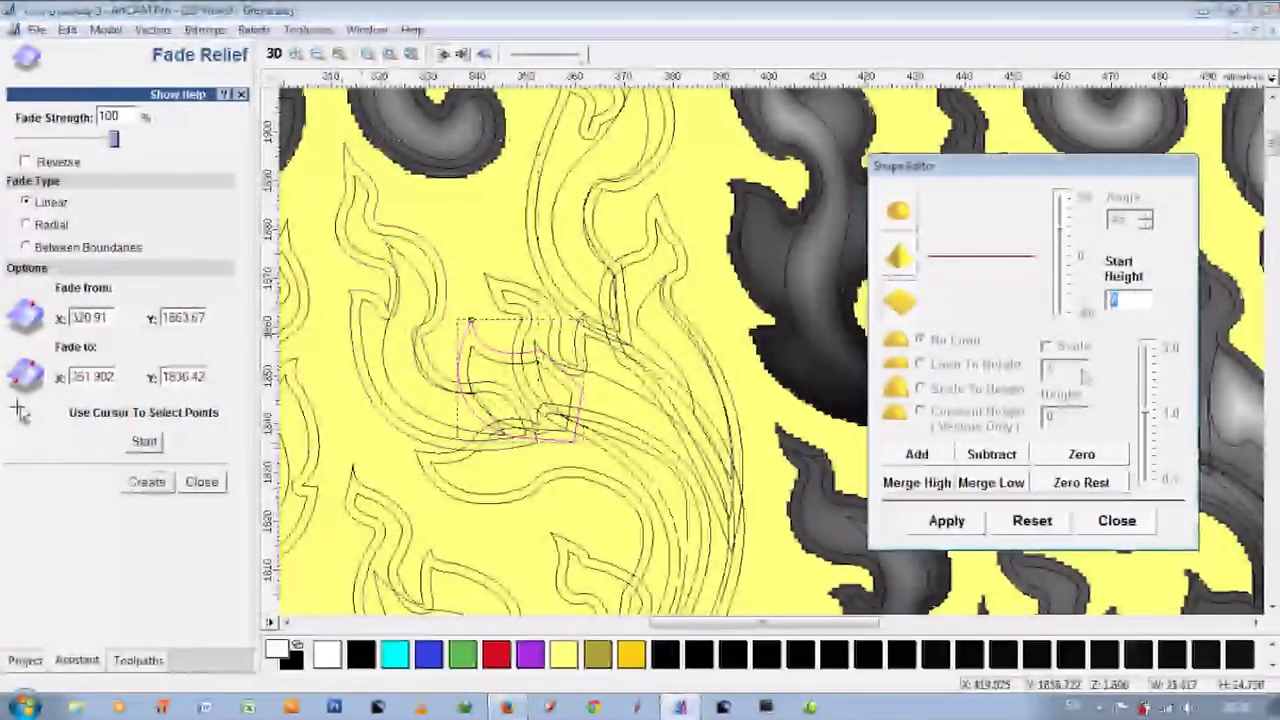
{"action": "left_click", "coordinate": [471, 338]}
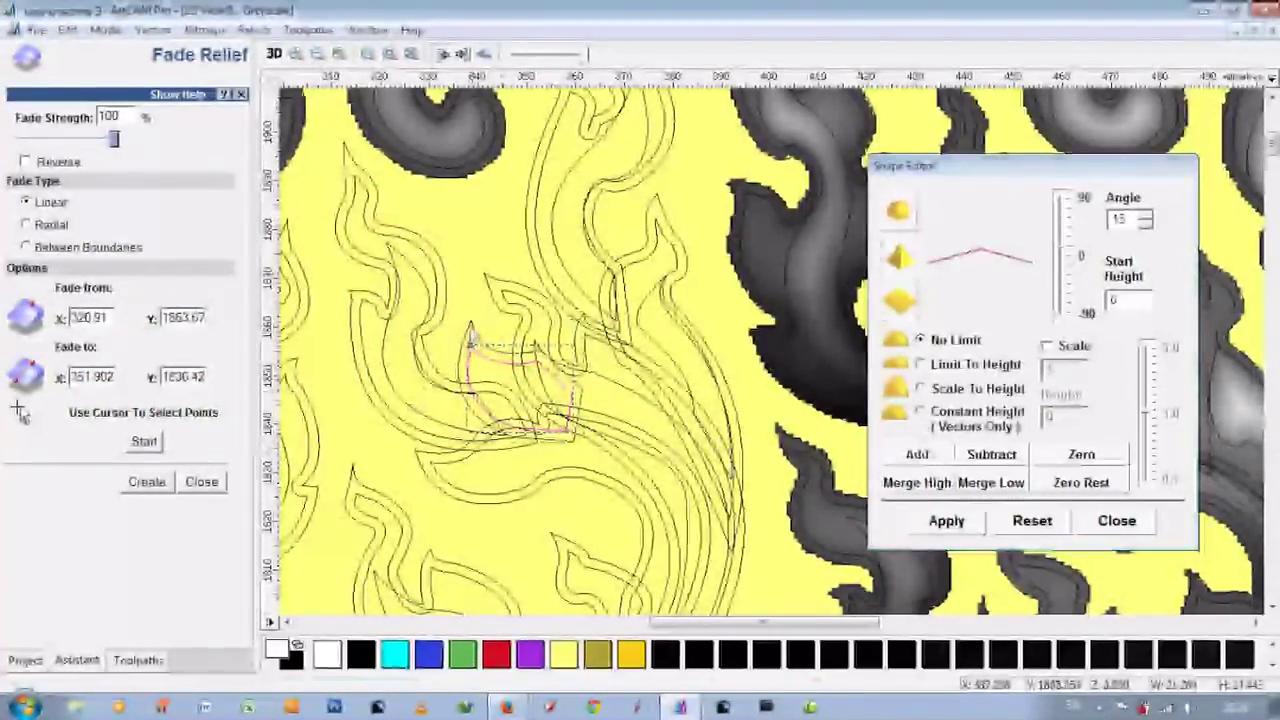
{"action": "left_click", "coordinate": [899, 455]}
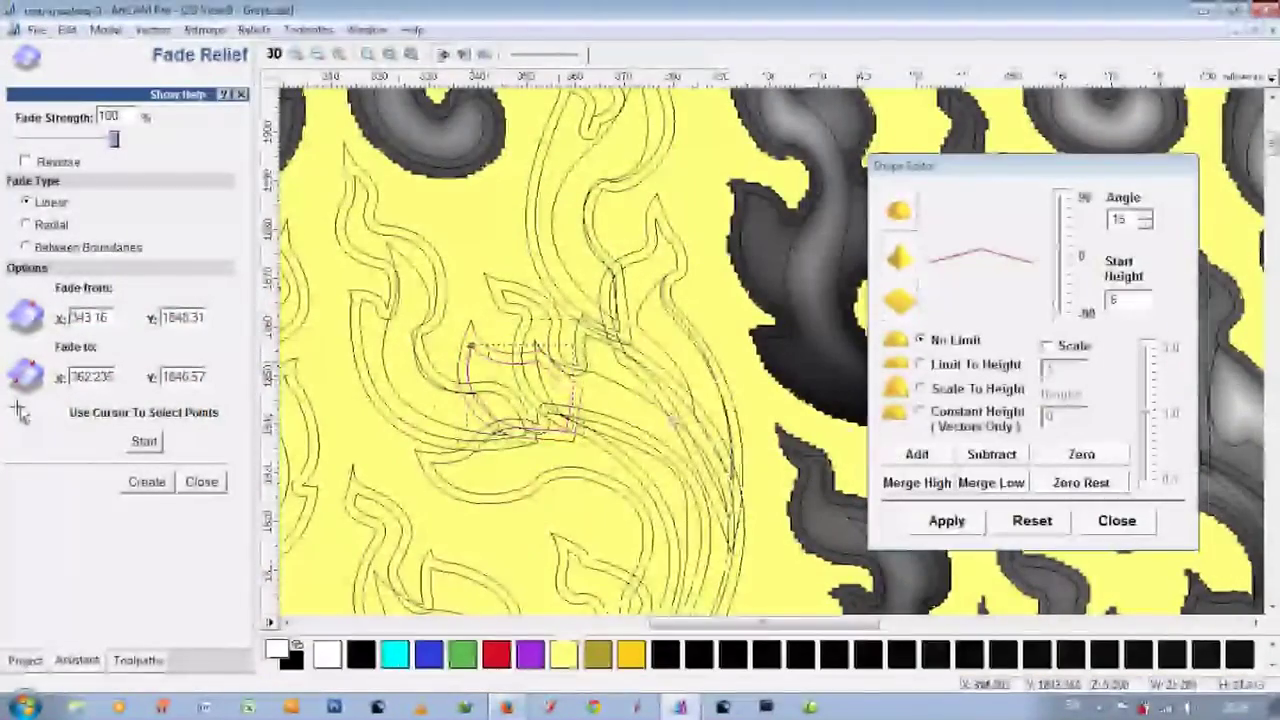
Select a leaf vector and inspect its current relief in 3D.
{"action": "left_click", "coordinate": [470, 326]}
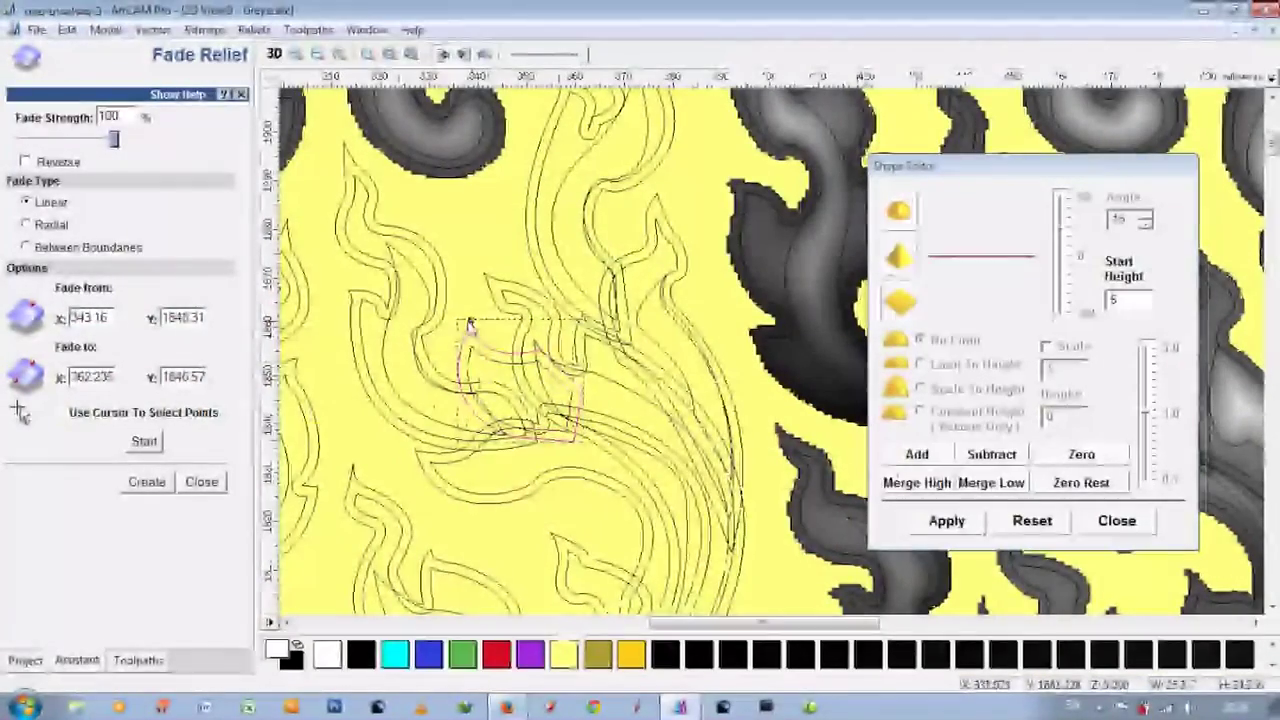
{"action": "key", "text": "F3"}
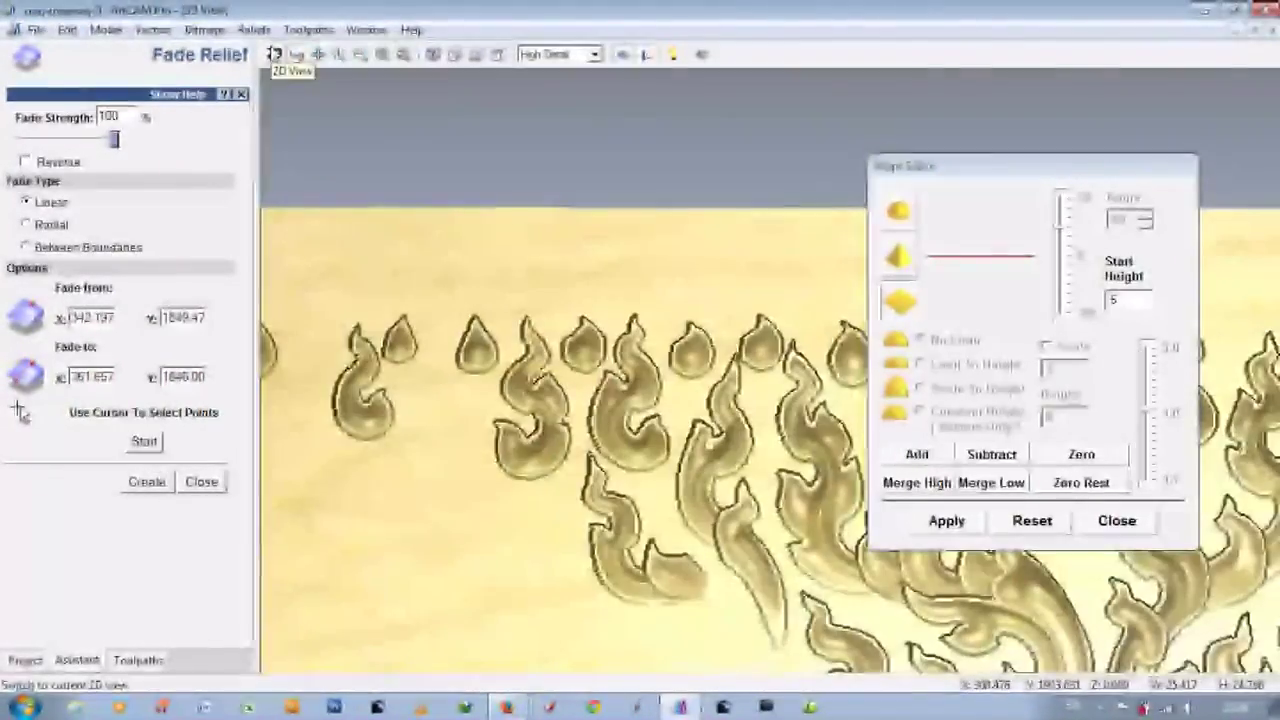
{"action": "scroll", "coordinate": [706, 517], "scroll_direction": "up", "scroll_amount": 3}
{"action": "scroll", "coordinate": [706, 517], "scroll_direction": "up", "scroll_amount": 2}
{"action": "key", "text": "F2"}
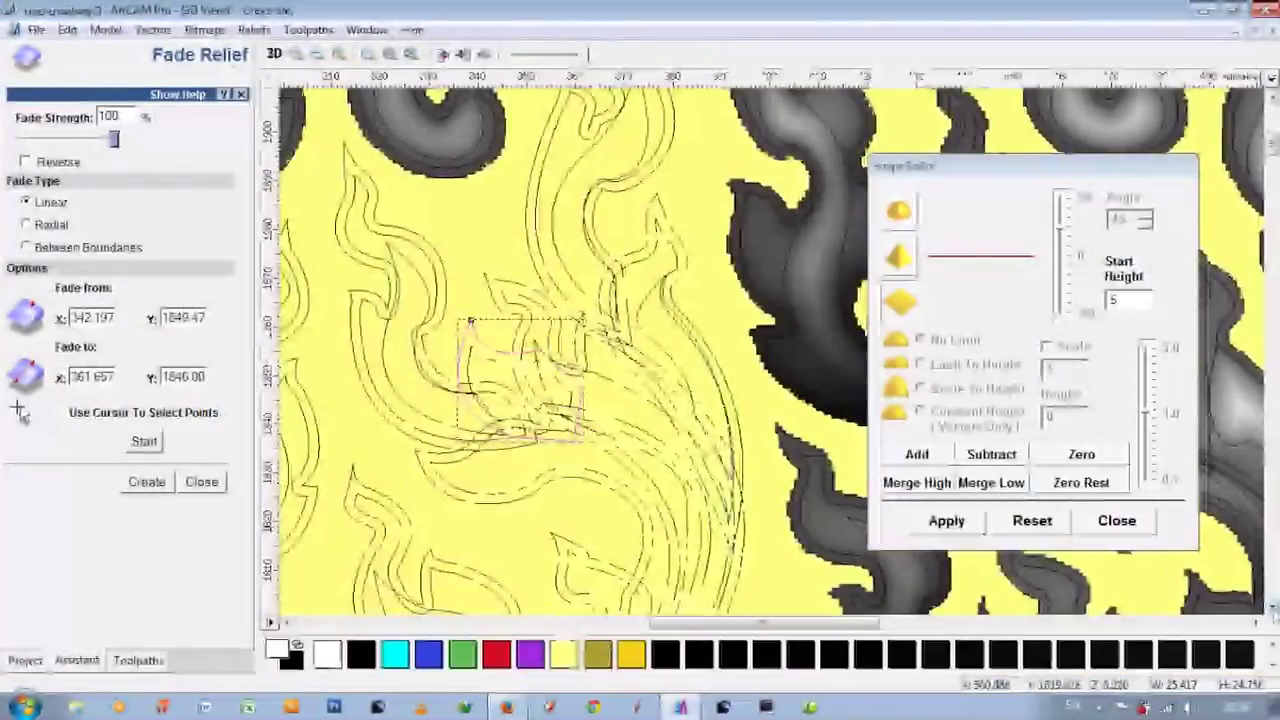
Select the larger curved leaves, set a fade direction across one, and give it Start Height 6.0.
{"action": "left_click", "coordinate": [719, 330]}
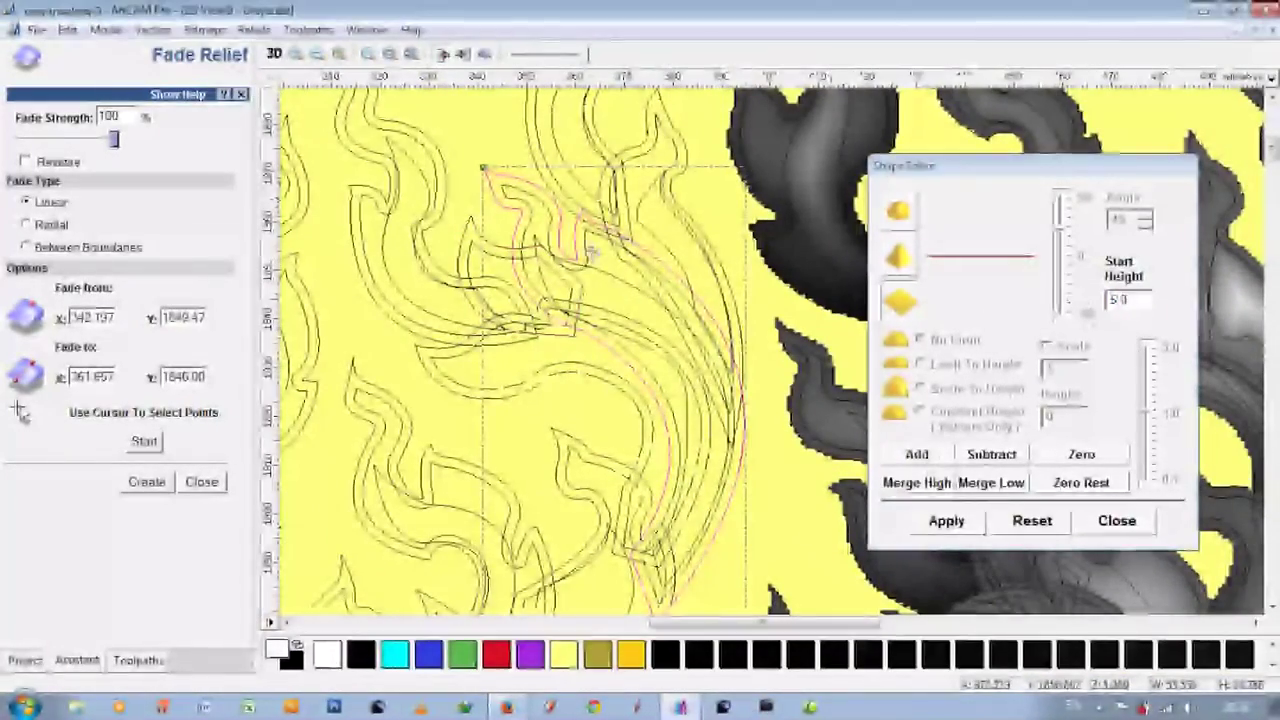
{"action": "left_click", "coordinate": [548, 218]}
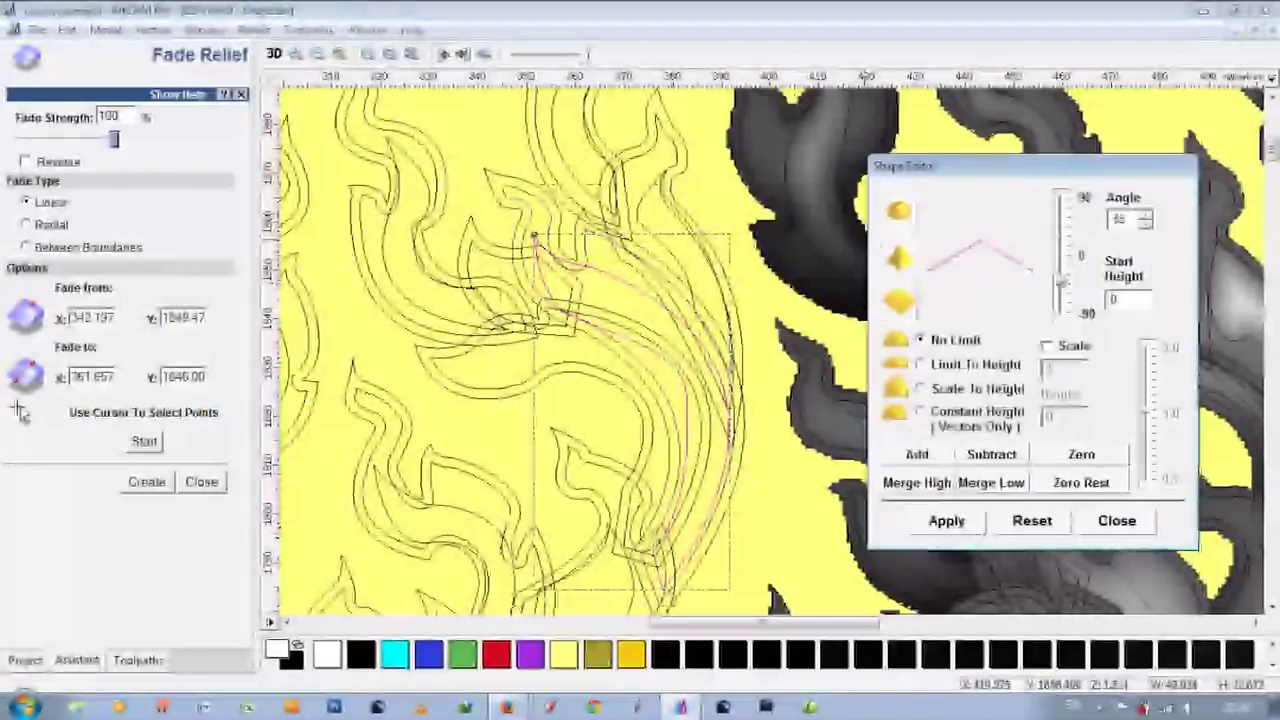
{"action": "left_click", "coordinate": [486, 172]}
{"action": "left_click", "coordinate": [636, 295]}
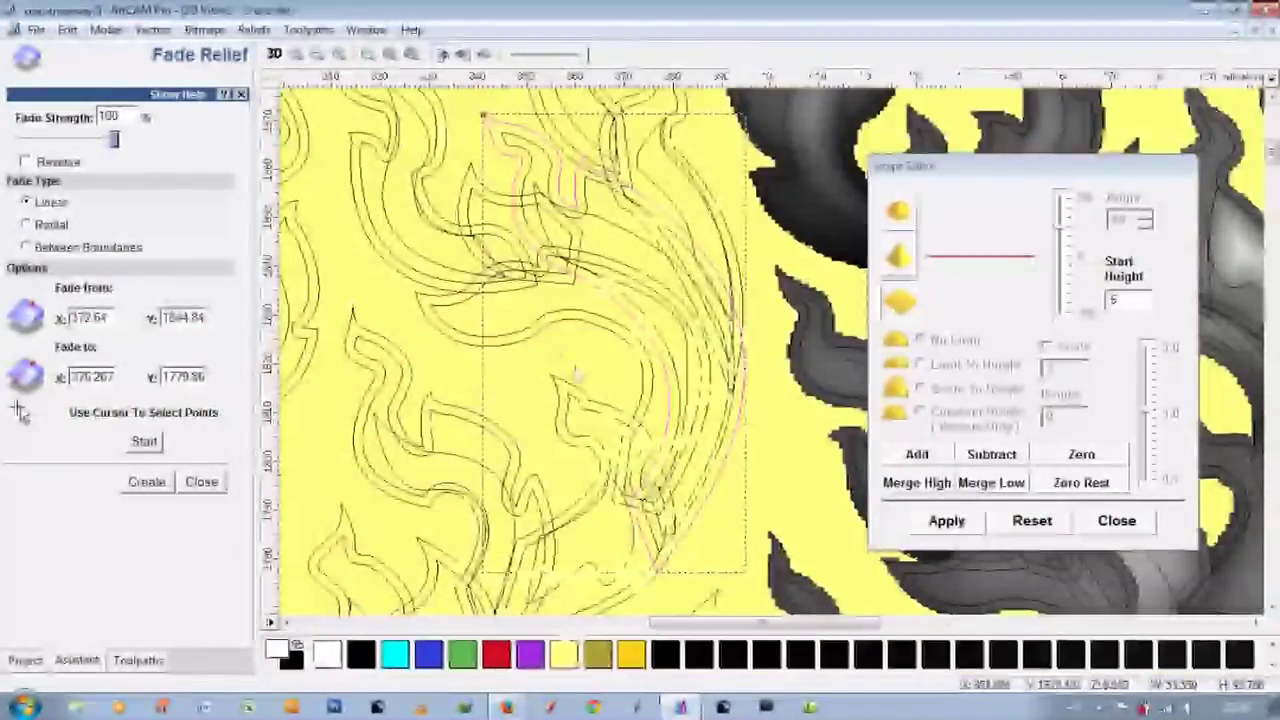
{"action": "left_click", "coordinate": [935, 290]}
{"action": "left_click", "coordinate": [897, 257]}
{"action": "left_click", "coordinate": [648, 385]}
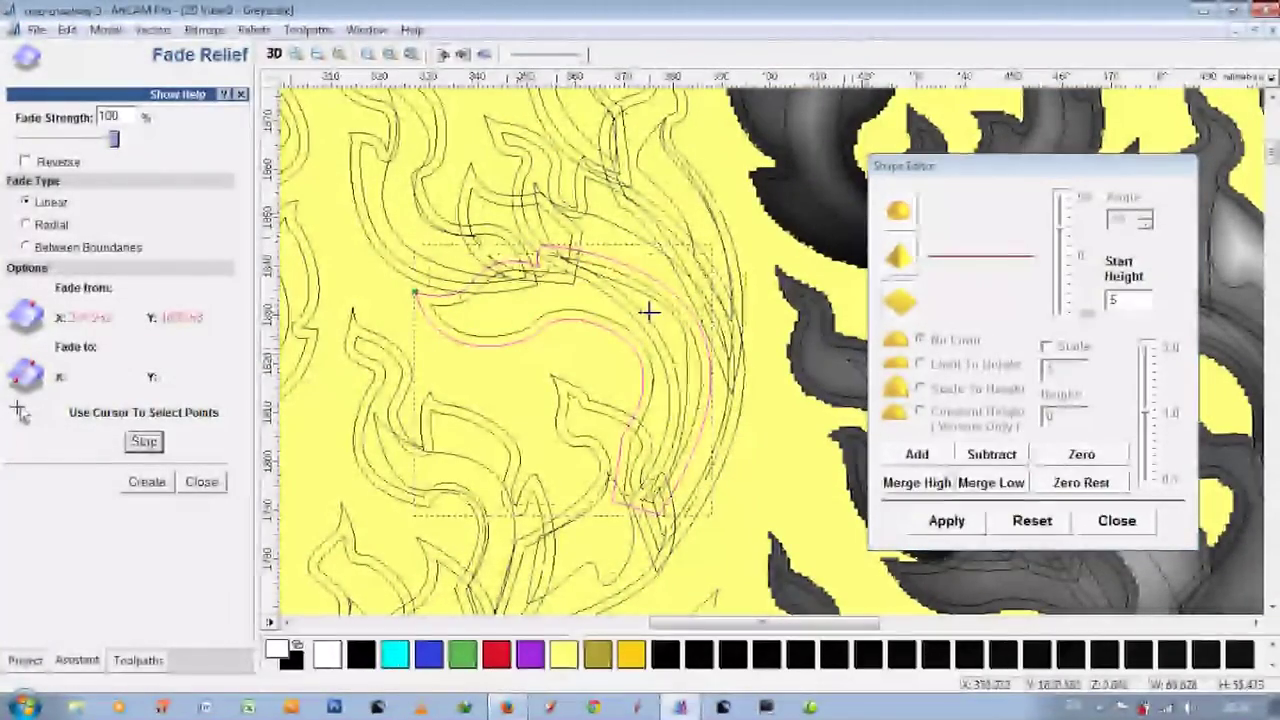
{"action": "left_click_drag", "start_coordinate": [648, 313], "coordinate": [472, 498]}
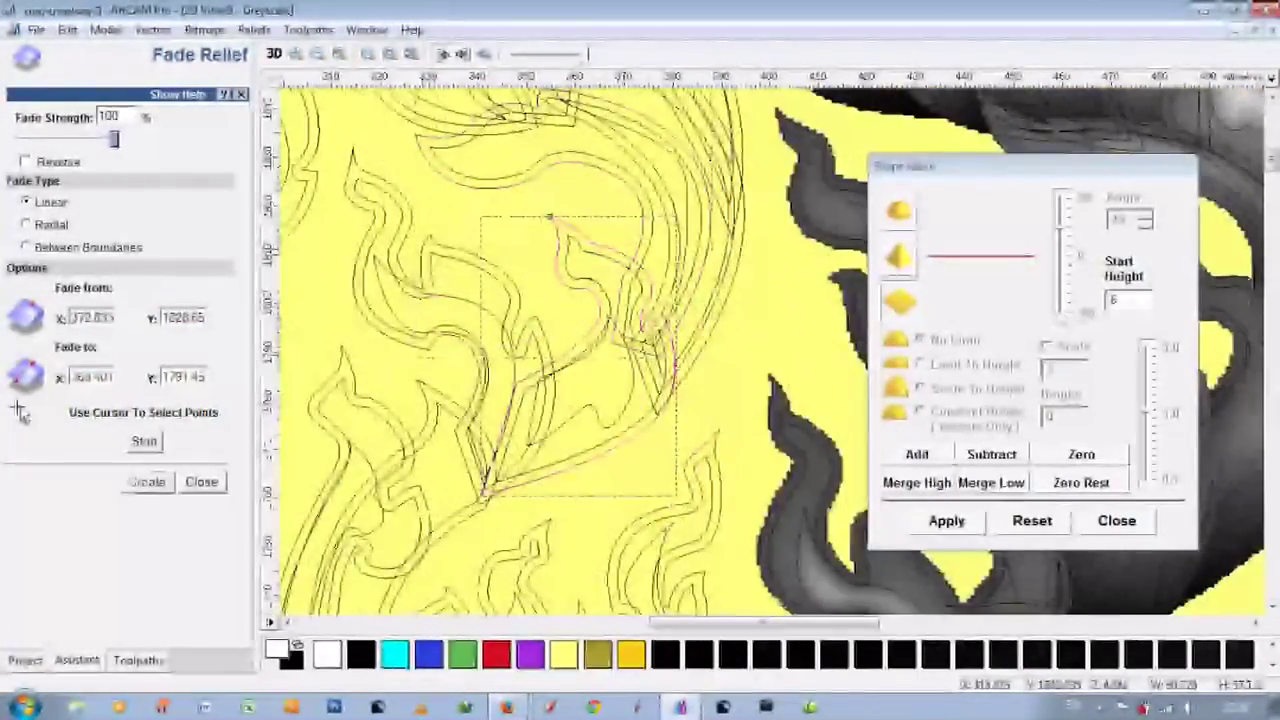
{"action": "type", "text": "6.0"}
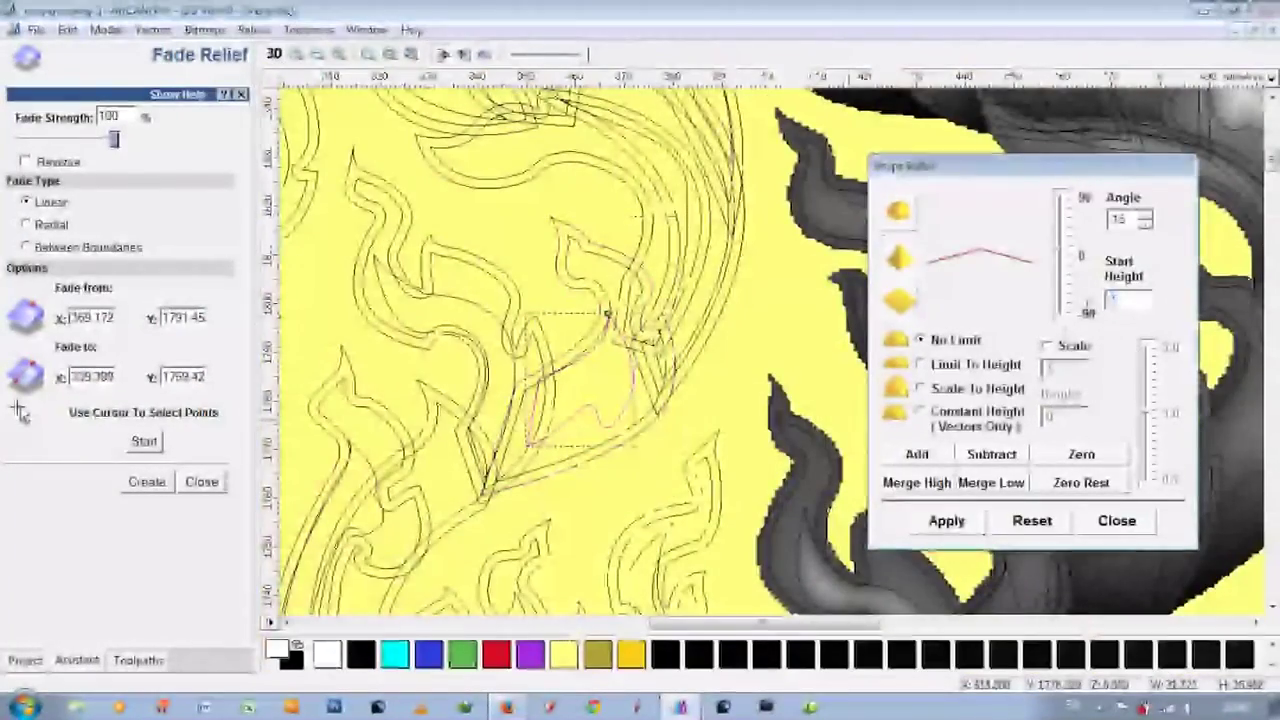
Fade the curved leaf from its top toward its base, checking the result in 3D.
{"action": "key", "text": "F3"}
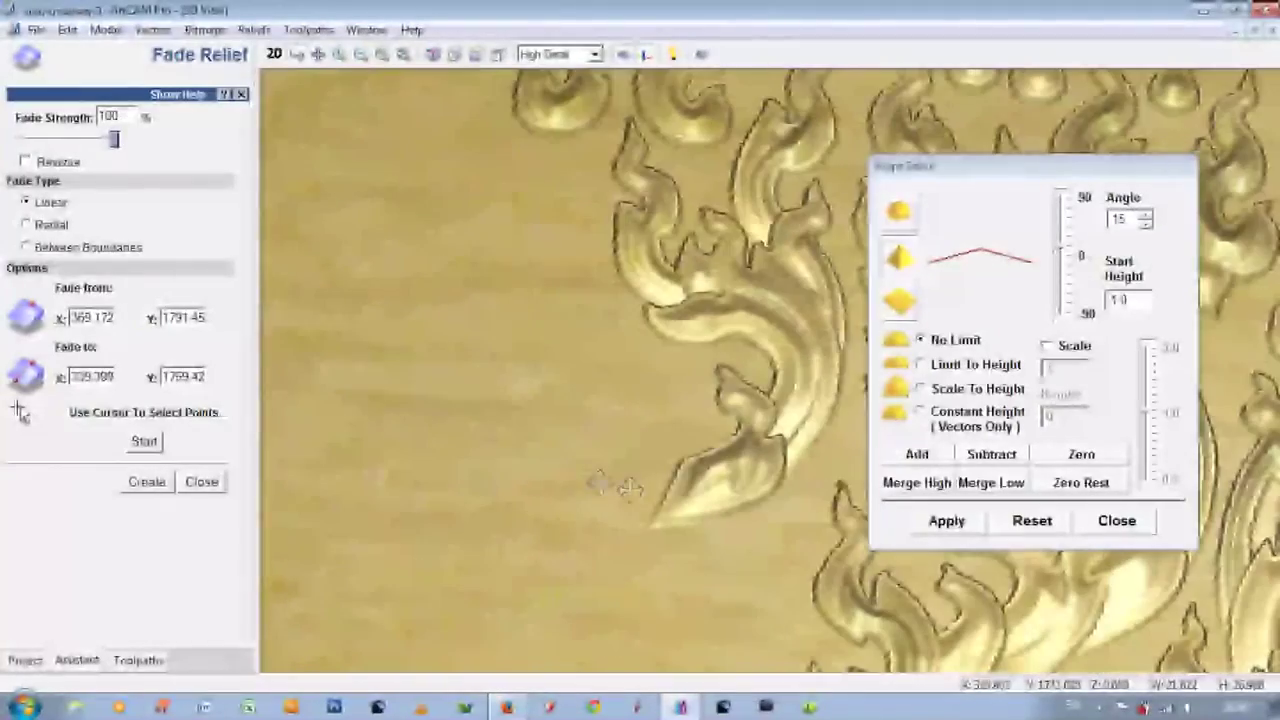
{"action": "key", "text": "F2"}
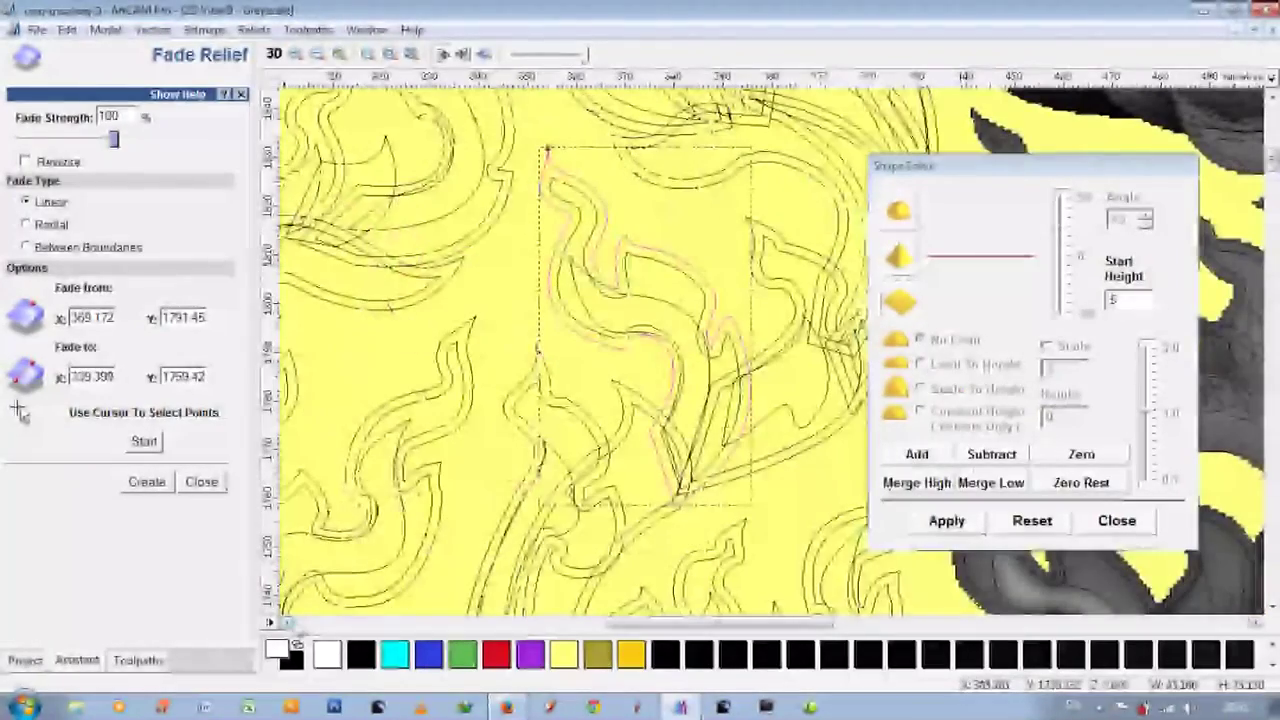
{"action": "key", "text": "F3"}
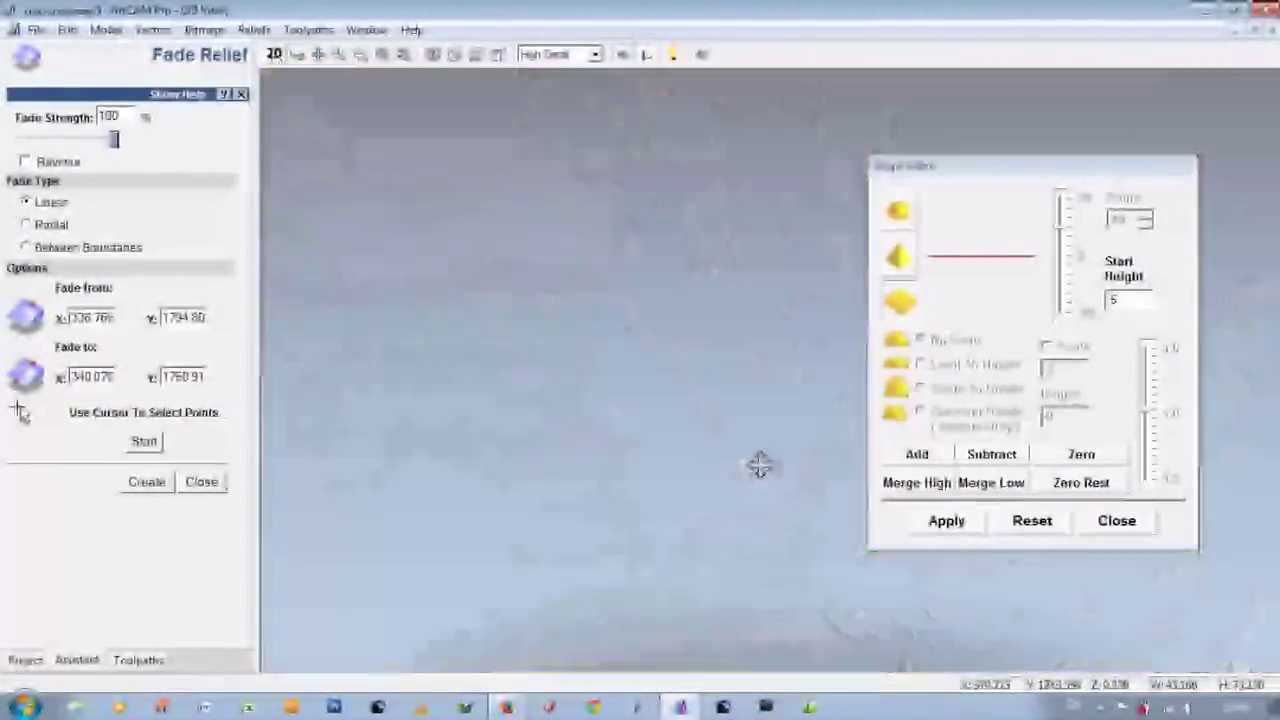
{"action": "key", "text": "F2"}
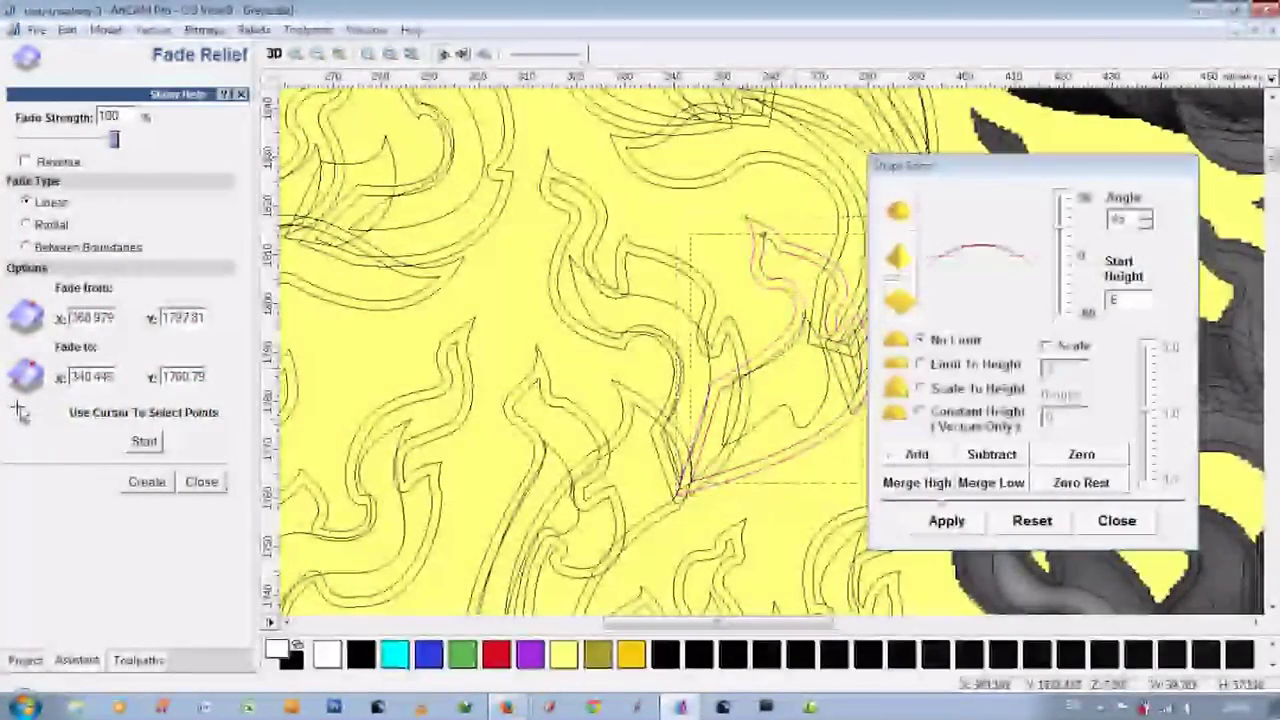
{"action": "left_click_drag", "start_coordinate": [742, 383], "coordinate": [675, 505]}
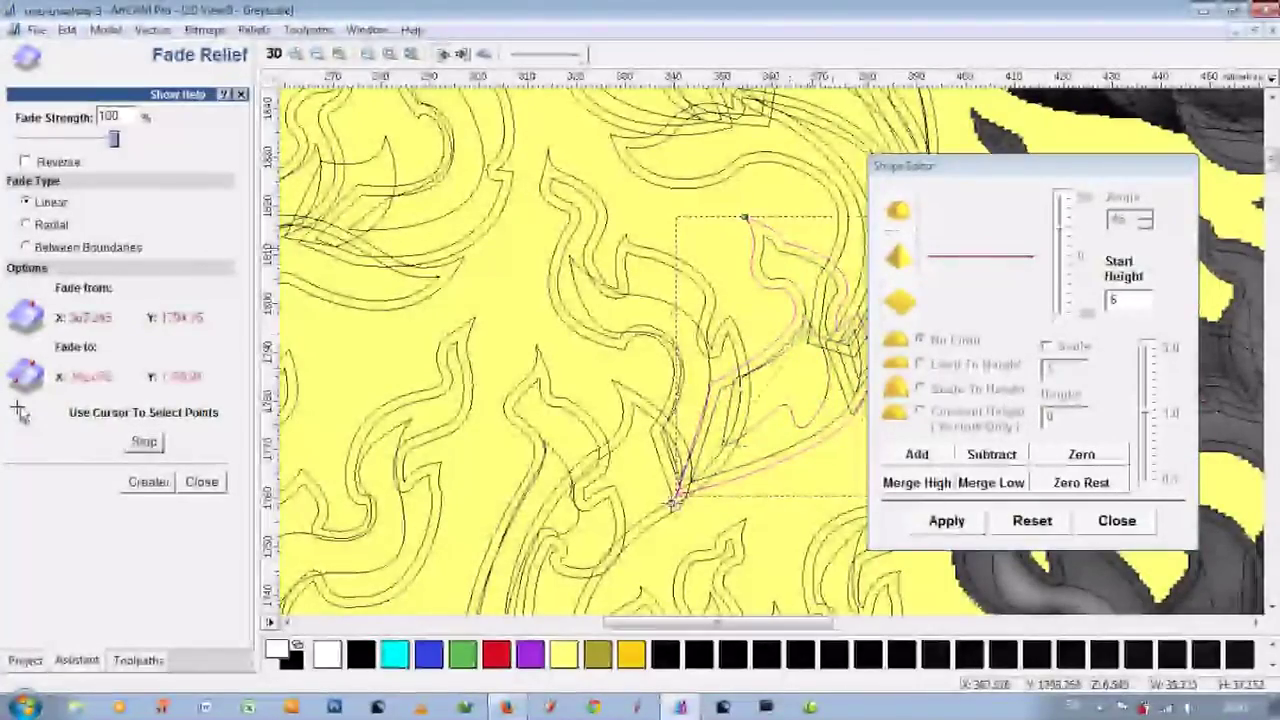
{"action": "left_click", "coordinate": [273, 54]}
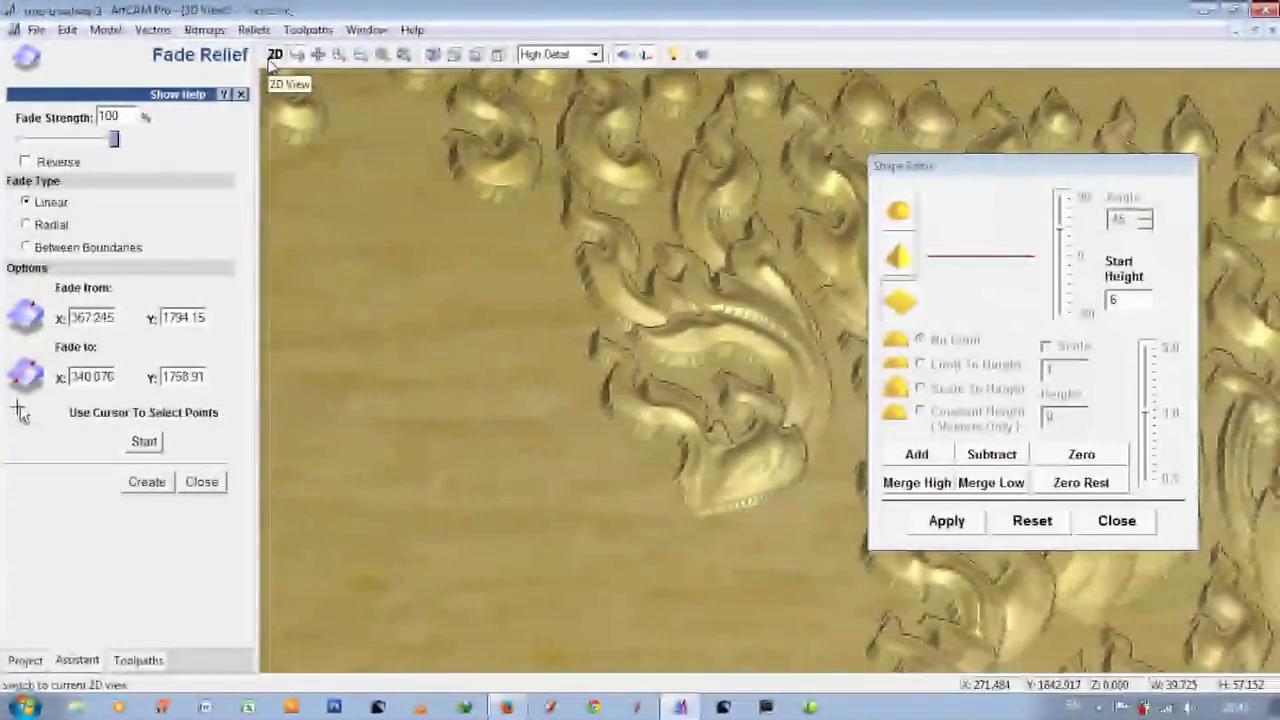
{"action": "left_click", "coordinate": [273, 54]}
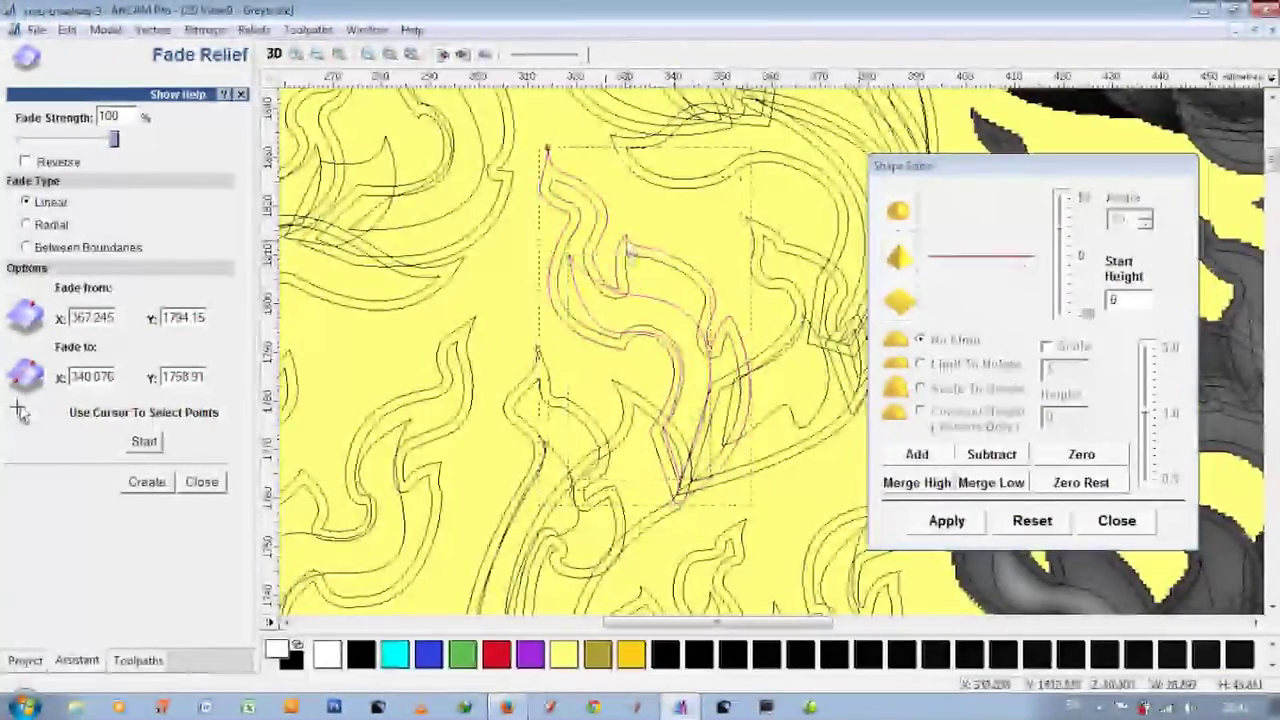
{"action": "key", "text": "F3"}
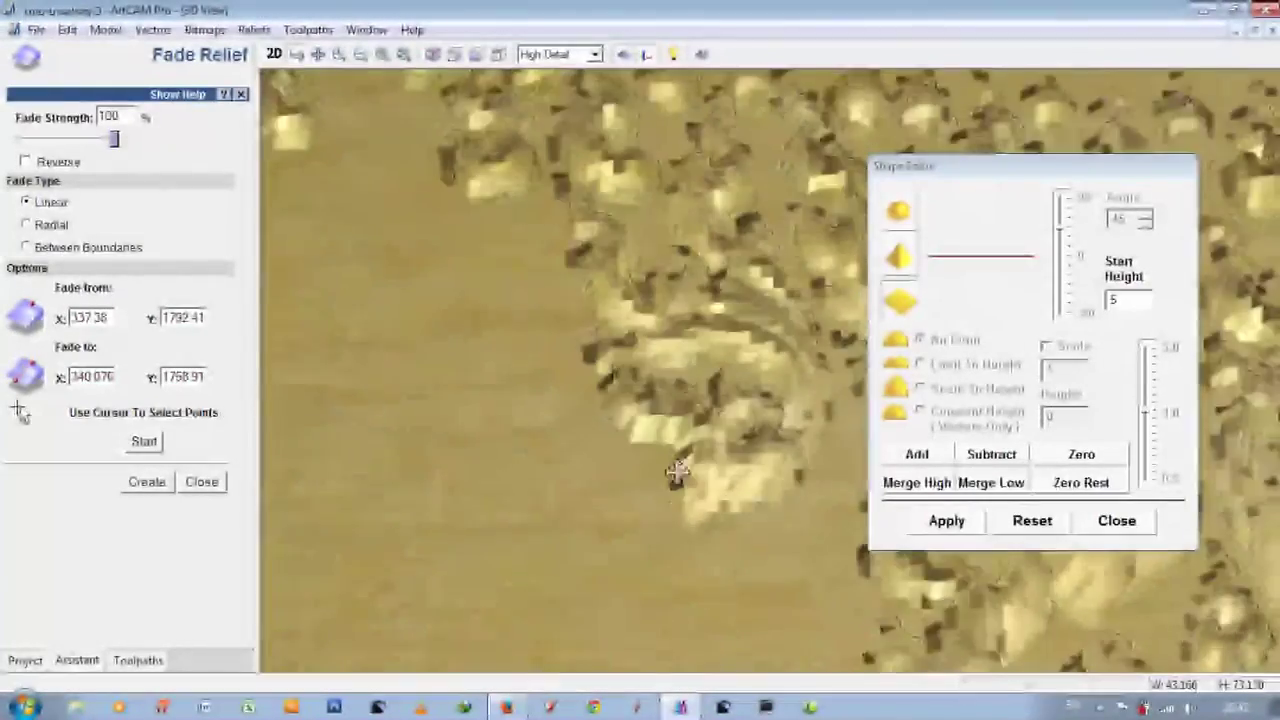
{"action": "key", "text": "F2"}
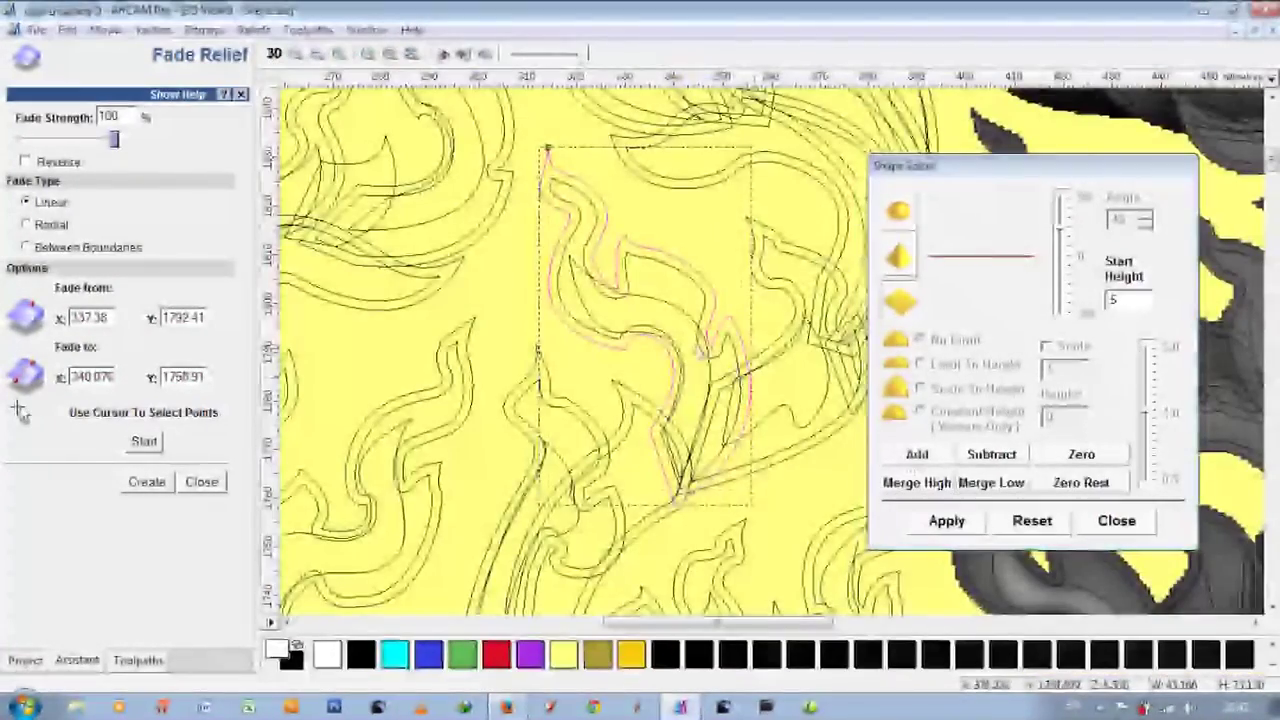
Pick new fade points for the remaining long curved leaves, inspect them in 3D, and close Fade Relief.
{"action": "left_click", "coordinate": [144, 441]}
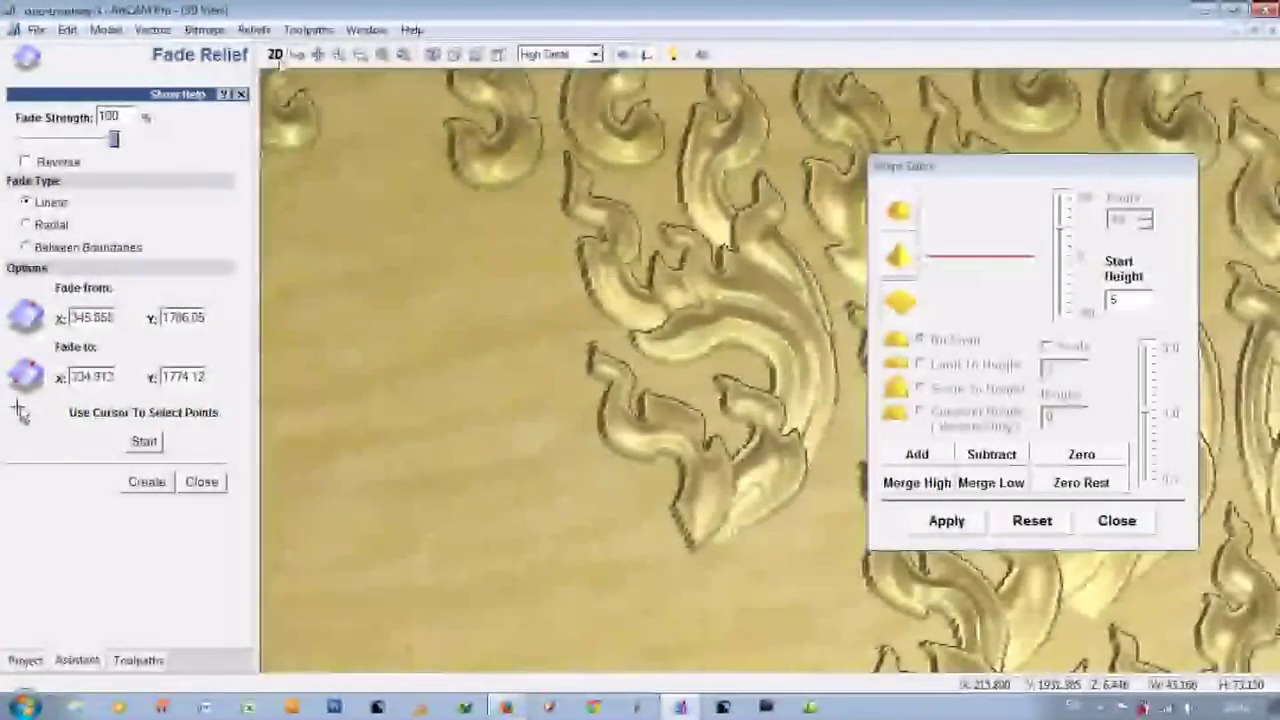
{"action": "left_click", "coordinate": [276, 56]}
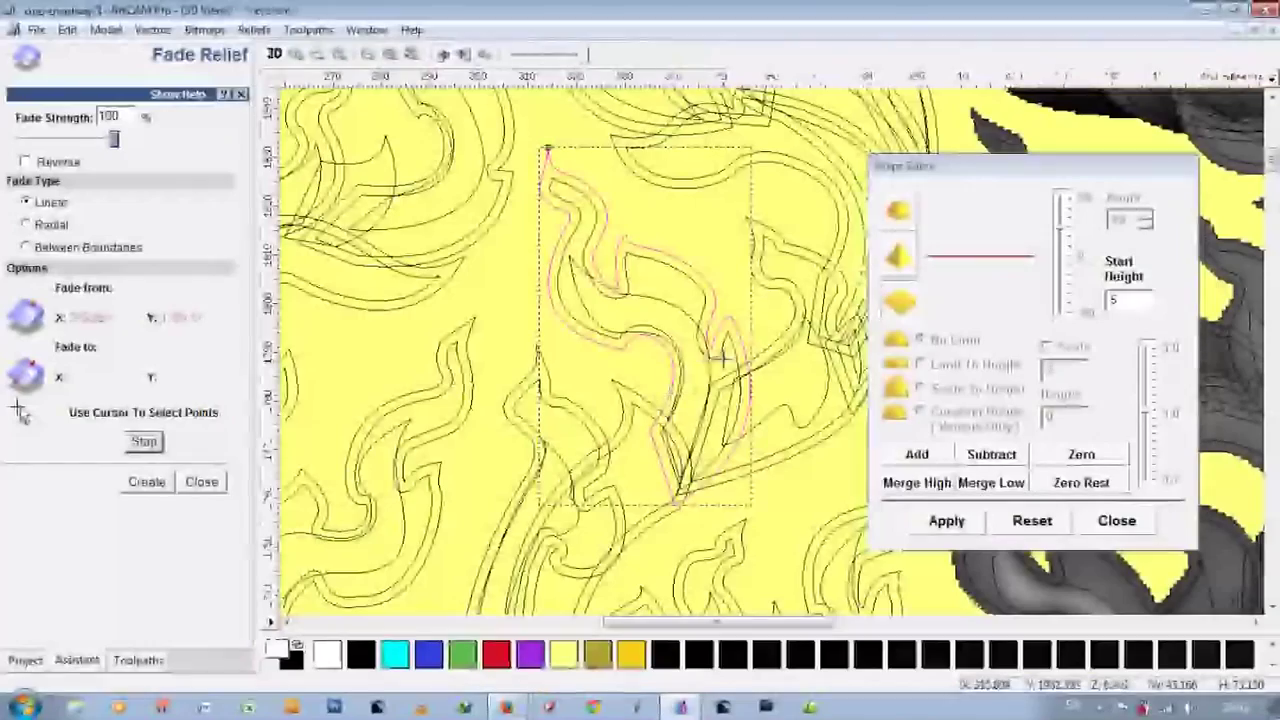
{"action": "scroll", "coordinate": [665, 231], "scroll_direction": "down", "scroll_amount": 5}
{"action": "left_click", "coordinate": [473, 384]}
{"action": "type", "text": ".3"}
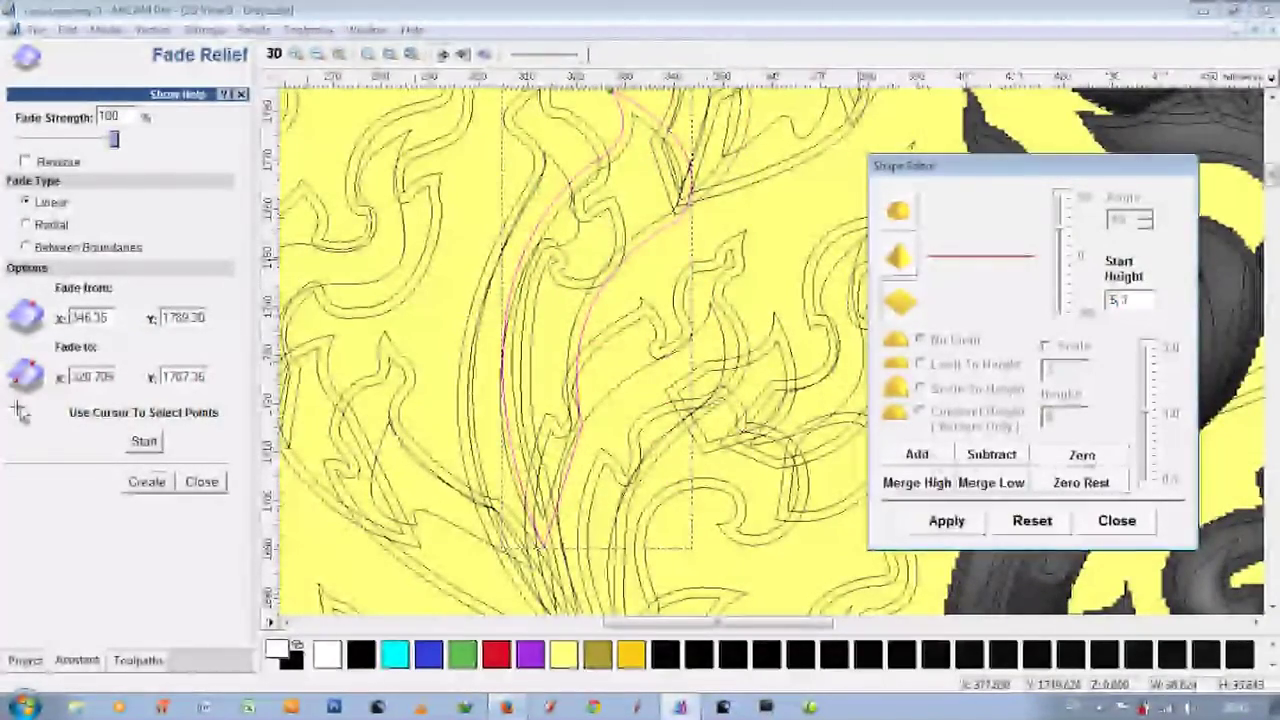
{"action": "left_click", "coordinate": [505, 350]}
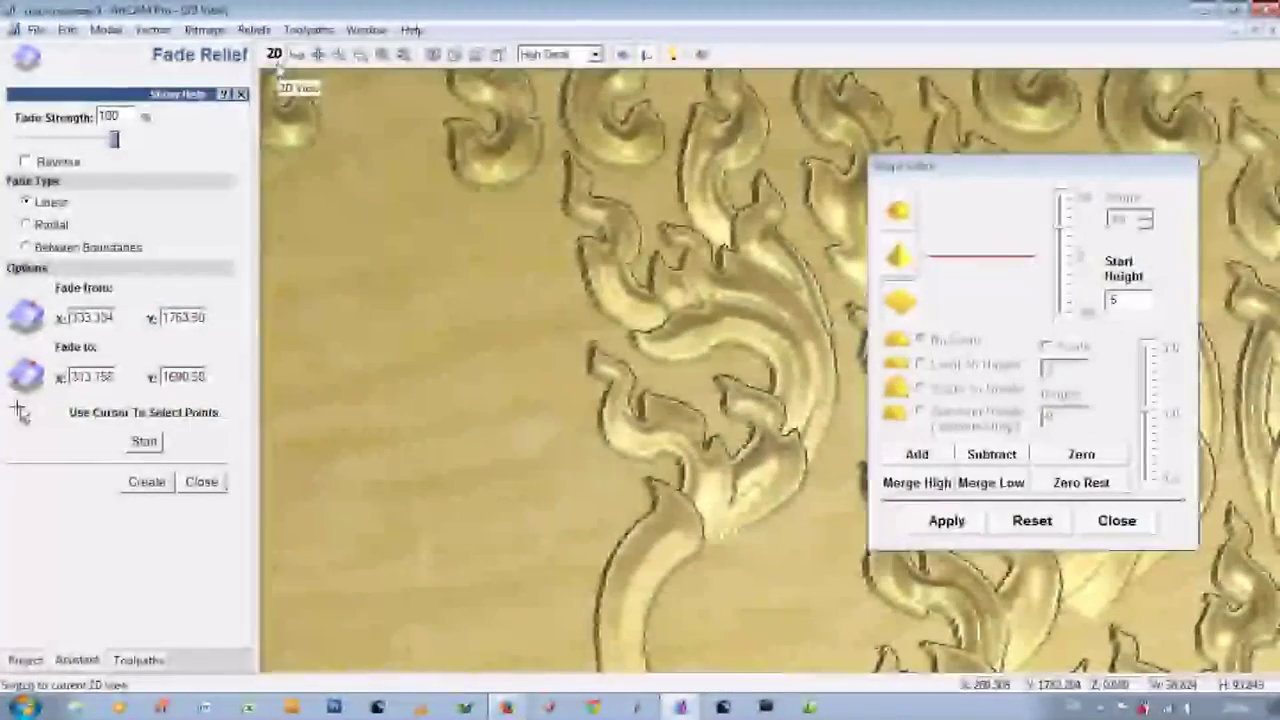
{"action": "left_click", "coordinate": [622, 258]}
{"action": "key", "text": "F3"}
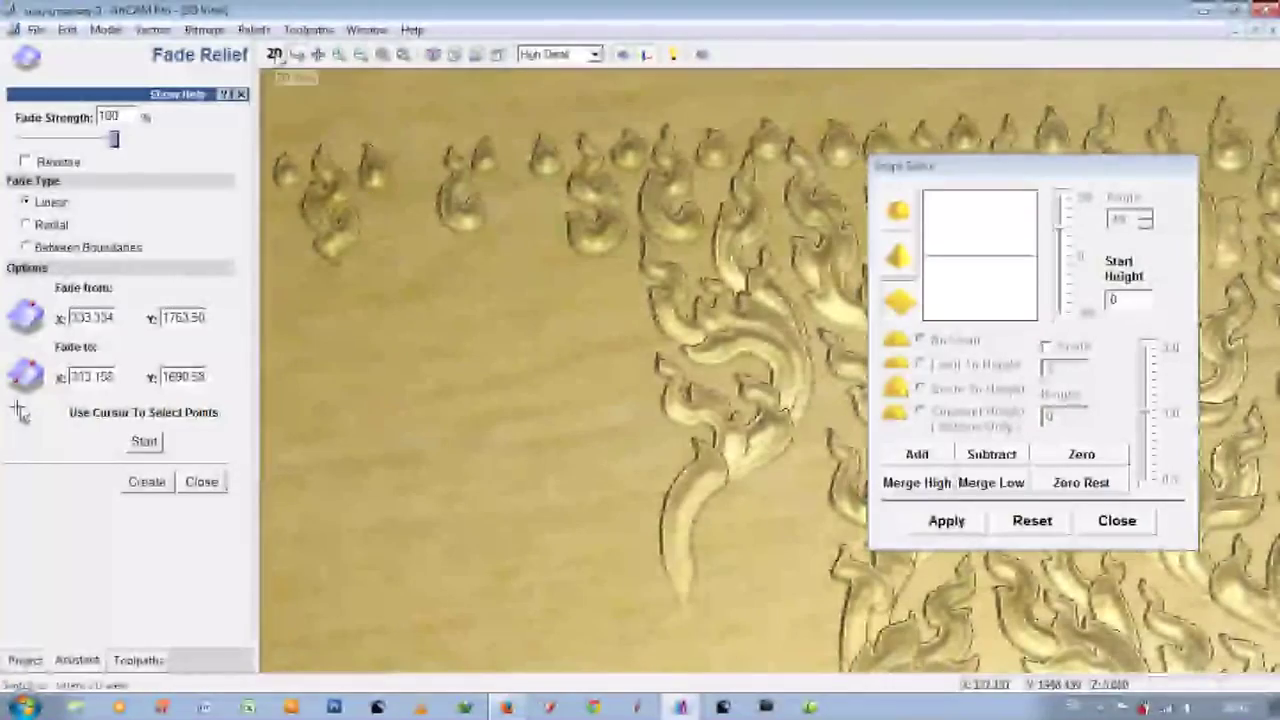
{"action": "left_click", "coordinate": [201, 481]}
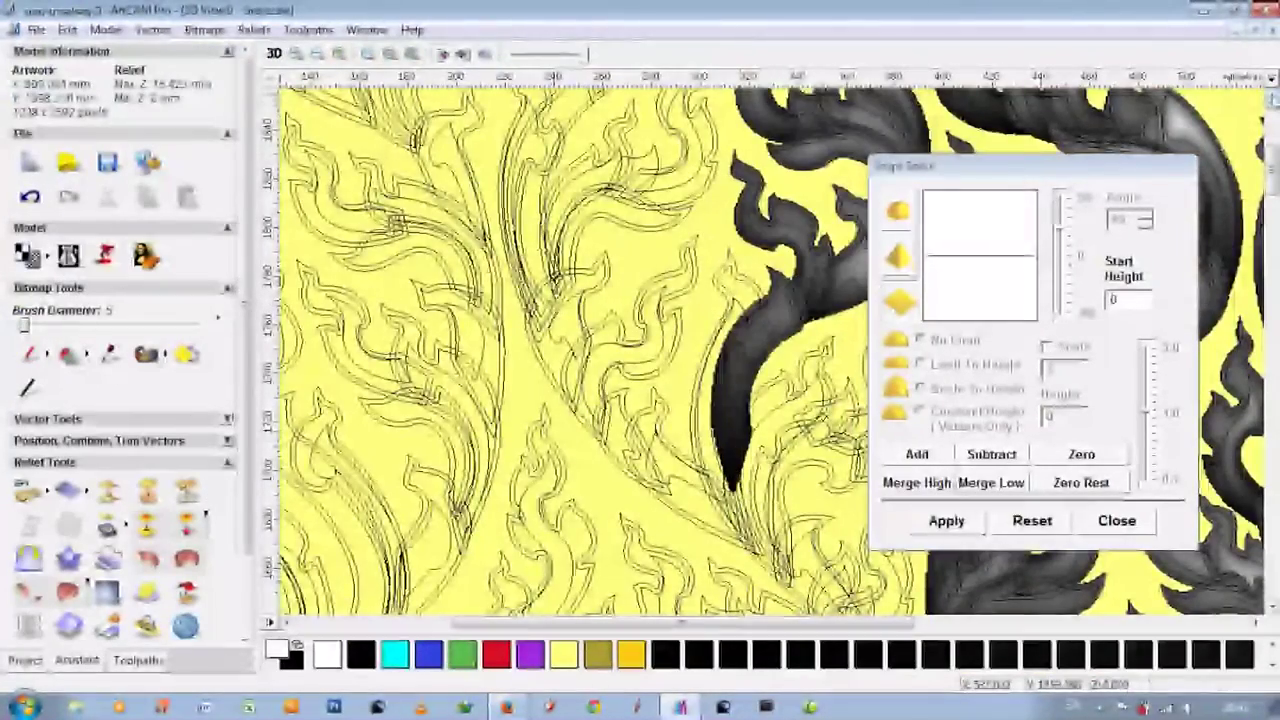
Select the inner flame leaf outline and enter a 5.0 start height.
{"action": "scroll", "coordinate": [706, 342], "scroll_direction": "up", "scroll_amount": 1}
{"action": "scroll", "coordinate": [706, 342], "scroll_direction": "up", "scroll_amount": 1}
{"action": "scroll", "coordinate": [706, 342], "scroll_direction": "up", "scroll_amount": 1}
{"action": "scroll", "coordinate": [706, 342], "scroll_direction": "up", "scroll_amount": 1}
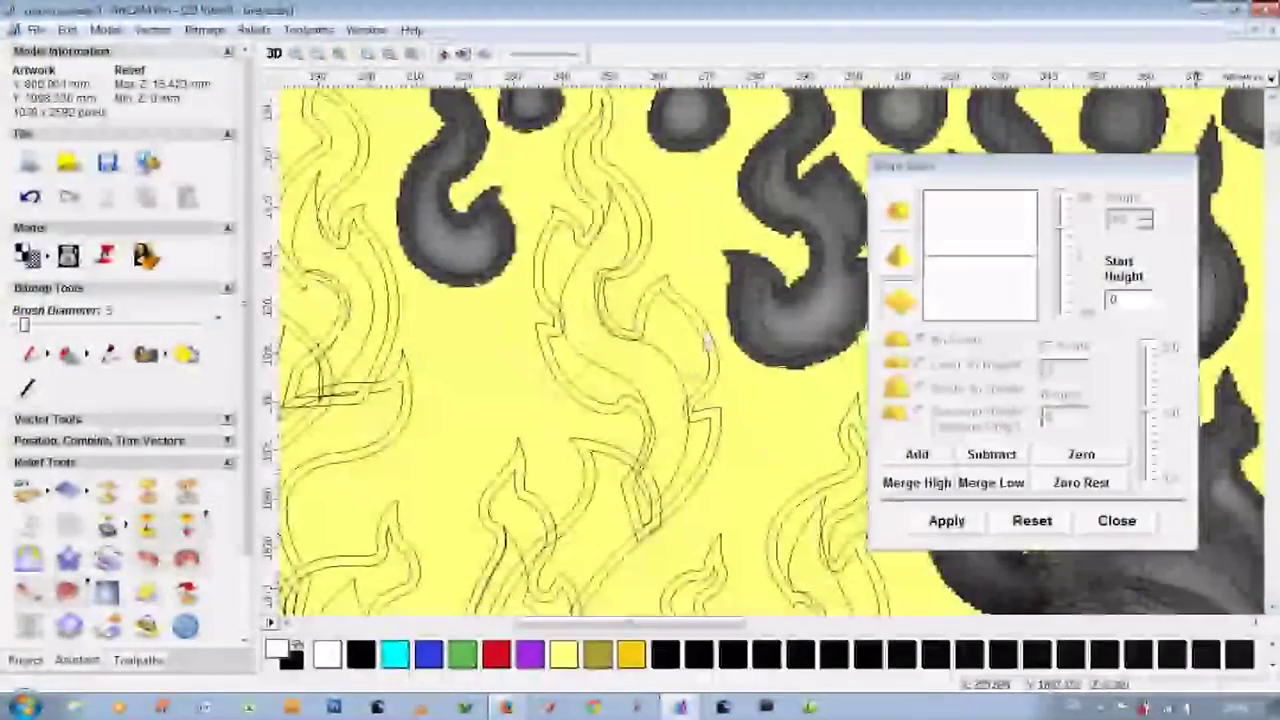
{"action": "left_click", "coordinate": [706, 342]}
{"action": "left_click", "coordinate": [688, 402]}
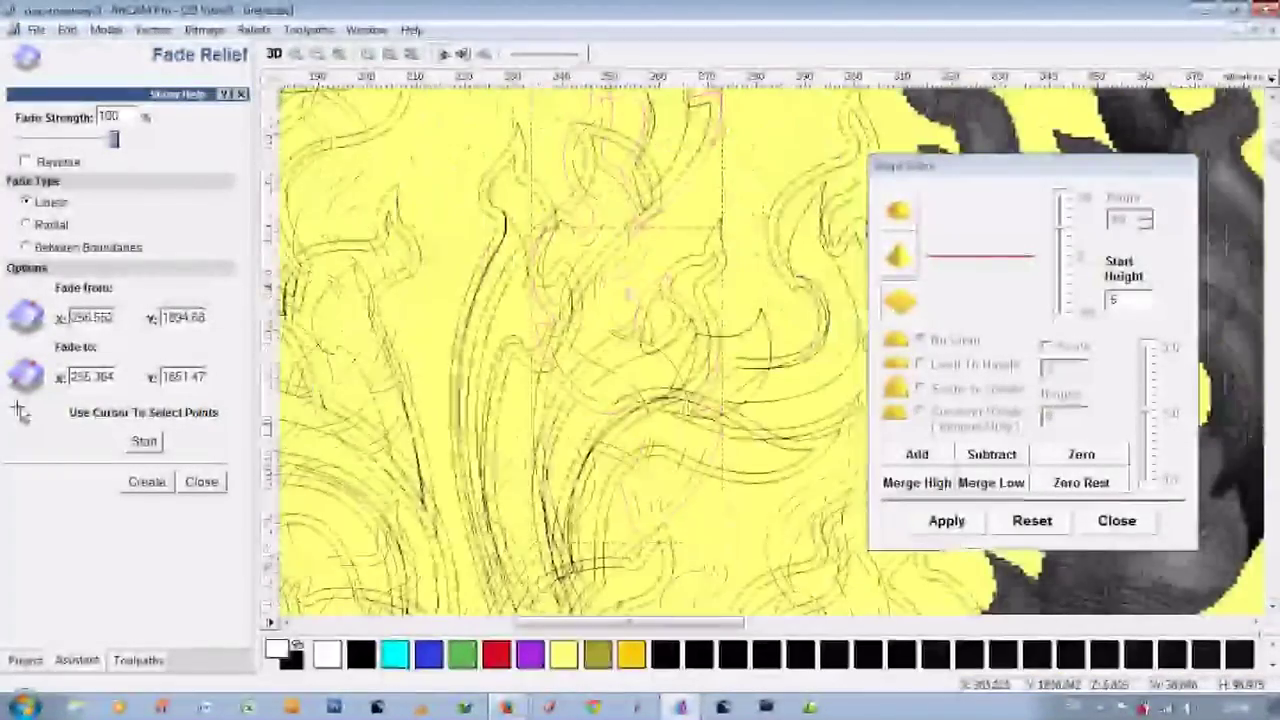
{"action": "type", "text": "5.0"}
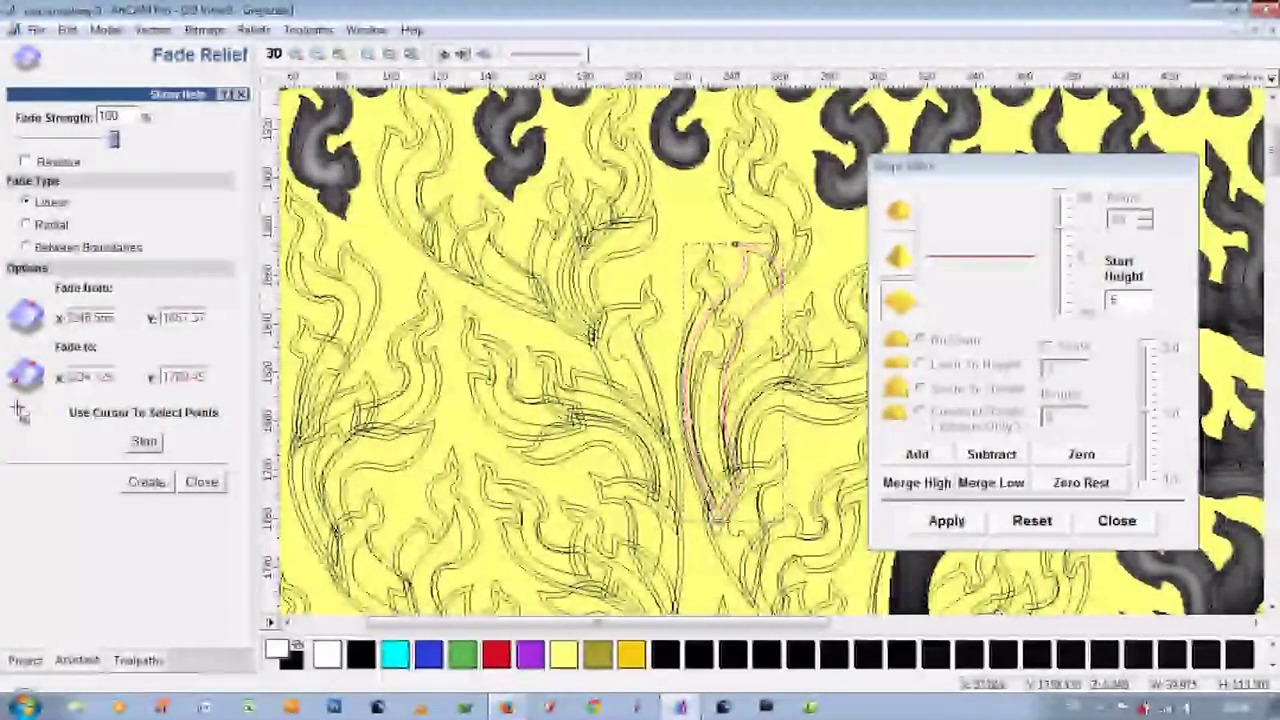
Add the leaf to the relief at a 6.0 start height and preview it in 3D.
{"action": "left_click", "coordinate": [273, 53]}
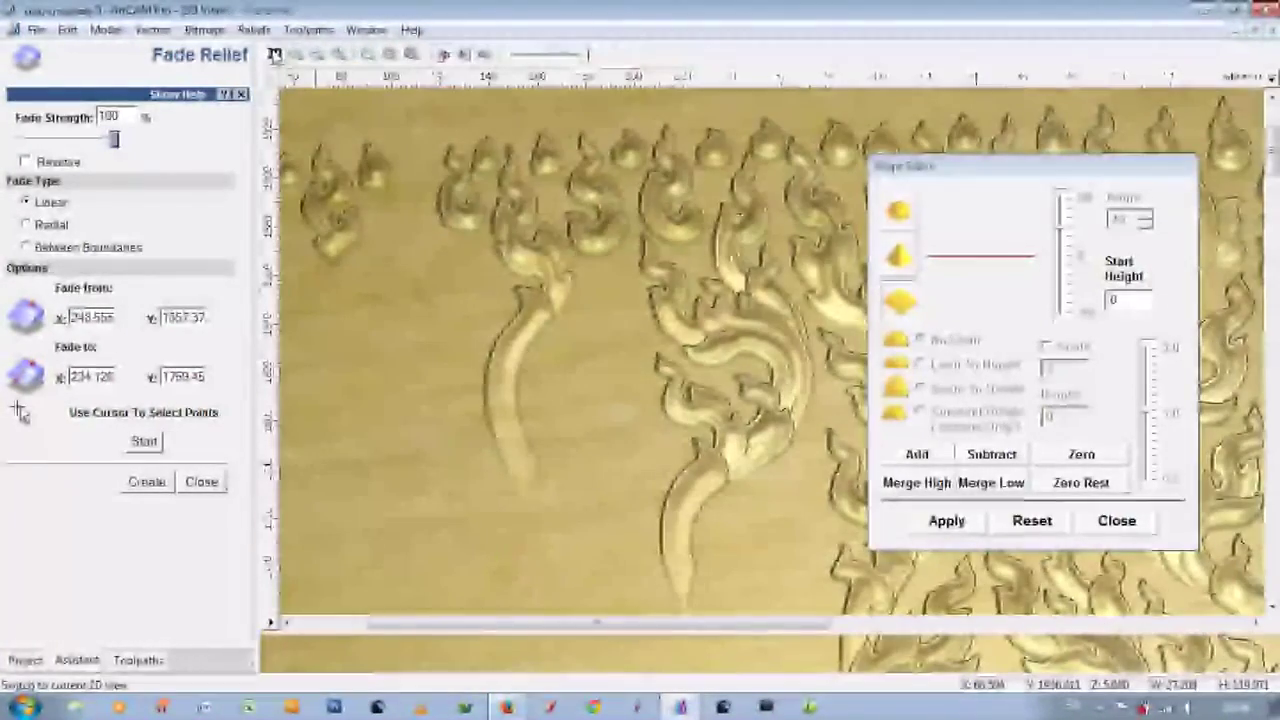
{"action": "left_click", "coordinate": [273, 53]}
{"action": "left_click", "coordinate": [274, 54]}
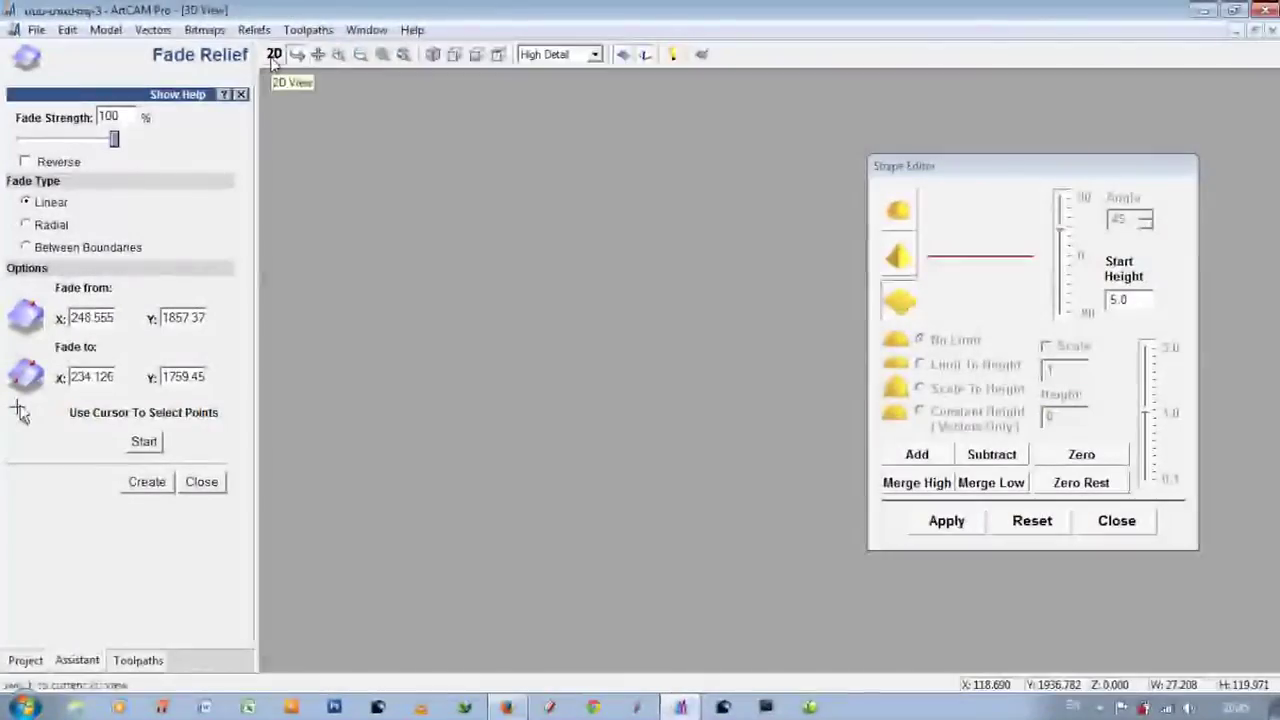
{"action": "left_click", "coordinate": [273, 54]}
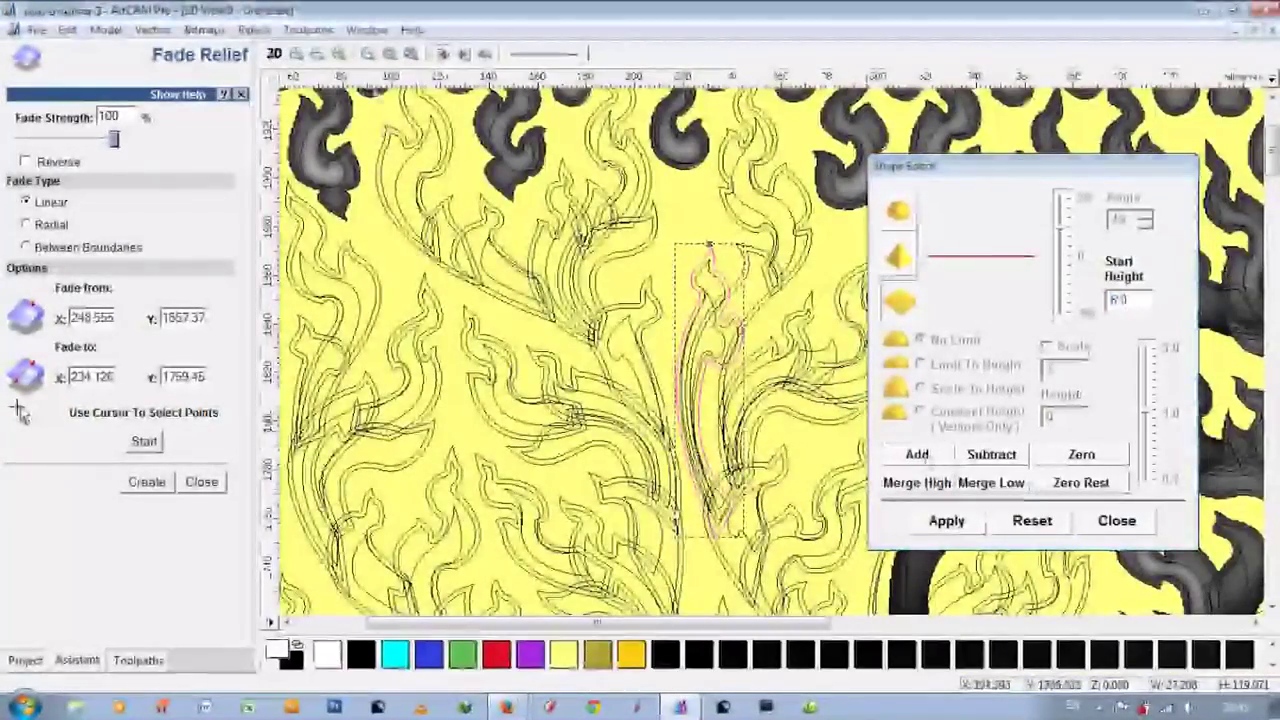
{"action": "left_click", "coordinate": [273, 54]}
{"action": "scroll", "coordinate": [770, 370], "scroll_direction": "up", "scroll_amount": 2}
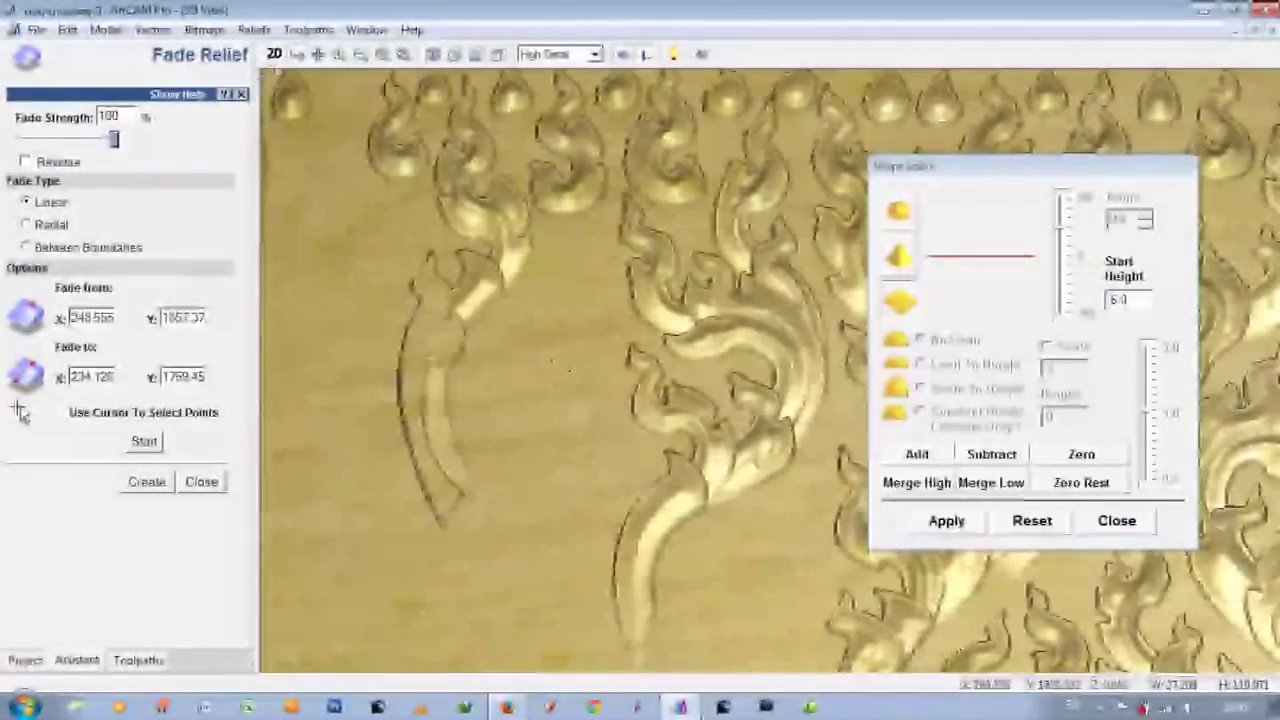
{"action": "left_click", "coordinate": [274, 54]}
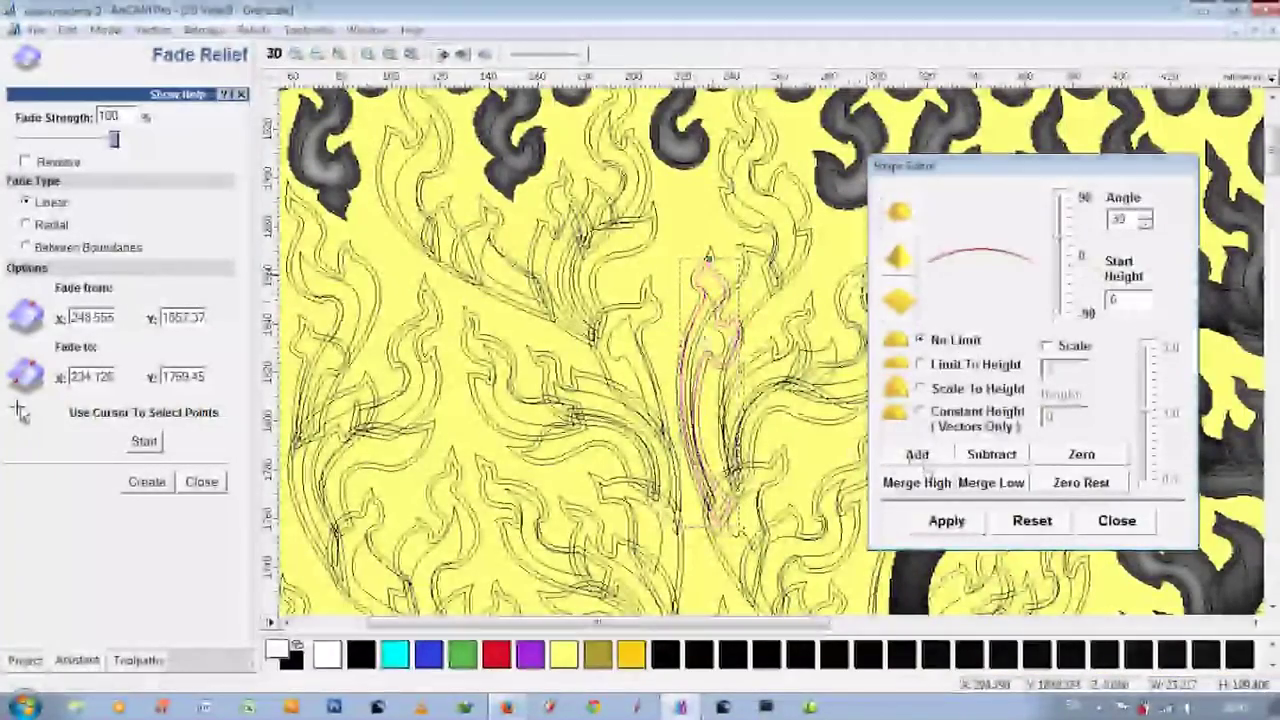
Fade the leaf from X 226.516, Y 1822.31 to X 233.462, Y 1767.05 and check it in 3D.
{"action": "left_click", "coordinate": [144, 441]}
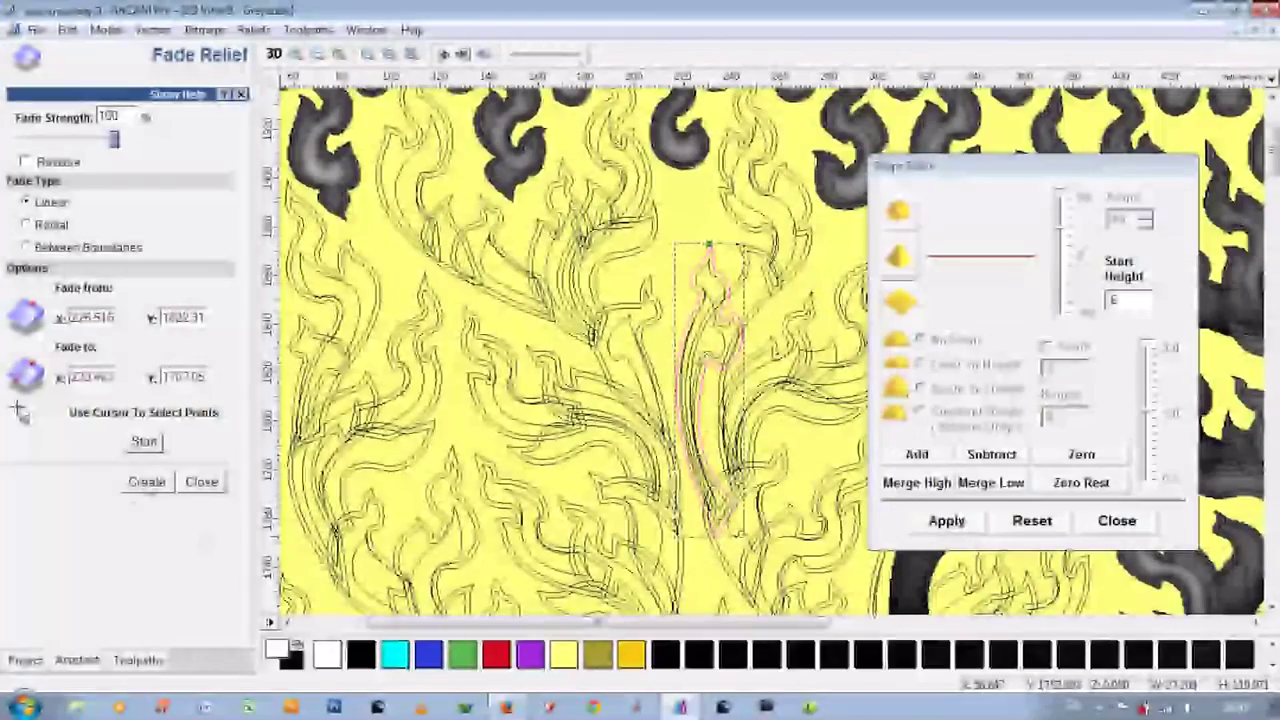
{"action": "left_click", "coordinate": [274, 54]}
{"action": "left_click", "coordinate": [274, 54]}
{"action": "left_click", "coordinate": [662, 181]}
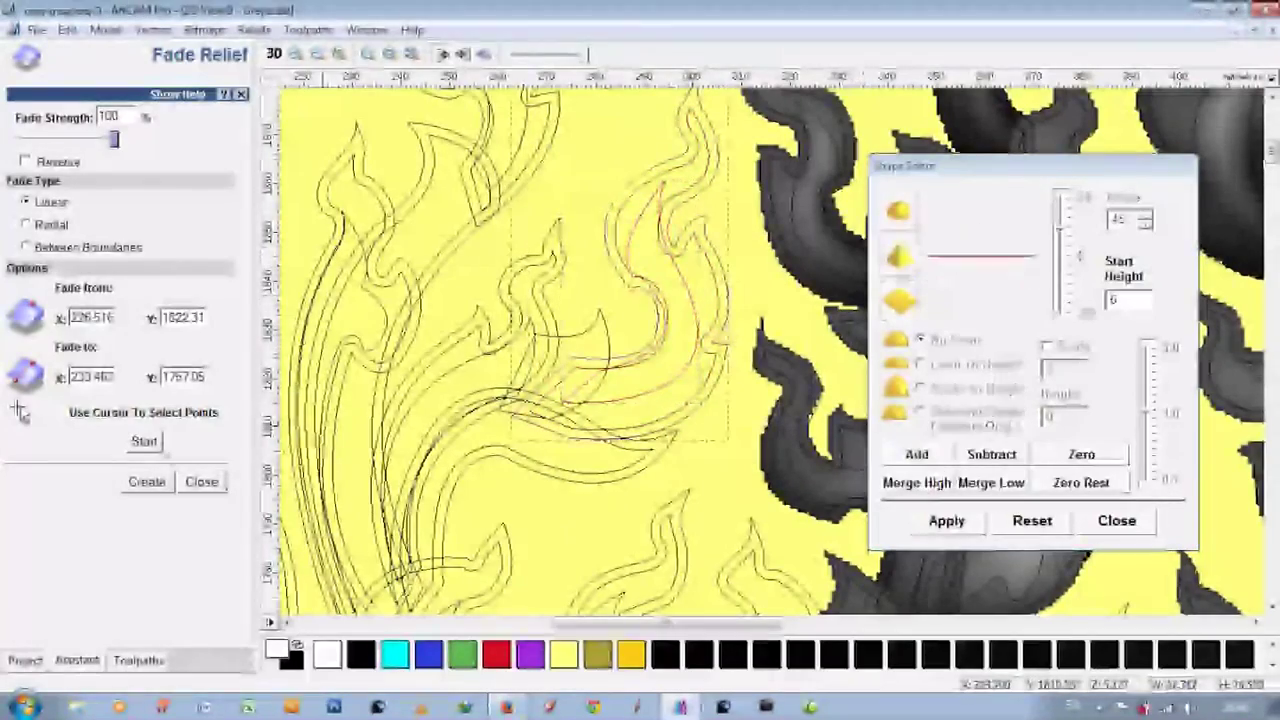
Create the fade across the leaf and preview the relief in 3D.
{"action": "left_click", "coordinate": [146, 481]}
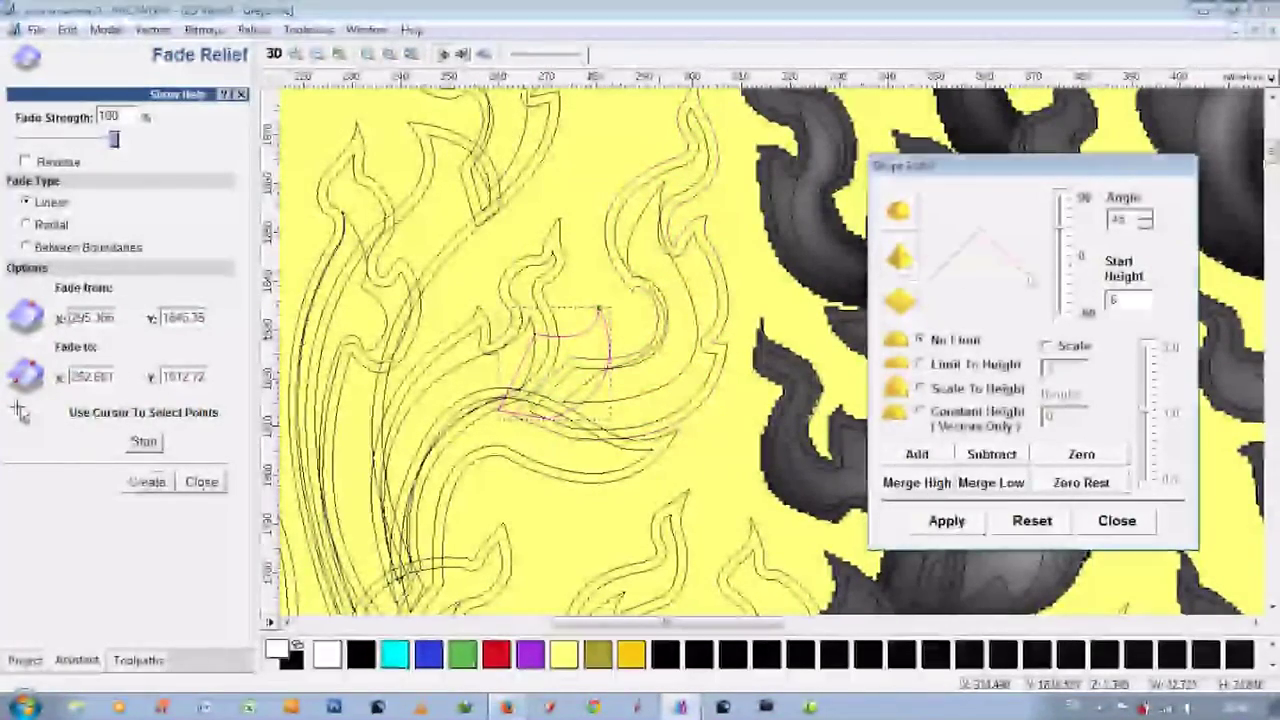
{"action": "left_click", "coordinate": [143, 441]}
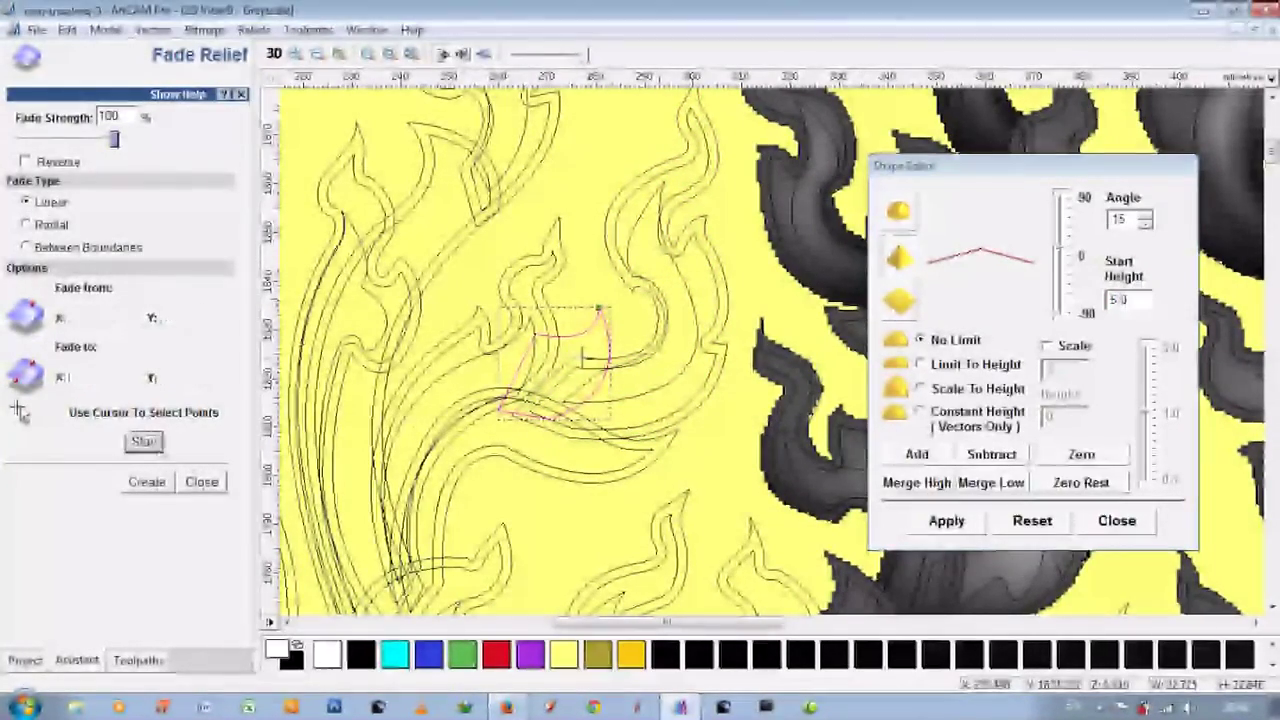
{"action": "key", "text": "F3"}
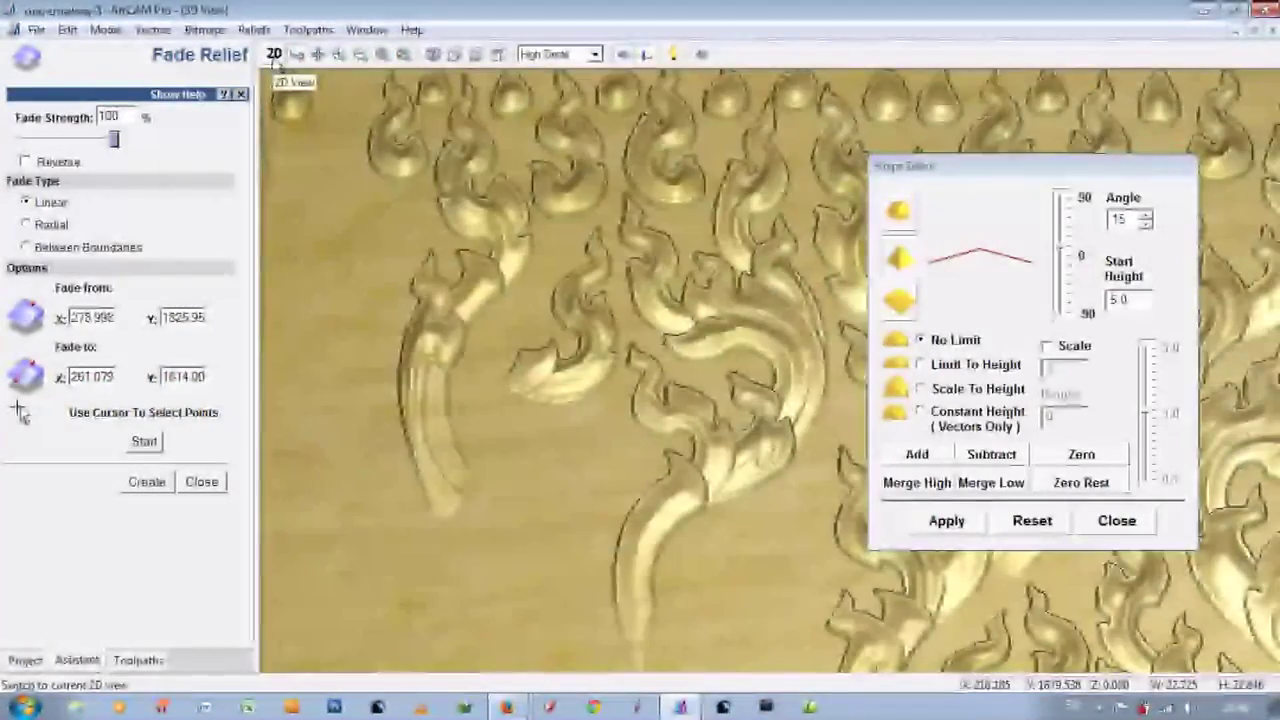
{"action": "scroll", "coordinate": [560, 370], "scroll_direction": "up", "scroll_amount": 5}
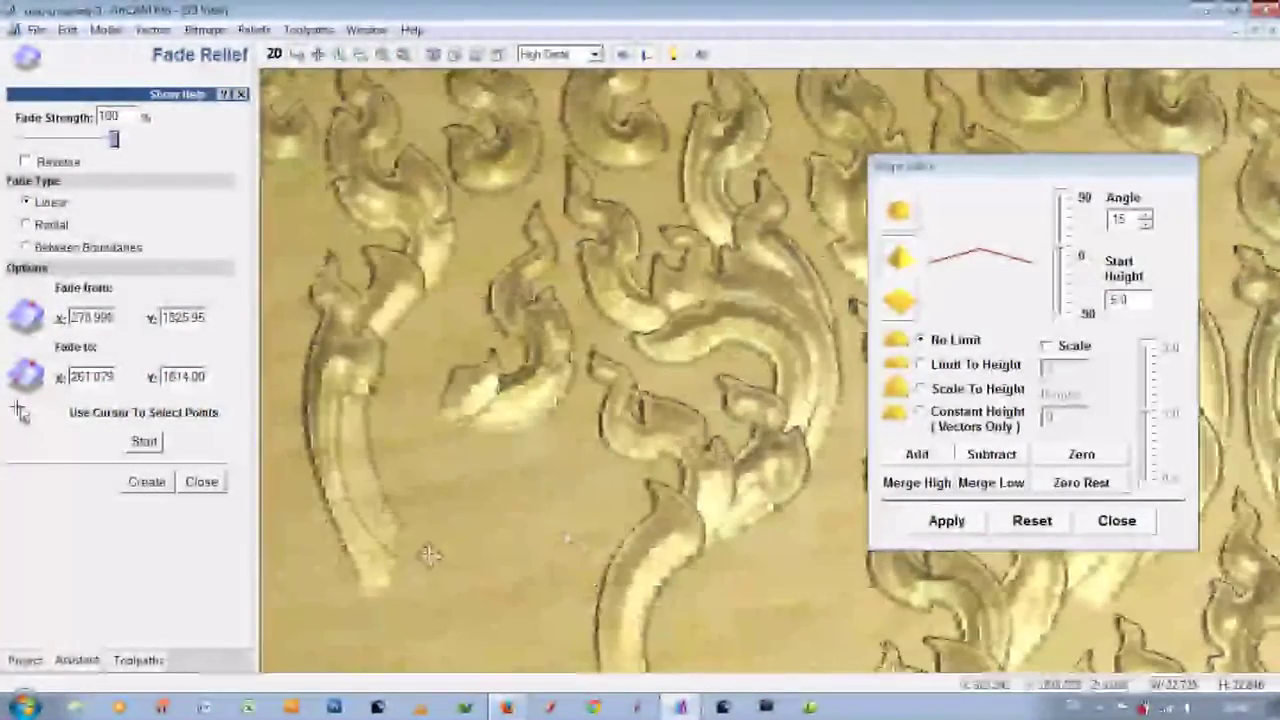
{"action": "key", "text": "F2"}
{"action": "scroll", "coordinate": [560, 350], "scroll_direction": "down", "scroll_amount": 2}
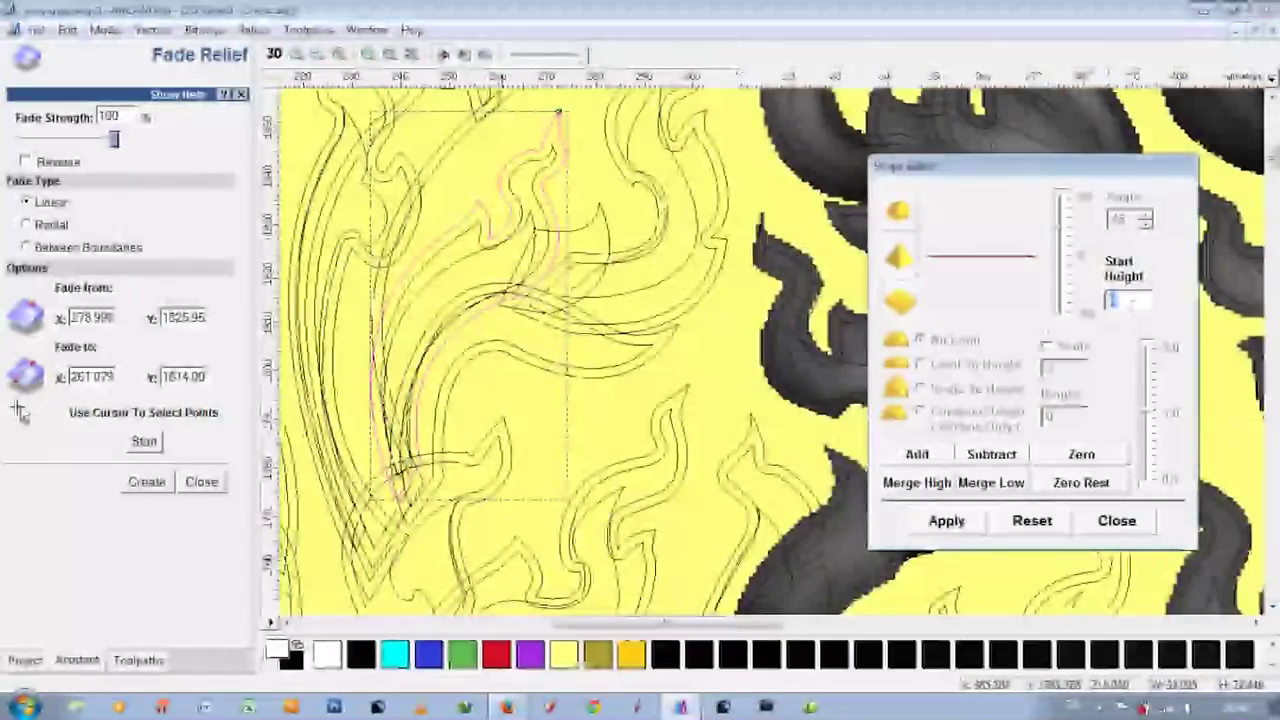
Select the next curled leaf, lower its profile angle to 15°, and pick fade points.
{"action": "left_click", "coordinate": [415, 370]}
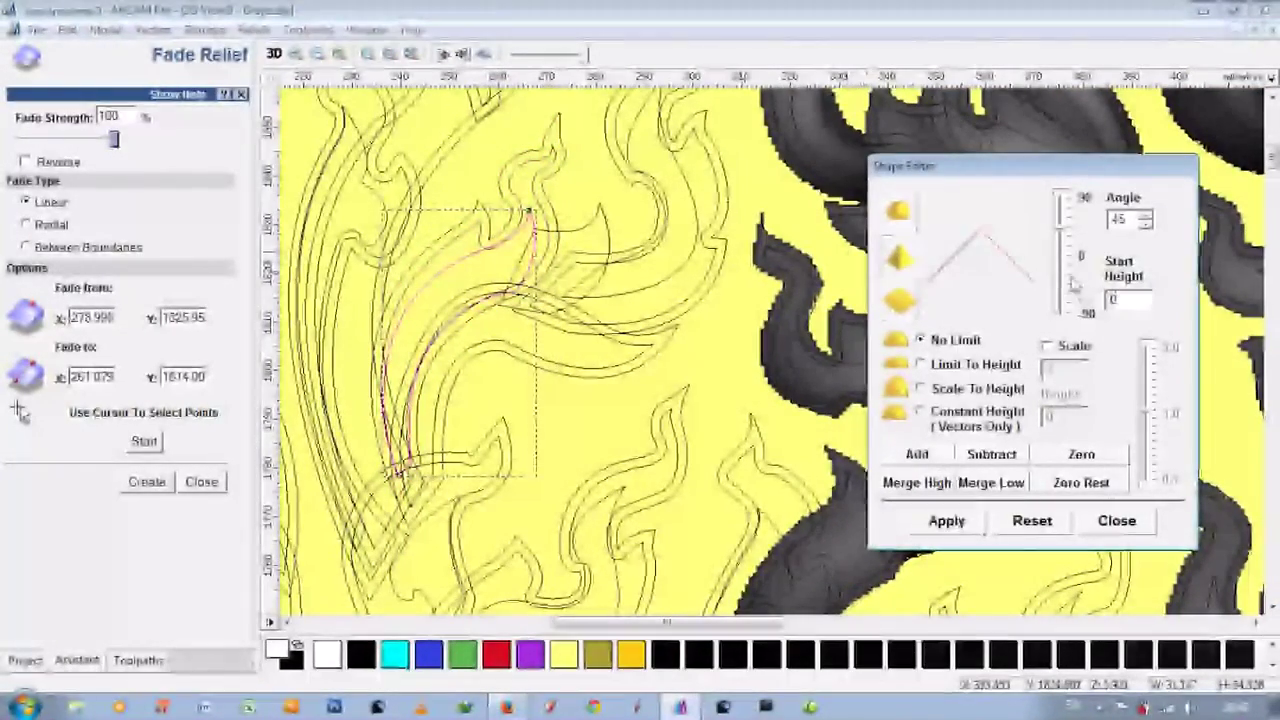
{"action": "left_click_drag", "start_coordinate": [1066, 275], "coordinate": [552, 398]}
{"action": "left_click", "coordinate": [138, 442]}
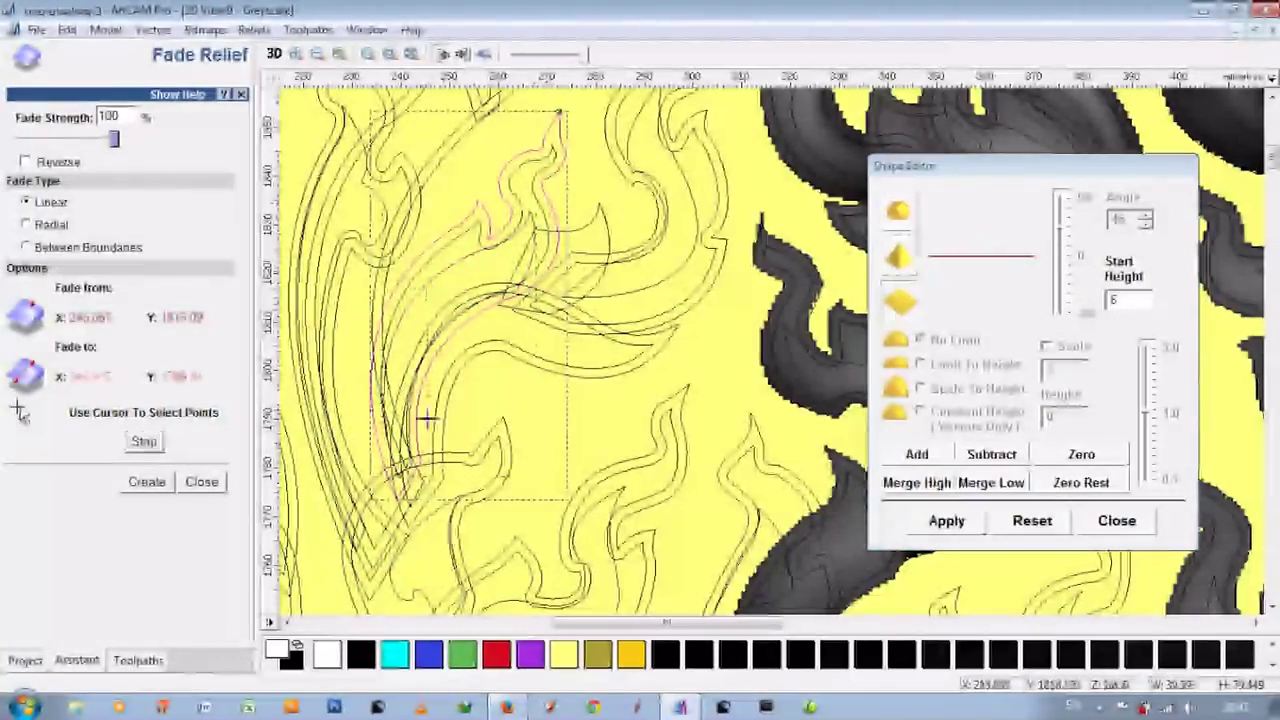
{"action": "left_click", "coordinate": [273, 53]}
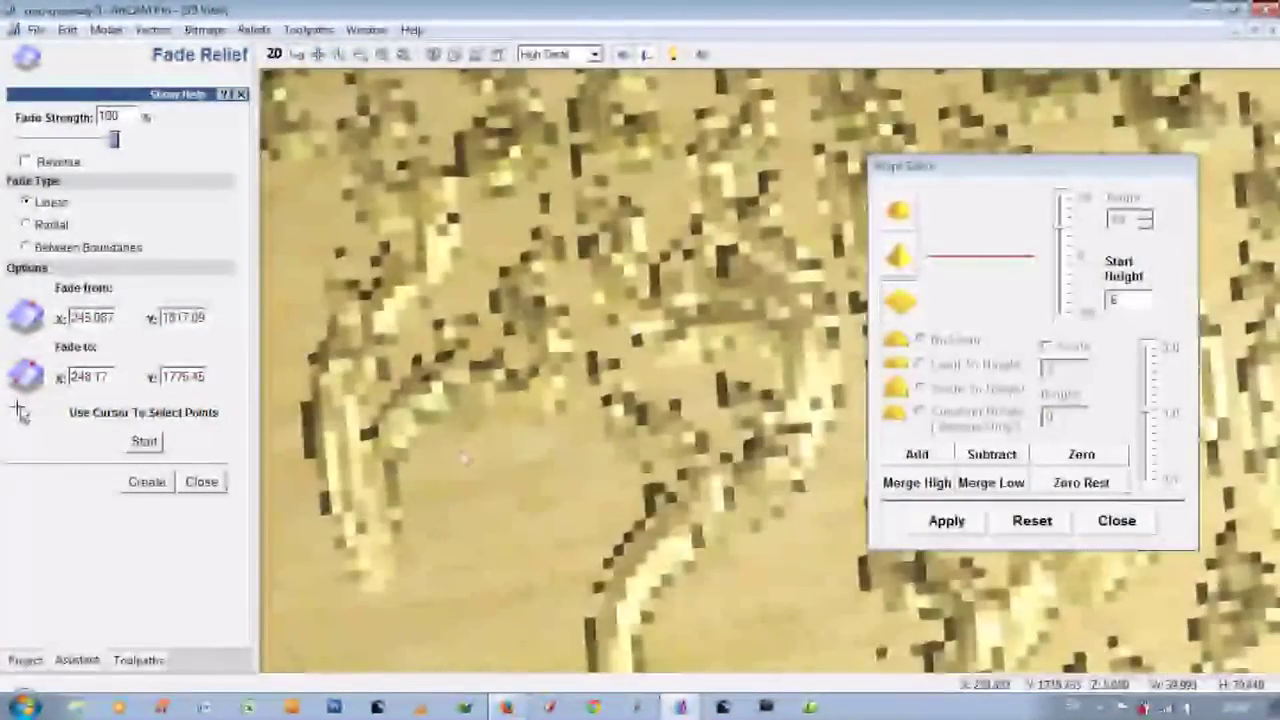
{"action": "left_click", "coordinate": [273, 53]}
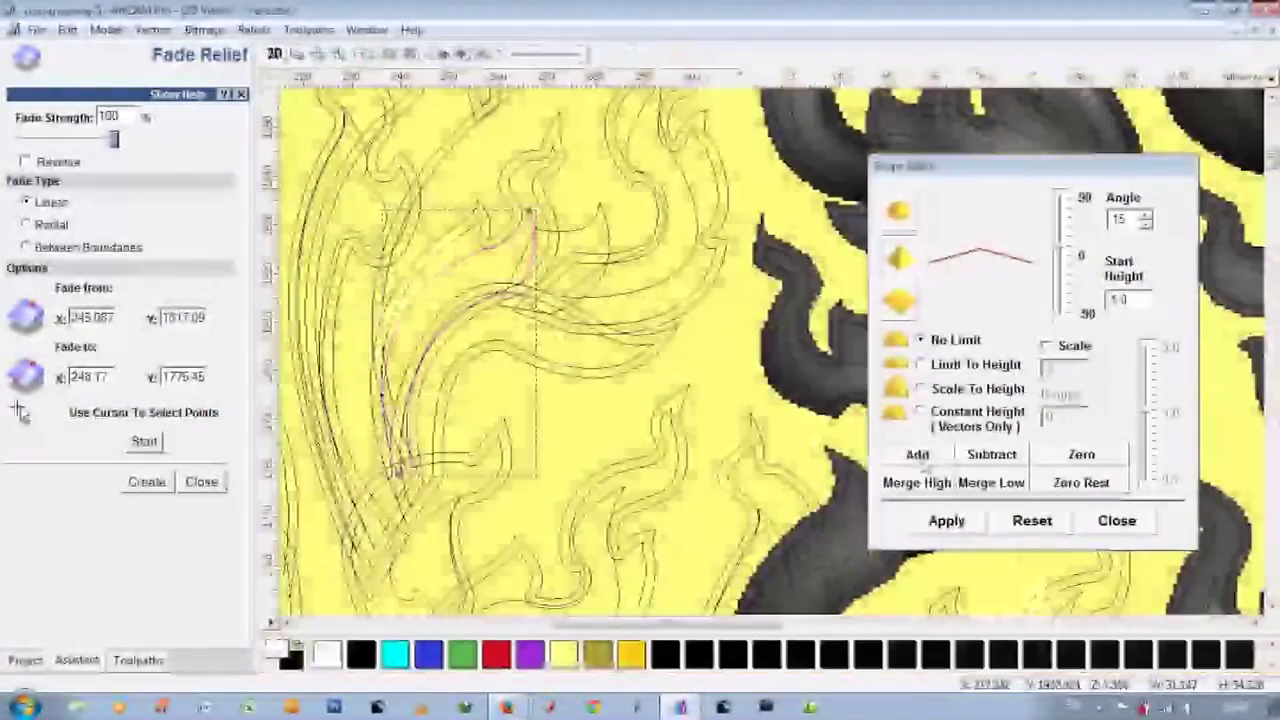
{"action": "left_click", "coordinate": [273, 53]}
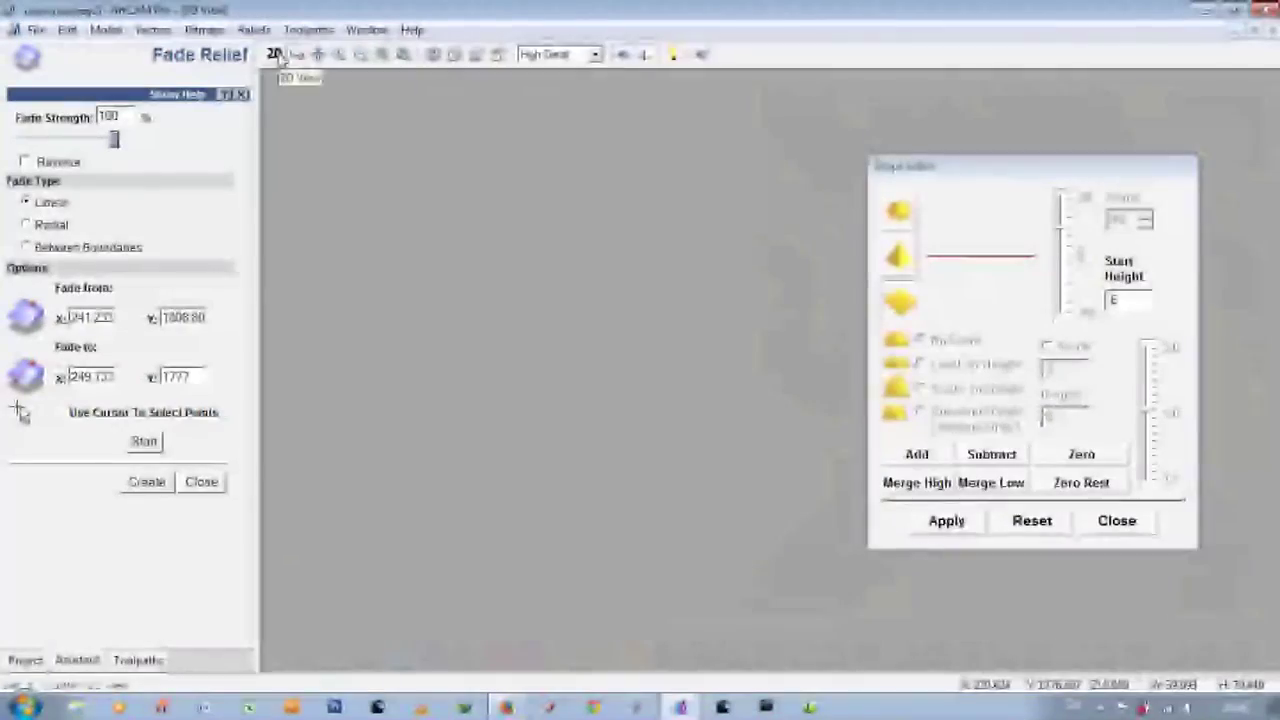
{"action": "left_click", "coordinate": [279, 55]}
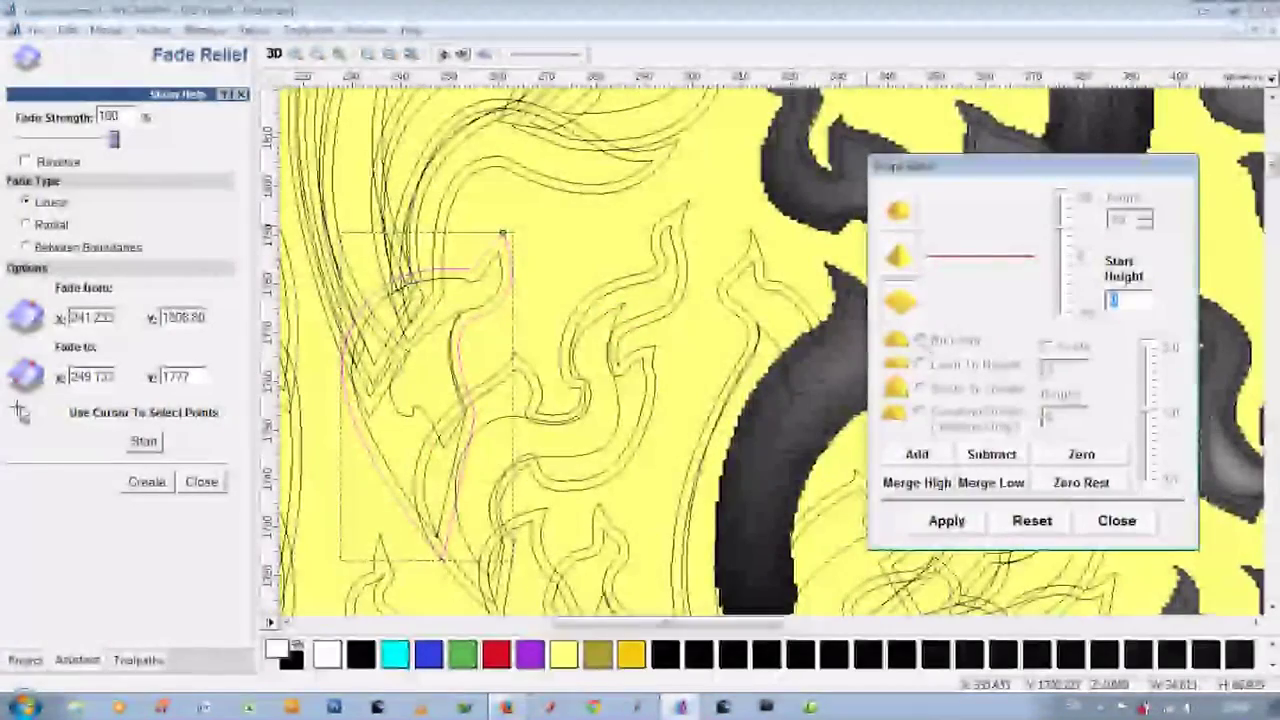
Set Start Height 6.5, inspect the tilted relief in 3D, then confirm a 5.0 start height.
{"action": "type", "text": "6.5"}
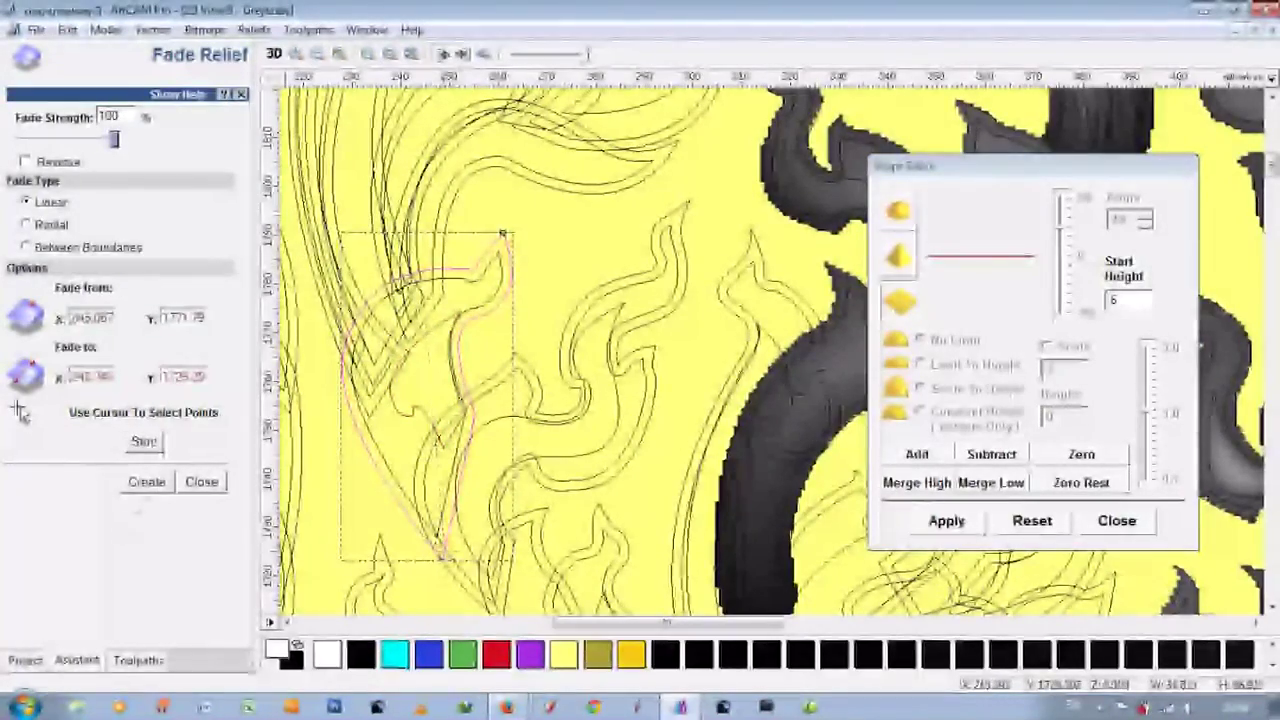
{"action": "key", "text": "F3"}
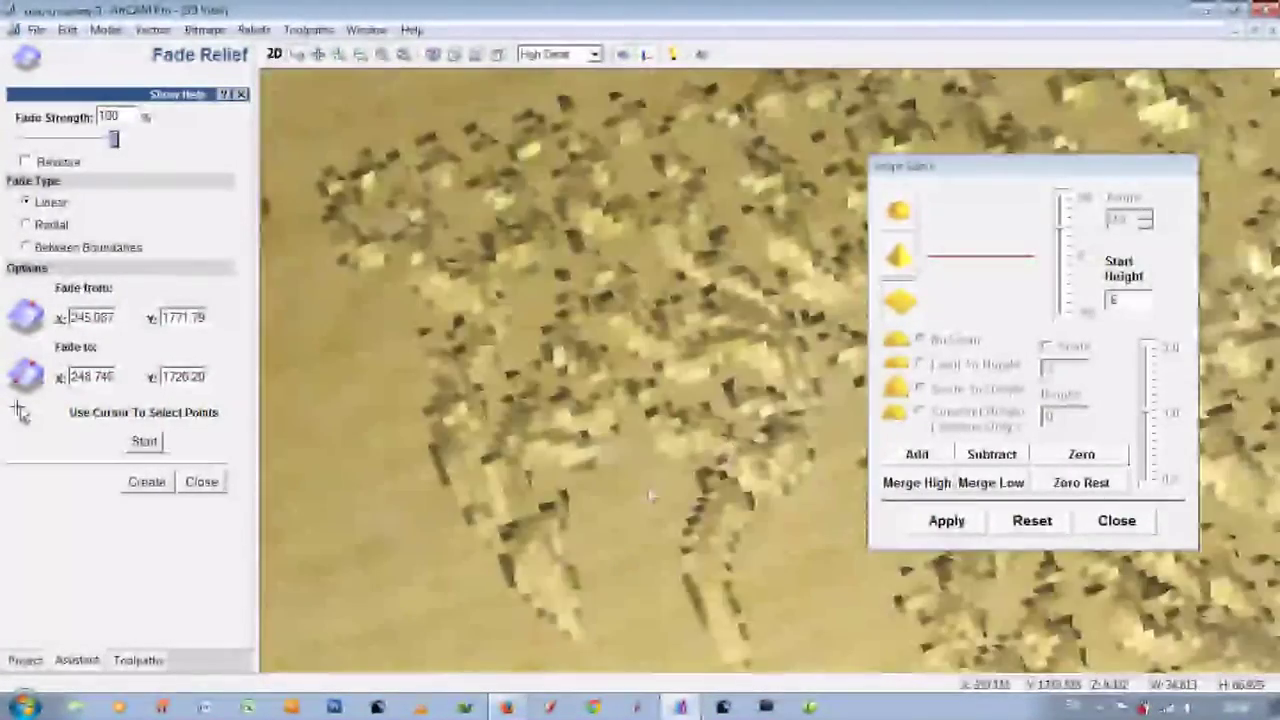
{"action": "left_click_drag", "start_coordinate": [652, 490], "coordinate": [591, 509]}
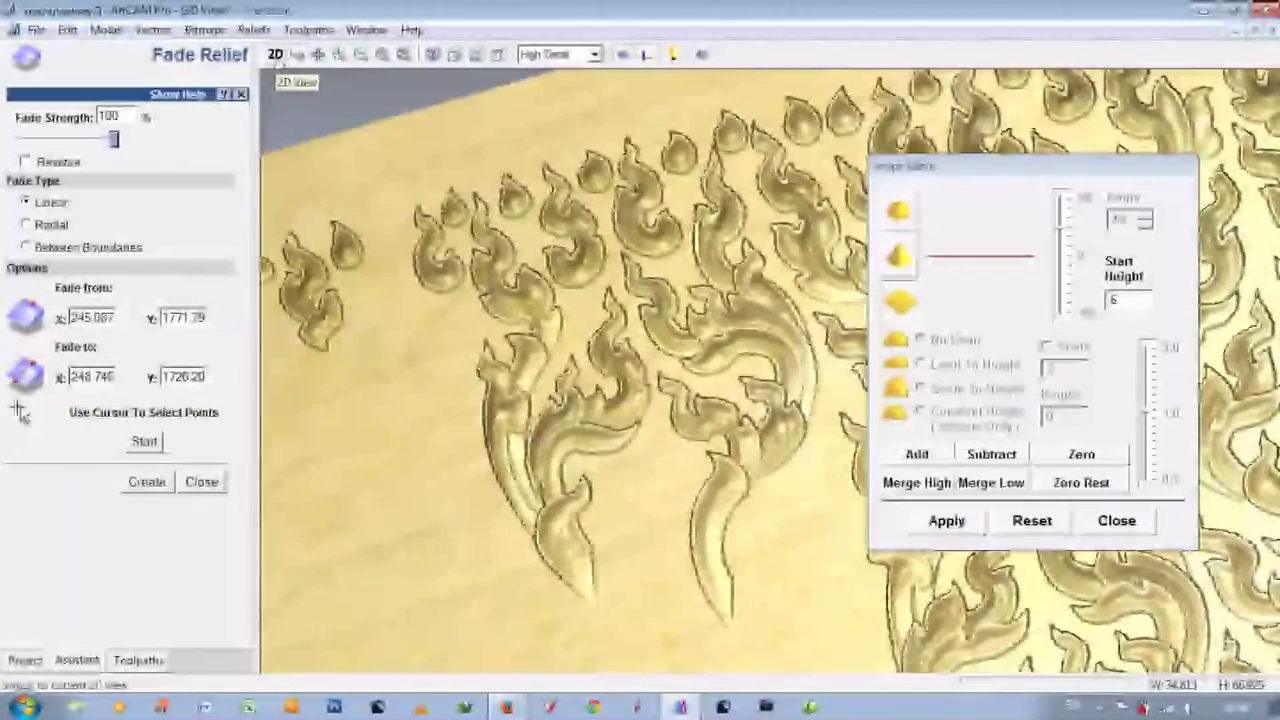
{"action": "key", "text": "F2"}
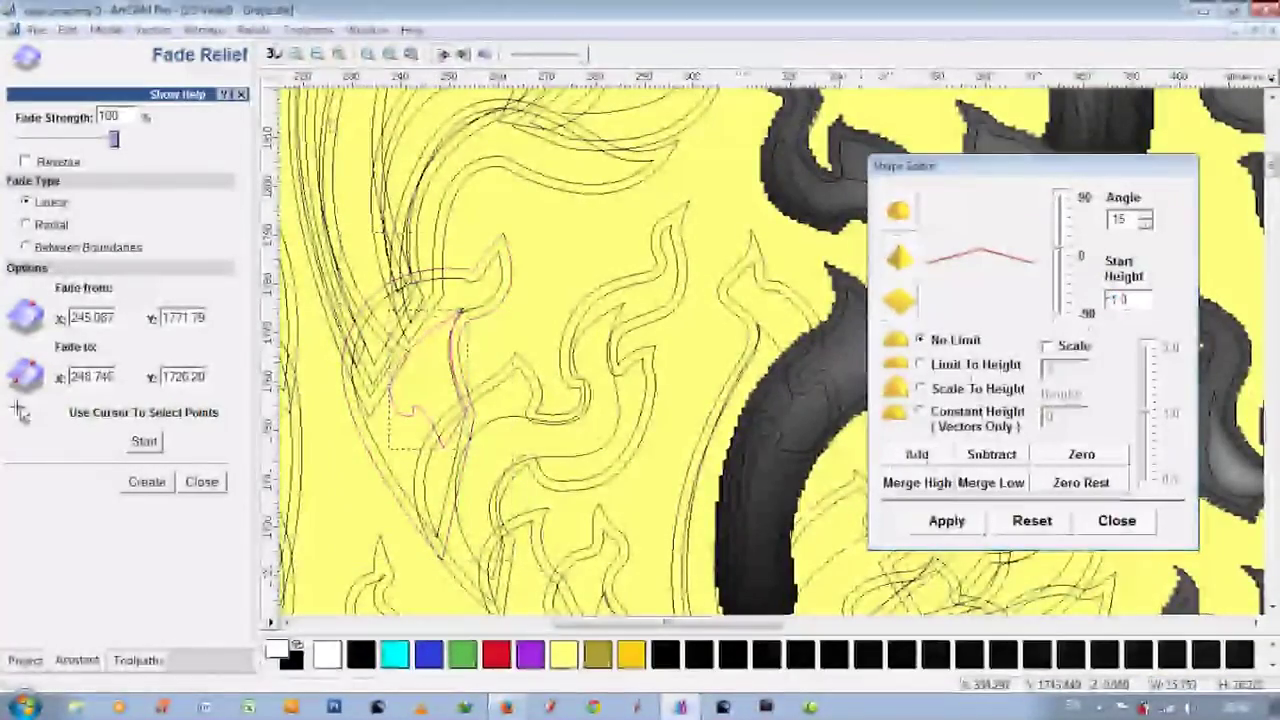
{"action": "key", "text": "F3"}
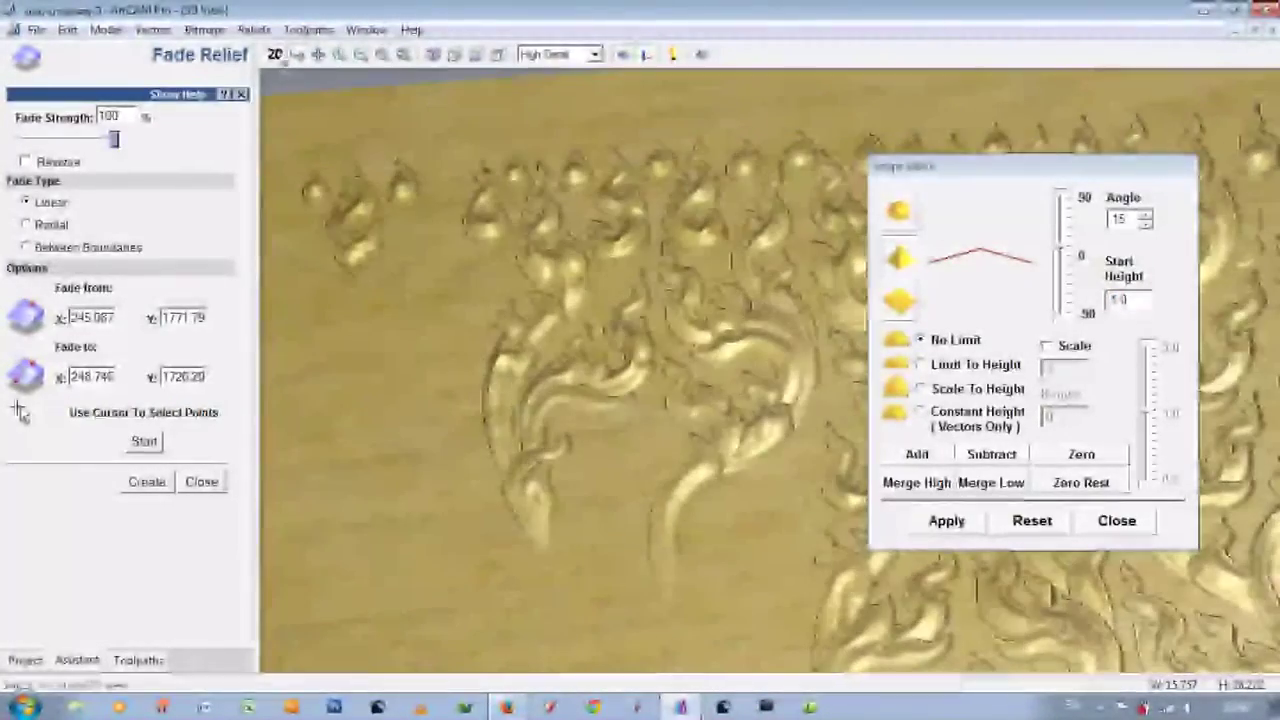
{"action": "key", "text": "F2"}
{"action": "scroll", "coordinate": [760, 350], "scroll_direction": "down", "scroll_amount": 2}
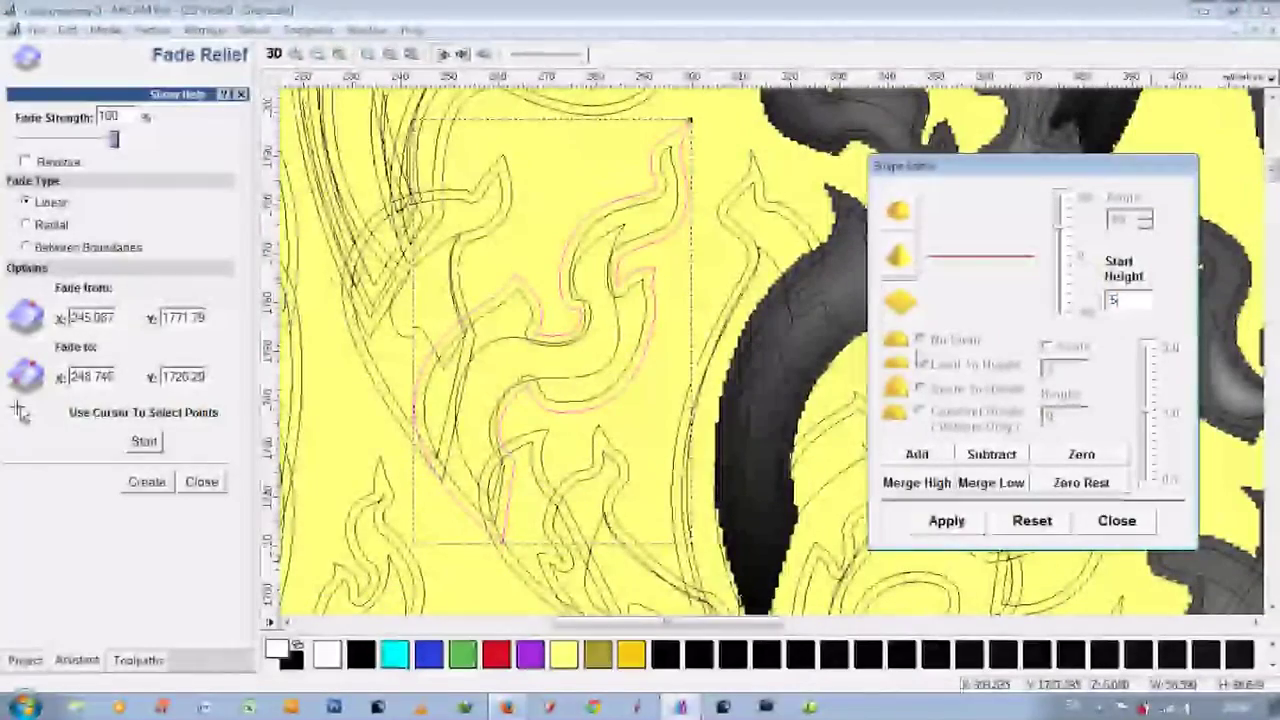
{"action": "left_click", "coordinate": [466, 421]}
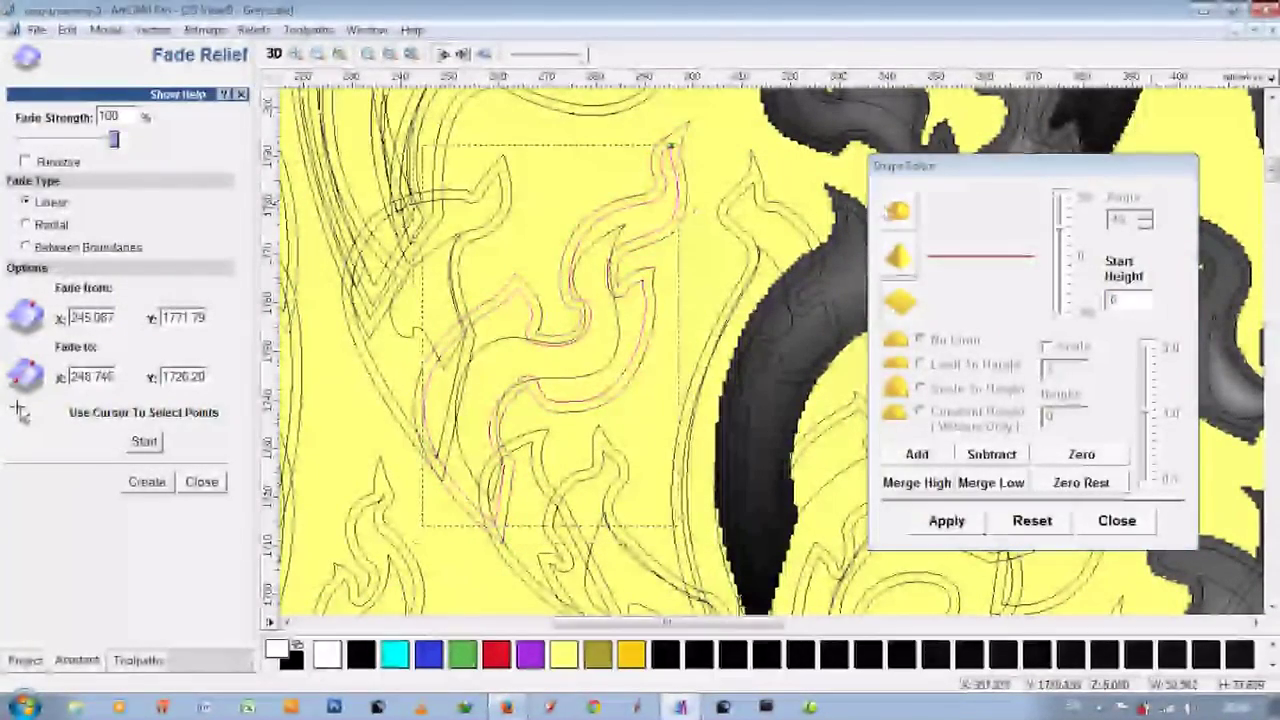
Give another small leaf a peaked profile and fade it from X 282.719, Y 1713.85 to X 325.765, Y 1666.54.
{"action": "left_click", "coordinate": [613, 270]}
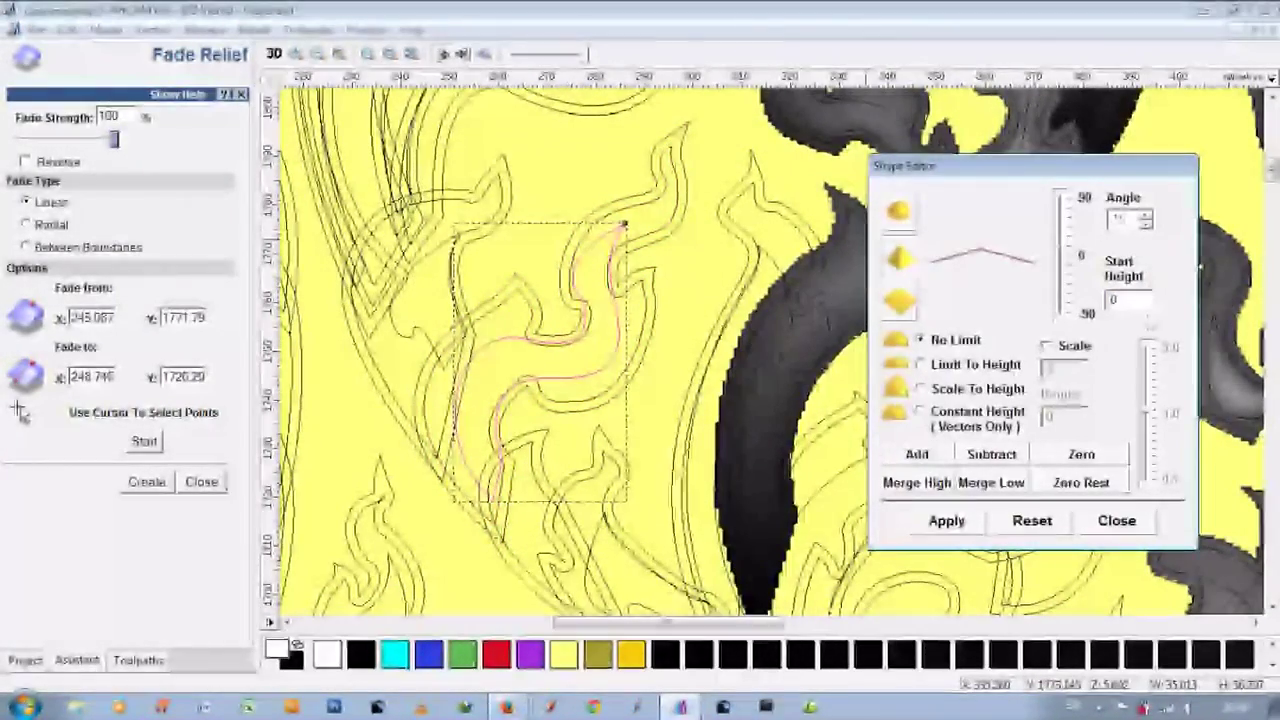
{"action": "left_click", "coordinate": [472, 390]}
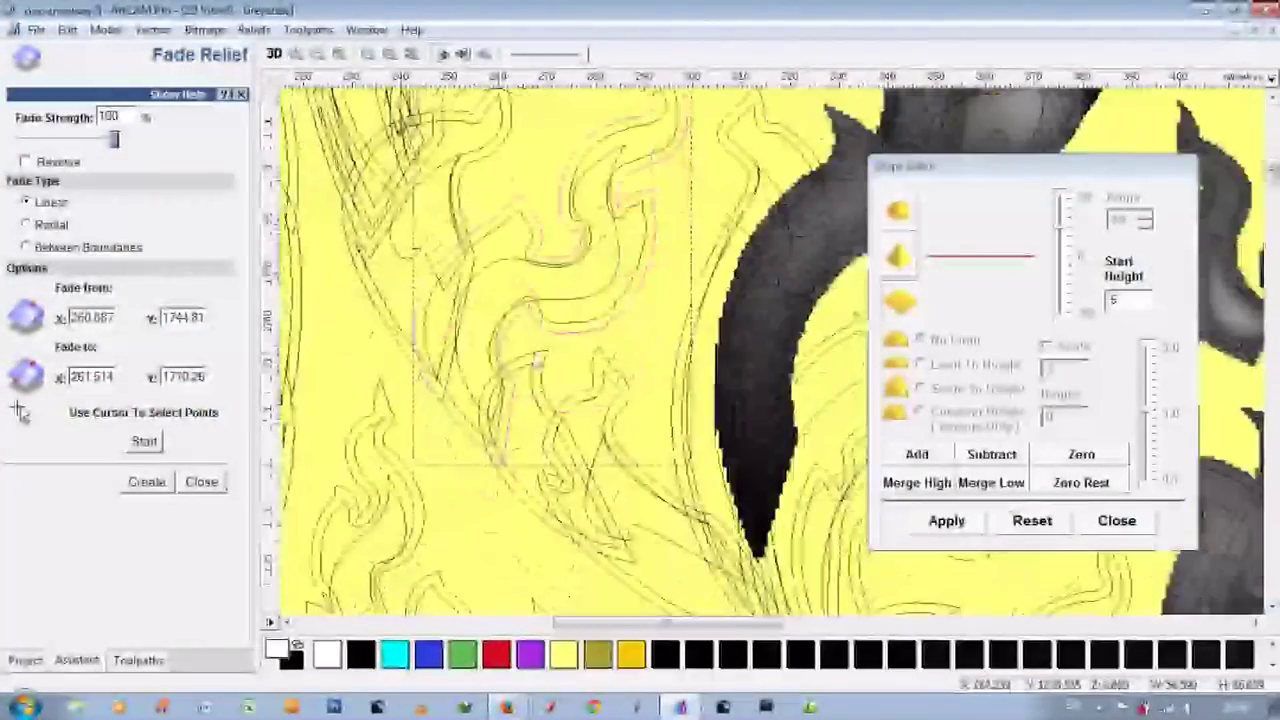
{"action": "left_click", "coordinate": [546, 351]}
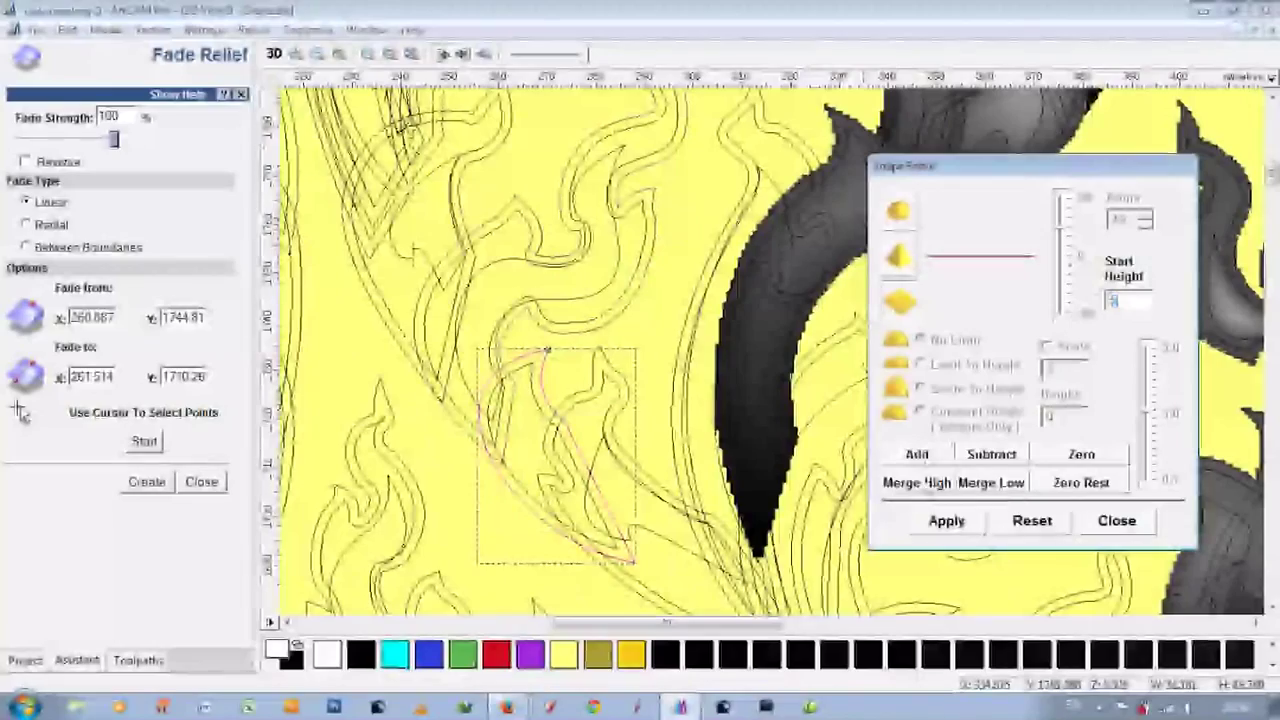
{"action": "left_click", "coordinate": [530, 362]}
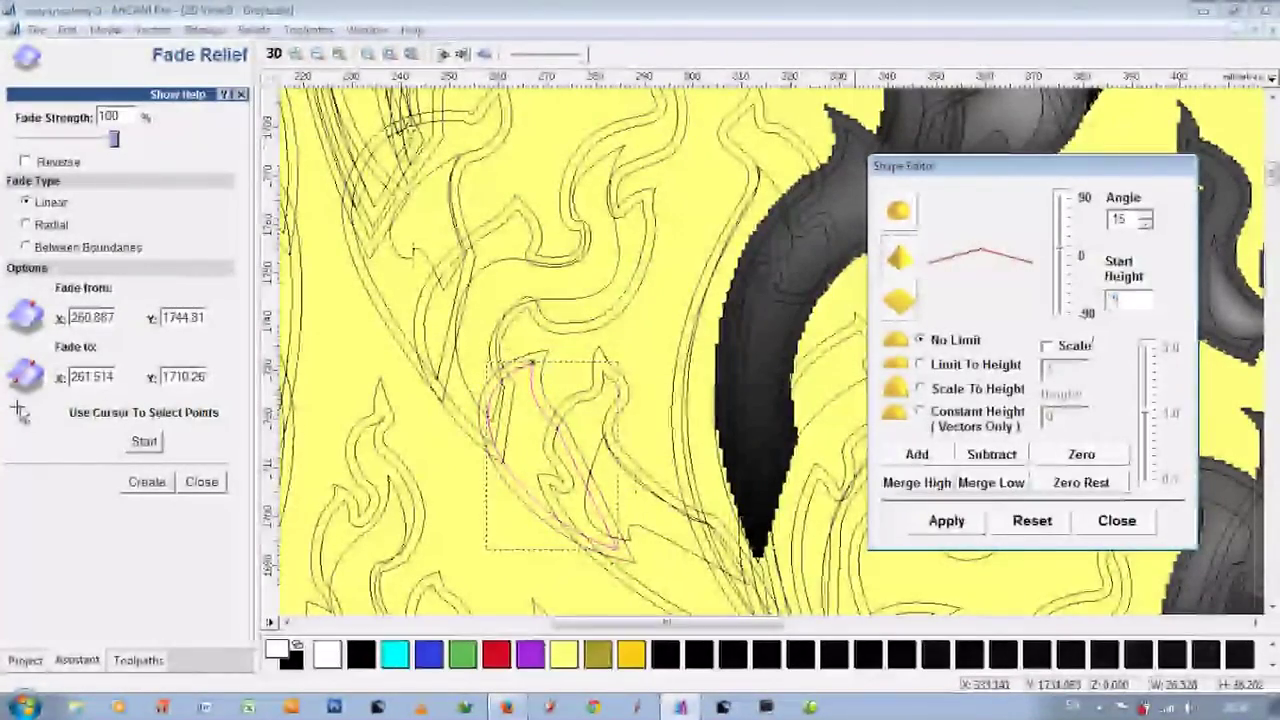
{"action": "left_click", "coordinate": [518, 418]}
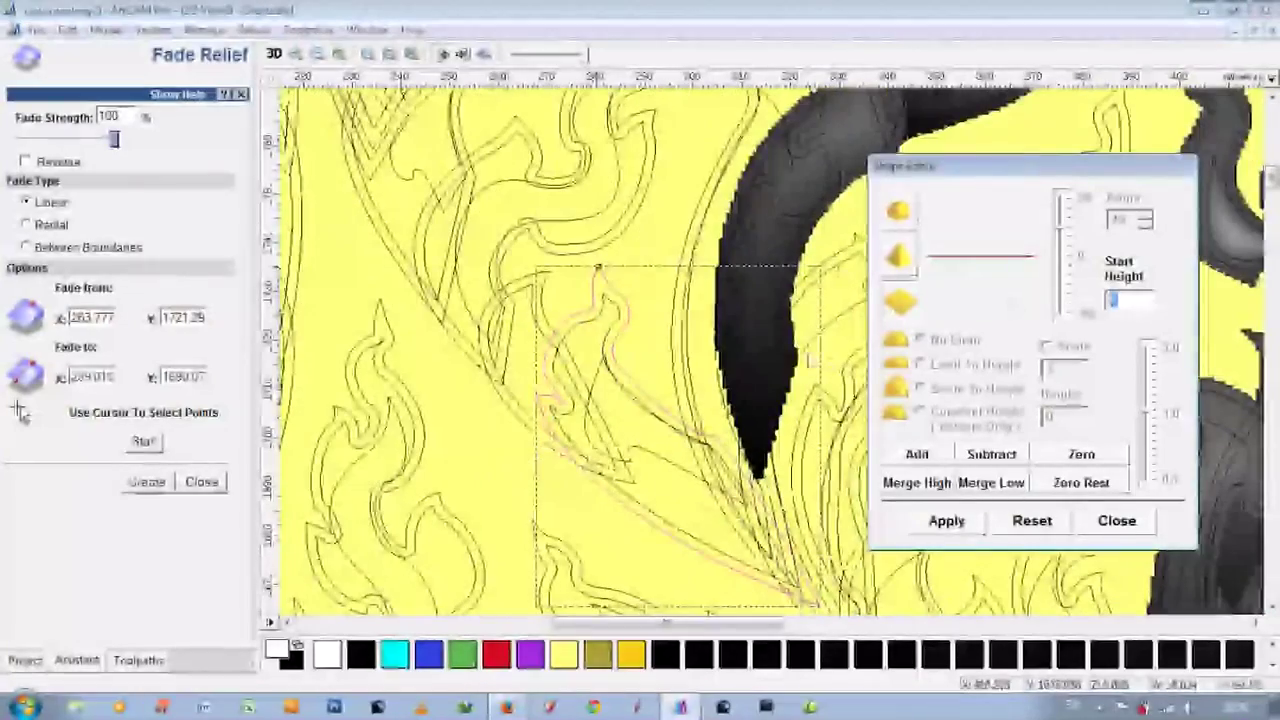
{"action": "type", "text": "6"}
{"action": "left_click", "coordinate": [590, 380]}
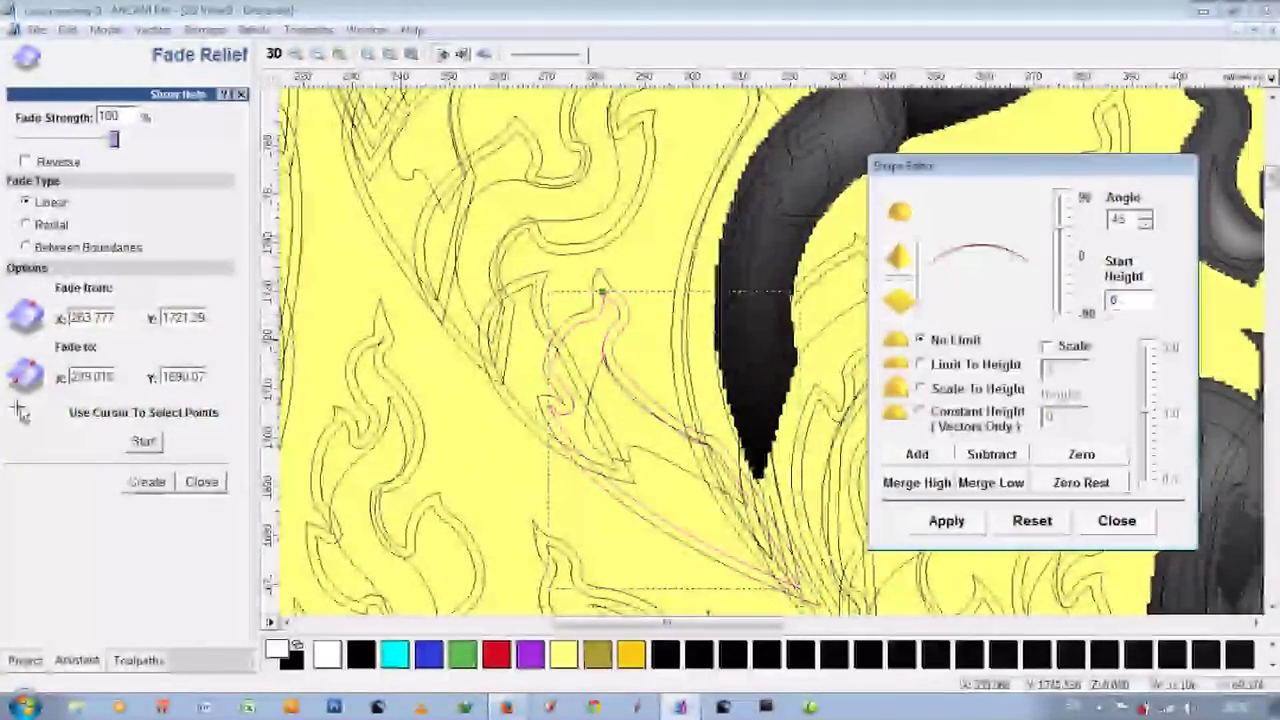
{"action": "left_click", "coordinate": [604, 356]}
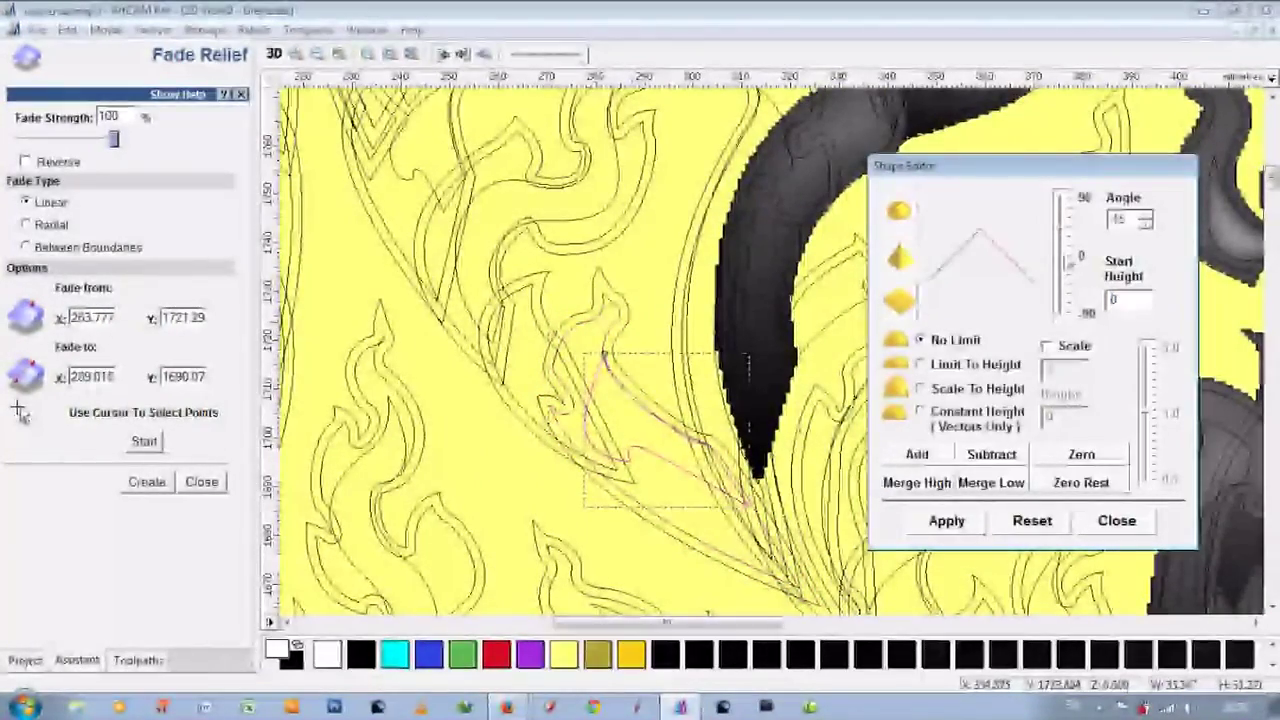
{"action": "type", "text": "1.1"}
{"action": "left_click", "coordinate": [598, 272]}
{"action": "left_click", "coordinate": [144, 441]}
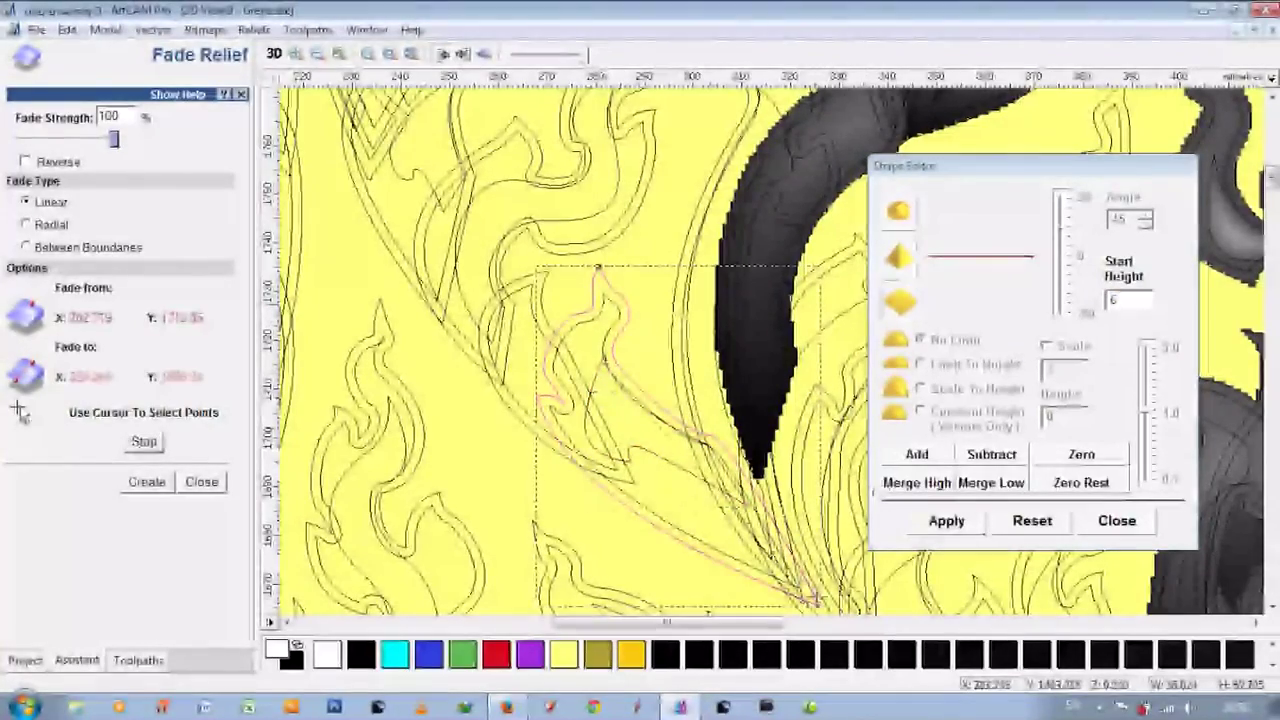
{"action": "key", "text": "F3"}
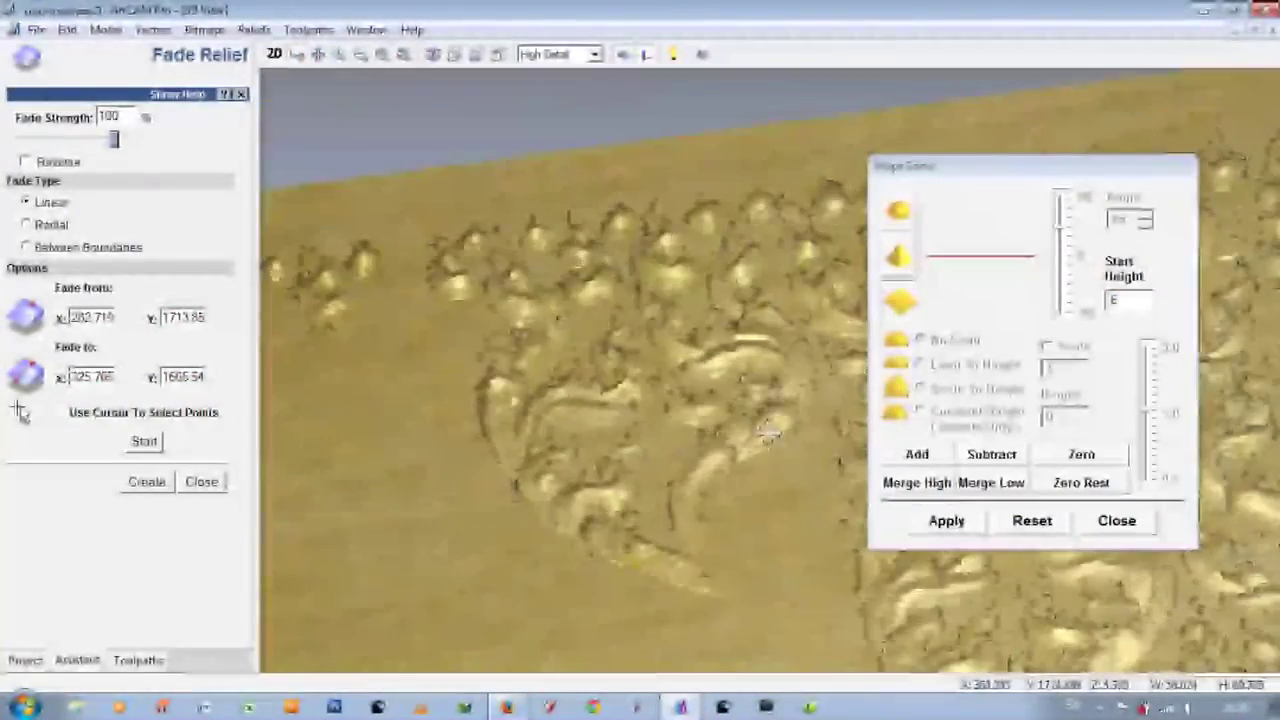
{"action": "key", "text": "F2"}
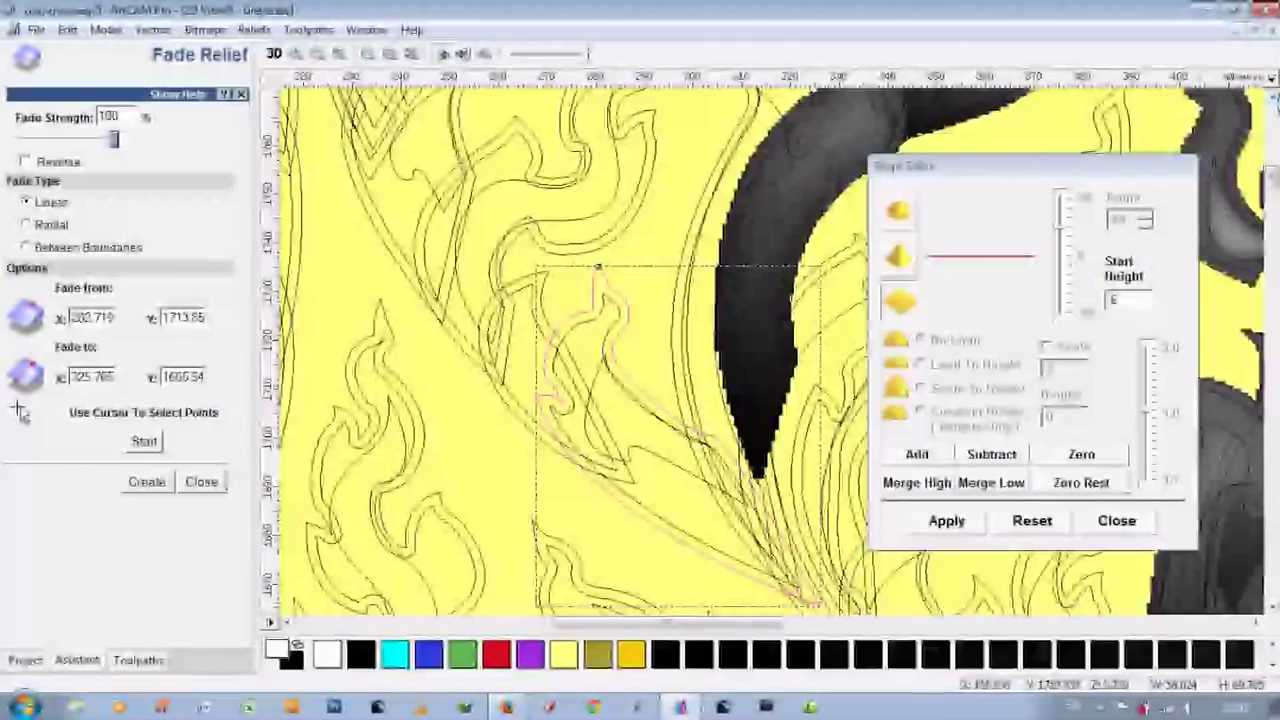
Check the relief in 3D, then pan to the next group of central flame leaves.
{"action": "scroll", "coordinate": [768, 322], "scroll_direction": "down", "scroll_amount": 2}
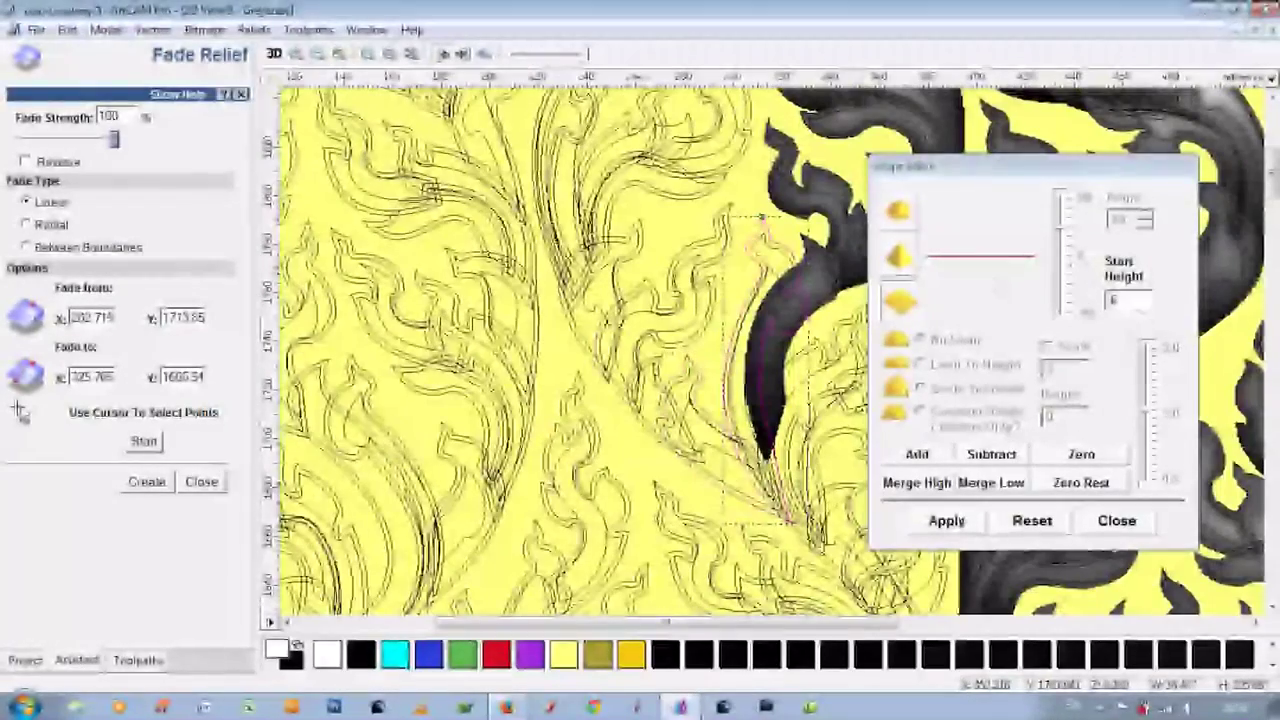
{"action": "key", "text": "F3"}
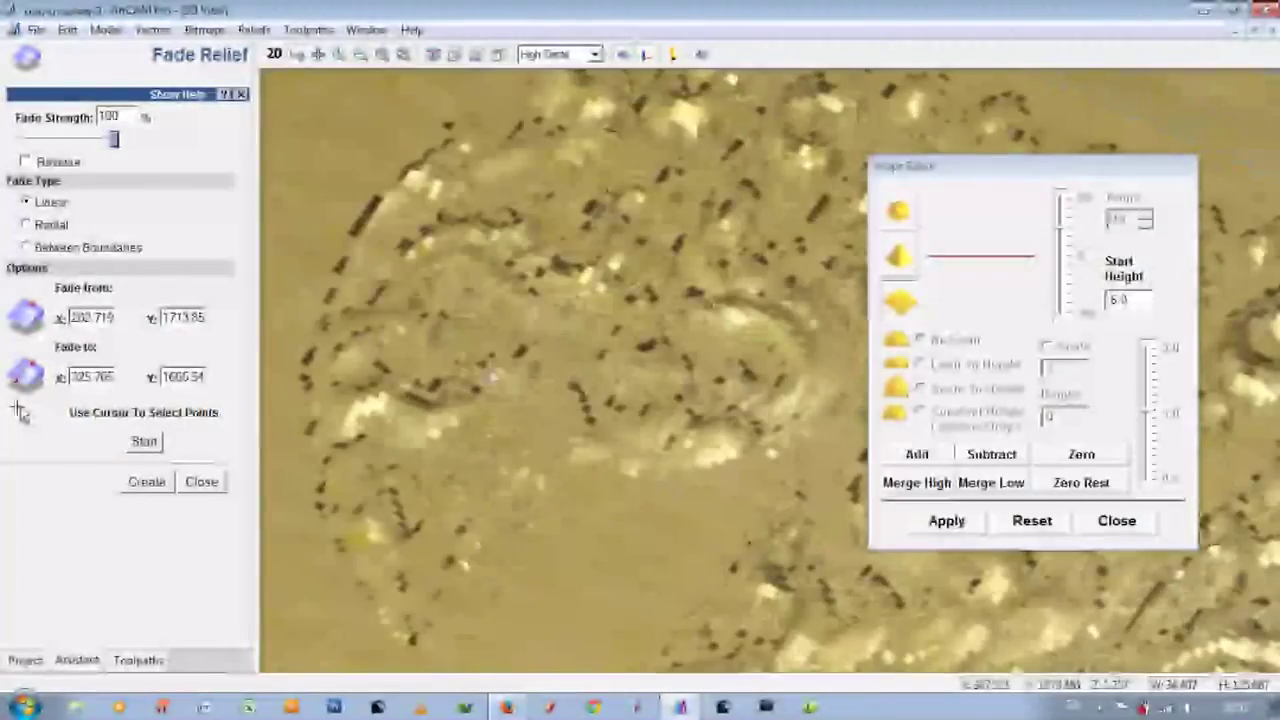
{"action": "key", "text": "F2"}
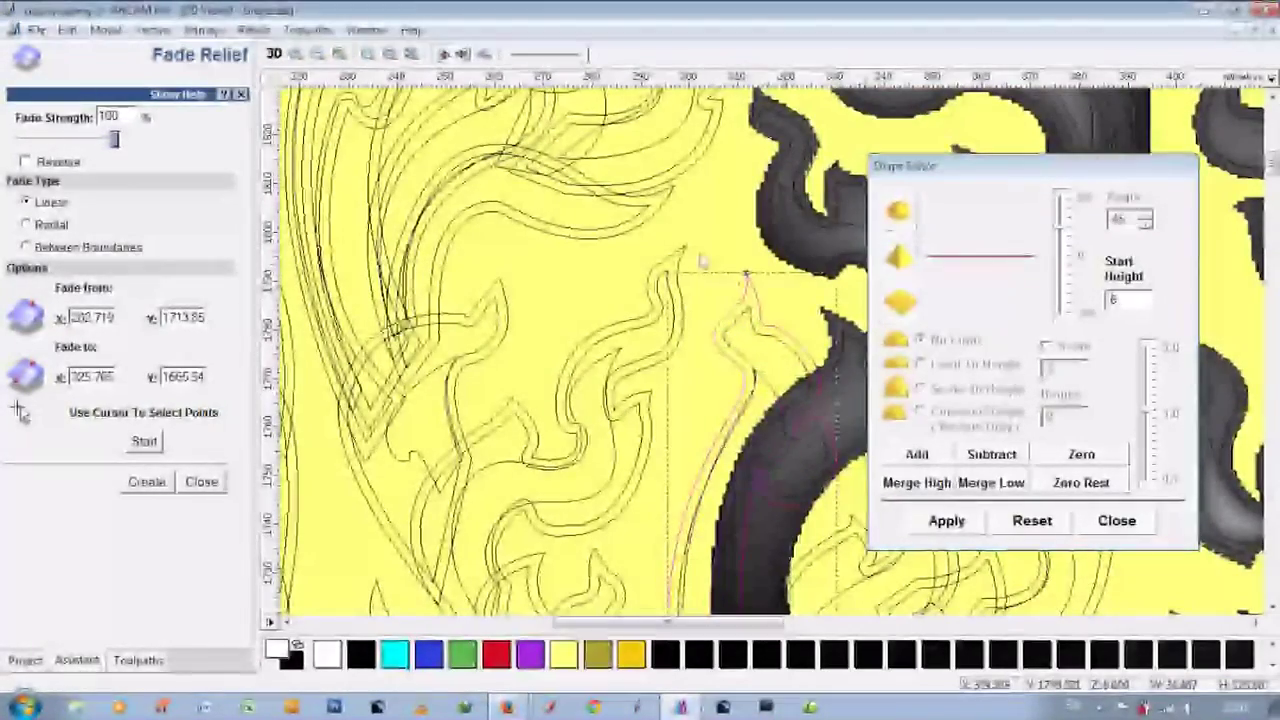
{"action": "scroll", "coordinate": [658, 365], "scroll_direction": "down", "scroll_amount": 2}
{"action": "middle_click_drag", "start_coordinate": [658, 363], "coordinate": [665, 282]}
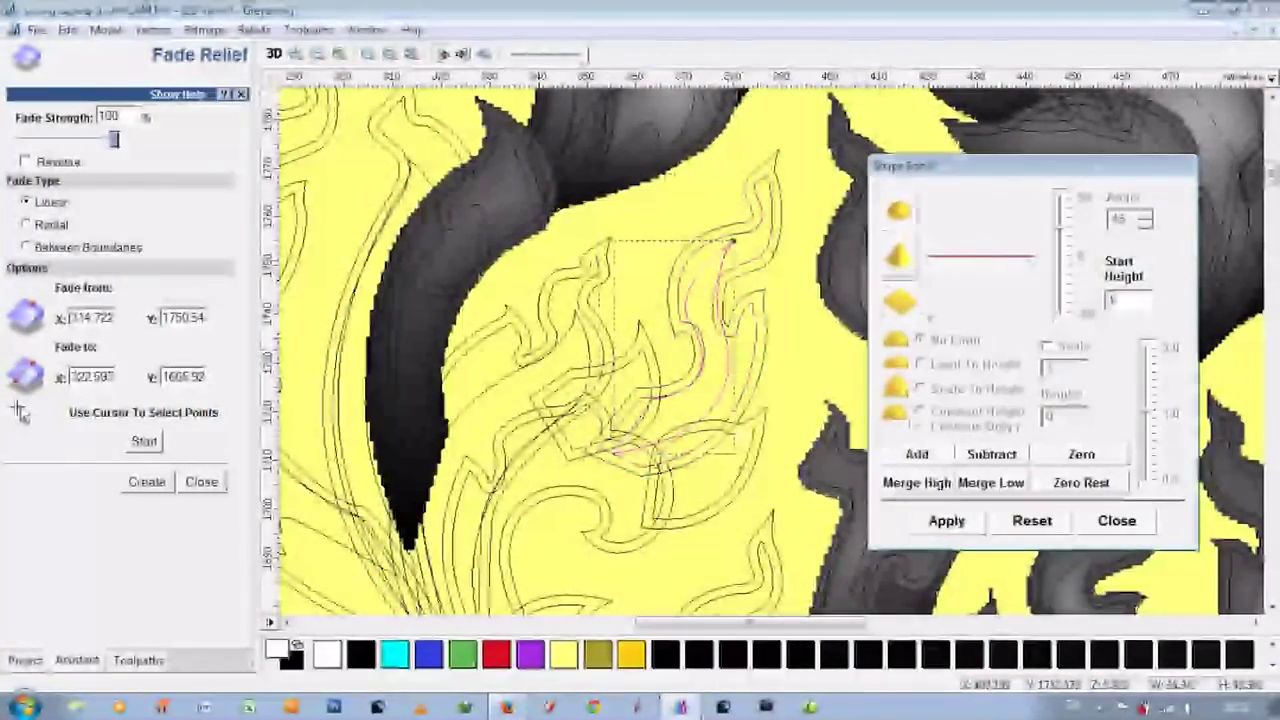
Shape the small lower leaf at angle 15, add it, and fade it to X 360.952, Y 1696.41.
{"action": "left_click", "coordinate": [755, 231]}
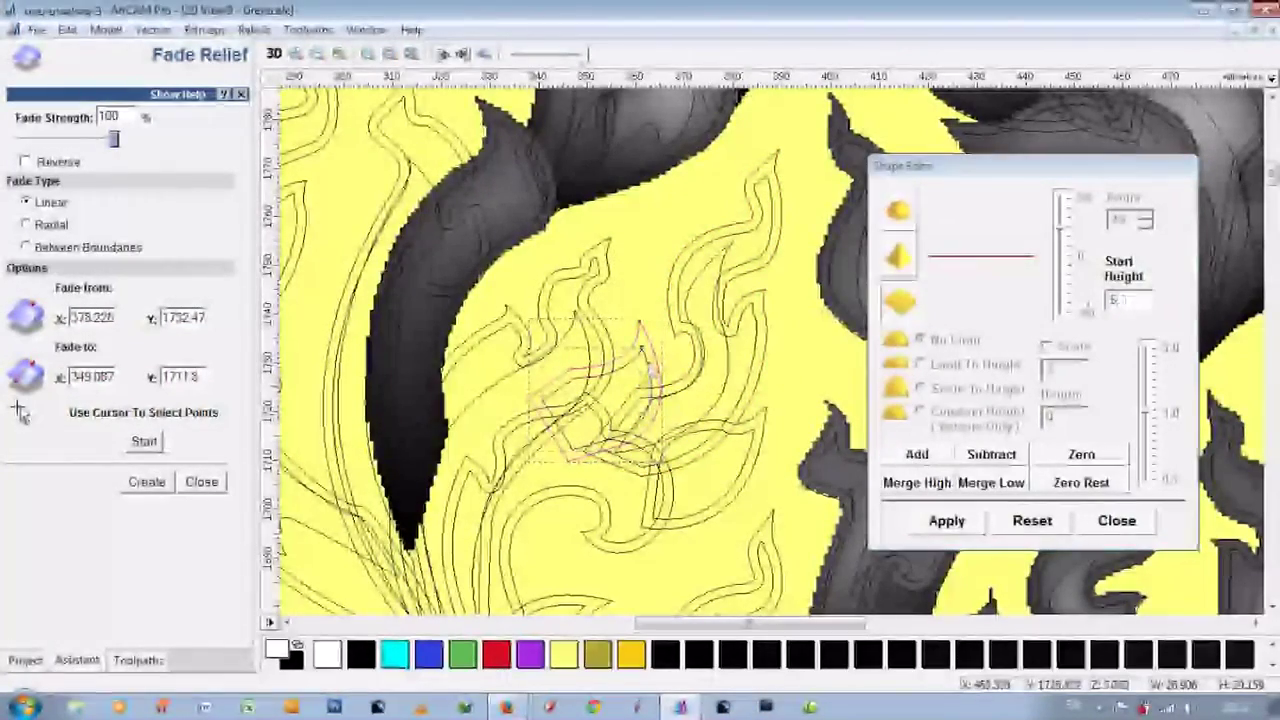
{"action": "left_click", "coordinate": [643, 348]}
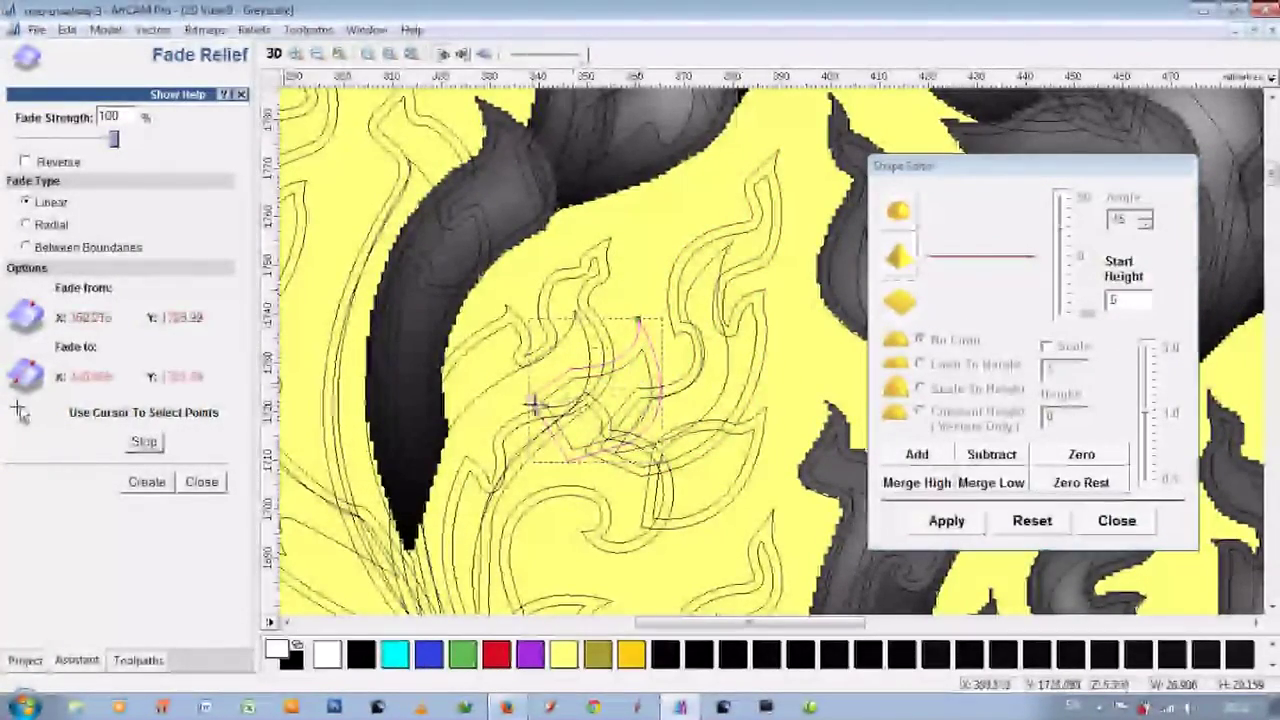
{"action": "left_click", "coordinate": [755, 457]}
{"action": "left_click", "coordinate": [1125, 300]}
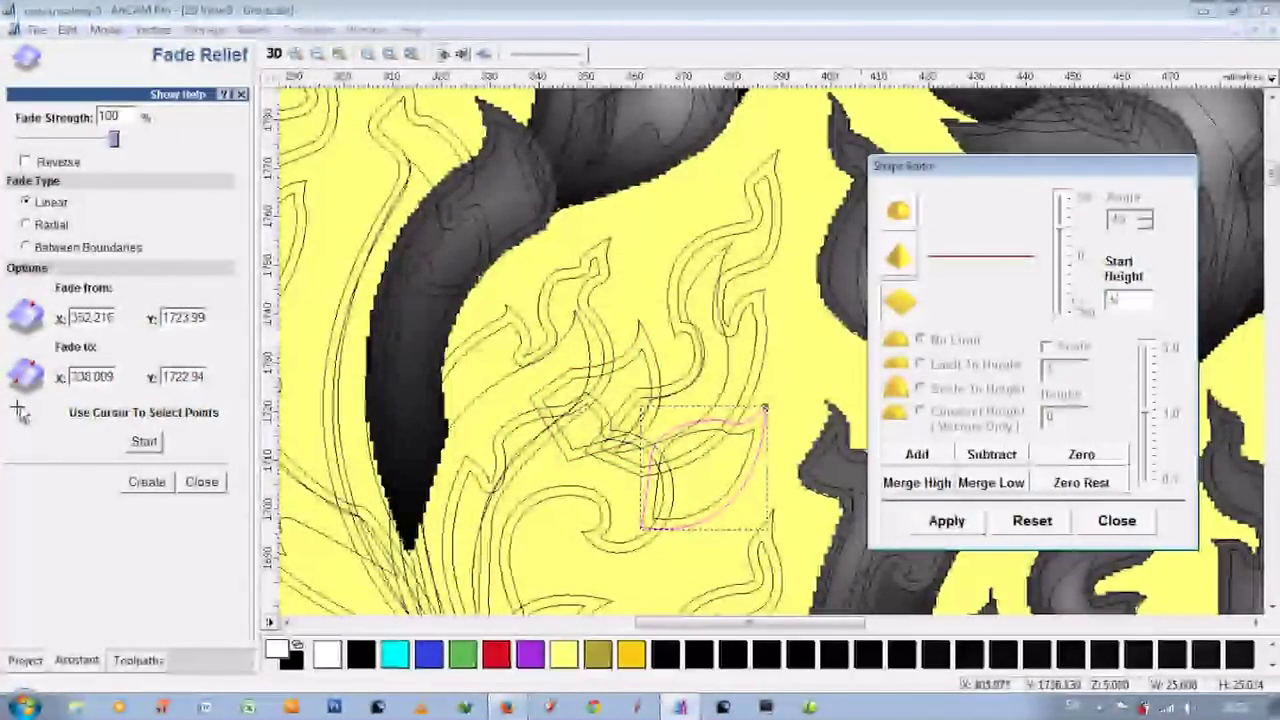
{"action": "left_click", "coordinate": [916, 454]}
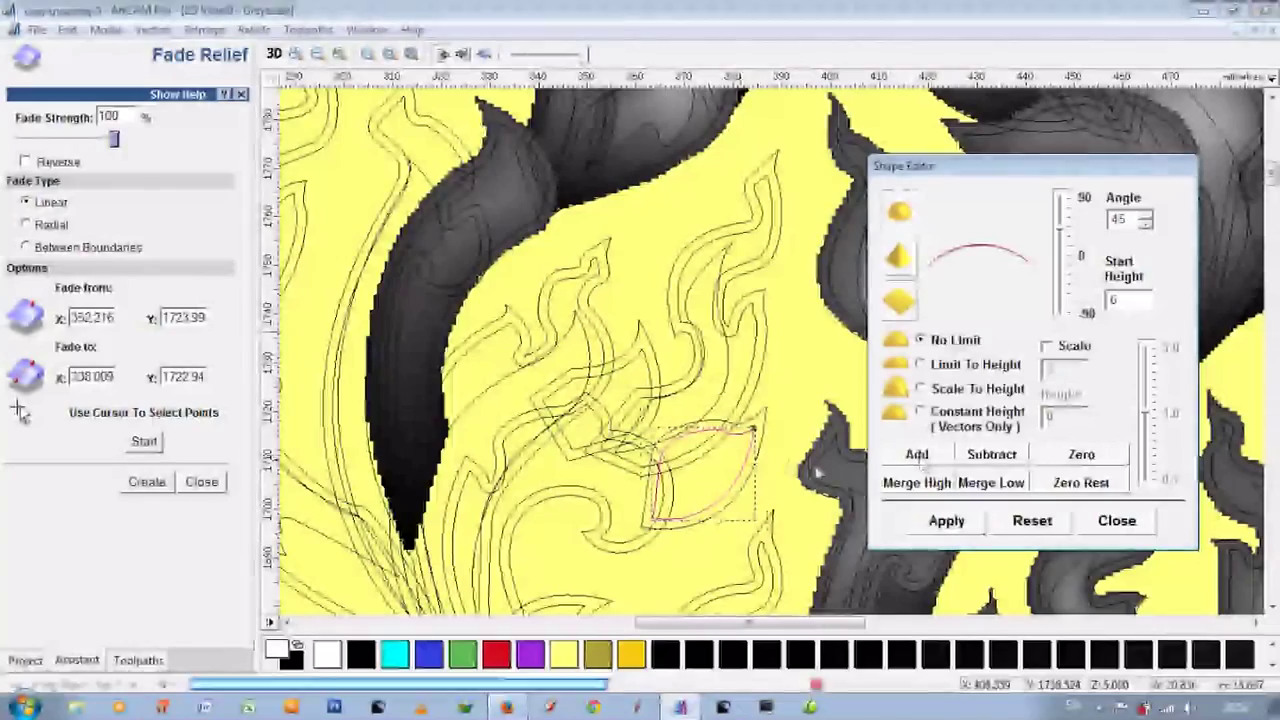
{"action": "left_click", "coordinate": [687, 497]}
{"action": "key", "text": "F3"}
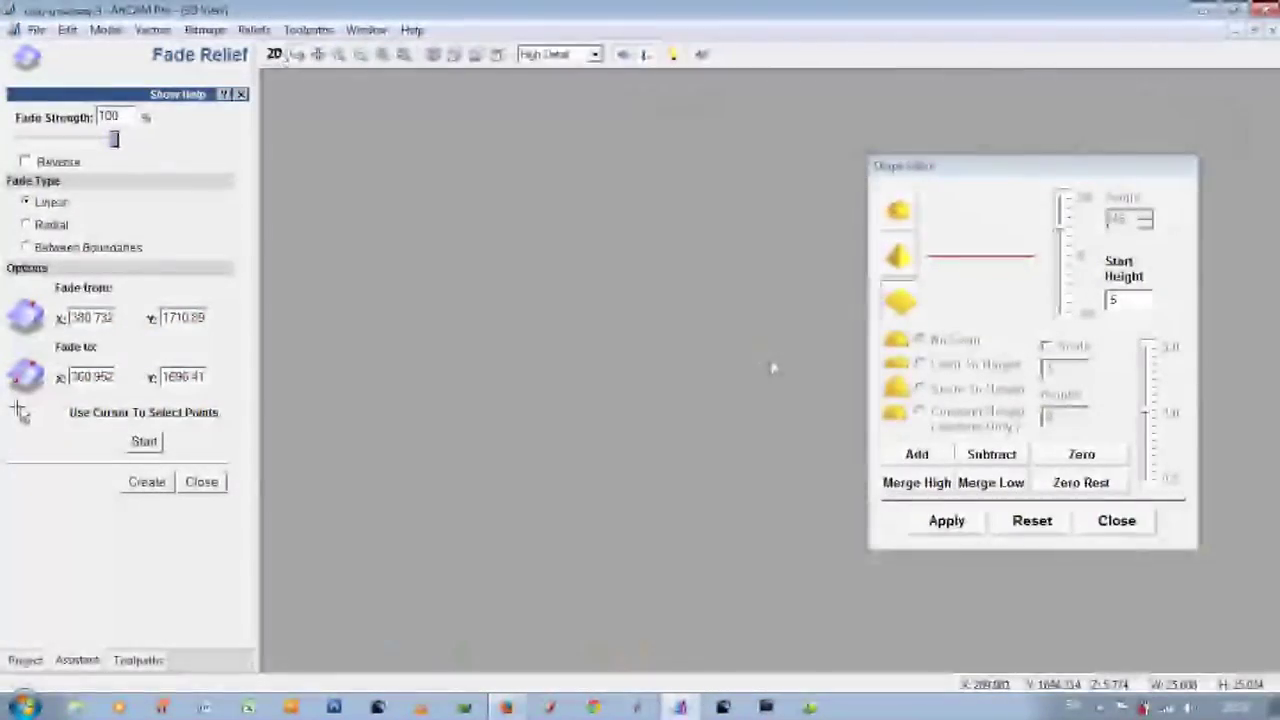
Fade a larger leaf outline beside the dark flame and check the relief in 3D.
{"action": "key", "text": "F2"}
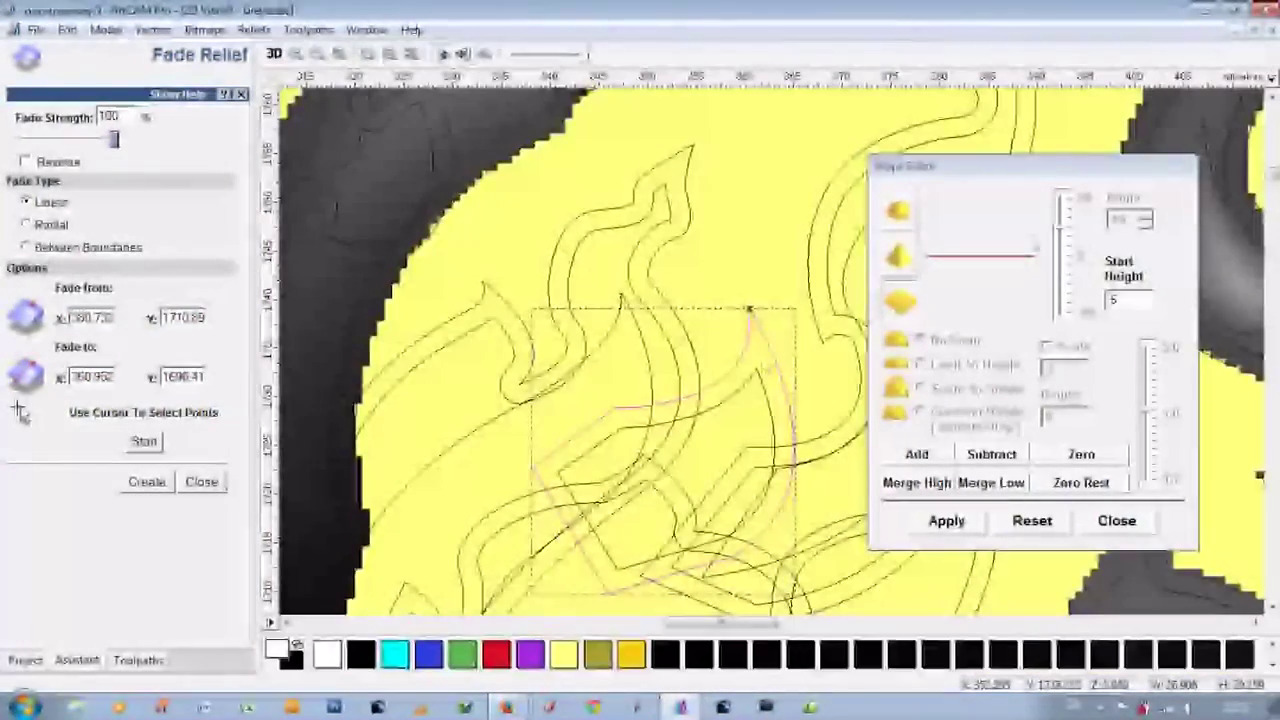
{"action": "left_click", "coordinate": [605, 432]}
{"action": "left_click", "coordinate": [525, 465]}
{"action": "scroll", "coordinate": [525, 465], "scroll_direction": "down", "scroll_amount": 3}
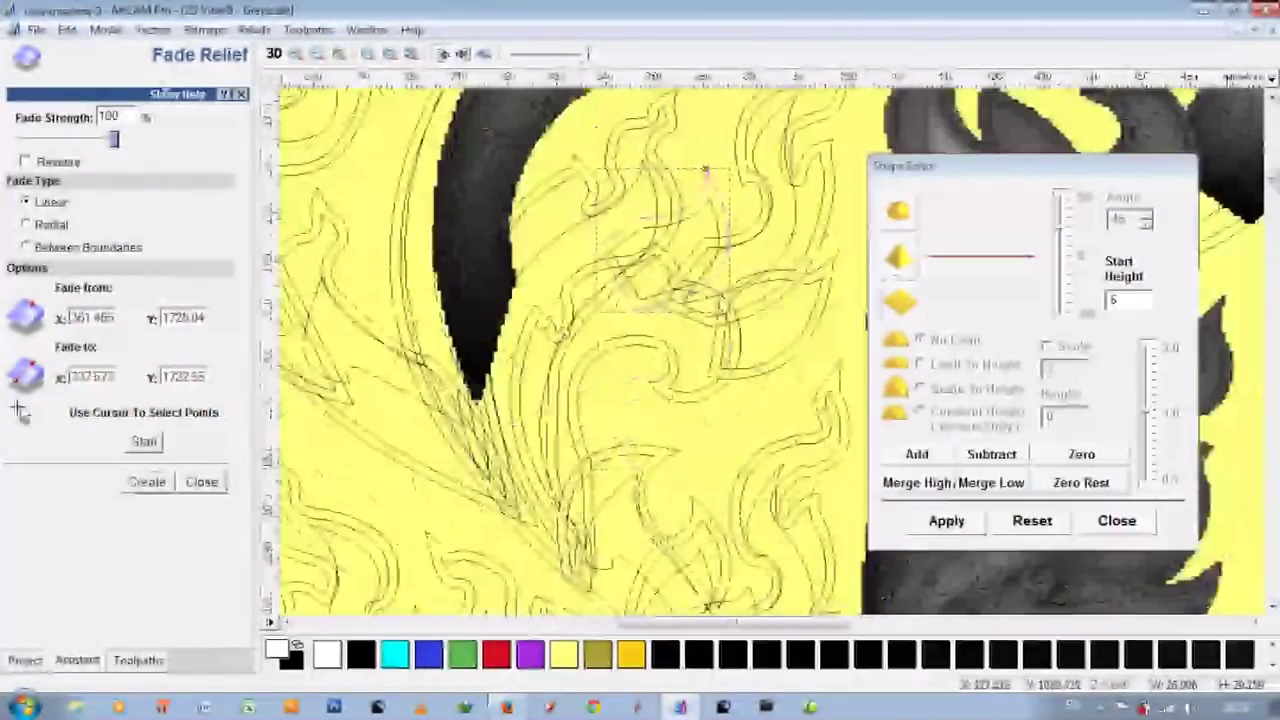
{"action": "key", "text": "F3"}
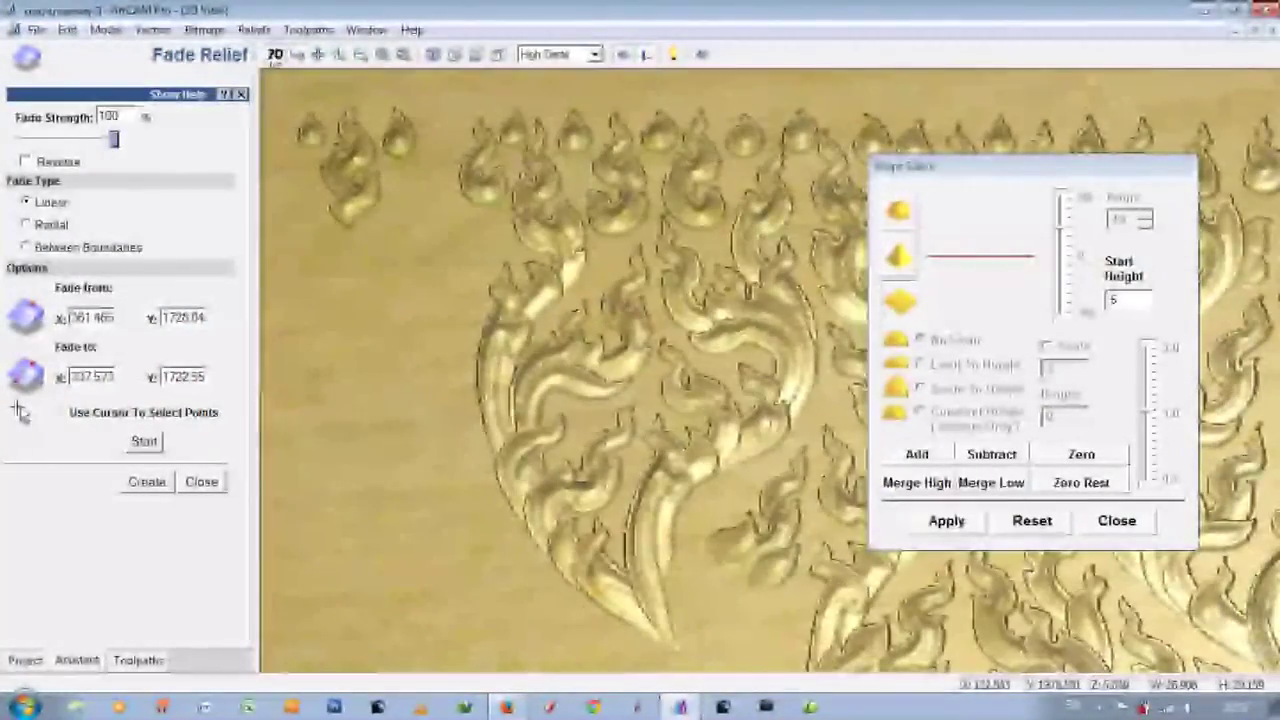
{"action": "key", "text": "F2"}
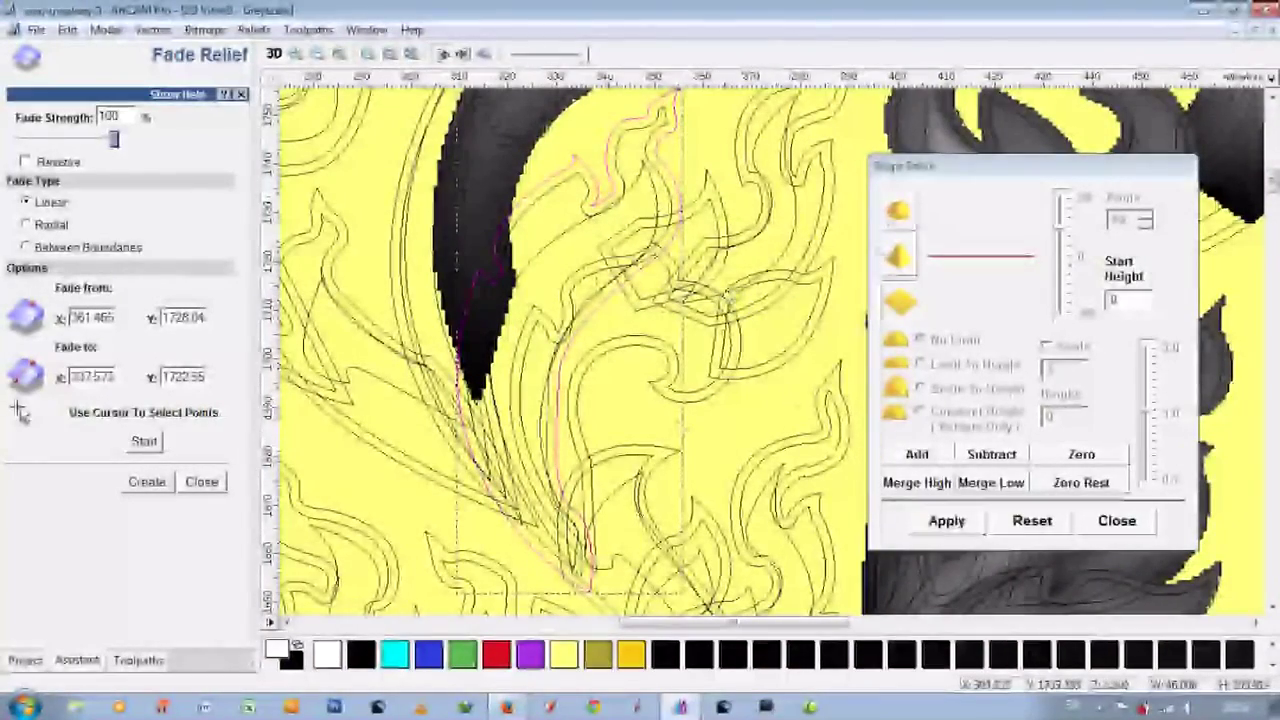
Set the next leaf's start height, apply its shape, and inspect the carving in 3D.
{"action": "left_click", "coordinate": [1120, 300]}
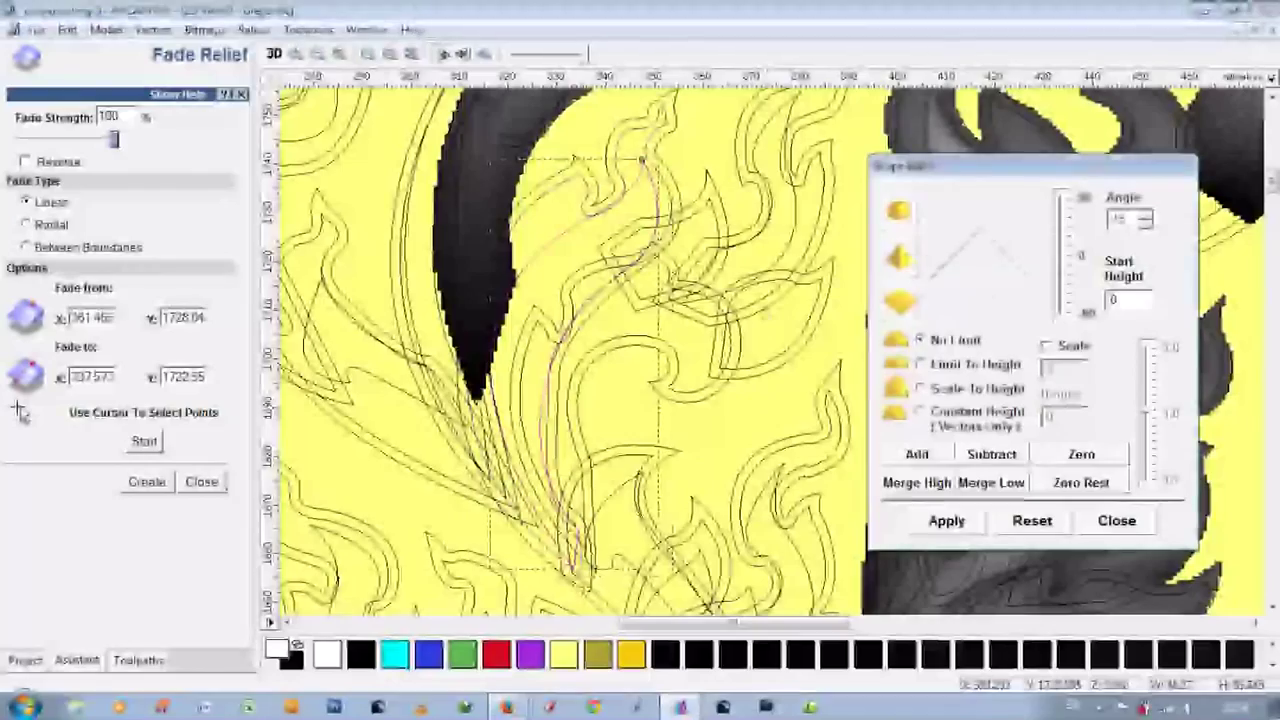
{"action": "key", "text": "Escape"}
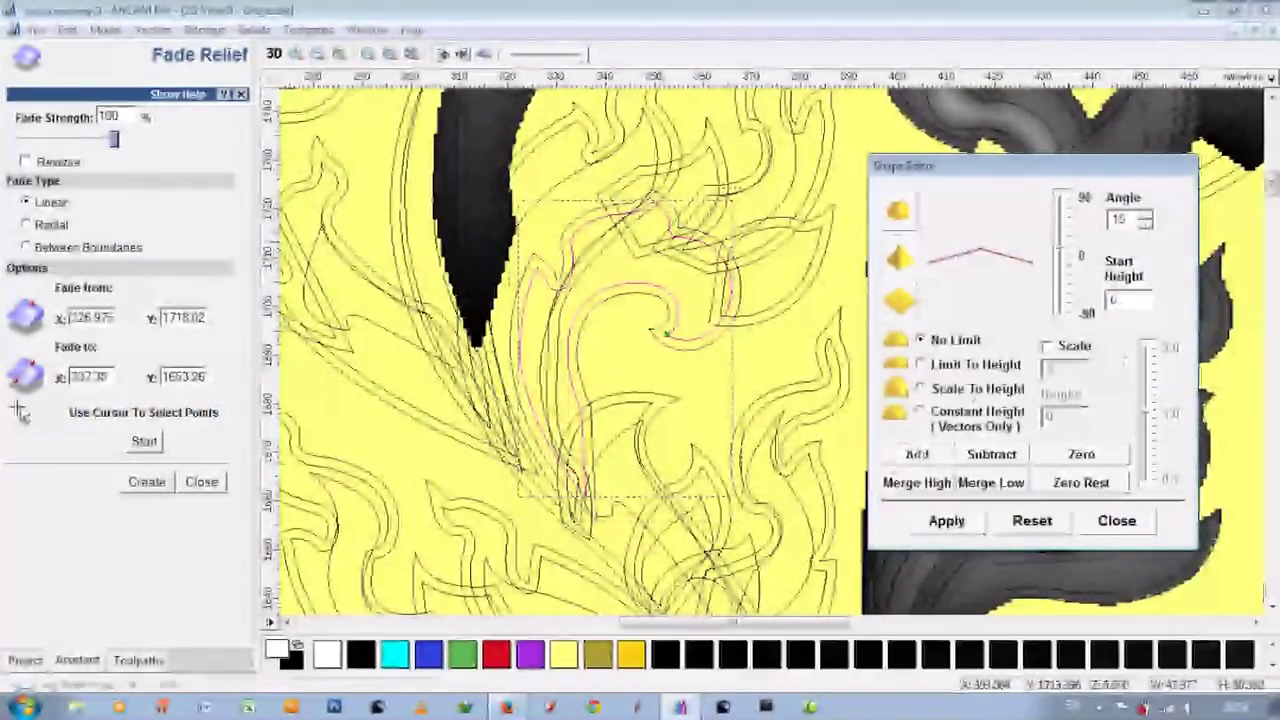
{"action": "key", "text": "F3"}
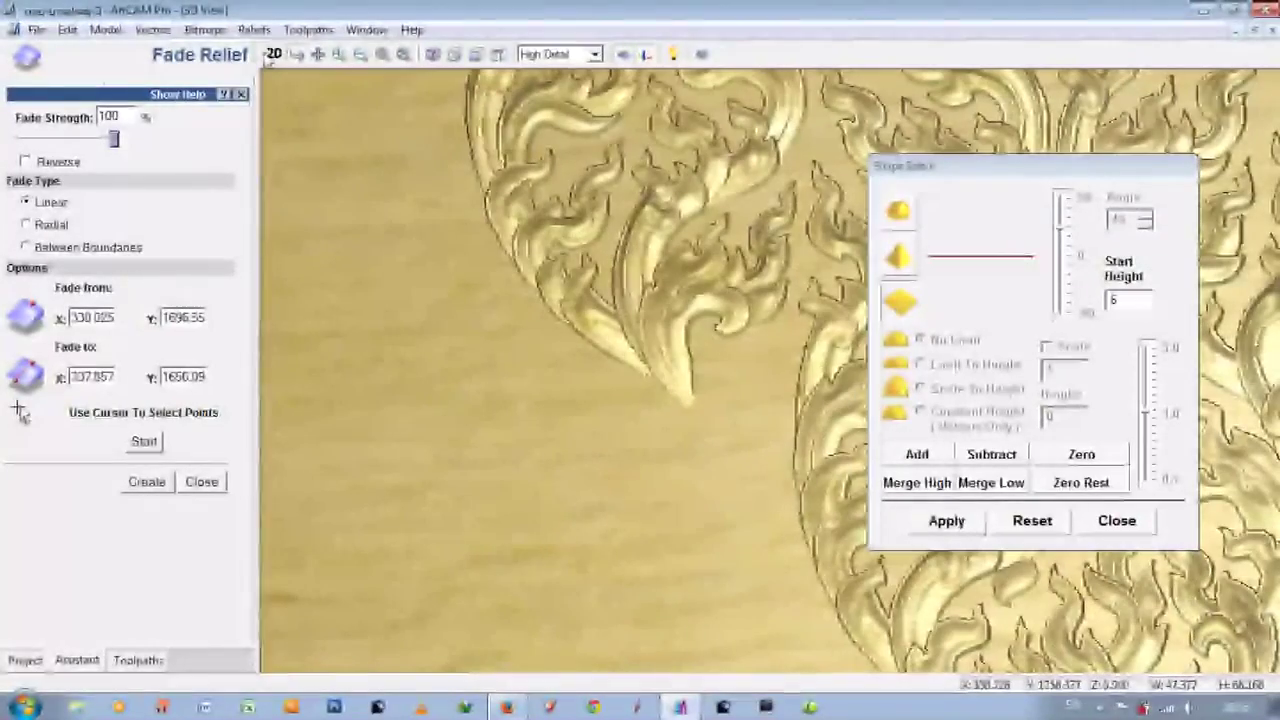
{"action": "key", "text": "F2"}
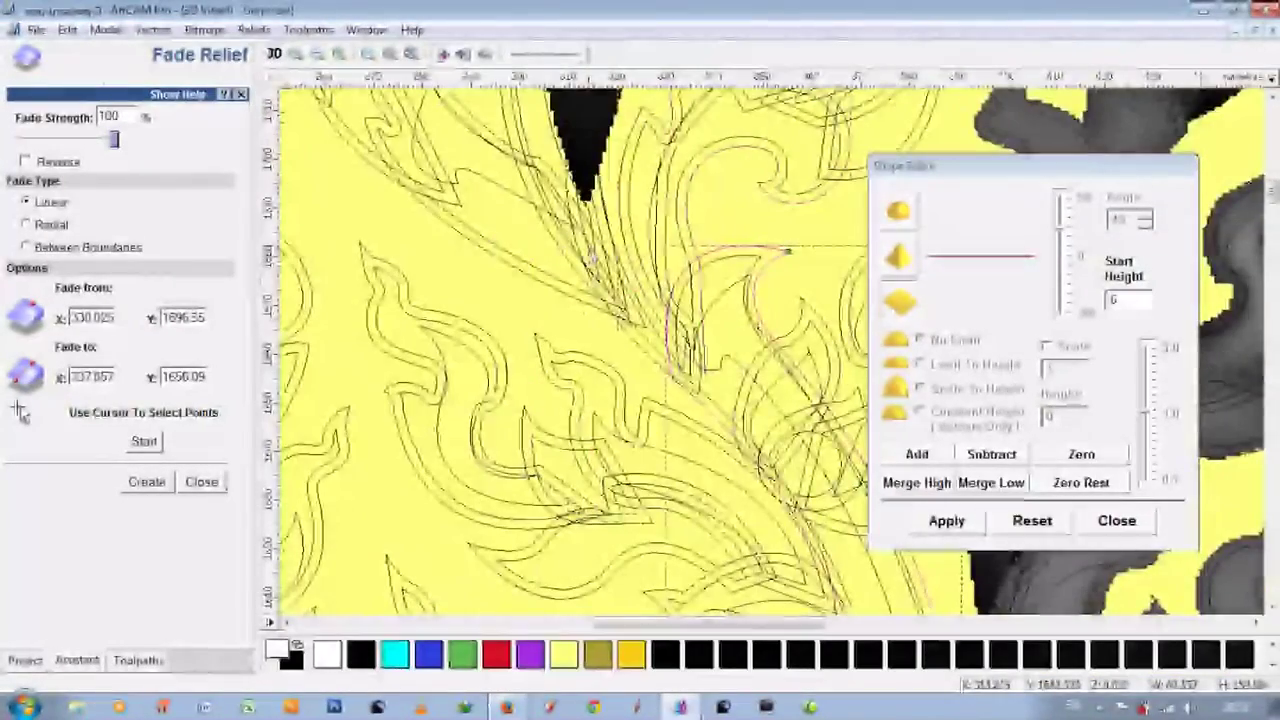
Add the leaf with start height 5 to the relief and check it in 3D.
{"action": "type", "text": "5"}
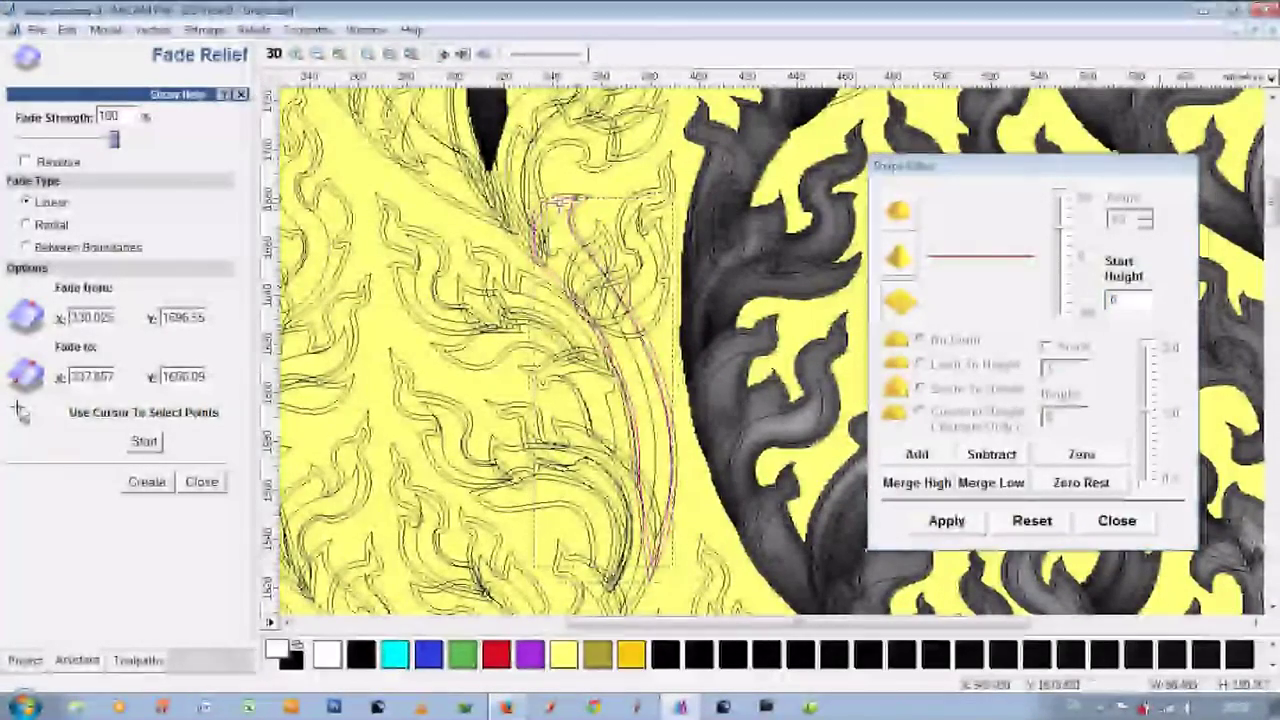
{"action": "left_click", "coordinate": [917, 454]}
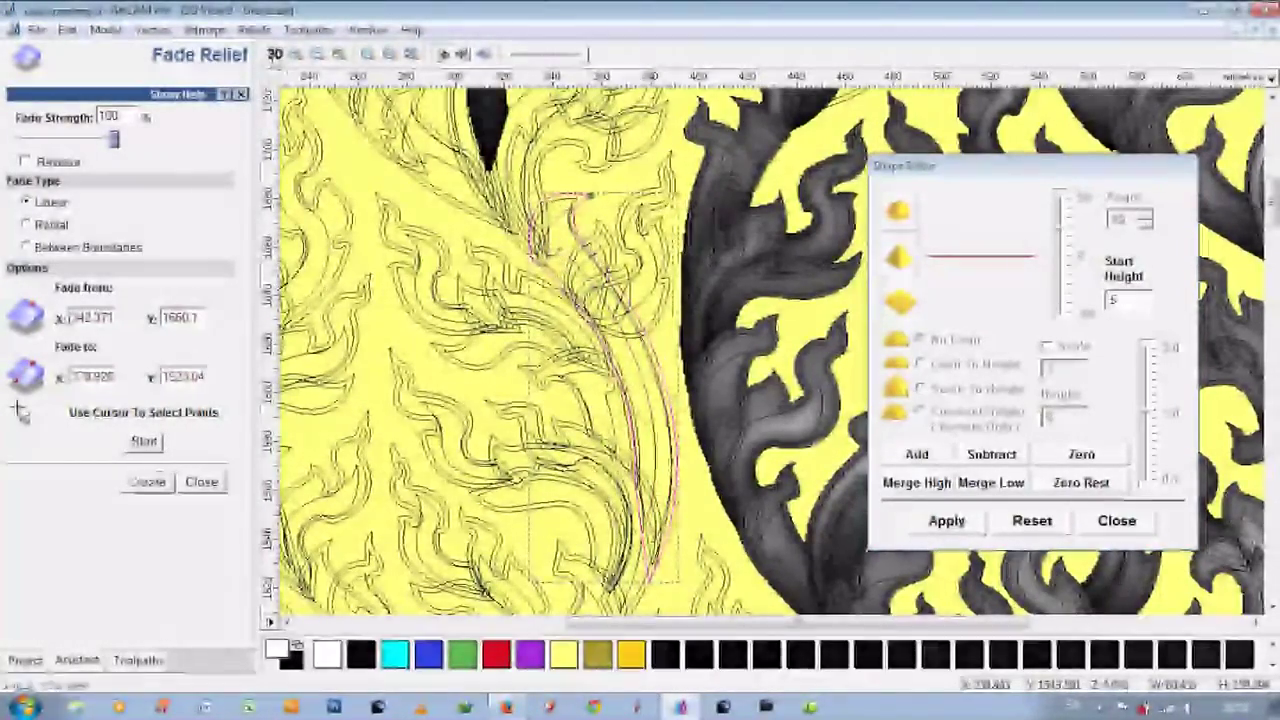
{"action": "key", "text": "F3"}
{"action": "scroll", "coordinate": [700, 434], "scroll_direction": "up", "scroll_amount": 2}
{"action": "scroll", "coordinate": [634, 386], "scroll_direction": "down", "scroll_amount": 2}
{"action": "key", "text": "F2"}
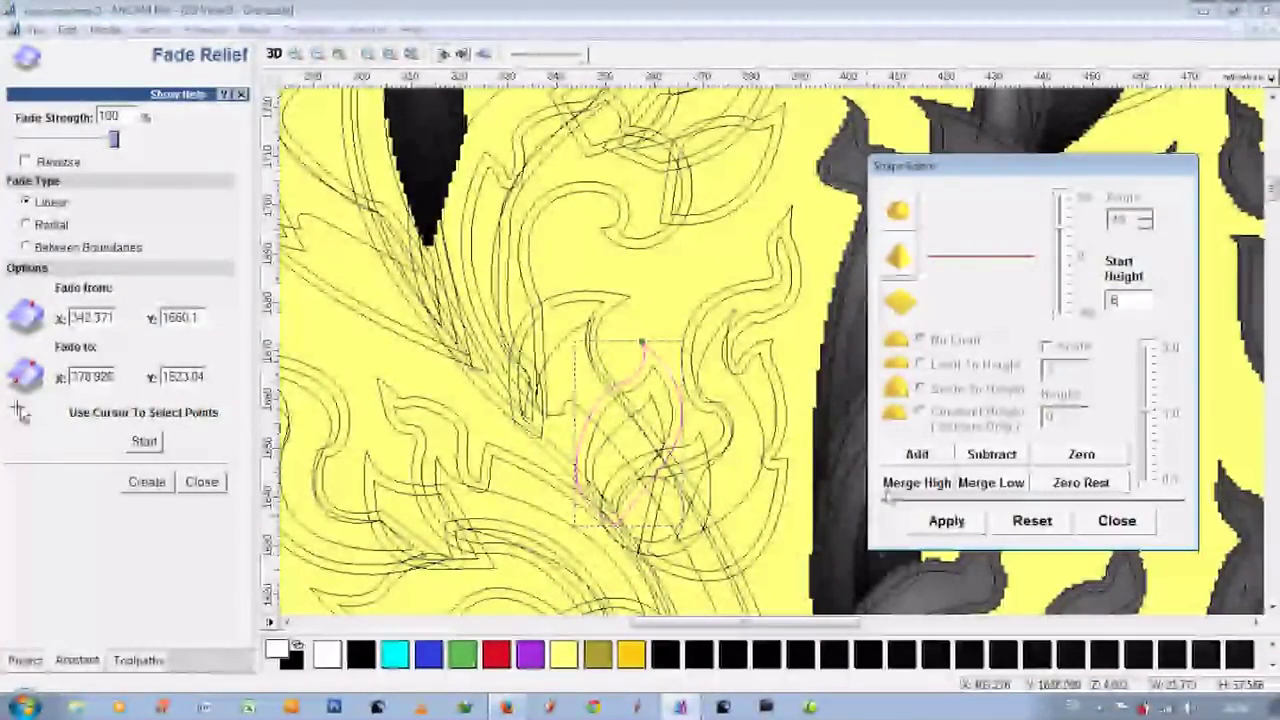
Zoom around the shaded 3D relief, then return to the 2D vector drawing.
{"action": "key", "text": "F3"}
{"action": "scroll", "coordinate": [728, 452], "scroll_direction": "up", "scroll_amount": 3}
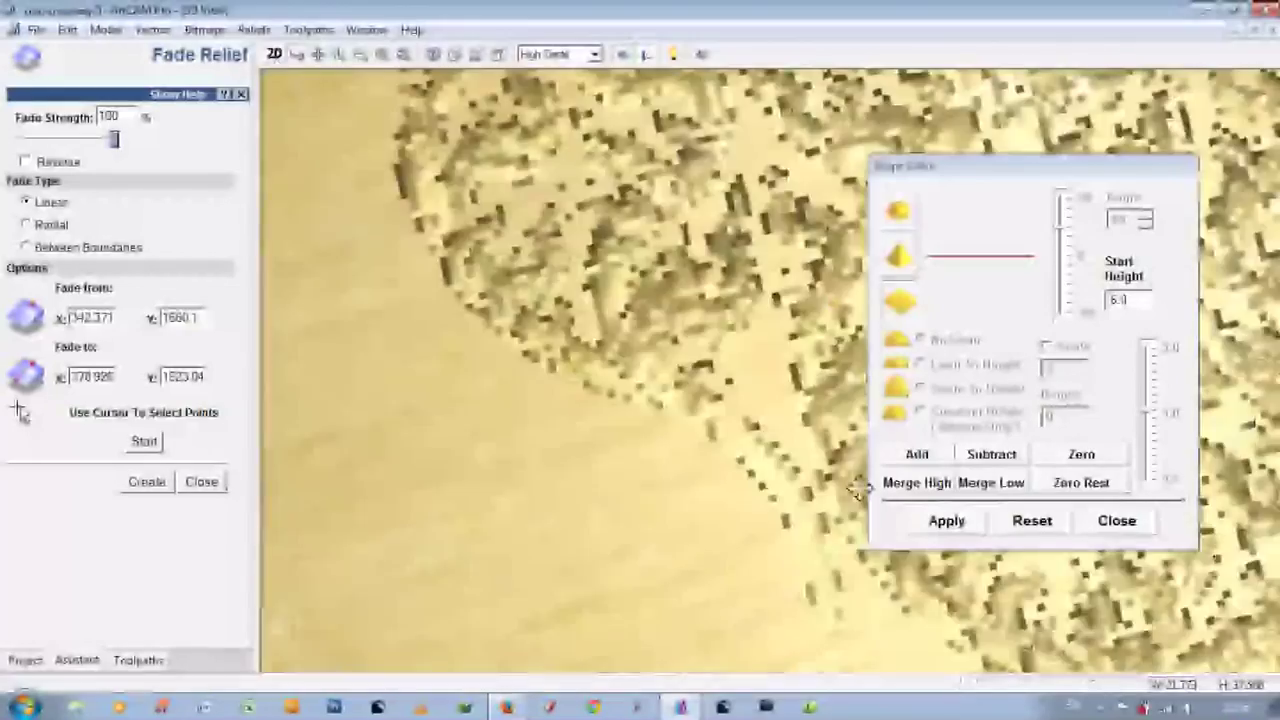
{"action": "scroll", "coordinate": [728, 452], "scroll_direction": "up", "scroll_amount": 2}
{"action": "scroll", "coordinate": [728, 452], "scroll_direction": "down", "scroll_amount": 2}
{"action": "scroll", "coordinate": [728, 452], "scroll_direction": "down", "scroll_amount": 2}
{"action": "key", "text": "F2"}
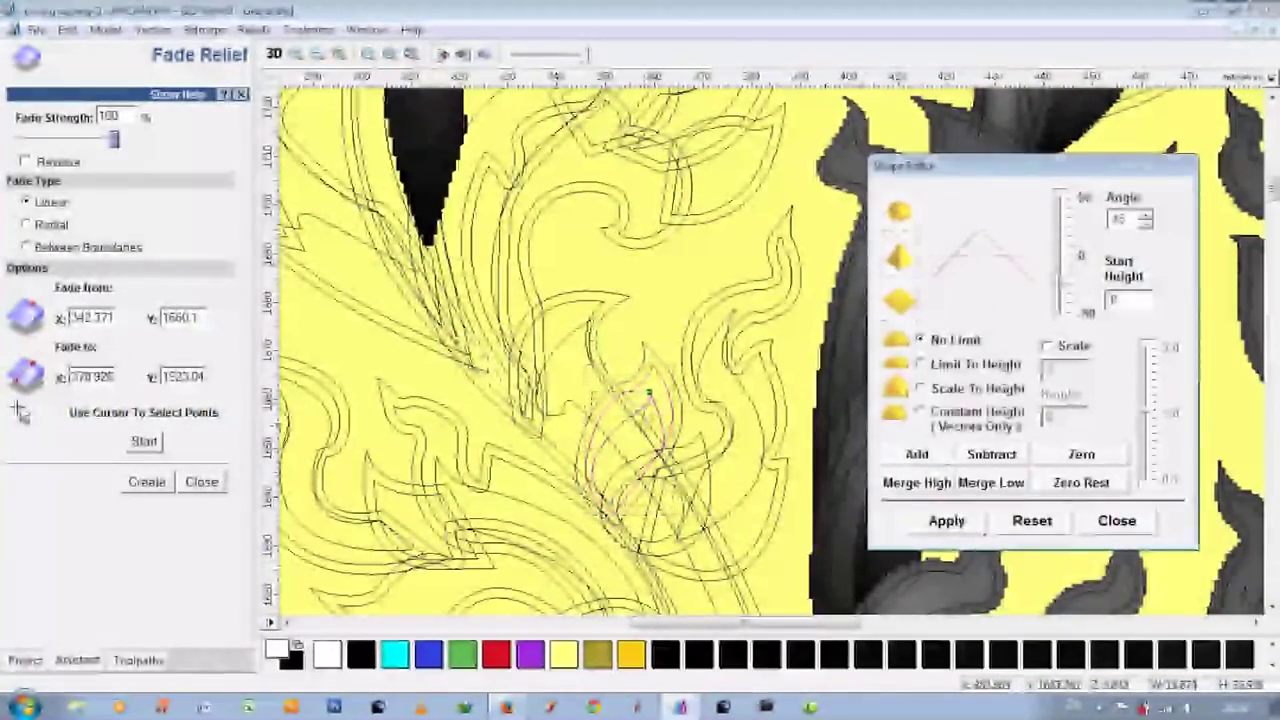
Raise the current leaf with start height 5 and add it to the relief.
{"action": "scroll", "coordinate": [752, 376], "scroll_direction": "up", "scroll_amount": 3}
{"action": "scroll", "coordinate": [752, 376], "scroll_direction": "up", "scroll_amount": 2}
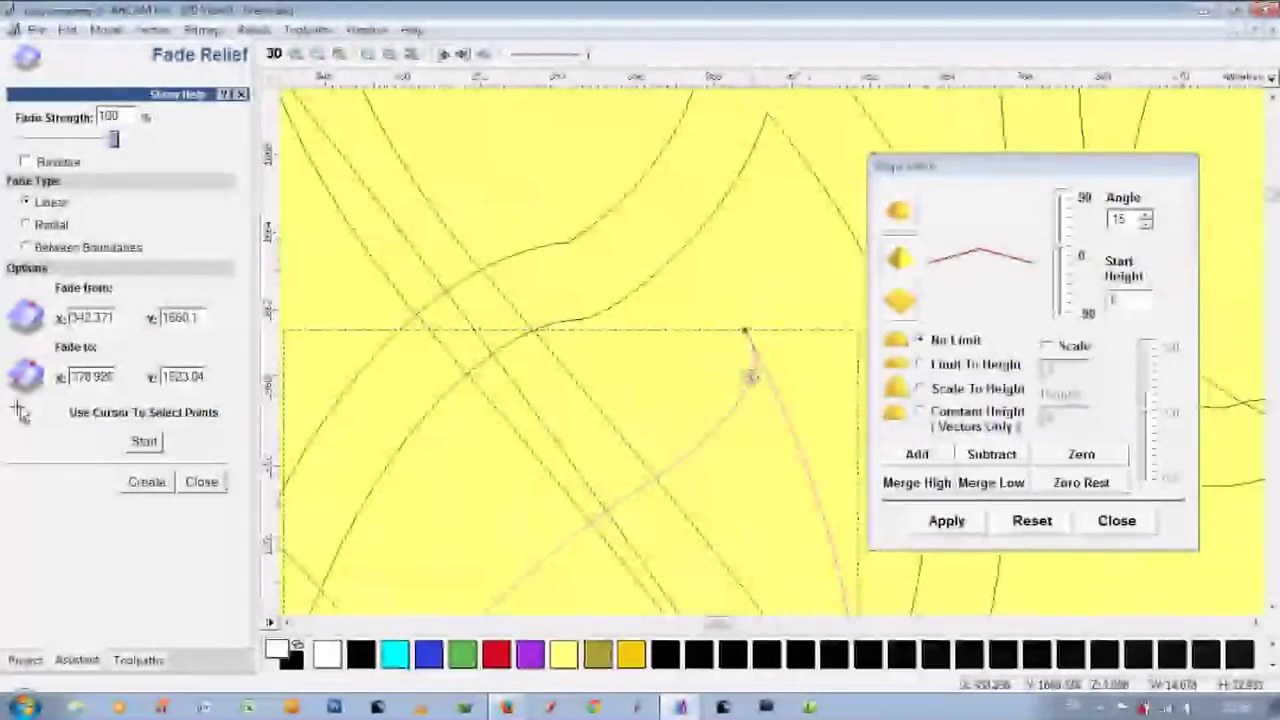
{"action": "scroll", "coordinate": [752, 401], "scroll_direction": "down", "scroll_amount": 2}
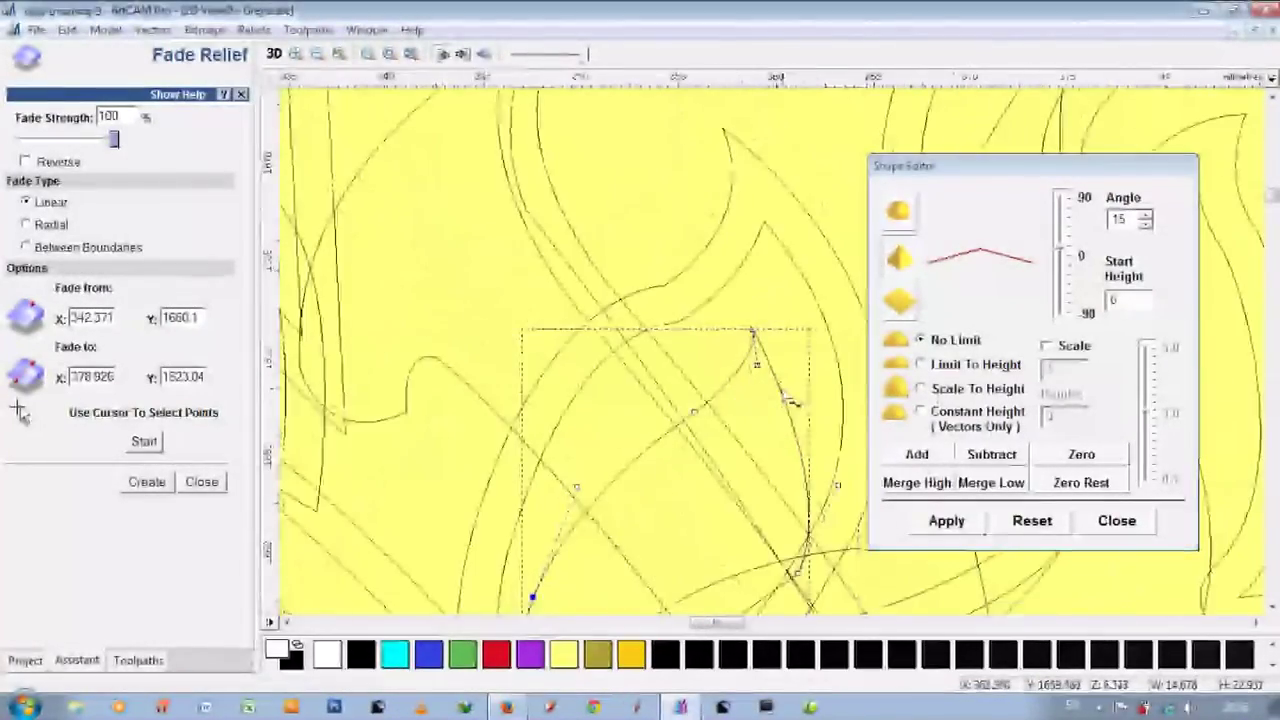
{"action": "scroll", "coordinate": [752, 401], "scroll_direction": "down", "scroll_amount": 2}
{"action": "left_click", "coordinate": [273, 54]}
{"action": "left_click", "coordinate": [273, 54]}
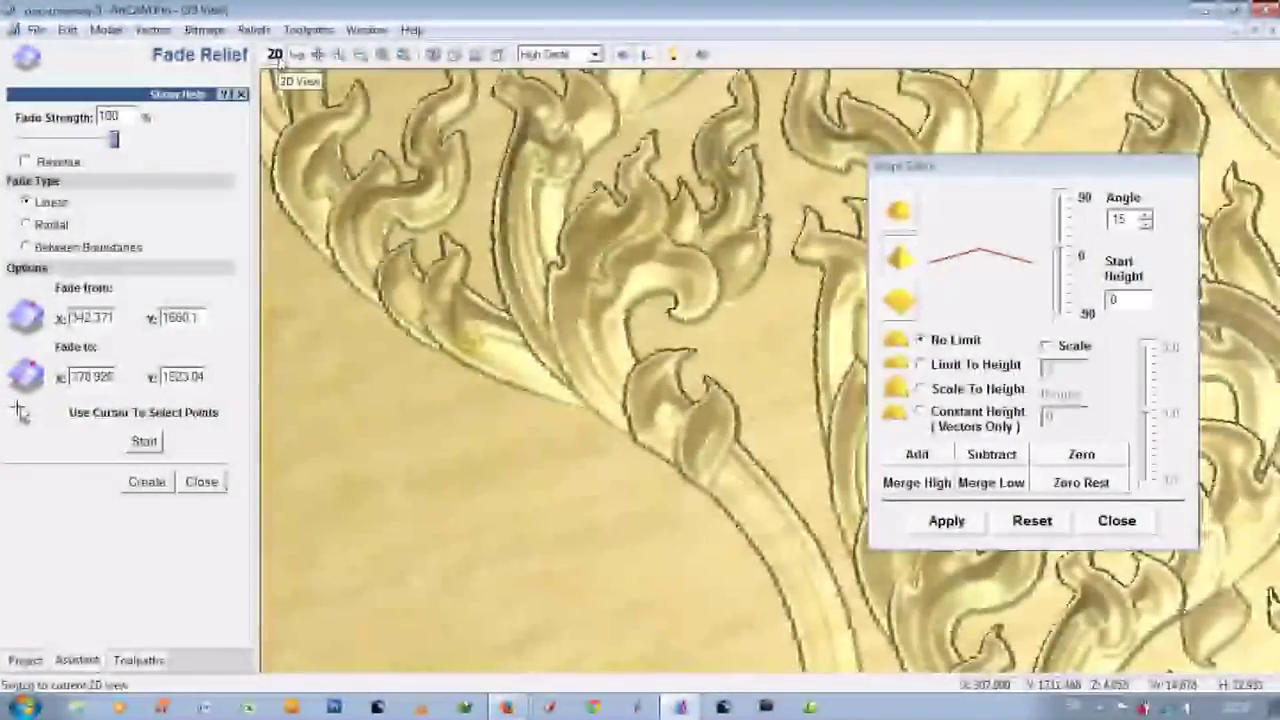
{"action": "type", "text": "5."}
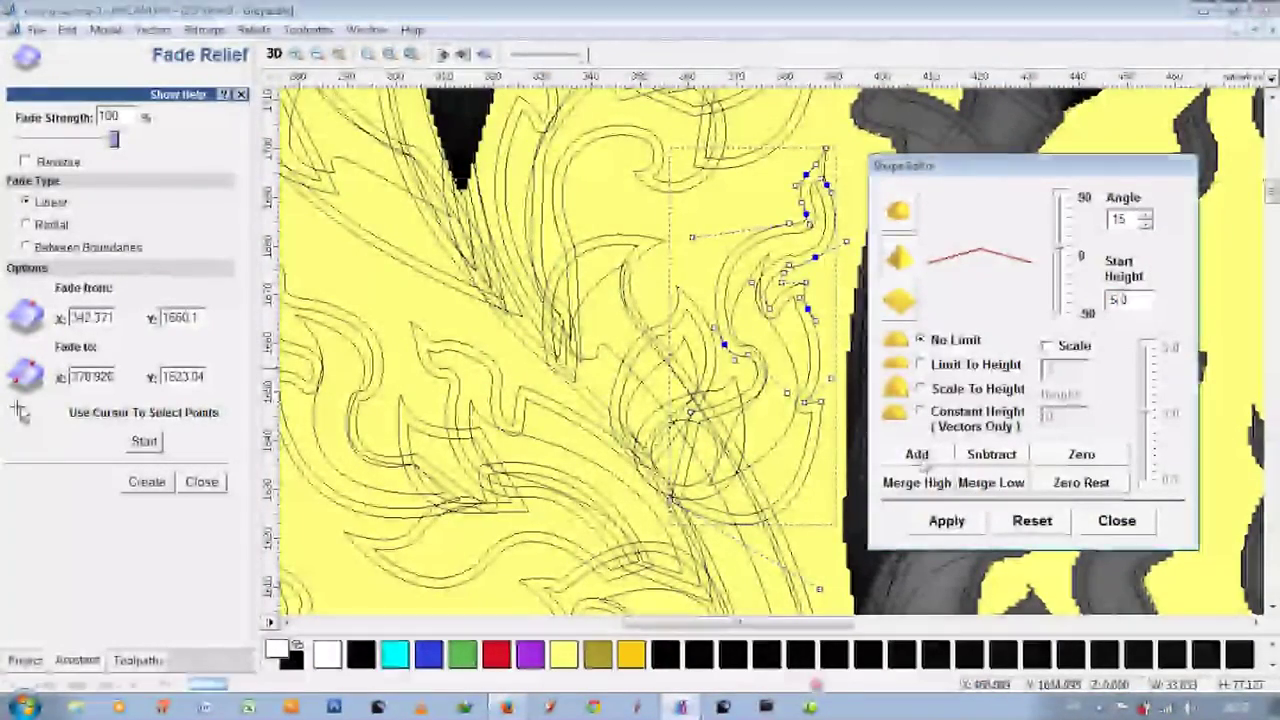
{"action": "left_click", "coordinate": [917, 455]}
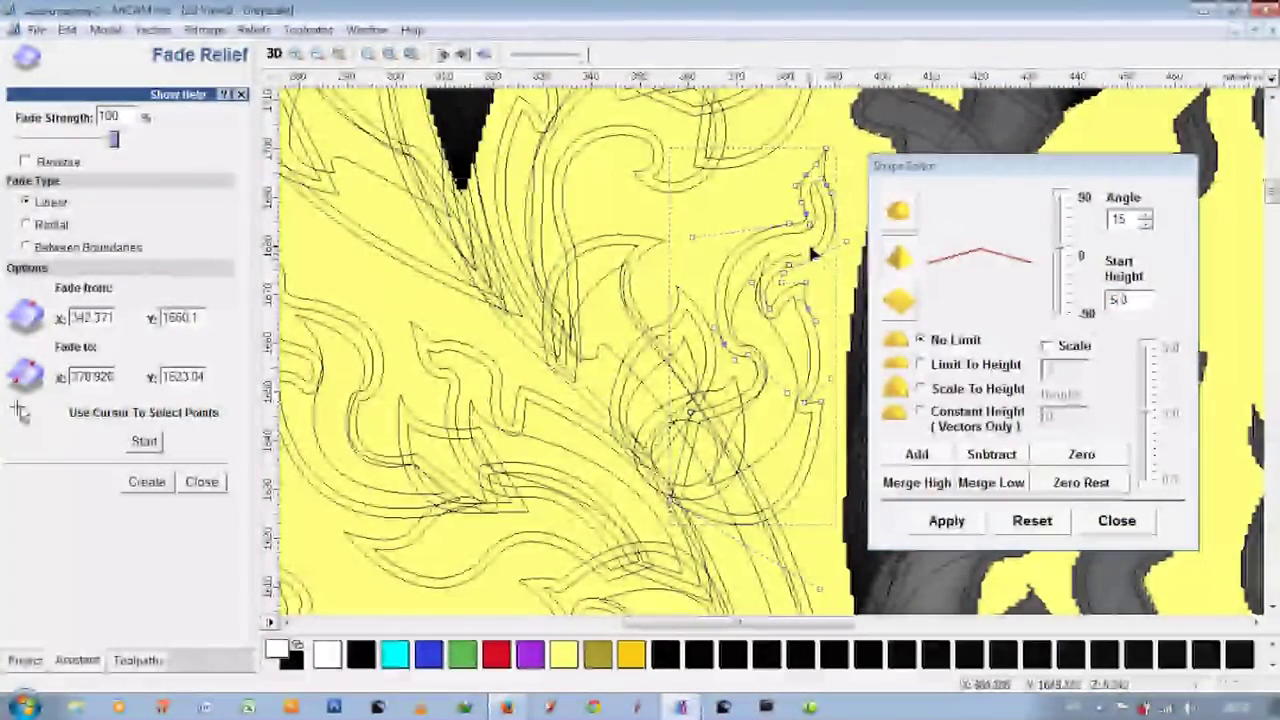
Select the next flame leaf outline and preview the relief in 3D.
{"action": "left_click", "coordinate": [823, 255]}
{"action": "left_click", "coordinate": [898, 258]}
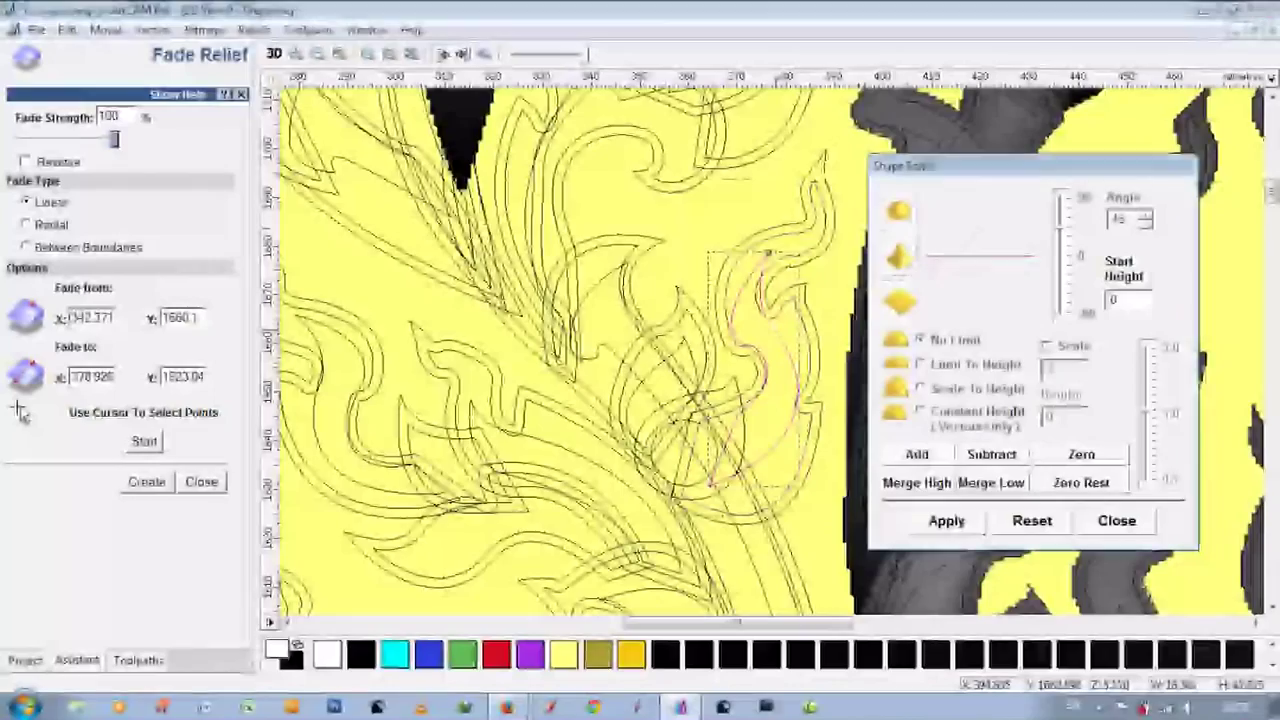
{"action": "key", "text": "F3"}
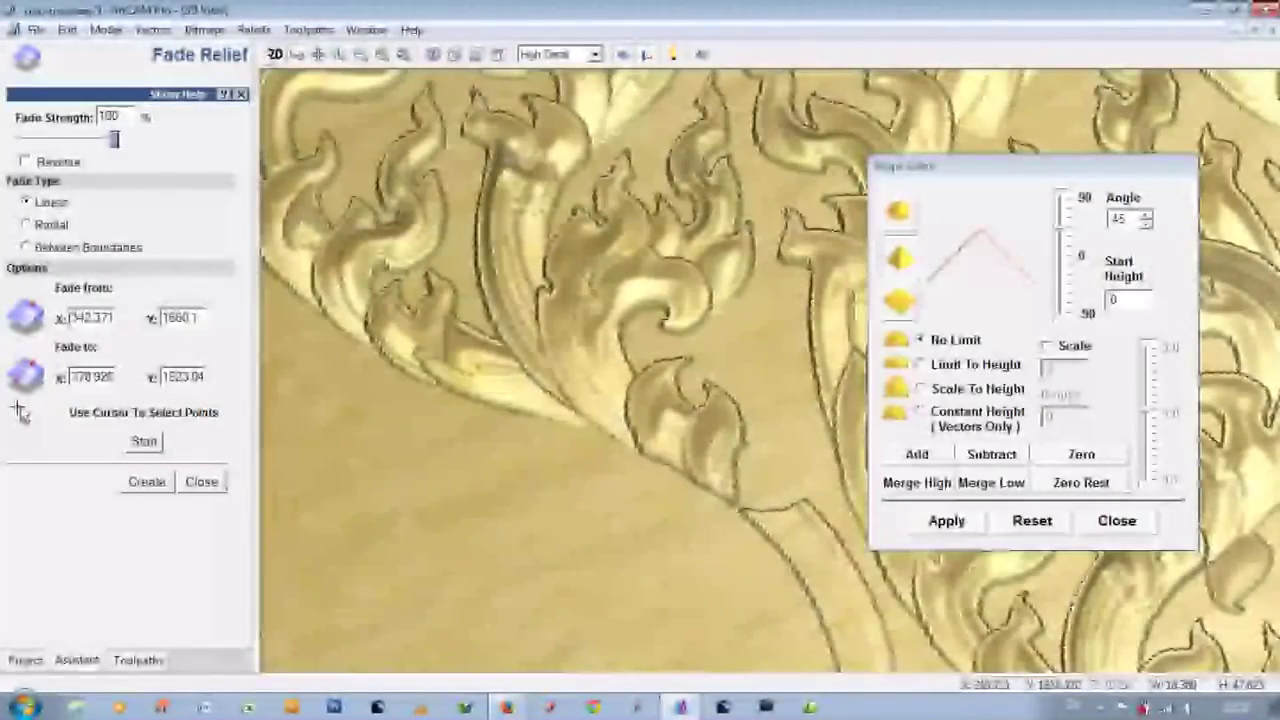
{"action": "key", "text": "F2"}
Set another flame leaf to angle 15 and give the bud a start height of 7.
{"action": "left_click", "coordinate": [806, 292]}
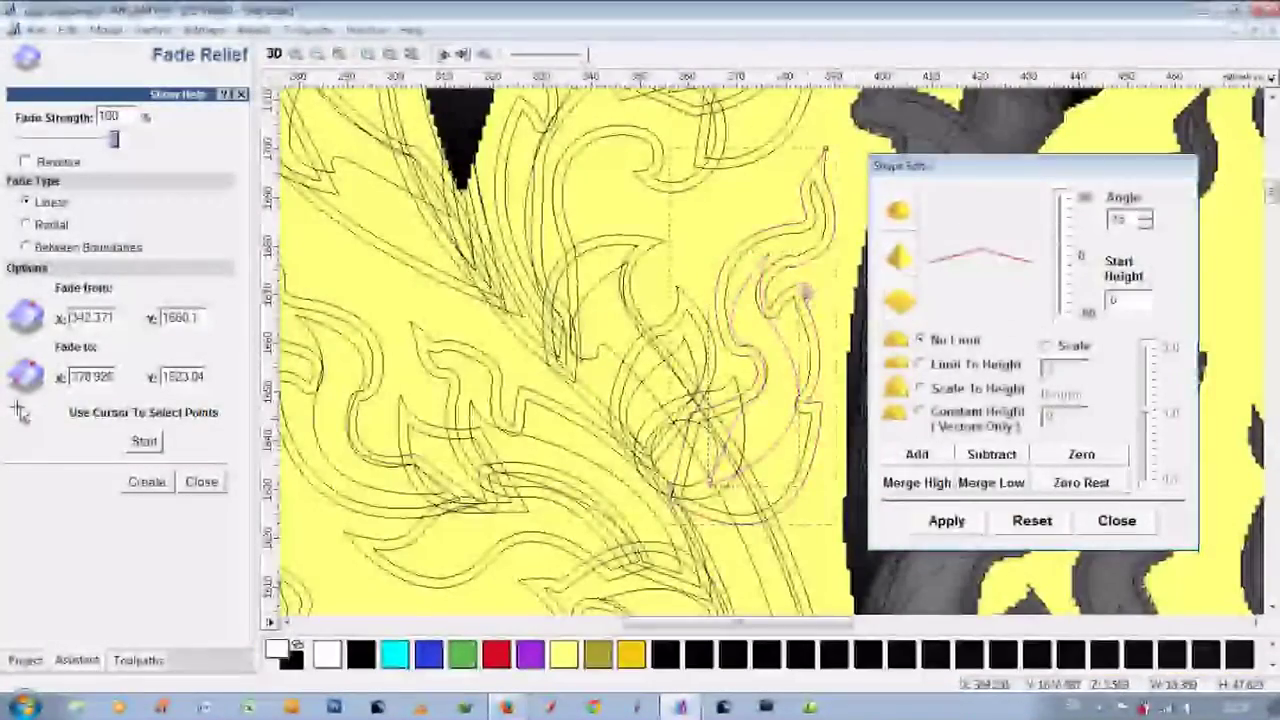
{"action": "type", "text": "5"}
{"action": "left_click", "coordinate": [1065, 258]}
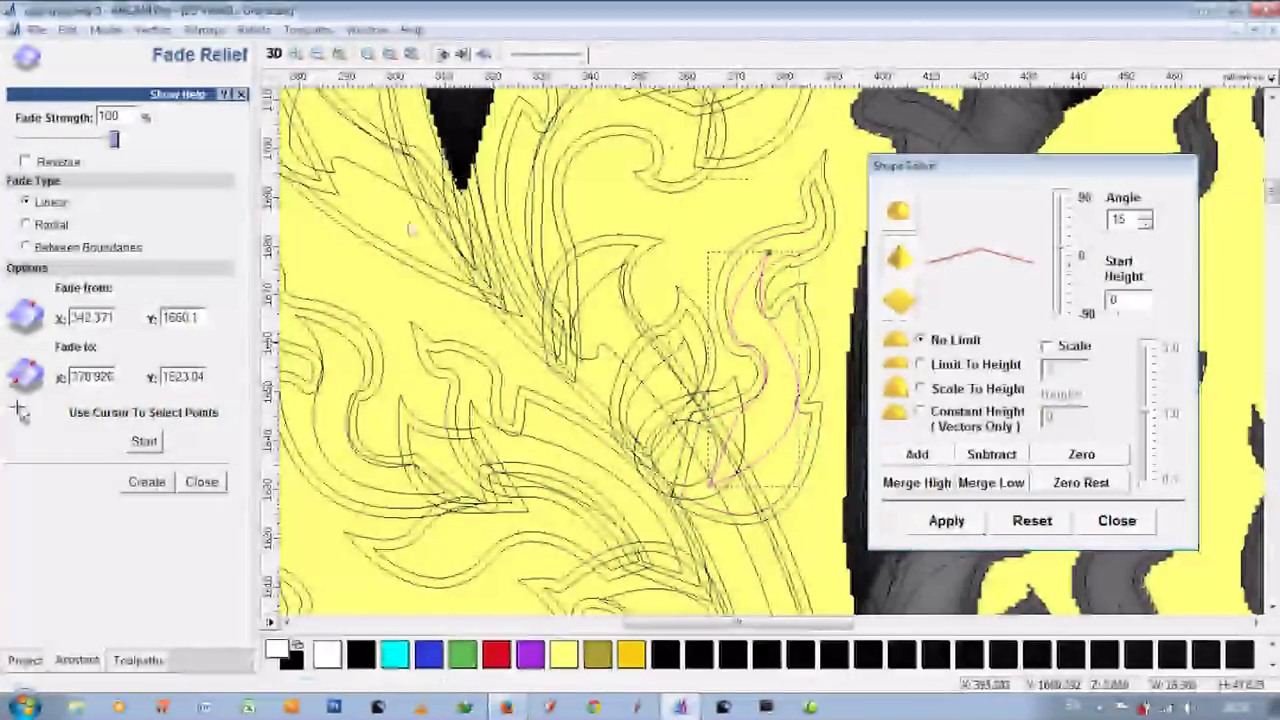
{"action": "key", "text": "F3"}
{"action": "key", "text": "F2"}
{"action": "type", "text": "6"}
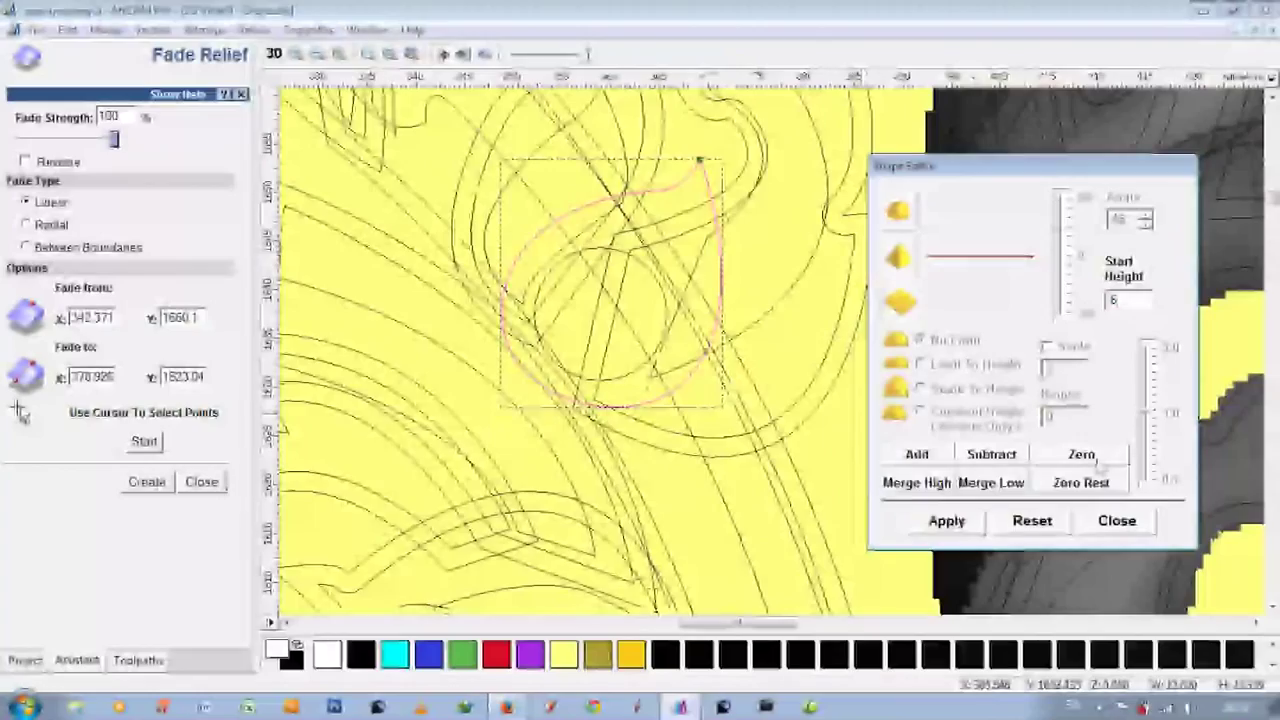
{"action": "key", "text": "F3"}
{"action": "key", "text": "F2"}
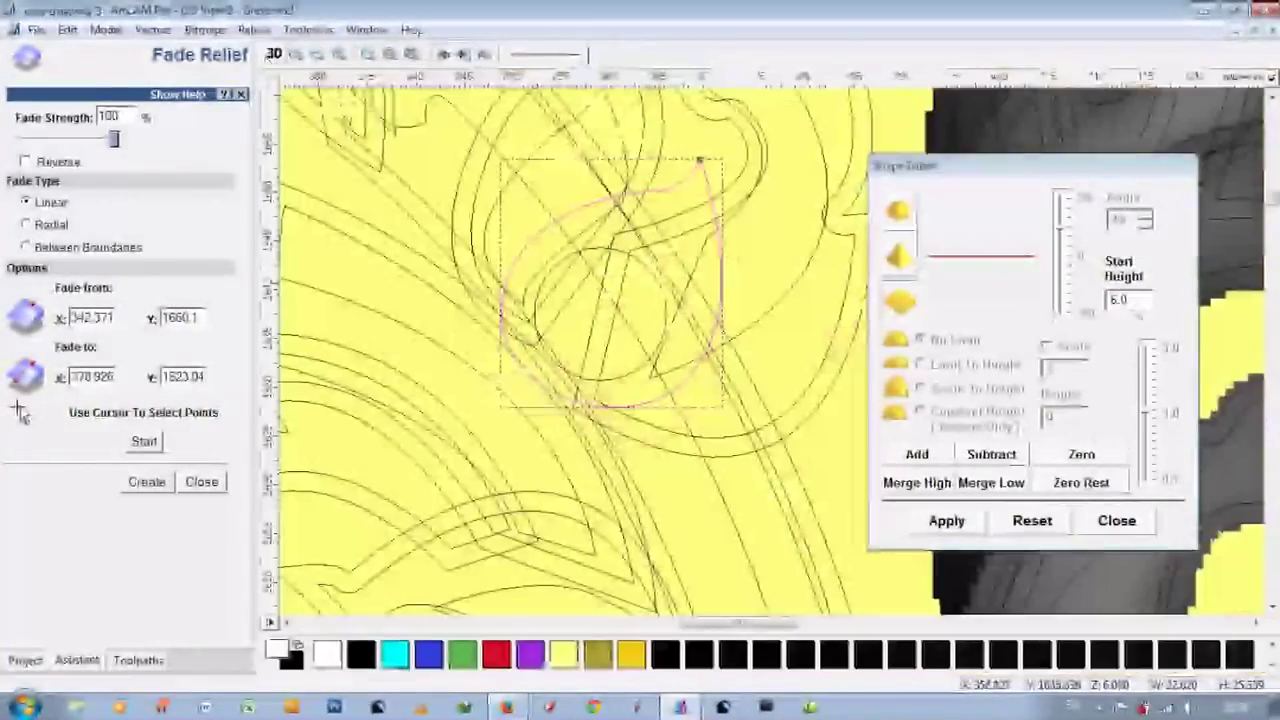
{"action": "type", "text": "7"}
{"action": "key", "text": "F3"}
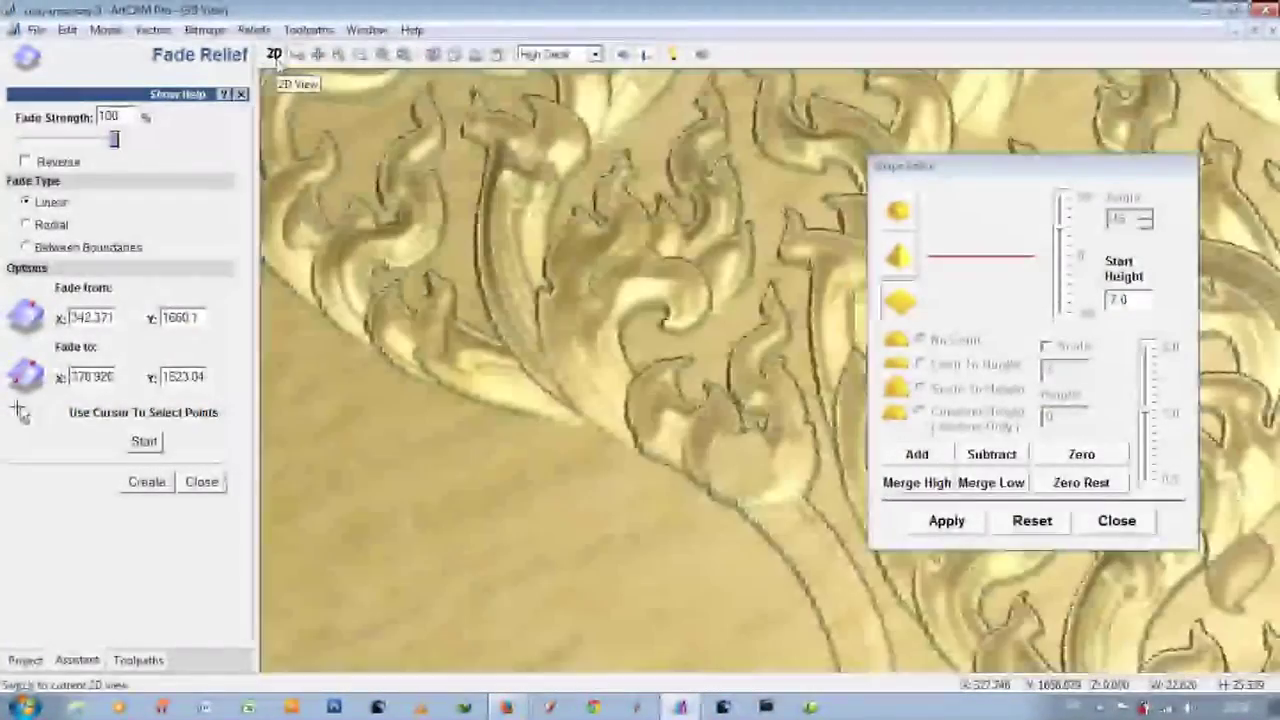
Offset the bud circle 2 inward with Offset Vector(s) and dome it in the relief.
{"action": "key", "text": "F2"}
{"action": "key", "text": "o"}
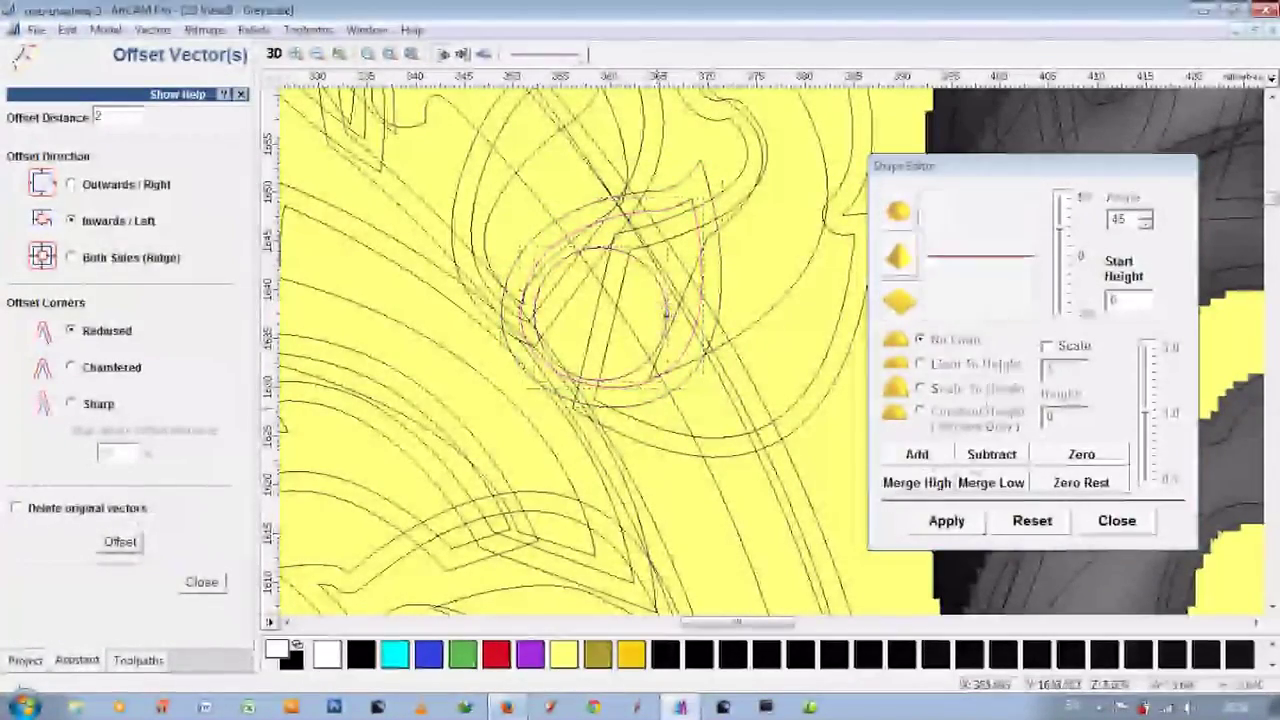
{"action": "key", "text": "F3"}
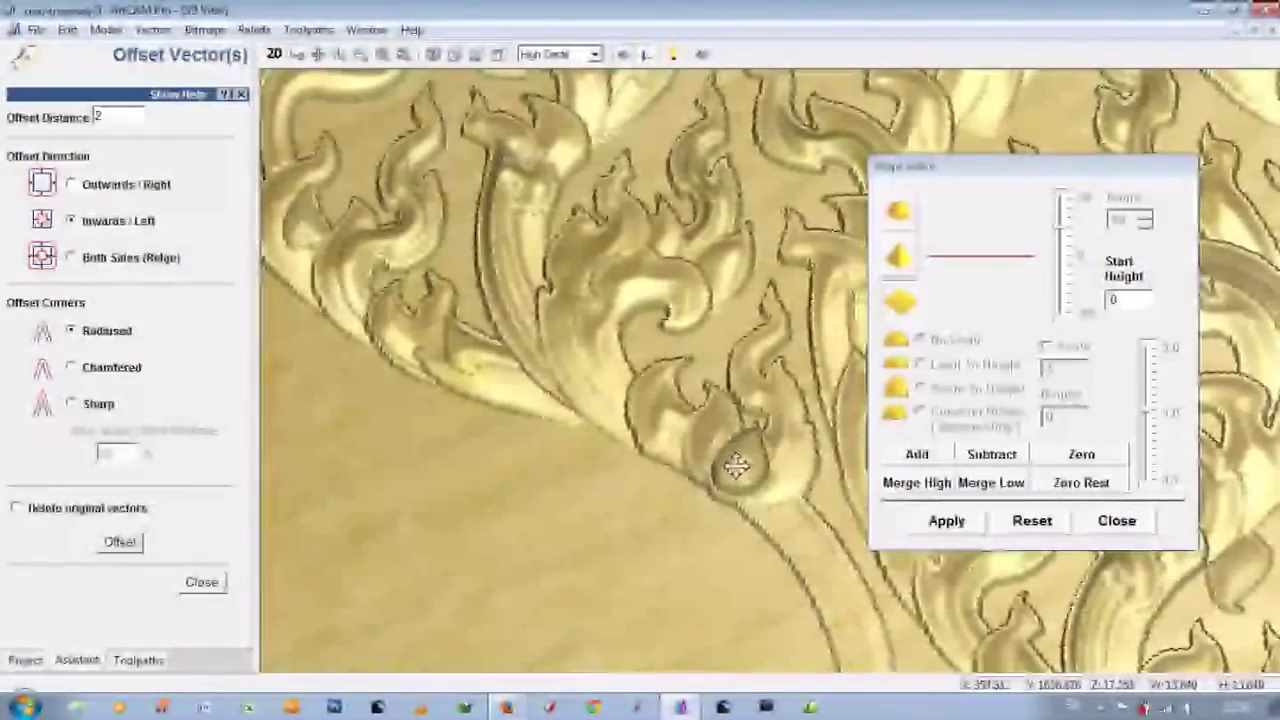
{"action": "left_click", "coordinate": [276, 57]}
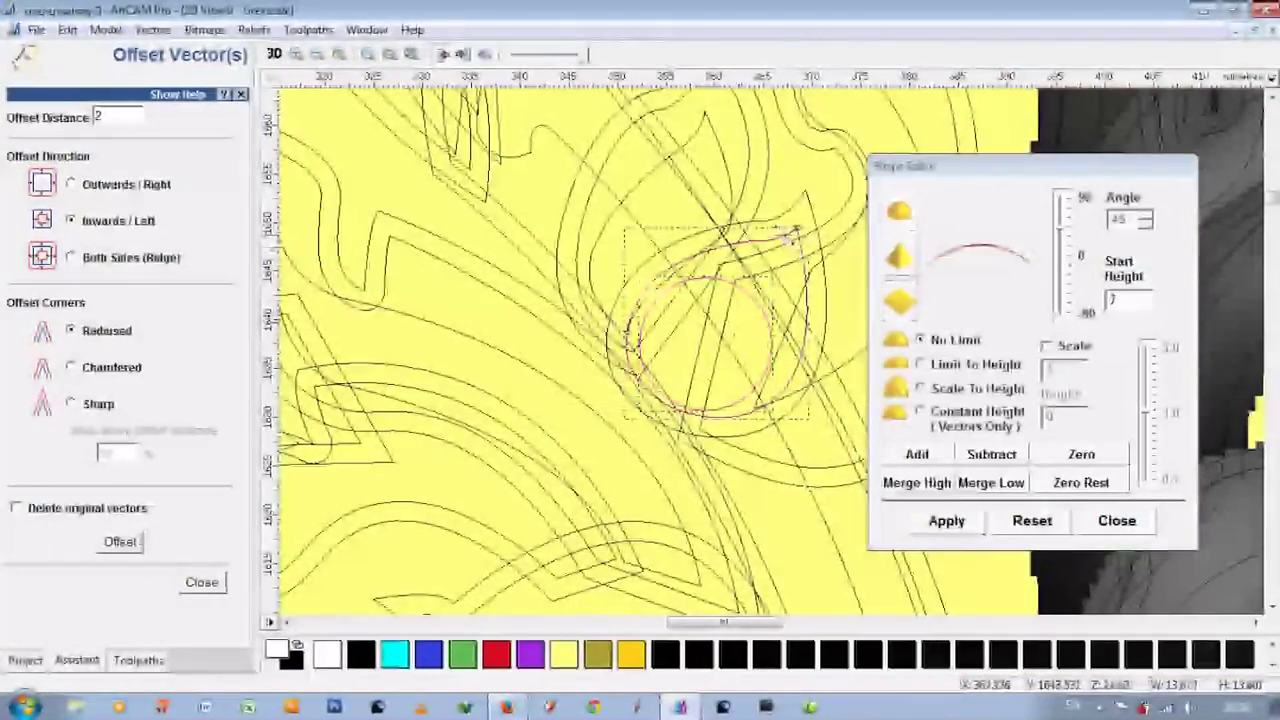
{"action": "left_click", "coordinate": [274, 55]}
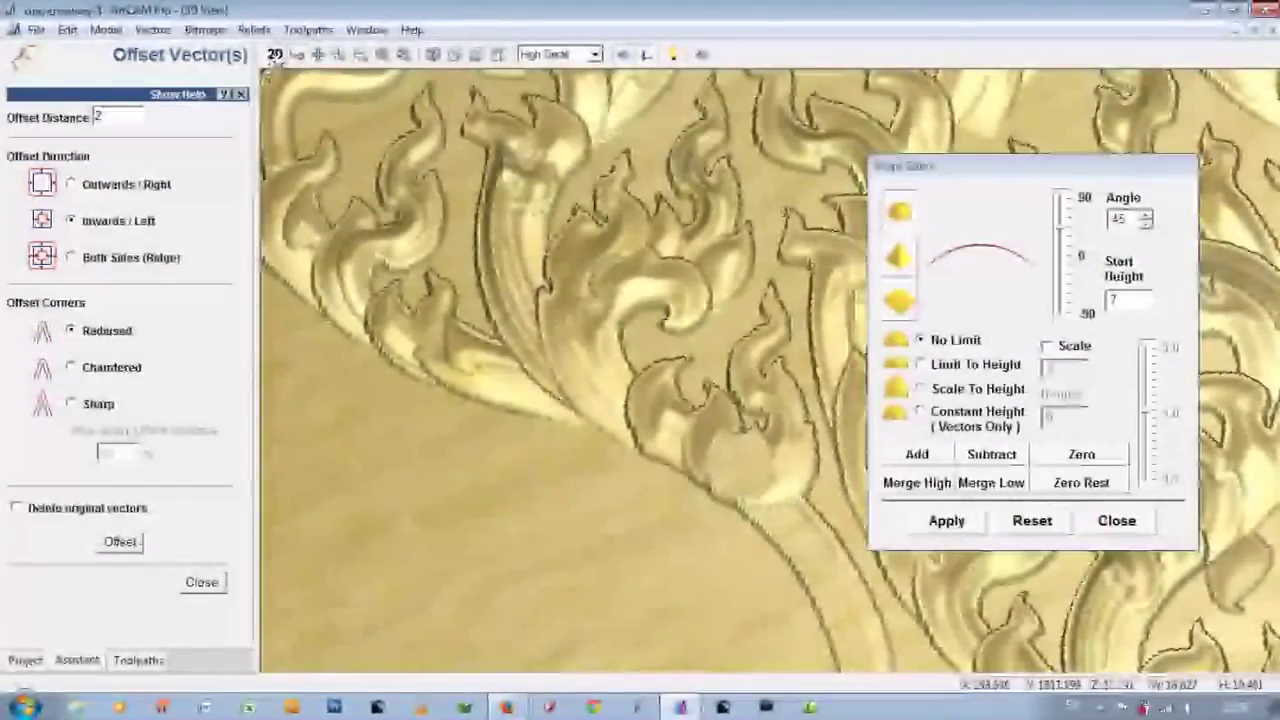
{"action": "left_click", "coordinate": [274, 55]}
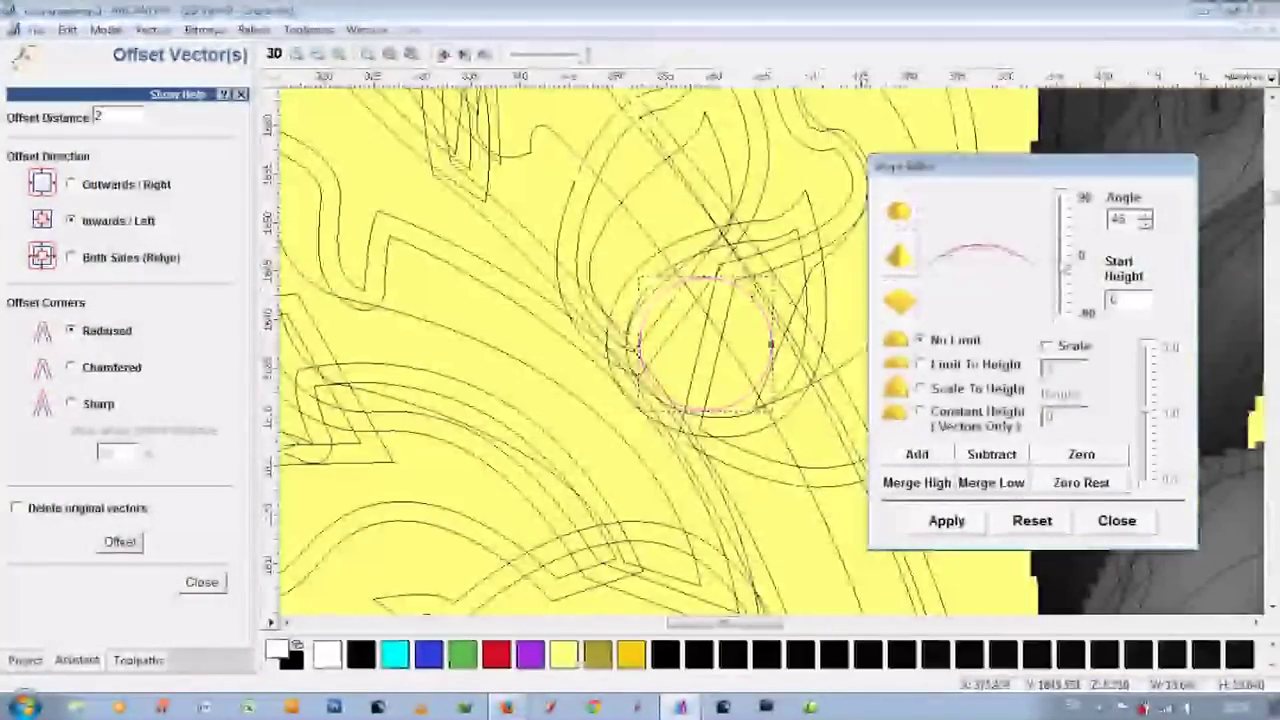
Orbit the 3D relief to inspect the domed bud, then close the offset tool.
{"action": "key", "text": "F3"}
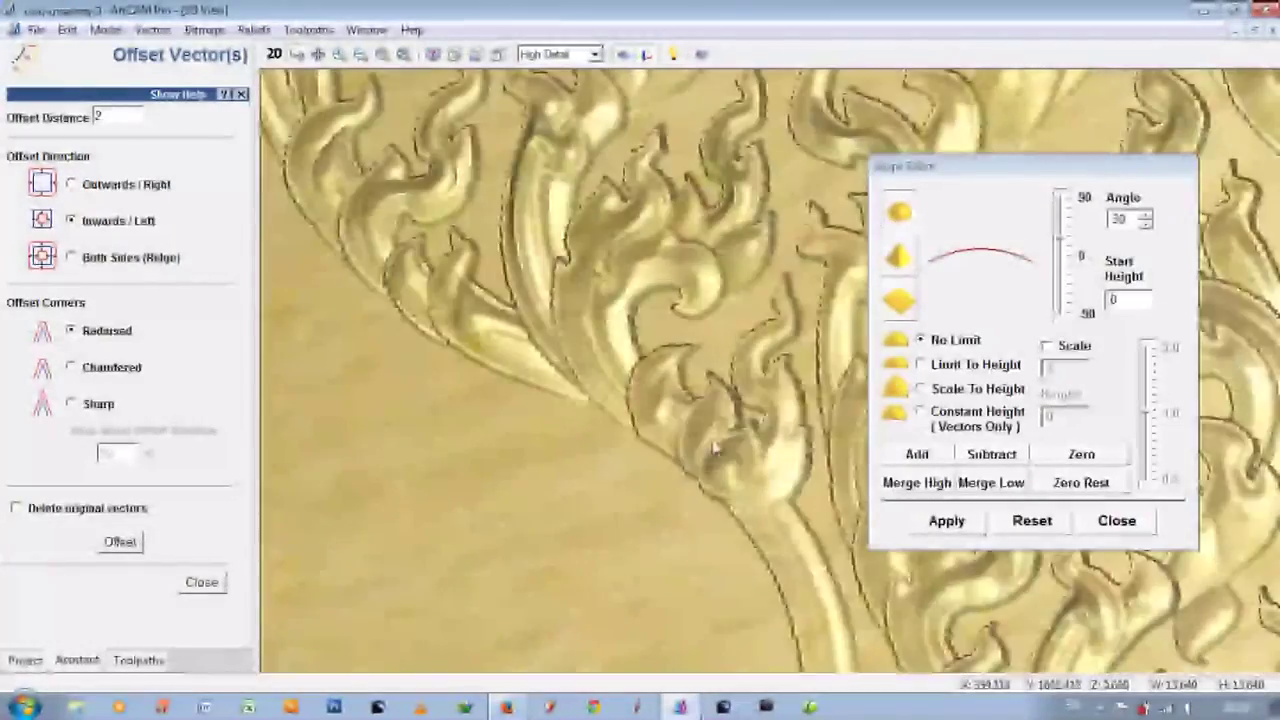
{"action": "mouse_move", "coordinate": [736, 467]}
{"action": "left_mouse_down"}
{"action": "mouse_move", "coordinate": [700, 463]}
{"action": "mouse_move", "coordinate": [741, 487]}
{"action": "left_mouse_up"}
{"action": "key", "text": "F2"}
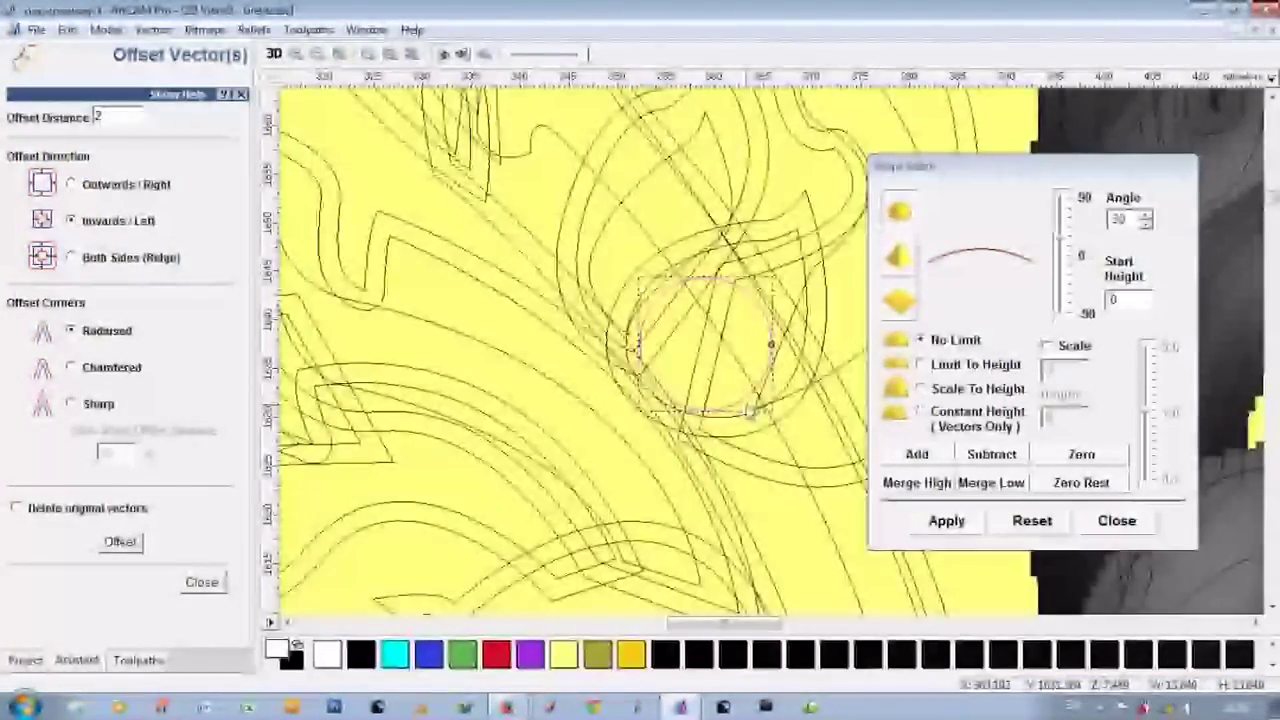
{"action": "scroll", "coordinate": [802, 423], "scroll_direction": "down", "scroll_amount": 3}
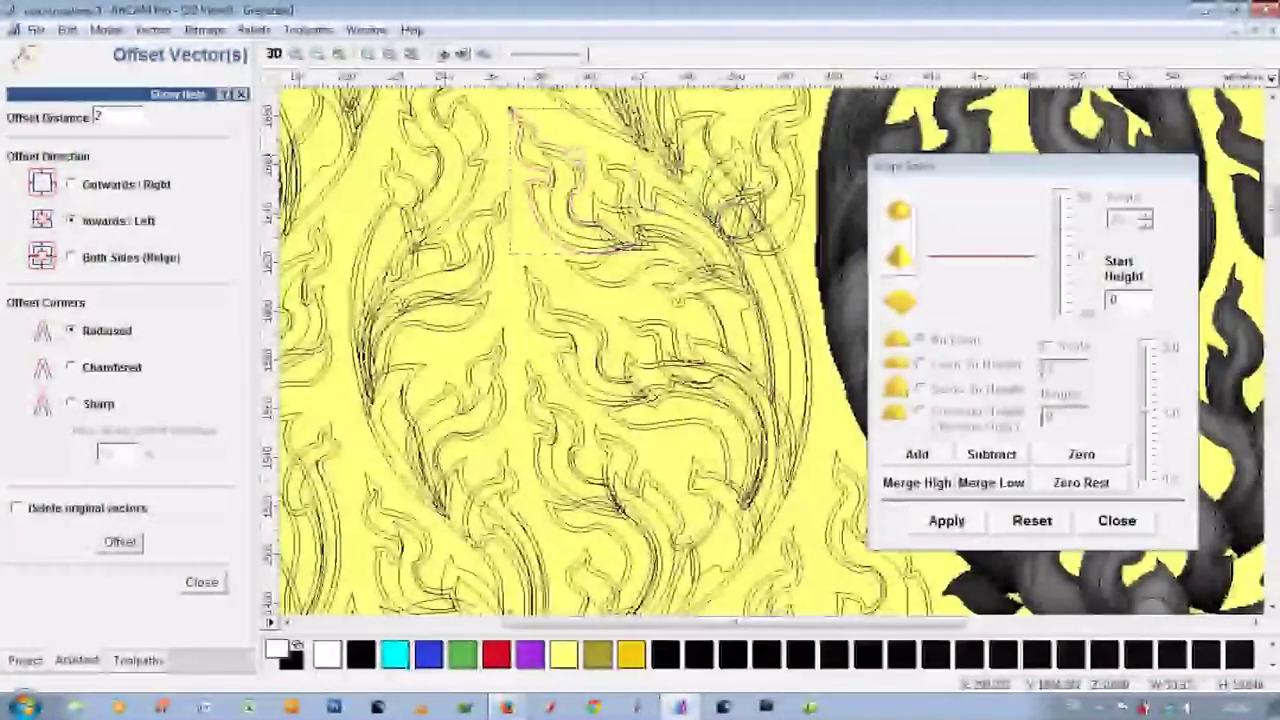
{"action": "scroll", "coordinate": [589, 157], "scroll_direction": "up", "scroll_amount": 2}
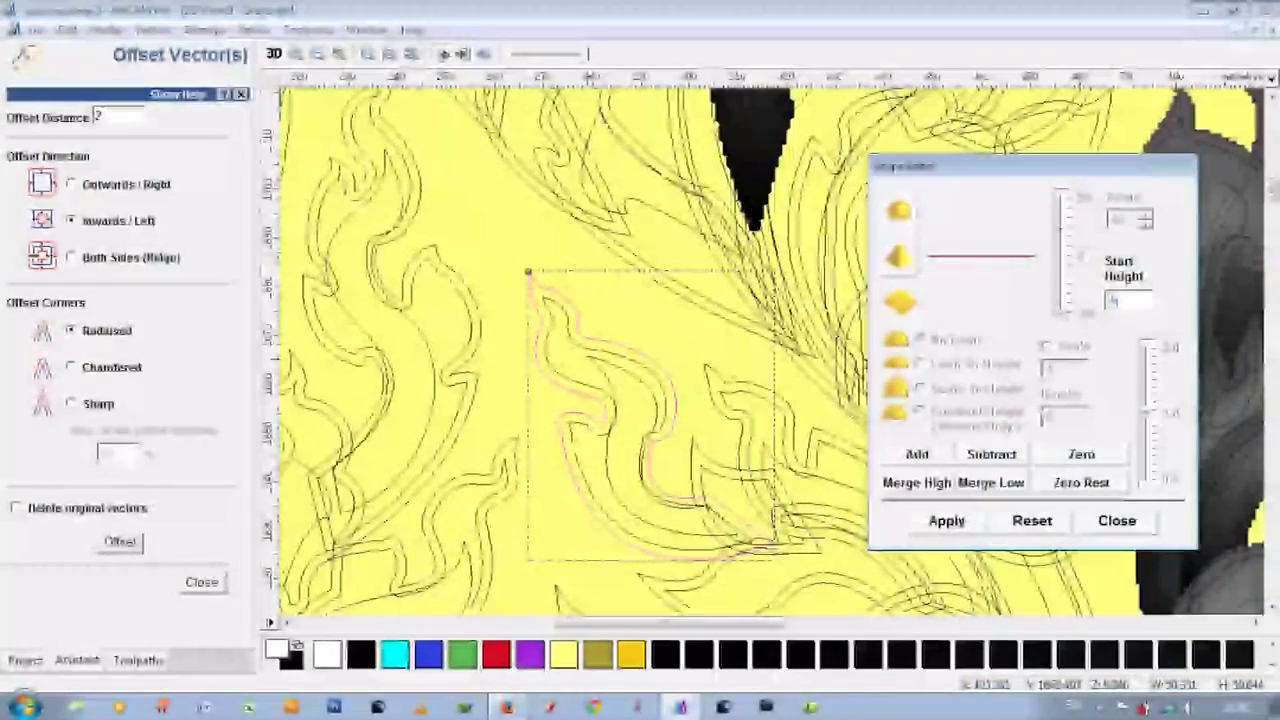
{"action": "scroll", "coordinate": [684, 494], "scroll_direction": "down", "scroll_amount": 2}
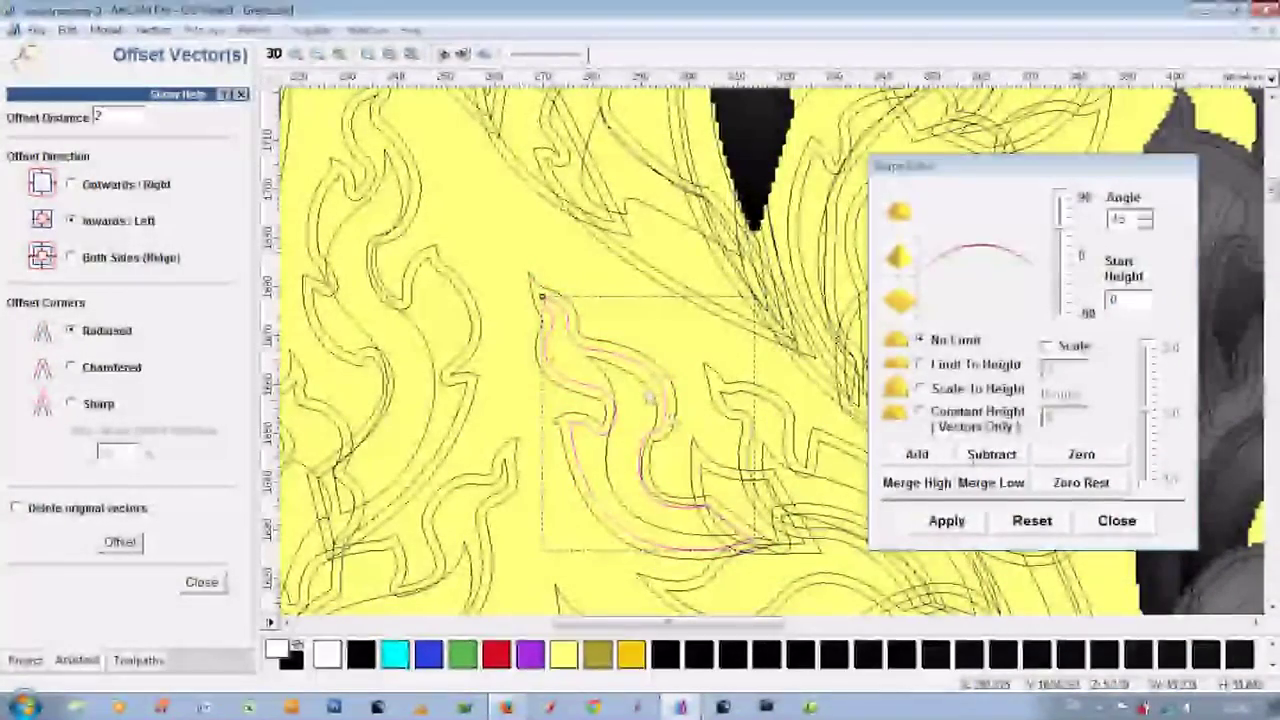
{"action": "left_click", "coordinate": [203, 583]}
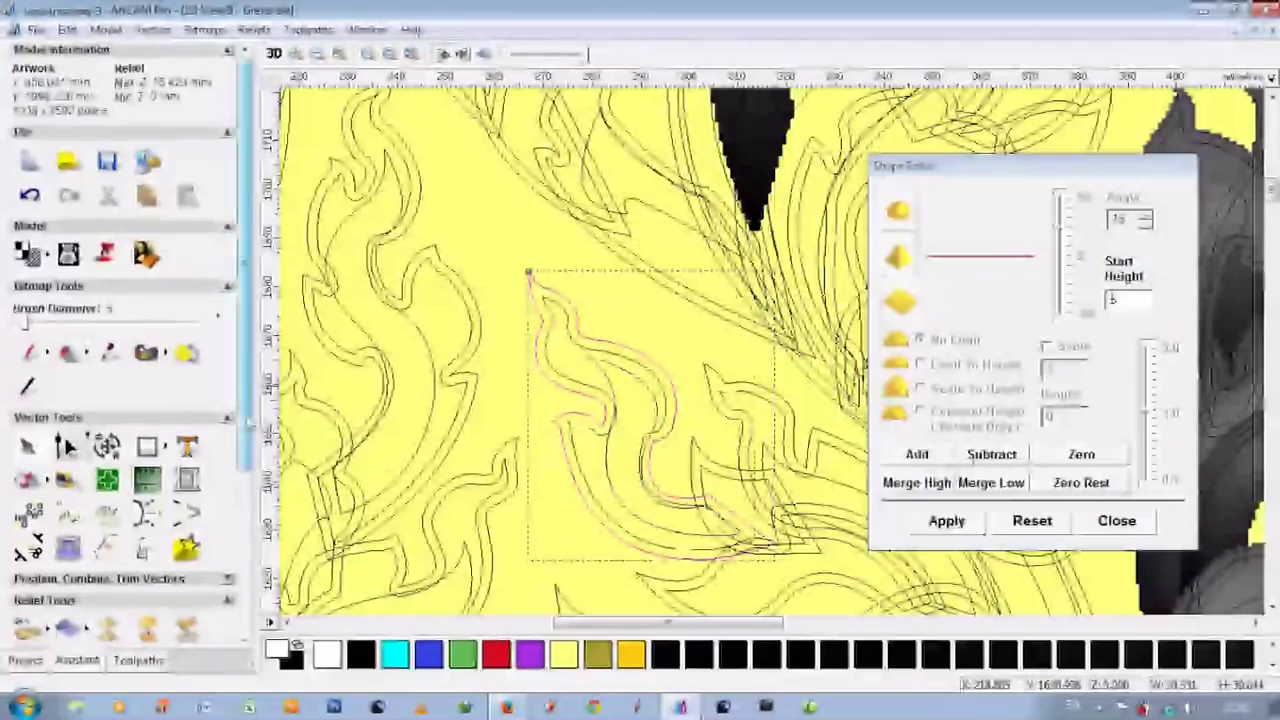
Fade a lower leaf with Fade Relief and lower the next profile angle to 15.
{"action": "left_click", "coordinate": [20, 410]}
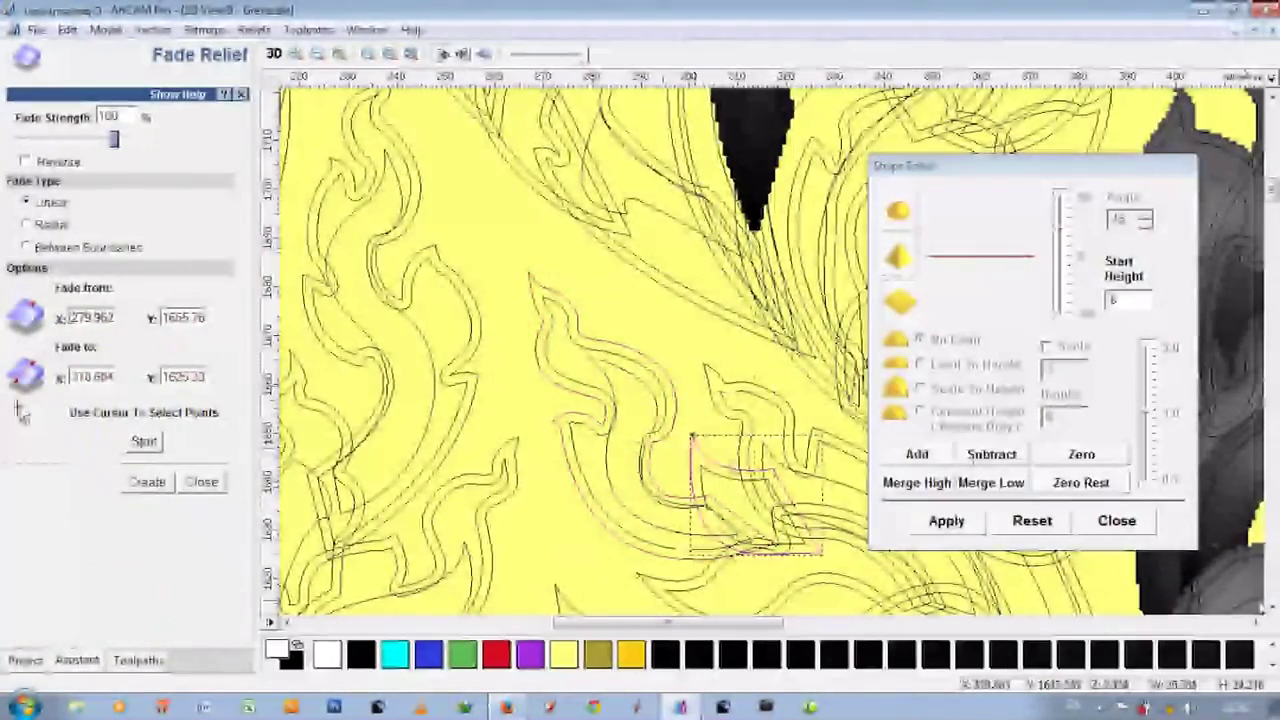
{"action": "scroll", "coordinate": [570, 350], "scroll_direction": "down", "scroll_amount": 2}
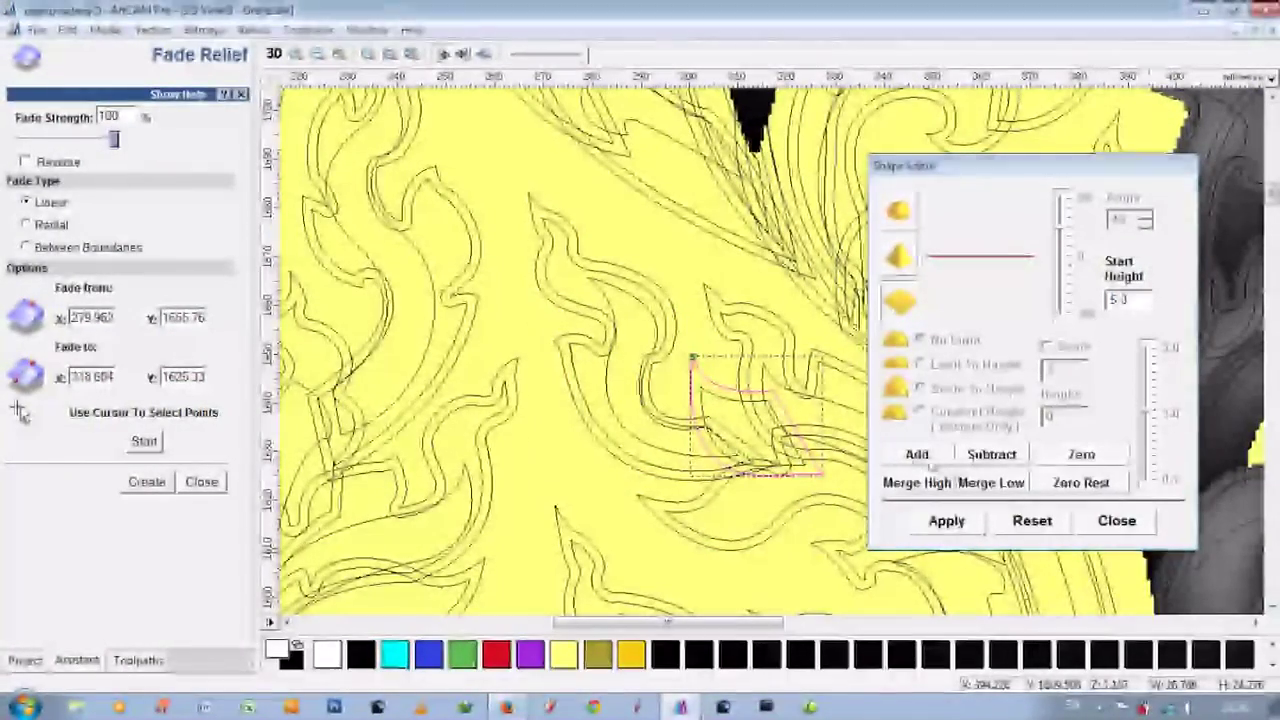
{"action": "left_click", "coordinate": [144, 442]}
{"action": "scroll", "coordinate": [855, 405], "scroll_direction": "up", "scroll_amount": 3}
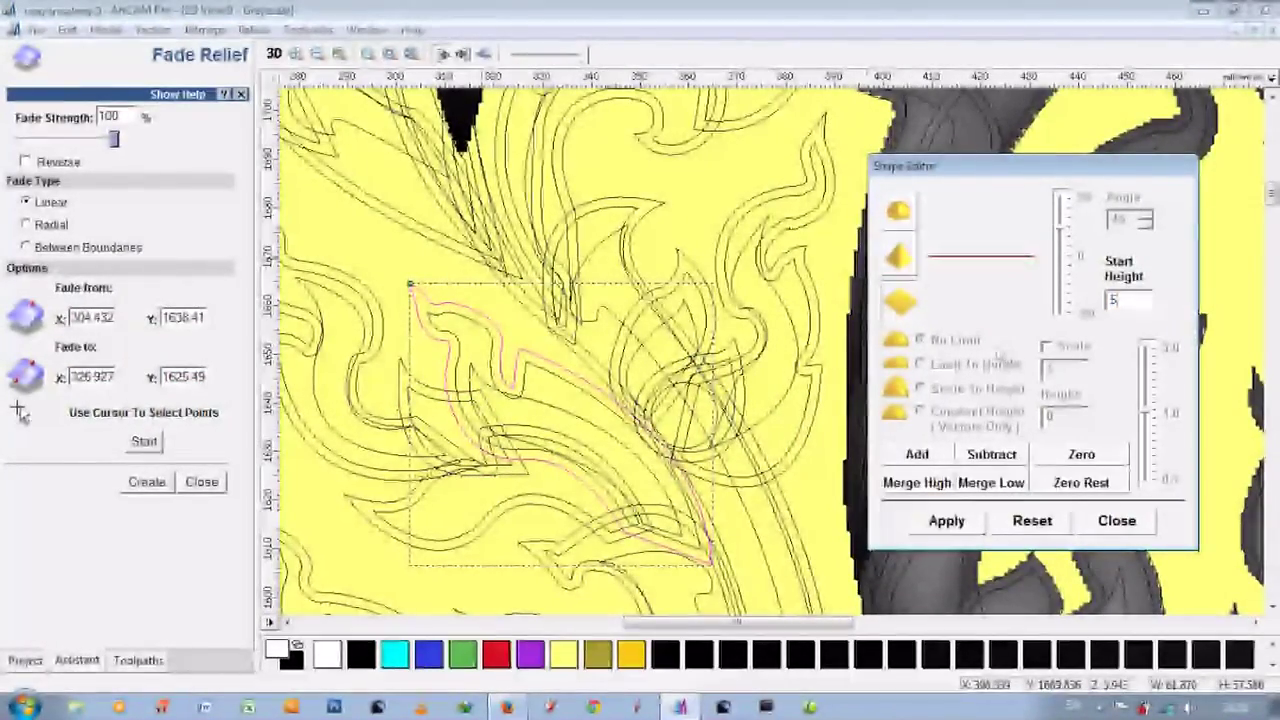
{"action": "left_click_drag", "start_coordinate": [412, 287], "coordinate": [427, 311]}
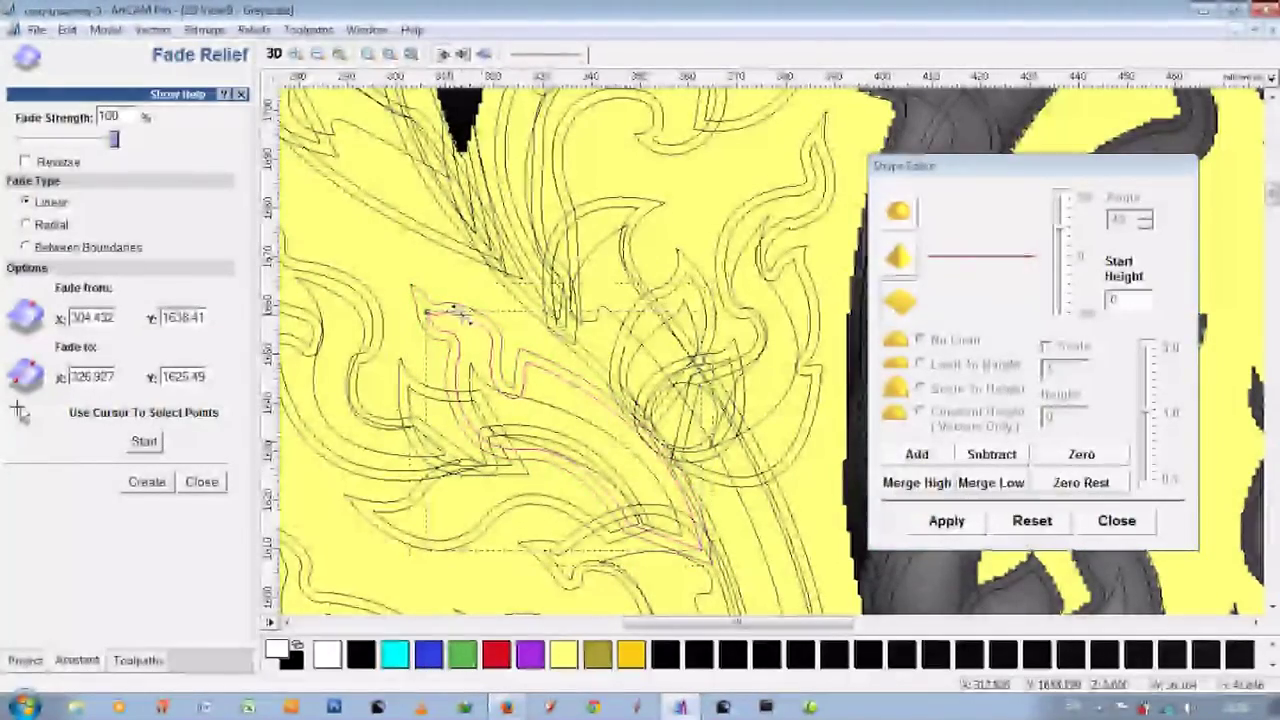
{"action": "left_click_drag", "start_coordinate": [1066, 227], "coordinate": [1066, 246]}
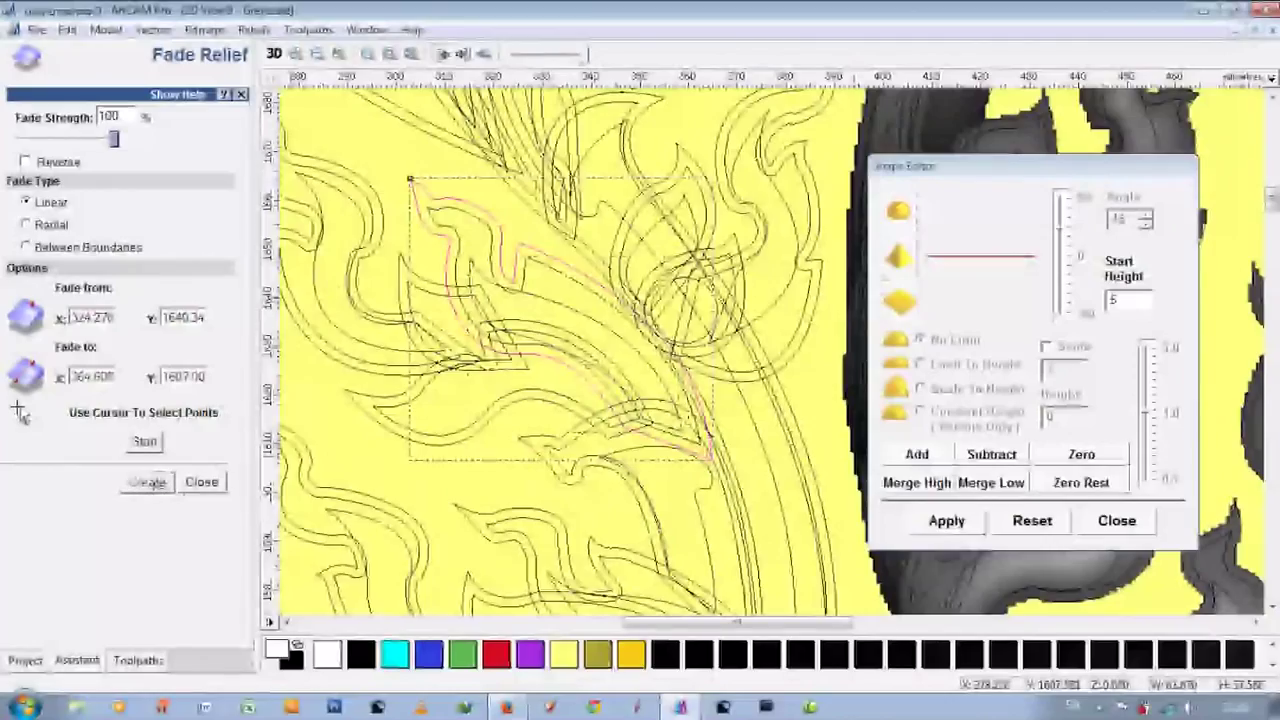
{"action": "key", "text": "F3"}
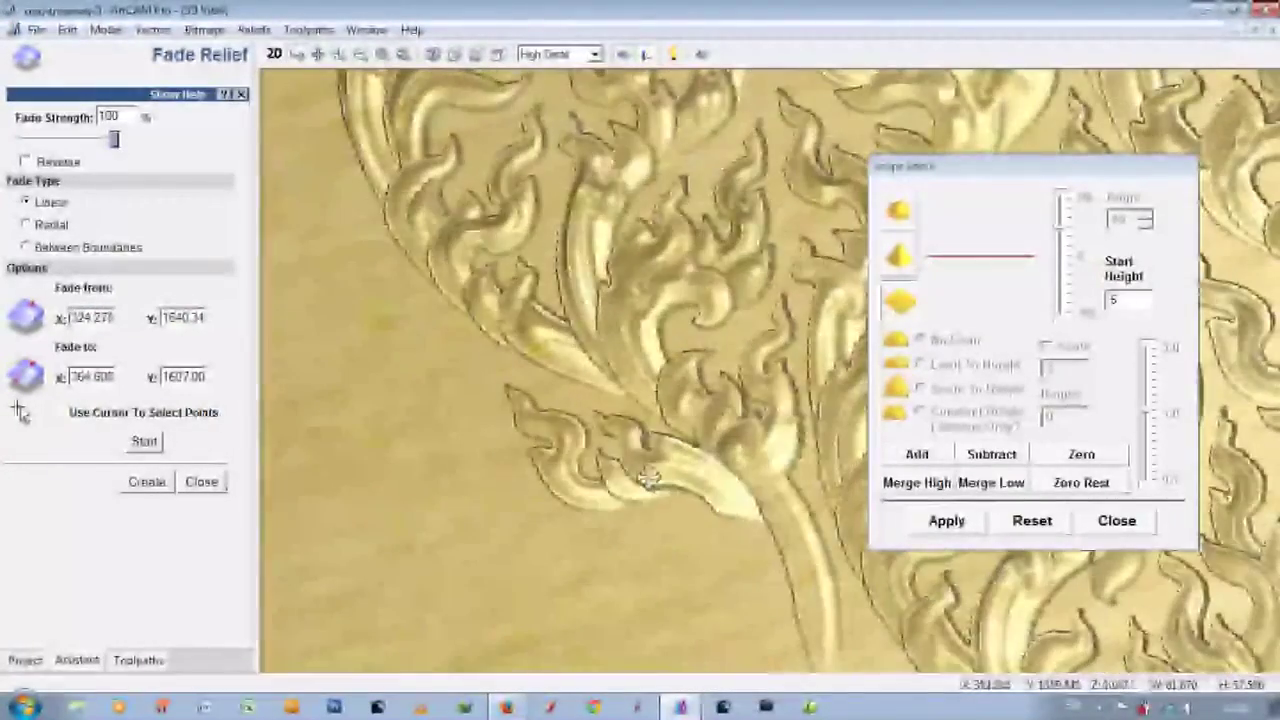
{"action": "key", "text": "F2"}
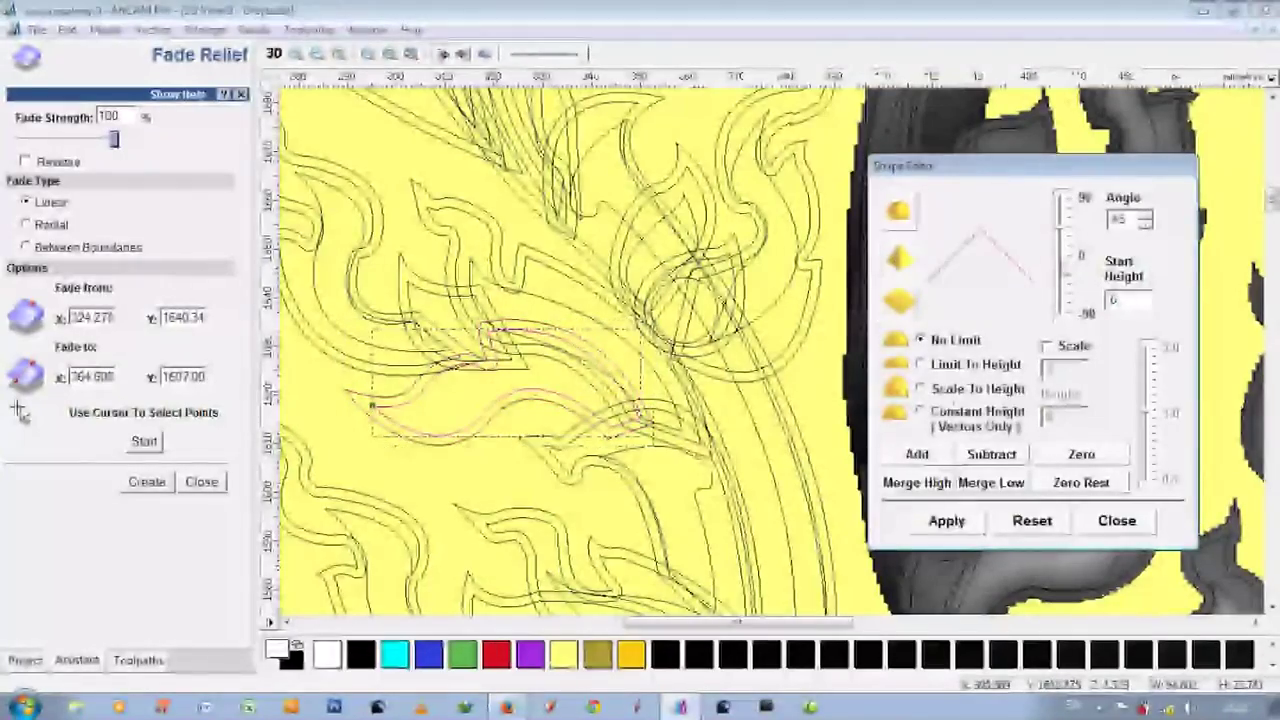
Select the adjacent leaf outline along the stem and view its shape in the 3D relief.
{"action": "left_click", "coordinate": [273, 54]}
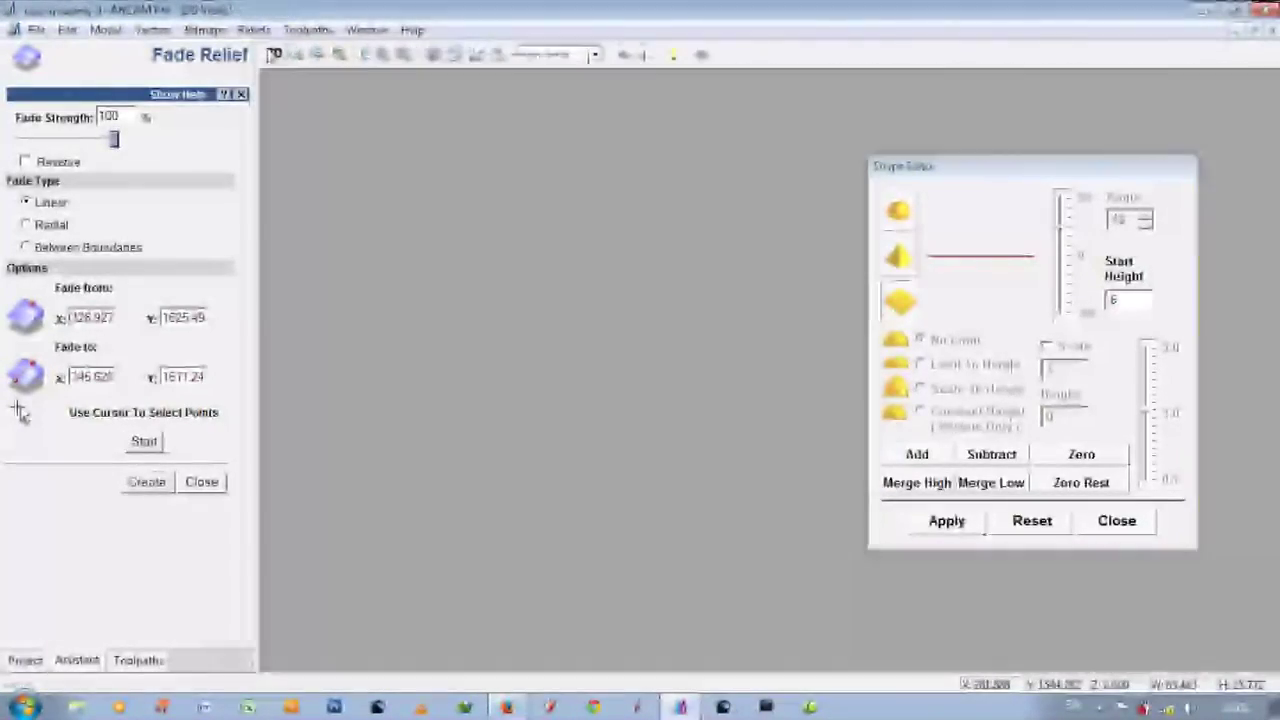
{"action": "left_click", "coordinate": [274, 55]}
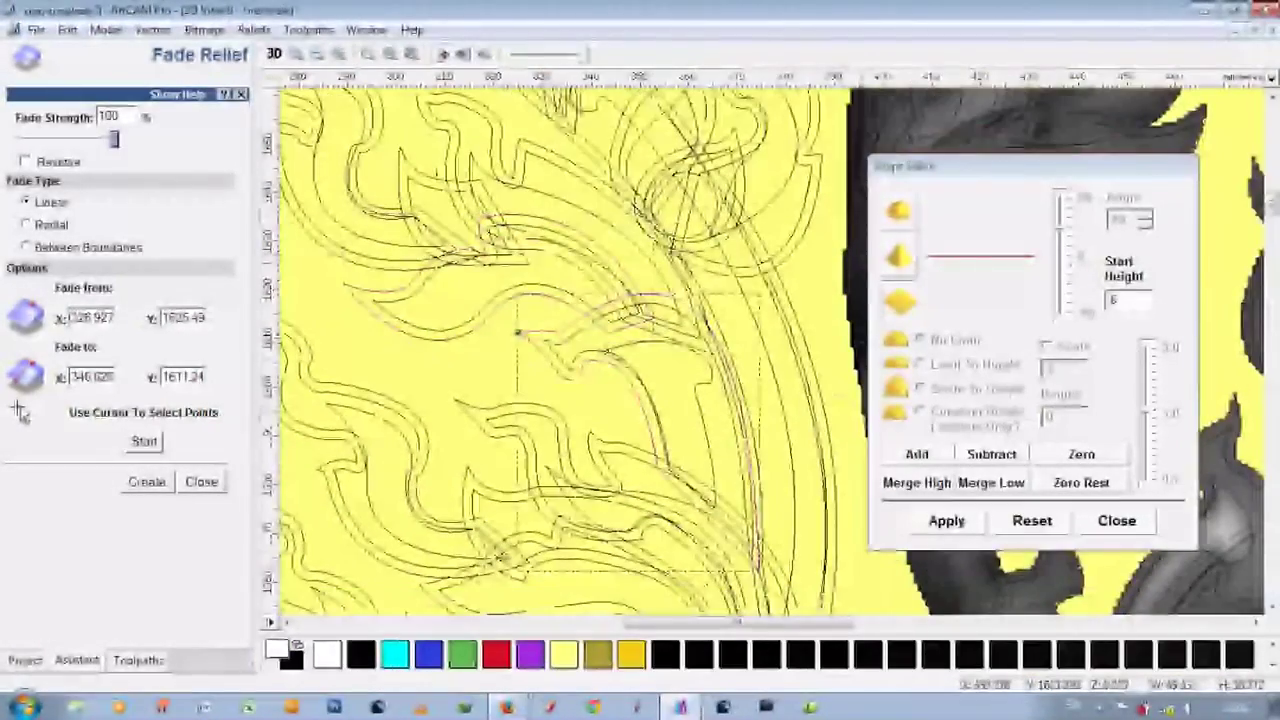
{"action": "left_click", "coordinate": [520, 334]}
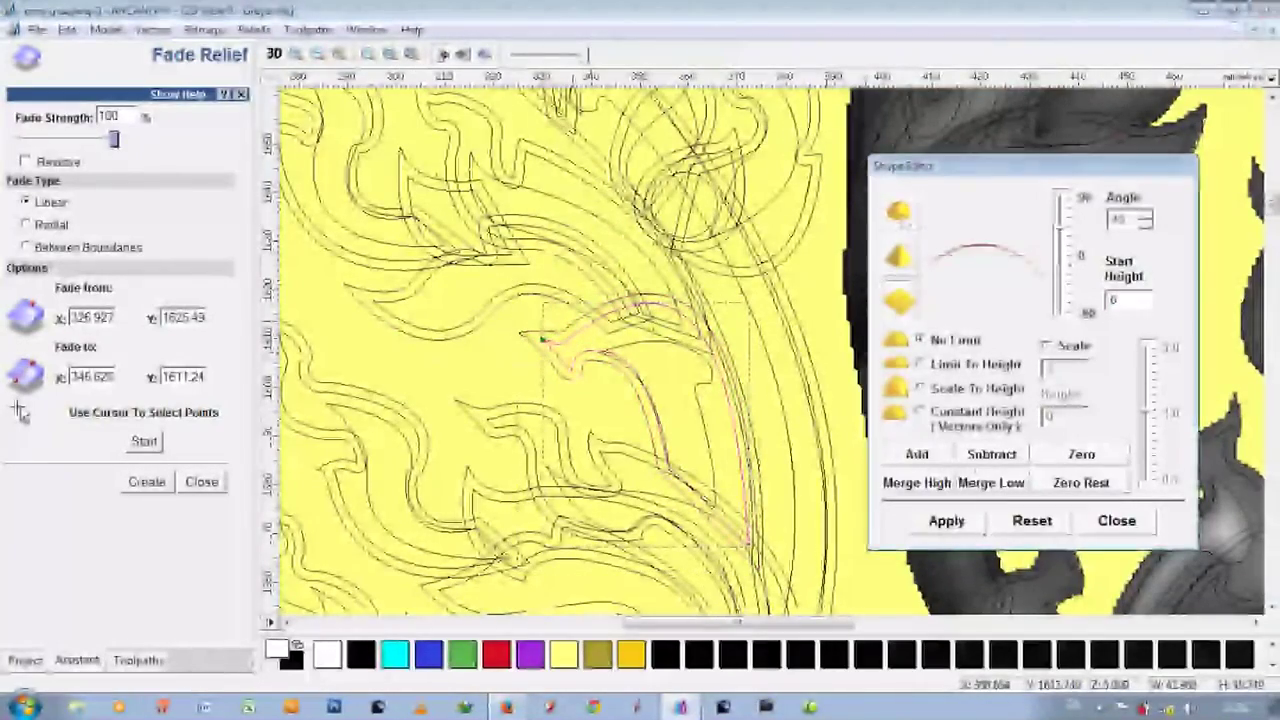
{"action": "left_click", "coordinate": [517, 331]}
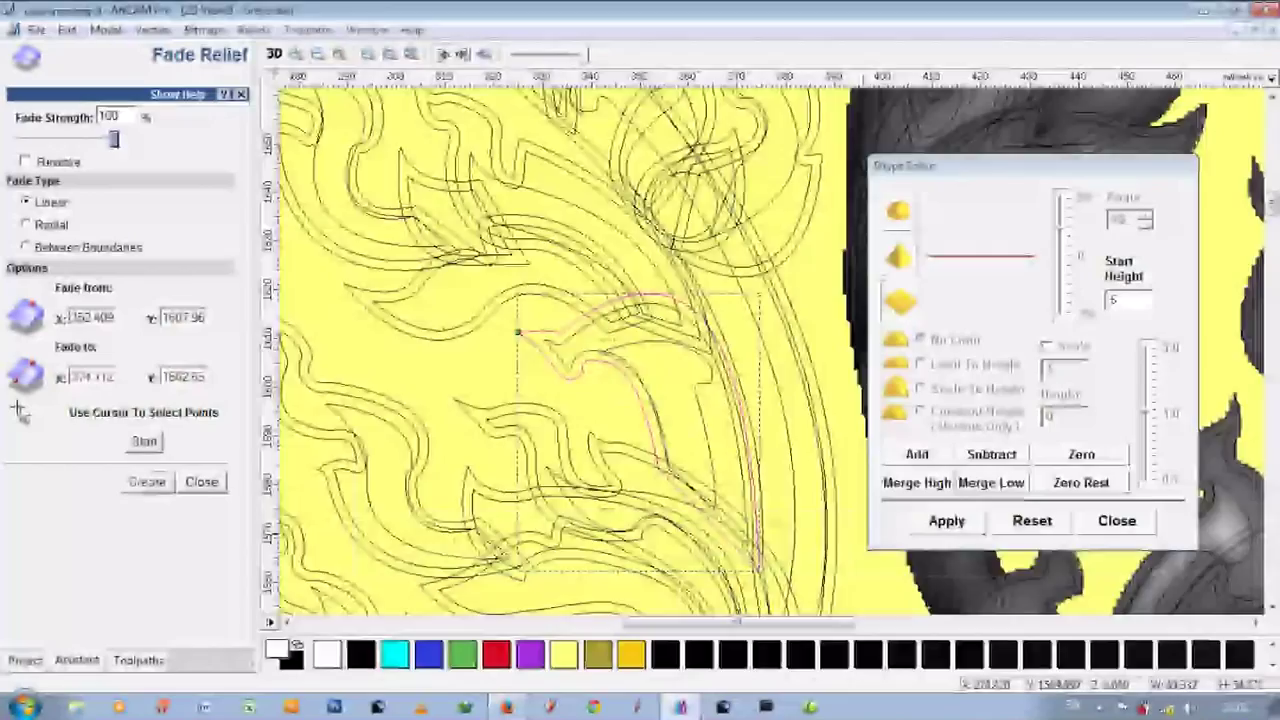
{"action": "key", "text": "F3"}
{"action": "scroll", "coordinate": [617, 530], "scroll_direction": "up", "scroll_amount": 5}
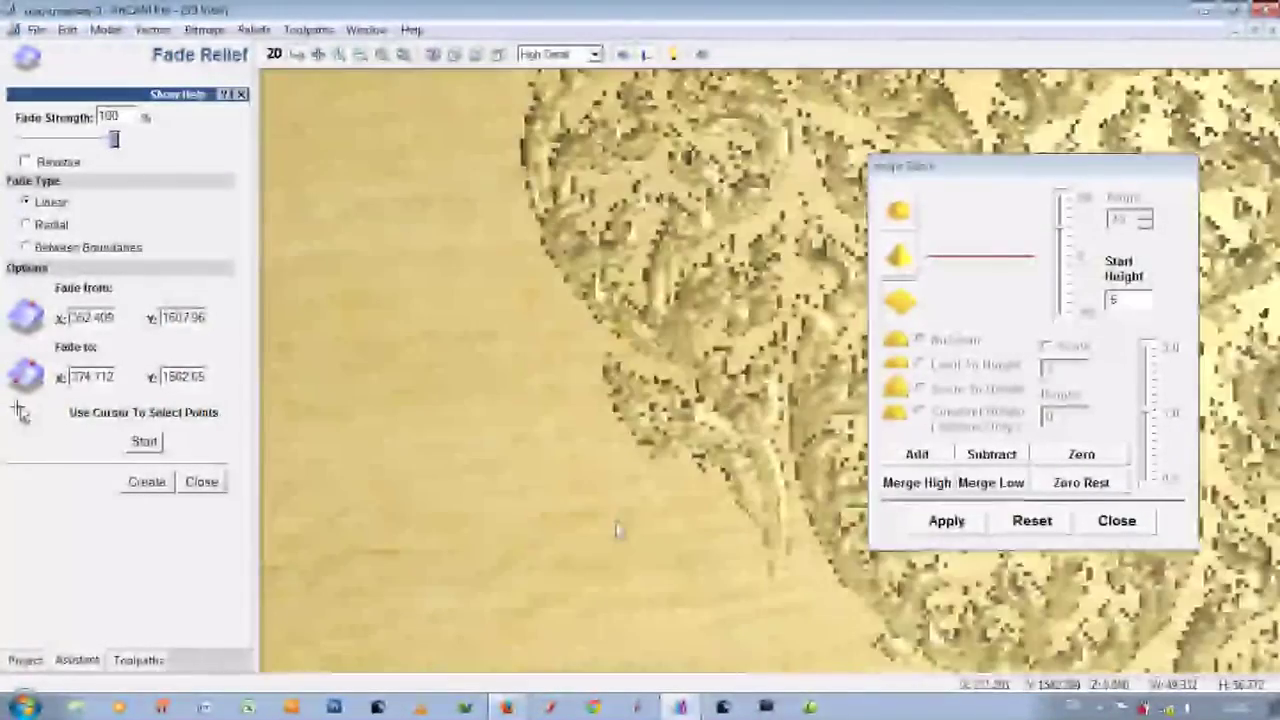
{"action": "left_click", "coordinate": [274, 55]}
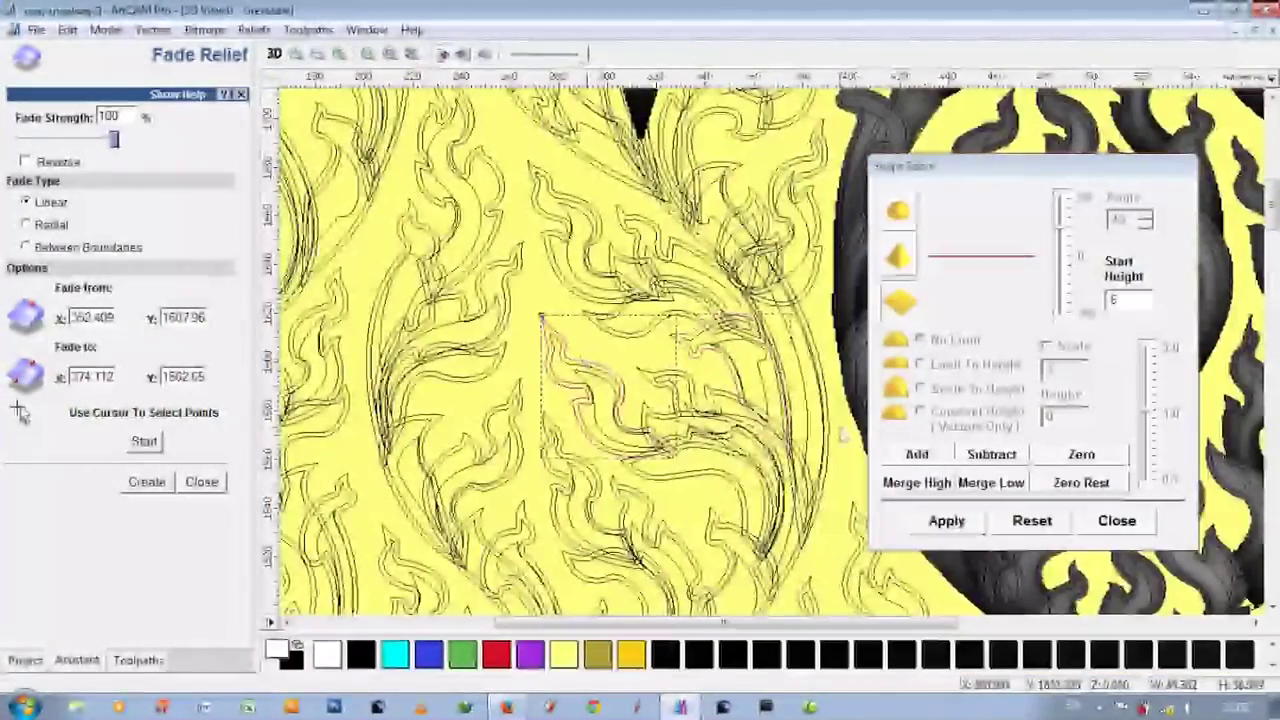
Add a stem leaf at start height 5.0 and set its fade end point.
{"action": "type", "text": "5.0"}
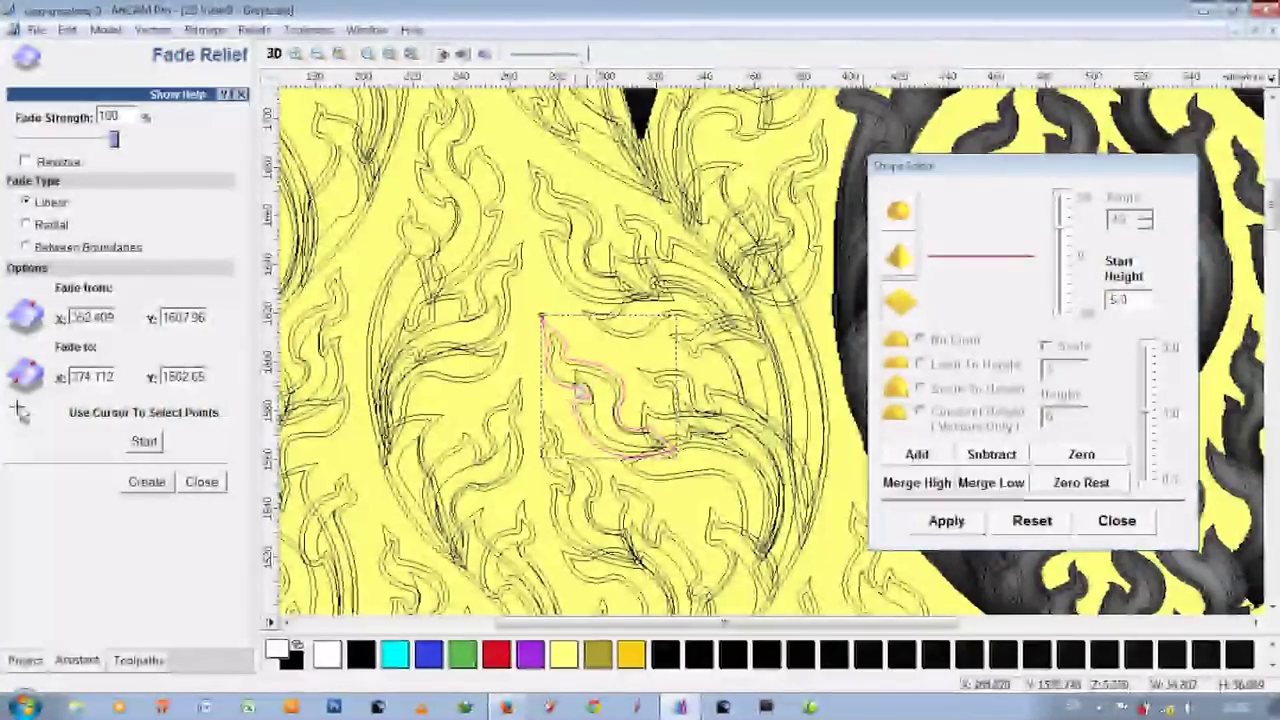
{"action": "scroll", "coordinate": [742, 322], "scroll_direction": "up", "scroll_amount": 2}
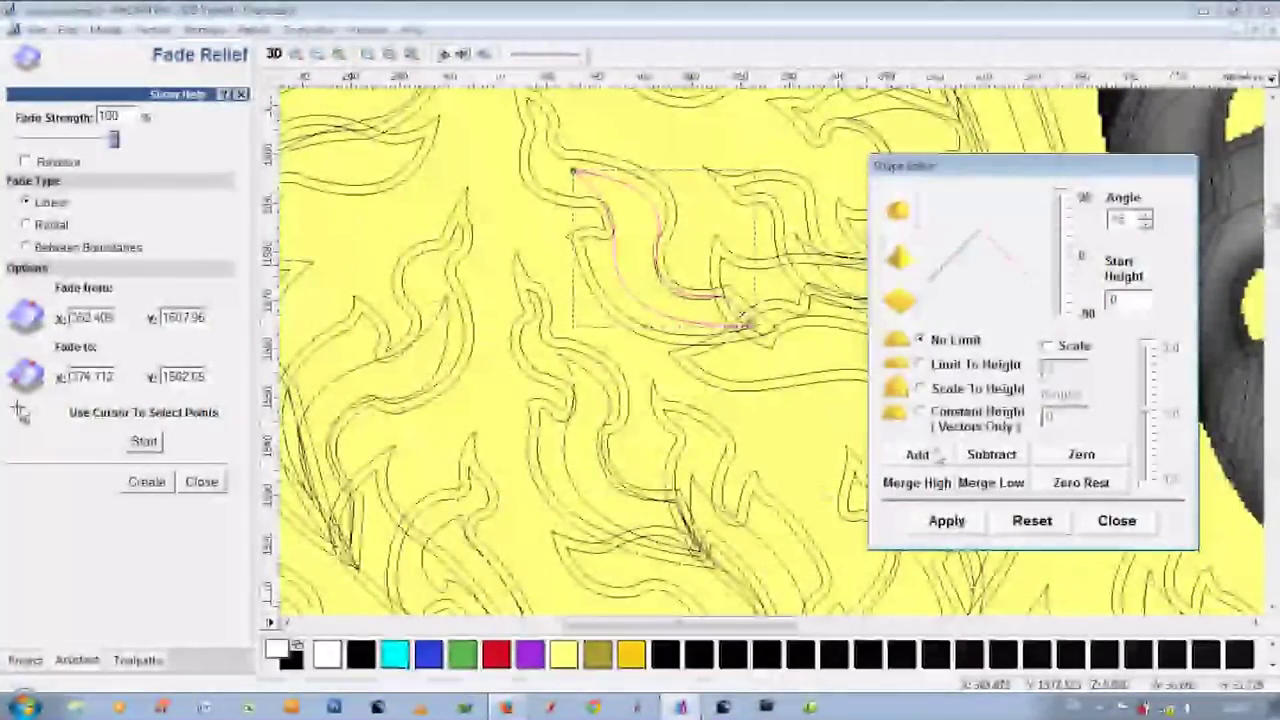
{"action": "left_click", "coordinate": [918, 454]}
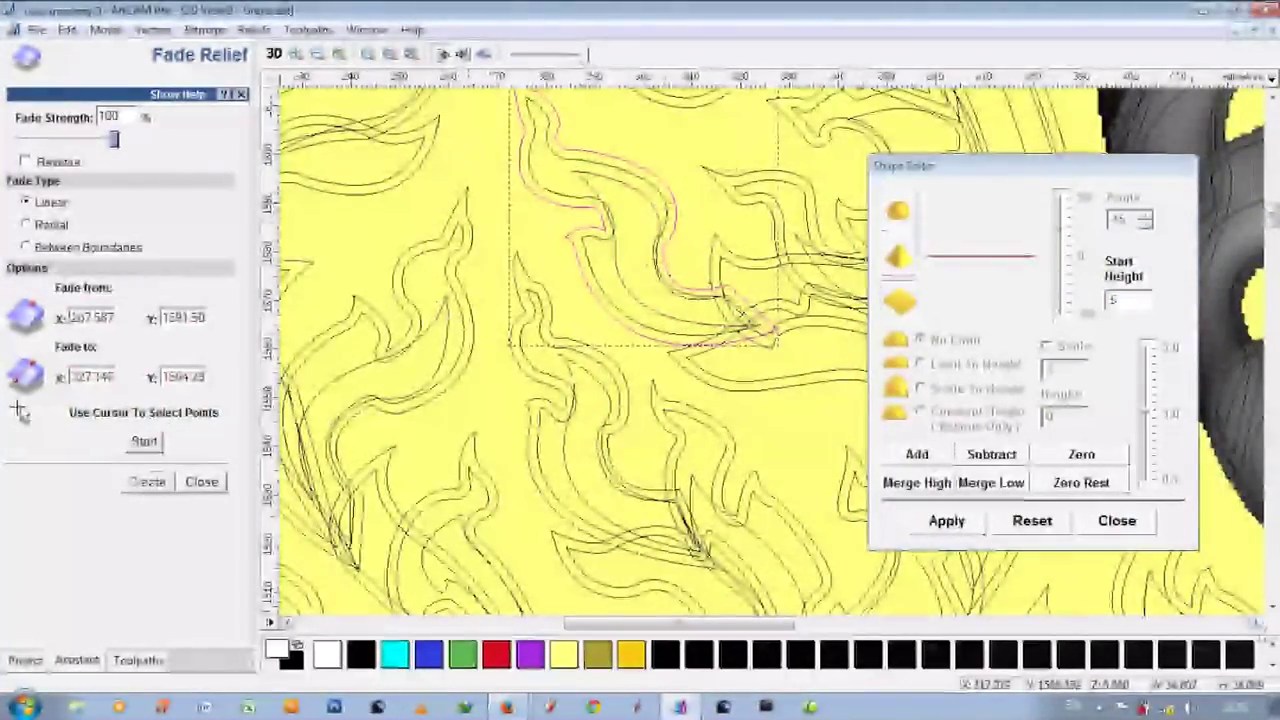
{"action": "scroll", "coordinate": [600, 350], "scroll_direction": "down", "scroll_amount": 2}
{"action": "scroll", "coordinate": [600, 350], "scroll_direction": "up", "scroll_amount": 3}
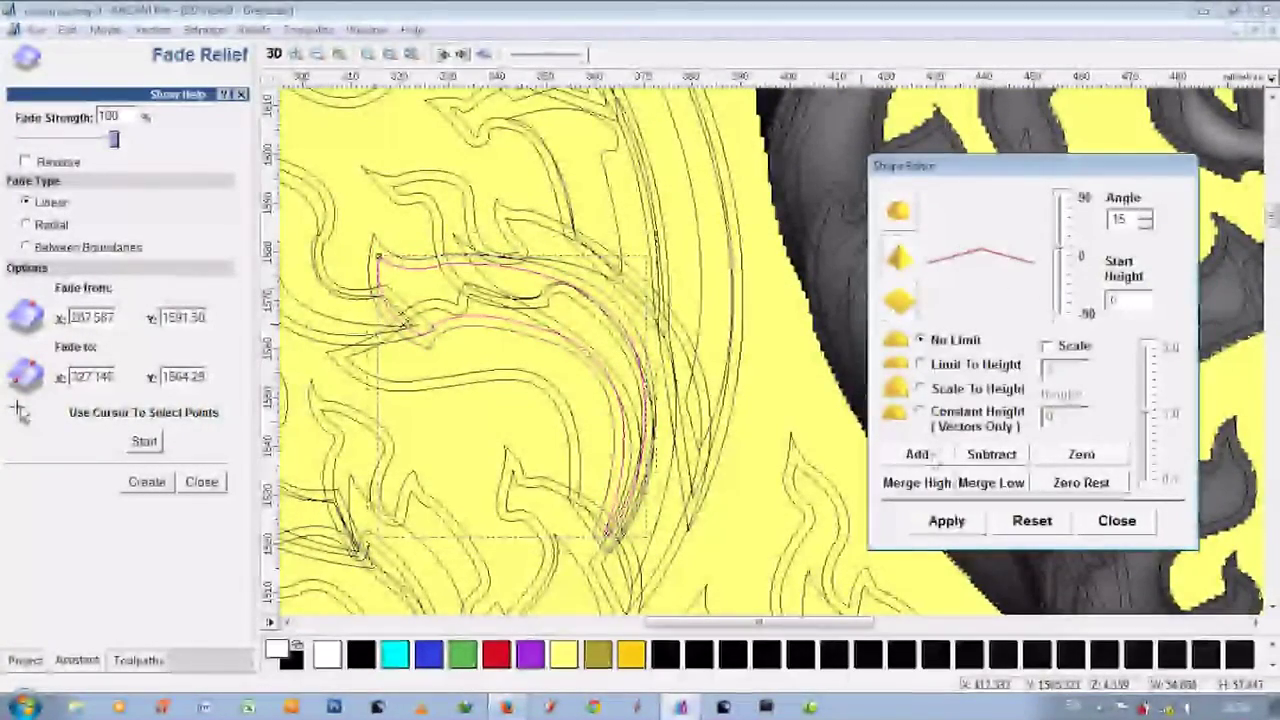
{"action": "left_click", "coordinate": [607, 549]}
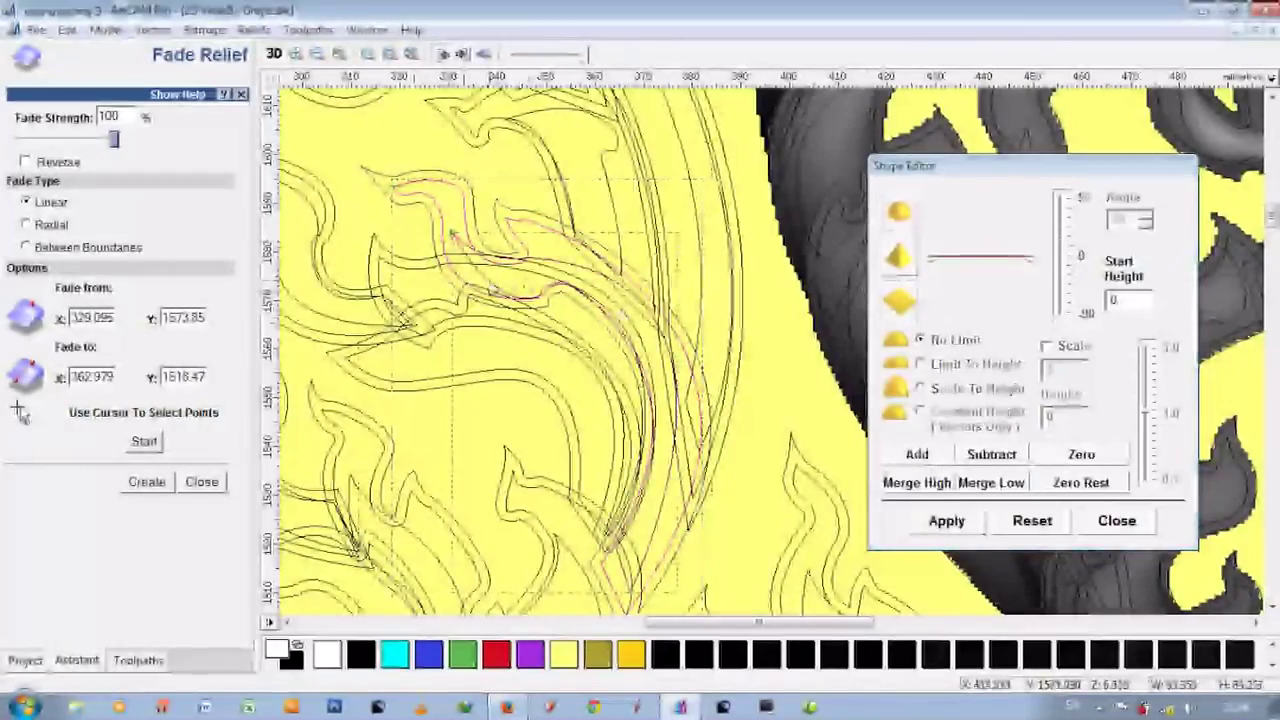
Give the next leaf a peaked profile, fade it toward X 365.661, Y 1501.86, and add it.
{"action": "left_click", "coordinate": [898, 257]}
{"action": "left_click", "coordinate": [273, 53]}
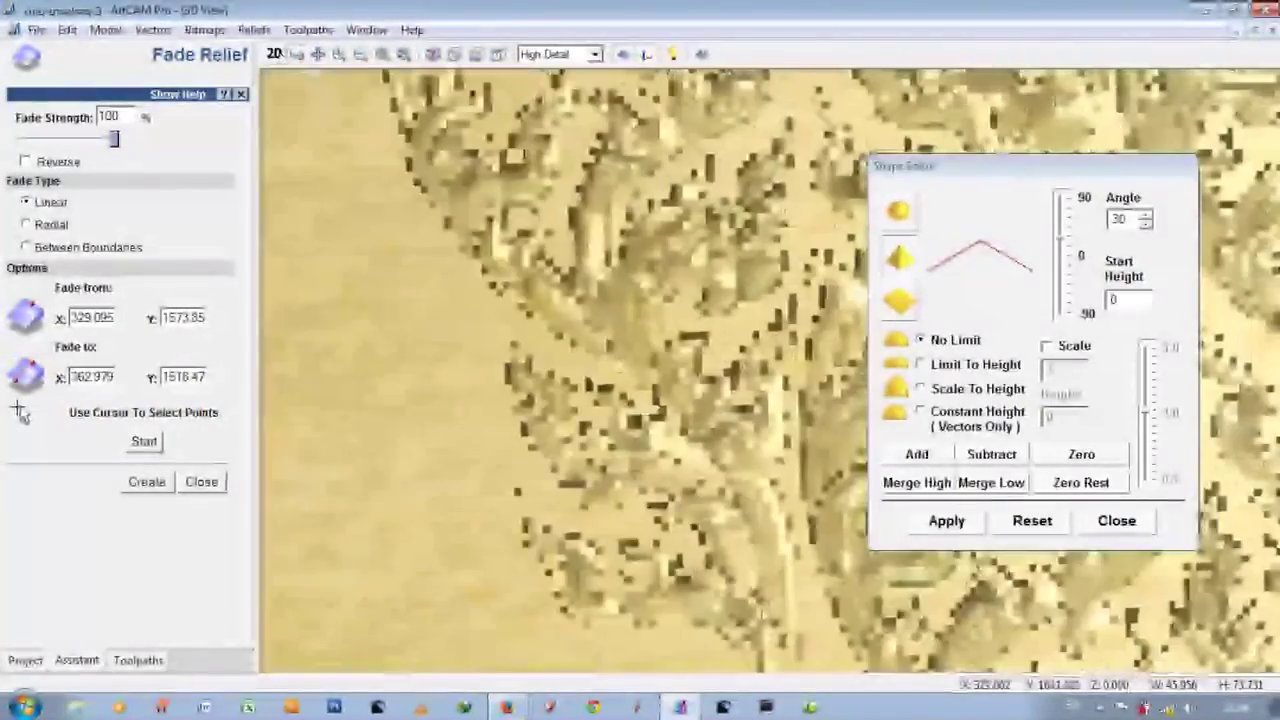
{"action": "scroll", "coordinate": [740, 440], "scroll_direction": "up", "scroll_amount": 3}
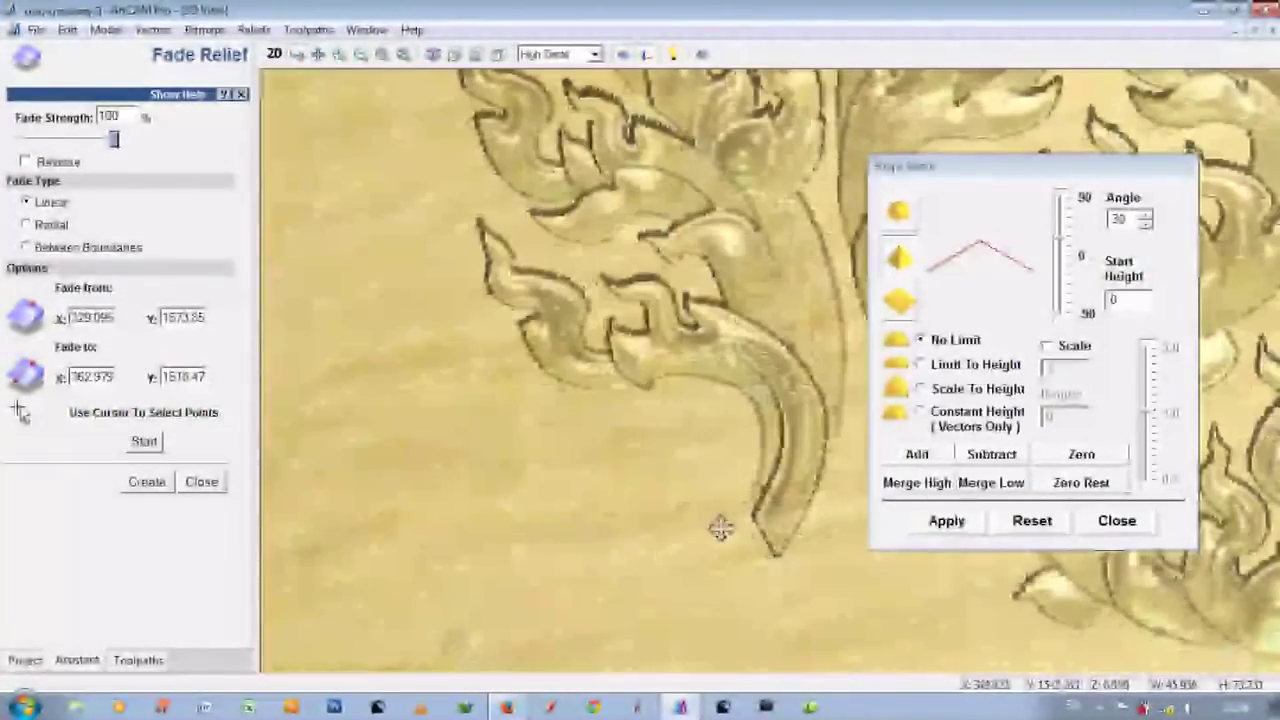
{"action": "left_click", "coordinate": [144, 441]}
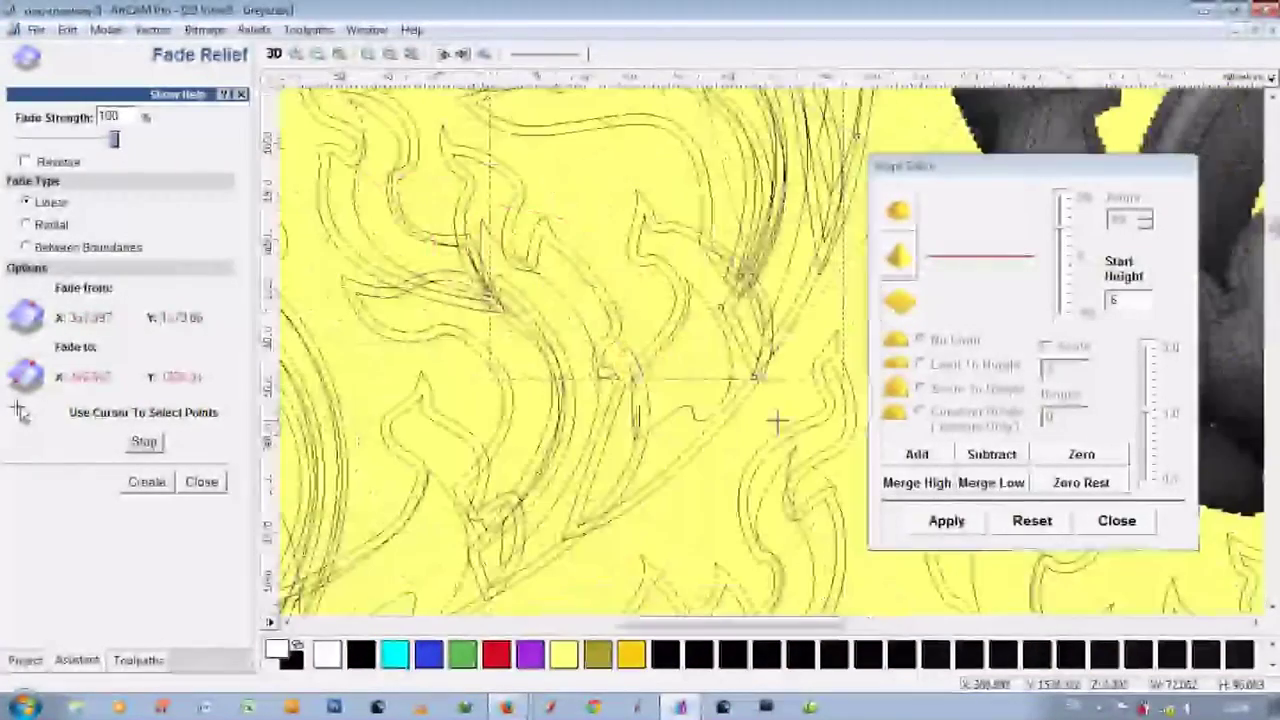
{"action": "scroll", "coordinate": [560, 350], "scroll_direction": "up", "scroll_amount": 2}
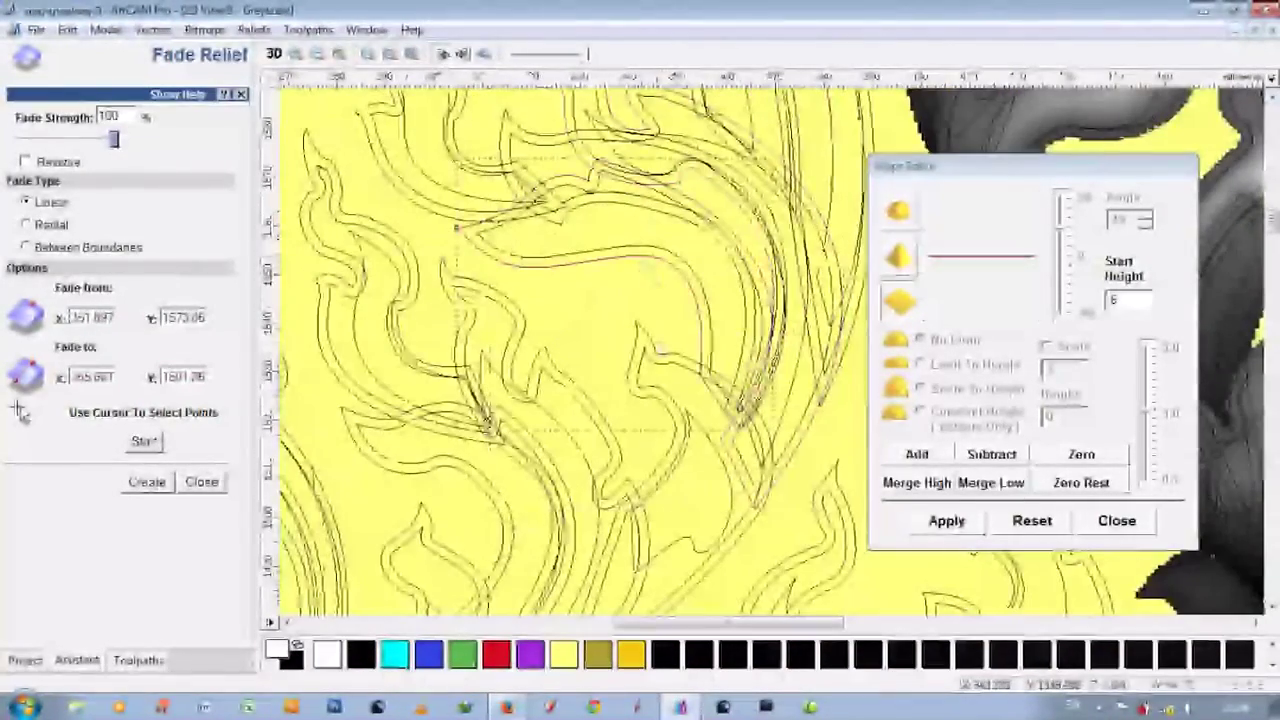
{"action": "left_click", "coordinate": [1125, 300]}
{"action": "left_click", "coordinate": [916, 455]}
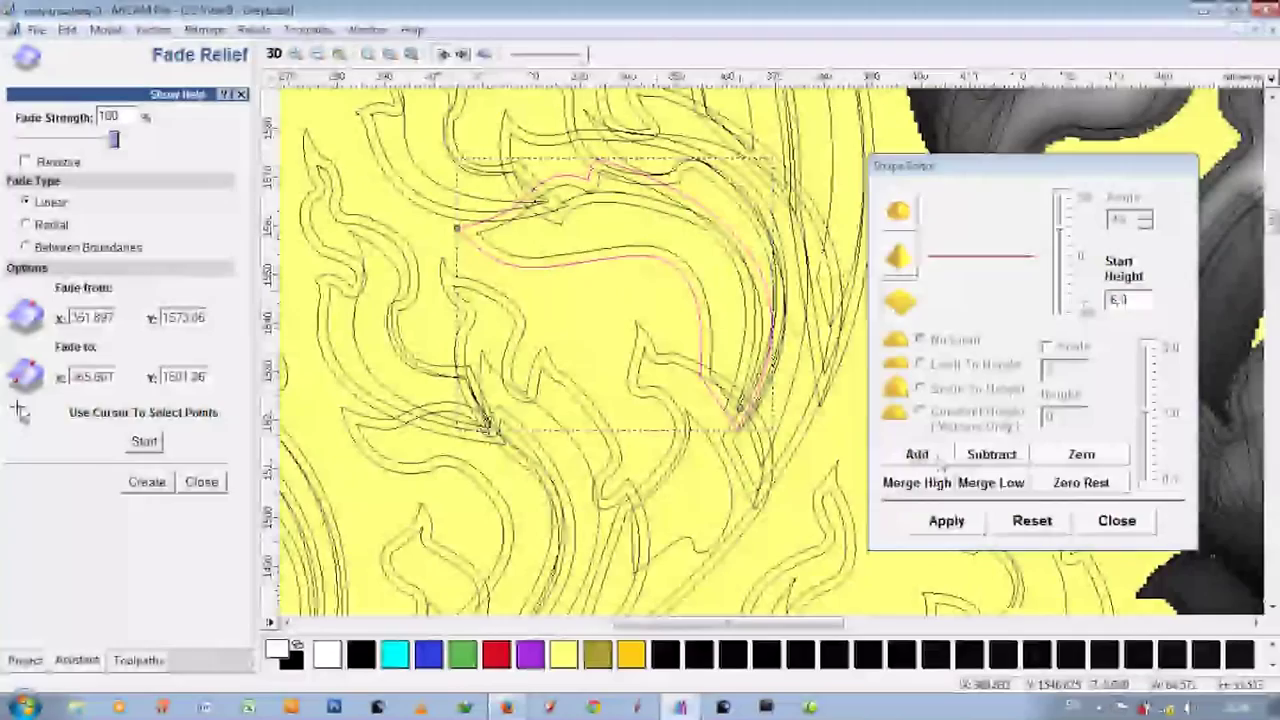
{"action": "left_click", "coordinate": [273, 54]}
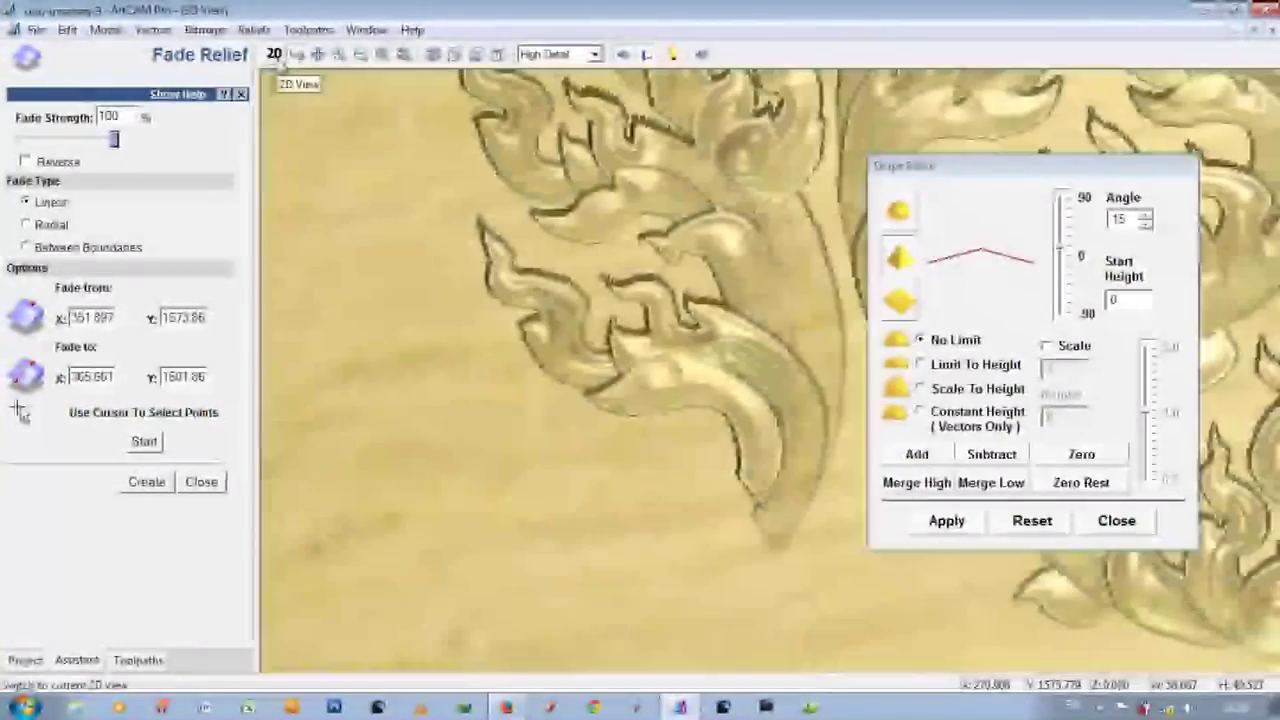
{"action": "left_click", "coordinate": [274, 54]}
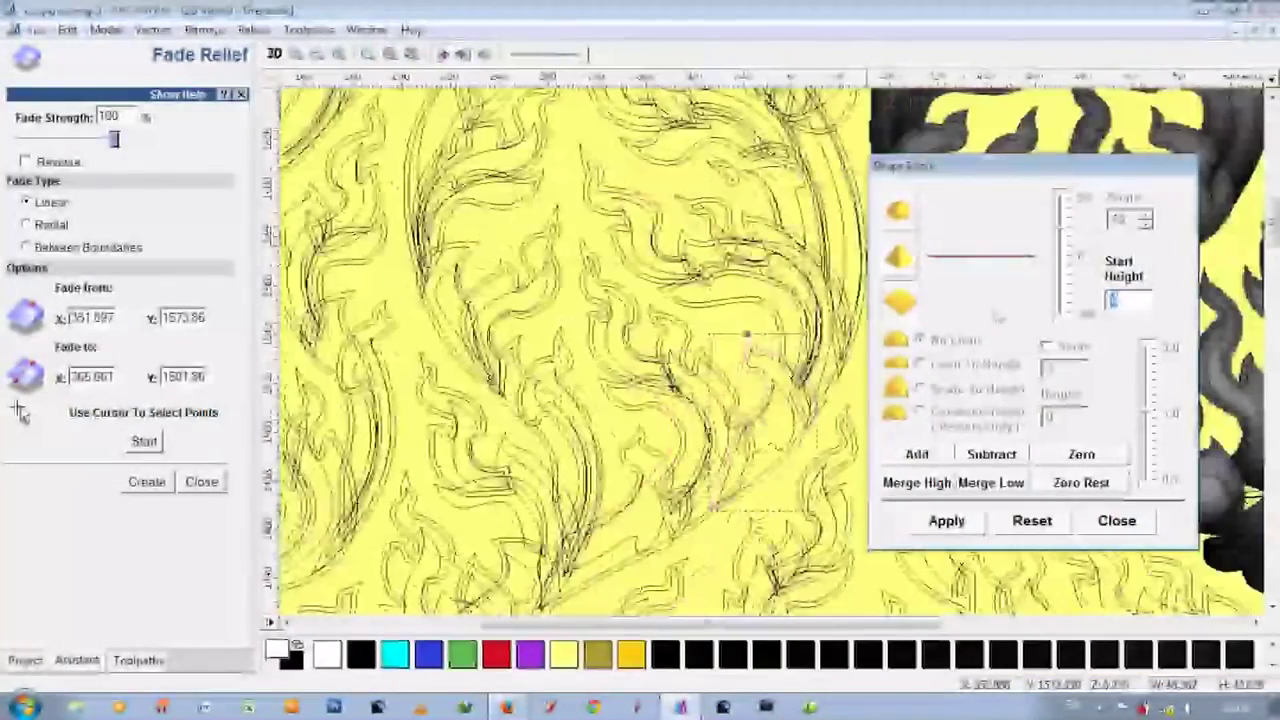
Select the larger mid-panel leaf outline and lower its profile angle to 30.
{"action": "left_click", "coordinate": [793, 415]}
{"action": "left_click", "coordinate": [748, 338]}
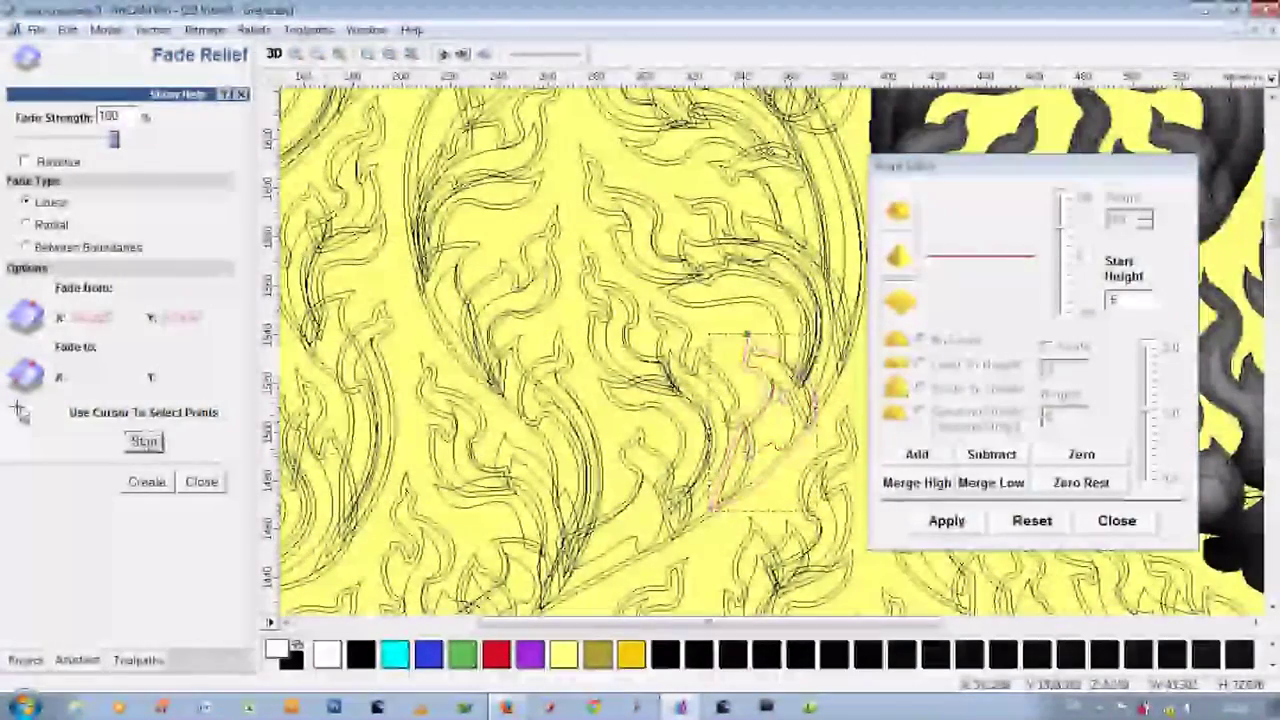
{"action": "key", "text": "F3"}
{"action": "scroll", "coordinate": [423, 383], "scroll_direction": "up", "scroll_amount": 3}
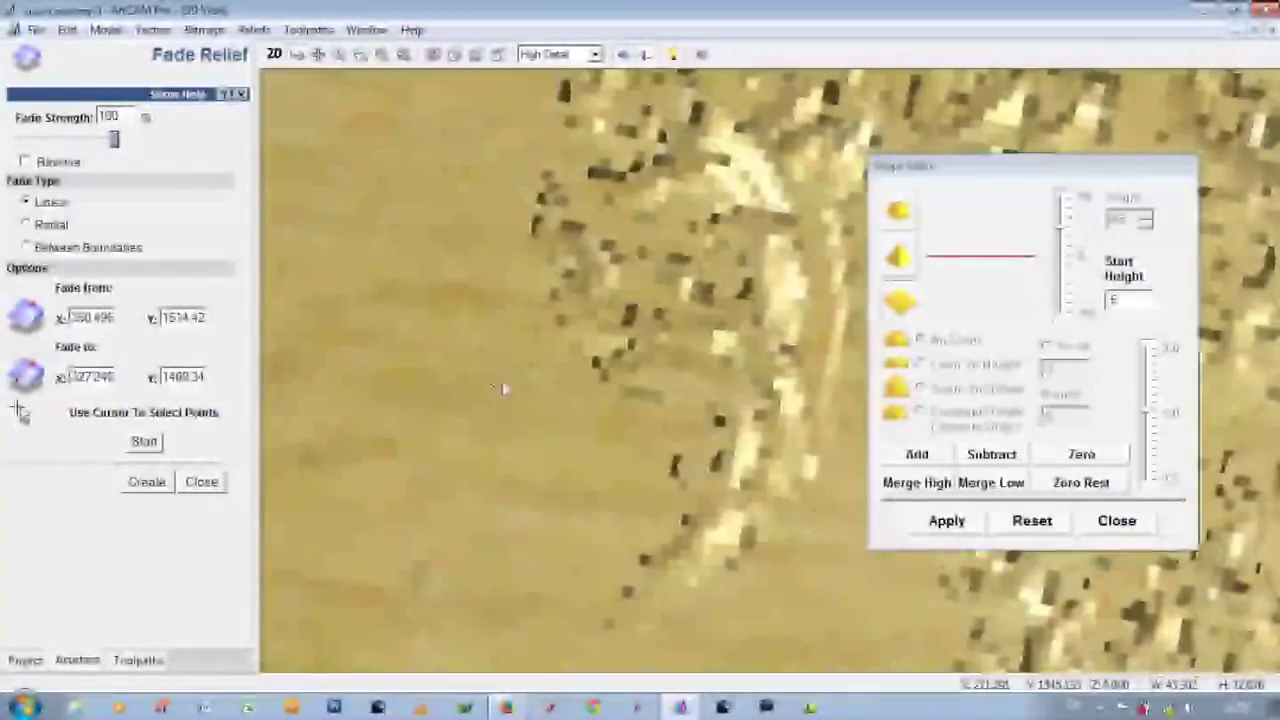
{"action": "left_click", "coordinate": [275, 55]}
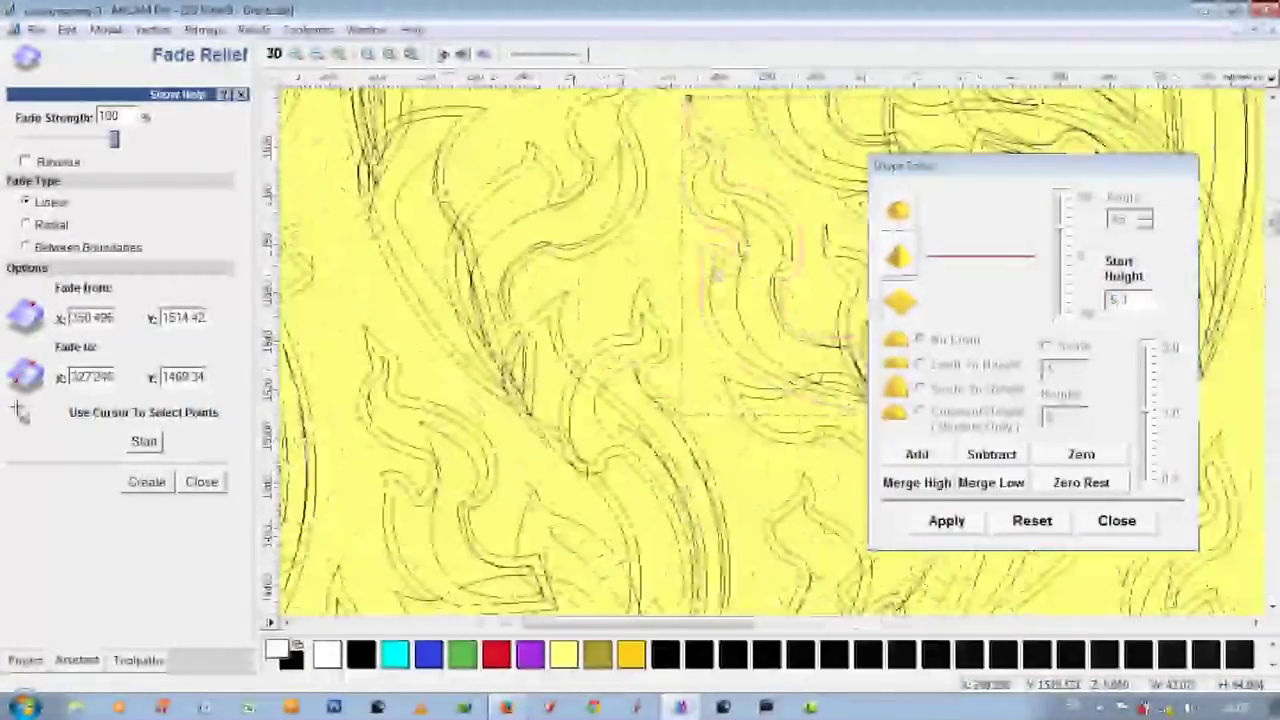
{"action": "scroll", "coordinate": [665, 388], "scroll_direction": "up", "scroll_amount": 2}
{"action": "left_click", "coordinate": [615, 262]}
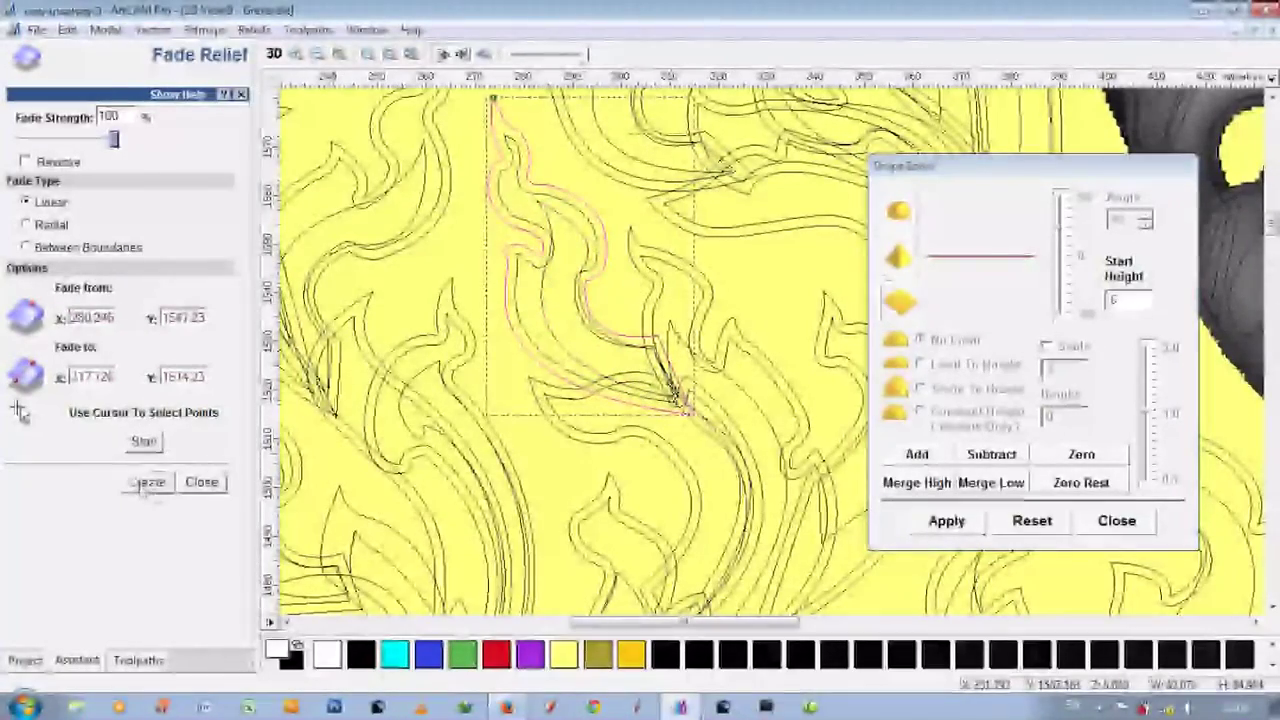
{"action": "scroll", "coordinate": [840, 430], "scroll_direction": "down", "scroll_amount": 2}
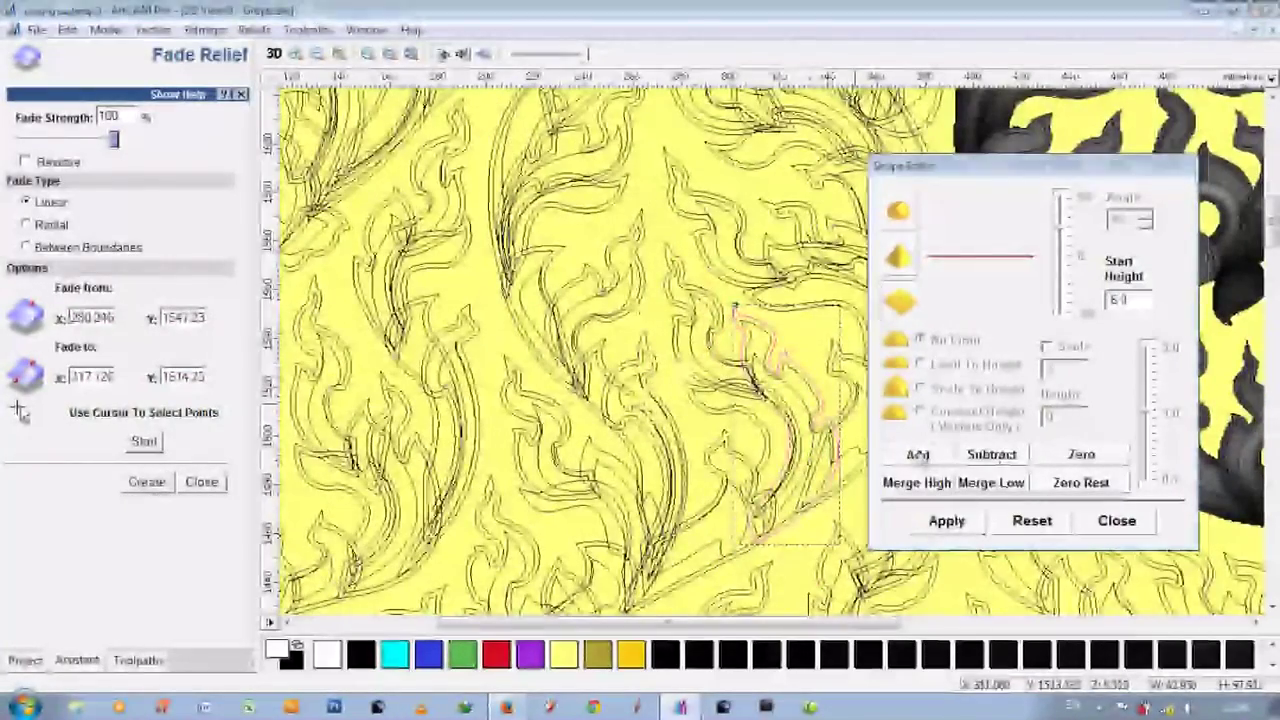
{"action": "scroll", "coordinate": [735, 305], "scroll_direction": "down", "scroll_amount": 1}
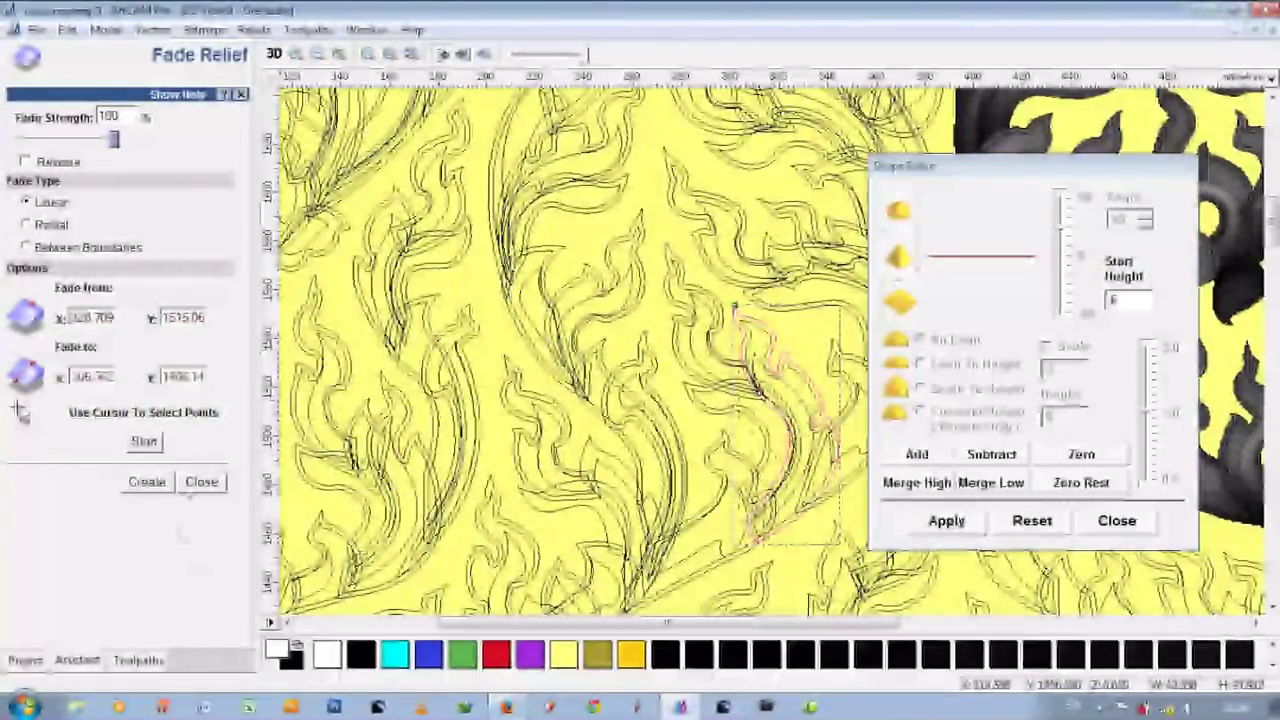
{"action": "left_click", "coordinate": [274, 54]}
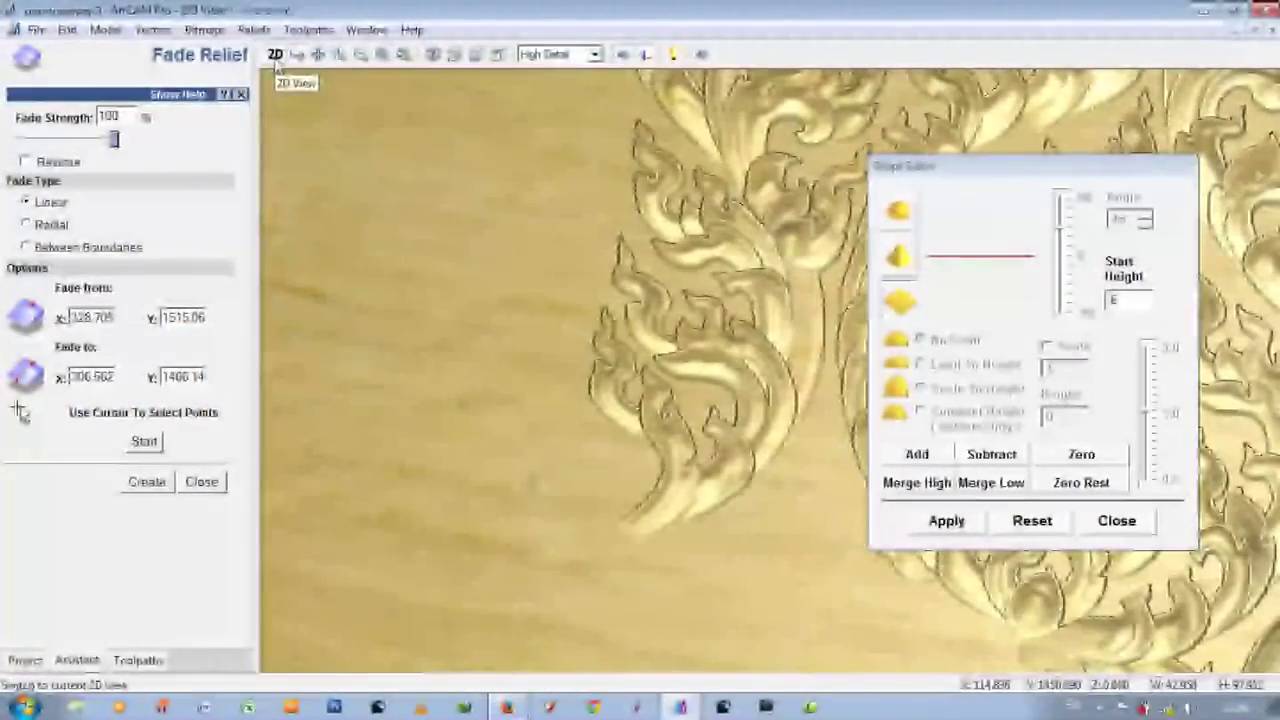
{"action": "left_click", "coordinate": [274, 54]}
Fade the leaf from X 304.432, Y 1464.56 to X 251.159, Y 1422.63 and inspect it in 3D.
{"action": "scroll", "coordinate": [700, 330], "scroll_direction": "up", "scroll_amount": 1}
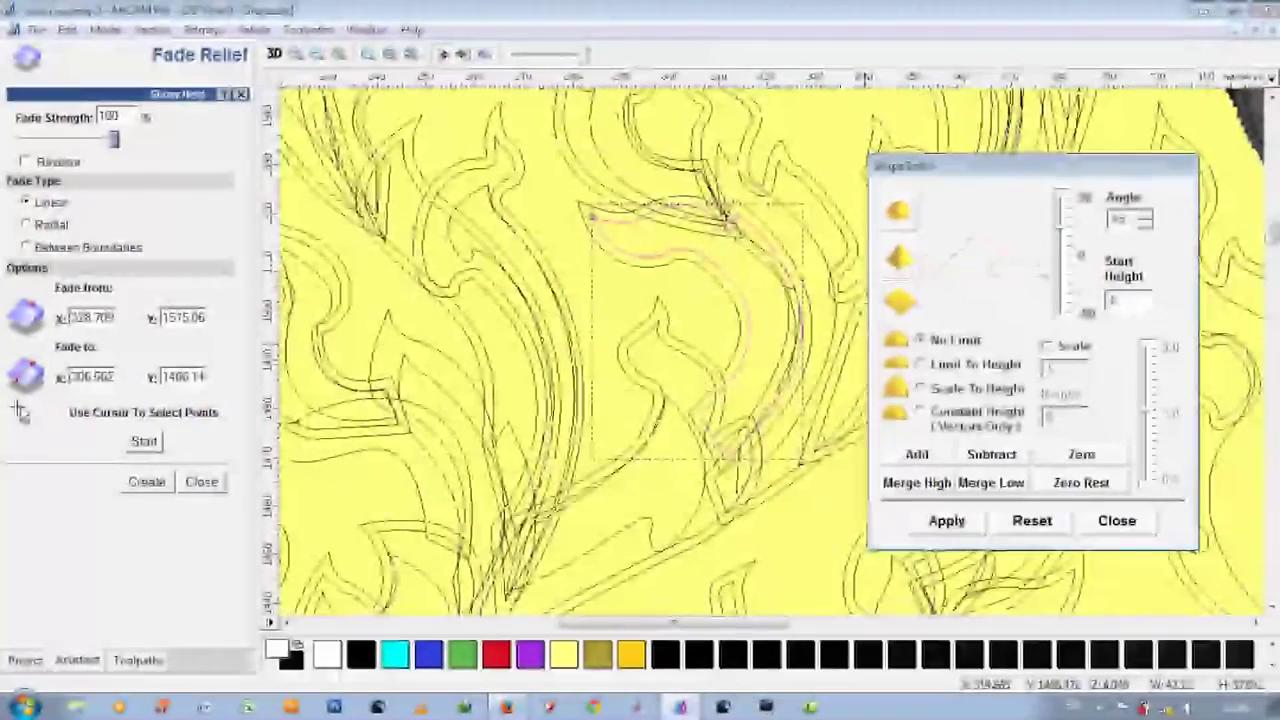
{"action": "scroll", "coordinate": [700, 330], "scroll_direction": "down", "scroll_amount": 1}
{"action": "left_click", "coordinate": [688, 412]}
{"action": "scroll", "coordinate": [711, 347], "scroll_direction": "down", "scroll_amount": 2}
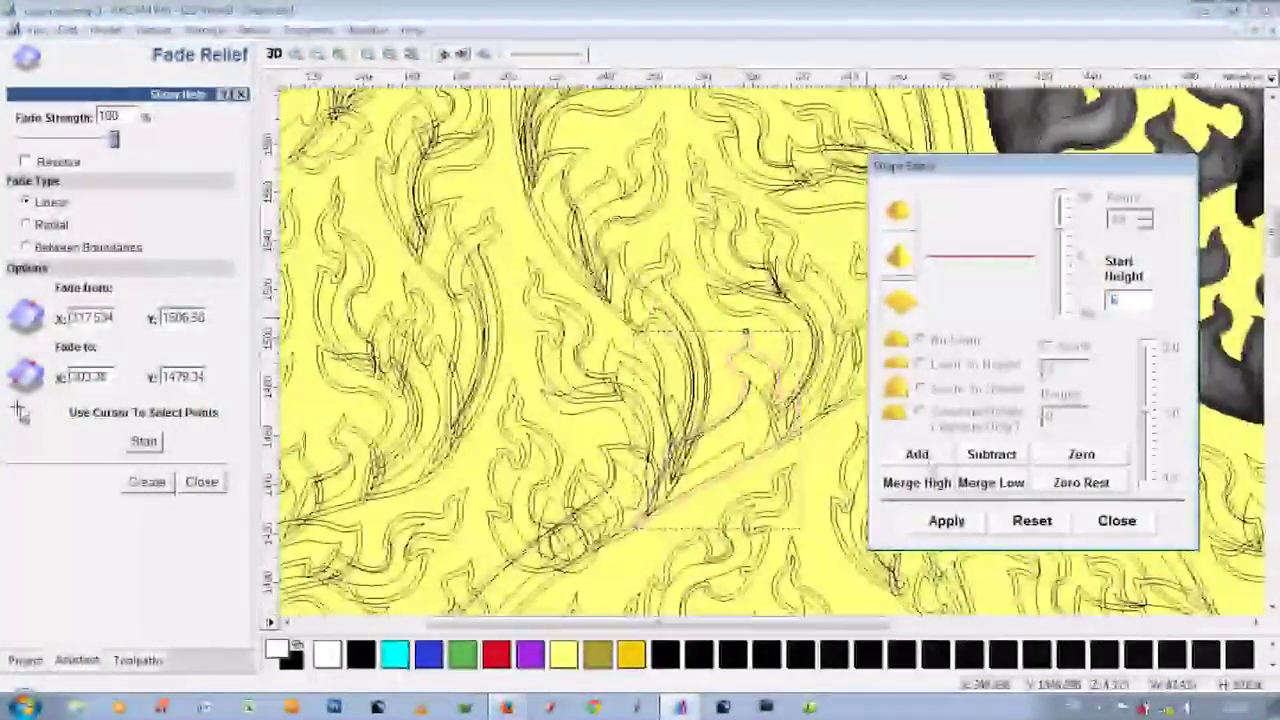
{"action": "left_click", "coordinate": [748, 383]}
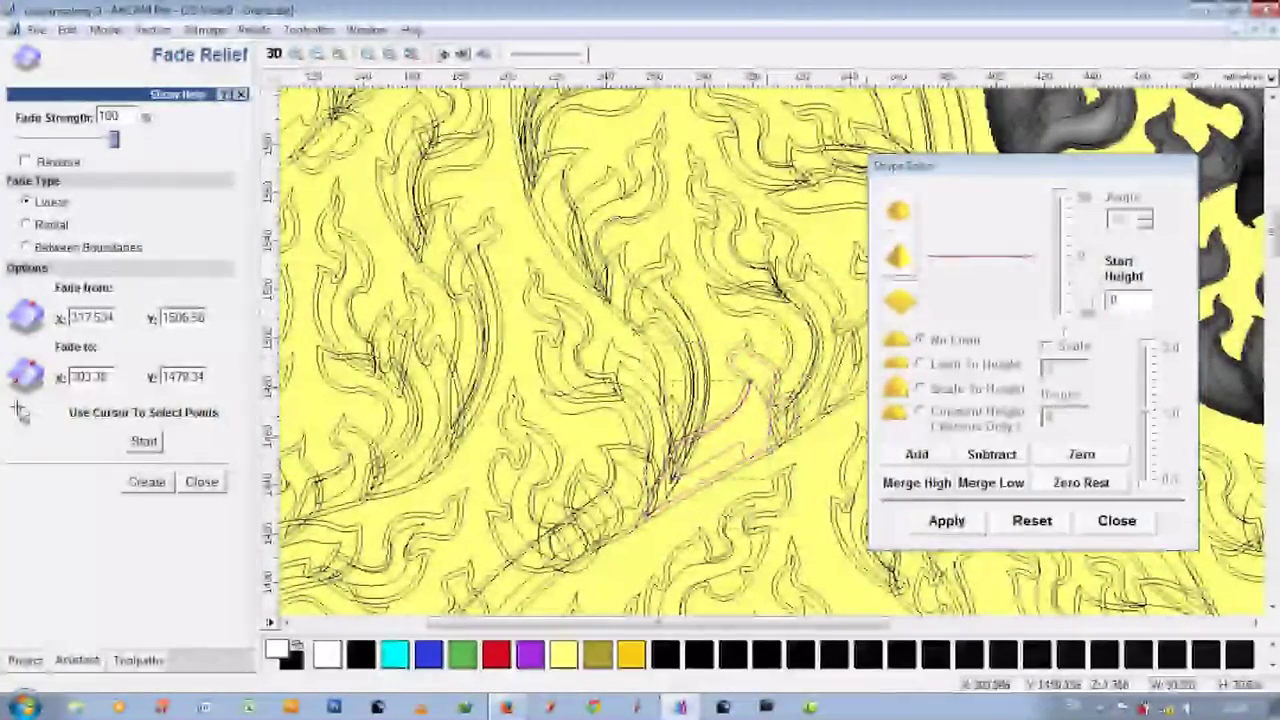
{"action": "left_click", "coordinate": [745, 332]}
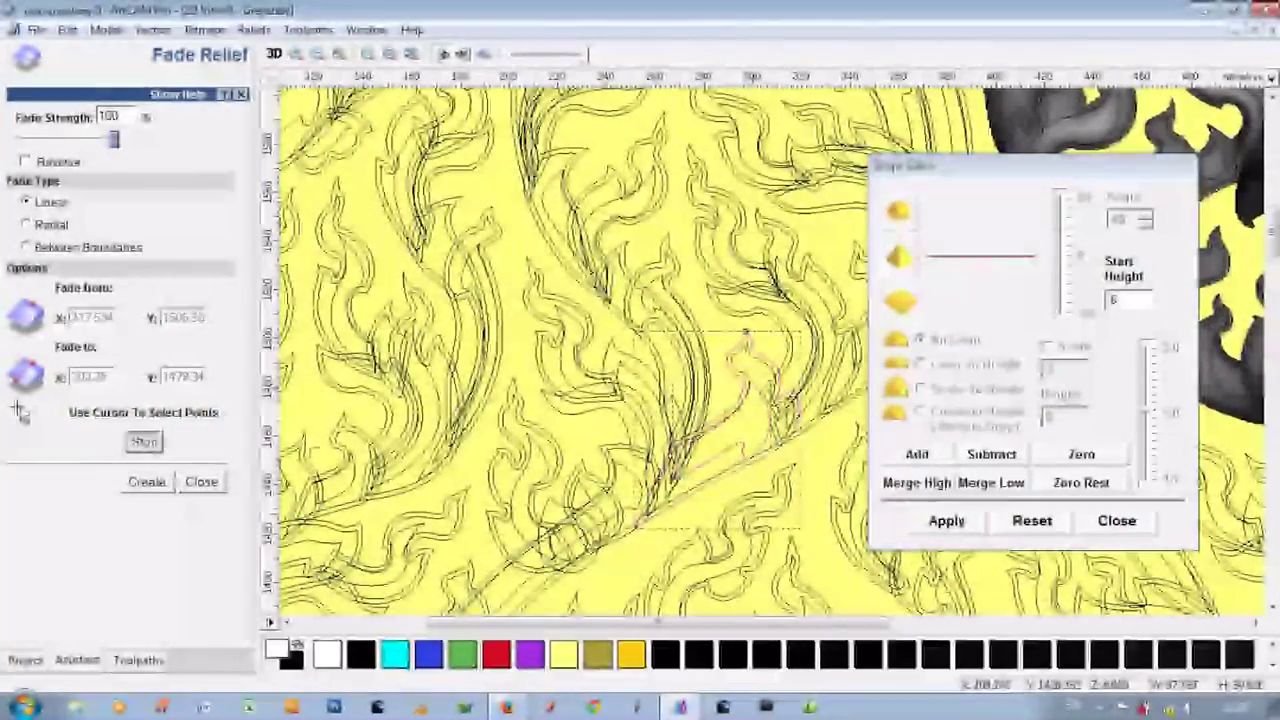
{"action": "left_click", "coordinate": [146, 481]}
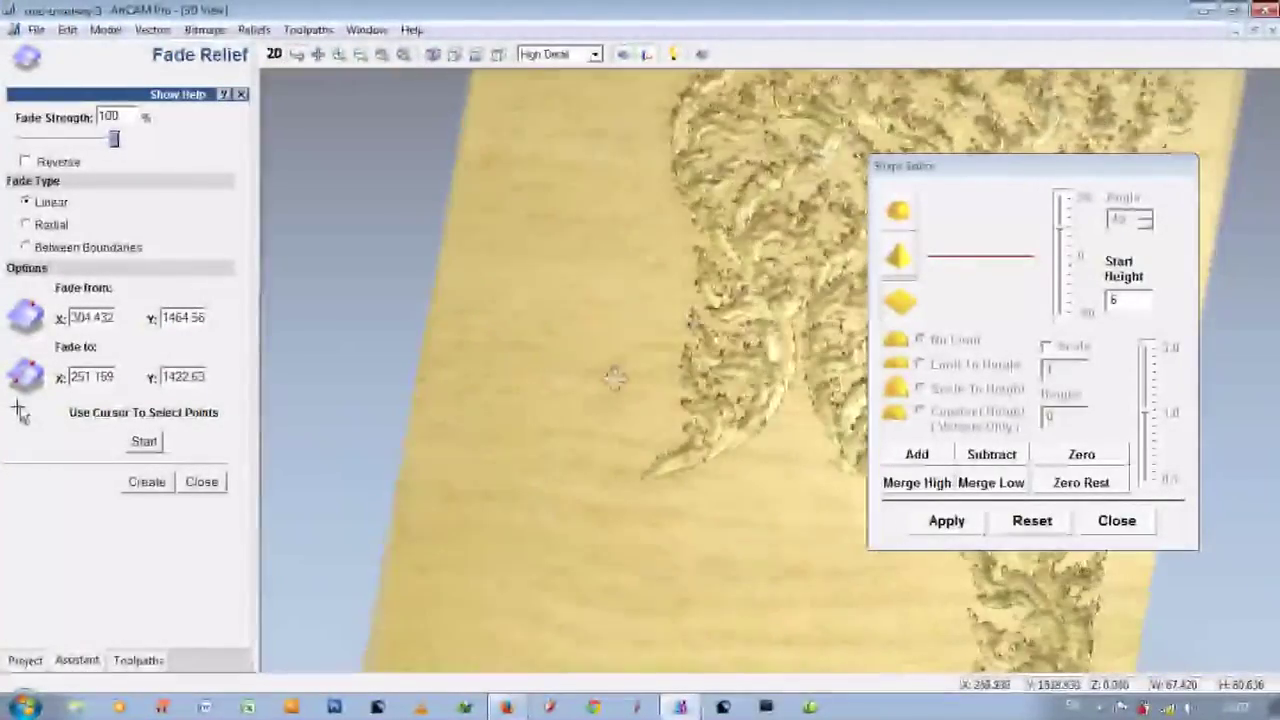
{"action": "left_click_drag", "start_coordinate": [615, 378], "coordinate": [634, 443]}
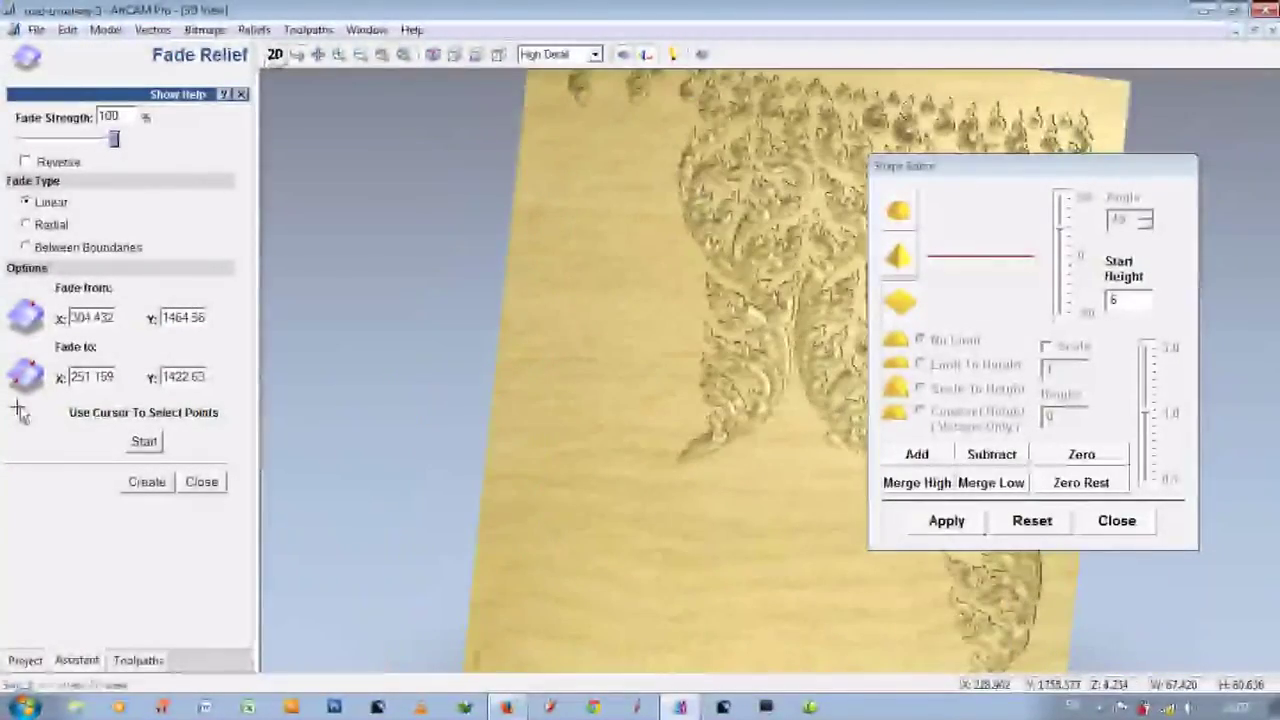
{"action": "key", "text": "F2"}
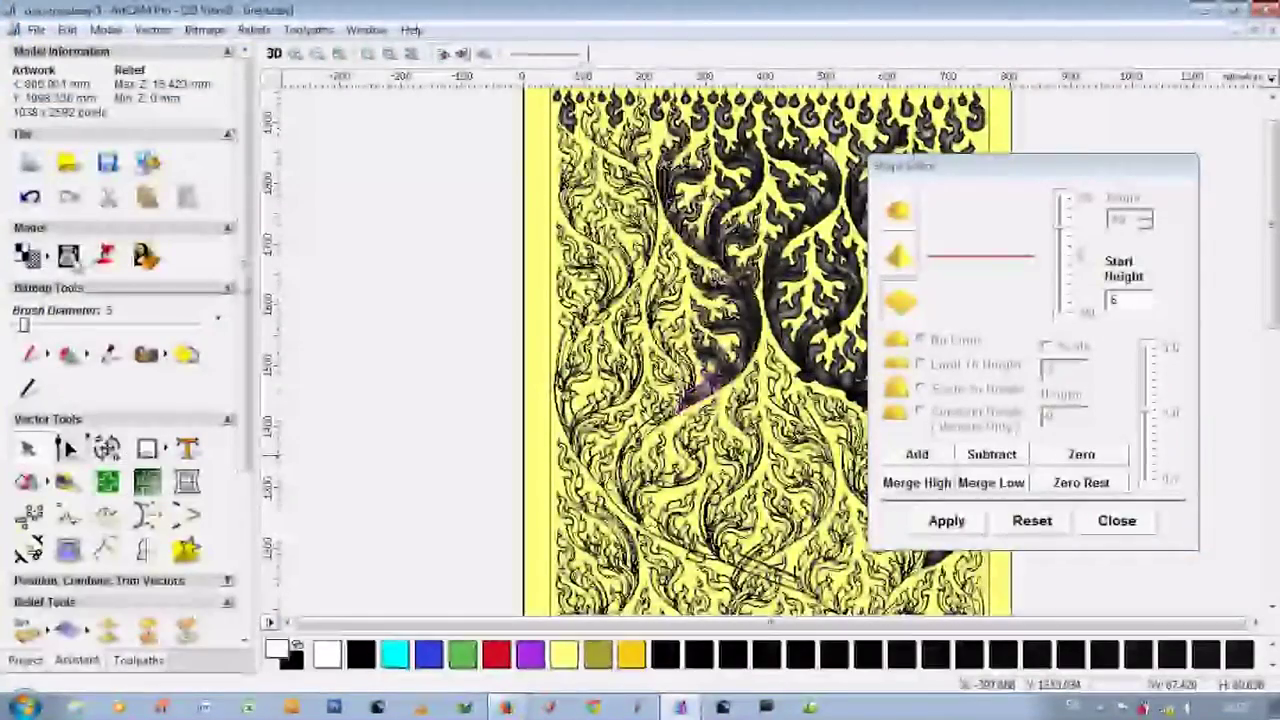
Zoom into the top-left flames, select the inner flame vector, and begin editing its start height.
{"action": "scroll", "coordinate": [621, 100], "scroll_direction": "up", "scroll_amount": 3}
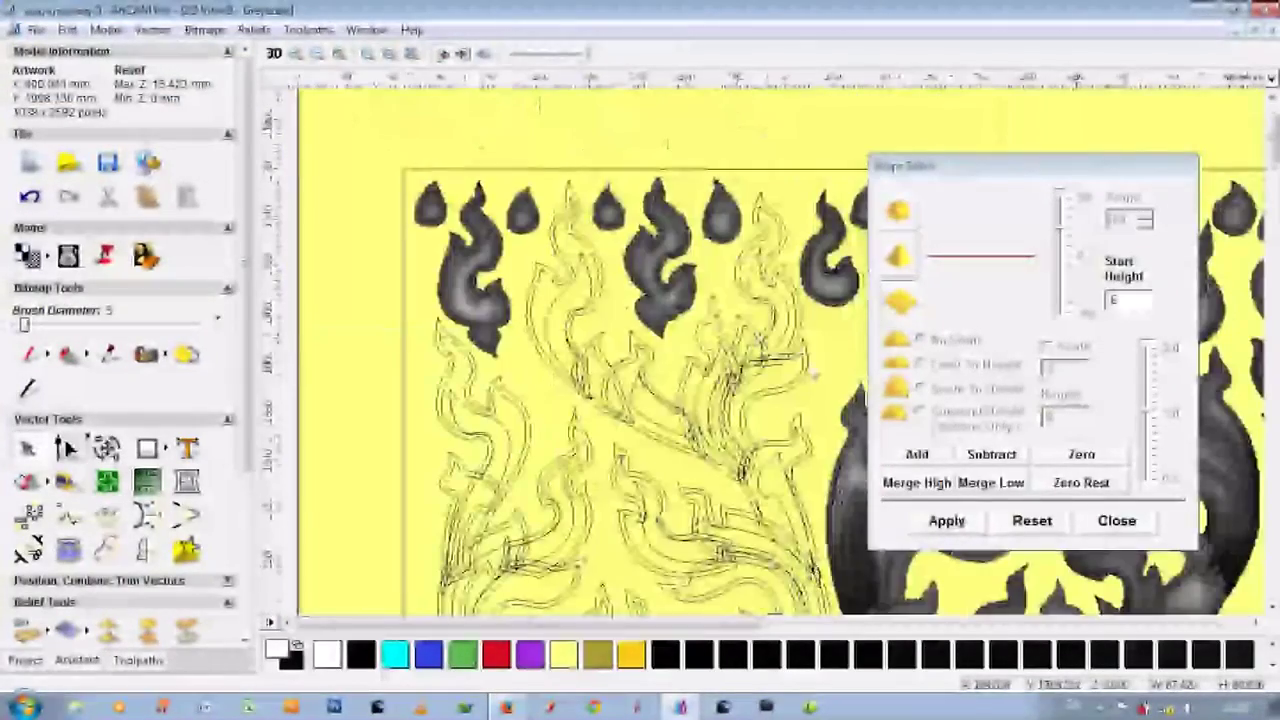
{"action": "scroll", "coordinate": [815, 375], "scroll_direction": "up", "scroll_amount": 2}
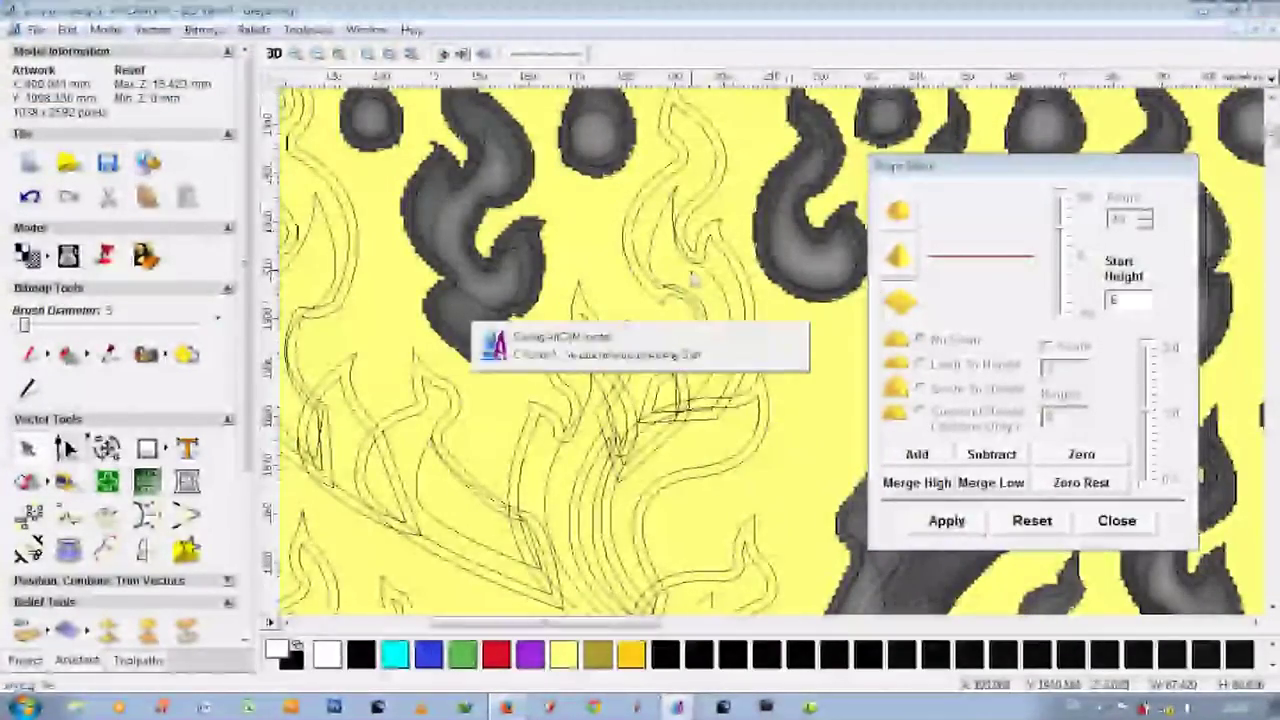
{"action": "left_click", "coordinate": [290, 622]}
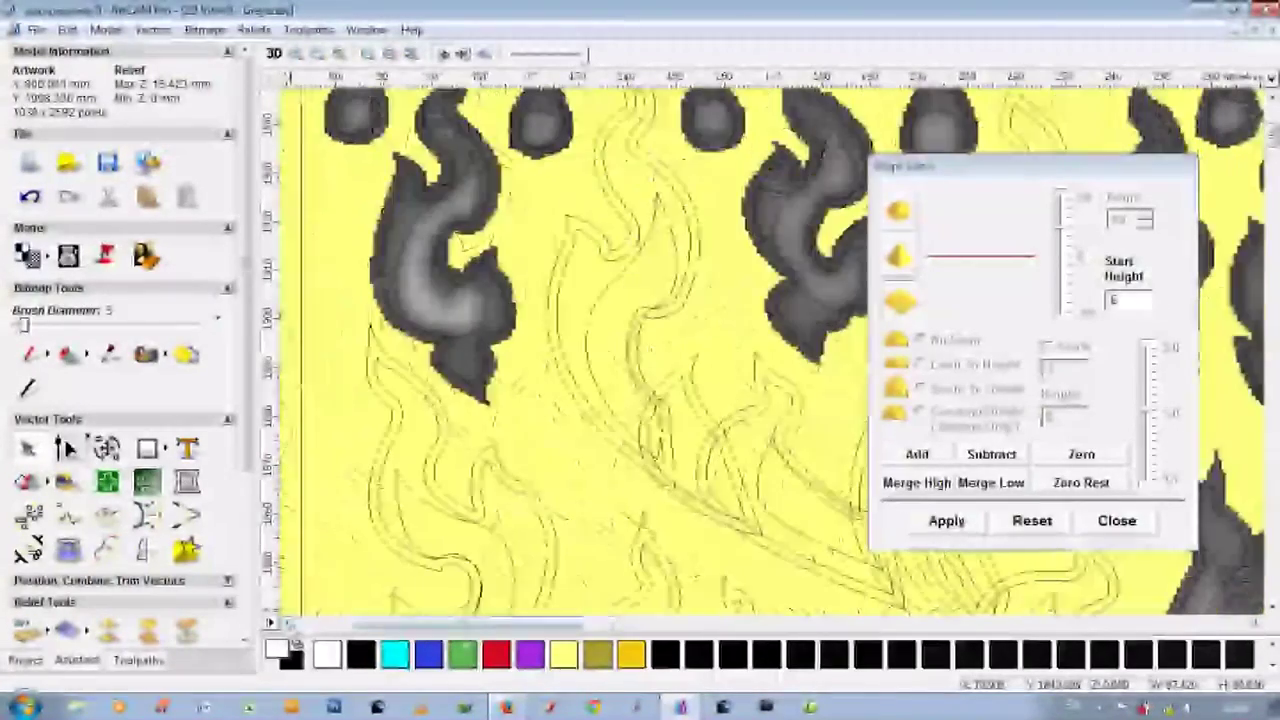
{"action": "left_click", "coordinate": [372, 340]}
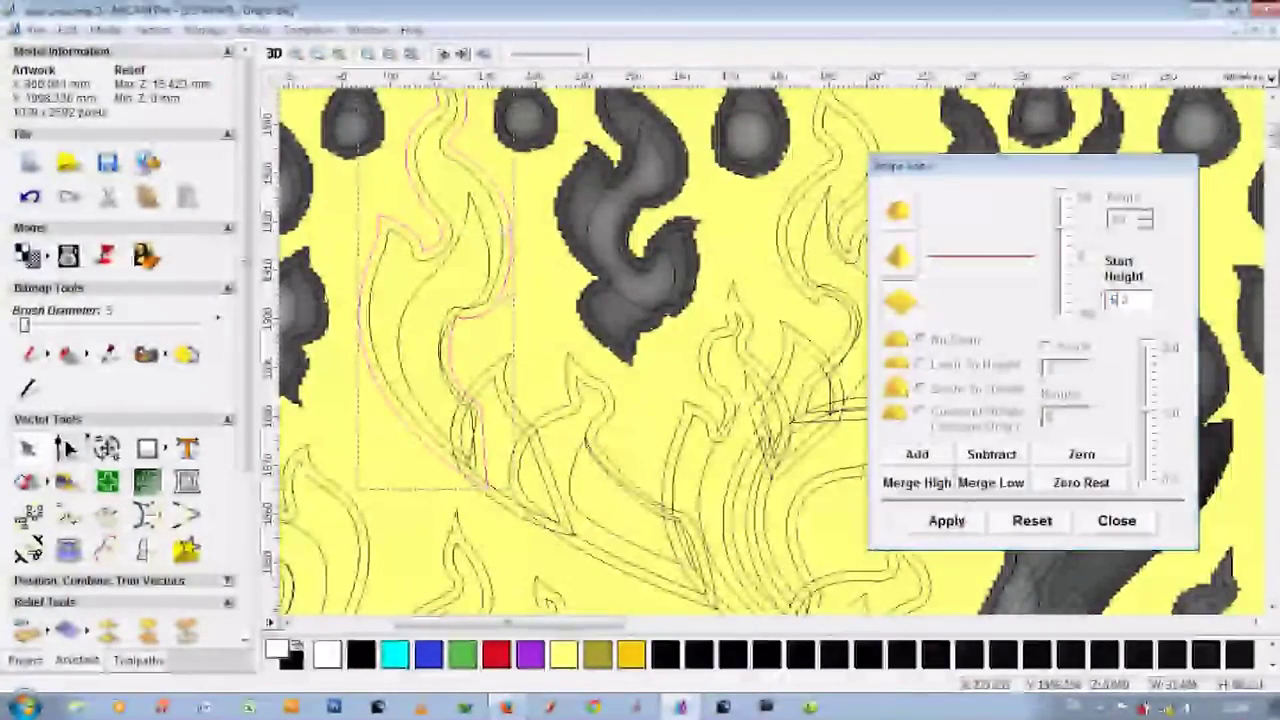
{"action": "left_click", "coordinate": [455, 300]}
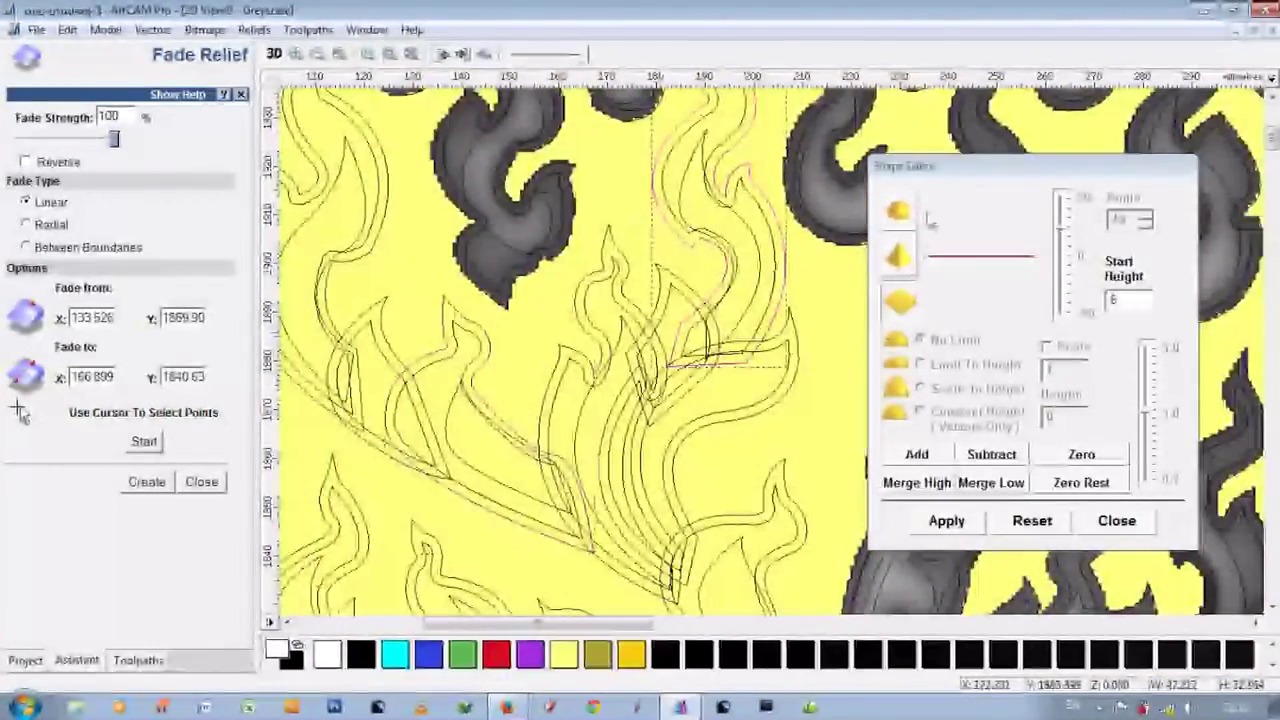
{"action": "left_click", "coordinate": [1112, 300]}
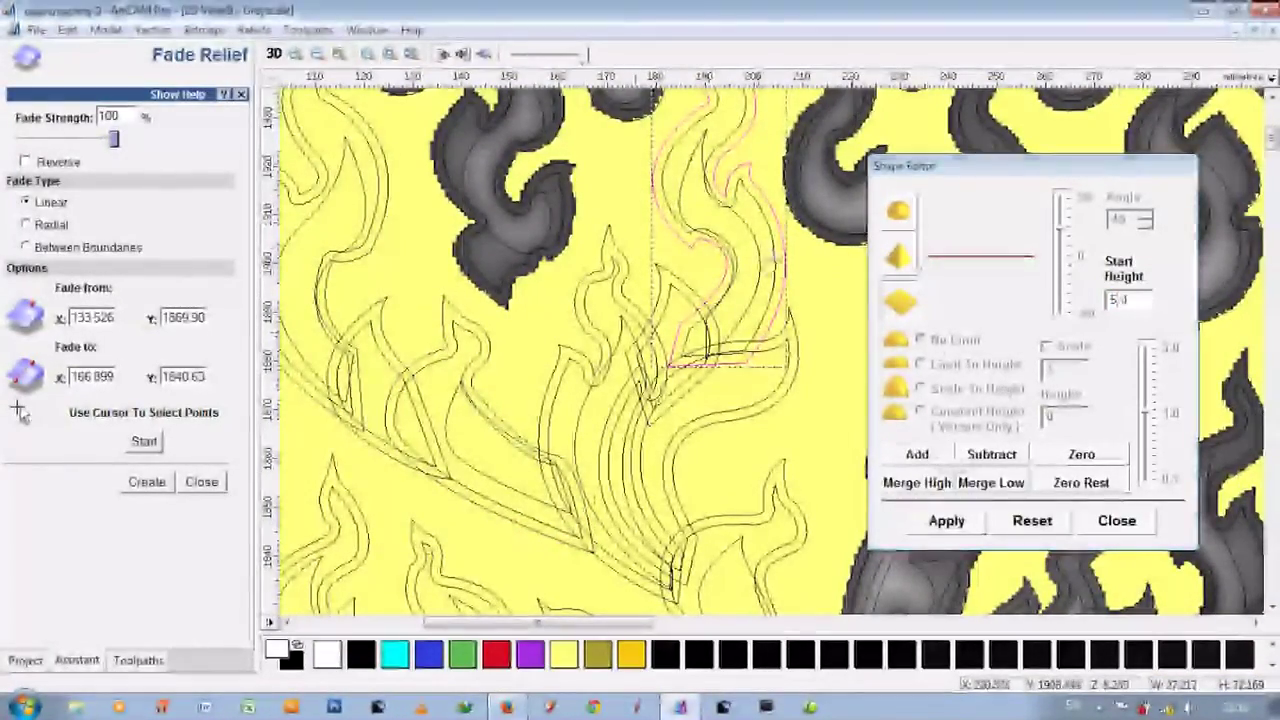
Give another upper-left flame vector a start height of 5 and check it in 3D.
{"action": "left_click", "coordinate": [722, 240]}
{"action": "left_click", "coordinate": [144, 441]}
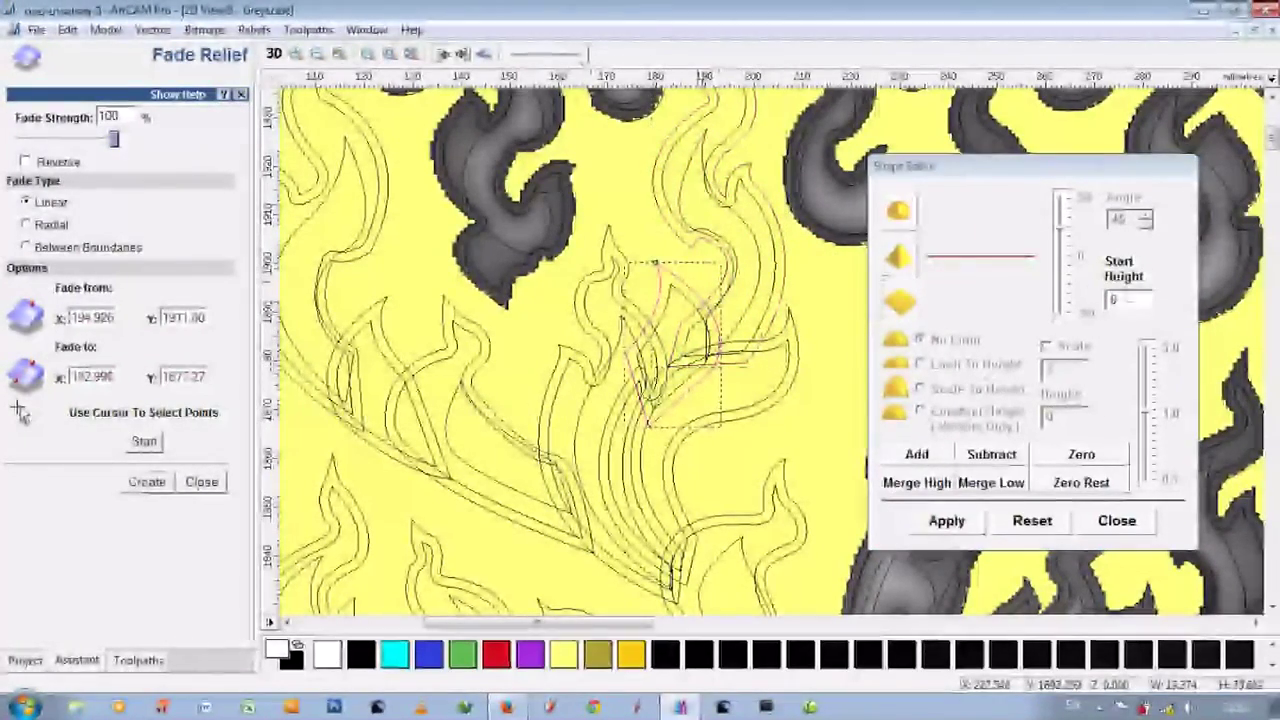
{"action": "left_click", "coordinate": [1112, 300]}
{"action": "left_click", "coordinate": [940, 454]}
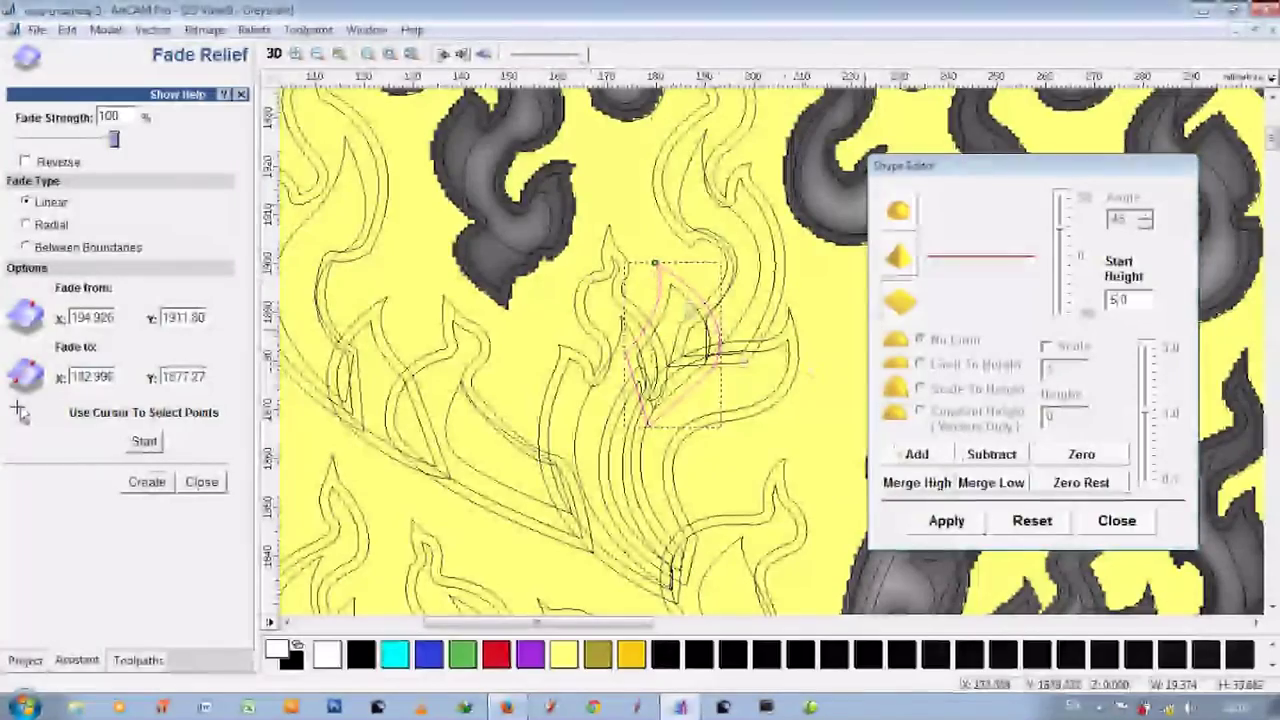
{"action": "key", "text": "F3"}
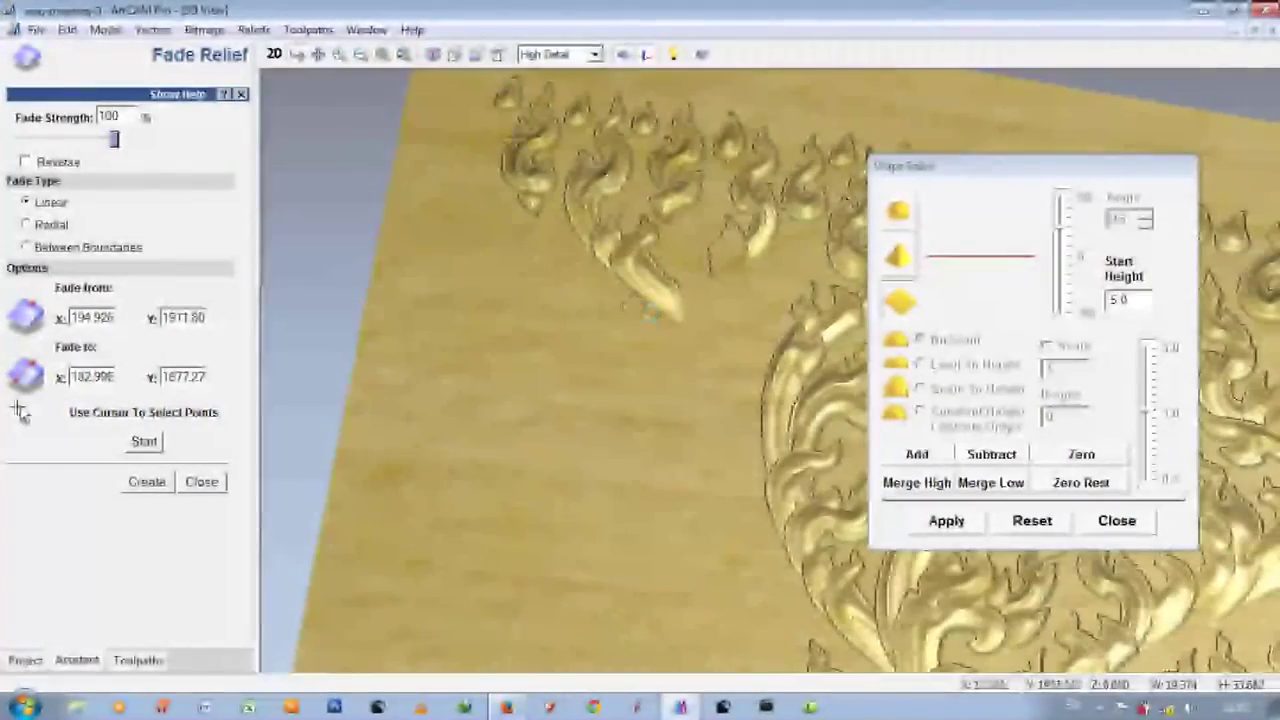
{"action": "scroll", "coordinate": [650, 314], "scroll_direction": "up", "scroll_amount": 3}
{"action": "key", "text": "F2"}
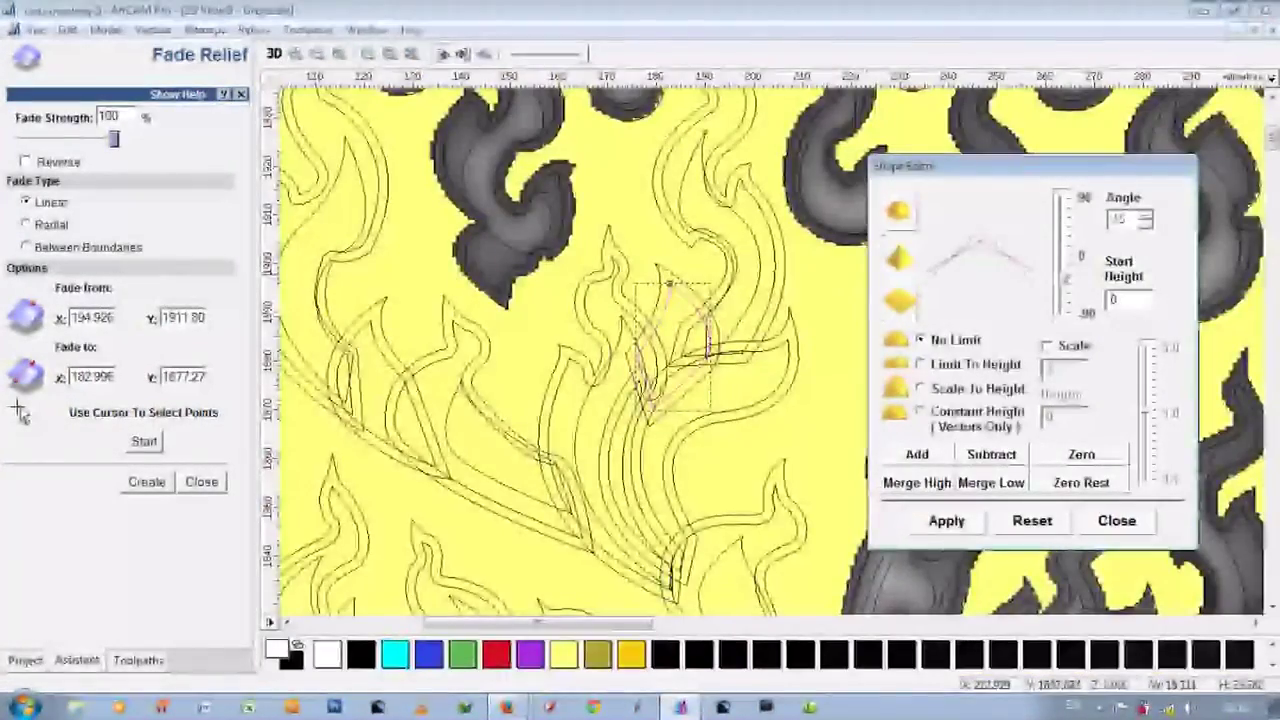
Select the overlapping flame vector and create its faded relief.
{"action": "left_click", "coordinate": [560, 420]}
{"action": "type", "text": "6"}
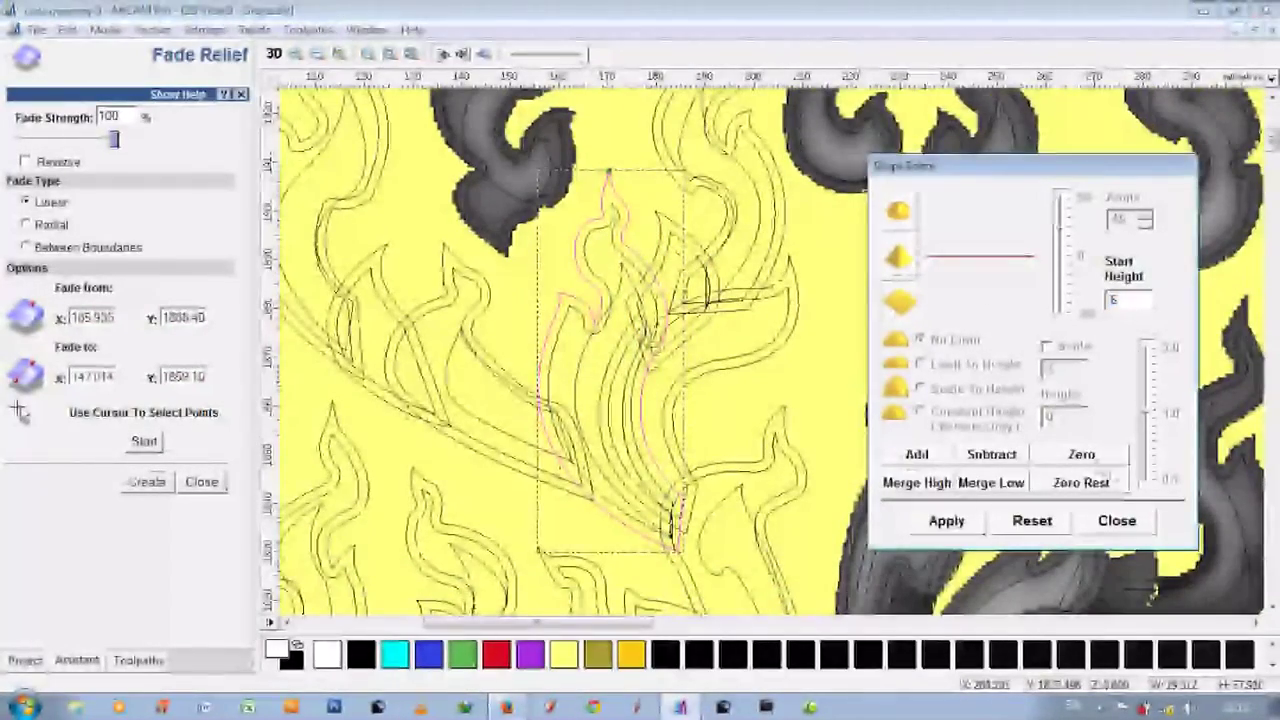
{"action": "left_click", "coordinate": [621, 304]}
{"action": "left_click", "coordinate": [597, 346]}
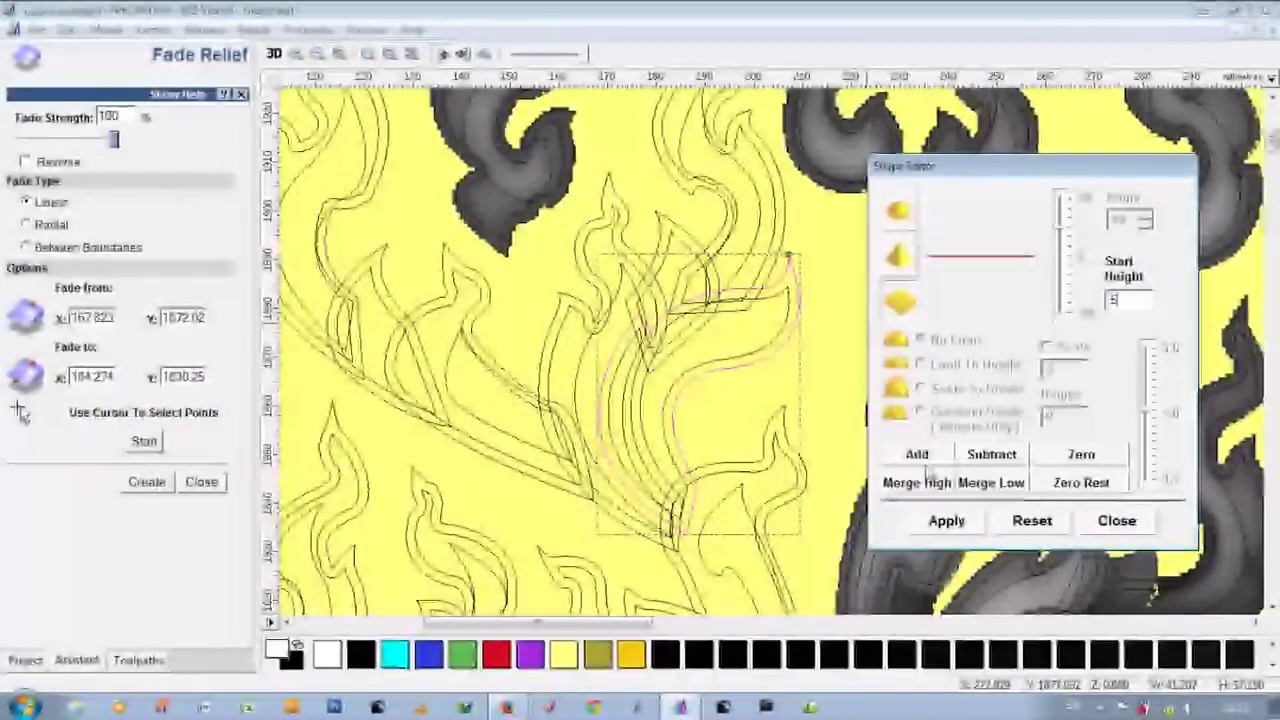
{"action": "left_click", "coordinate": [675, 519]}
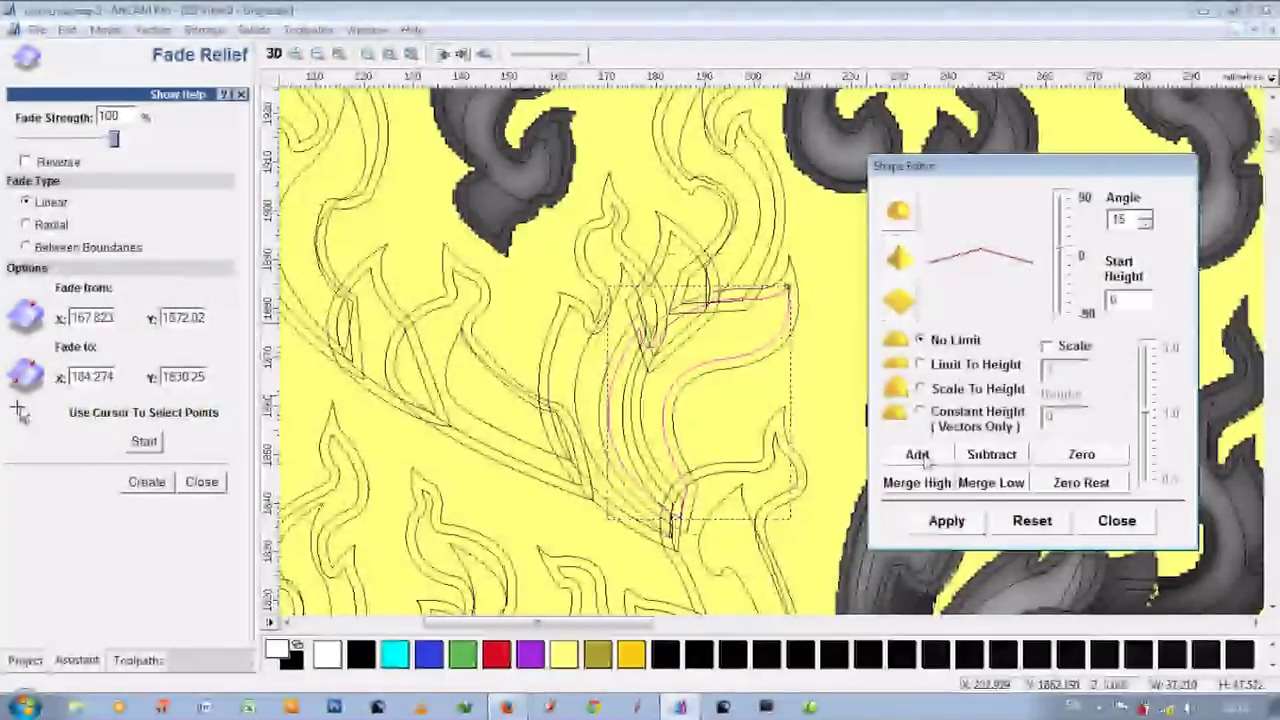
{"action": "left_click", "coordinate": [672, 522]}
{"action": "left_click", "coordinate": [160, 483]}
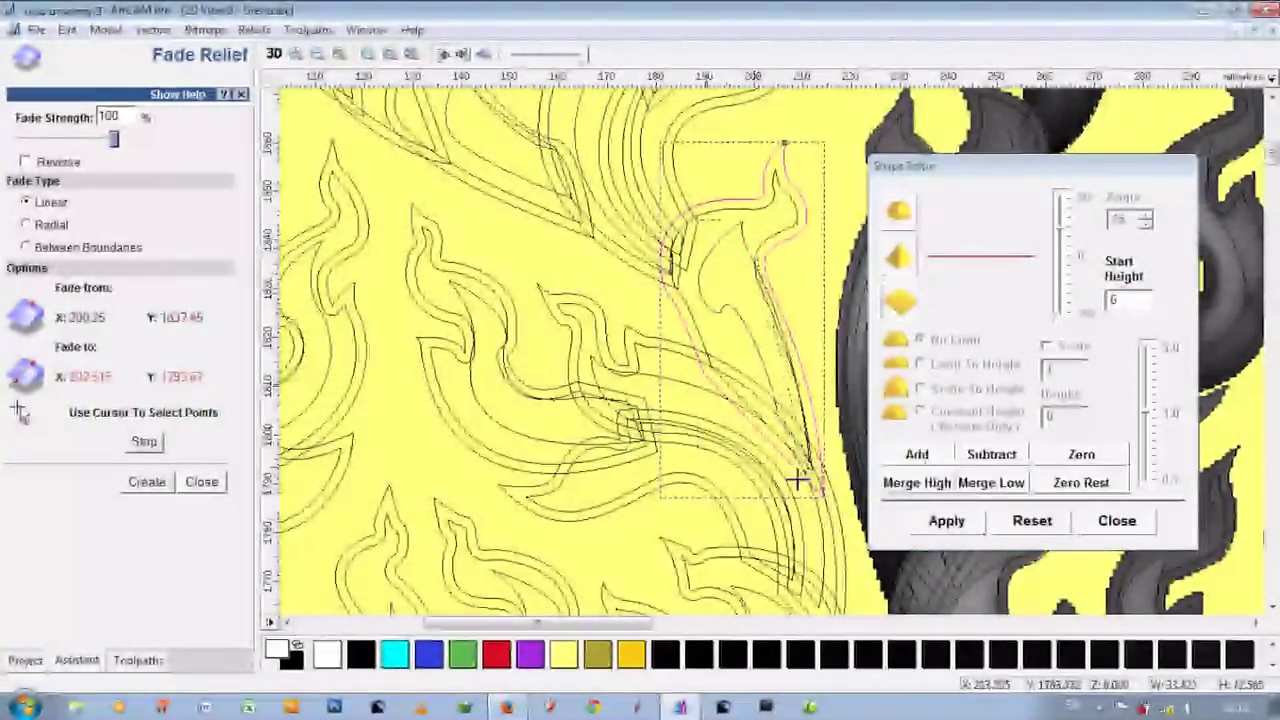
Inspect the newly faded upper-left leaves in the 3D relief, selecting the drop shape.
{"action": "key", "text": "F3"}
{"action": "scroll", "coordinate": [643, 486], "scroll_direction": "up", "scroll_amount": 5}
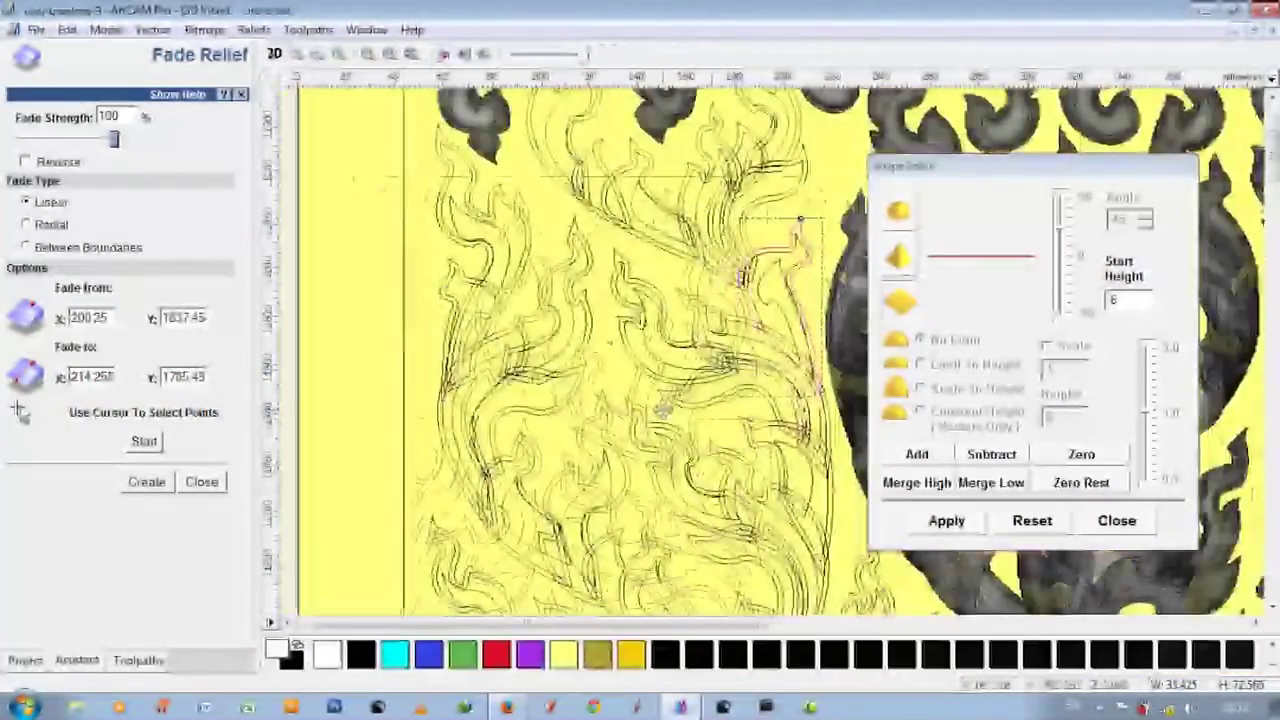
{"action": "scroll", "coordinate": [822, 236], "scroll_direction": "up", "scroll_amount": 3}
{"action": "left_click", "coordinate": [743, 329]}
{"action": "scroll", "coordinate": [829, 357], "scroll_direction": "down", "scroll_amount": 2}
{"action": "scroll", "coordinate": [830, 340], "scroll_direction": "up", "scroll_amount": 1}
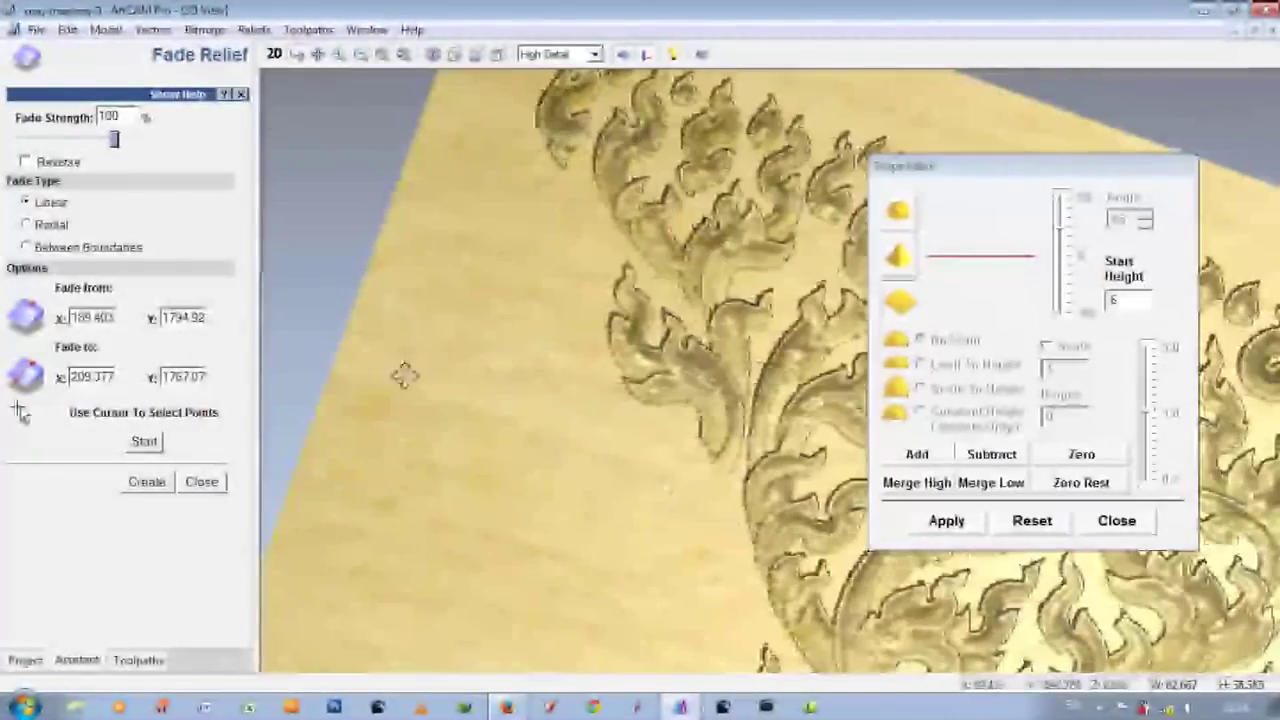
Enter a start height of 6, check the 3D relief, then select the left-edge leaf vector.
{"action": "type", "text": "6"}
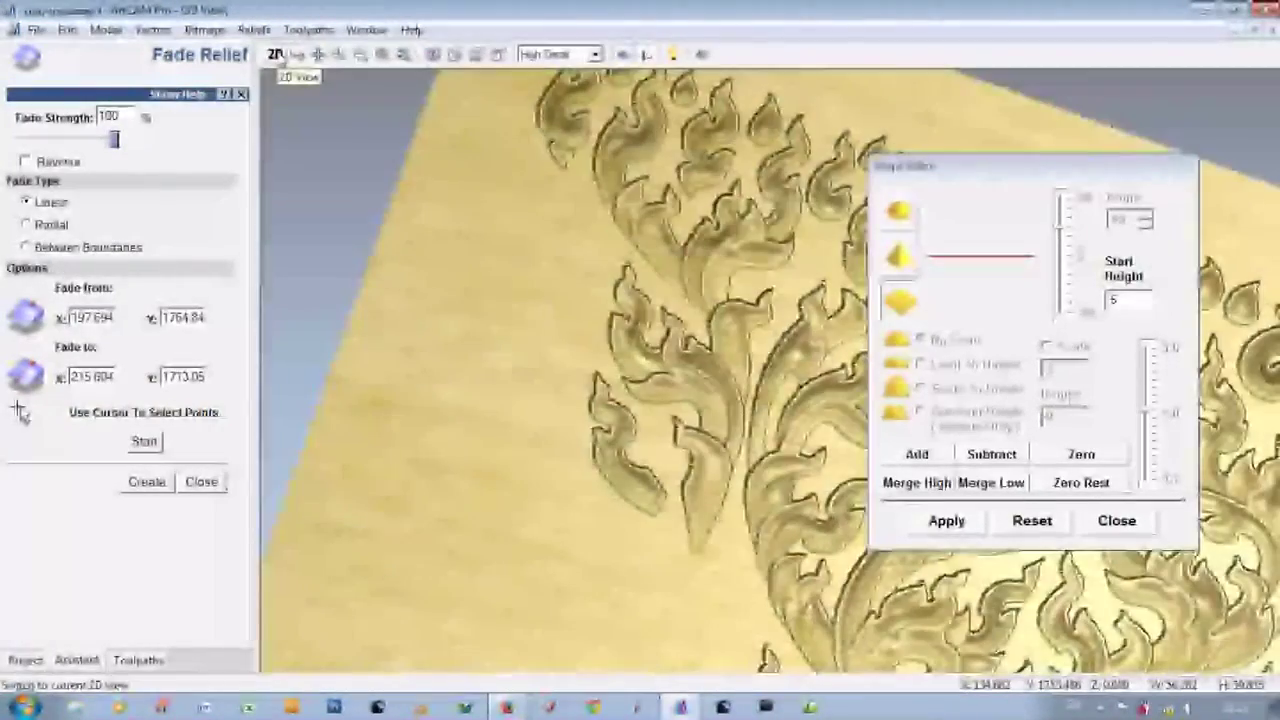
{"action": "key", "text": "F3"}
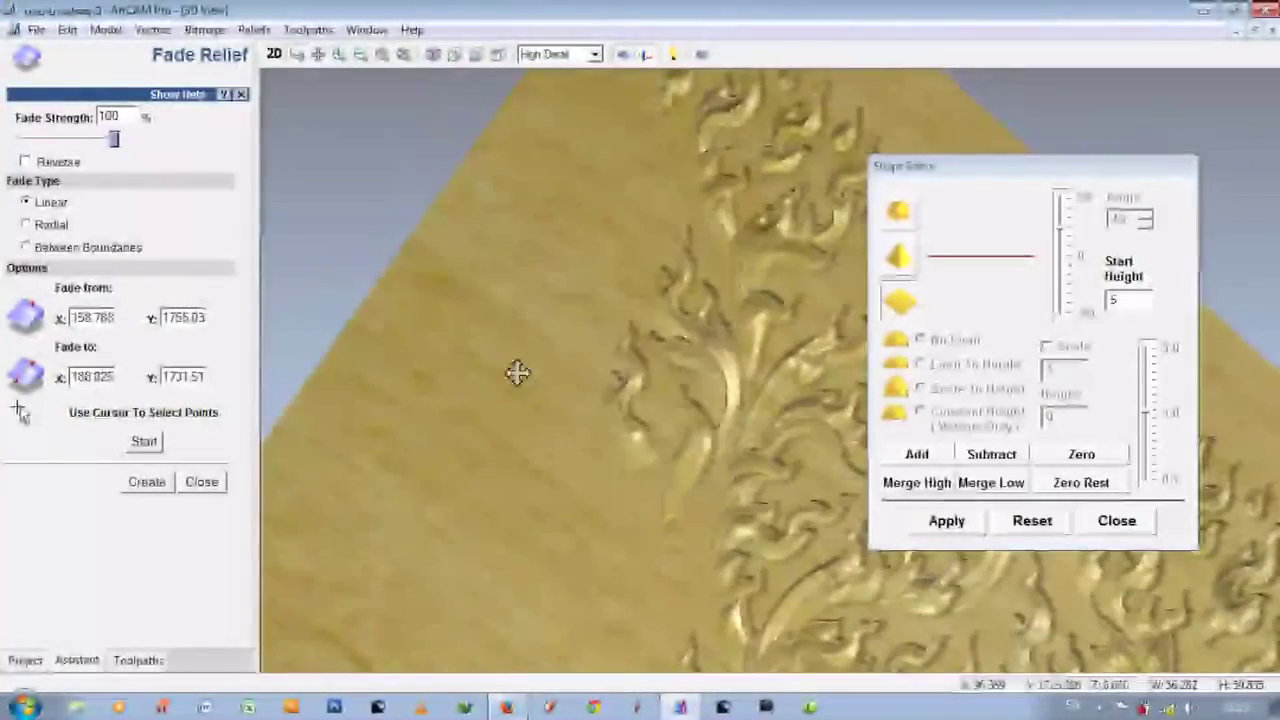
{"action": "key", "text": "F2"}
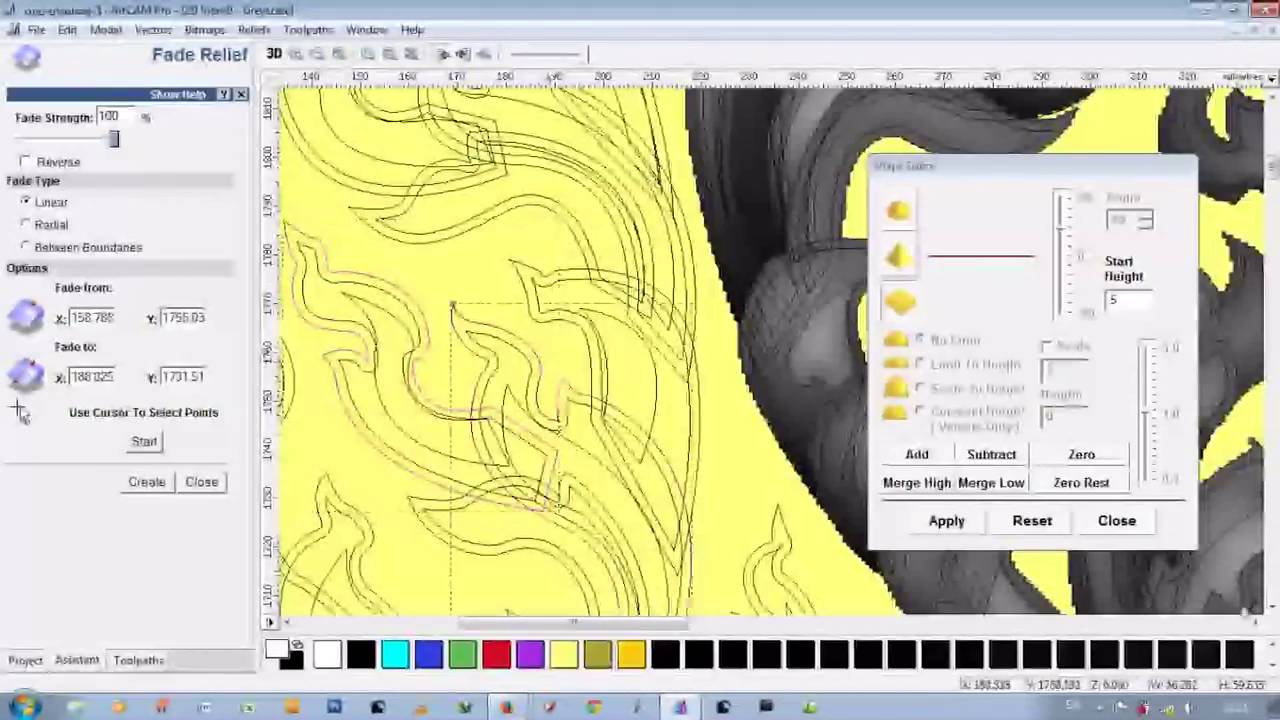
{"action": "scroll", "coordinate": [20, 410], "scroll_direction": "down", "scroll_amount": 3}
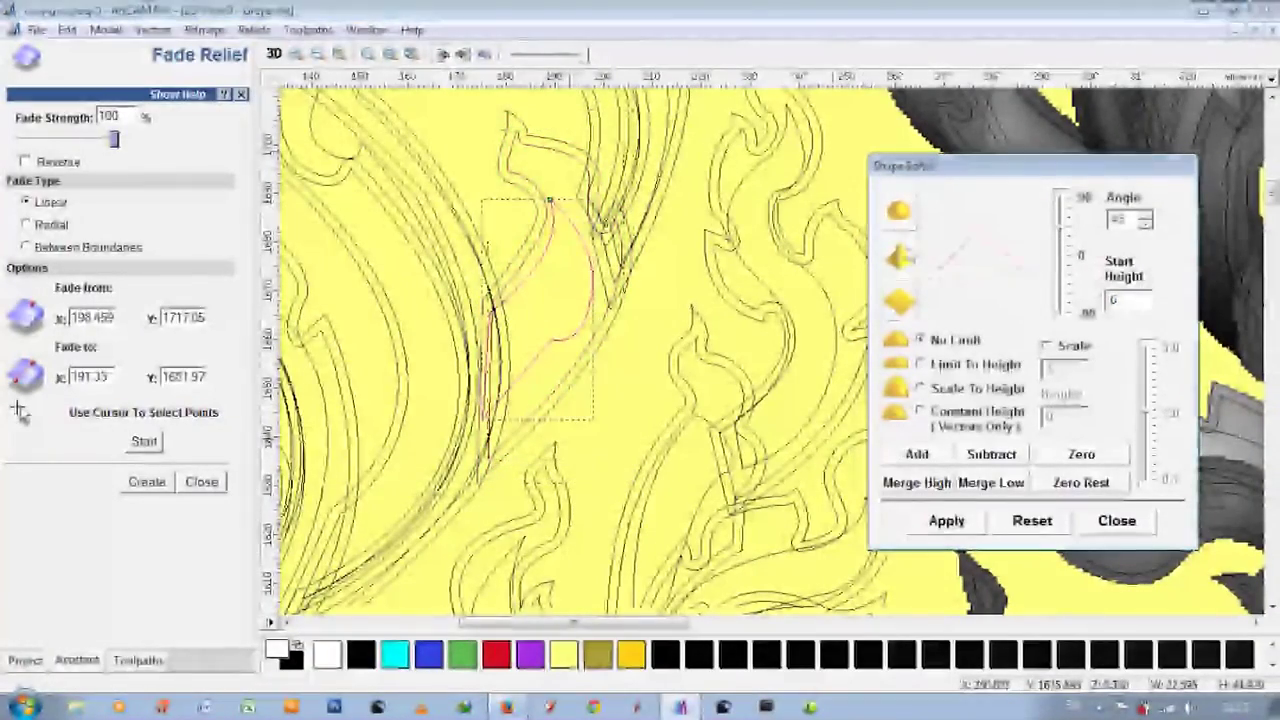
{"action": "left_click", "coordinate": [523, 268]}
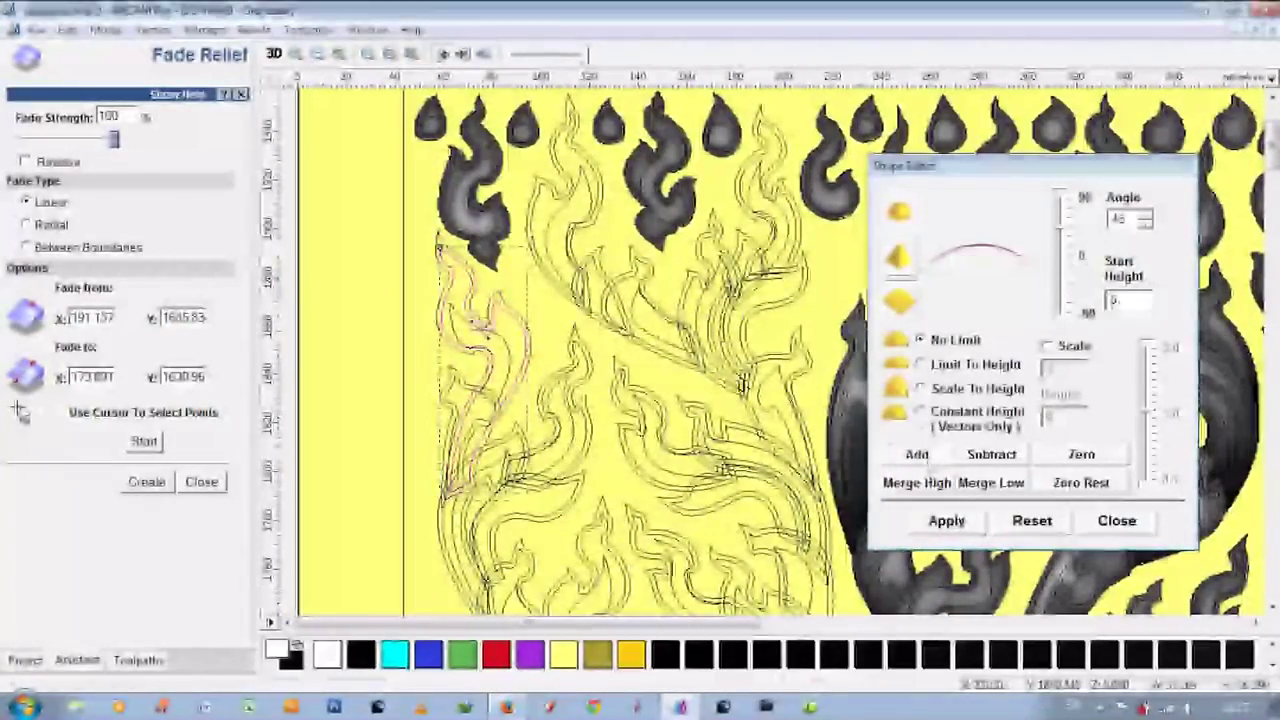
Enter an angle of 30 and select the larger left leaf, checking it in 3D.
{"action": "type", "text": "30"}
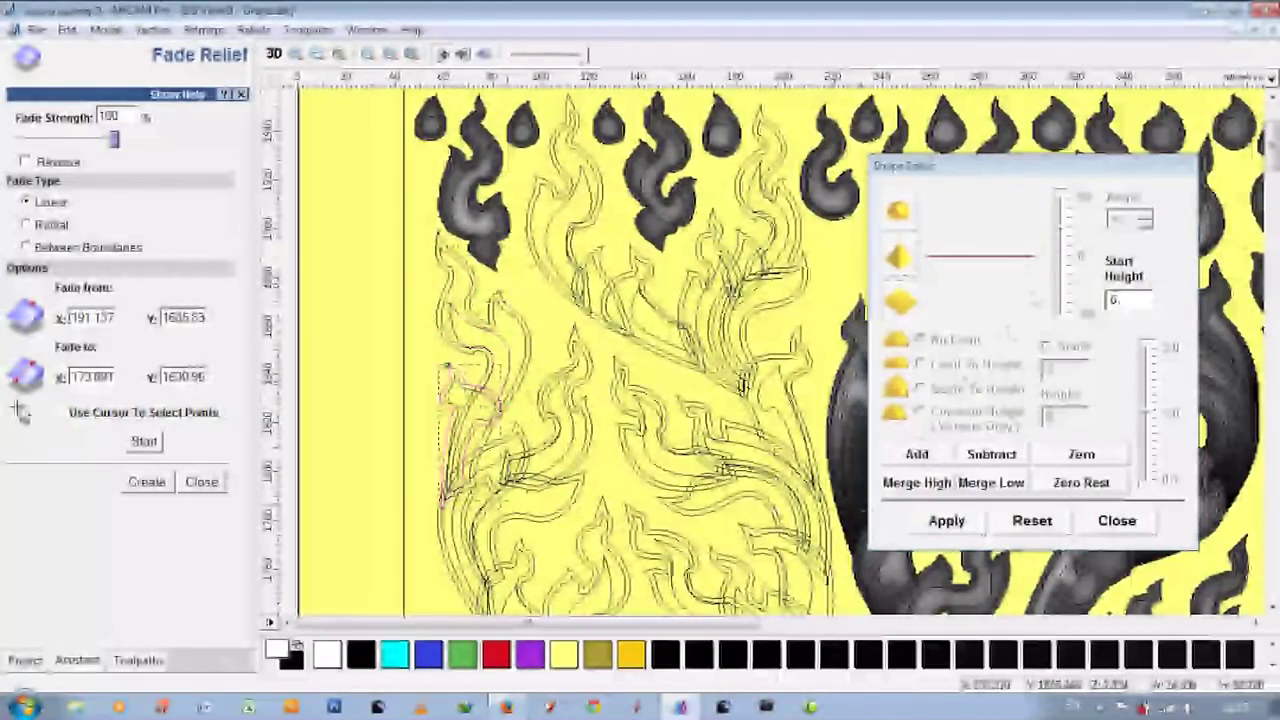
{"action": "key", "text": "Tab"}
{"action": "left_click", "coordinate": [437, 300]}
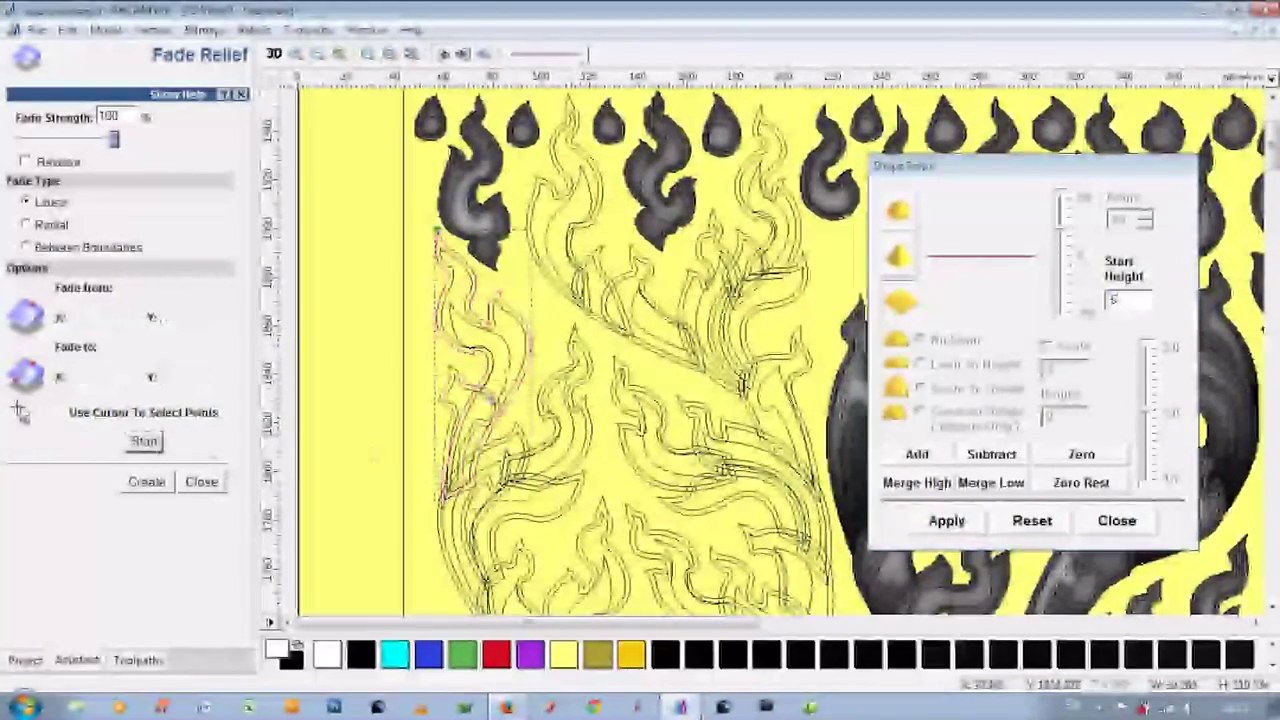
{"action": "left_click", "coordinate": [274, 54]}
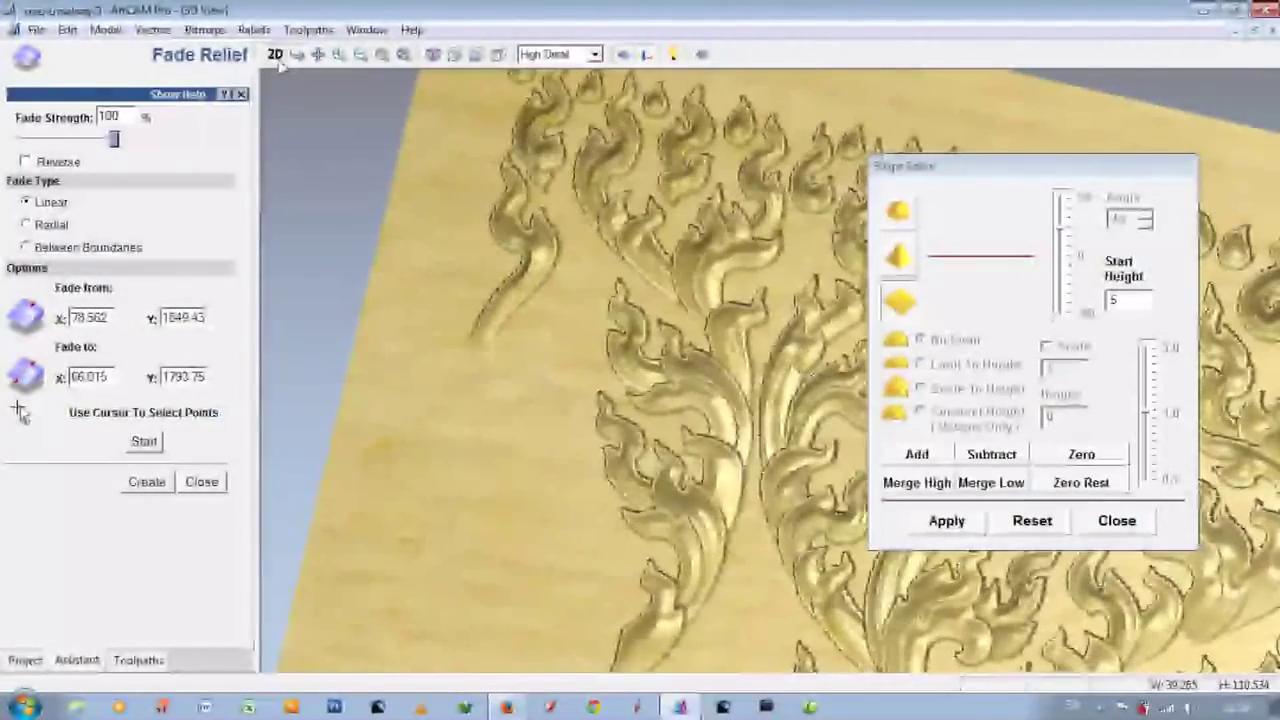
{"action": "key", "text": "F2"}
Give the small left-edge leaf start height 5 and fade it from X 74.559, Y 1820.07 to X 58.741, Y 1785.1.
{"action": "left_click", "coordinate": [1127, 299]}
{"action": "type", "text": "5"}
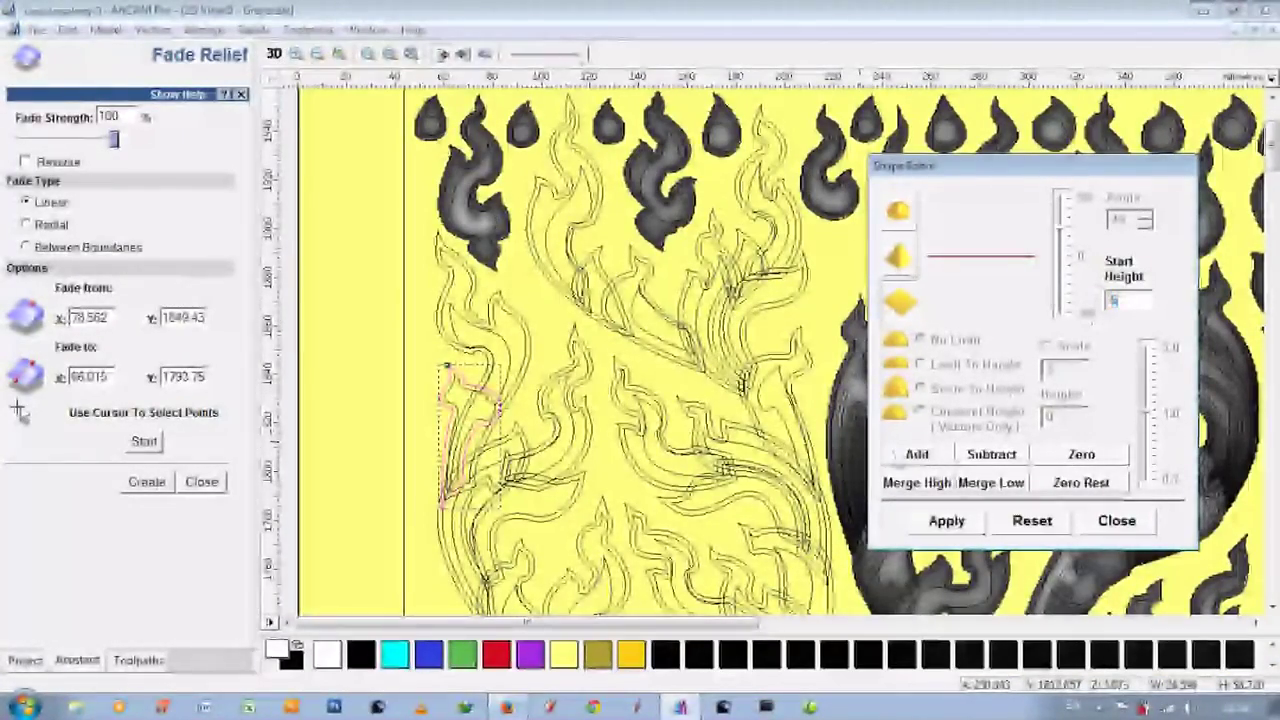
{"action": "key", "text": "F3"}
{"action": "key", "text": "F2"}
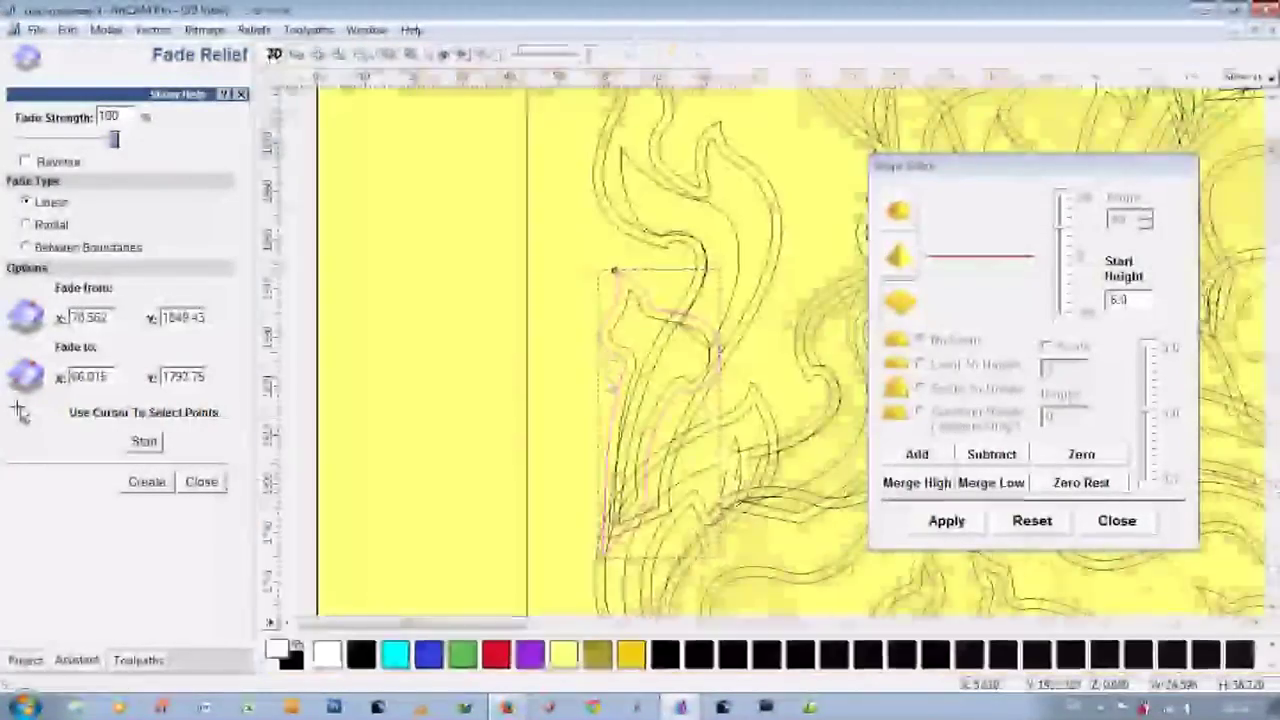
{"action": "left_click", "coordinate": [144, 441]}
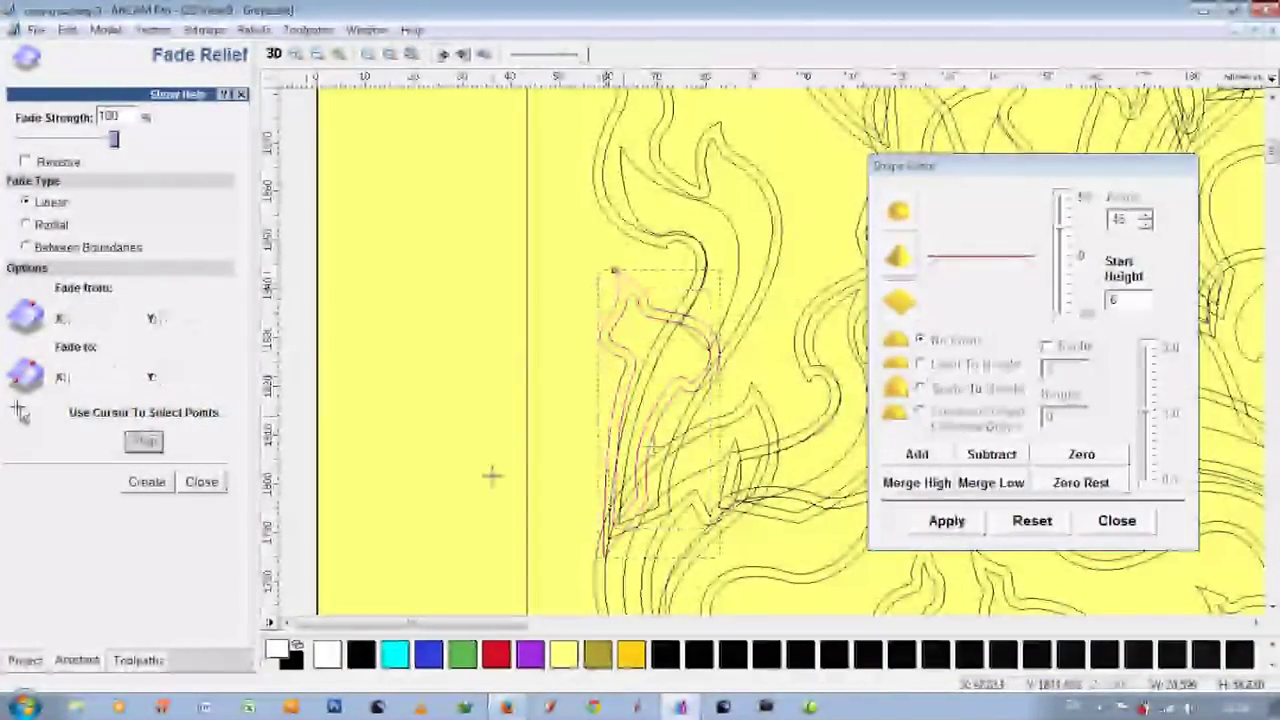
{"action": "left_click", "coordinate": [150, 484]}
{"action": "key", "text": "F3"}
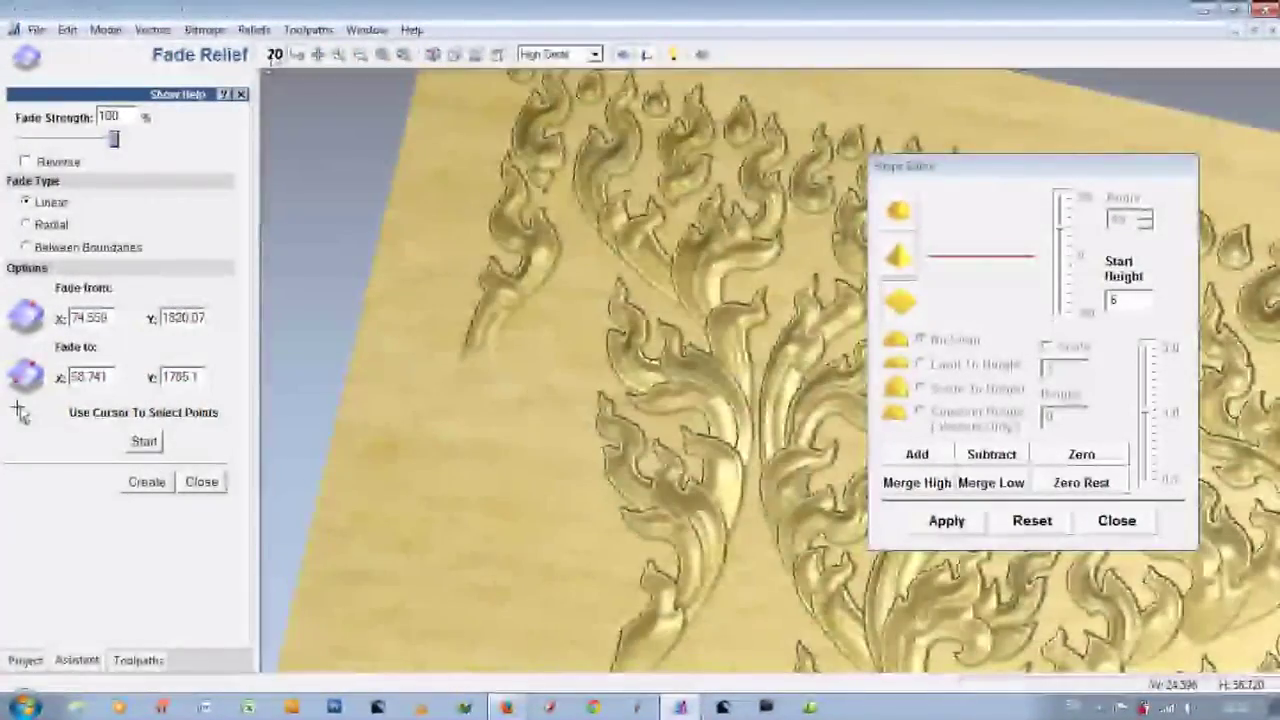
{"action": "key", "text": "F2"}
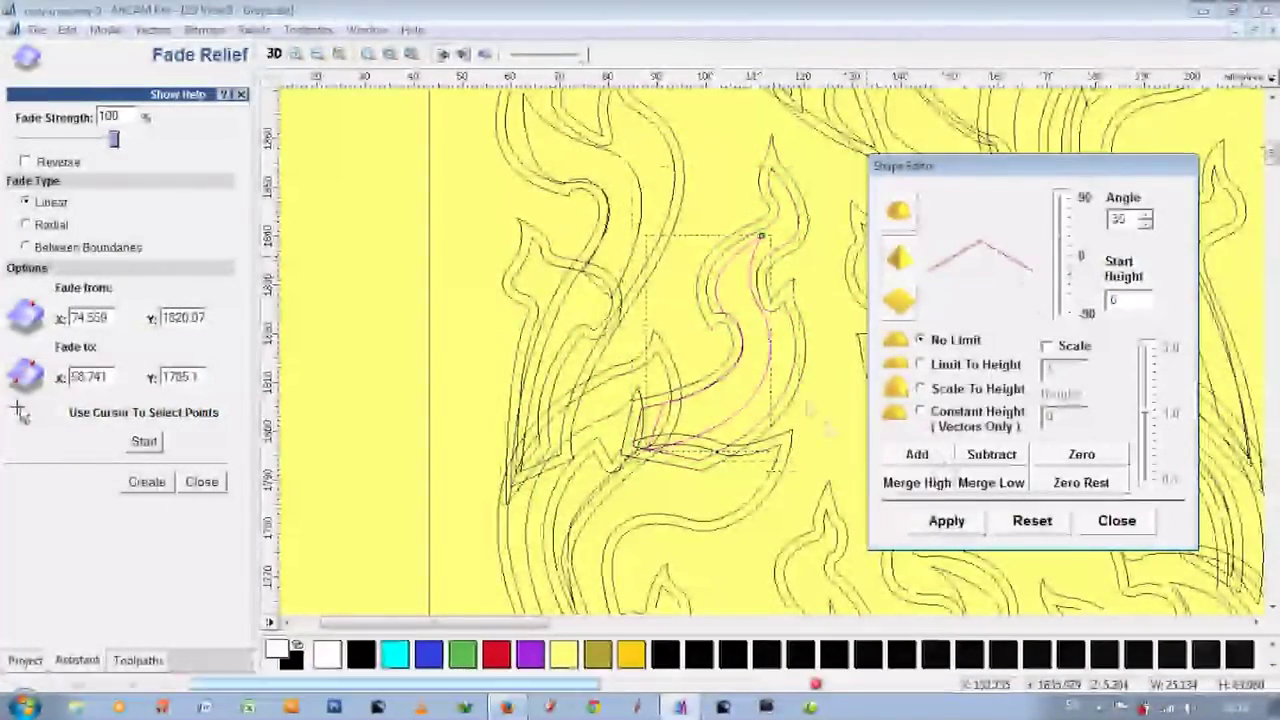
Apply the fade to the current leaf and pick new fade points, checking in 3D.
{"action": "left_click", "coordinate": [147, 482]}
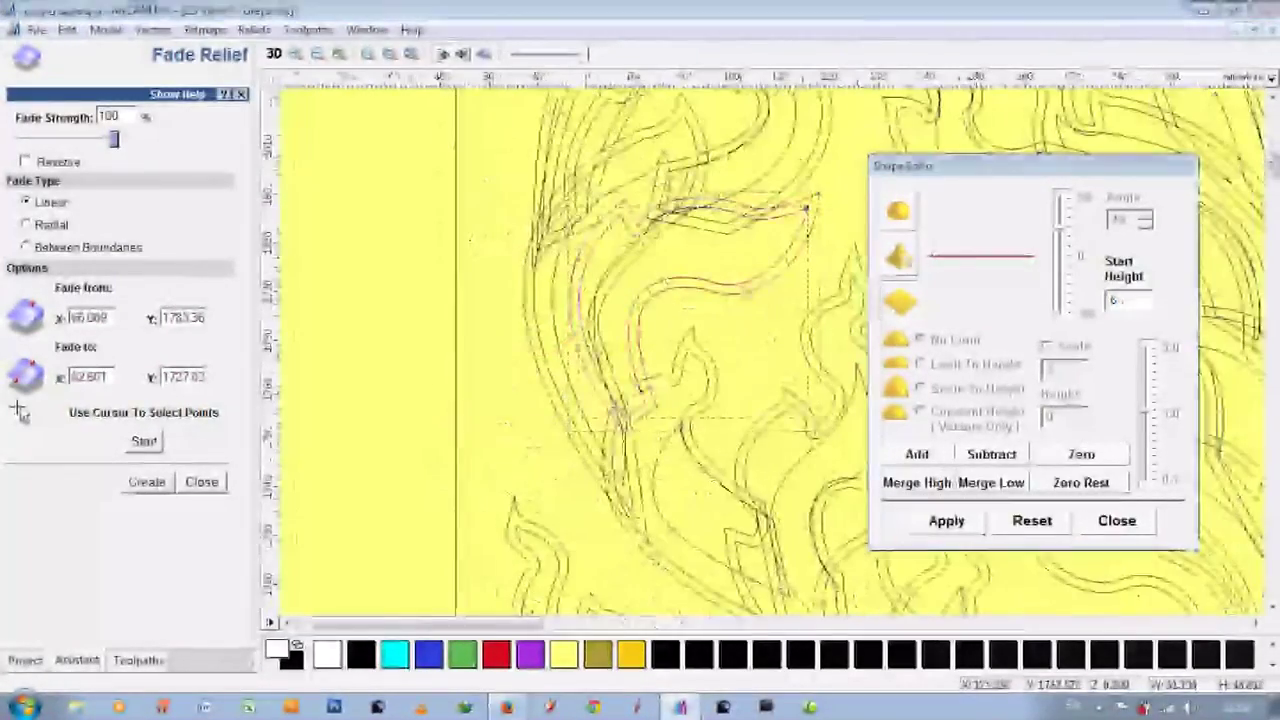
{"action": "left_click", "coordinate": [144, 441]}
{"action": "left_click_drag", "start_coordinate": [637, 425], "coordinate": [638, 427]}
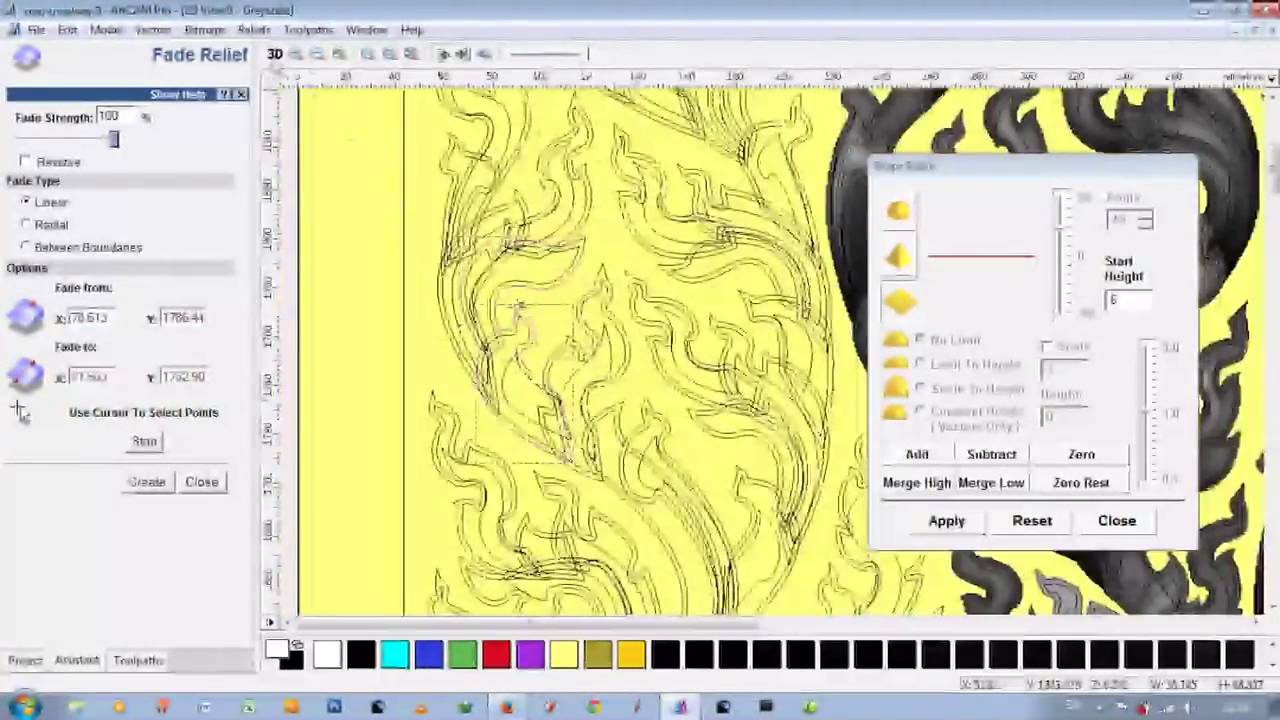
{"action": "left_click", "coordinate": [274, 54]}
{"action": "left_click", "coordinate": [274, 55]}
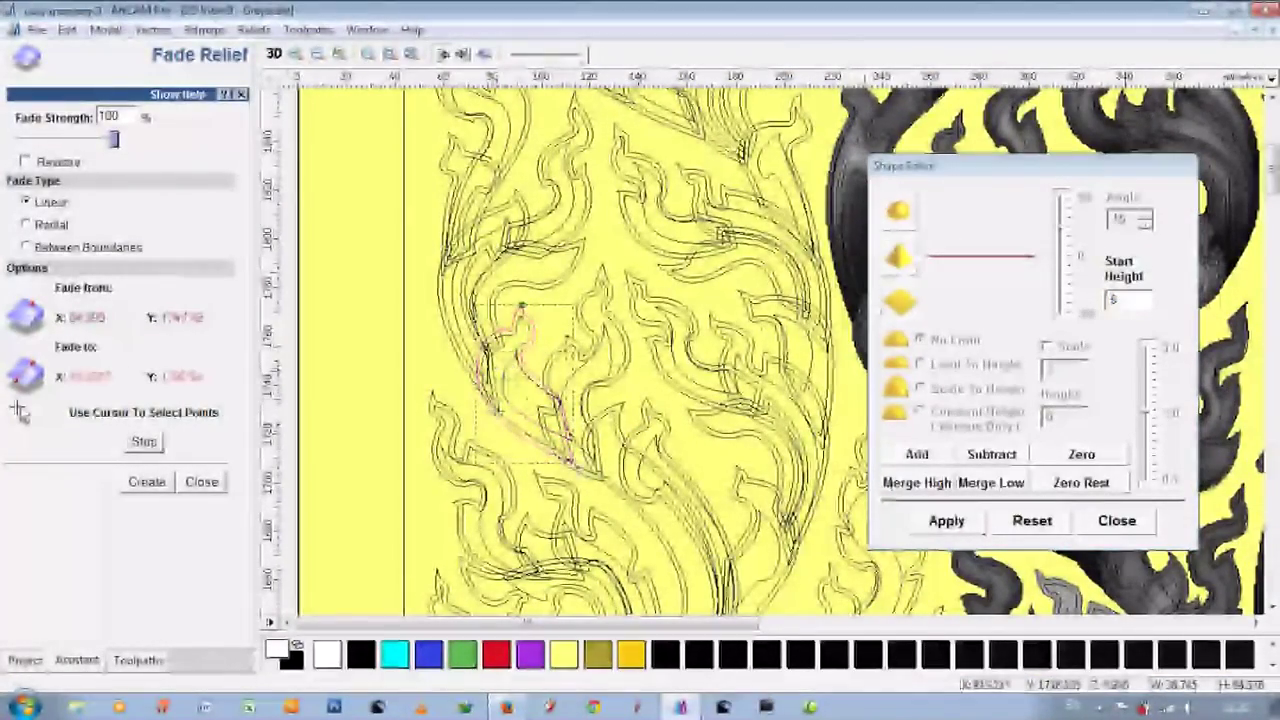
{"action": "scroll", "coordinate": [683, 463], "scroll_direction": "up", "scroll_amount": 3}
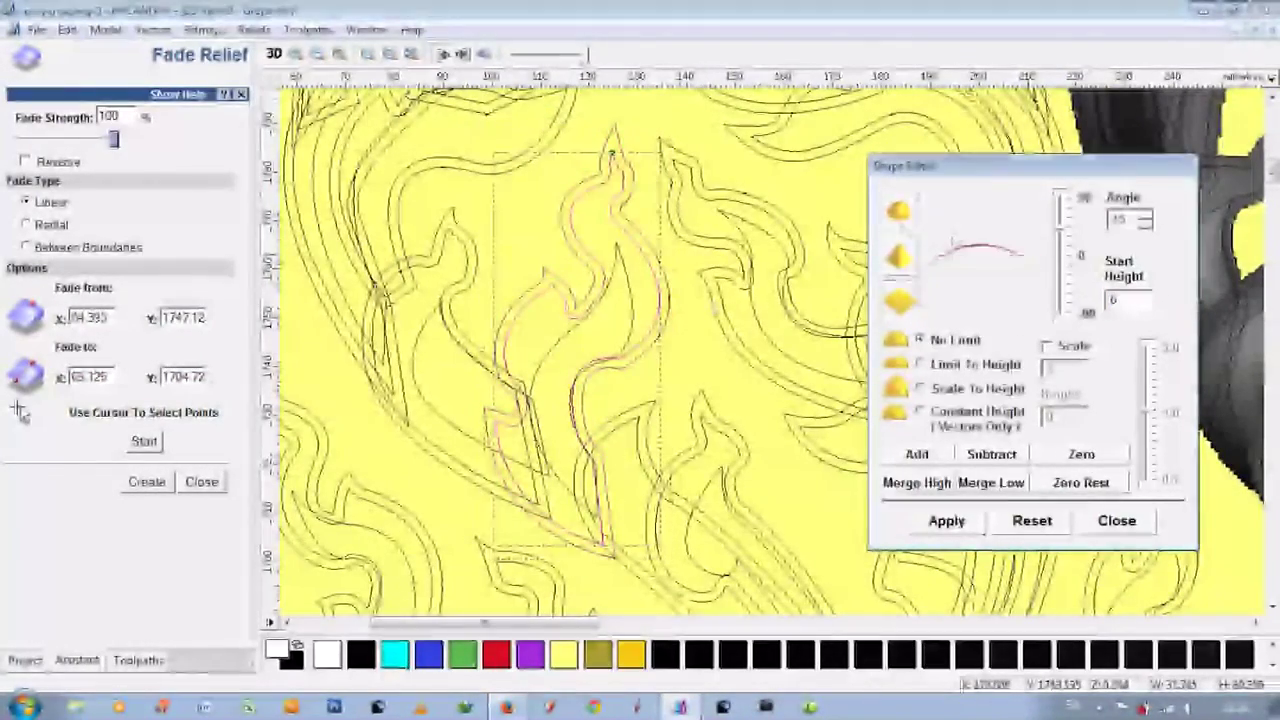
Select the larger outer flame outline and fade it from the tip downward, inspecting in 3D.
{"action": "left_click", "coordinate": [628, 240]}
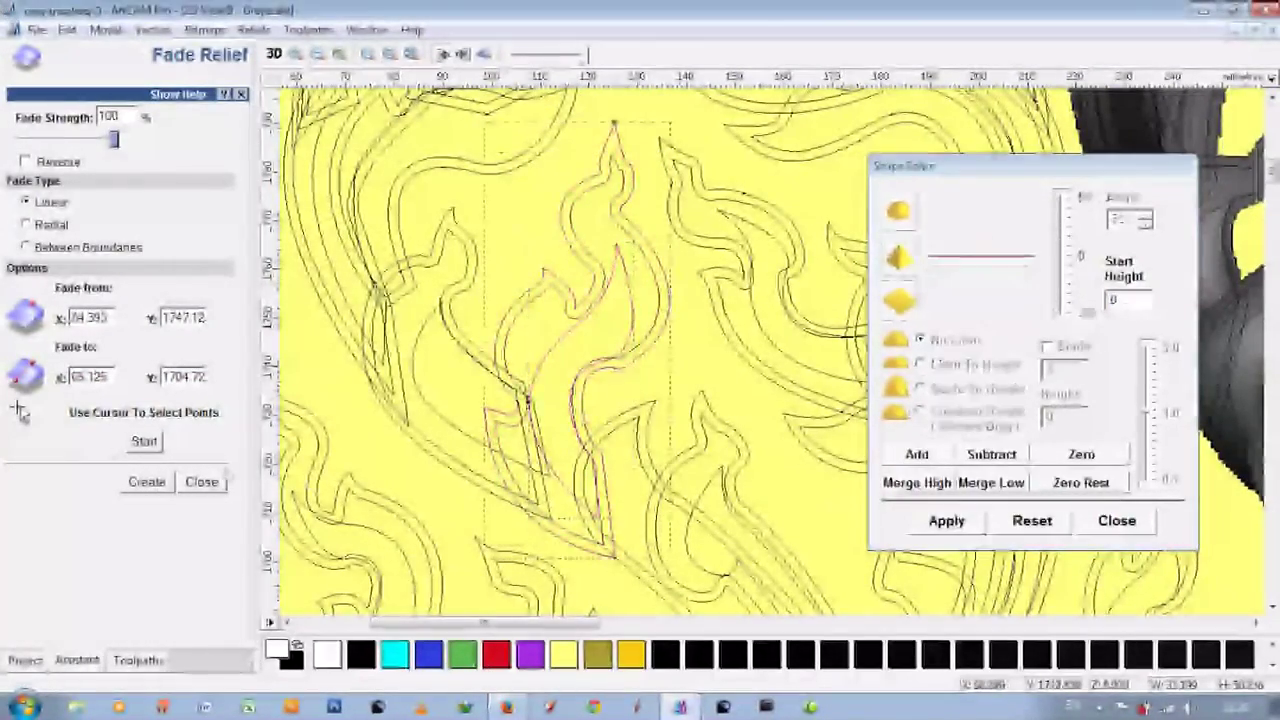
{"action": "left_click_drag", "start_coordinate": [528, 345], "coordinate": [577, 500]}
{"action": "key", "text": "F3"}
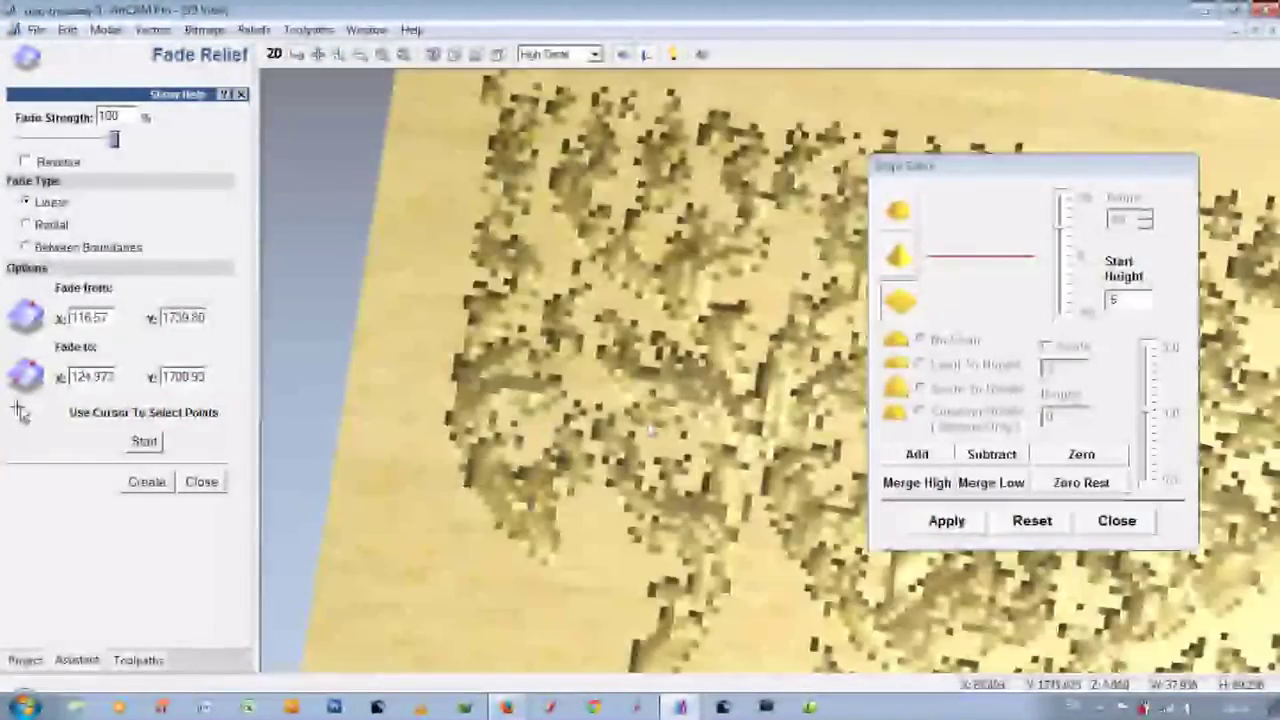
{"action": "left_click_drag", "start_coordinate": [651, 433], "coordinate": [665, 512]}
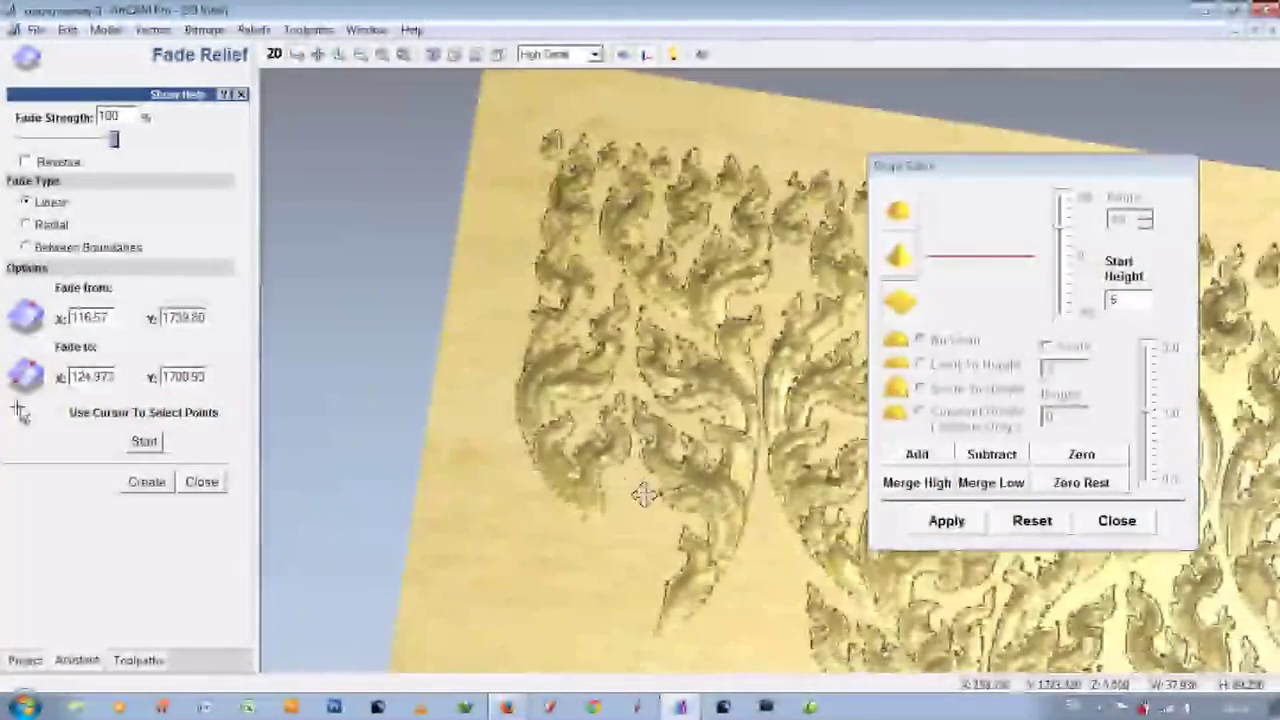
{"action": "key", "text": "F2"}
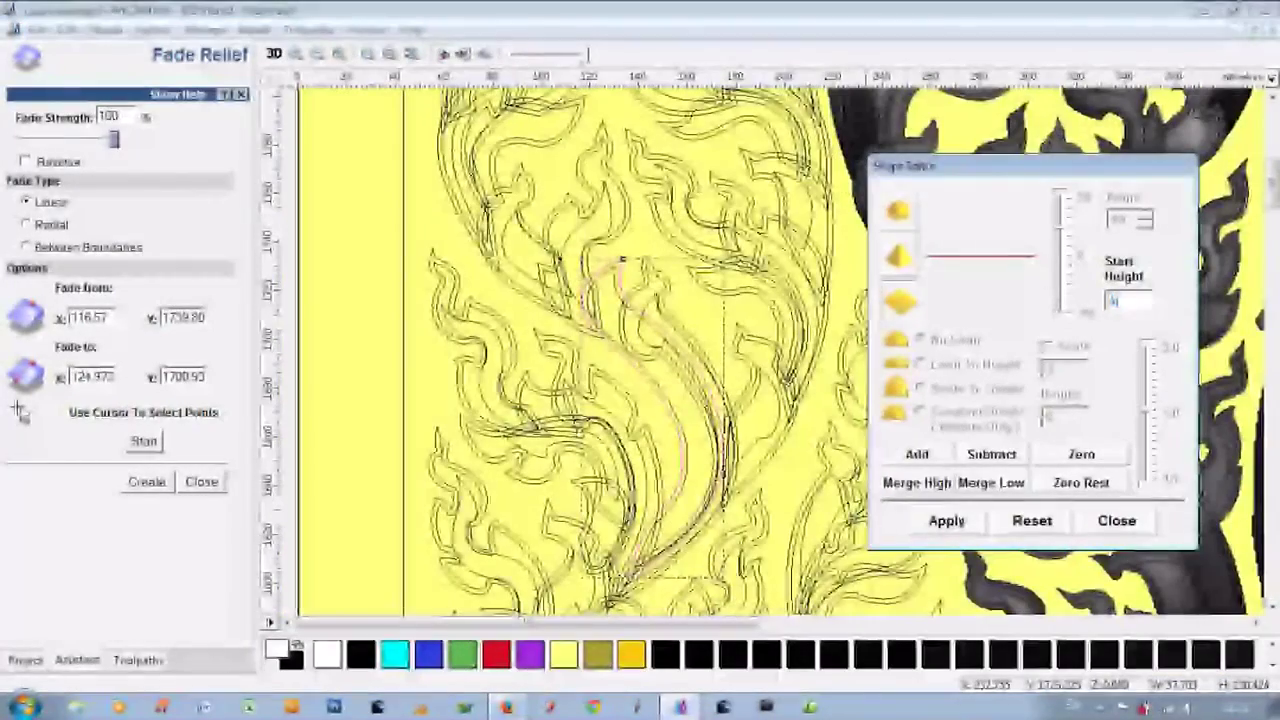
{"action": "left_click", "coordinate": [274, 54]}
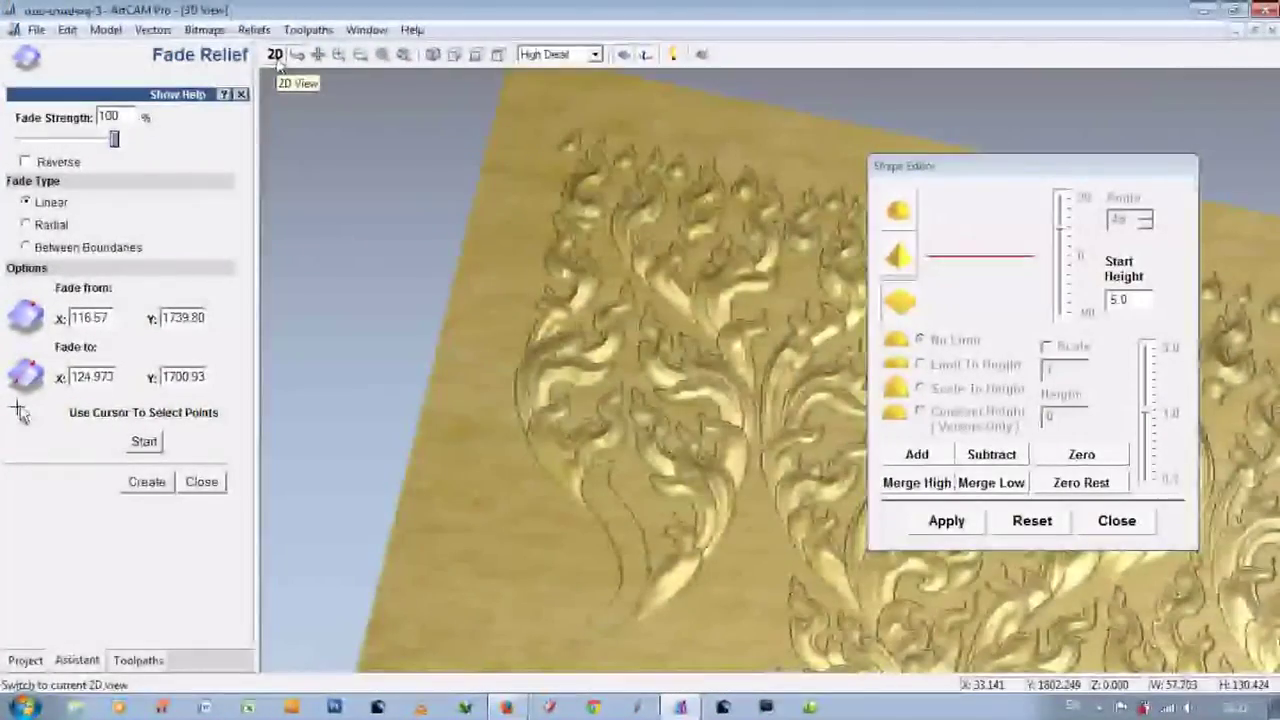
{"action": "left_click", "coordinate": [275, 55]}
Enter a value of 5 and preview the relief in 3D.
{"action": "type", "text": "5"}
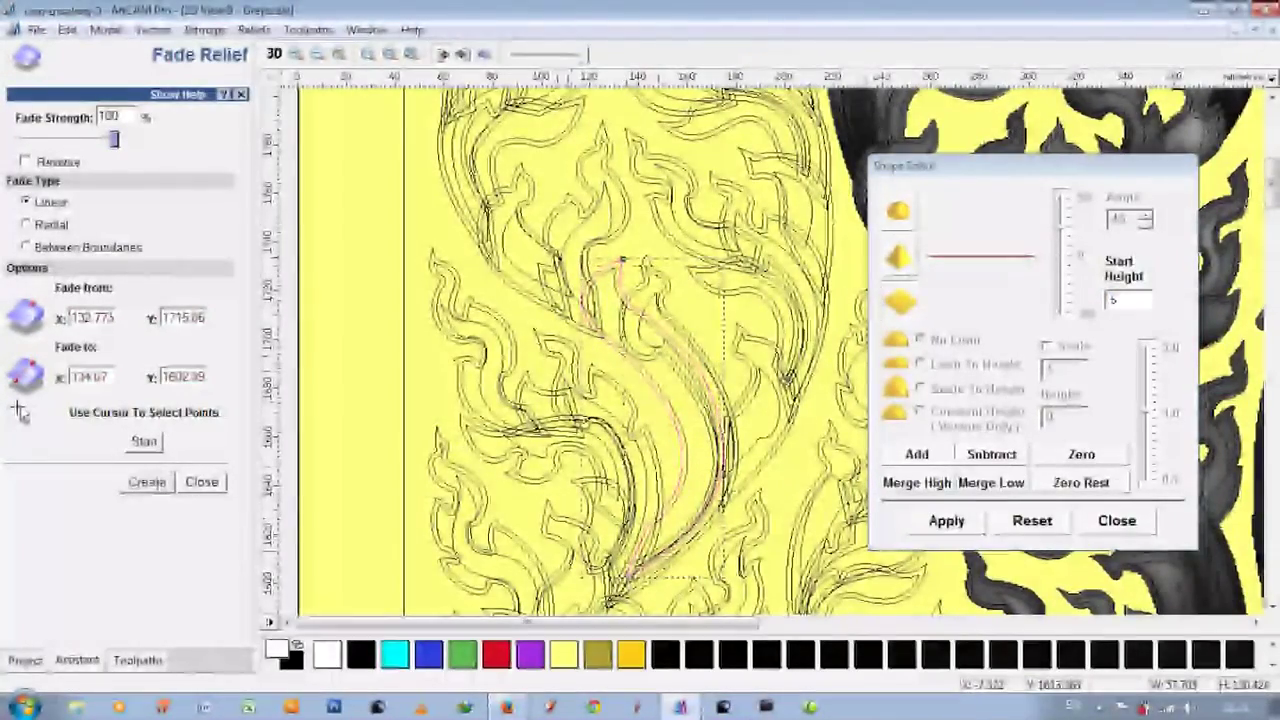
{"action": "left_click", "coordinate": [274, 54]}
{"action": "left_click", "coordinate": [274, 55]}
{"action": "left_click", "coordinate": [274, 54]}
{"action": "left_click", "coordinate": [274, 54]}
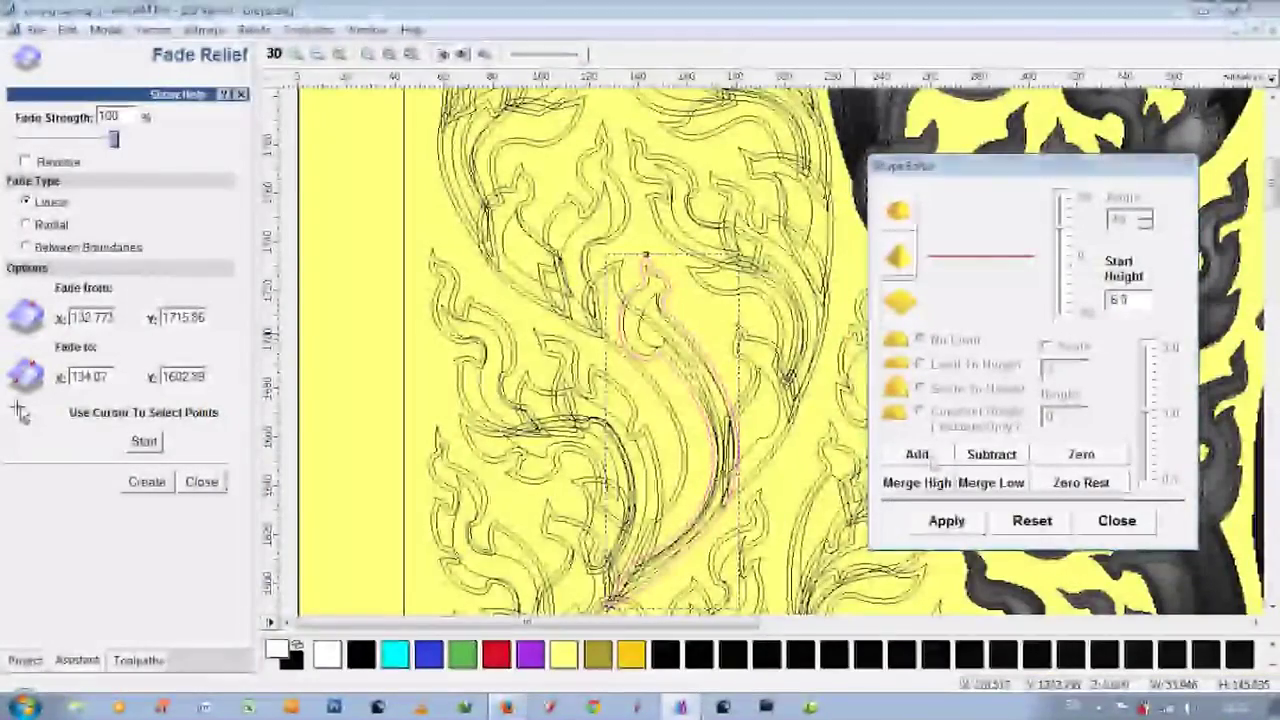
{"action": "scroll", "coordinate": [760, 265], "scroll_direction": "up", "scroll_amount": 2}
Fade the next left-side leaf from X 147.767, Y 1714.53 to X 126.51, Y 1690.31 and inspect it in 3D.
{"action": "left_click", "coordinate": [781, 320]}
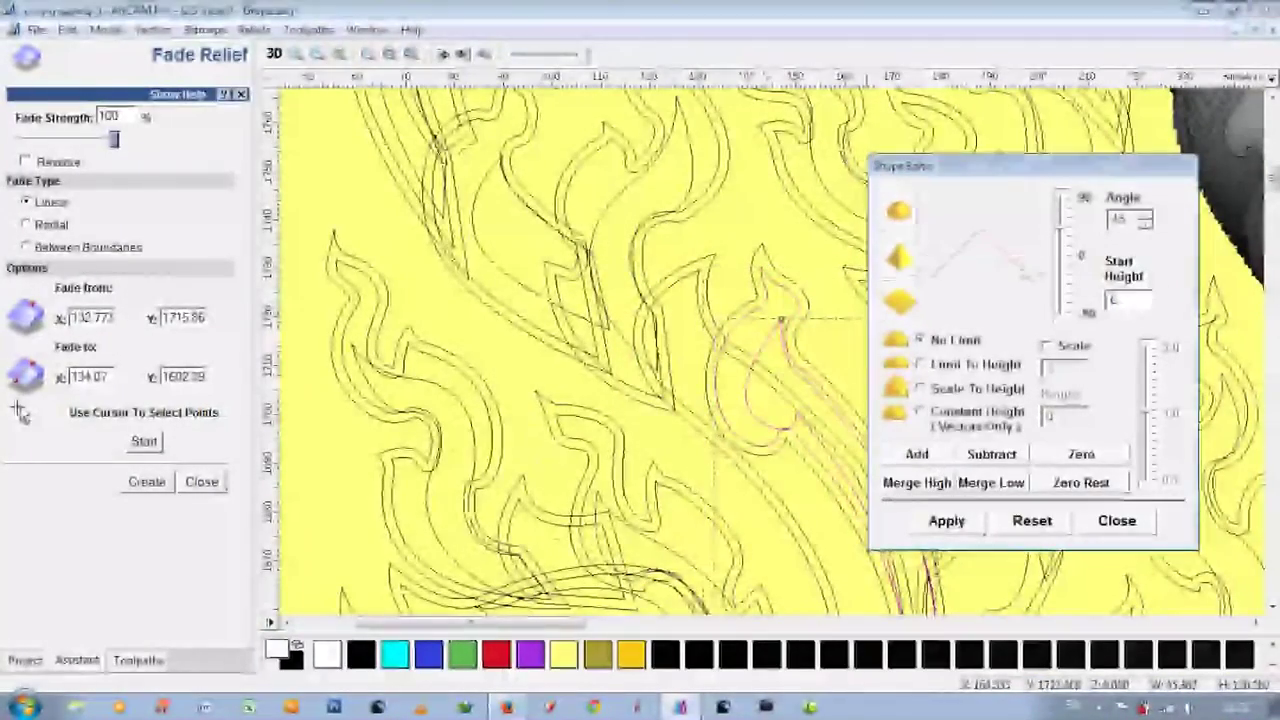
{"action": "scroll", "coordinate": [781, 320], "scroll_direction": "down", "scroll_amount": 2}
{"action": "left_click", "coordinate": [143, 442]}
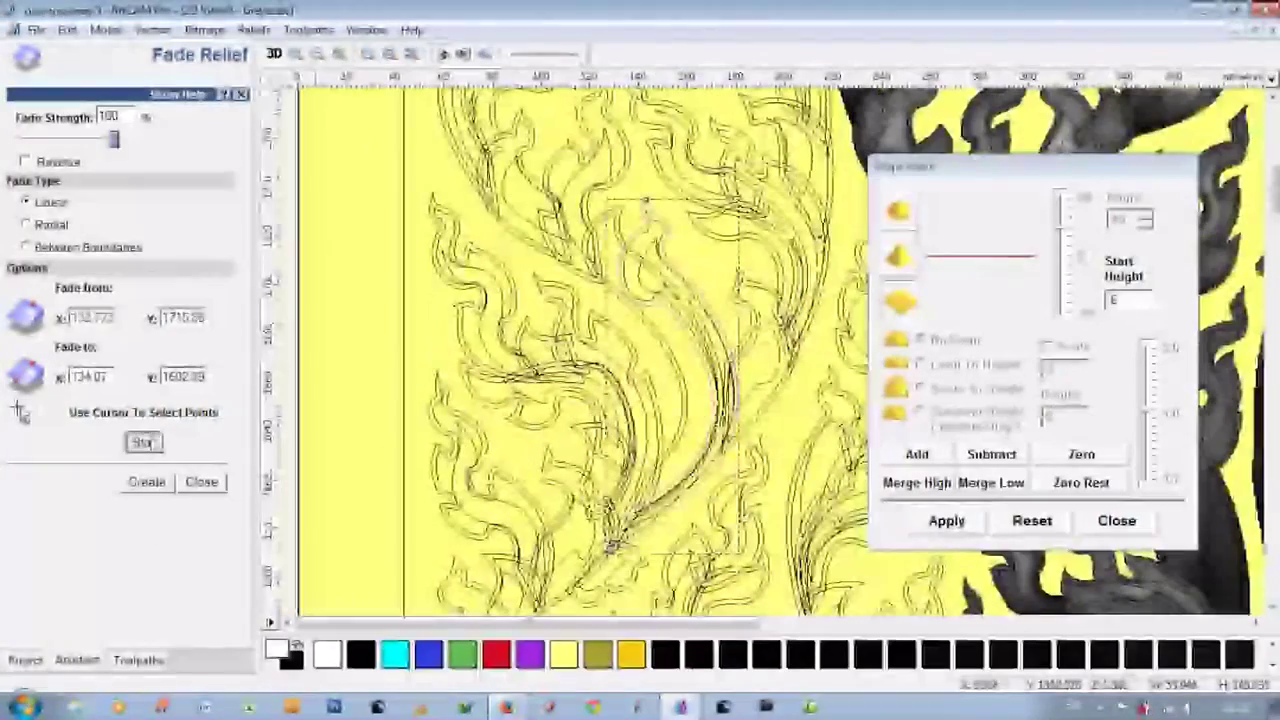
{"action": "key", "text": "F3"}
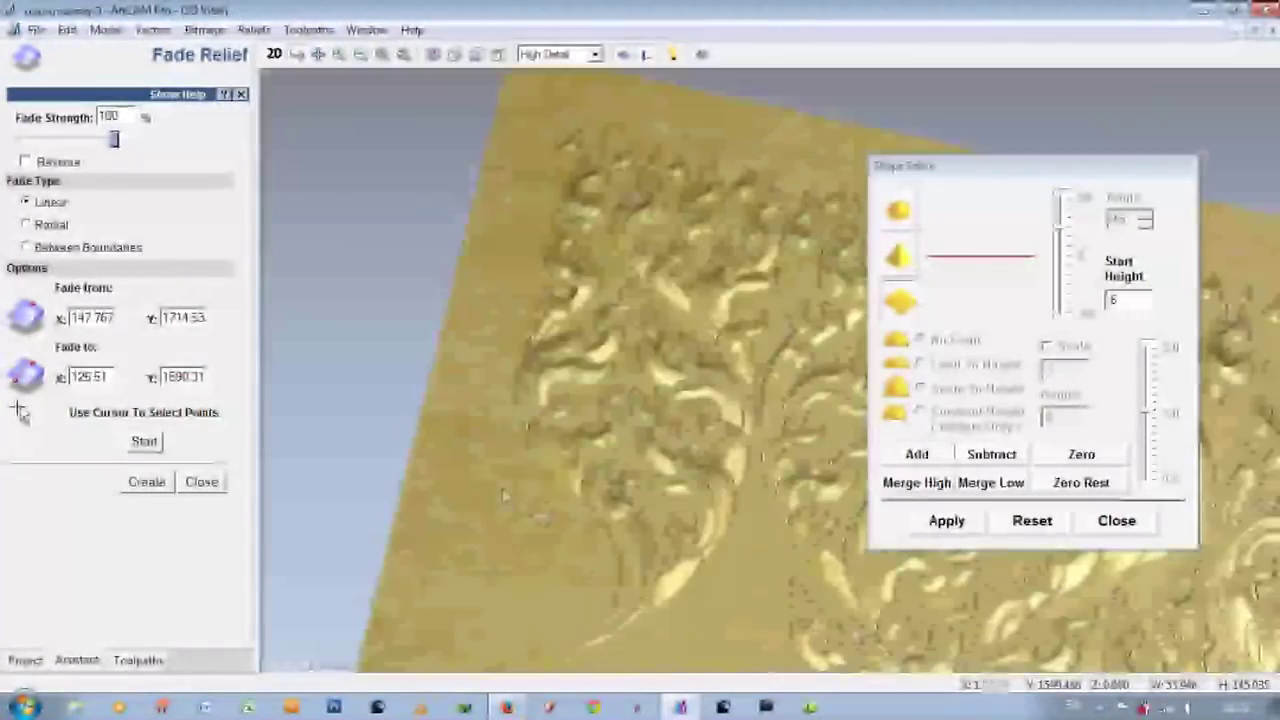
{"action": "mouse_move", "coordinate": [610, 546]}
{"action": "left_mouse_down"}
{"action": "mouse_move", "coordinate": [502, 540]}
{"action": "mouse_move", "coordinate": [773, 447]}
{"action": "left_mouse_up"}
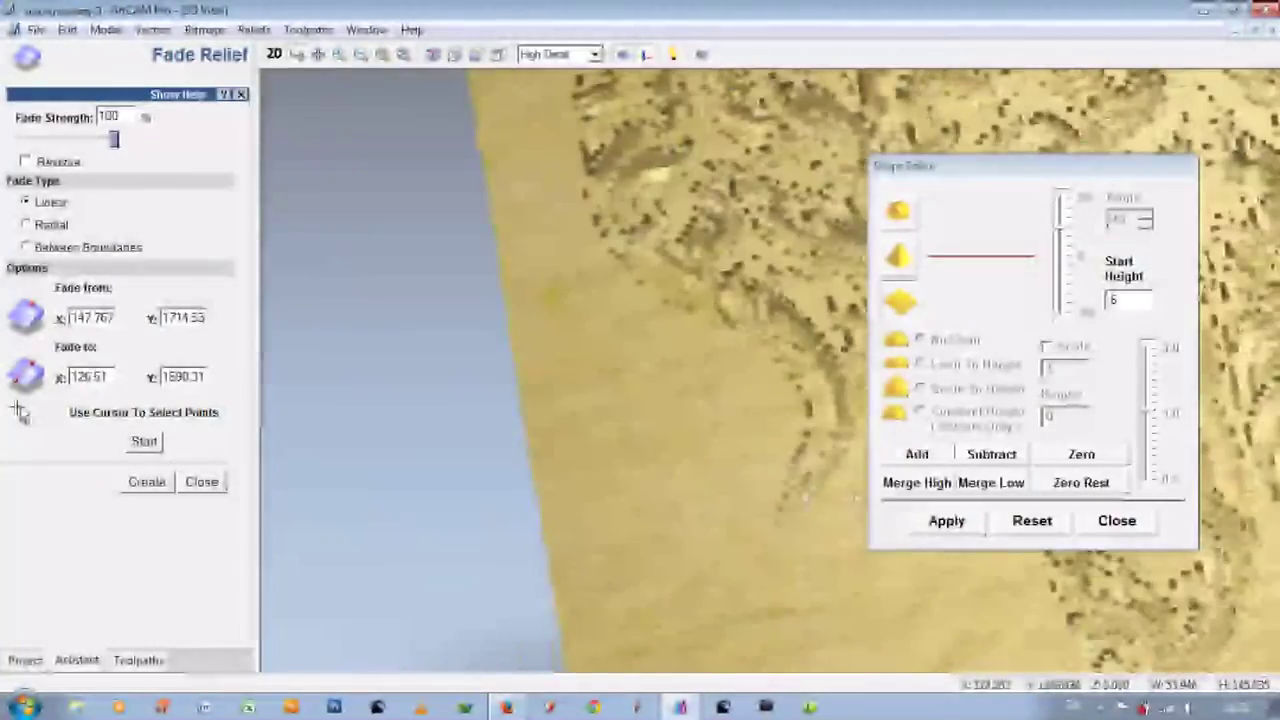
{"action": "scroll", "coordinate": [826, 462], "scroll_direction": "up", "scroll_amount": 2}
{"action": "scroll", "coordinate": [717, 377], "scroll_direction": "up", "scroll_amount": 2}
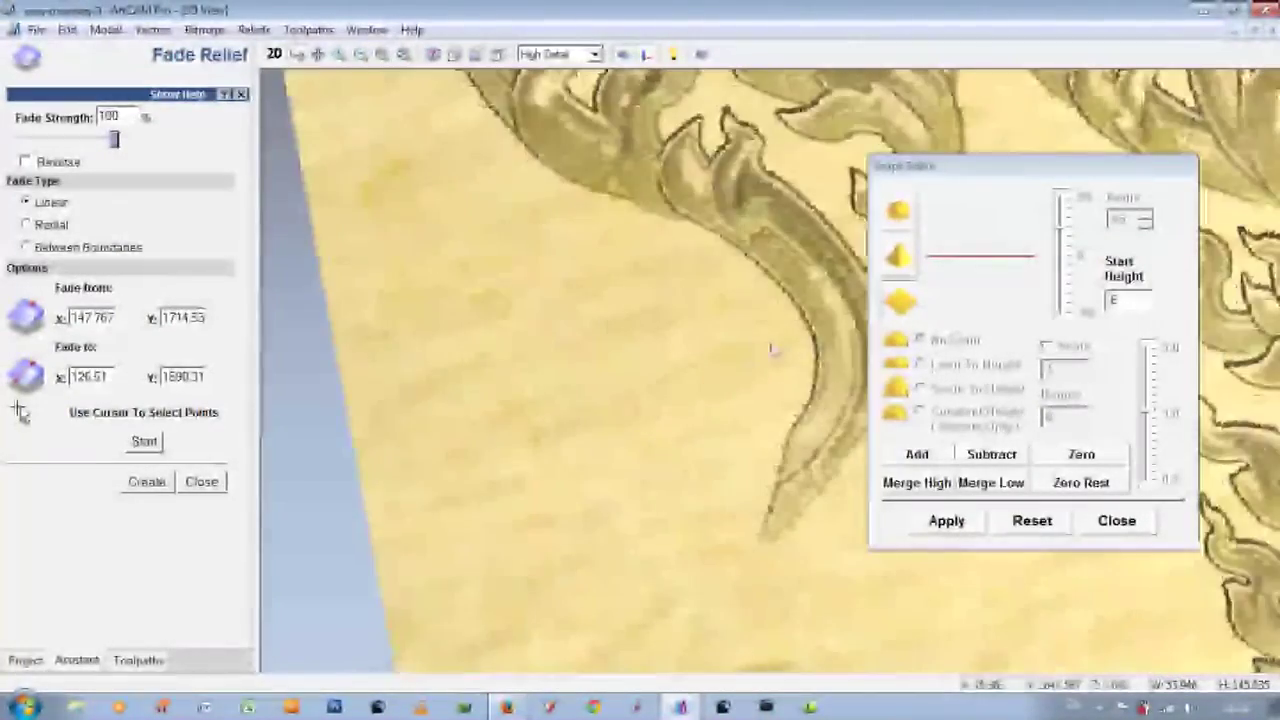
{"action": "scroll", "coordinate": [766, 354], "scroll_direction": "up", "scroll_amount": 2}
{"action": "left_click_drag", "start_coordinate": [760, 287], "coordinate": [719, 386]}
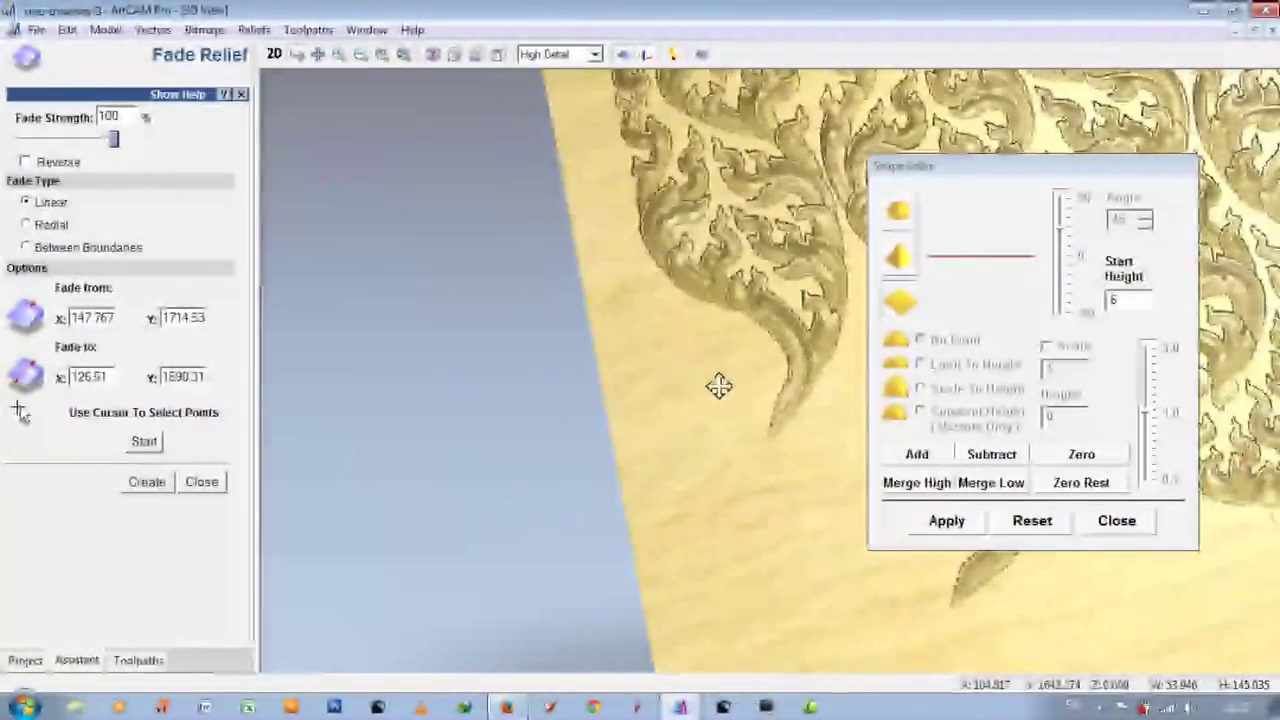
{"action": "left_click", "coordinate": [274, 56]}
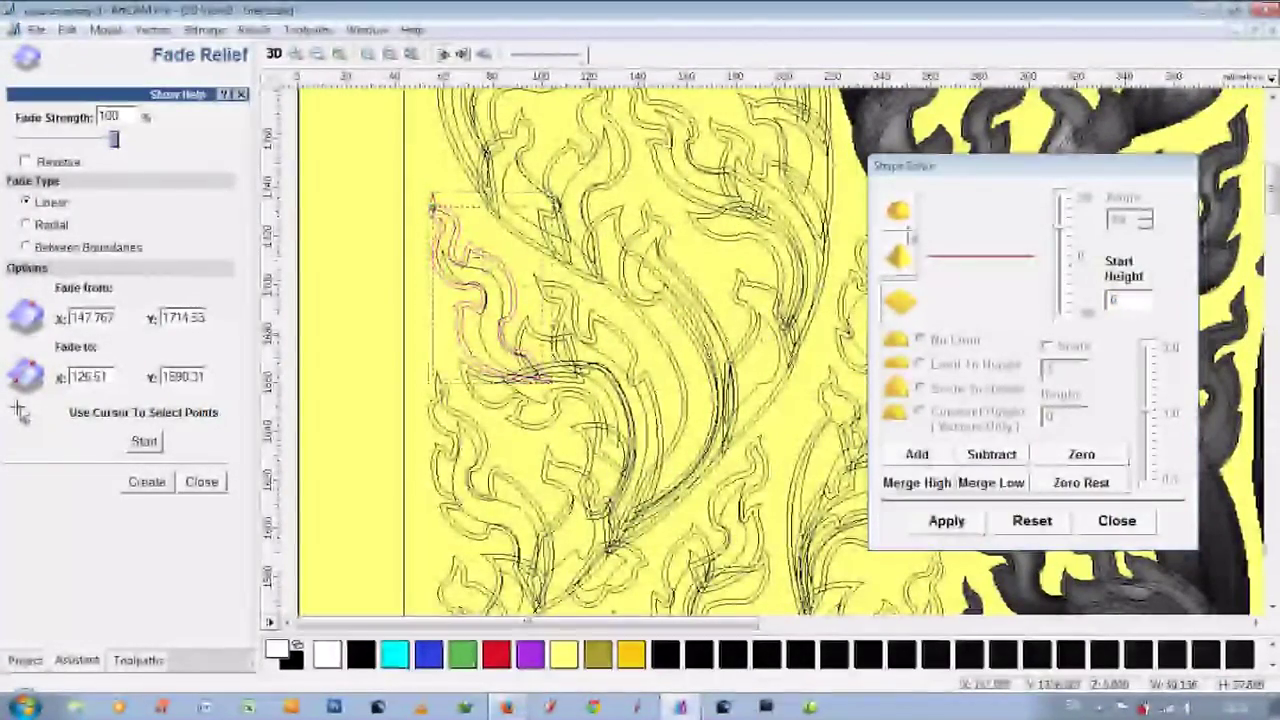
Give the lower-left leaf outline a rounded dome profile with a 13 side angle.
{"action": "left_click", "coordinate": [485, 300]}
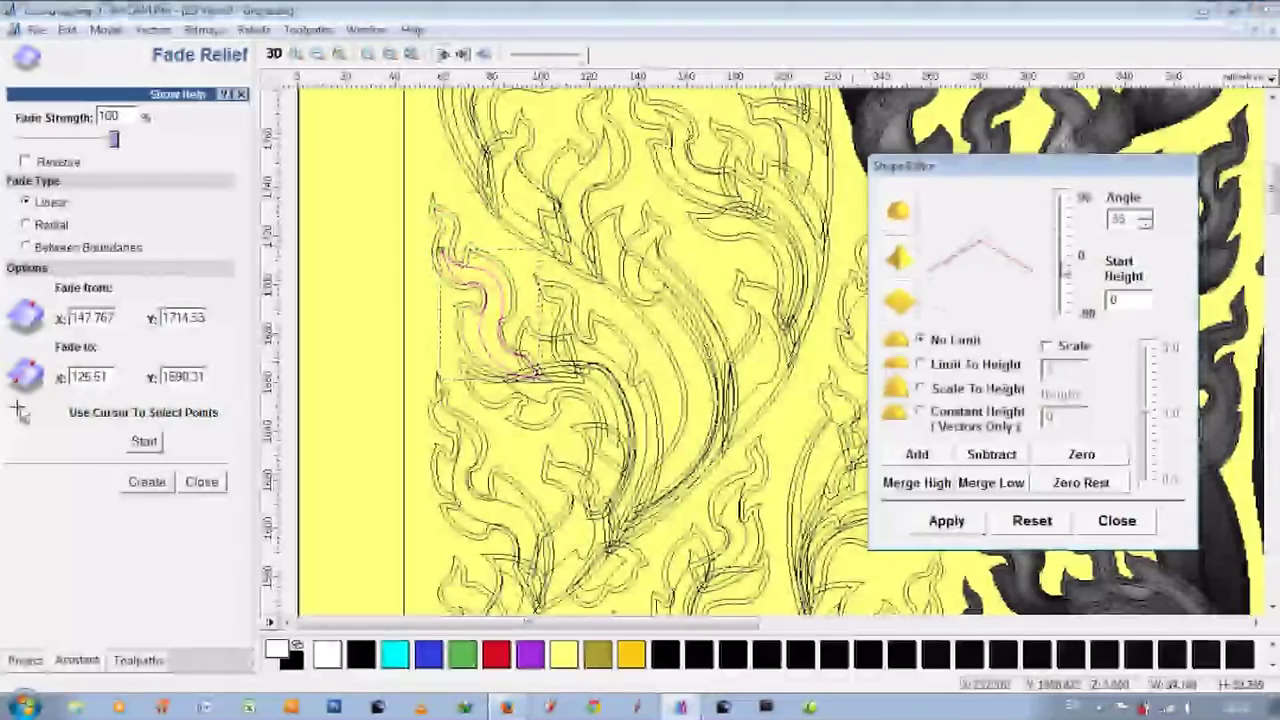
{"action": "left_click", "coordinate": [462, 312]}
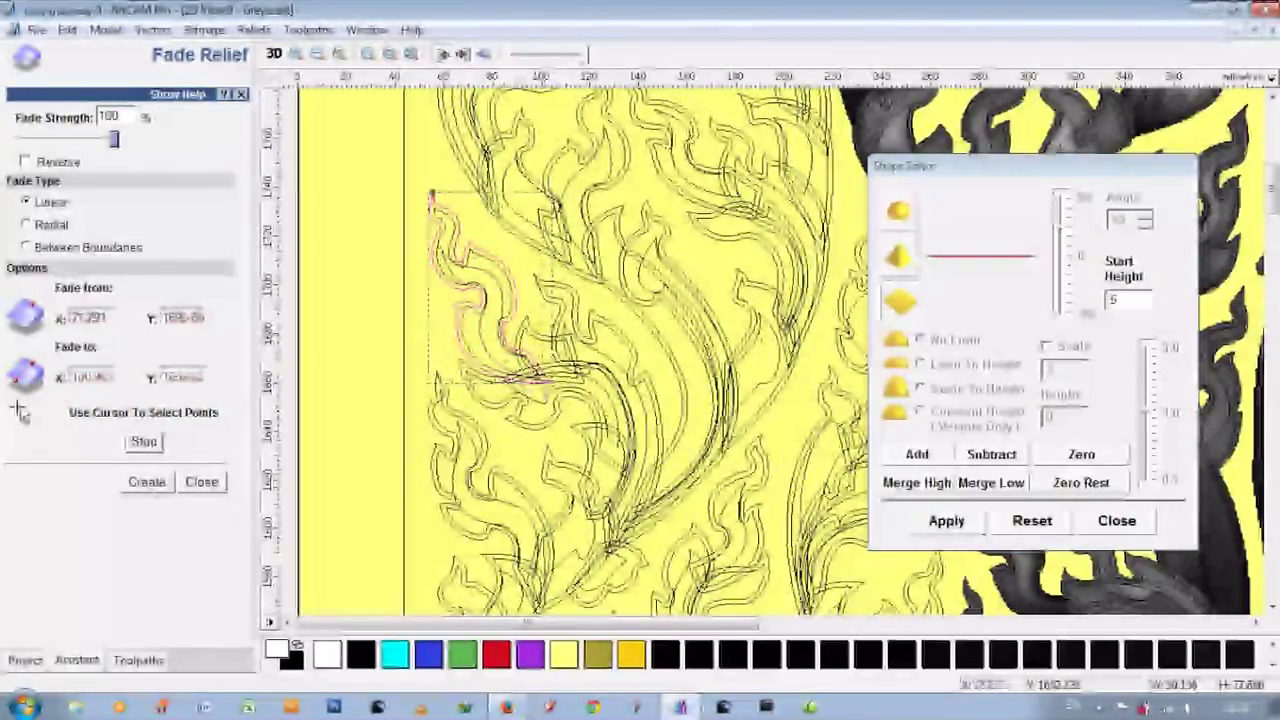
{"action": "scroll", "coordinate": [527, 325], "scroll_direction": "up", "scroll_amount": 2}
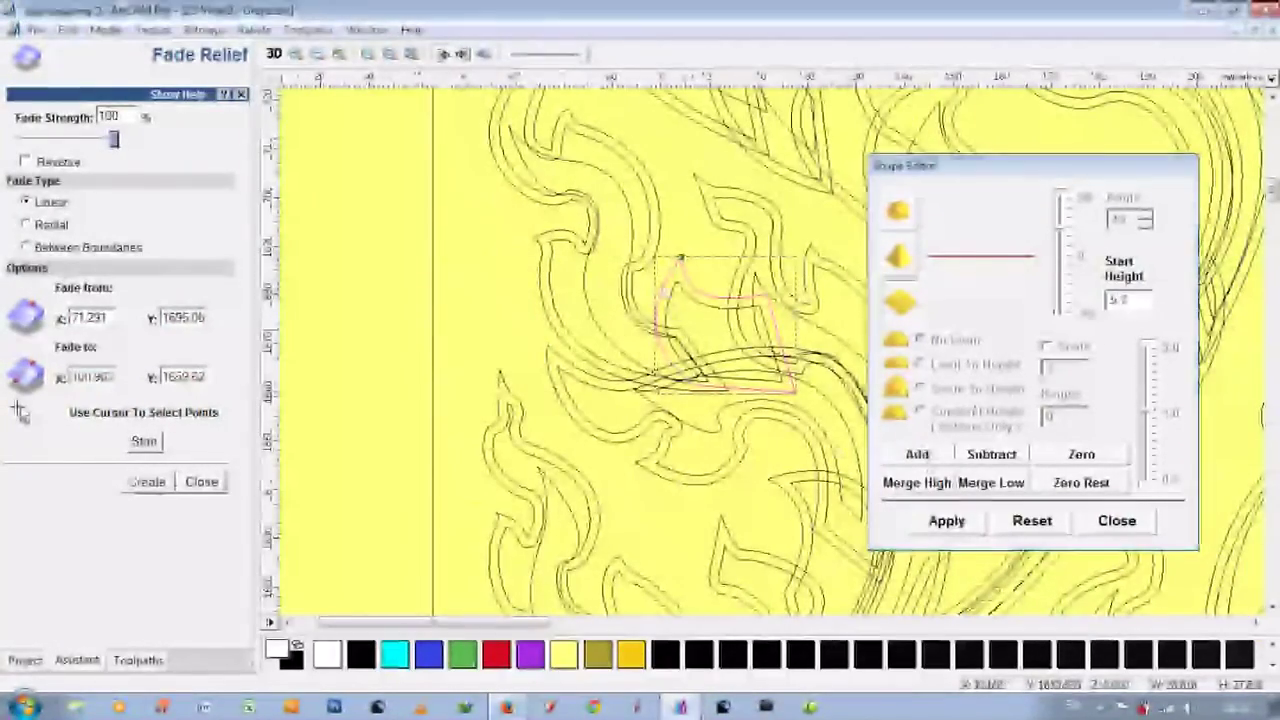
{"action": "left_click", "coordinate": [676, 280]}
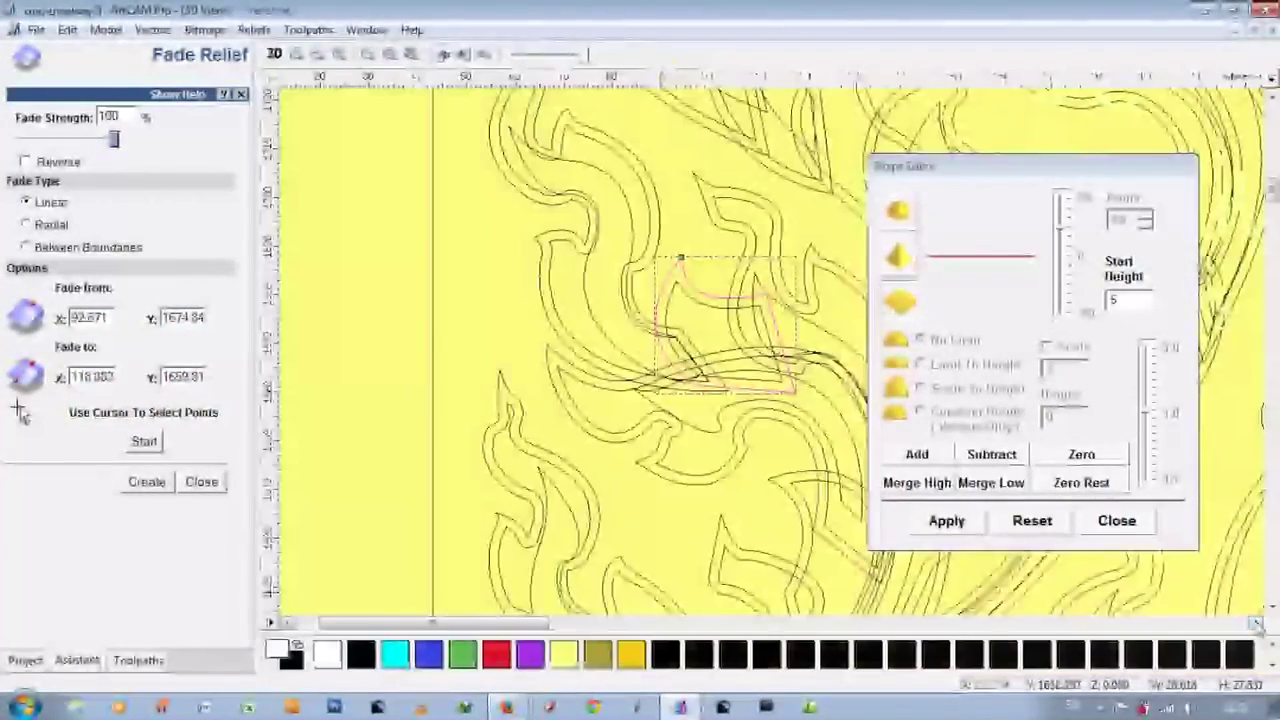
{"action": "scroll", "coordinate": [628, 290], "scroll_direction": "up", "scroll_amount": 2}
{"action": "left_click", "coordinate": [440, 490]}
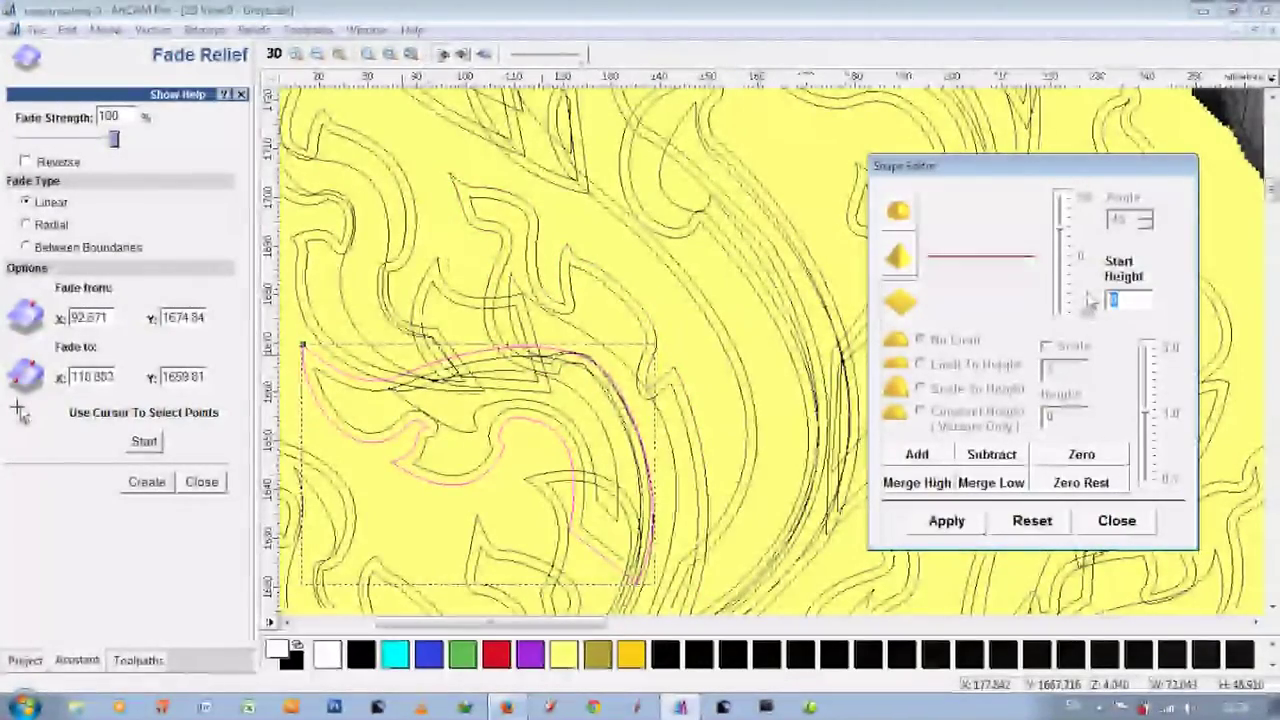
{"action": "left_click", "coordinate": [900, 210]}
{"action": "left_click_drag", "start_coordinate": [1062, 226], "coordinate": [1062, 247]}
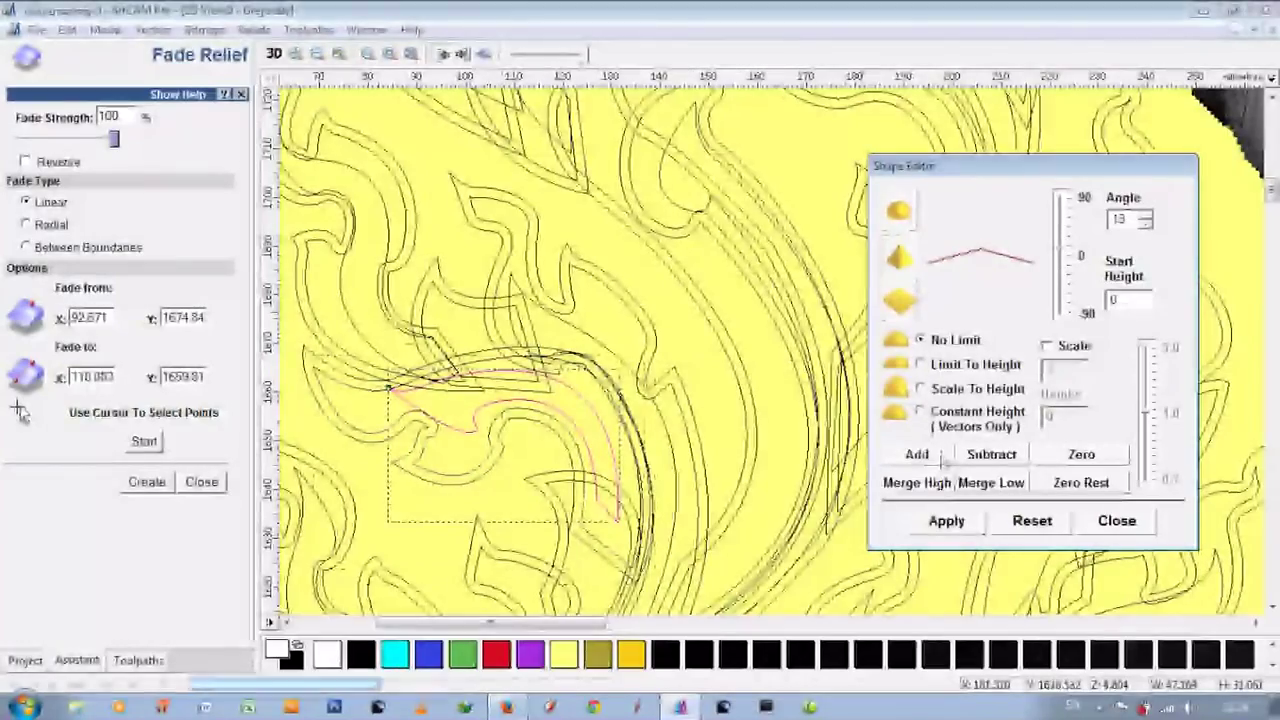
Raise the next leaf outline into the relief and check the carved leaves in 3D.
{"action": "left_click", "coordinate": [540, 322]}
{"action": "left_click", "coordinate": [540, 322]}
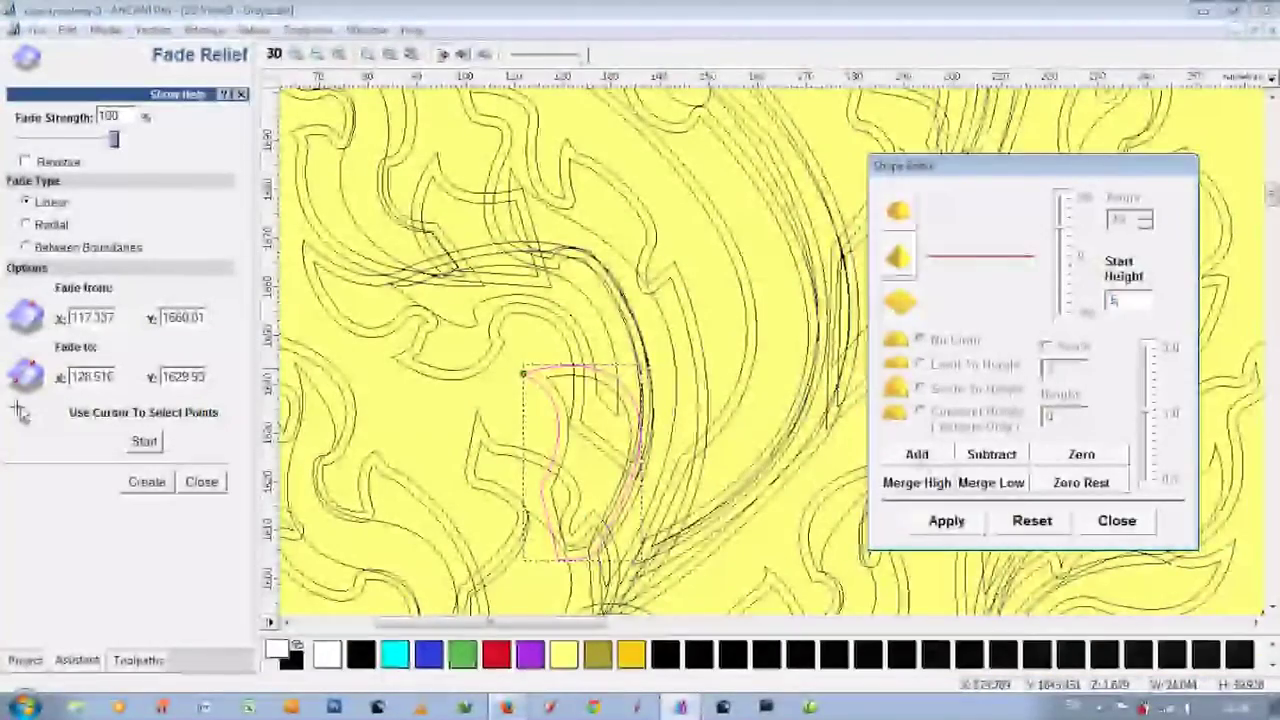
{"action": "left_click", "coordinate": [547, 378]}
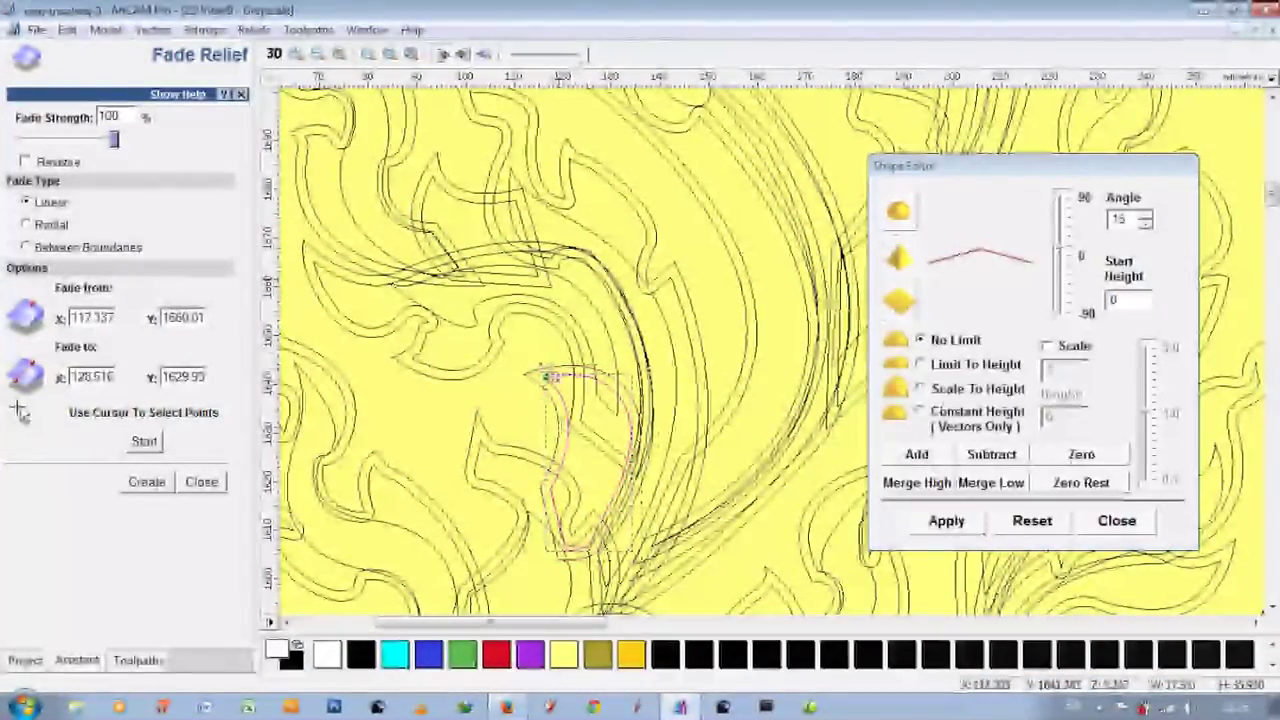
{"action": "left_click", "coordinate": [549, 376]}
{"action": "key", "text": "F3"}
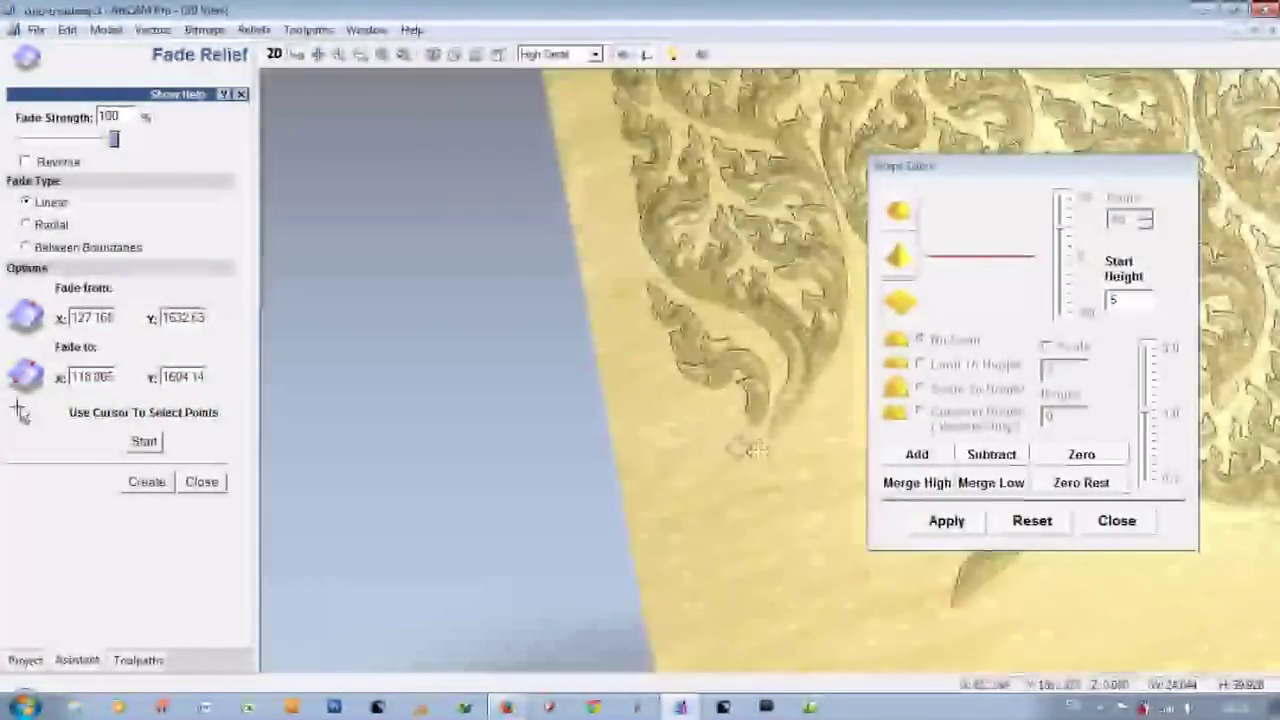
{"action": "scroll", "coordinate": [737, 443], "scroll_direction": "up", "scroll_amount": 3}
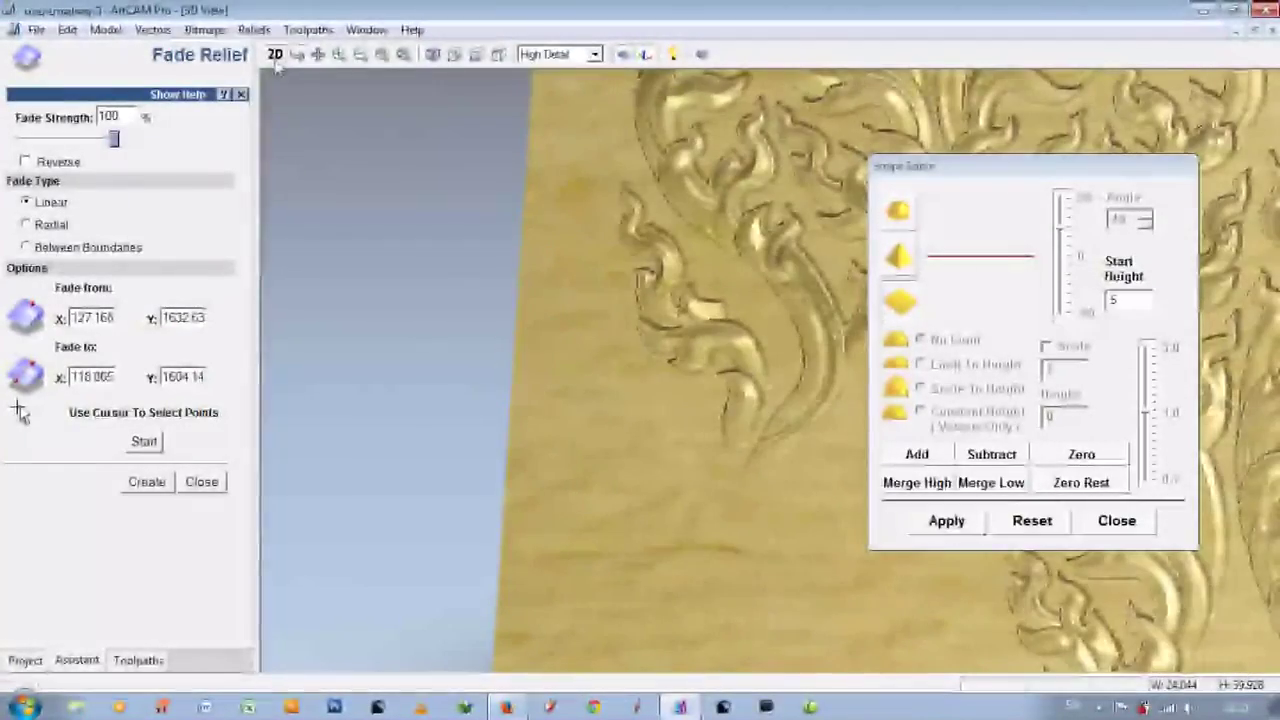
{"action": "left_click", "coordinate": [276, 57]}
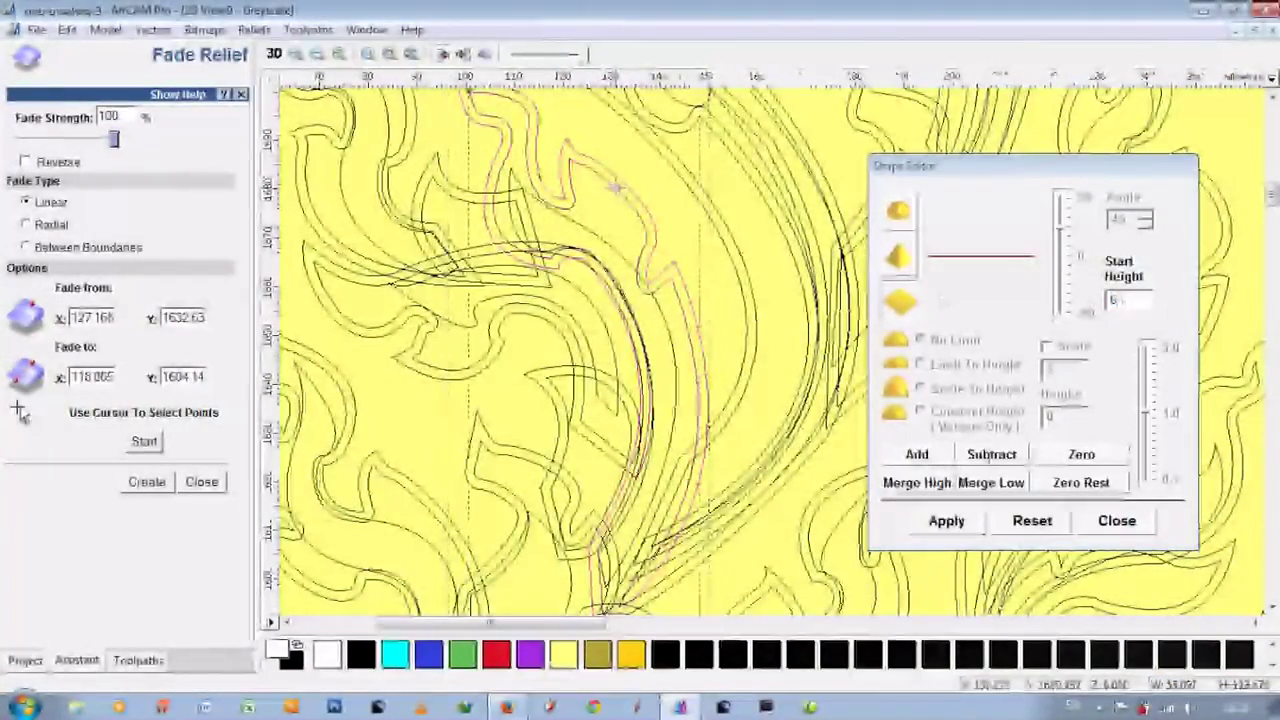
Fade the long left-column leaf from X 124.088, Y 1665.71 to X 126.51, Y 1590.31, previewing in 3D.
{"action": "left_click", "coordinate": [668, 248]}
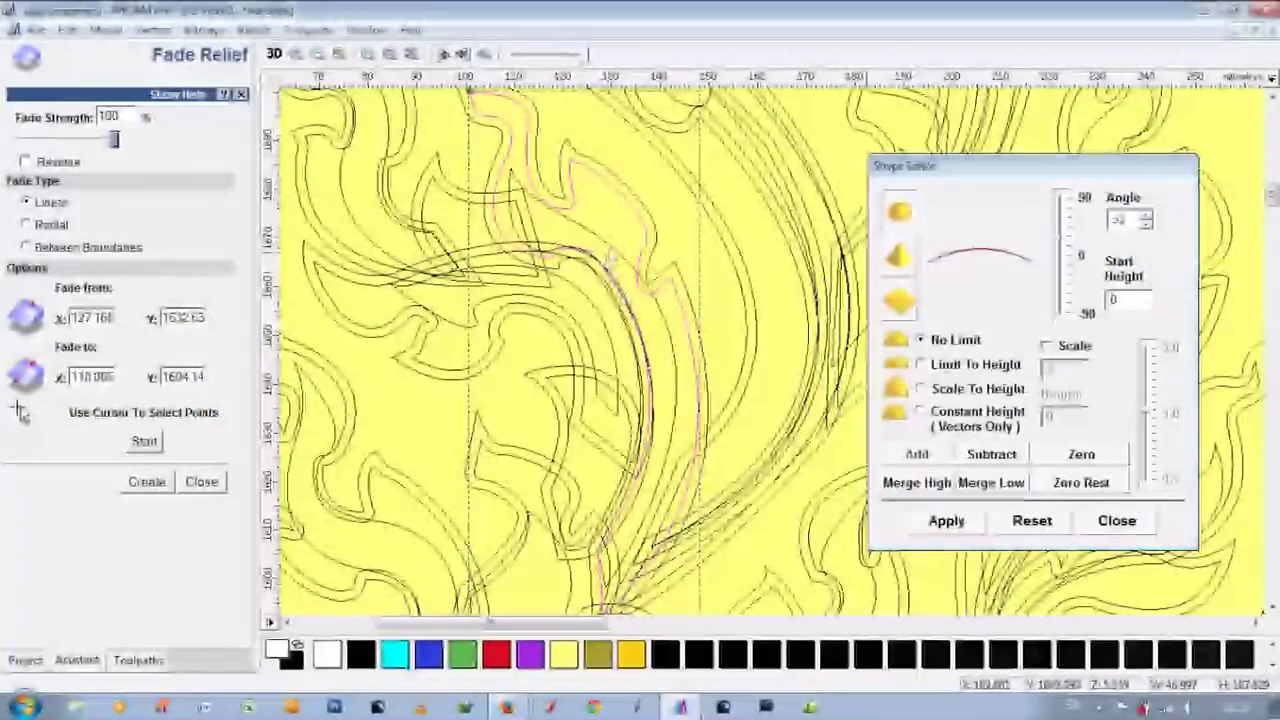
{"action": "scroll", "coordinate": [640, 383], "scroll_direction": "down", "scroll_amount": 2}
{"action": "left_click", "coordinate": [144, 441]}
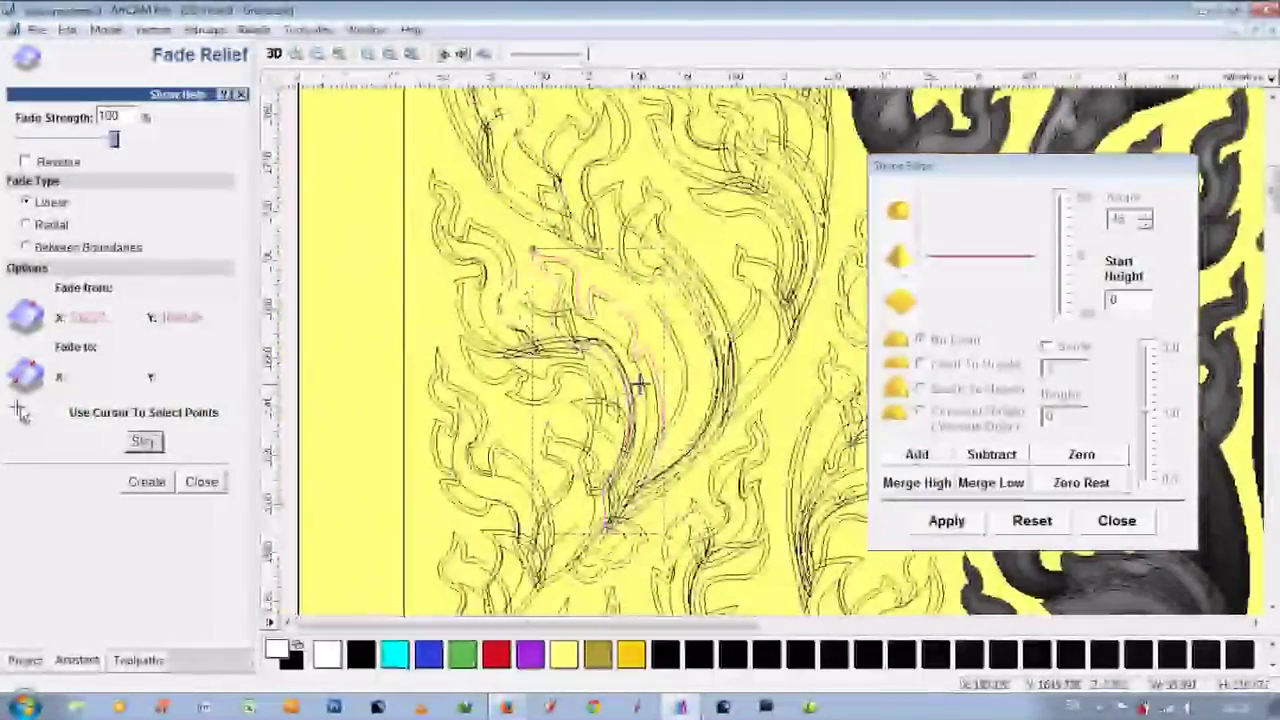
{"action": "left_click", "coordinate": [608, 527]}
{"action": "key", "text": "F3"}
{"action": "scroll", "coordinate": [594, 449], "scroll_direction": "up", "scroll_amount": 5}
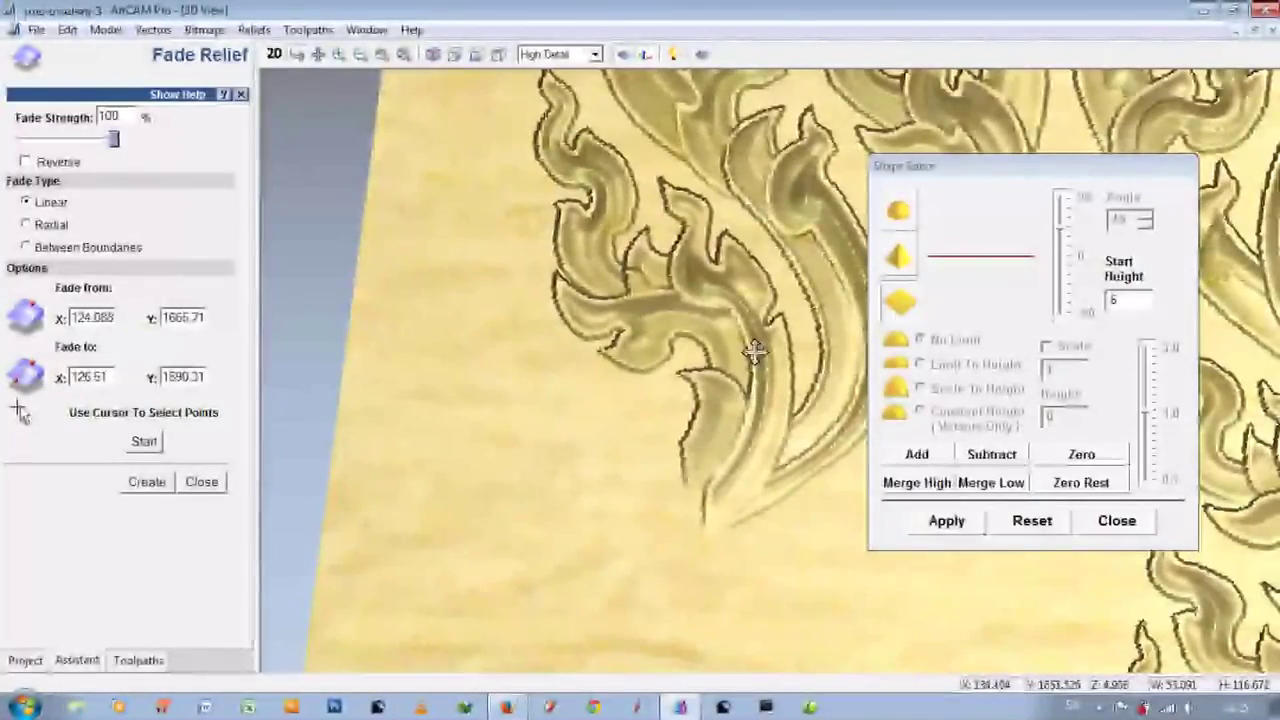
{"action": "left_click_drag", "start_coordinate": [643, 503], "coordinate": [620, 452]}
{"action": "key", "text": "F2"}
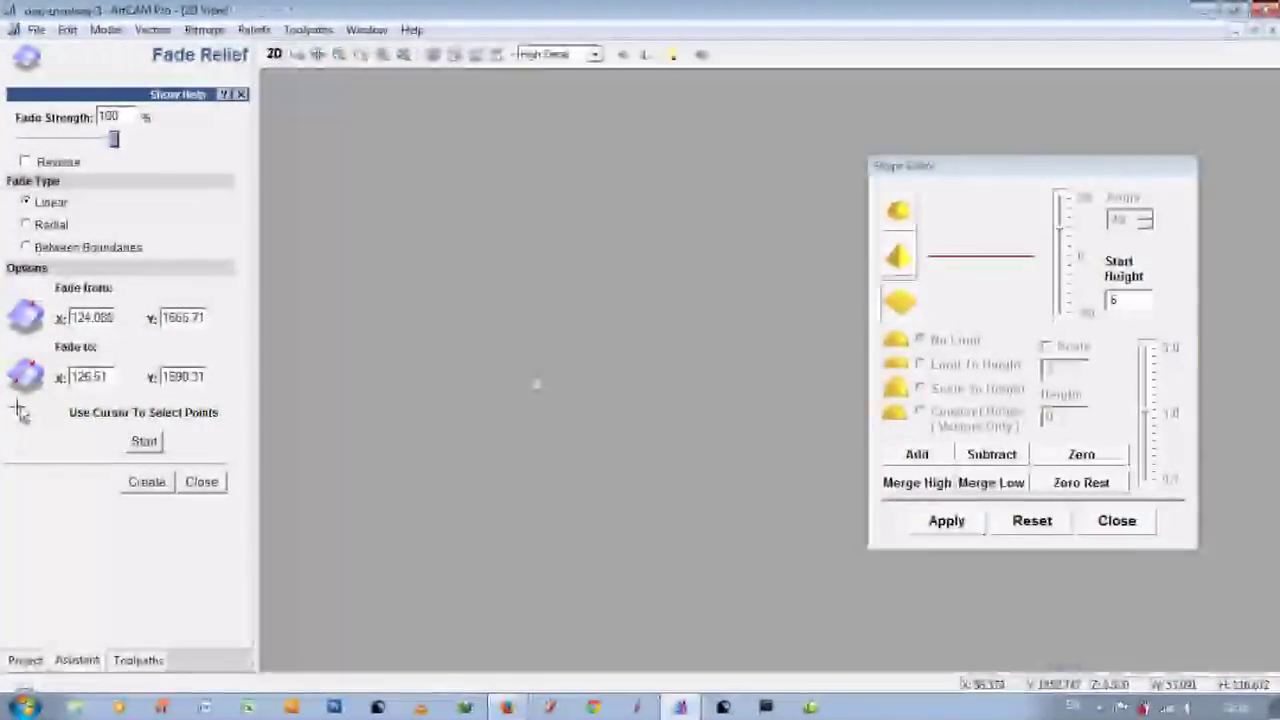
Add the small side leaf at start height 3 to the relief and start its fade.
{"action": "key", "text": "F3"}
{"action": "left_click_drag", "start_coordinate": [553, 404], "coordinate": [846, 334]}
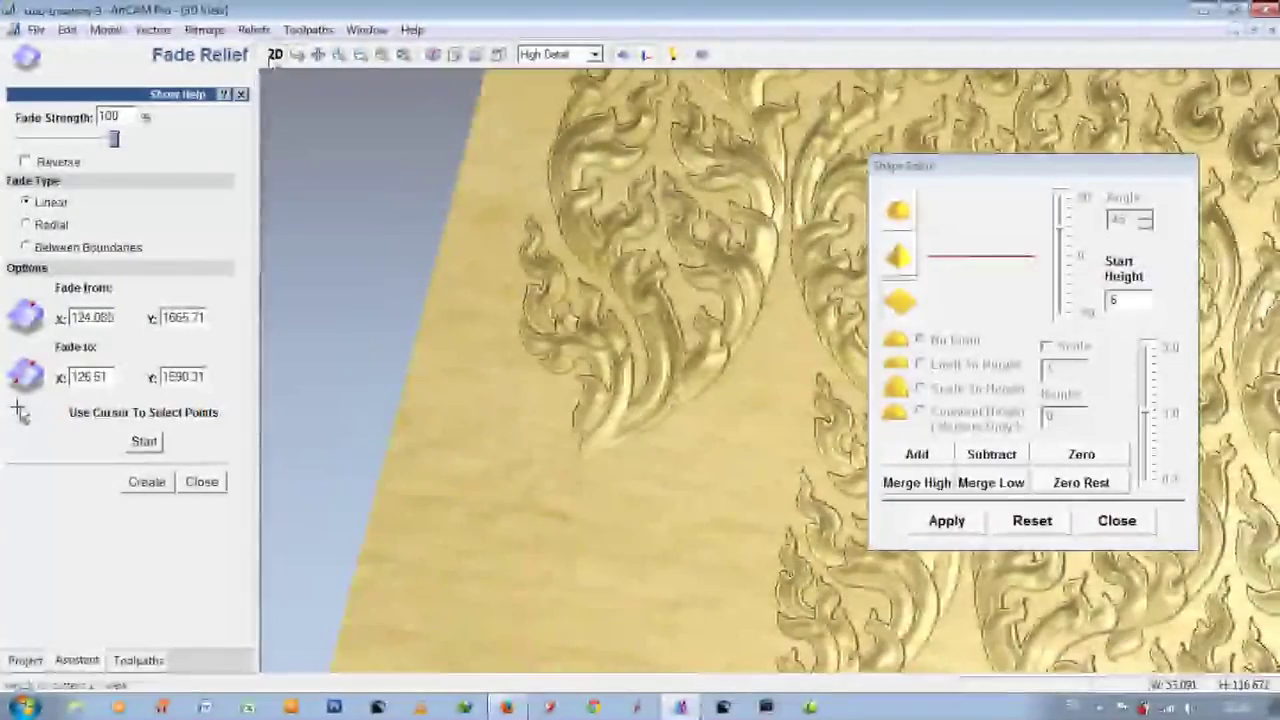
{"action": "key", "text": "F2"}
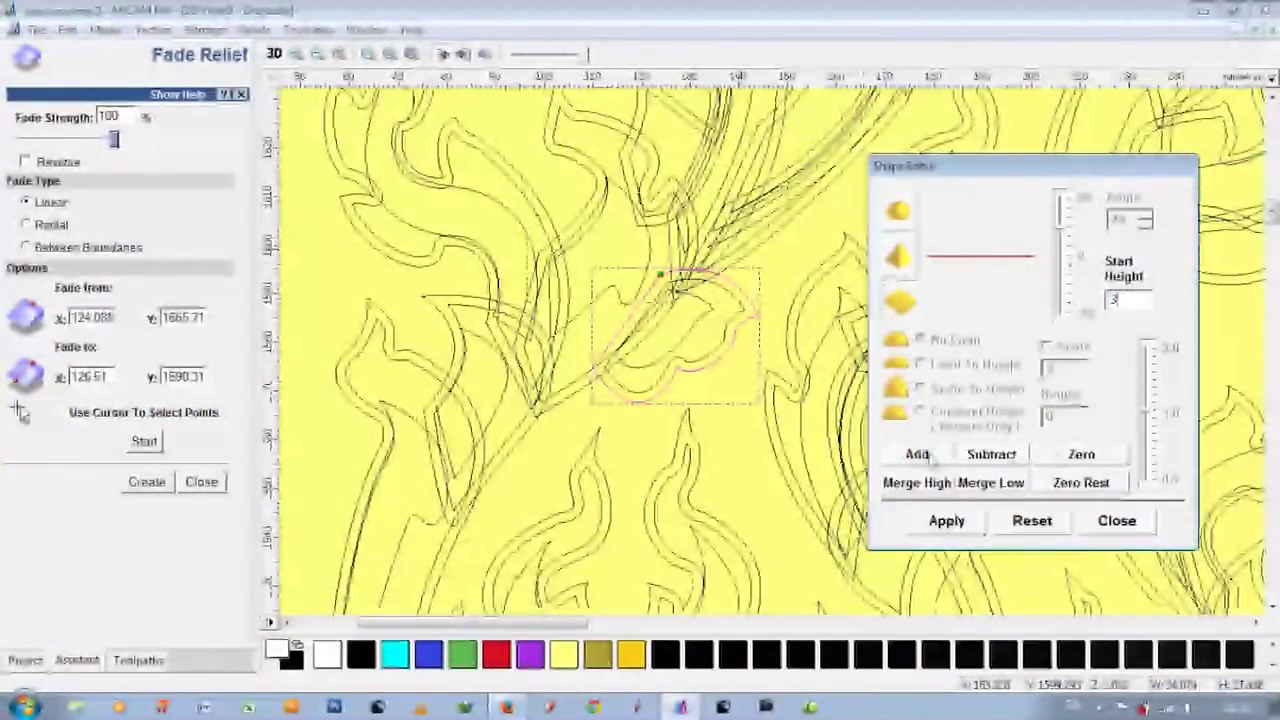
{"action": "type", "text": "3"}
{"action": "left_click", "coordinate": [928, 454]}
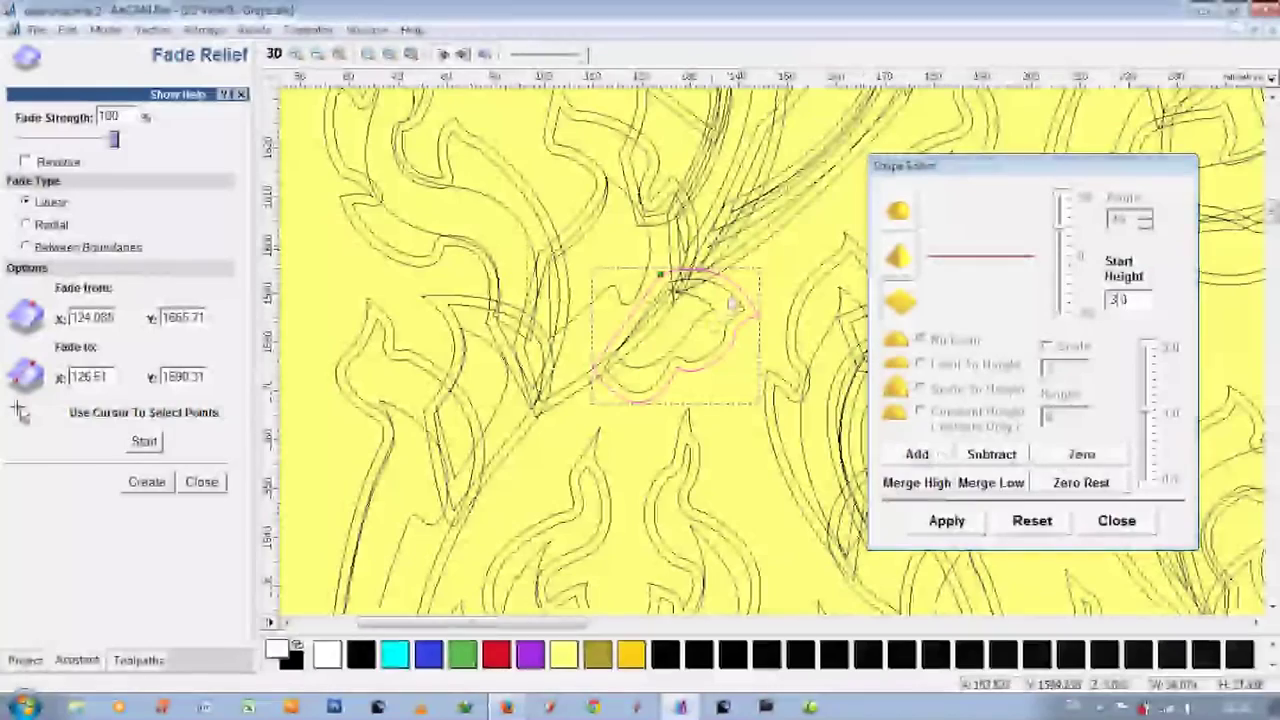
{"action": "left_click", "coordinate": [676, 290]}
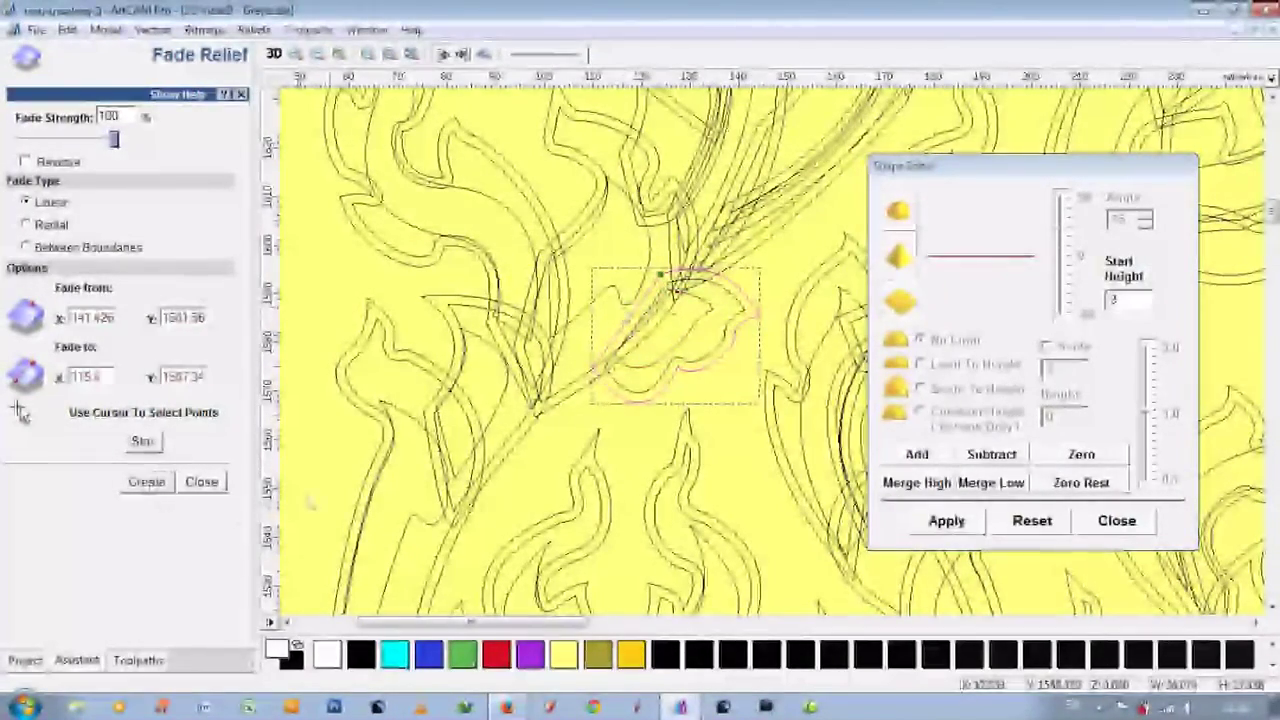
Fade the larger curling leaf from X 80.786, Y 1612.12 to X 93.628, Y 1577.43, viewing it in 3D.
{"action": "left_click", "coordinate": [676, 290]}
{"action": "key", "text": "F3"}
{"action": "key", "text": "F2"}
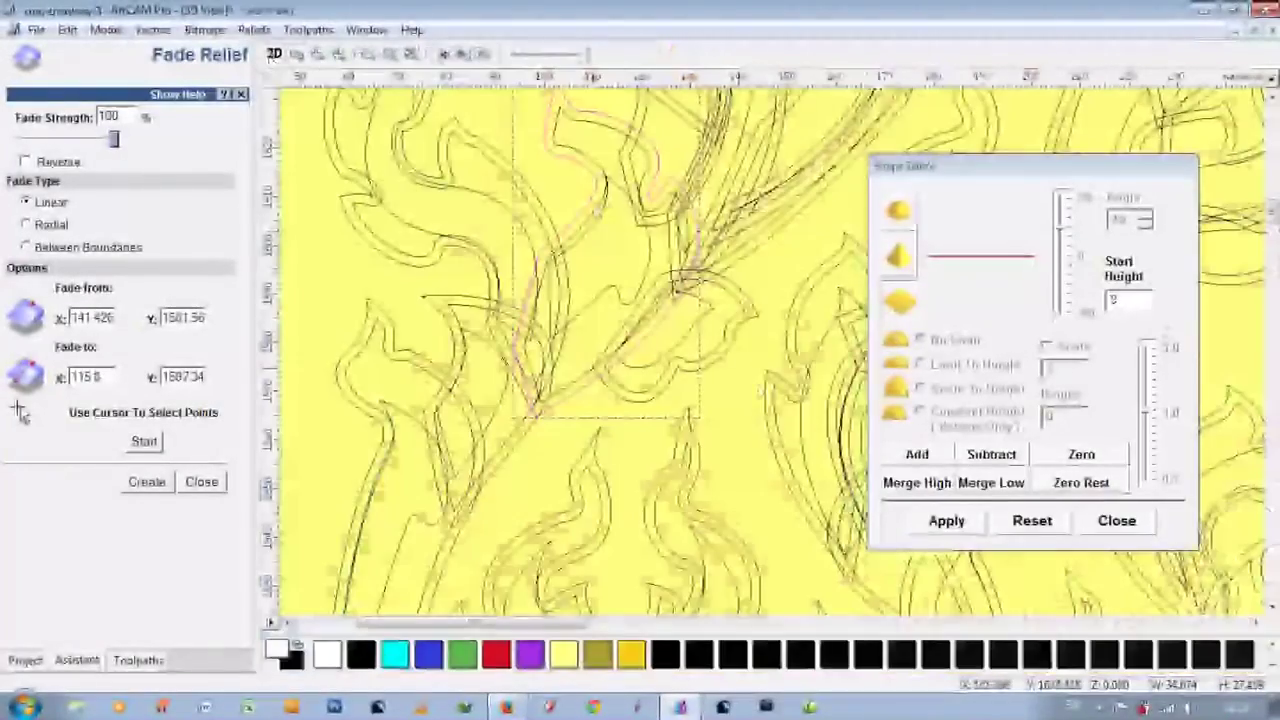
{"action": "left_click", "coordinate": [688, 235]}
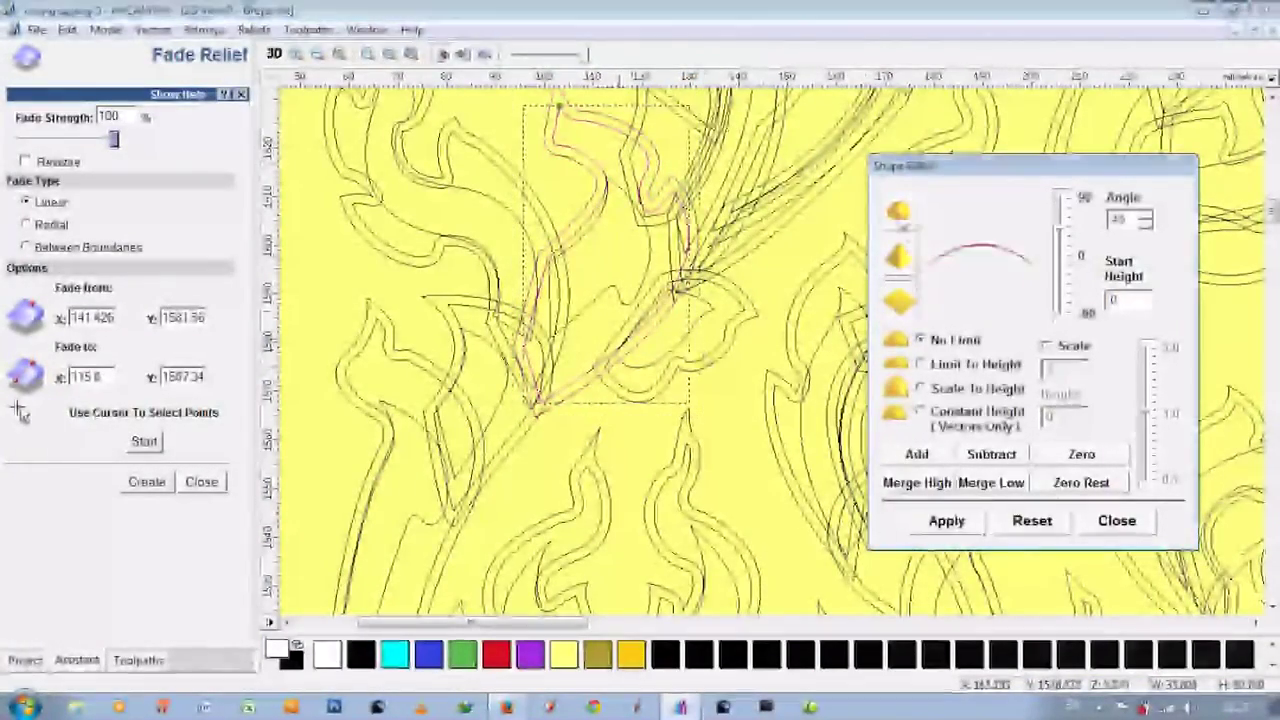
{"action": "left_click", "coordinate": [605, 190]}
{"action": "left_click", "coordinate": [144, 441]}
{"action": "type", "text": "5"}
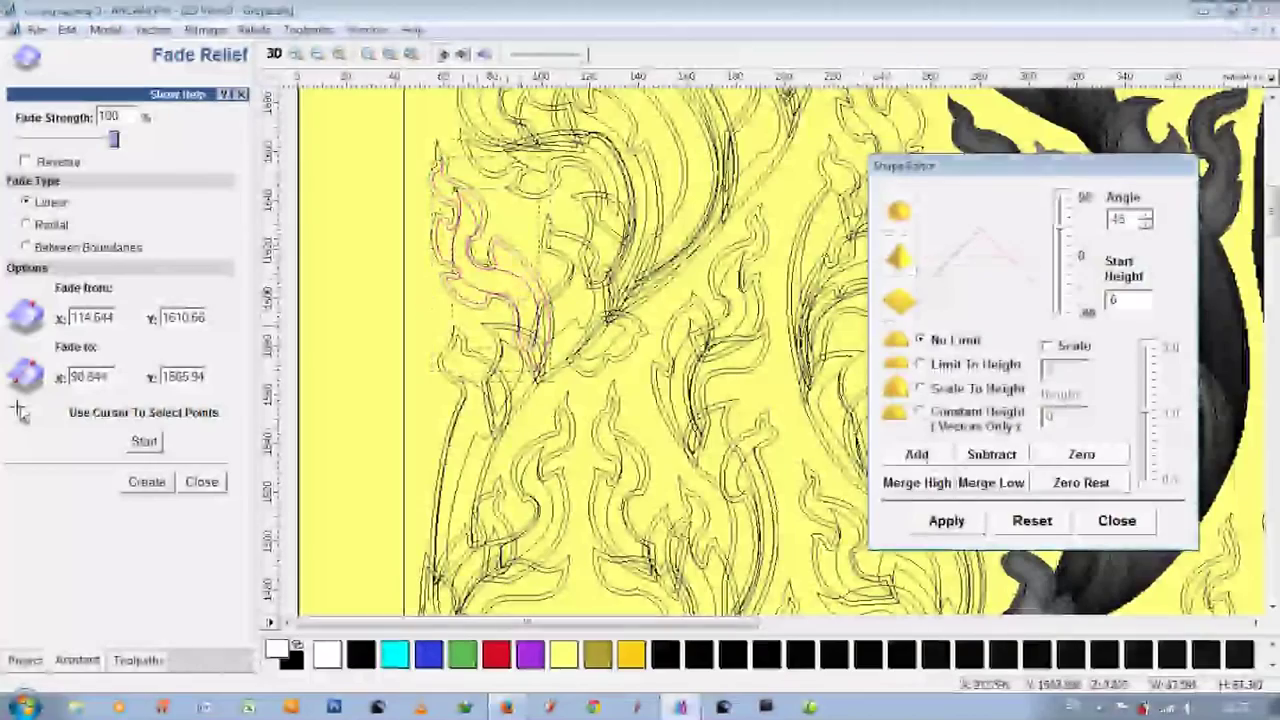
{"action": "left_click", "coordinate": [500, 287]}
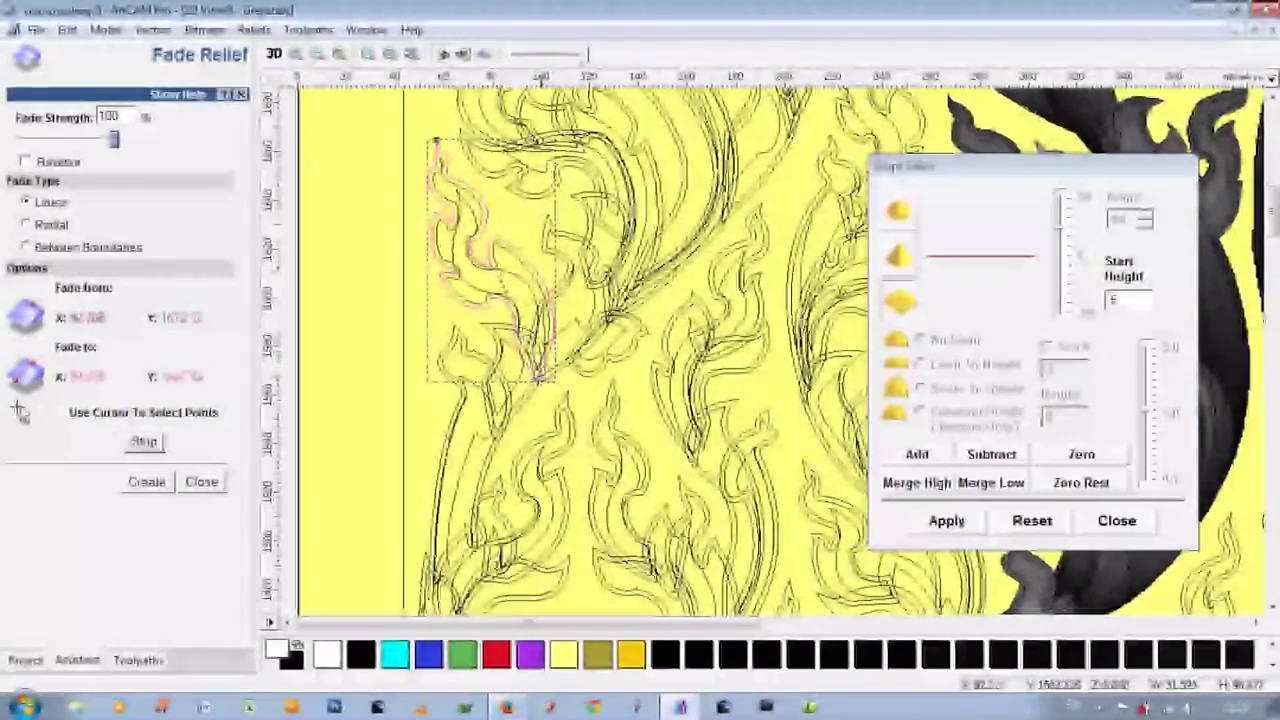
{"action": "left_click", "coordinate": [272, 58]}
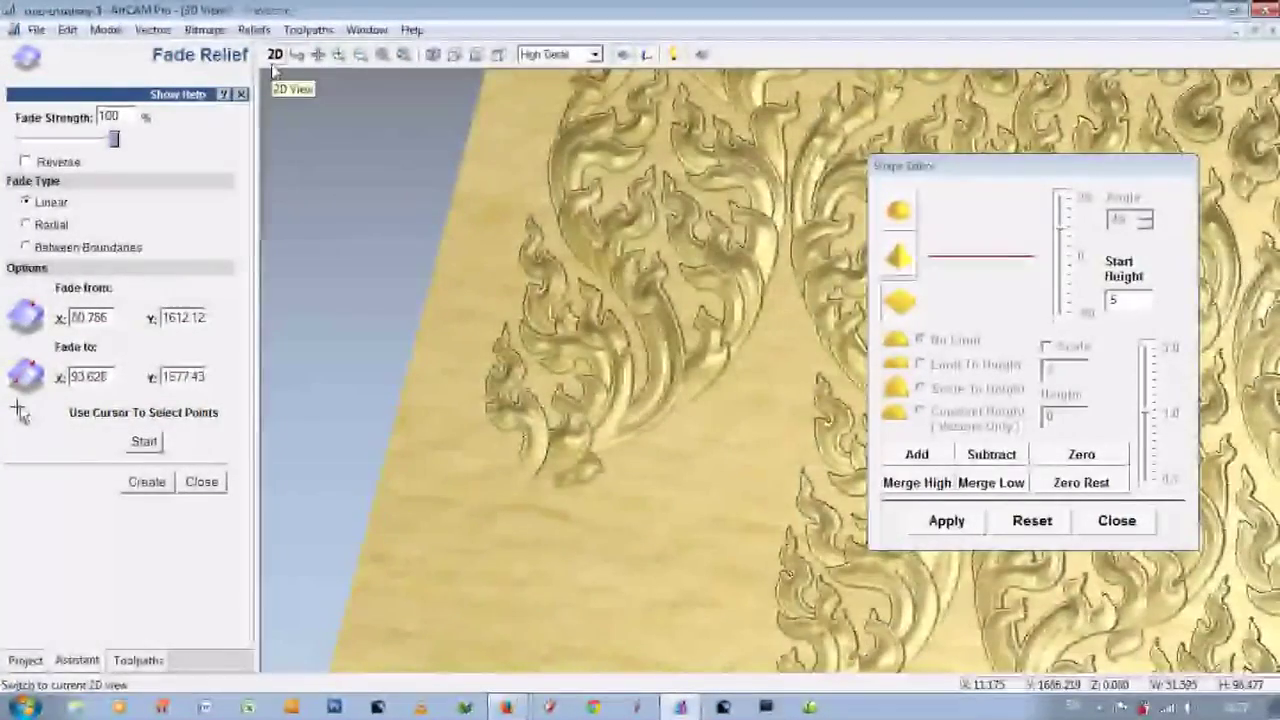
Orbit the 3D relief to a steep angle to inspect the faded leaves.
{"action": "left_click", "coordinate": [272, 58]}
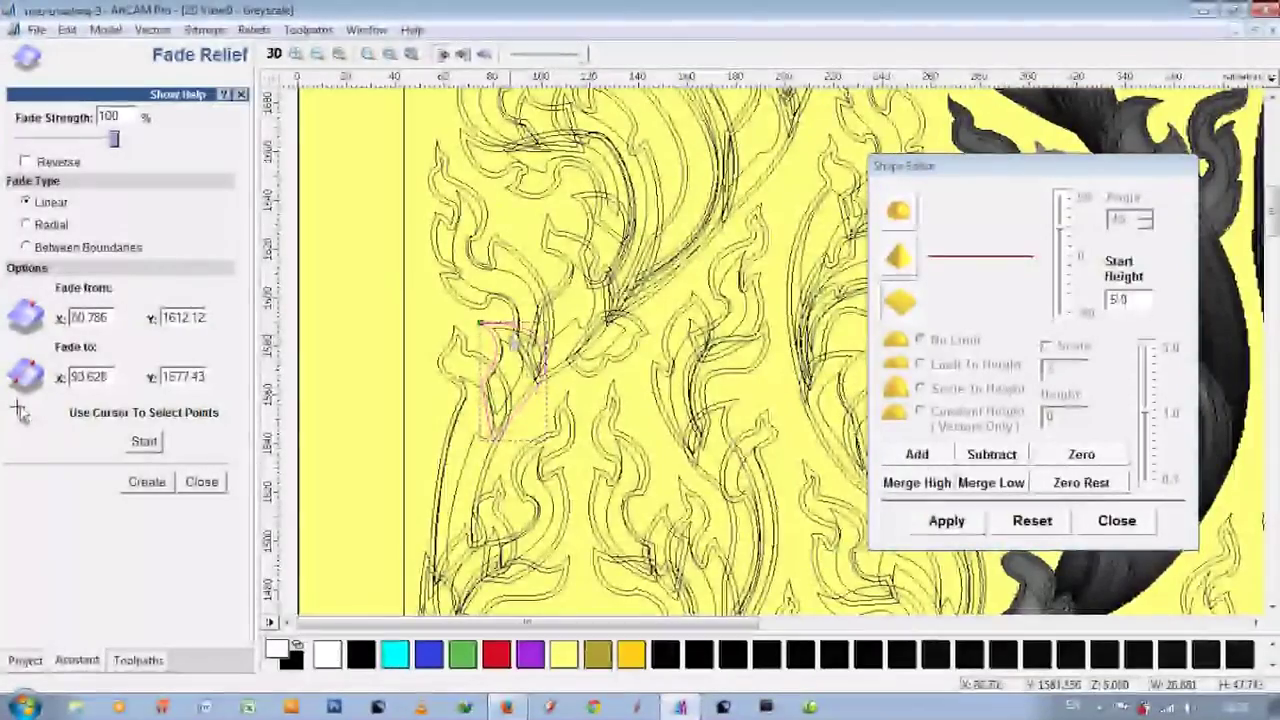
{"action": "scroll", "coordinate": [20, 410], "scroll_direction": "up", "scroll_amount": 2}
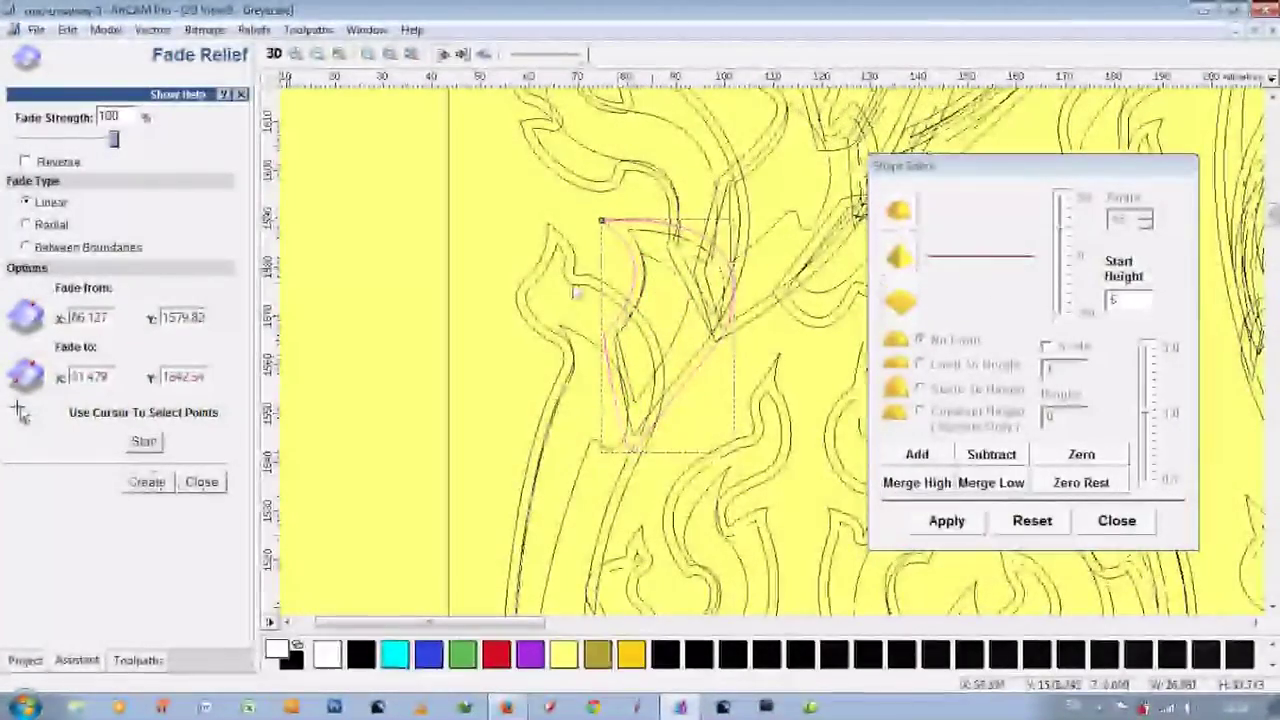
{"action": "key", "text": "F3"}
{"action": "scroll", "coordinate": [554, 463], "scroll_direction": "up", "scroll_amount": 3}
{"action": "scroll", "coordinate": [541, 468], "scroll_direction": "down", "scroll_amount": 3}
{"action": "left_click_drag", "start_coordinate": [374, 551], "coordinate": [280, 166]}
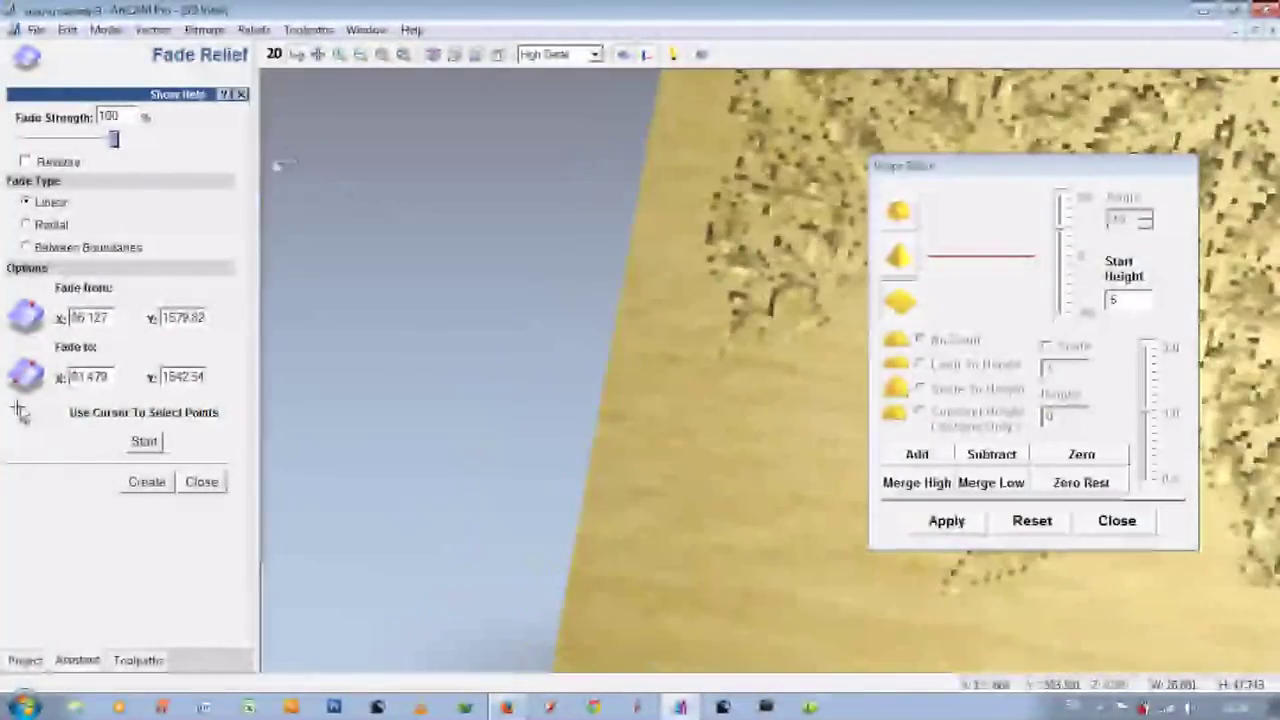
{"action": "key", "text": "F2"}
Fade the leftmost leaf from X 78.676, Y 1555.95 to X 53.106, Y 1476.28, then reopen Shape Editor.
{"action": "scroll", "coordinate": [371, 349], "scroll_direction": "down", "scroll_amount": 2}
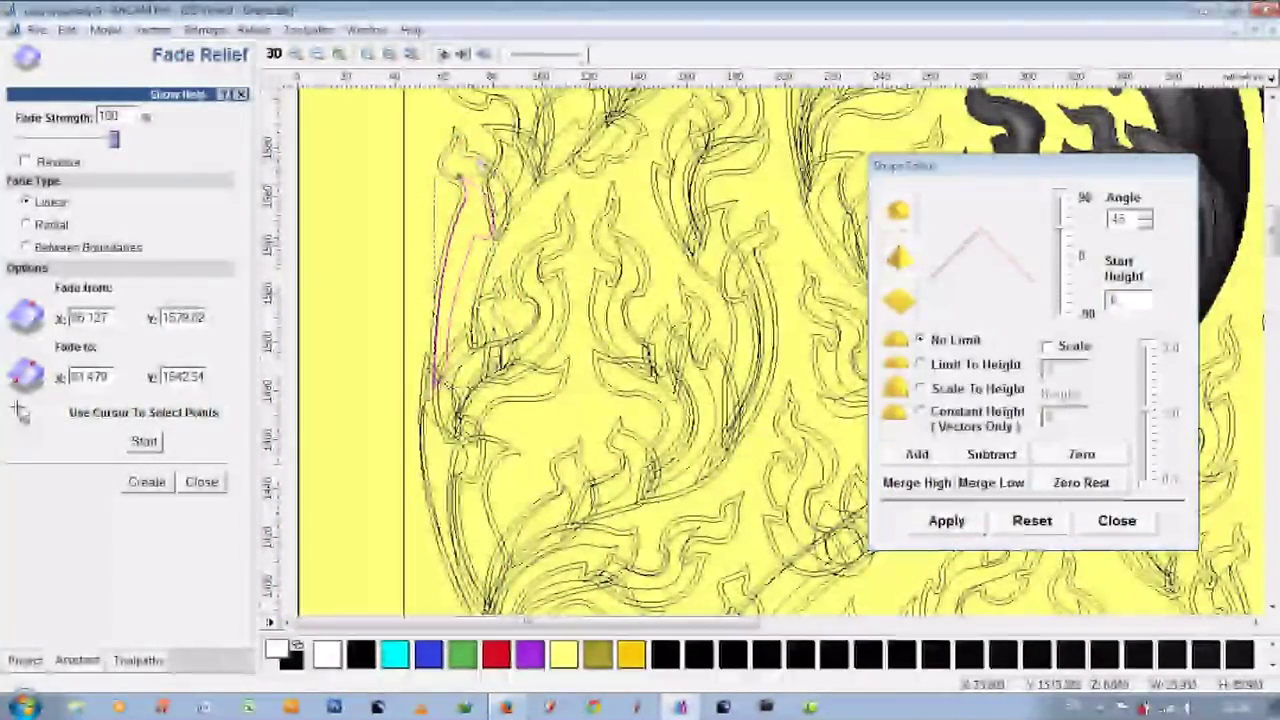
{"action": "left_click", "coordinate": [144, 441]}
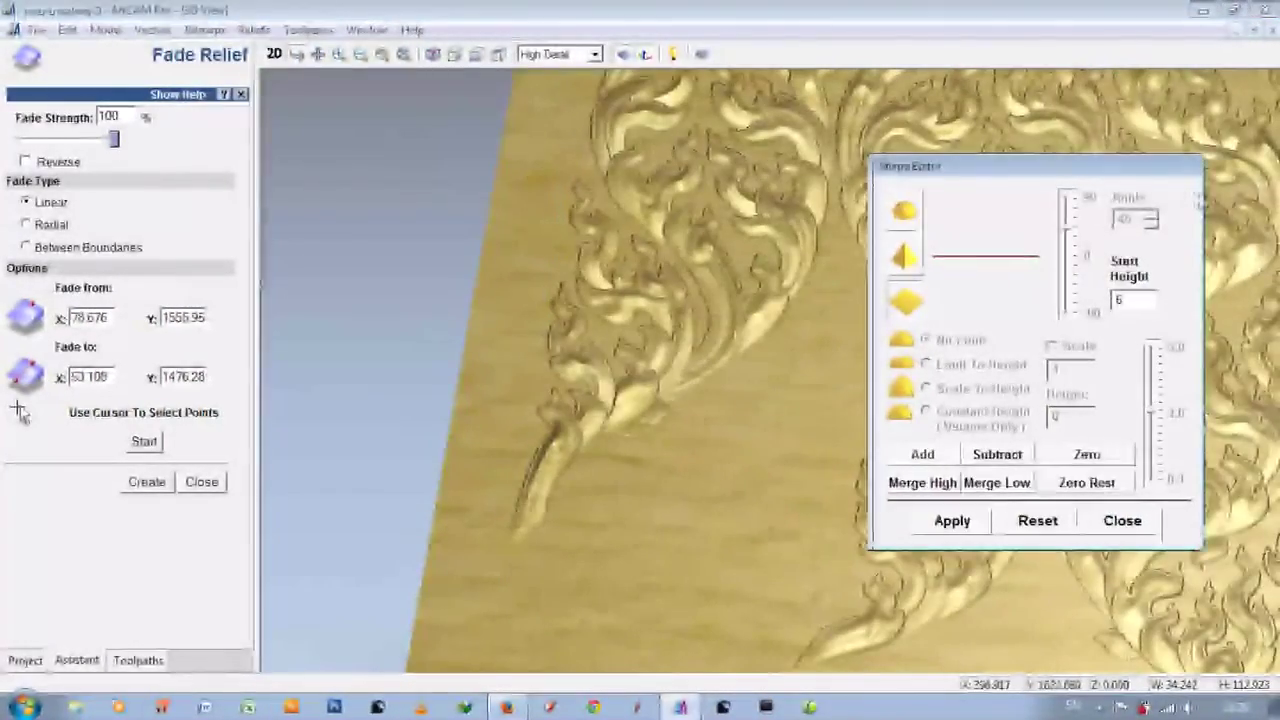
{"action": "left_click", "coordinate": [275, 55]}
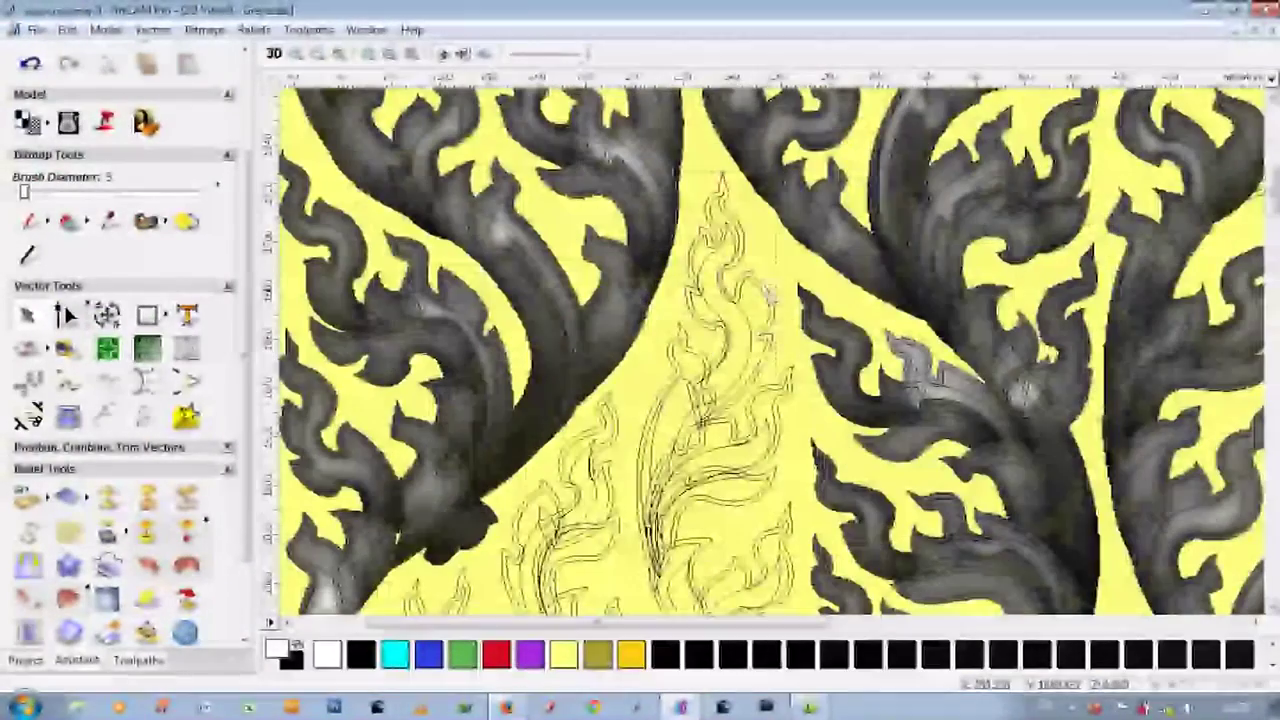
{"action": "key", "text": "F12"}
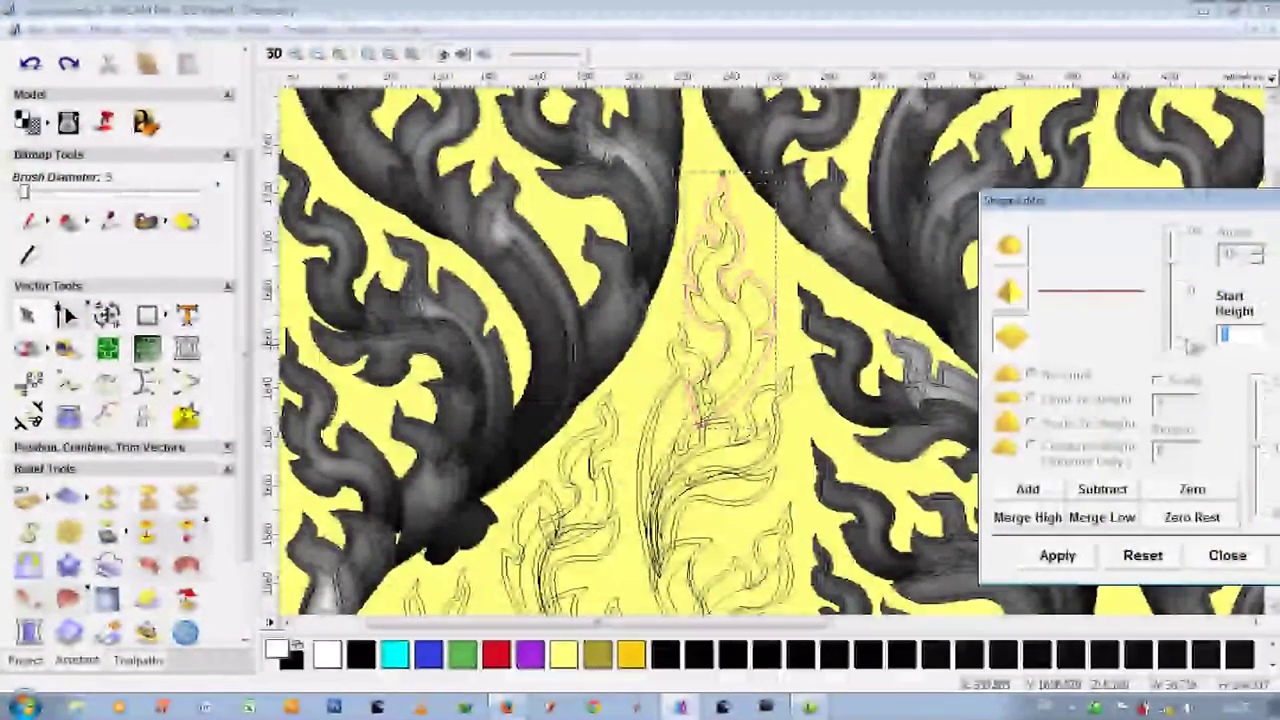
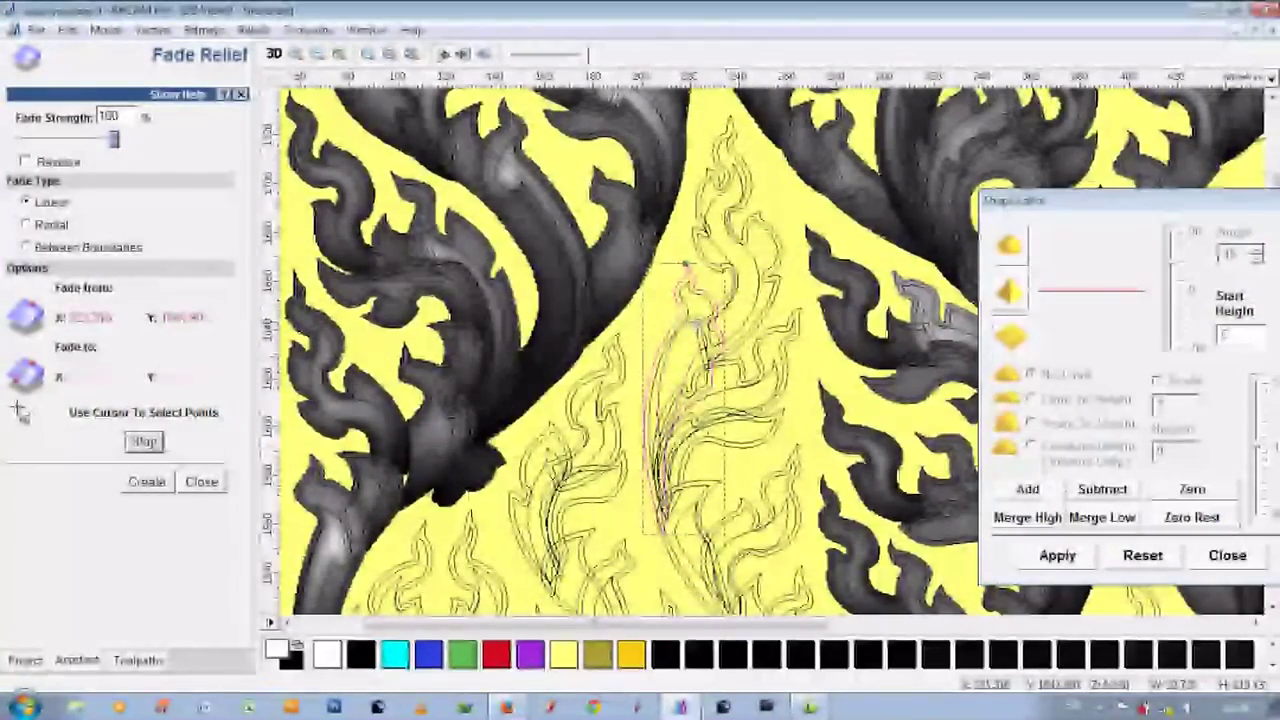
Inspect the current relief in the 3D view, then return to 2D.
{"action": "left_click", "coordinate": [273, 55]}
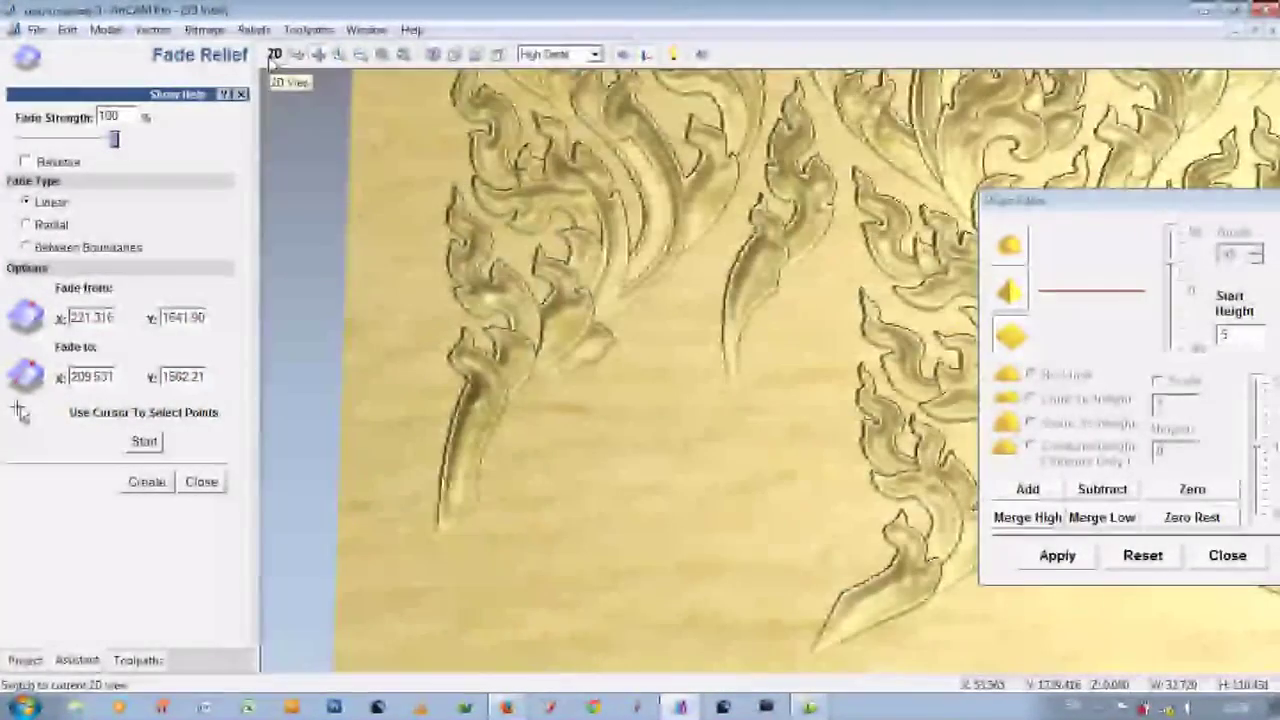
{"action": "left_click", "coordinate": [272, 56]}
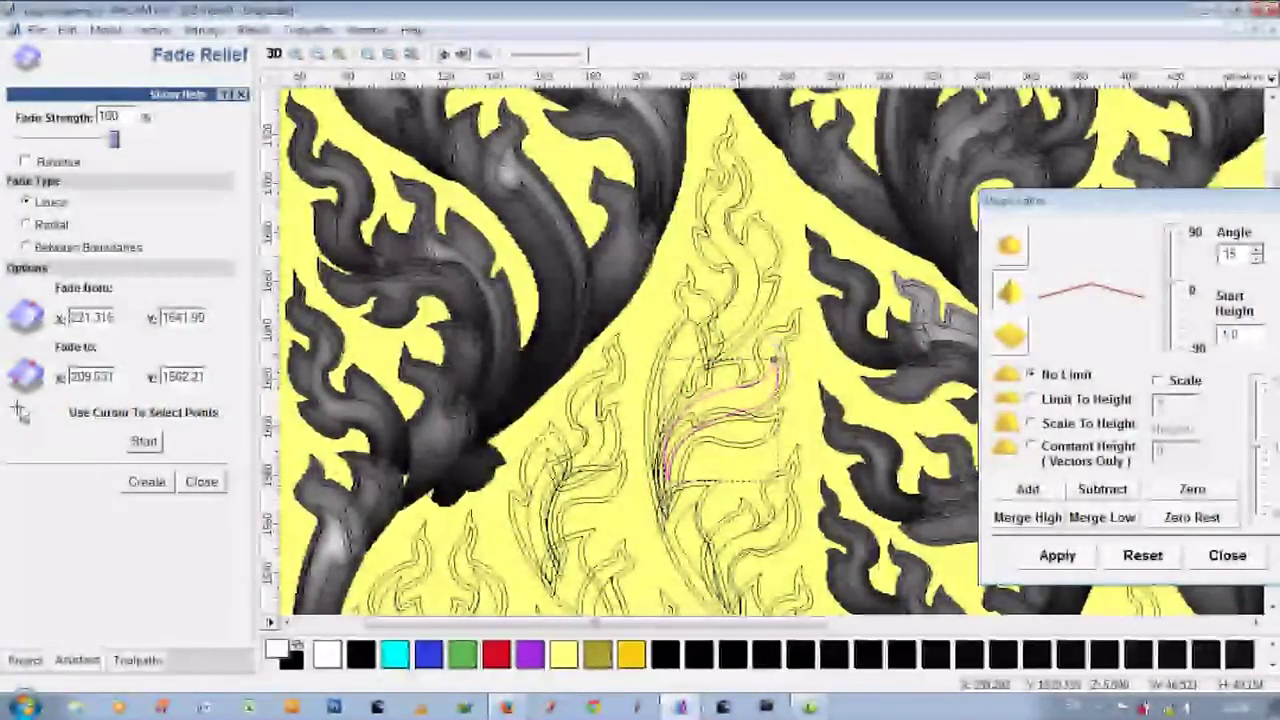
{"action": "key", "text": "F3"}
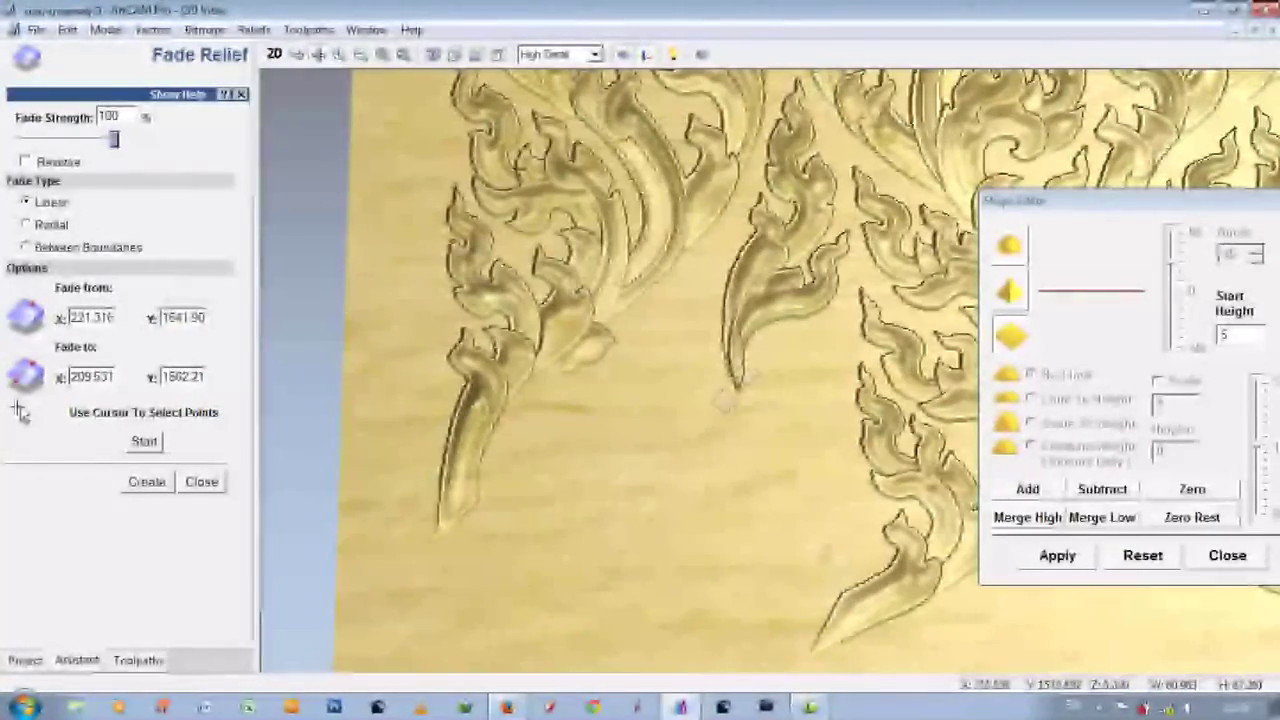
{"action": "scroll", "coordinate": [812, 327], "scroll_direction": "up", "scroll_amount": 2}
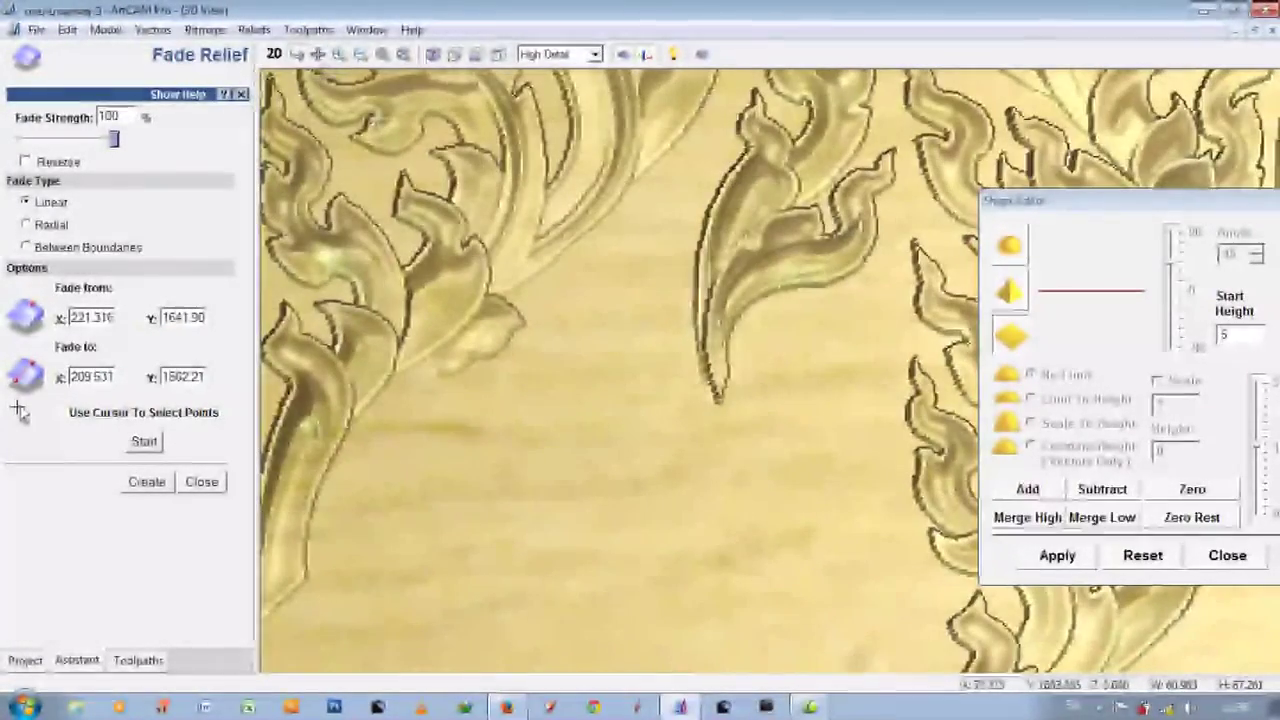
{"action": "key", "text": "F2"}
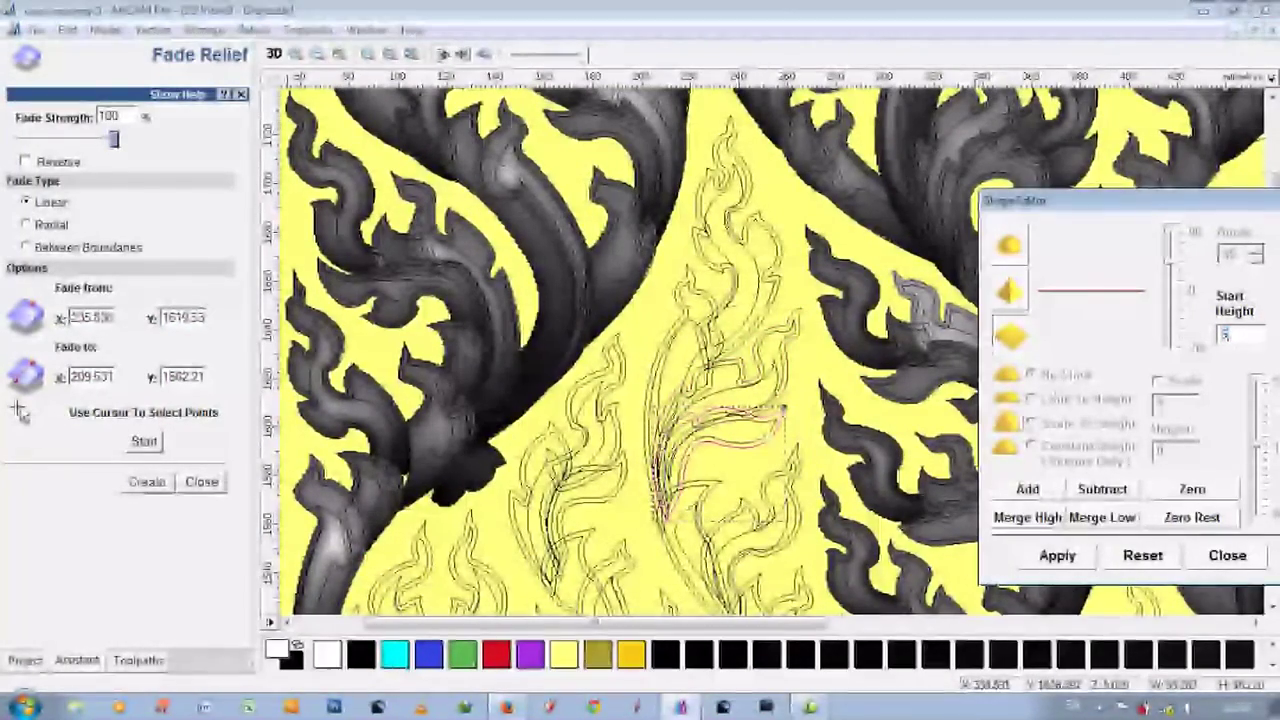
Select the curved leaf vector and check its linear fade, (223.431, 1595.98) to (212.332, 1564.02), in 3D.
{"action": "left_click", "coordinate": [775, 431]}
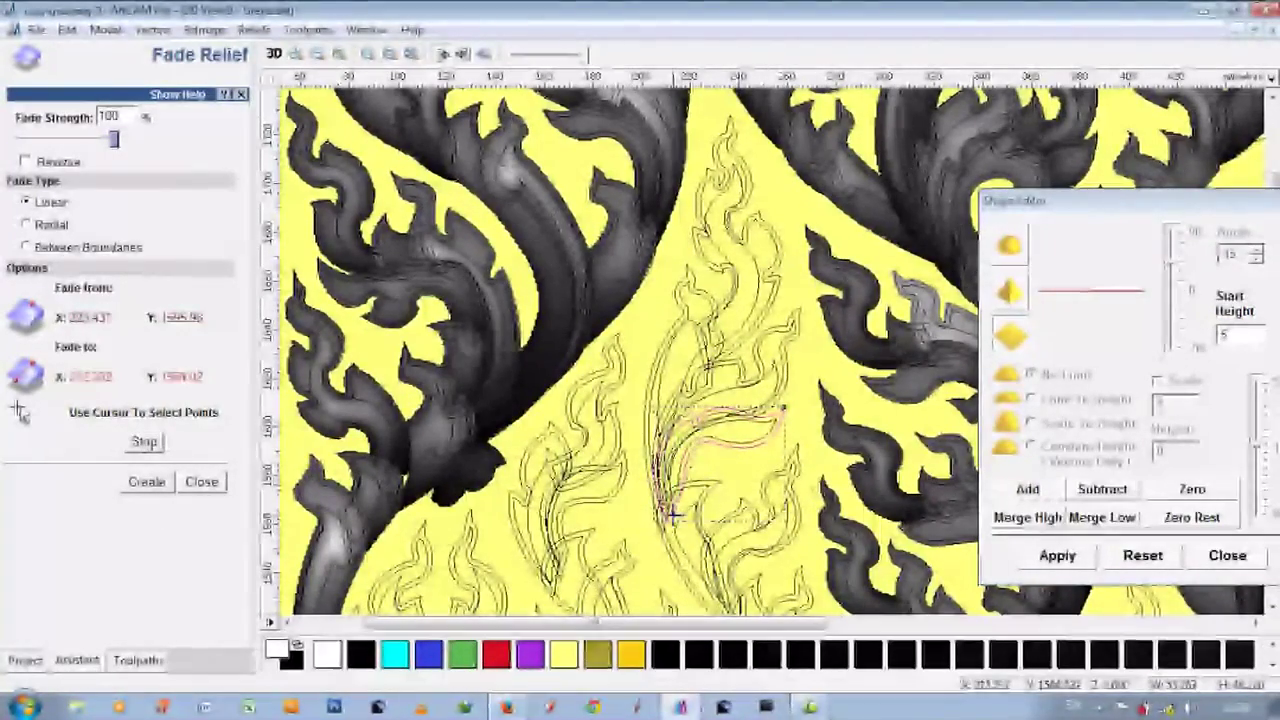
{"action": "key", "text": "F3"}
{"action": "scroll", "coordinate": [785, 390], "scroll_direction": "up", "scroll_amount": 5}
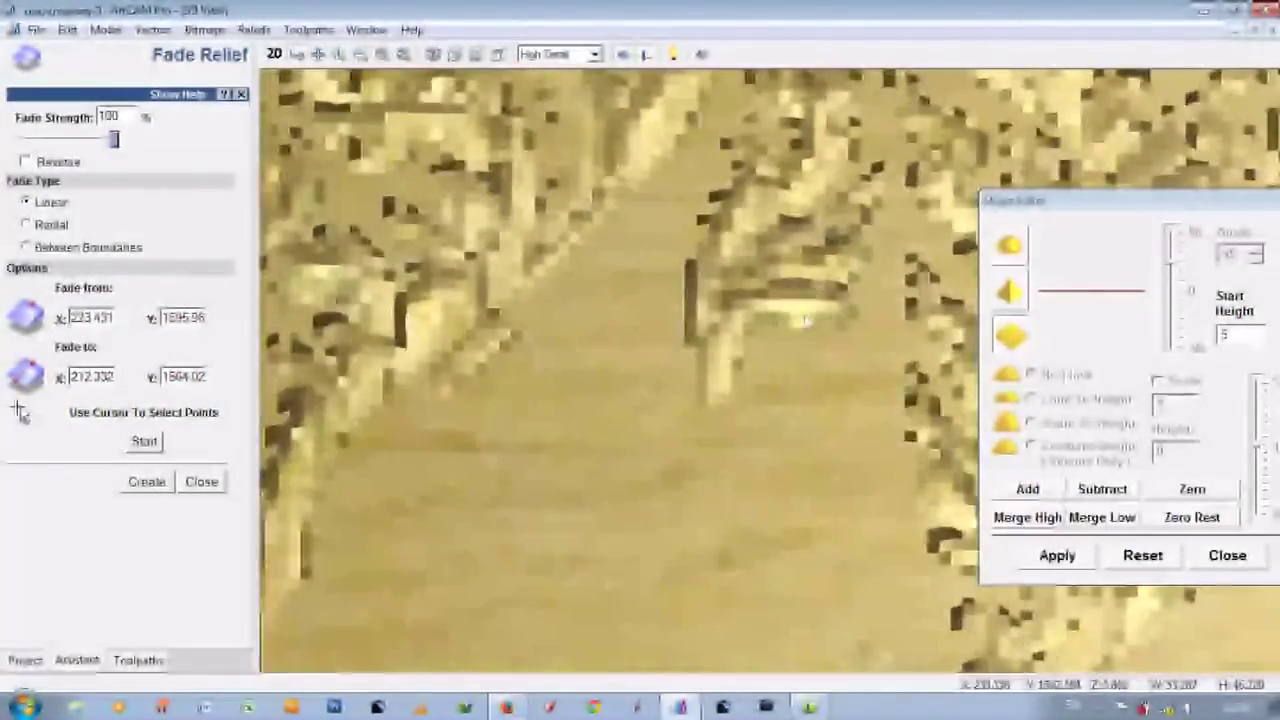
{"action": "scroll", "coordinate": [800, 420], "scroll_direction": "up", "scroll_amount": 1}
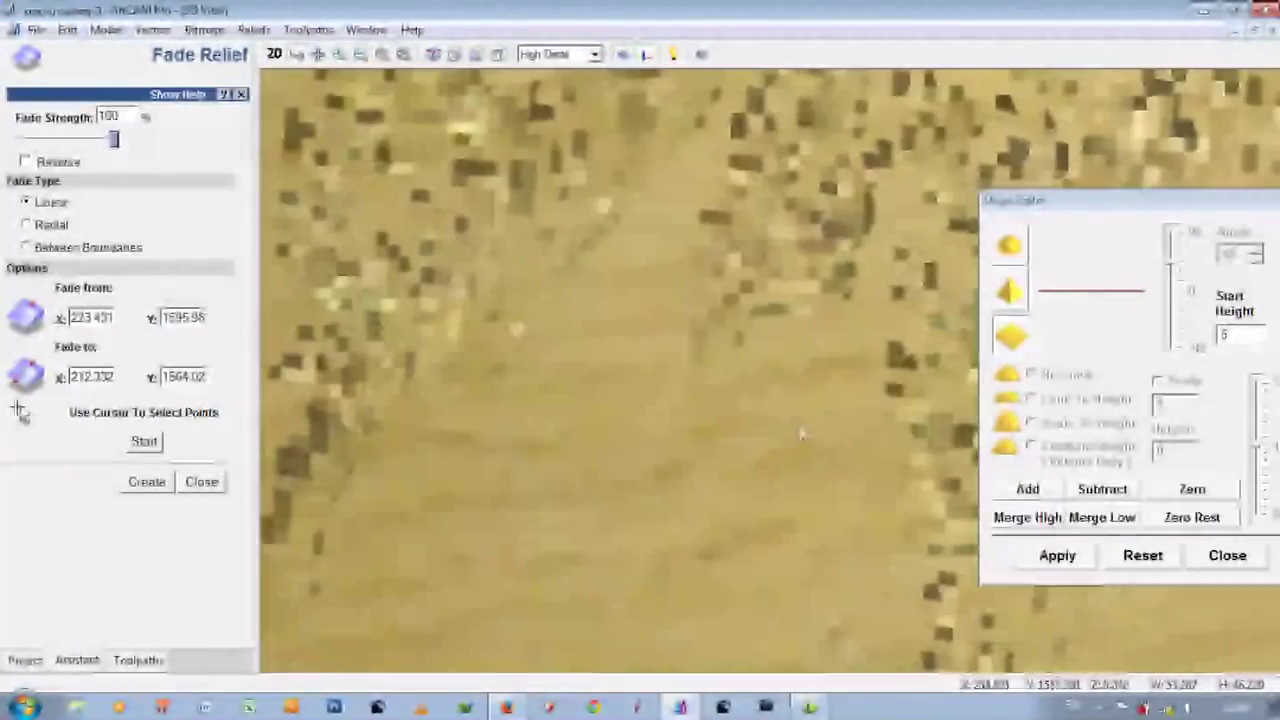
{"action": "scroll", "coordinate": [855, 316], "scroll_direction": "up", "scroll_amount": 1}
{"action": "scroll", "coordinate": [704, 335], "scroll_direction": "up", "scroll_amount": 1}
{"action": "key", "text": "F2"}
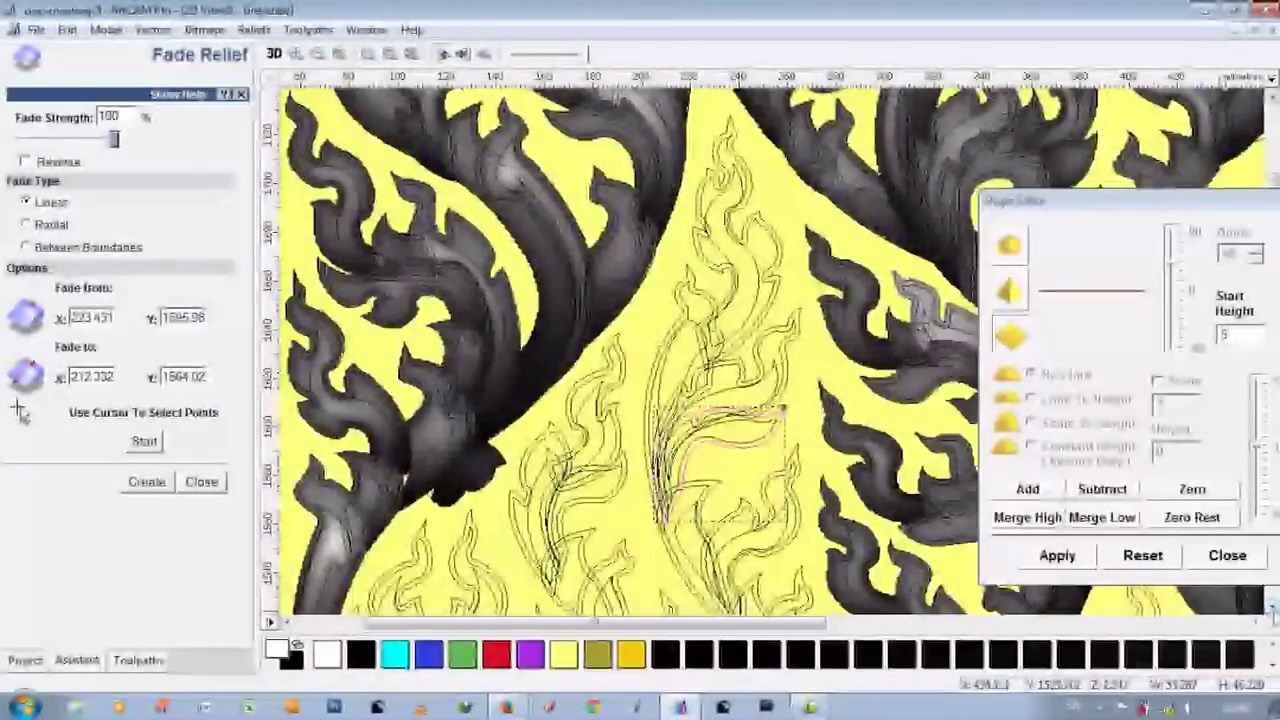
Raise the flame-shaped leaf vector with a Shape Editor start height of 5.2.
{"action": "scroll", "coordinate": [697, 160], "scroll_direction": "up", "scroll_amount": 2}
{"action": "left_click", "coordinate": [697, 157]}
{"action": "type", "text": "5.2"}
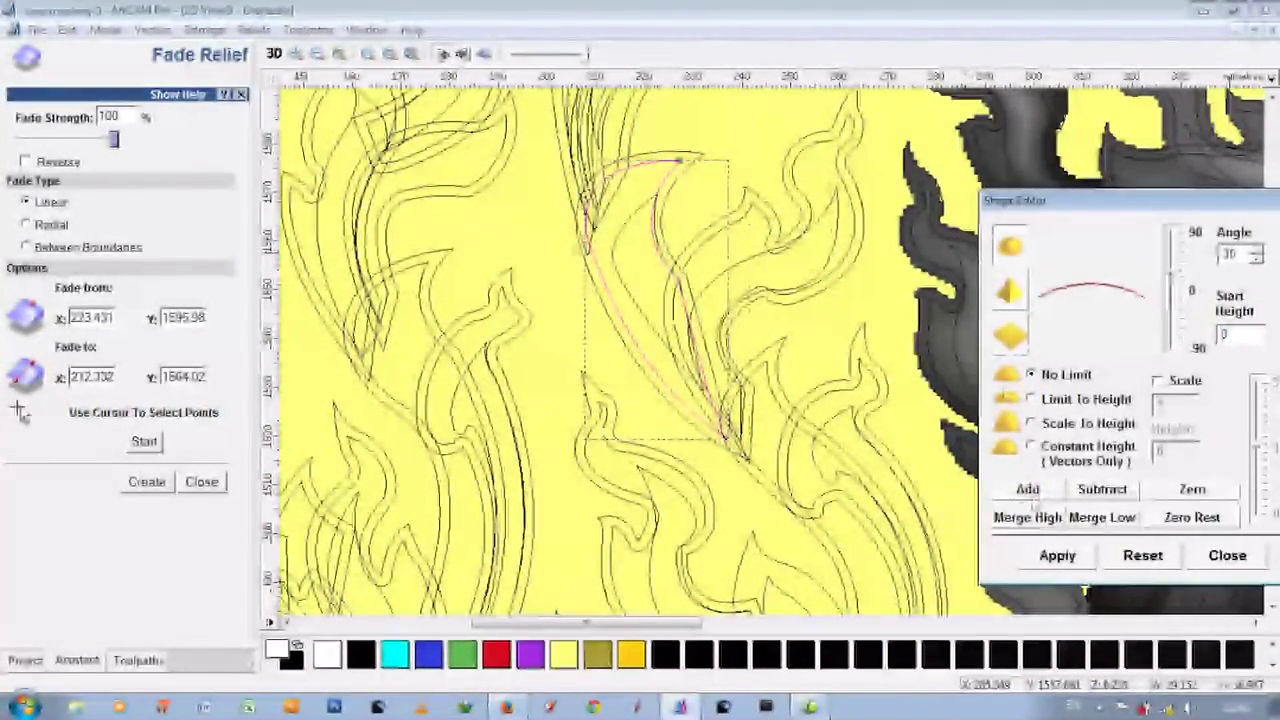
{"action": "left_click", "coordinate": [697, 160]}
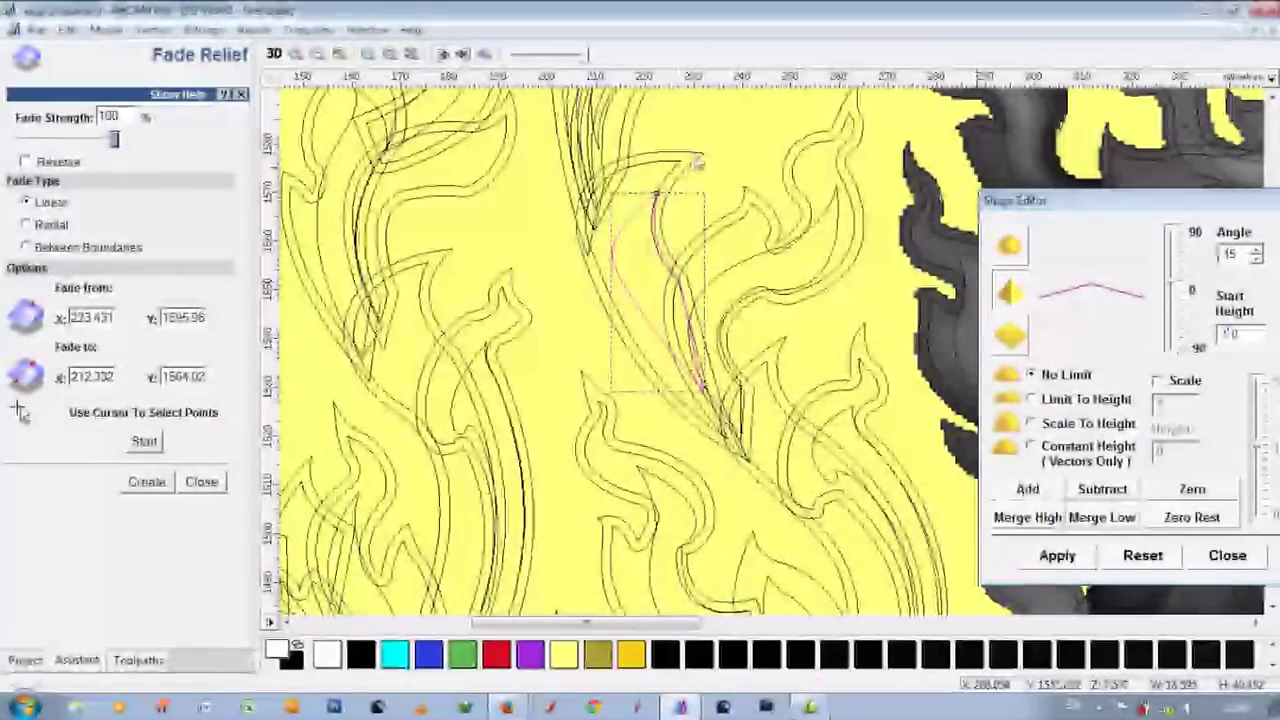
Fade the flame shape linearly from (241.619, 1553.99) to (241.061, 1515.08) and inspect in 3D.
{"action": "left_click", "coordinate": [613, 225]}
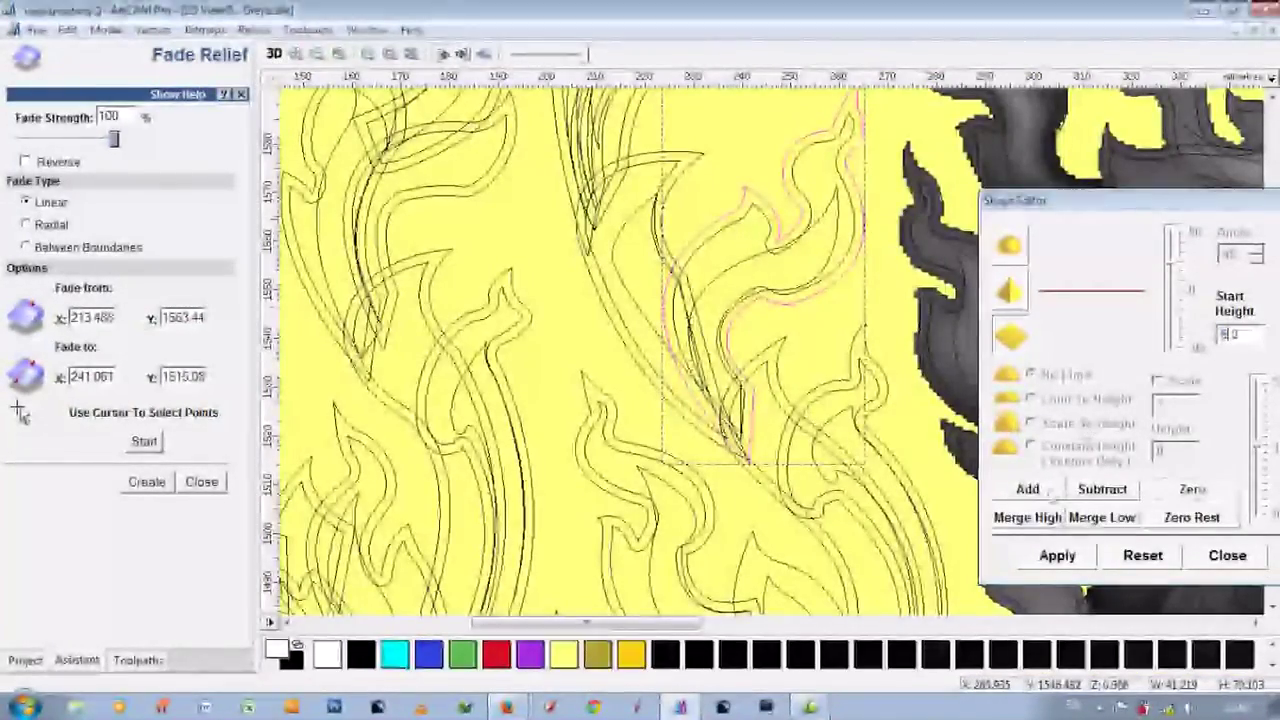
{"action": "left_click", "coordinate": [777, 208]}
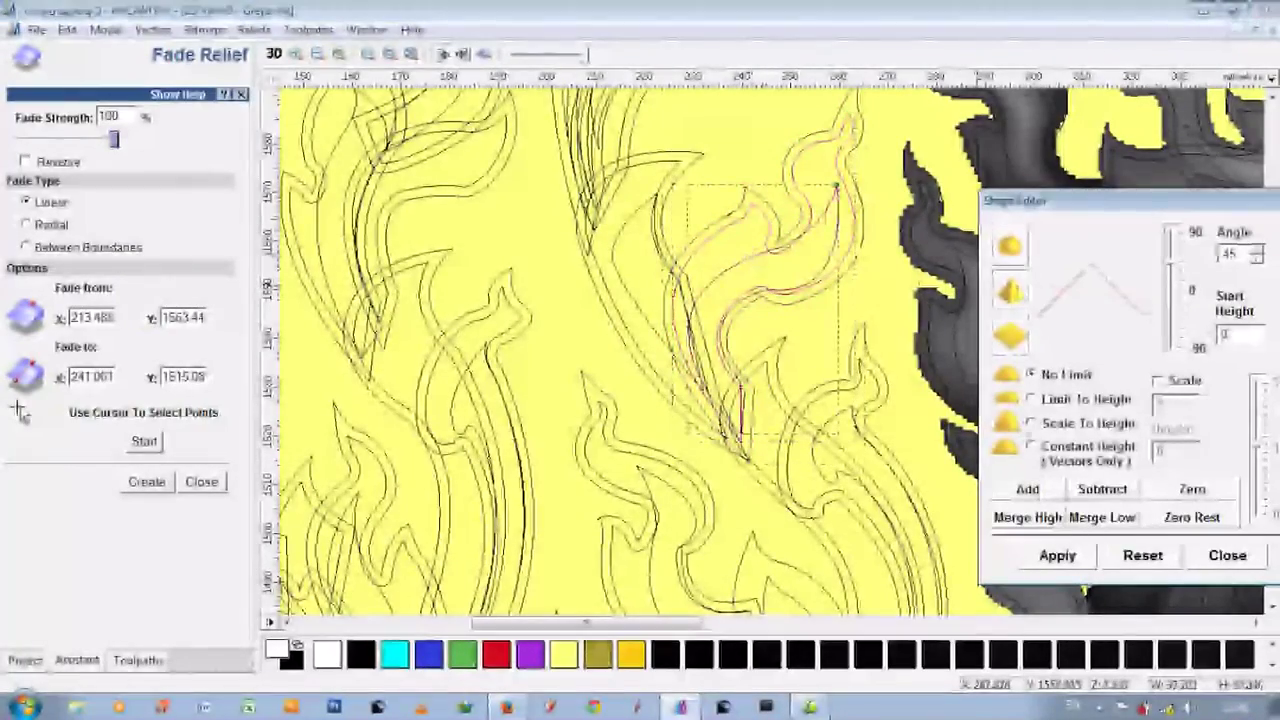
{"action": "left_click", "coordinate": [777, 207]}
{"action": "left_click", "coordinate": [146, 482]}
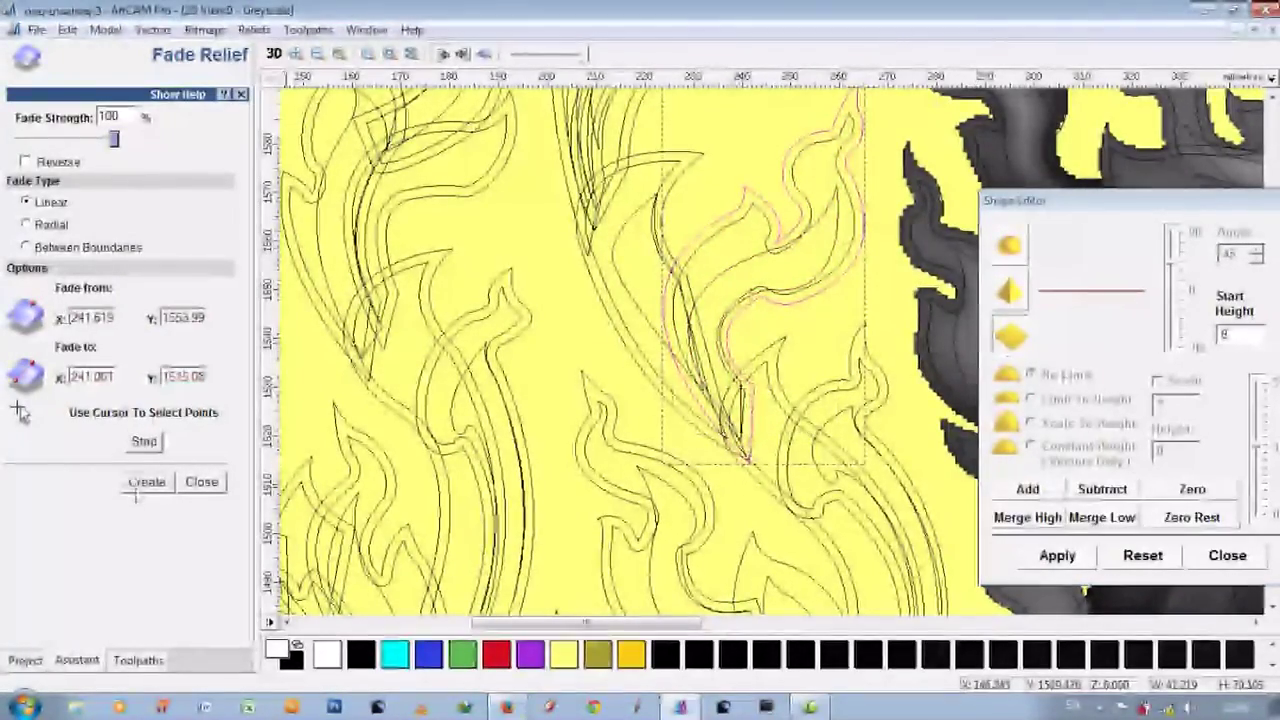
{"action": "left_click_drag", "start_coordinate": [826, 510], "coordinate": [643, 362]}
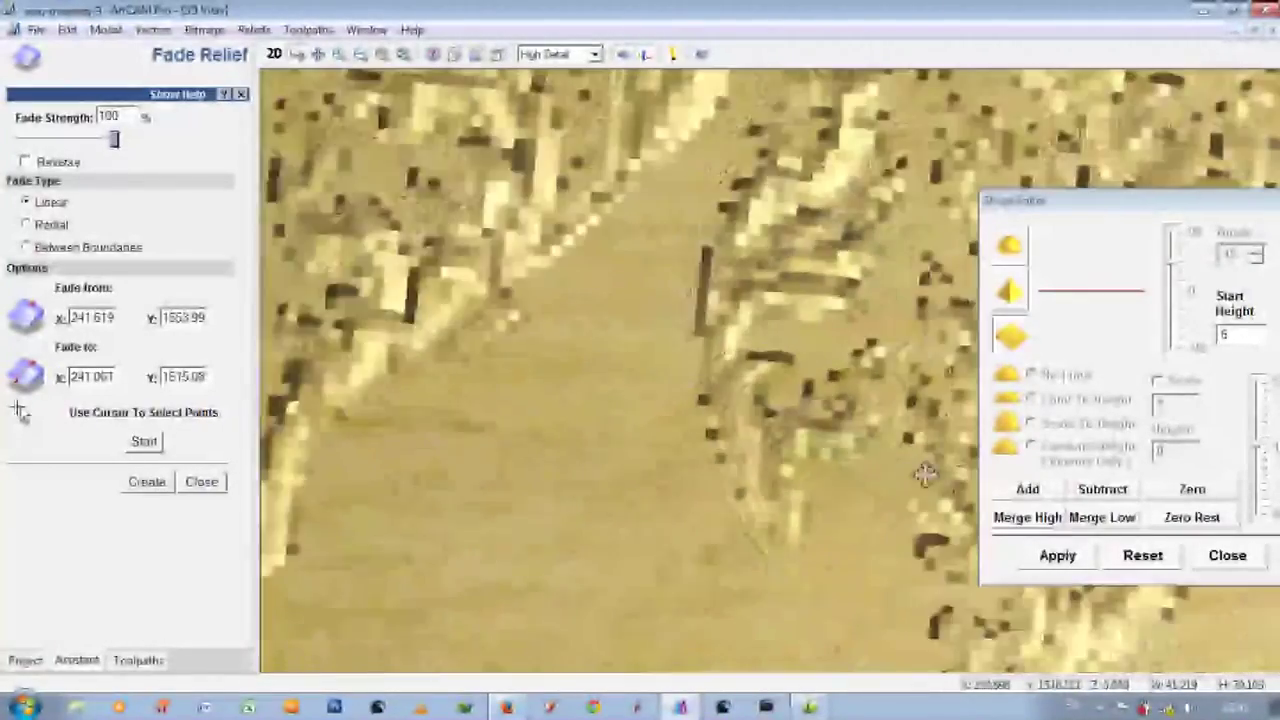
{"action": "key", "text": "F2"}
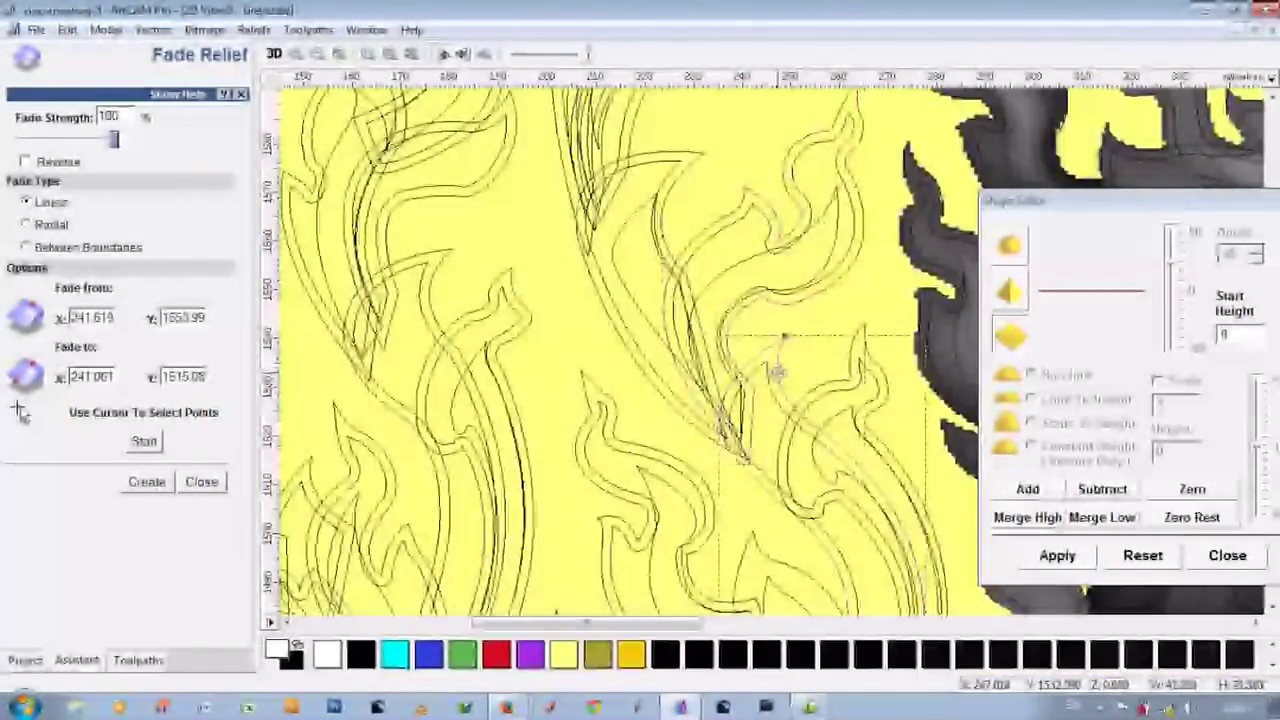
Fade the next leaf vector along its length and preview it in 3D.
{"action": "scroll", "coordinate": [776, 368], "scroll_direction": "down", "scroll_amount": 2}
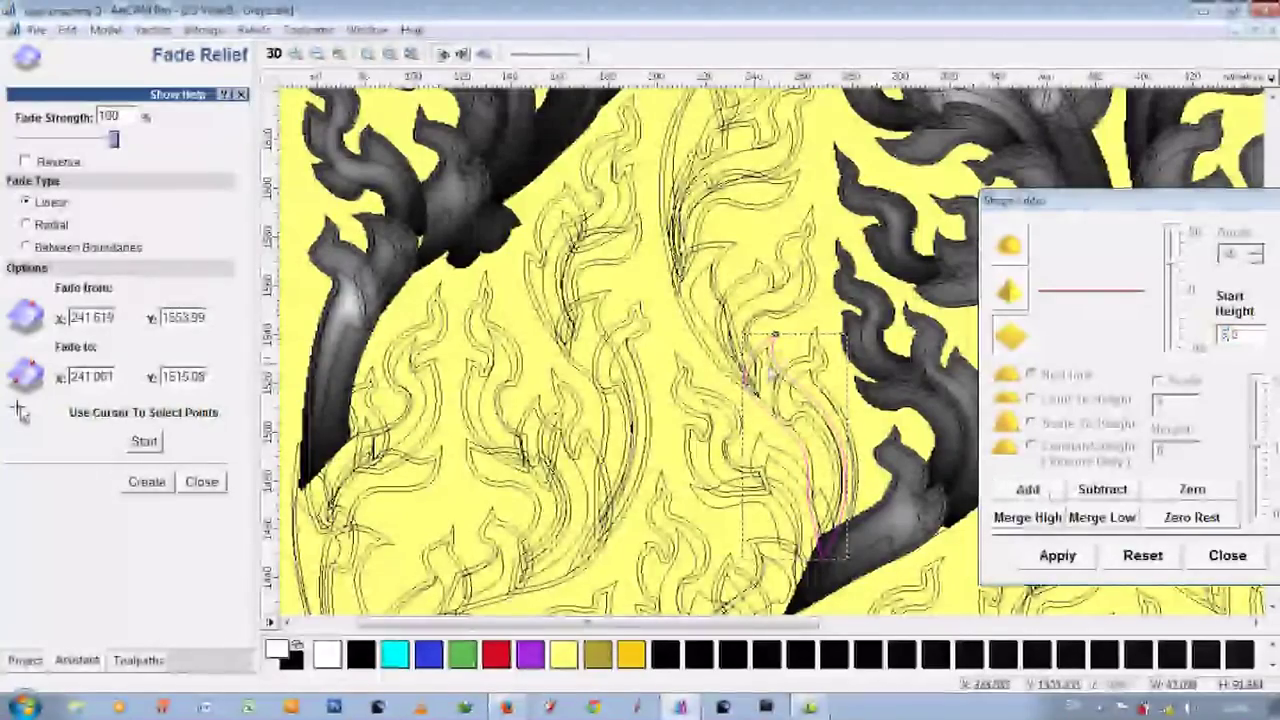
{"action": "left_click", "coordinate": [767, 347]}
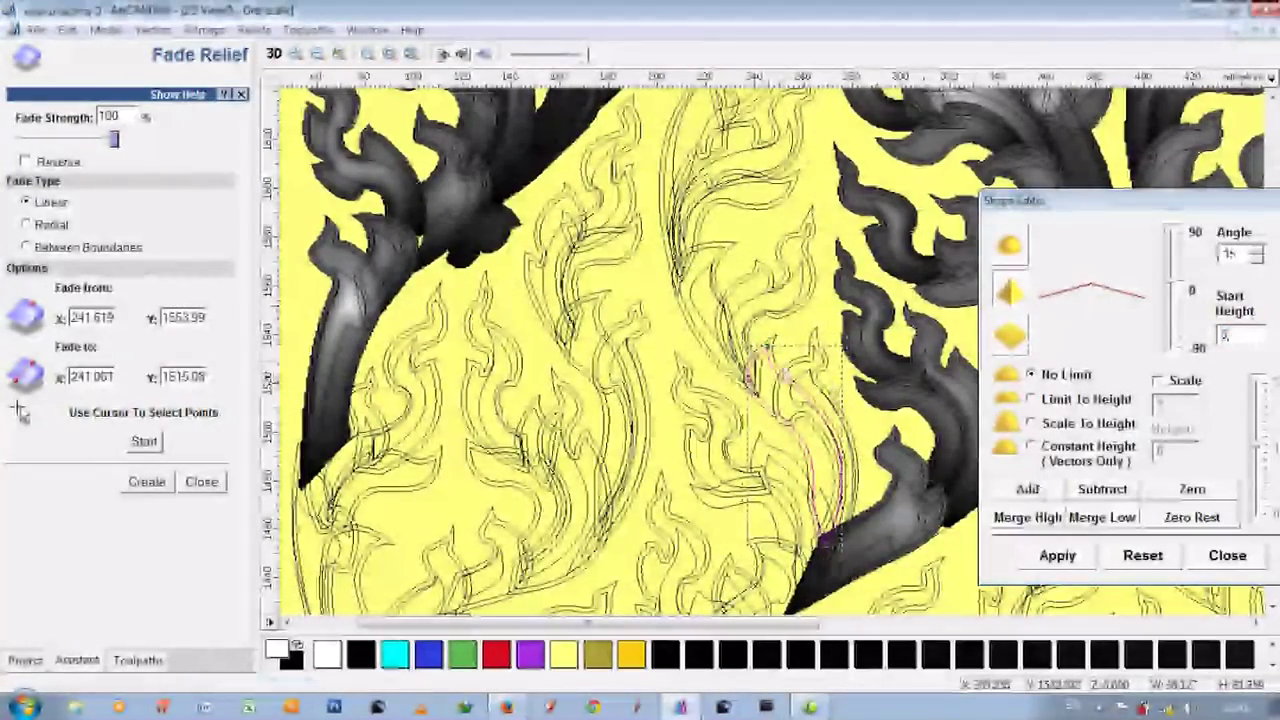
{"action": "left_click_drag", "start_coordinate": [762, 370], "coordinate": [823, 553]}
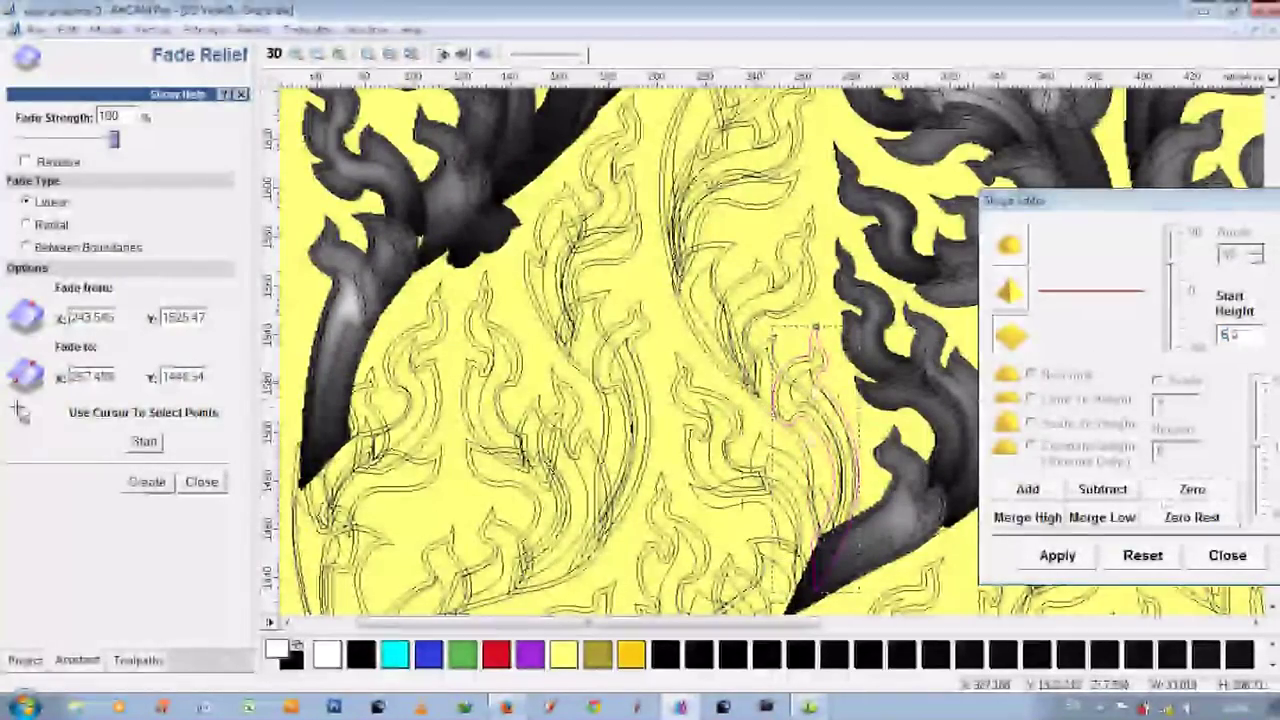
{"action": "key", "text": "F3"}
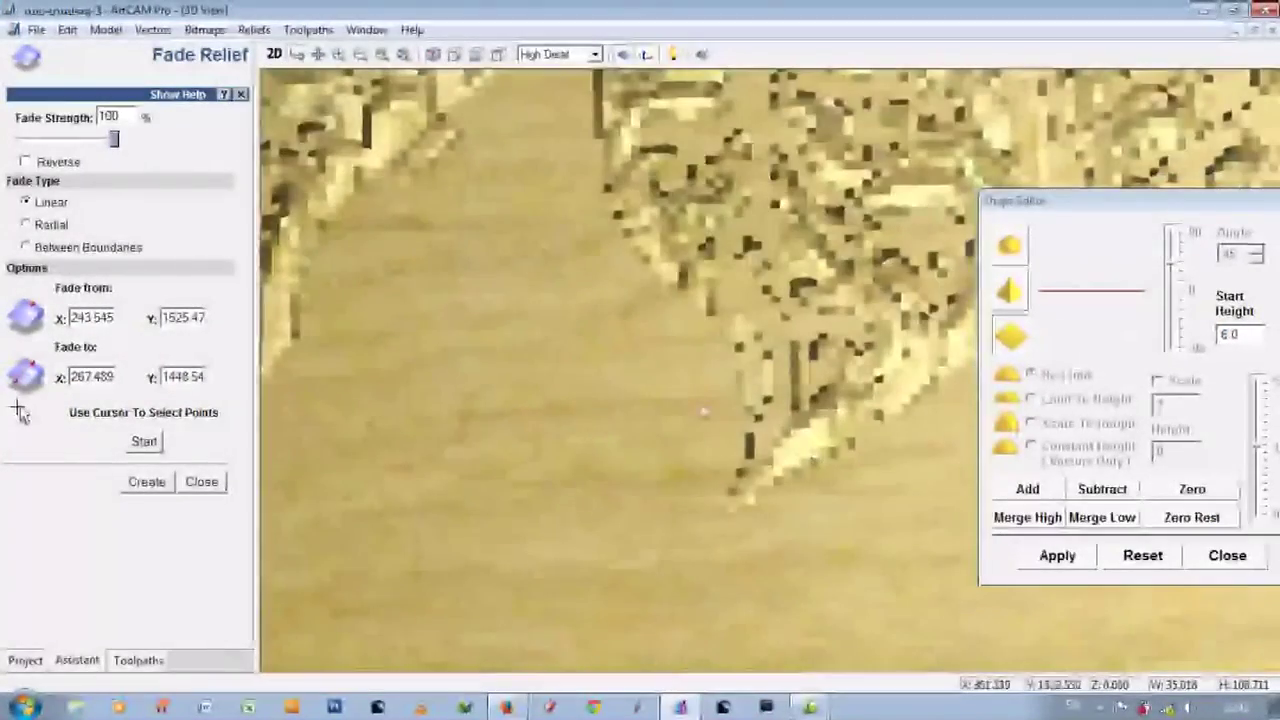
{"action": "left_click", "coordinate": [276, 56]}
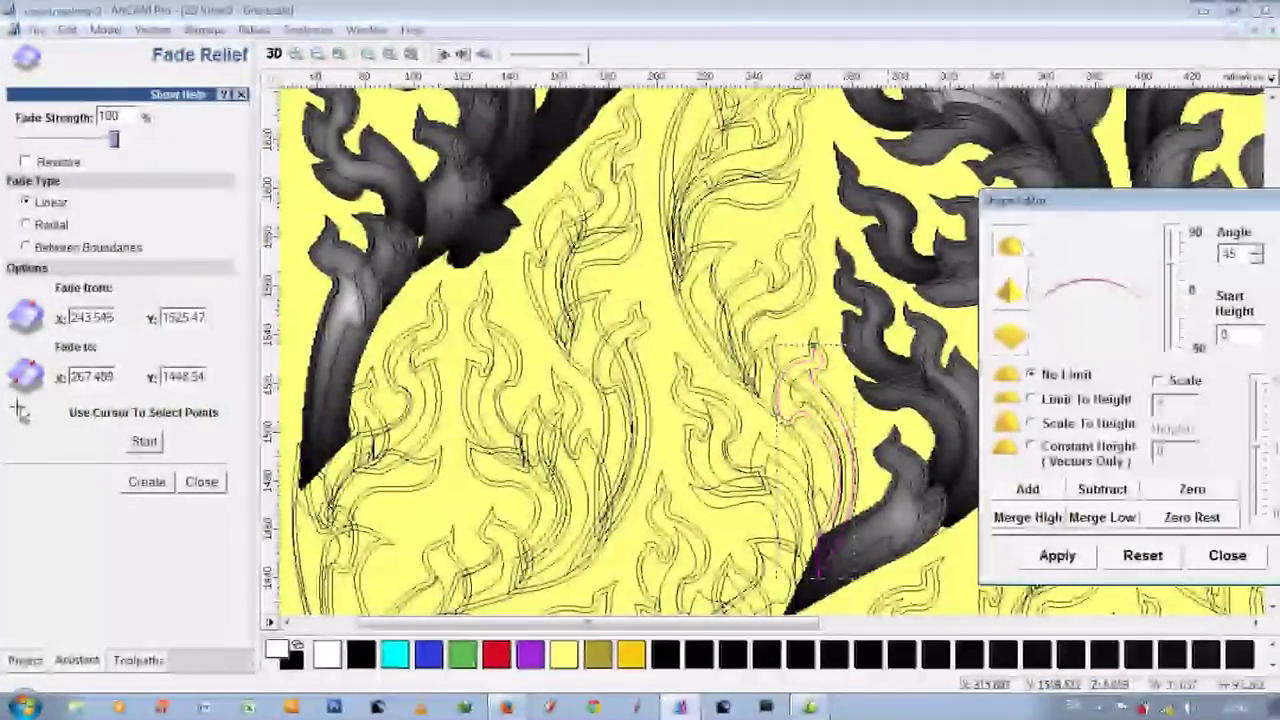
Select the tall flame leaf and inner curved leaf, viewing the relief top-down in 3D.
{"action": "left_click", "coordinate": [808, 377]}
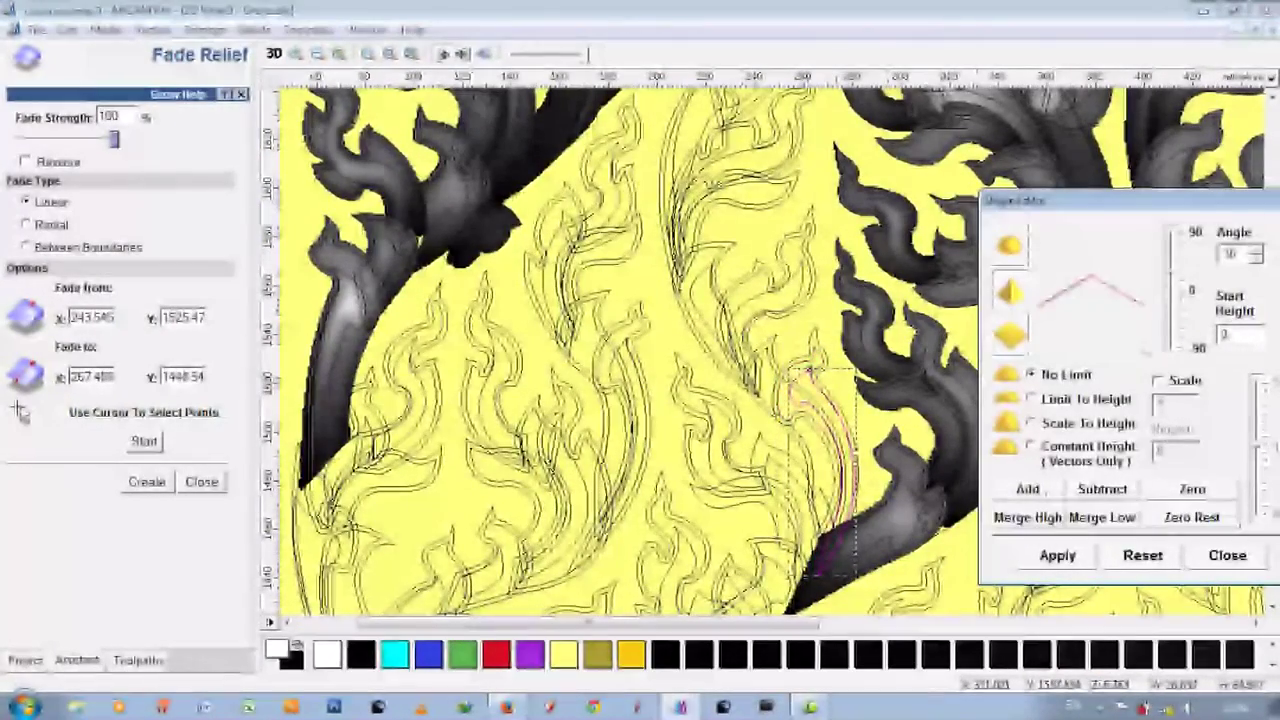
{"action": "left_click", "coordinate": [815, 345]}
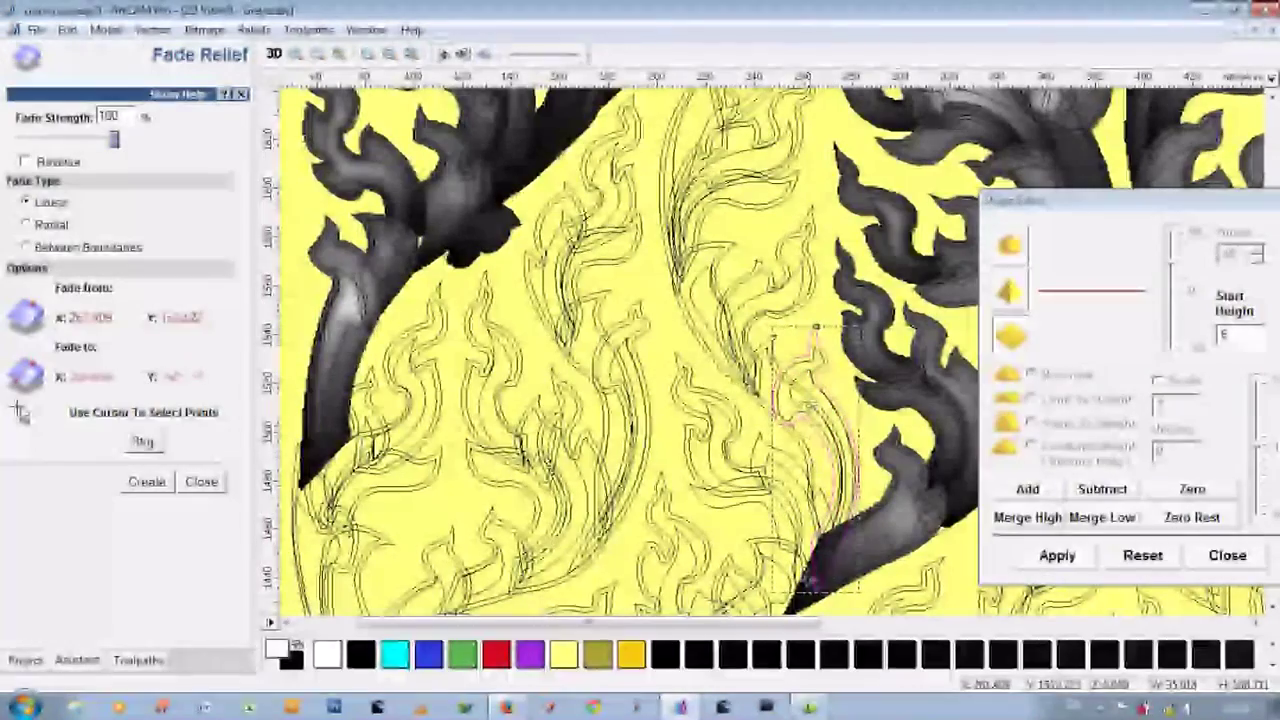
{"action": "key", "text": "F3"}
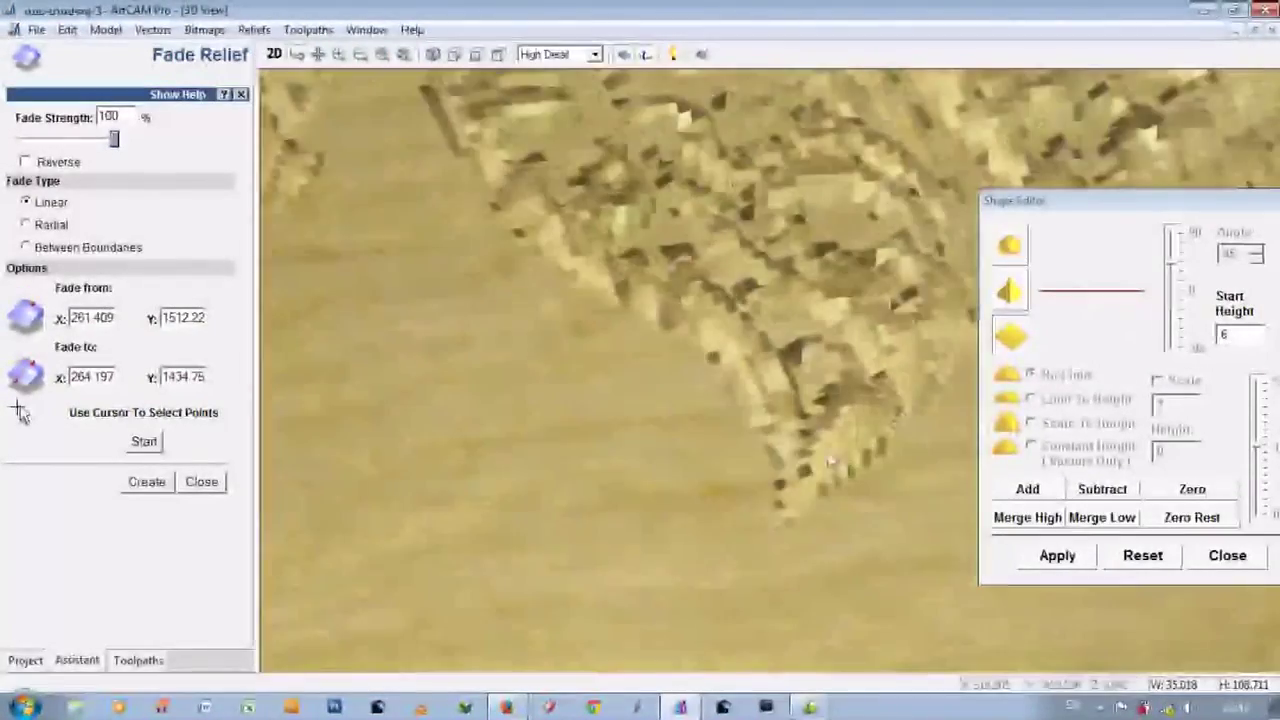
{"action": "scroll", "coordinate": [670, 424], "scroll_direction": "up", "scroll_amount": 3}
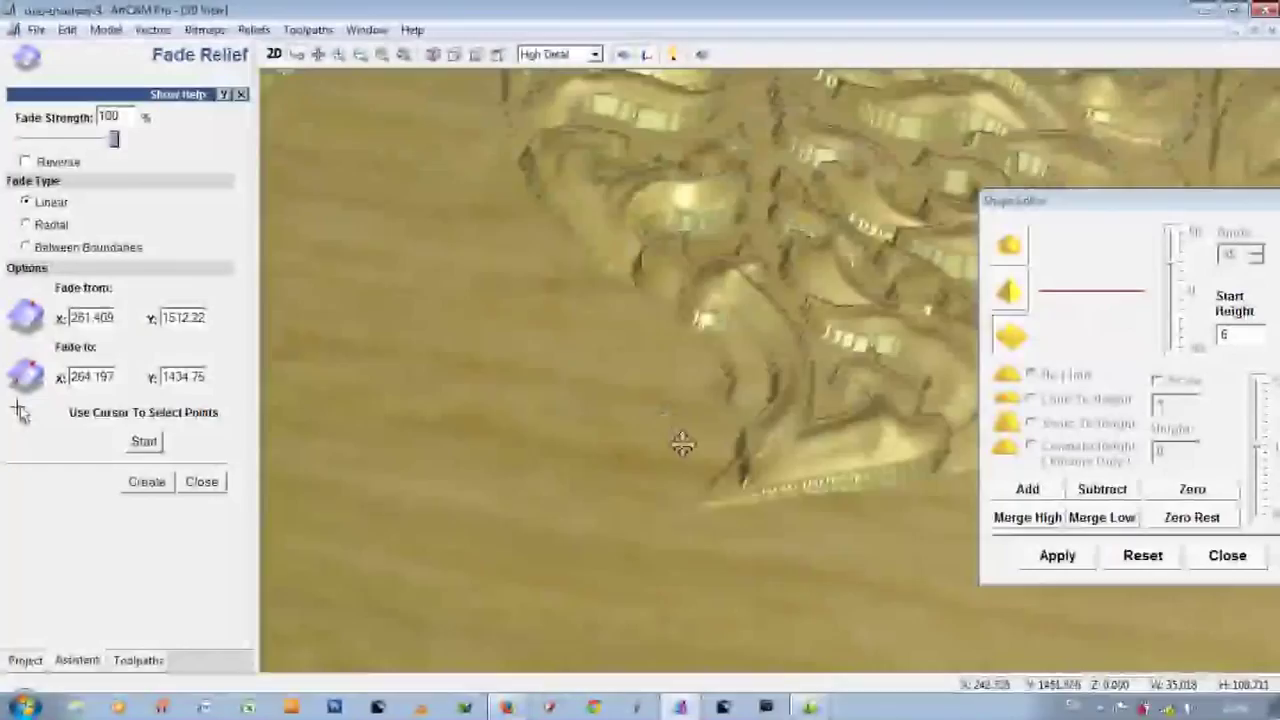
{"action": "left_click_drag", "start_coordinate": [667, 416], "coordinate": [671, 478]}
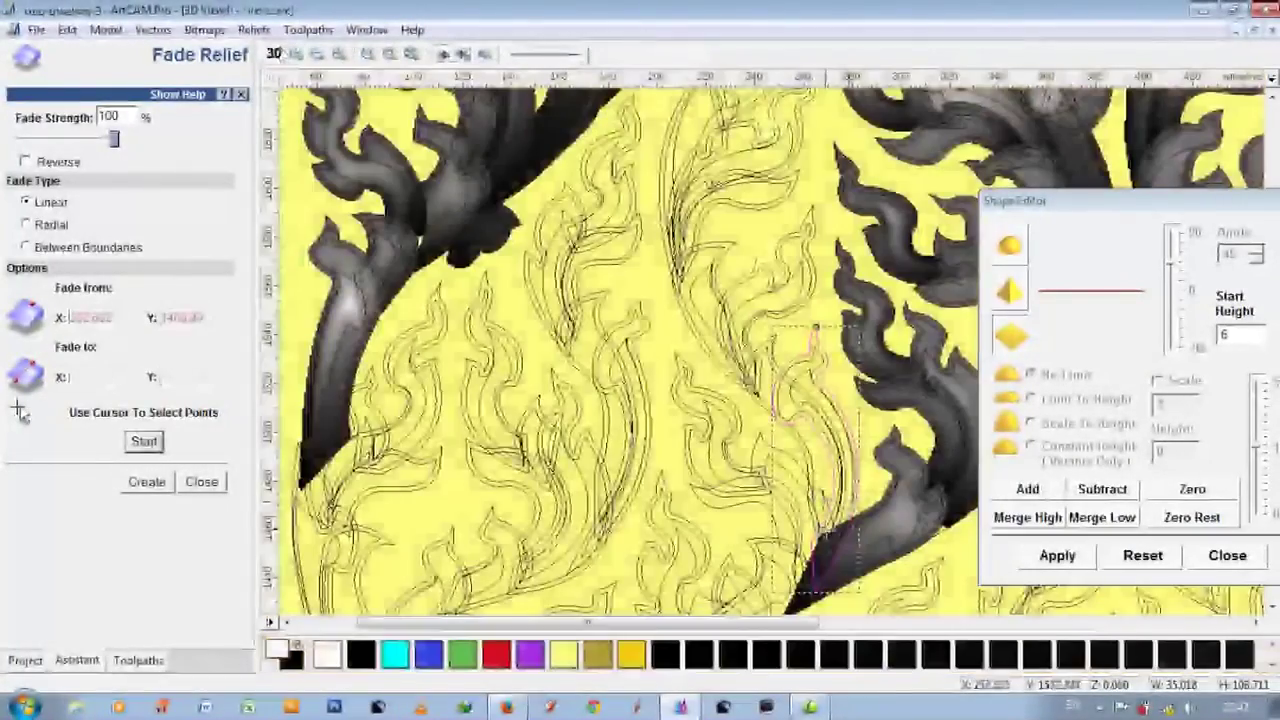
Create the fade on the raised leaf so it tapers toward its tip, checking in 3D.
{"action": "left_click", "coordinate": [144, 441]}
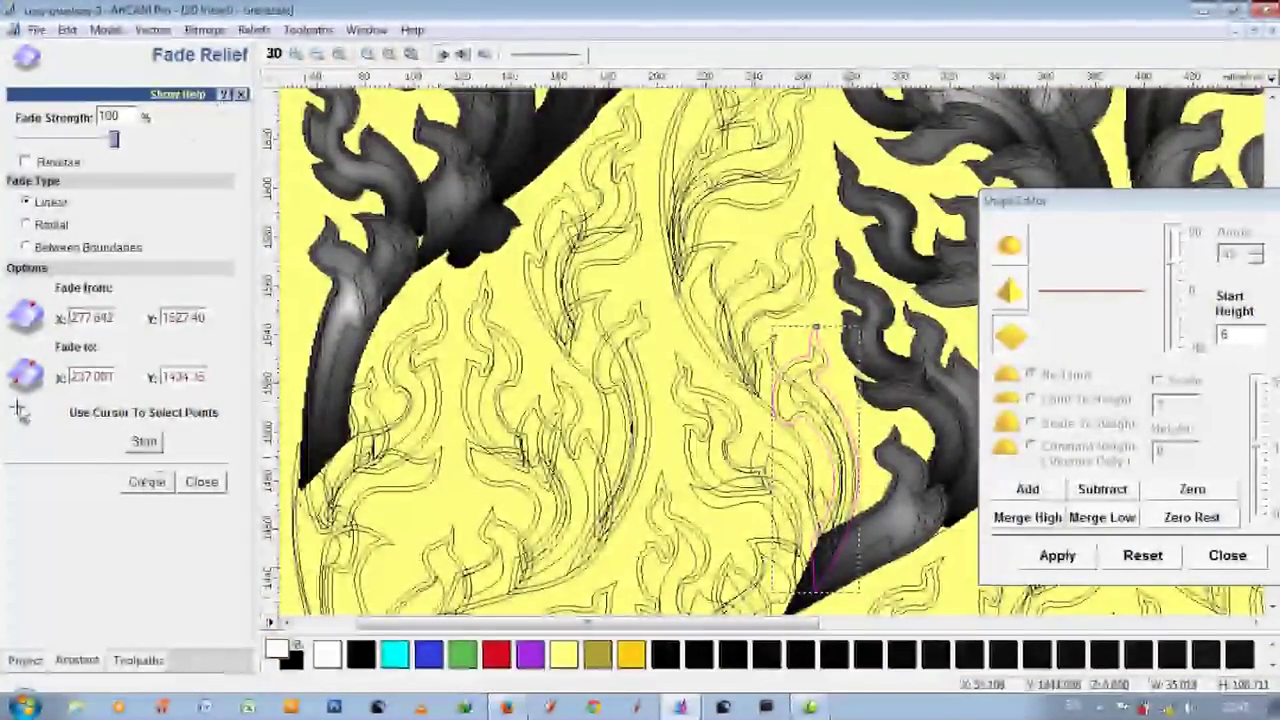
{"action": "key", "text": "F3"}
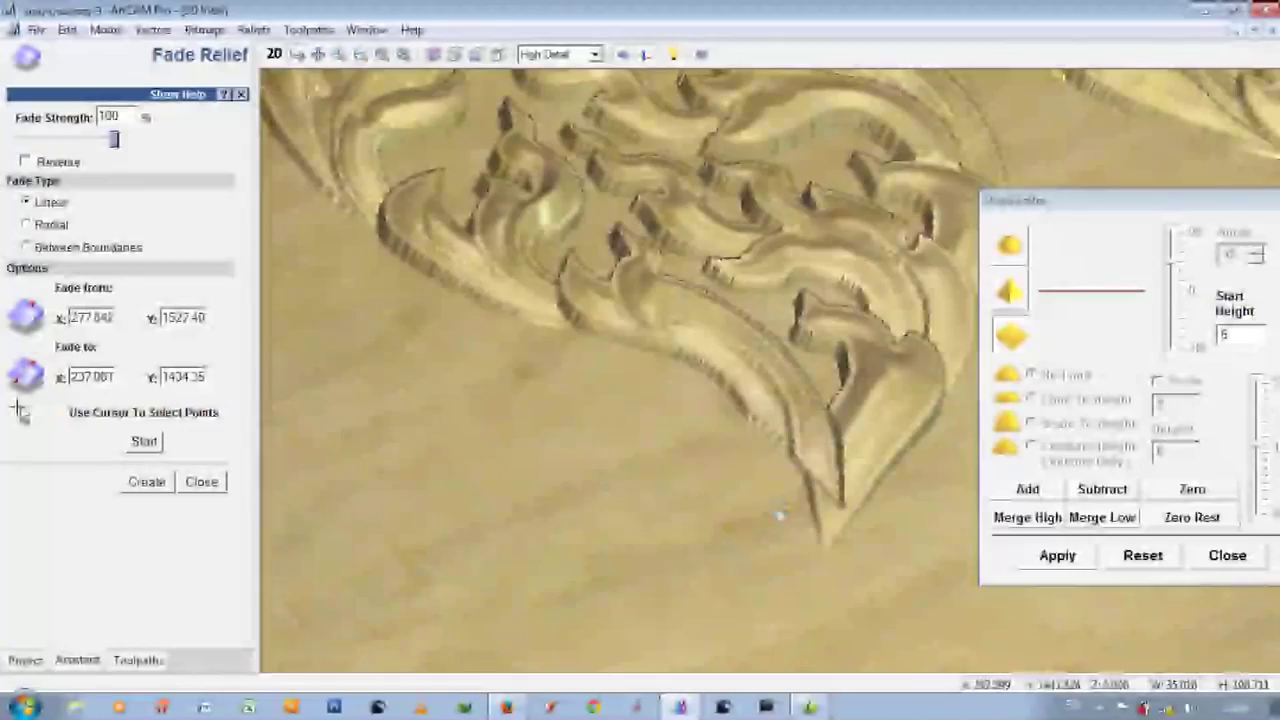
{"action": "left_click_drag", "start_coordinate": [779, 515], "coordinate": [573, 482]}
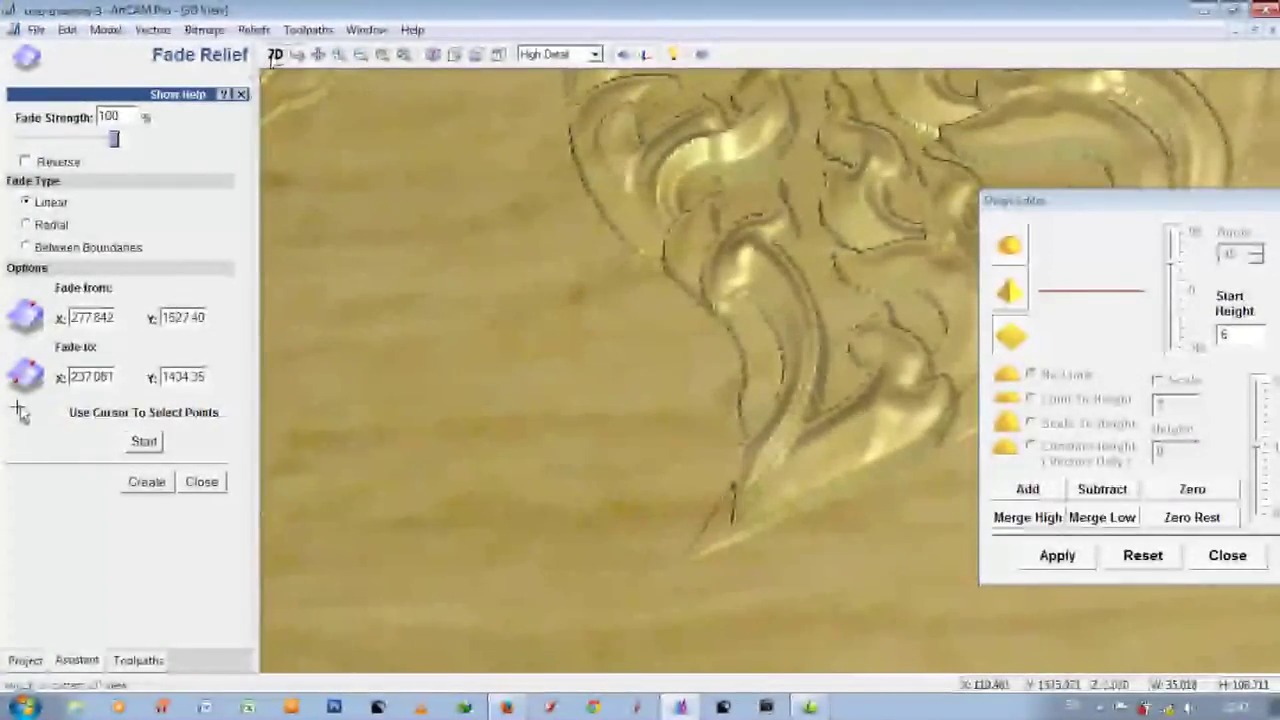
{"action": "left_click", "coordinate": [144, 441]}
{"action": "left_click", "coordinate": [146, 481]}
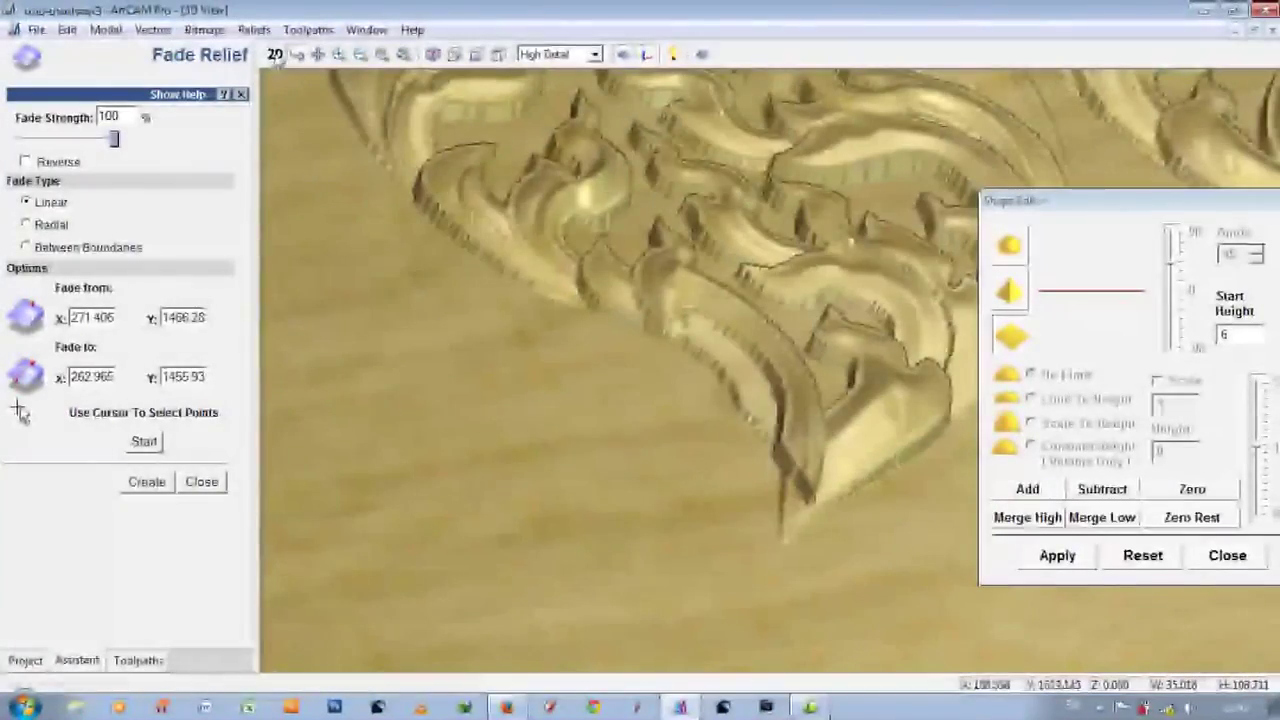
{"action": "left_click", "coordinate": [275, 56]}
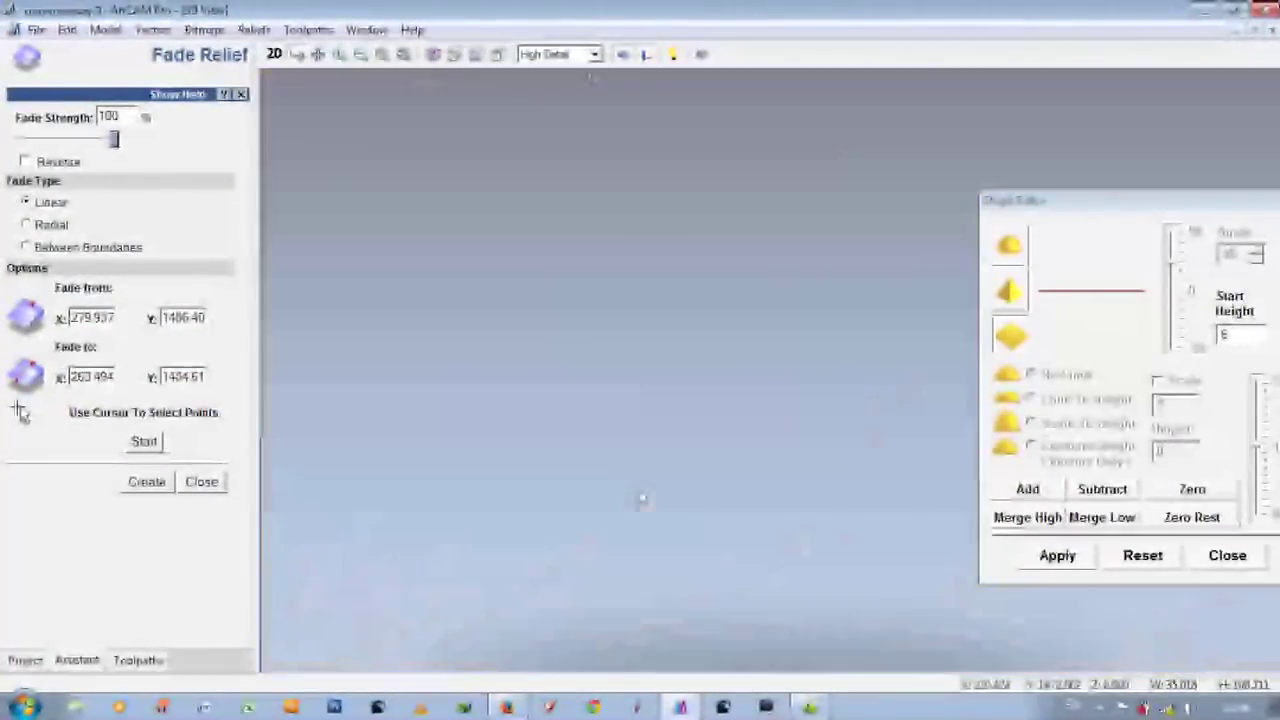
{"action": "key", "text": "F2"}
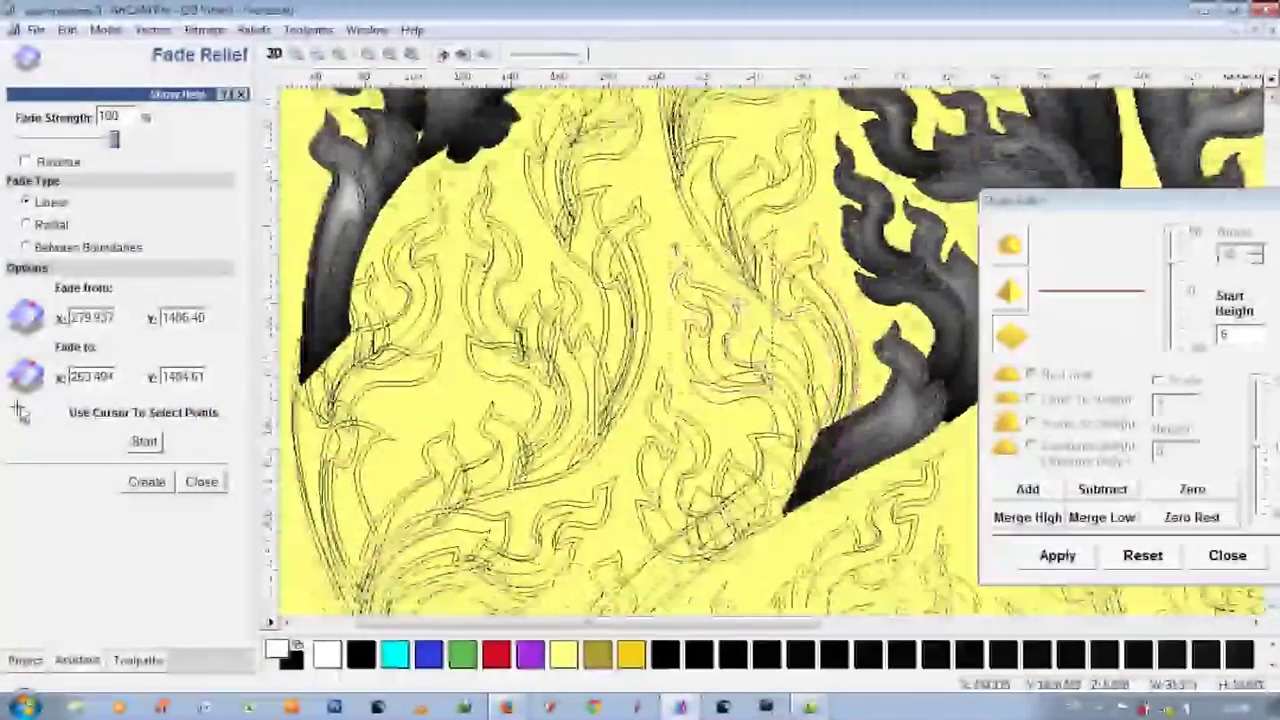
Select the smaller inner leaf outline and prepare a 2 inward offset with radiused corners.
{"action": "left_click", "coordinate": [697, 290]}
{"action": "left_click", "coordinate": [700, 292]}
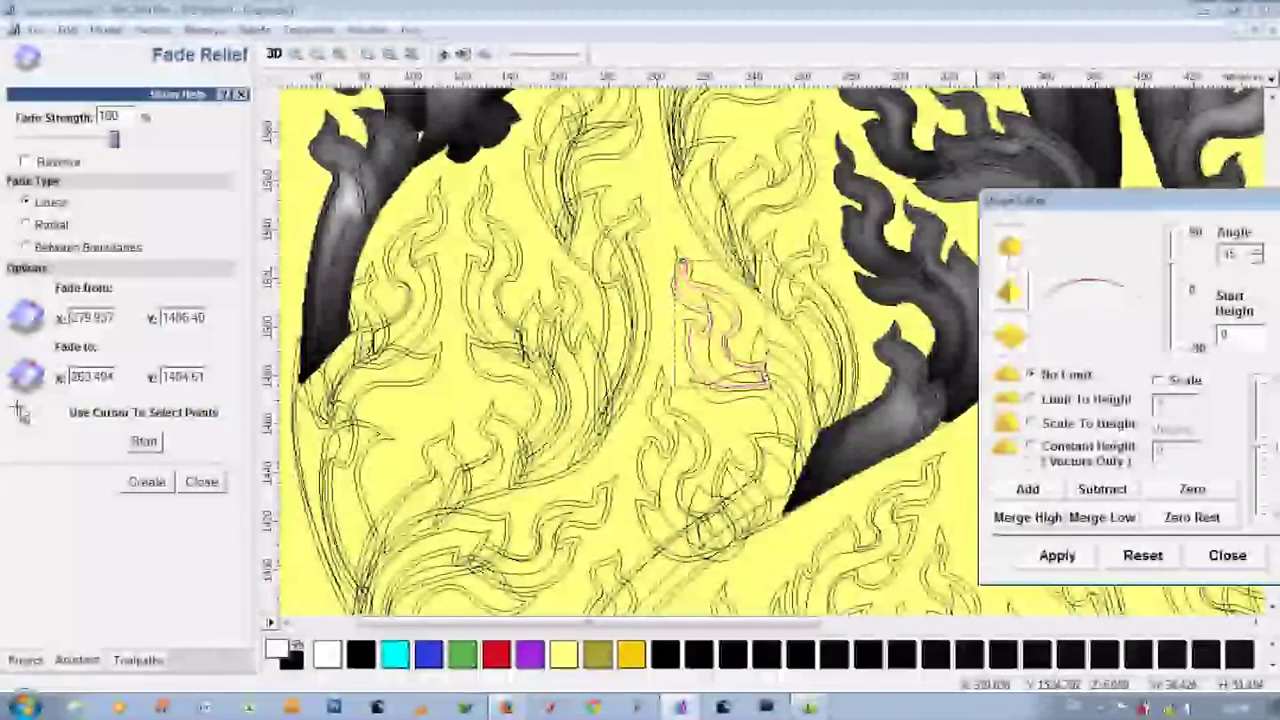
{"action": "left_click", "coordinate": [144, 441]}
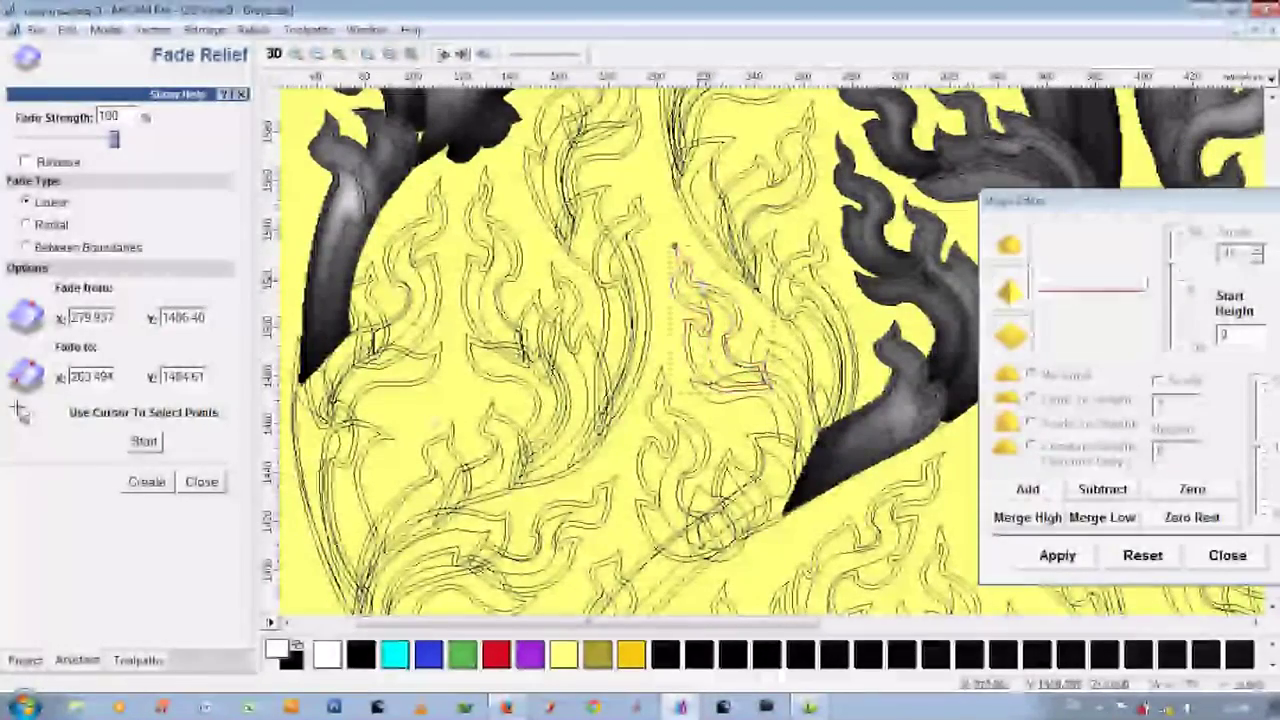
{"action": "scroll", "coordinate": [772, 335], "scroll_direction": "up", "scroll_amount": 2}
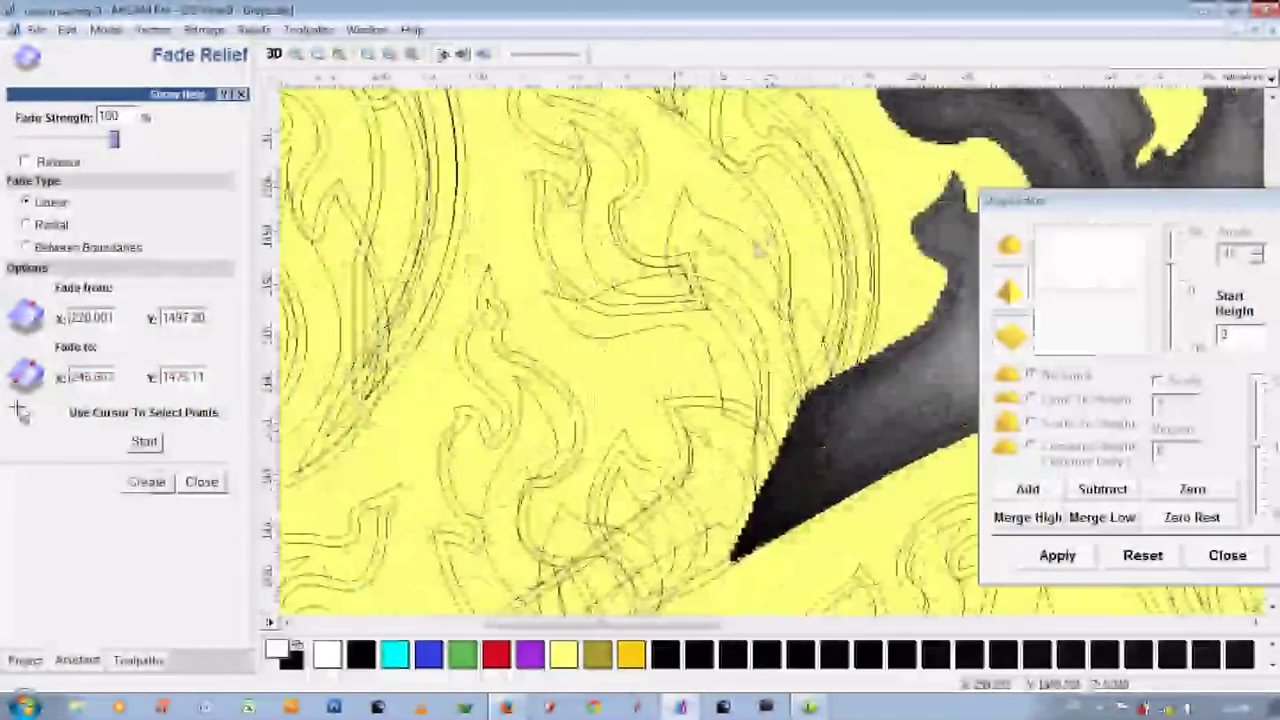
{"action": "left_click", "coordinate": [201, 481]}
Create a 2 inward offset of the leaf outline and check the relief in 3D.
{"action": "left_click", "coordinate": [63, 214]}
{"action": "left_click", "coordinate": [120, 541]}
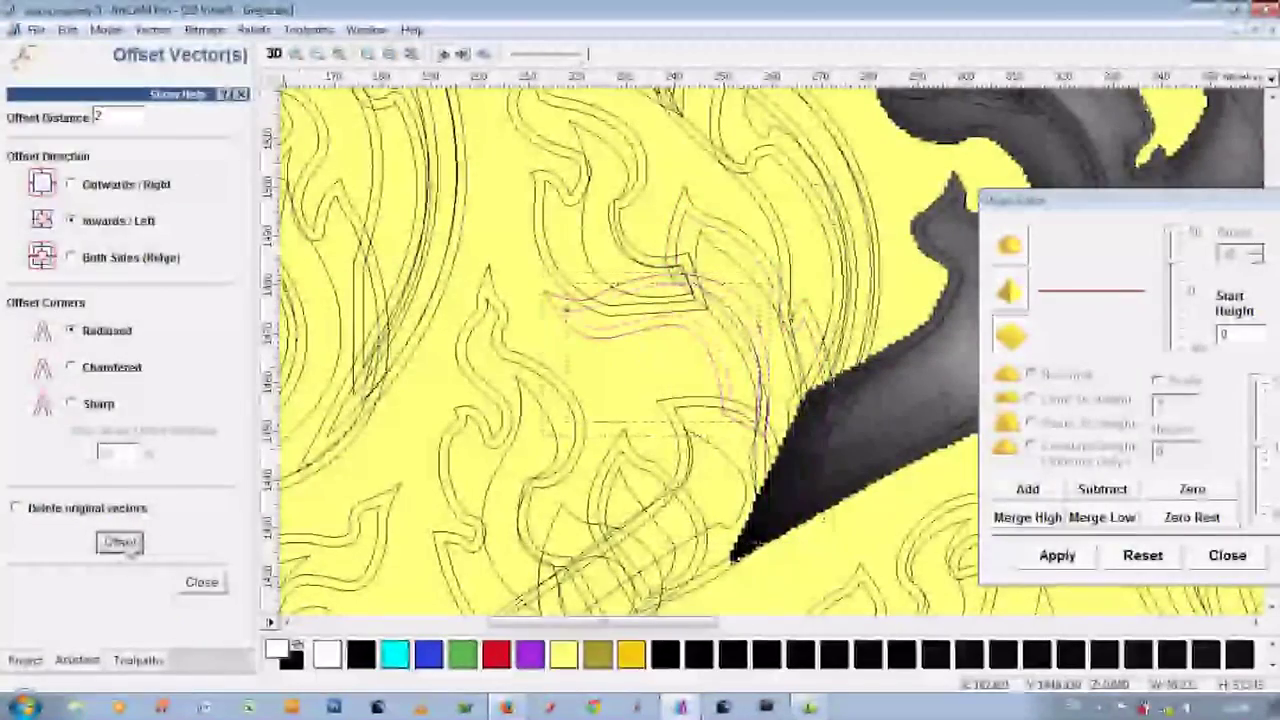
{"action": "left_click", "coordinate": [201, 582]}
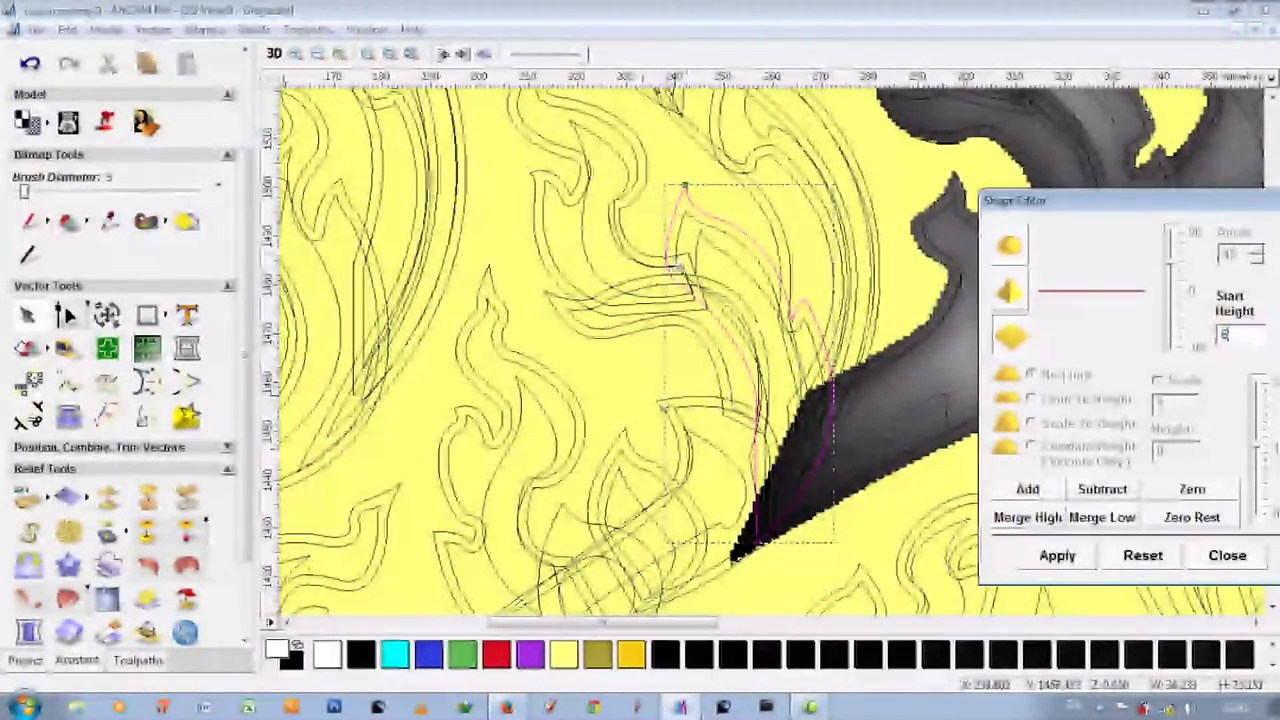
{"action": "key", "text": "Return"}
{"action": "key", "text": "F3"}
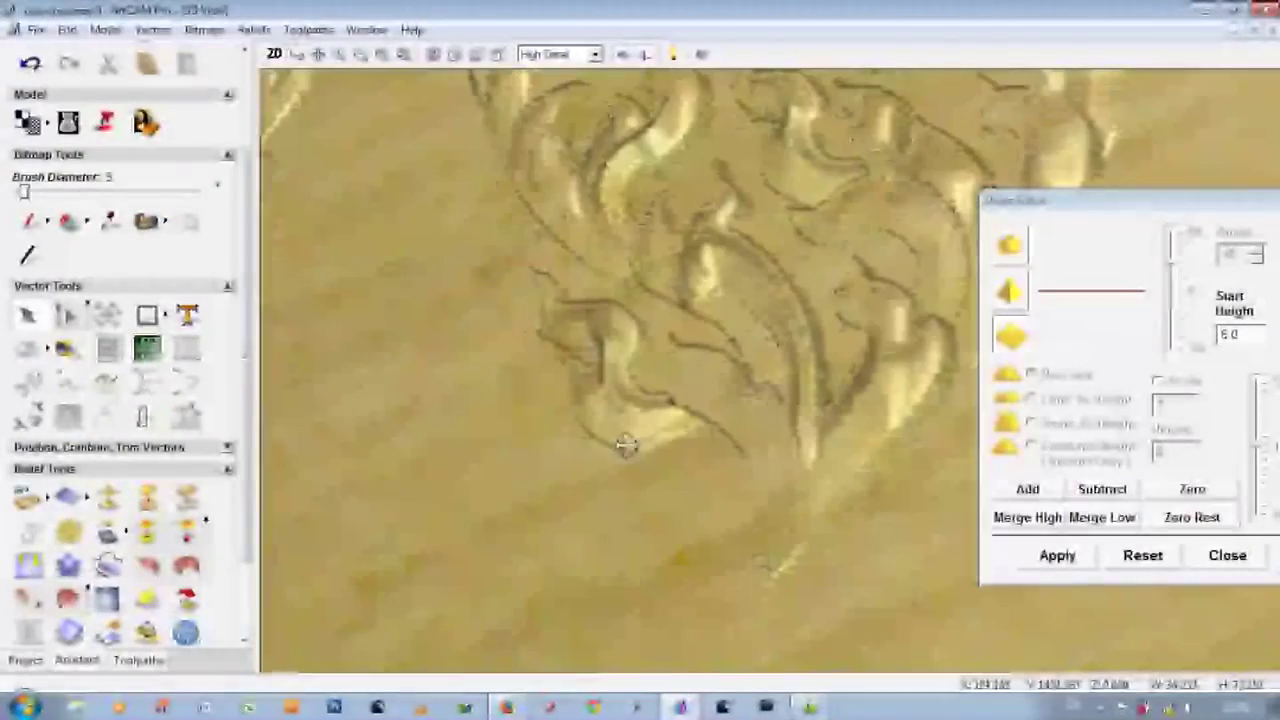
{"action": "key", "text": "F2"}
Apply Fade Relief to the next leaf outline and inspect the tapered result in 3D.
{"action": "left_click", "coordinate": [735, 232]}
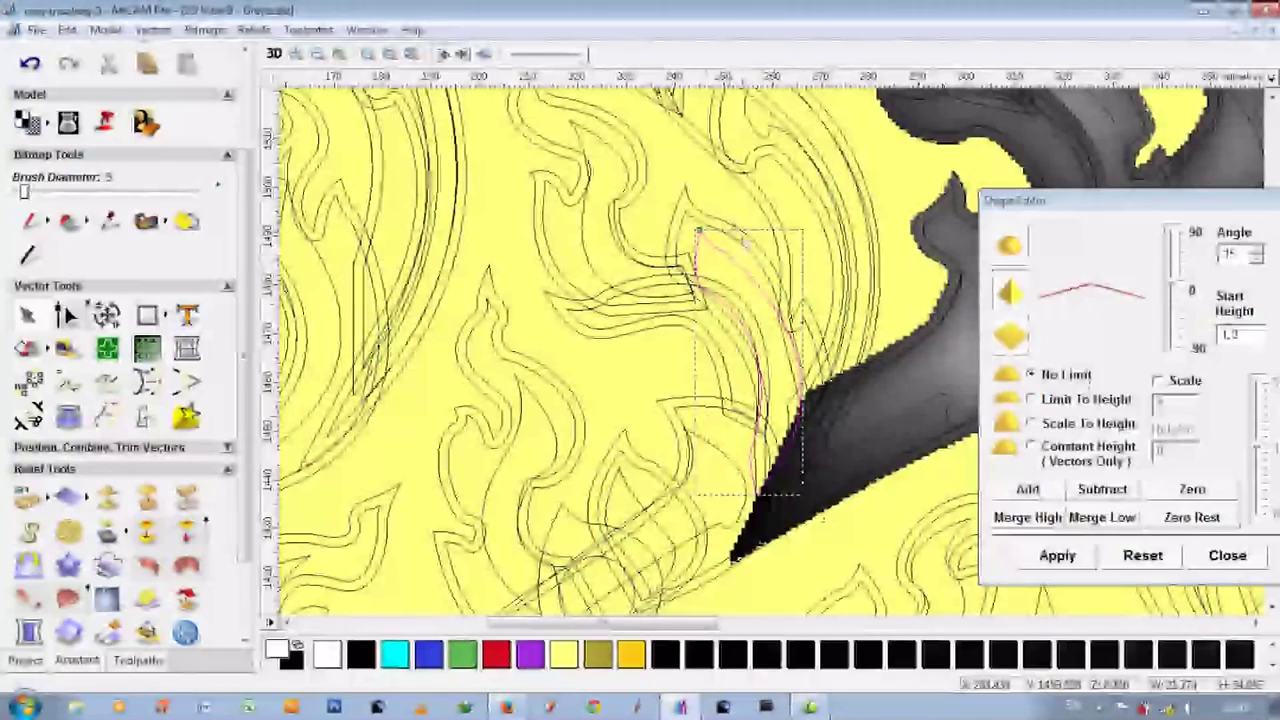
{"action": "left_click", "coordinate": [67, 528]}
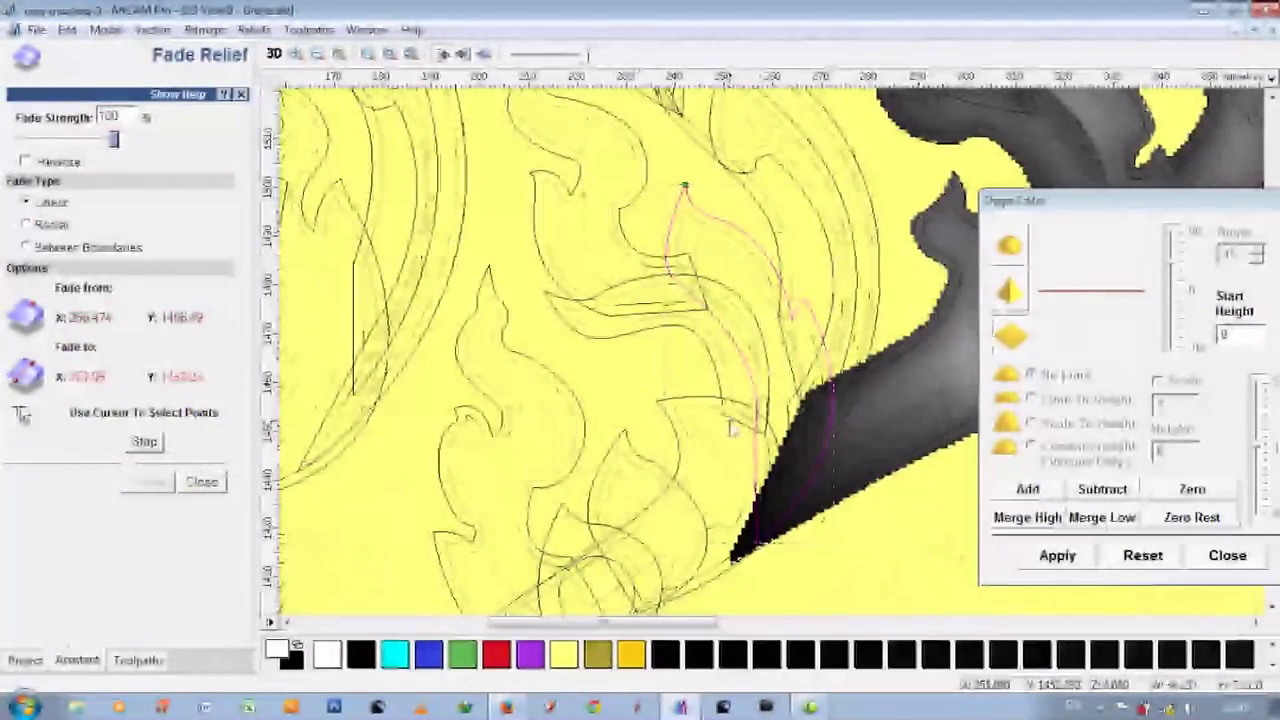
{"action": "key", "text": "F3"}
{"action": "scroll", "coordinate": [714, 520], "scroll_direction": "up", "scroll_amount": 3}
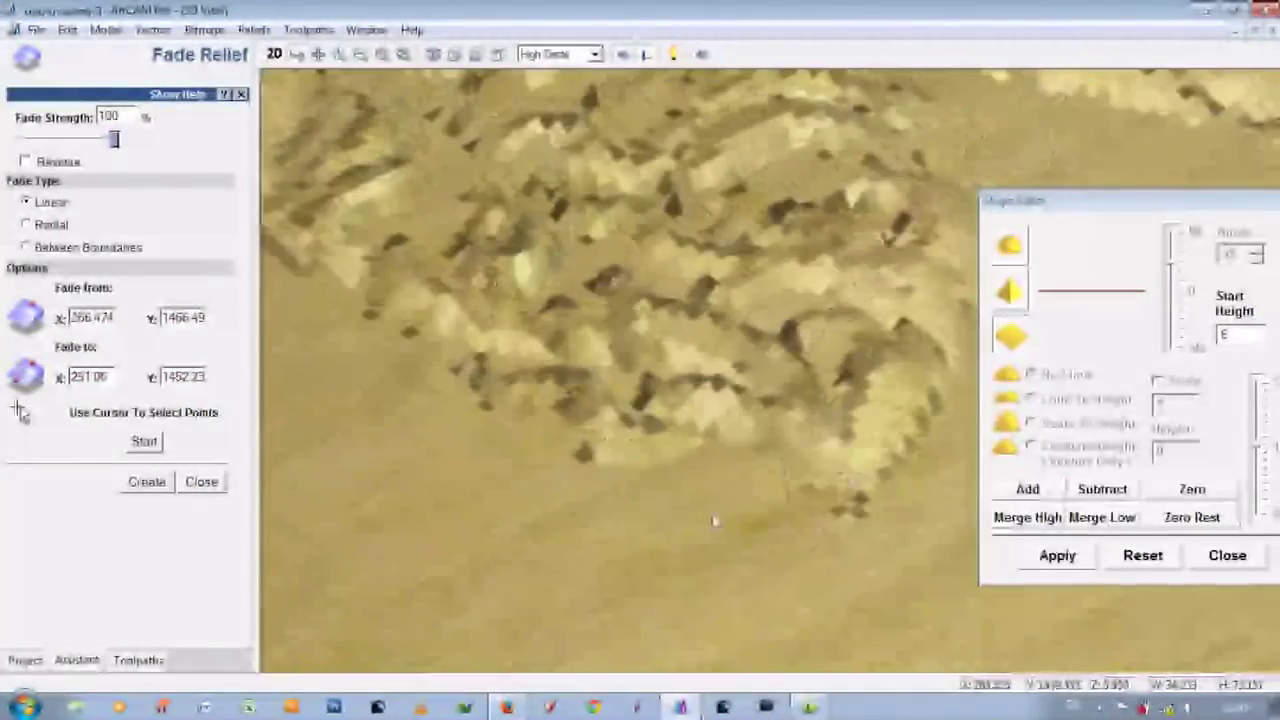
{"action": "scroll", "coordinate": [714, 520], "scroll_direction": "down", "scroll_amount": 3}
{"action": "scroll", "coordinate": [486, 466], "scroll_direction": "up", "scroll_amount": 4}
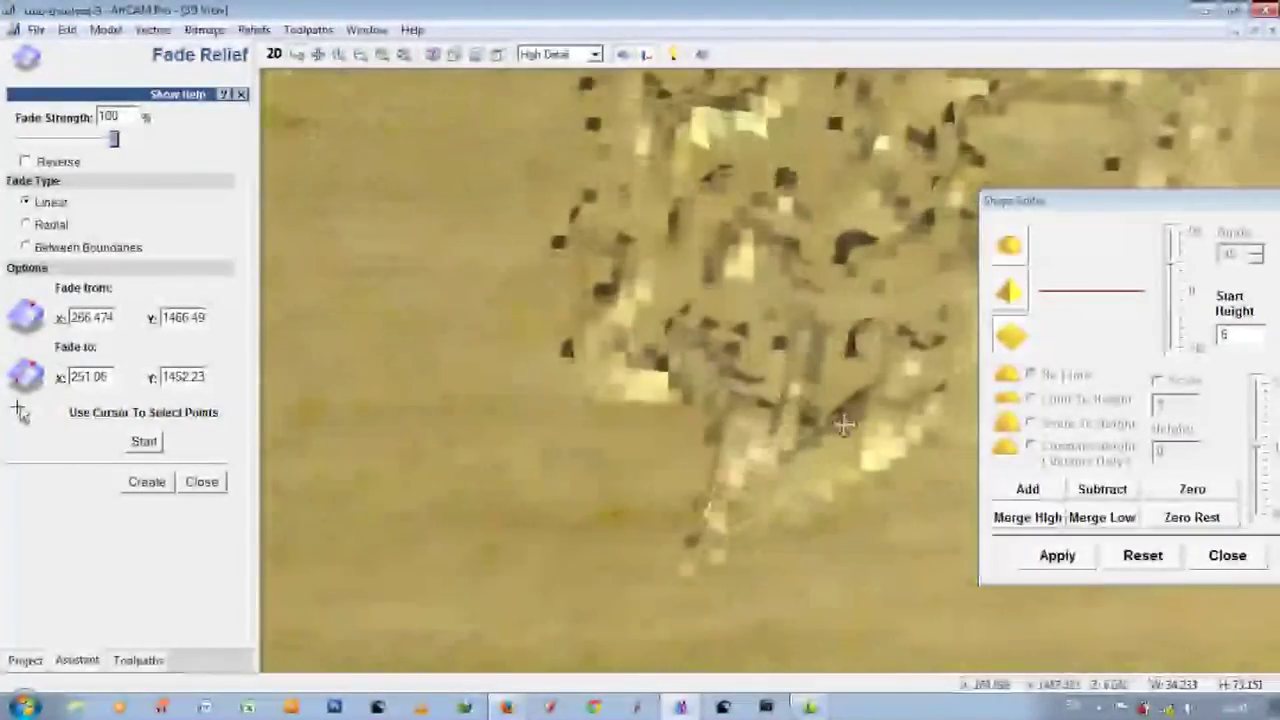
{"action": "left_click", "coordinate": [275, 54]}
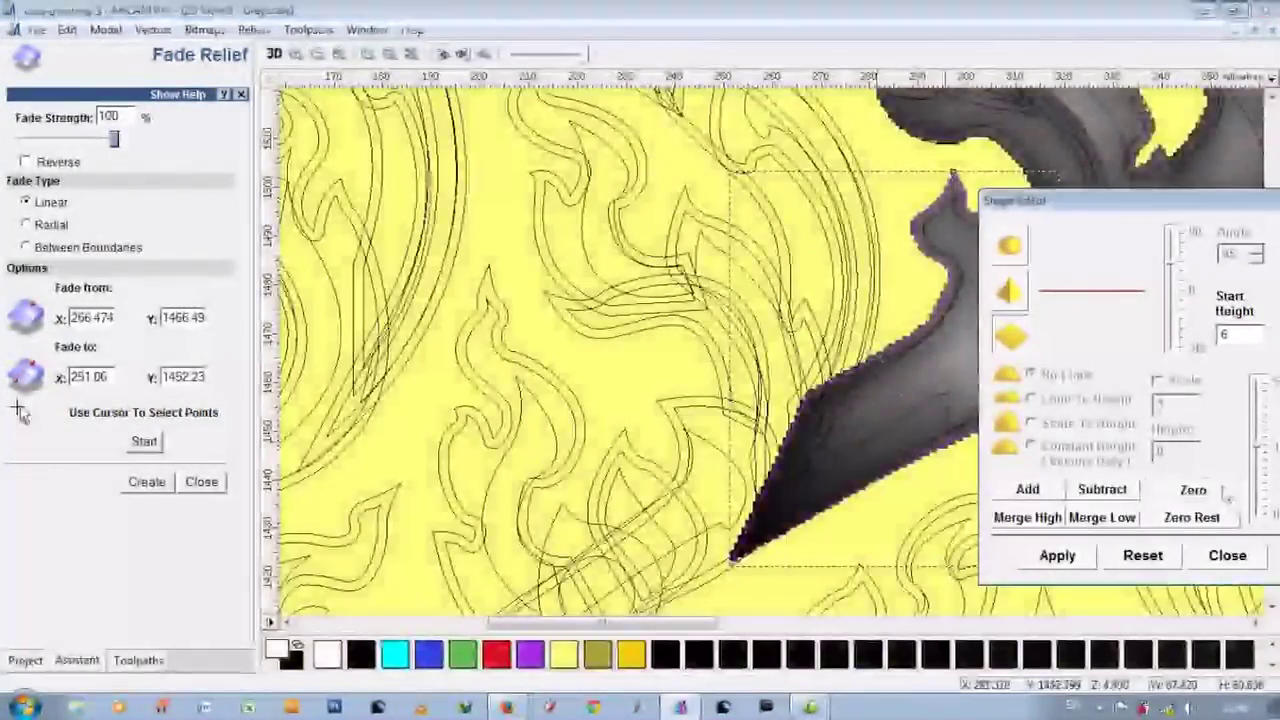
{"action": "key", "text": "F3"}
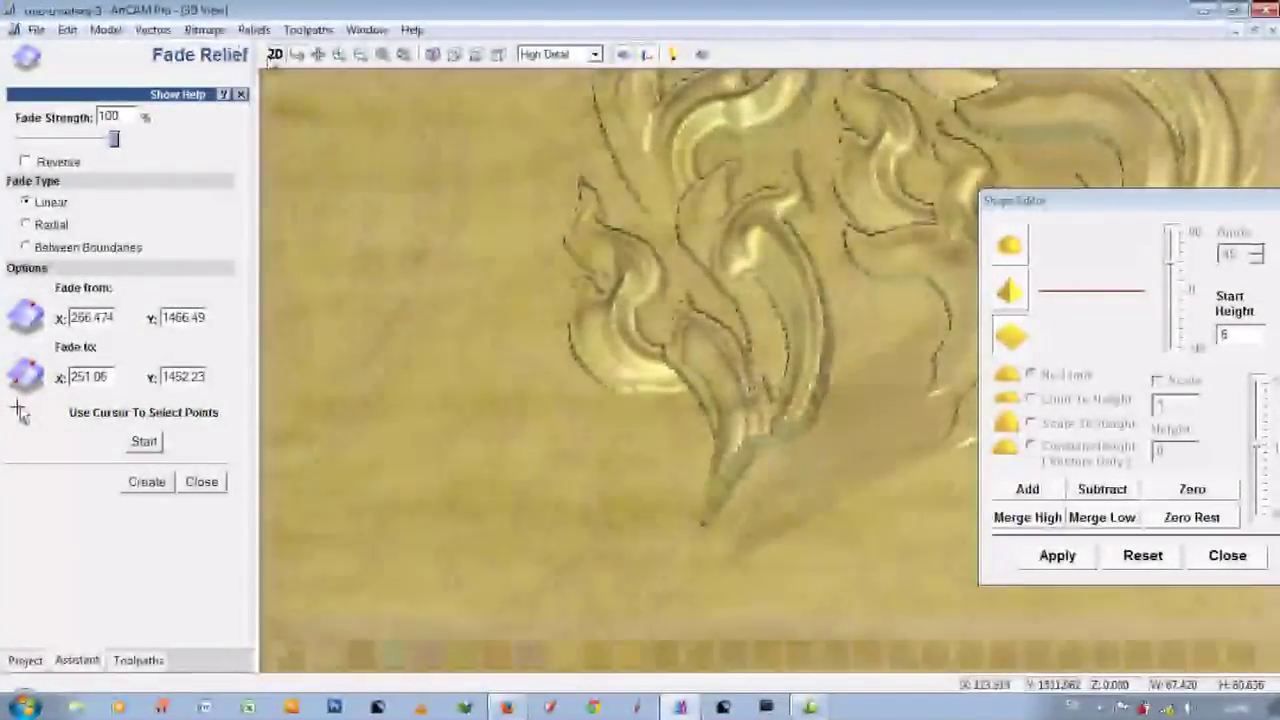
{"action": "key", "text": "F2"}
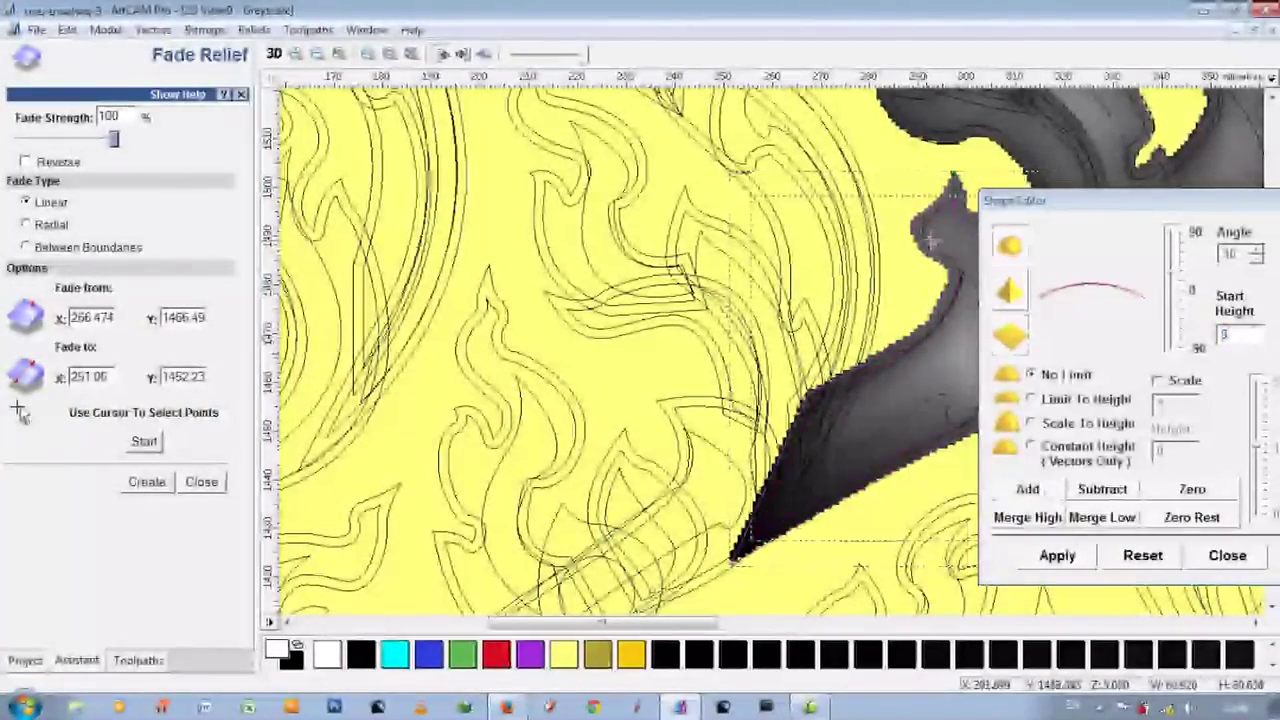
Adjust the raised leaf's start height, fade it, and verify the result in 3D.
{"action": "left_click", "coordinate": [1212, 338]}
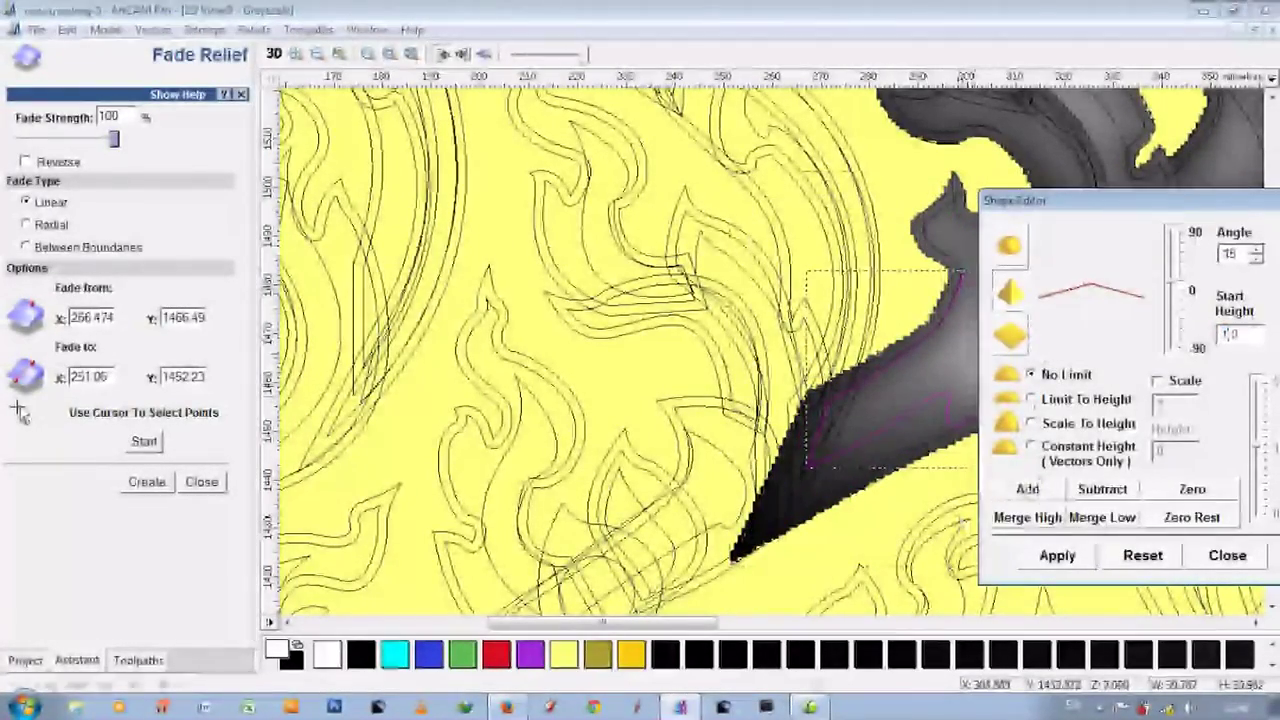
{"action": "left_click", "coordinate": [144, 441]}
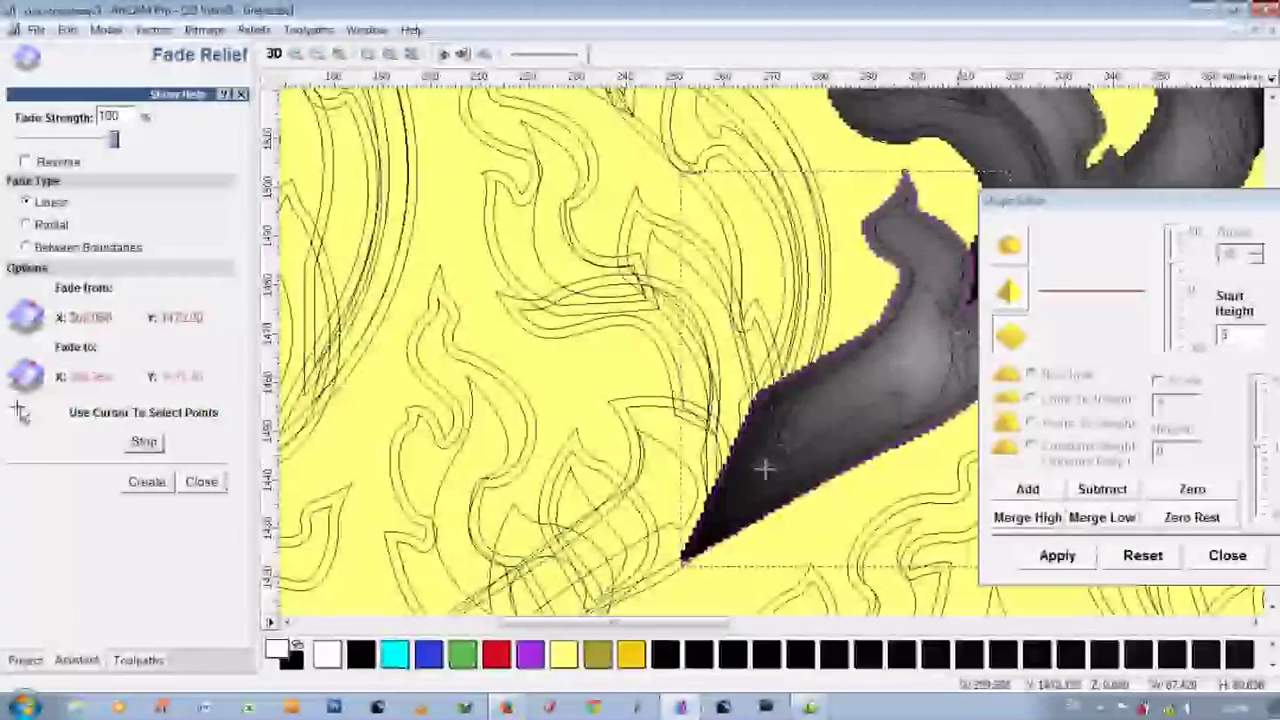
{"action": "key", "text": "Return"}
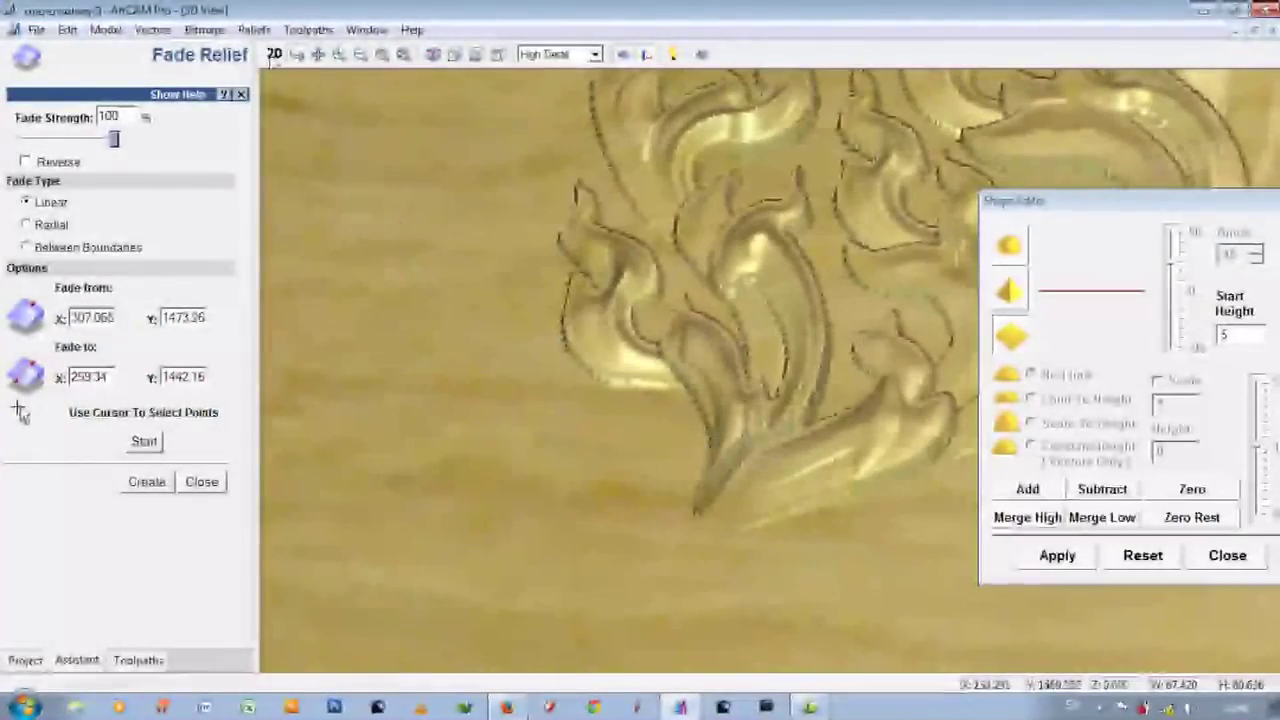
{"action": "key", "text": "F2"}
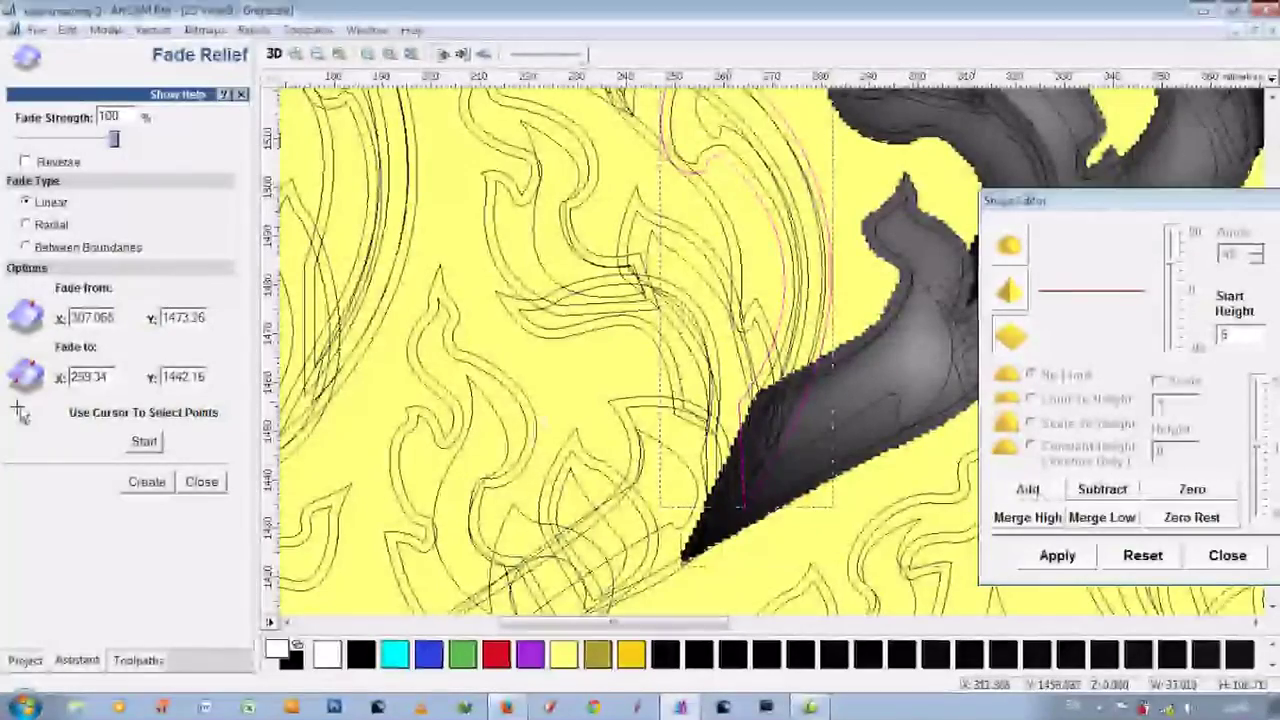
{"action": "left_click", "coordinate": [274, 55]}
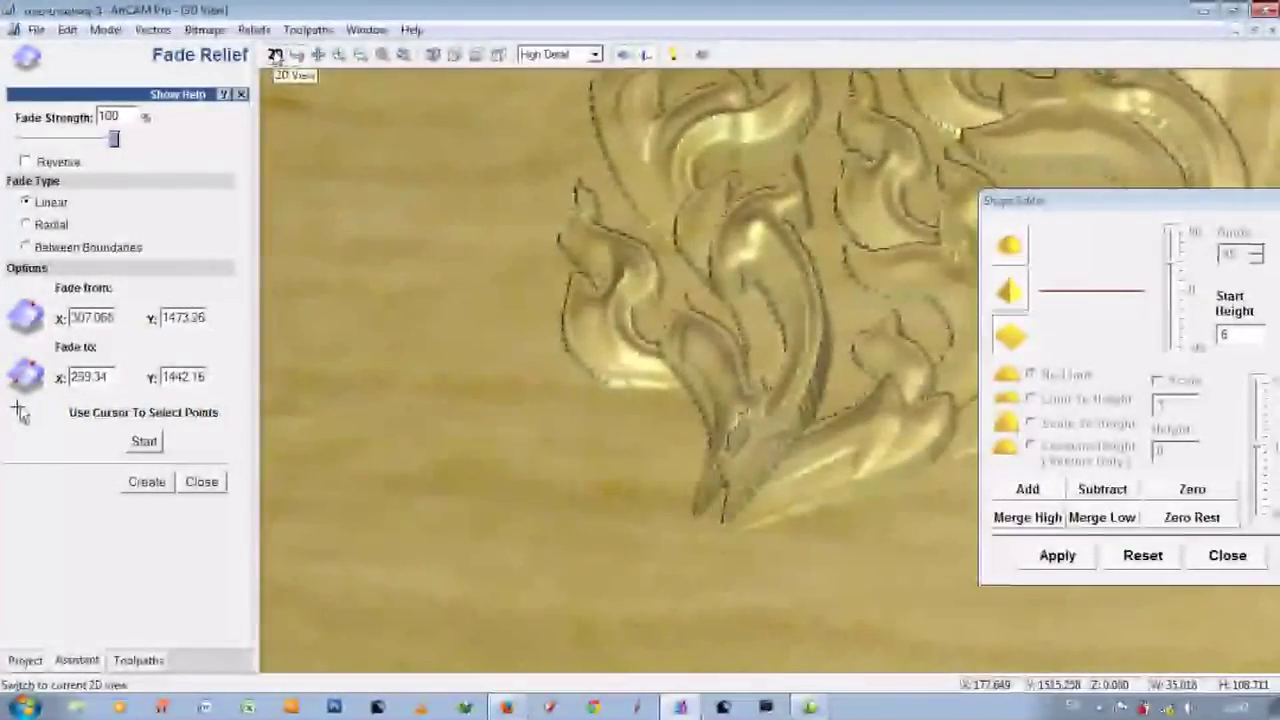
{"action": "left_click", "coordinate": [275, 56]}
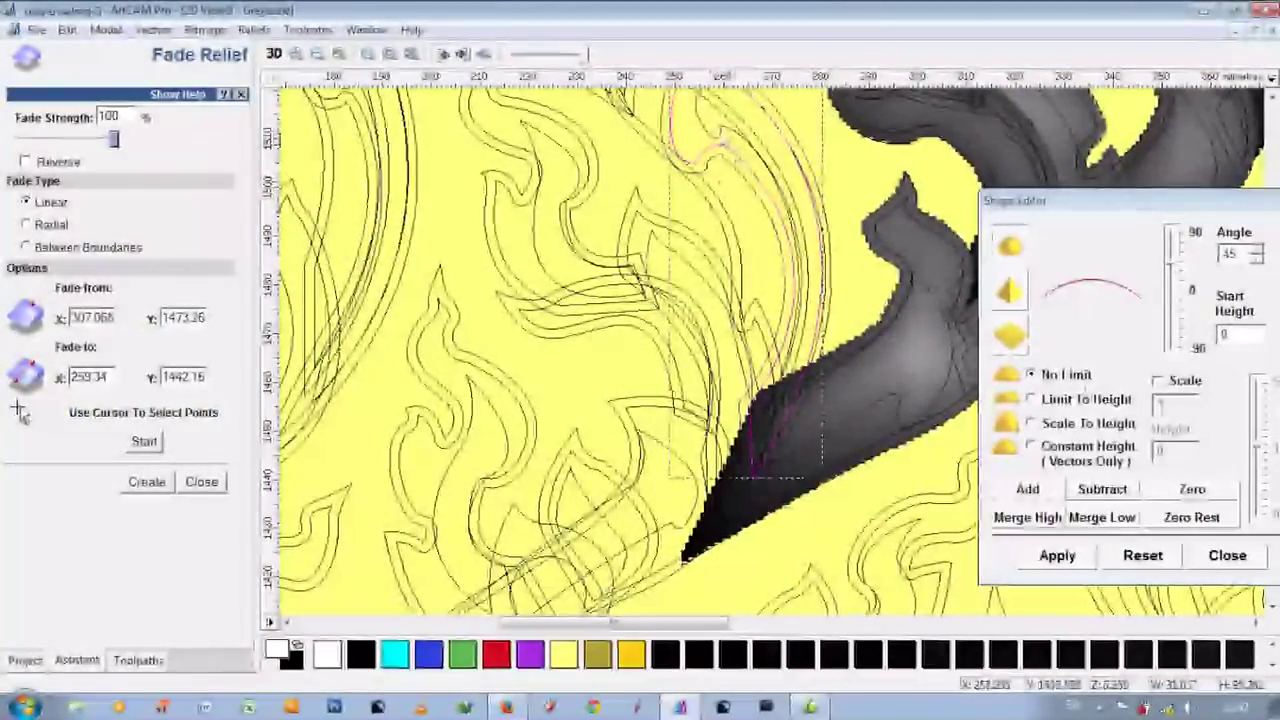
{"action": "left_click", "coordinate": [144, 441]}
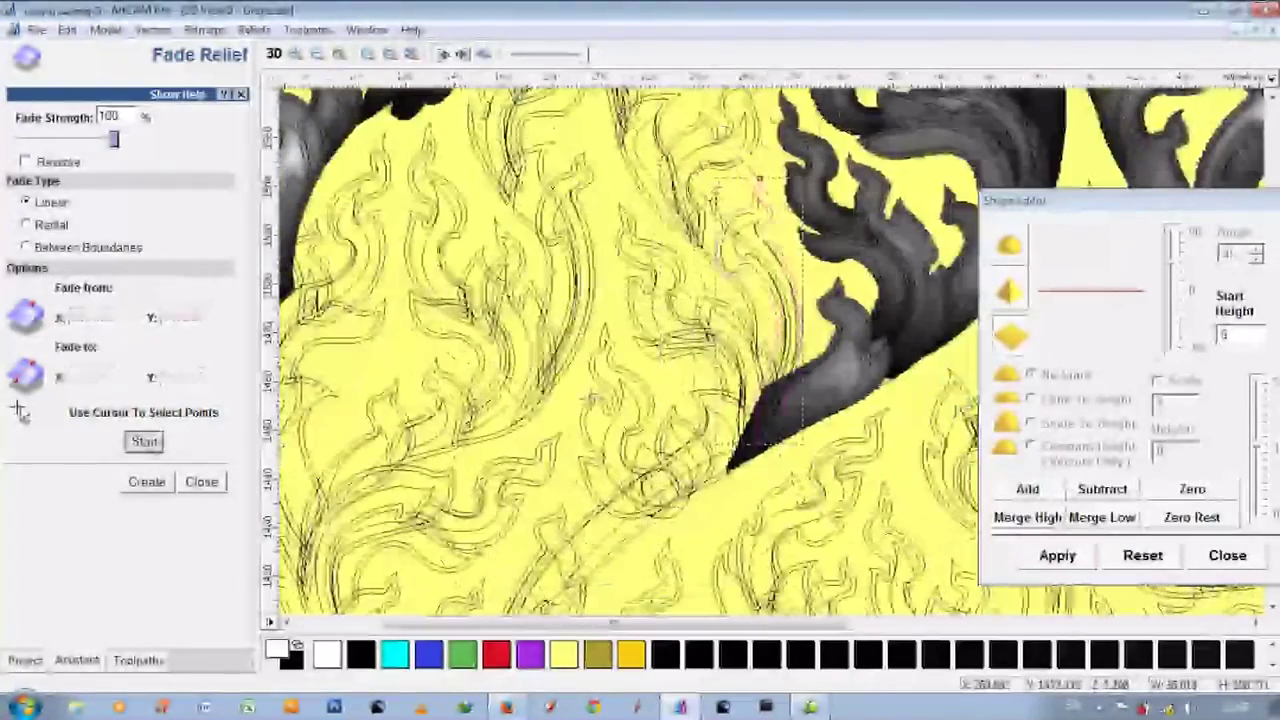
Fade the leaf from its top down to its tip and inspect it in 3D.
{"action": "left_click", "coordinate": [759, 180]}
{"action": "left_click", "coordinate": [759, 400]}
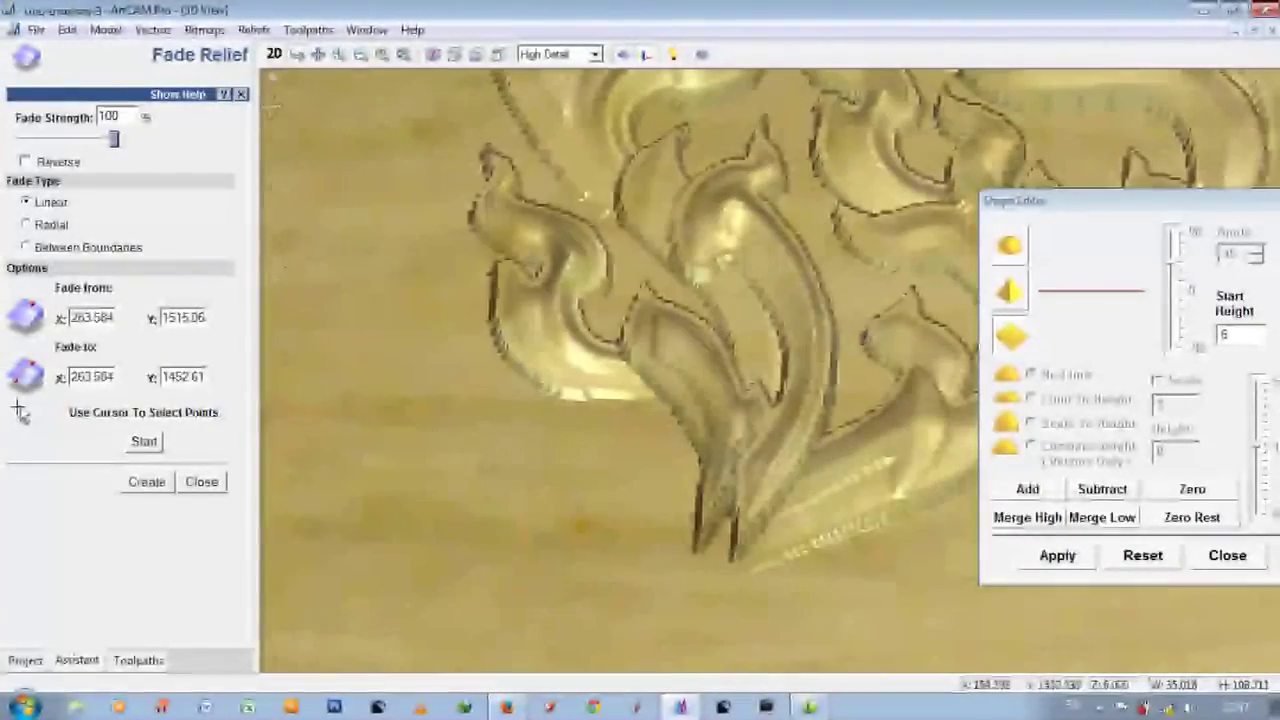
{"action": "left_click", "coordinate": [274, 55]}
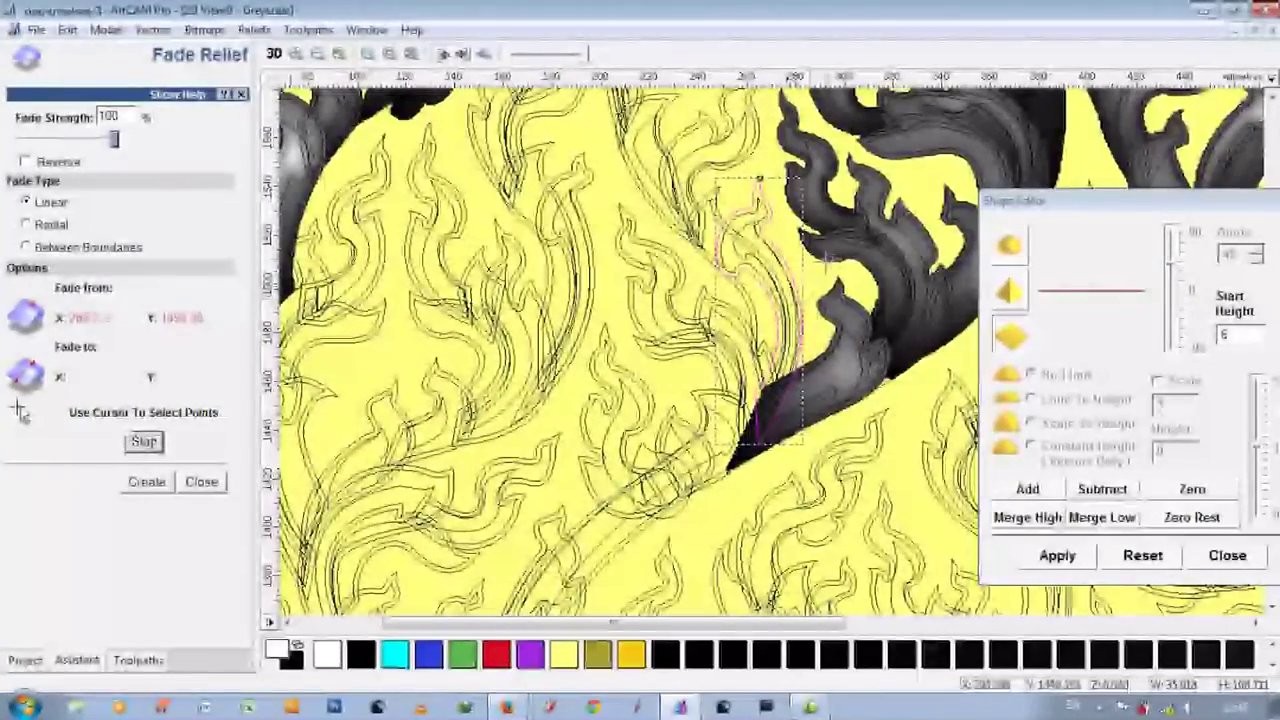
{"action": "key", "text": "F3"}
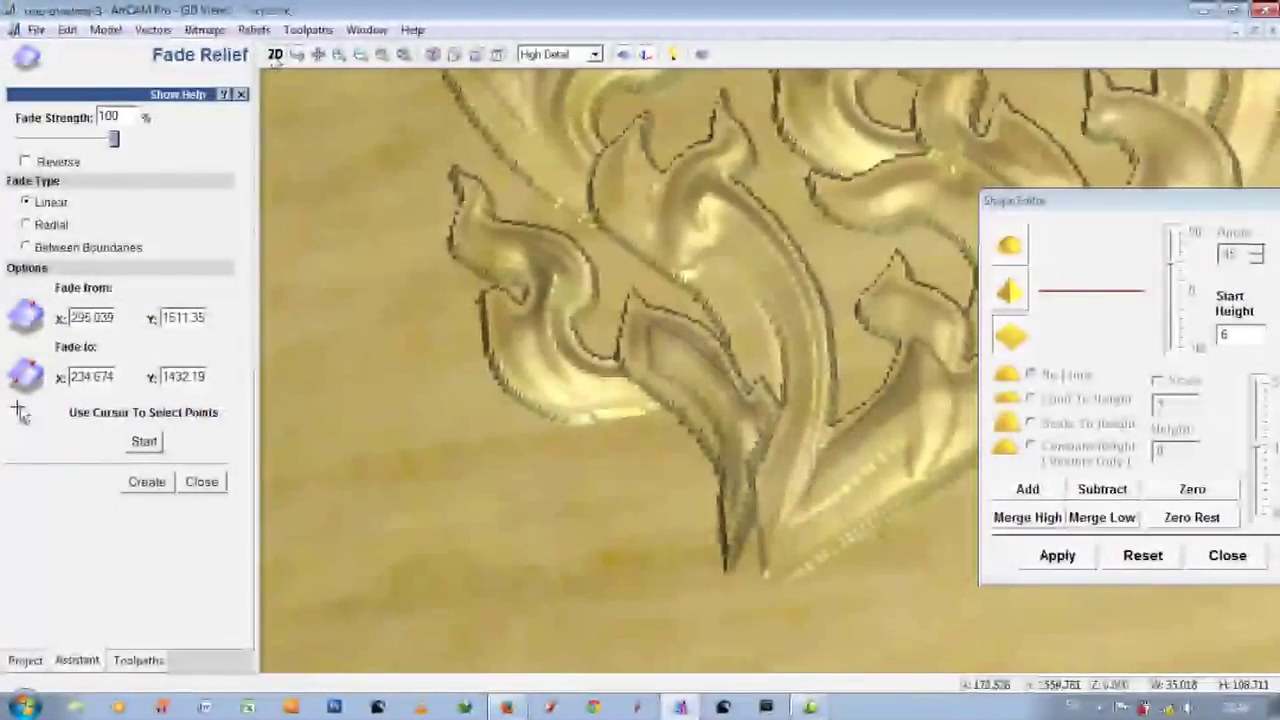
{"action": "left_click", "coordinate": [274, 55]}
Fade the neighbouring leaf from a start point near its top to a lower end point.
{"action": "left_click", "coordinate": [605, 190]}
{"action": "left_click", "coordinate": [605, 185]}
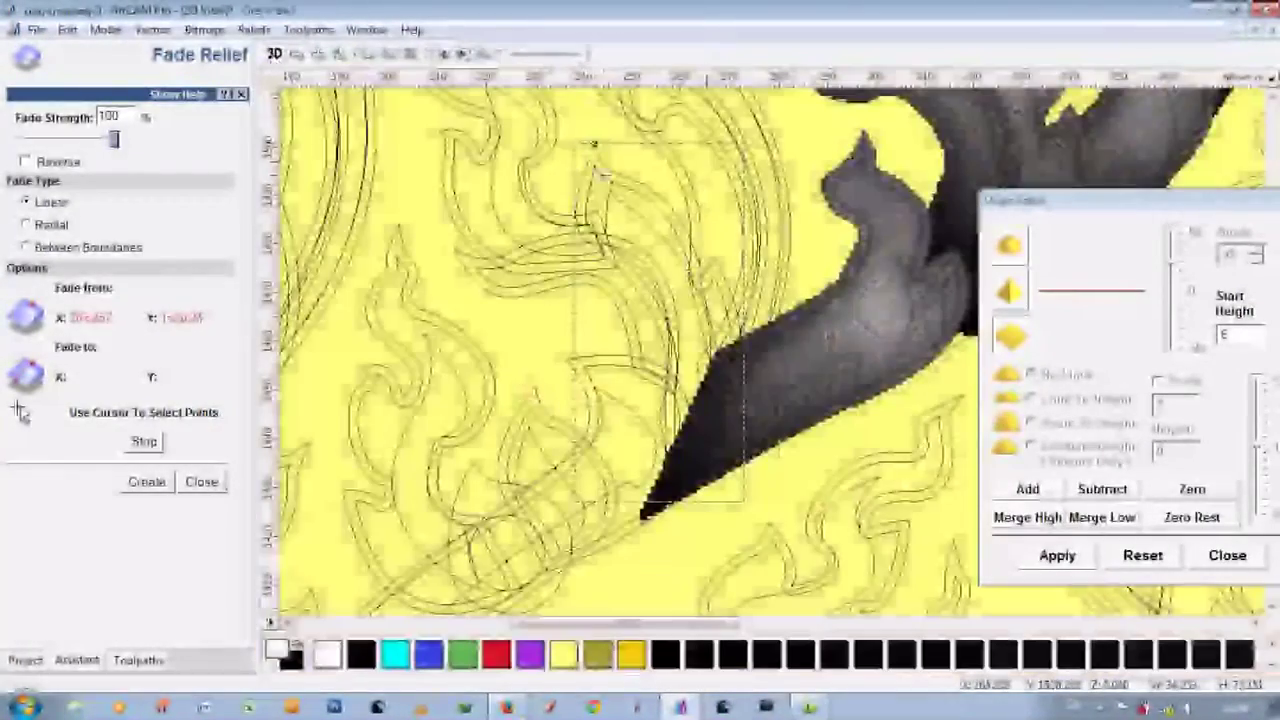
{"action": "left_click_drag", "start_coordinate": [601, 173], "coordinate": [645, 425]}
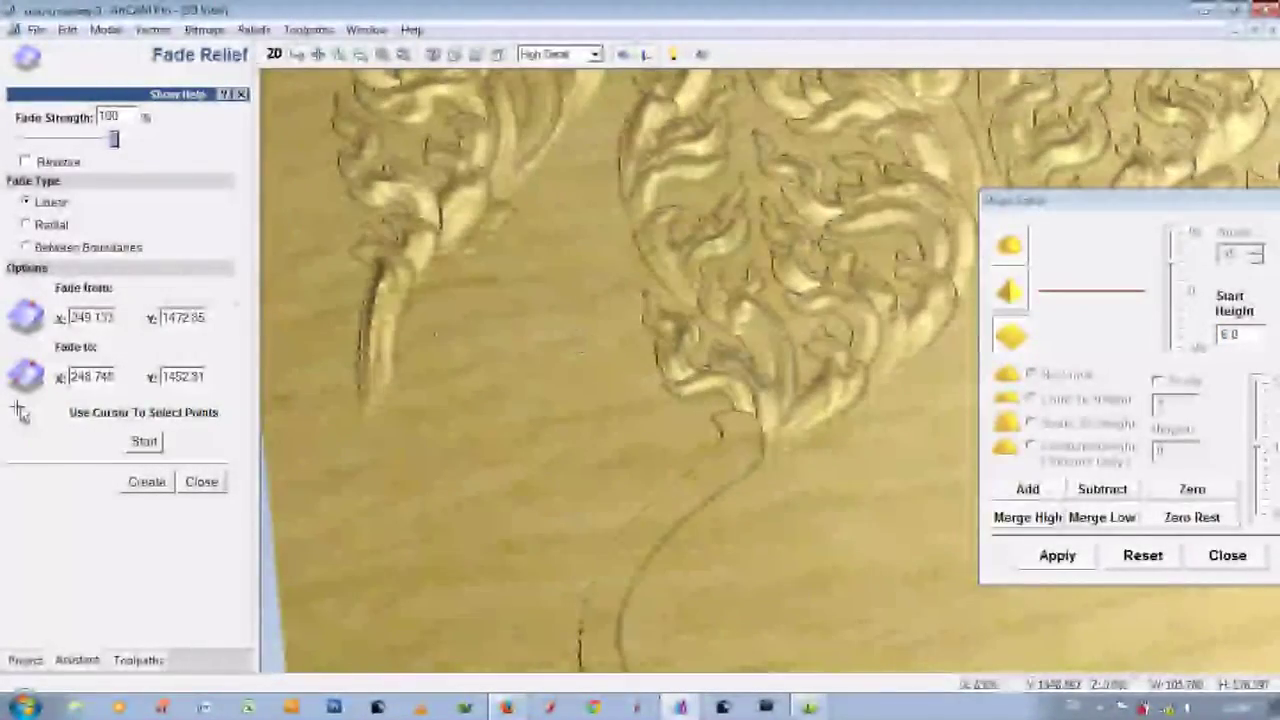
{"action": "left_click", "coordinate": [277, 56]}
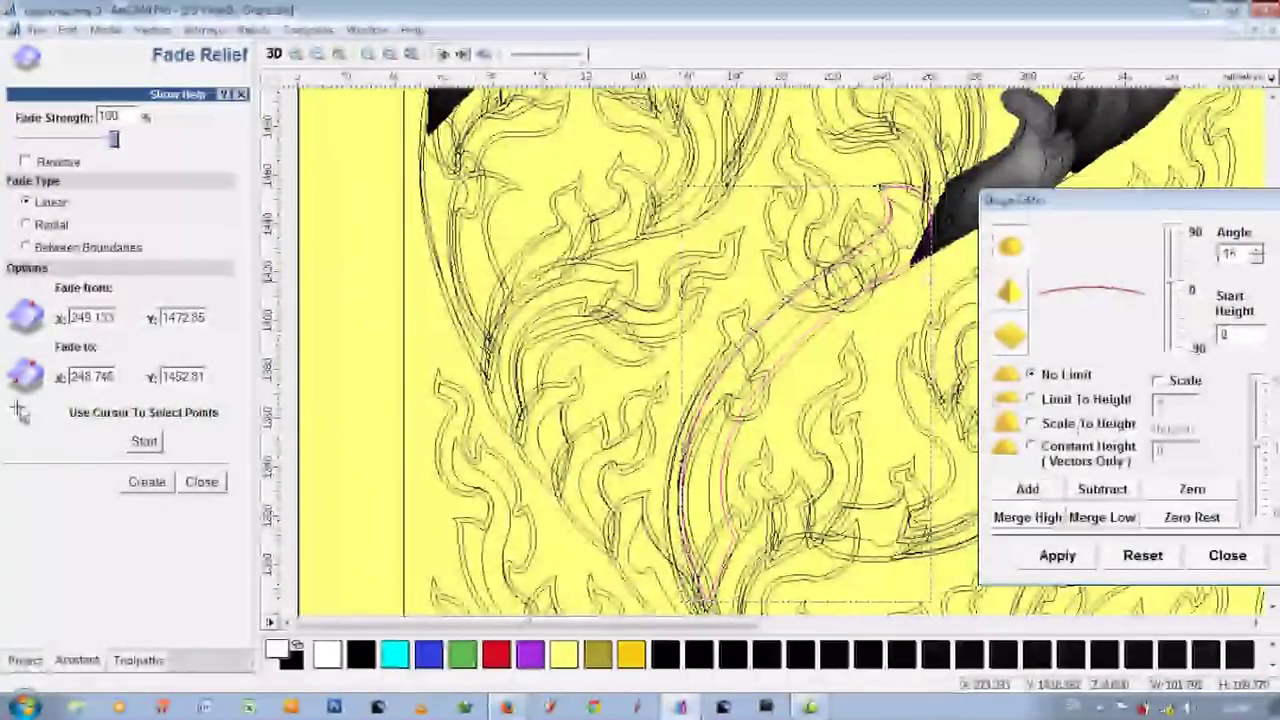
Add the long curved stem with a peaked angular profile (angle 15) and view it in 3D.
{"action": "left_click", "coordinate": [1009, 290]}
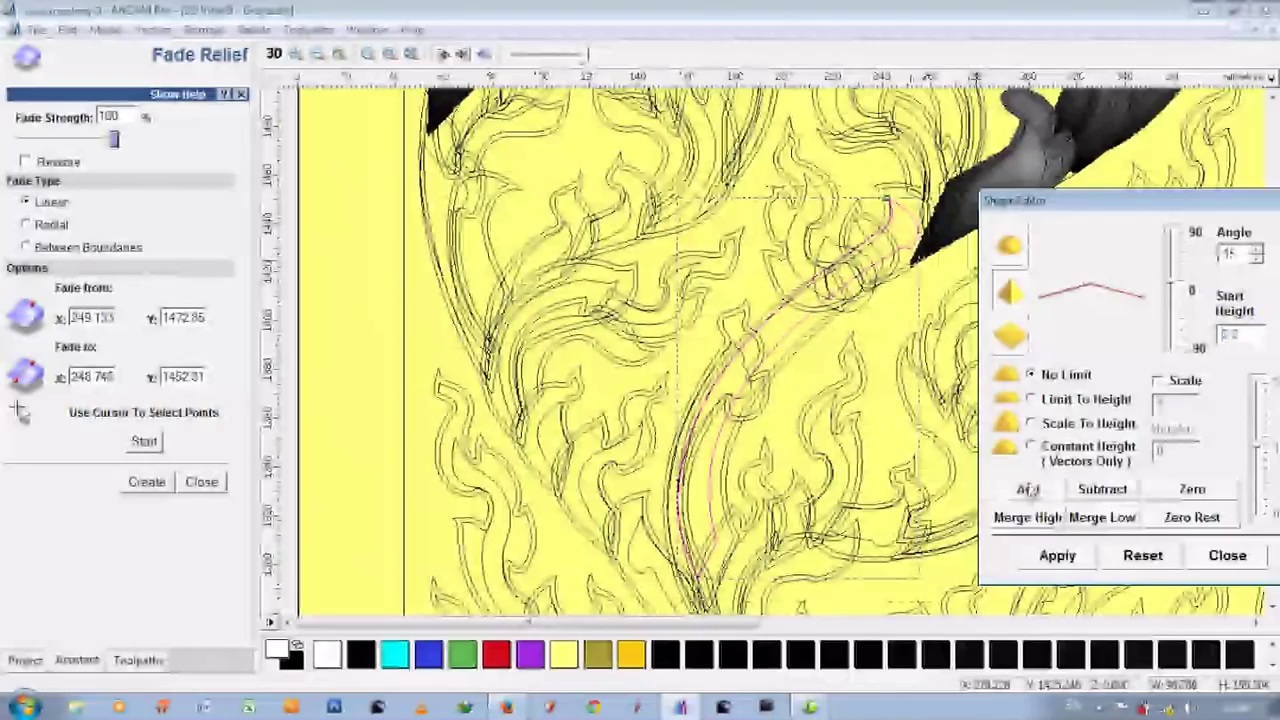
{"action": "left_click", "coordinate": [1028, 489]}
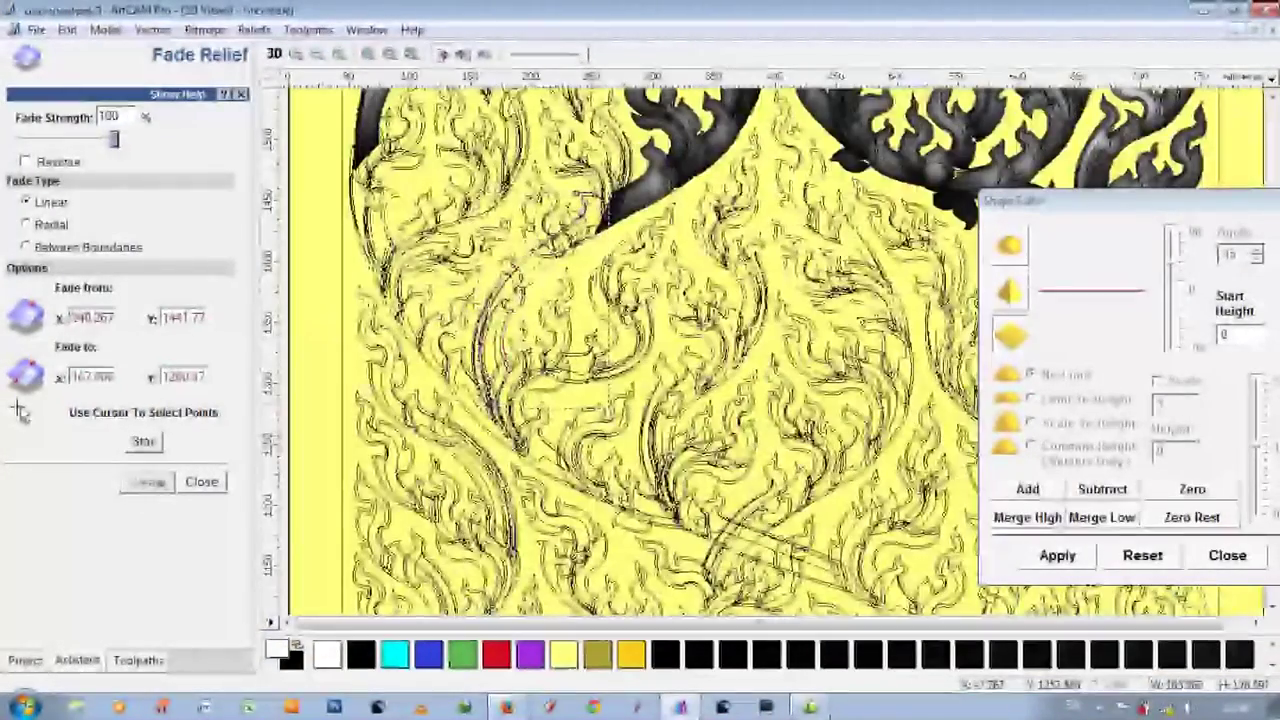
{"action": "key", "text": "F3"}
{"action": "scroll", "coordinate": [651, 491], "scroll_direction": "up", "scroll_amount": 2}
{"action": "scroll", "coordinate": [583, 434], "scroll_direction": "up", "scroll_amount": 2}
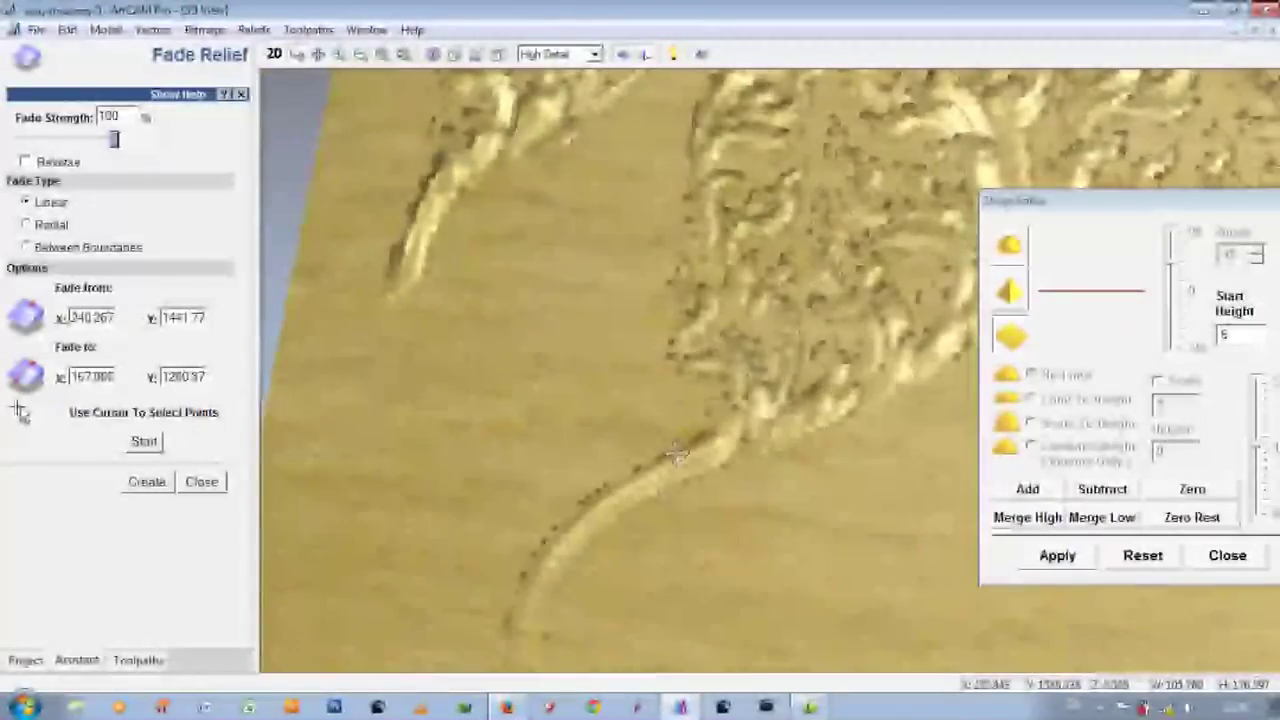
{"action": "scroll", "coordinate": [678, 462], "scroll_direction": "up", "scroll_amount": 1}
{"action": "left_click", "coordinate": [274, 55]}
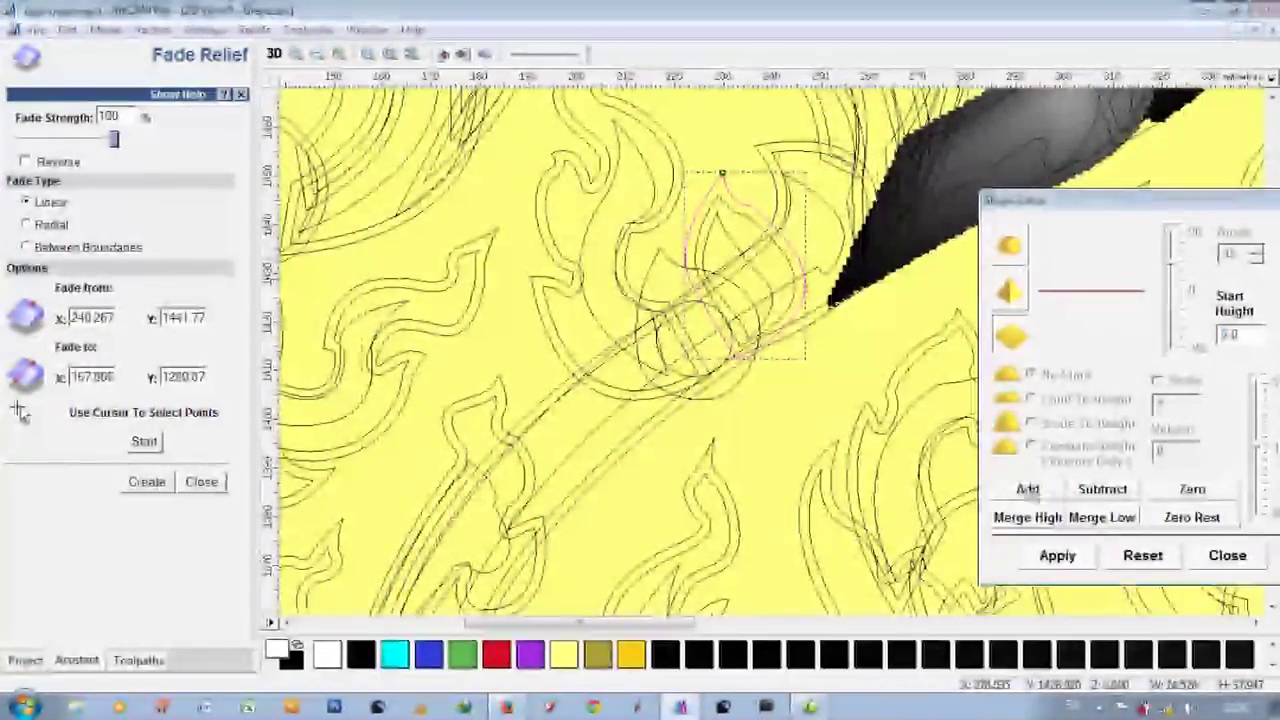
Raise a flame leaf vector with a peaked profile and preview it in 3D.
{"action": "key", "text": "F3"}
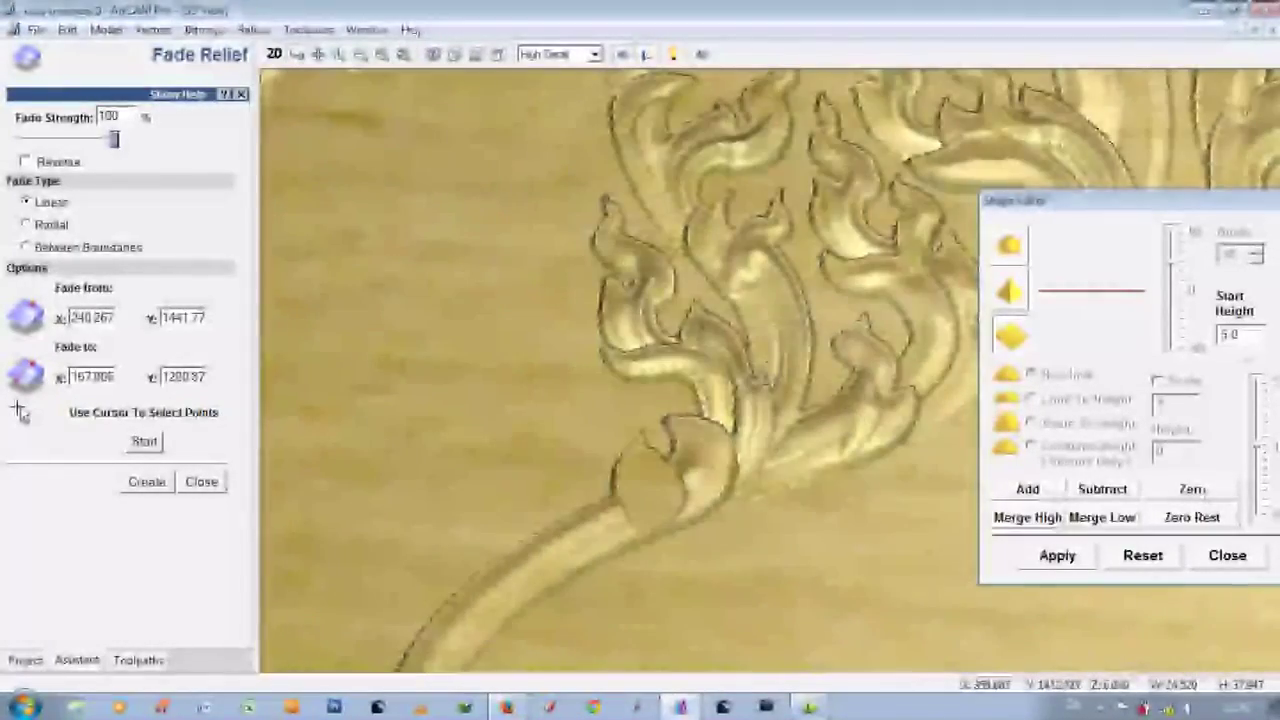
{"action": "scroll", "coordinate": [677, 548], "scroll_direction": "down", "scroll_amount": 1}
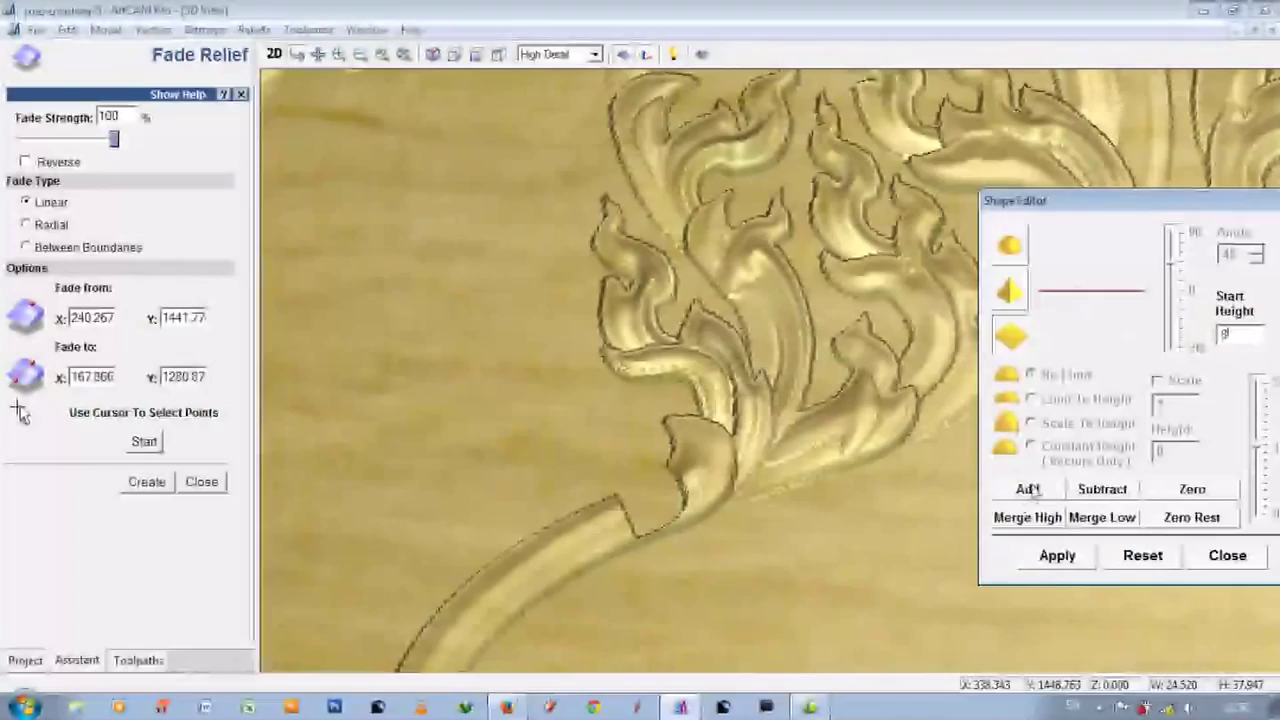
{"action": "key", "text": "F2"}
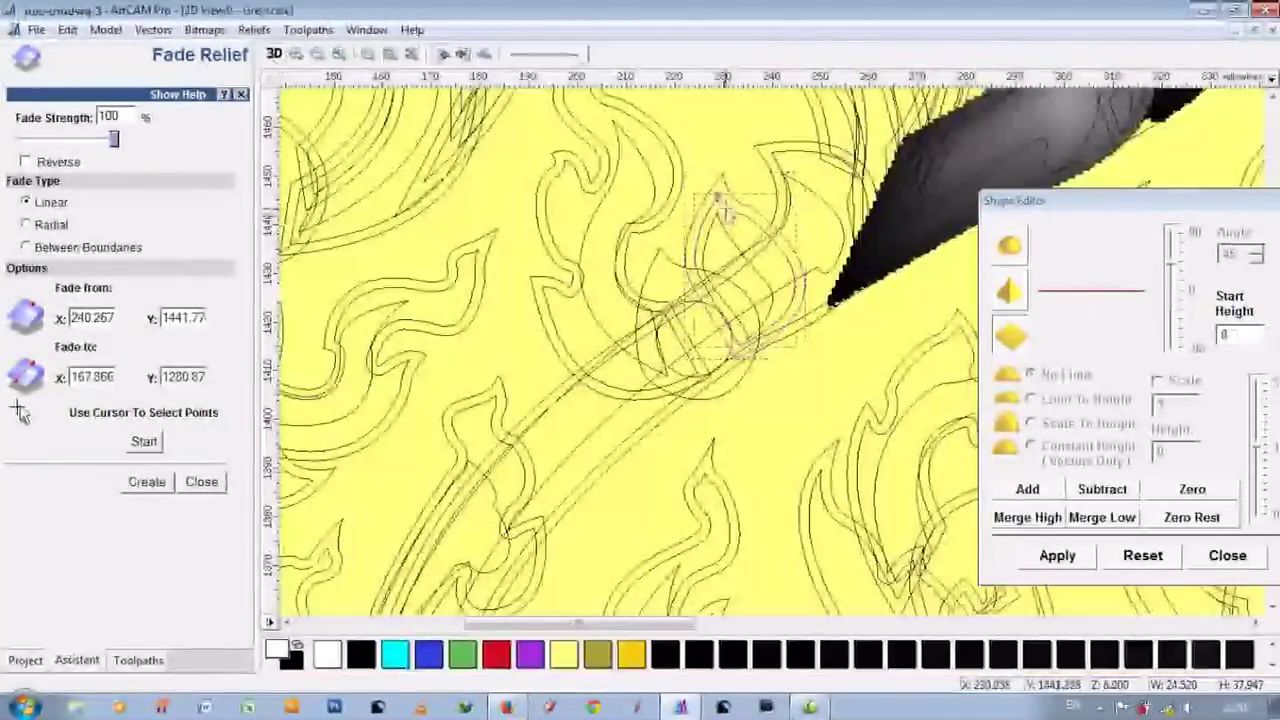
{"action": "left_click", "coordinate": [728, 218]}
{"action": "left_click", "coordinate": [1020, 489]}
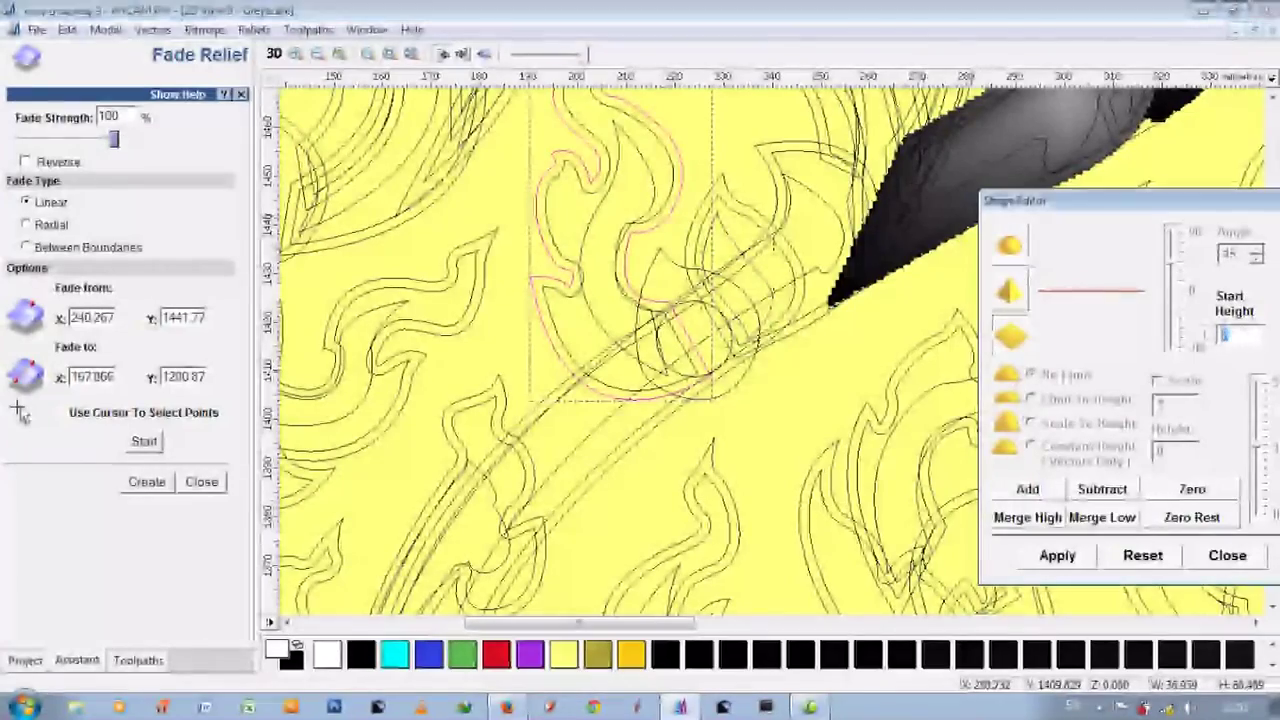
{"action": "left_click", "coordinate": [1240, 334]}
{"action": "type", "text": "6"}
{"action": "left_click", "coordinate": [273, 53]}
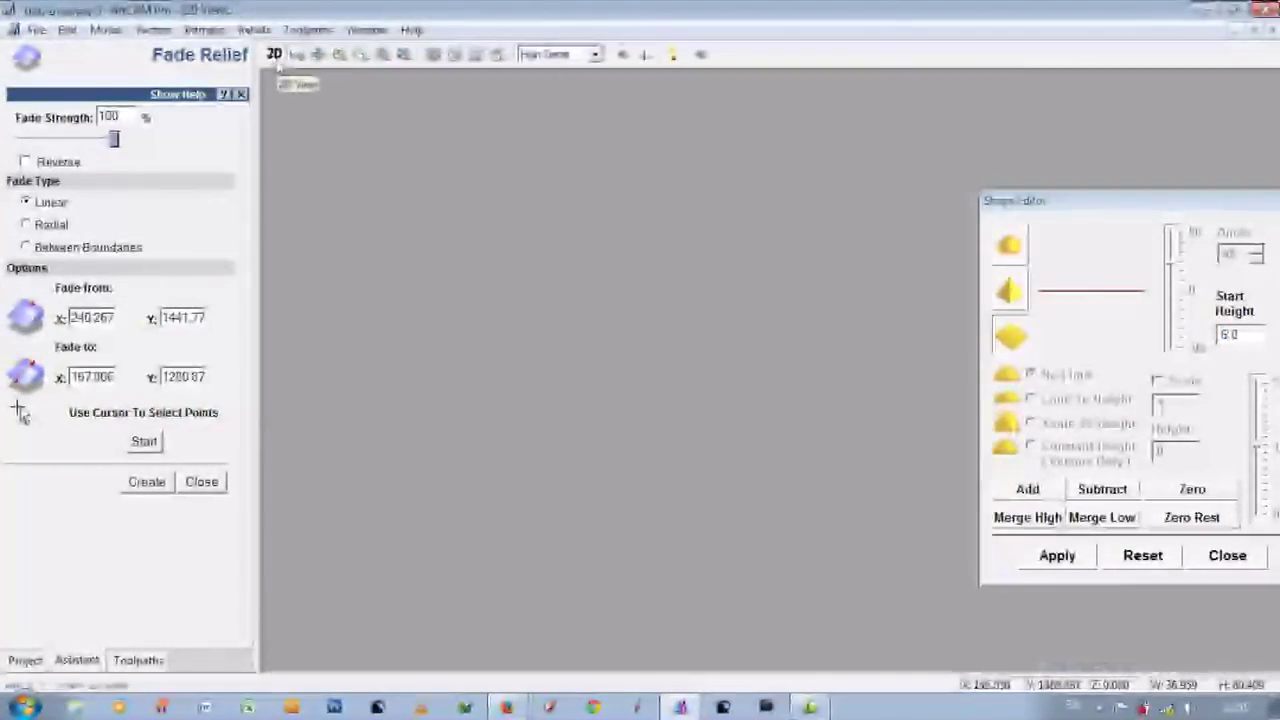
{"action": "left_click", "coordinate": [274, 55]}
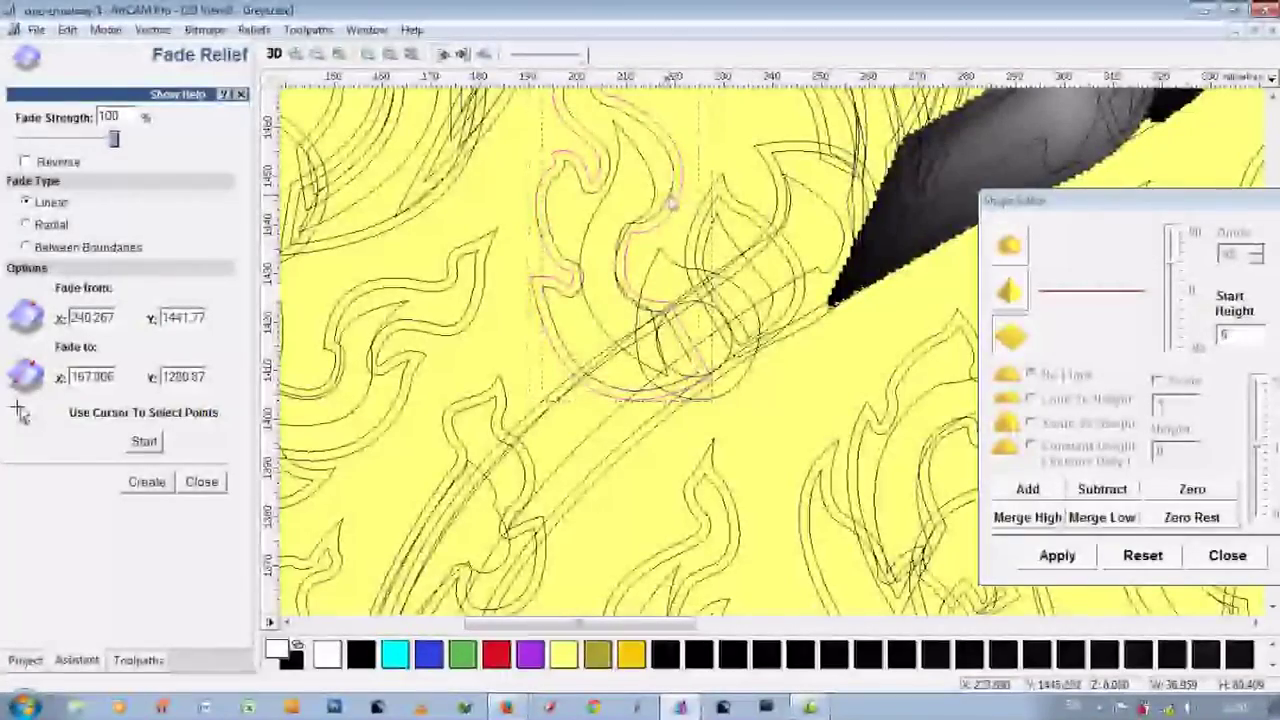
Raise the remaining flame leaves around the bud and check them in the 3D view.
{"action": "left_click", "coordinate": [633, 195]}
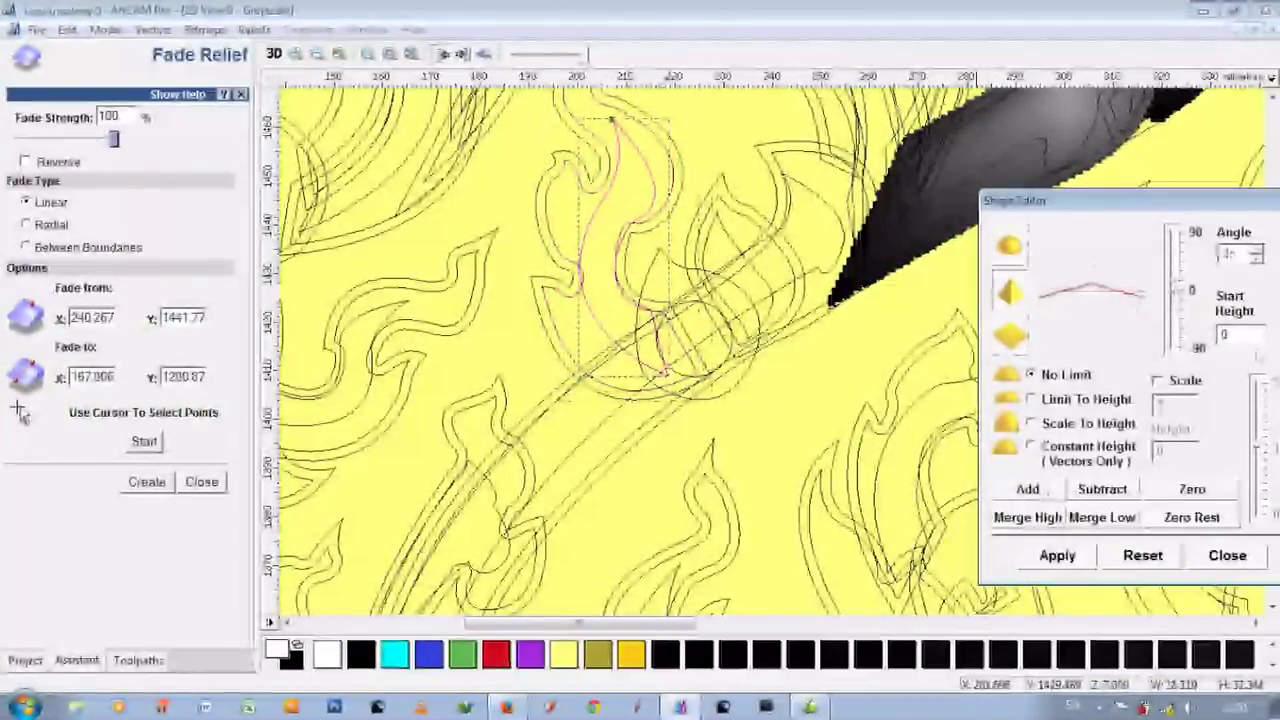
{"action": "left_click", "coordinate": [1028, 489]}
{"action": "left_click", "coordinate": [689, 218]}
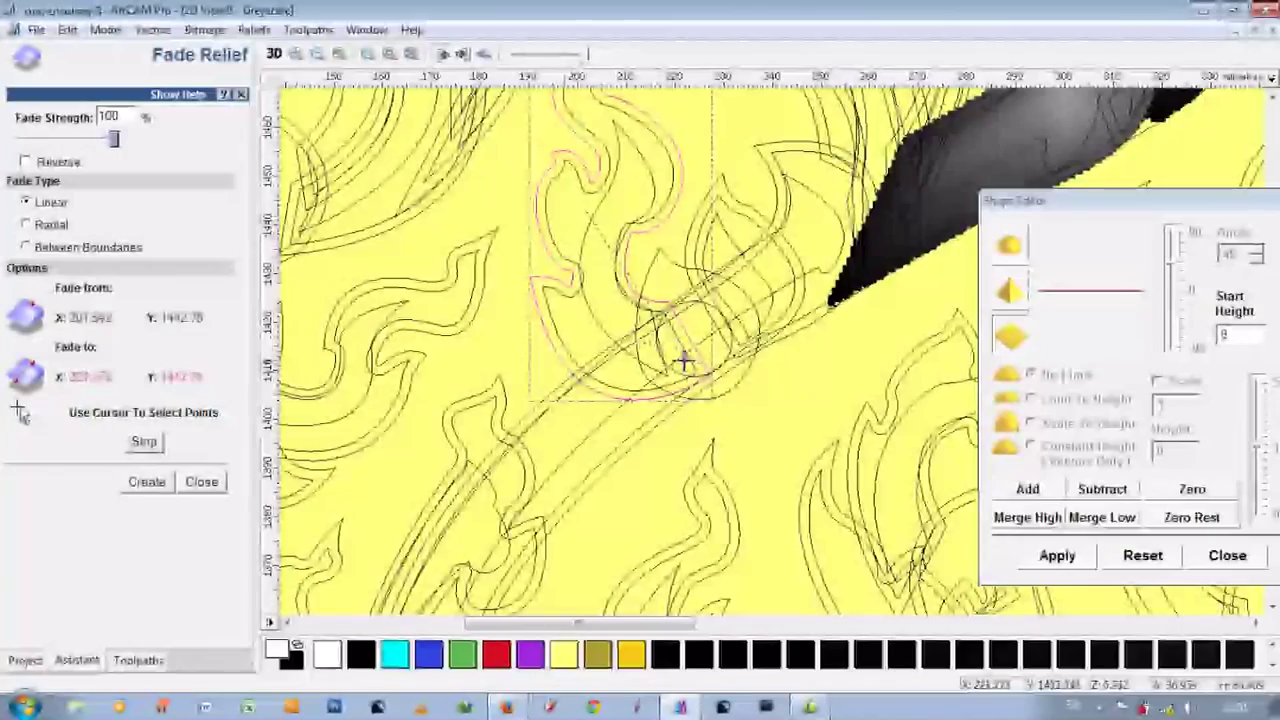
{"action": "key", "text": "F3"}
{"action": "scroll", "coordinate": [566, 460], "scroll_direction": "up", "scroll_amount": 5}
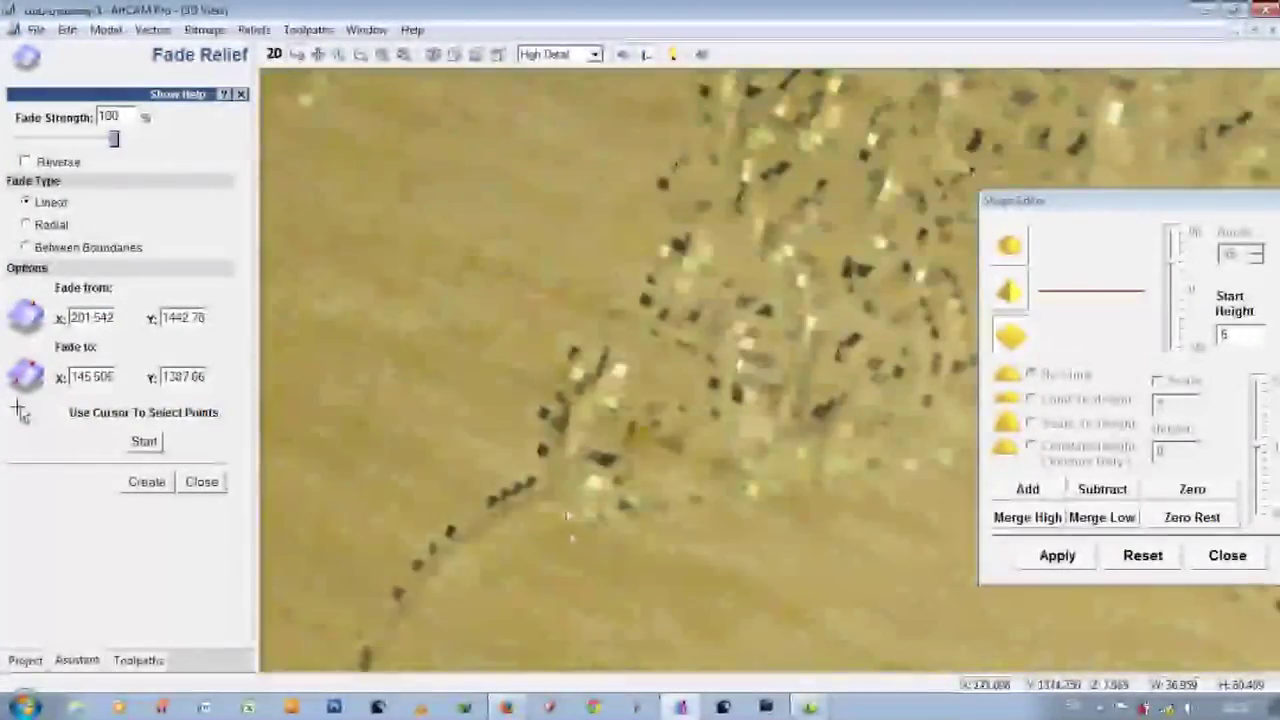
{"action": "scroll", "coordinate": [566, 460], "scroll_direction": "up", "scroll_amount": 2}
{"action": "scroll", "coordinate": [566, 457], "scroll_direction": "up", "scroll_amount": 2}
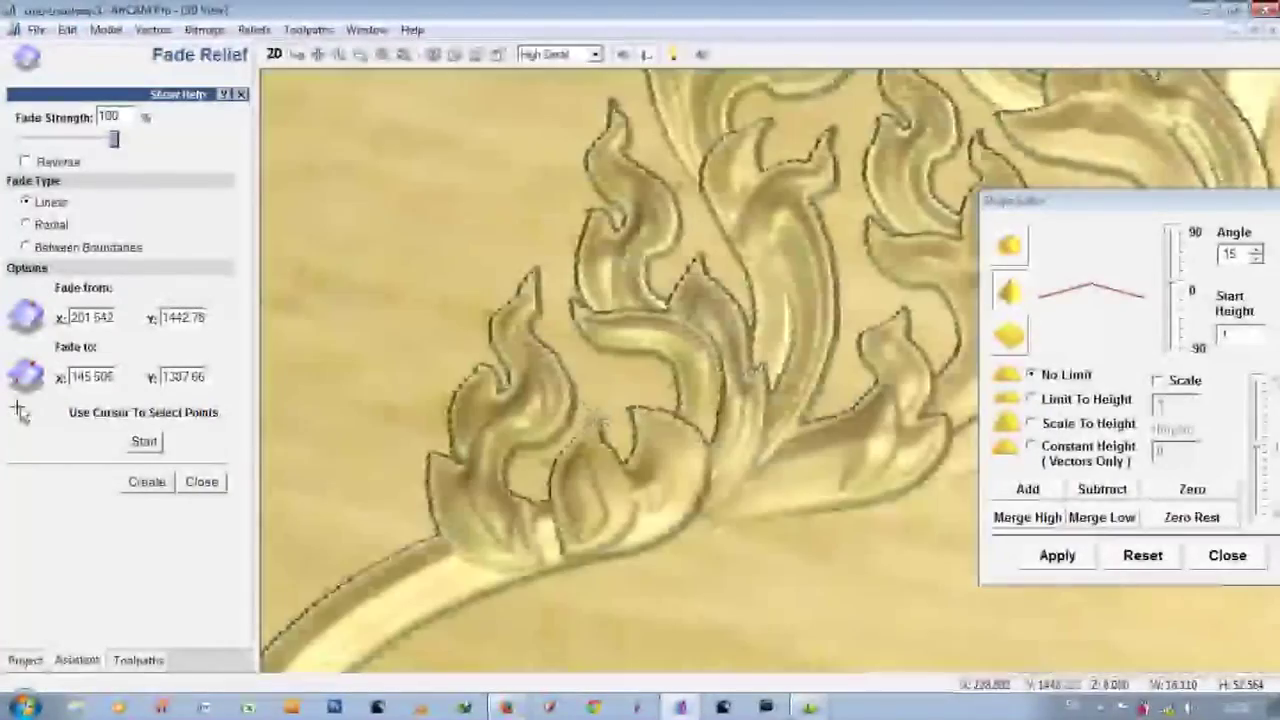
{"action": "key", "text": "F2"}
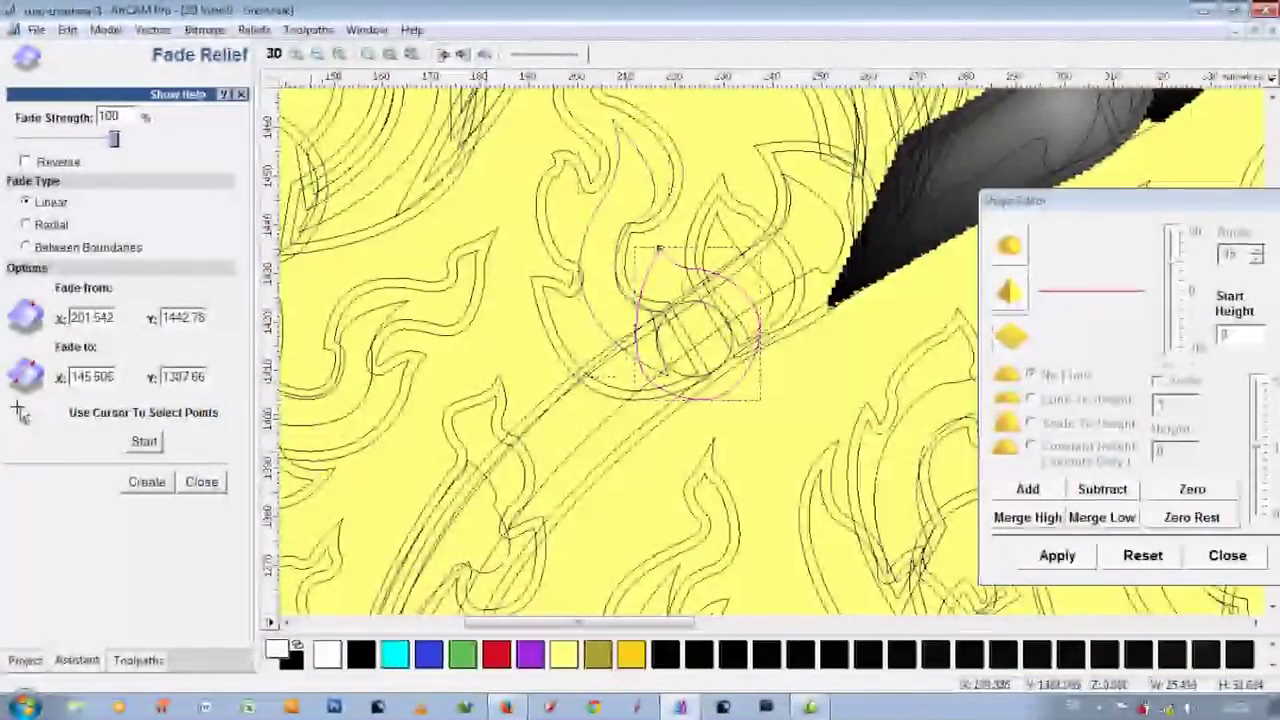
Rotate the 3D view around the bud and remove the round bud shape from the relief.
{"action": "key", "text": "F3"}
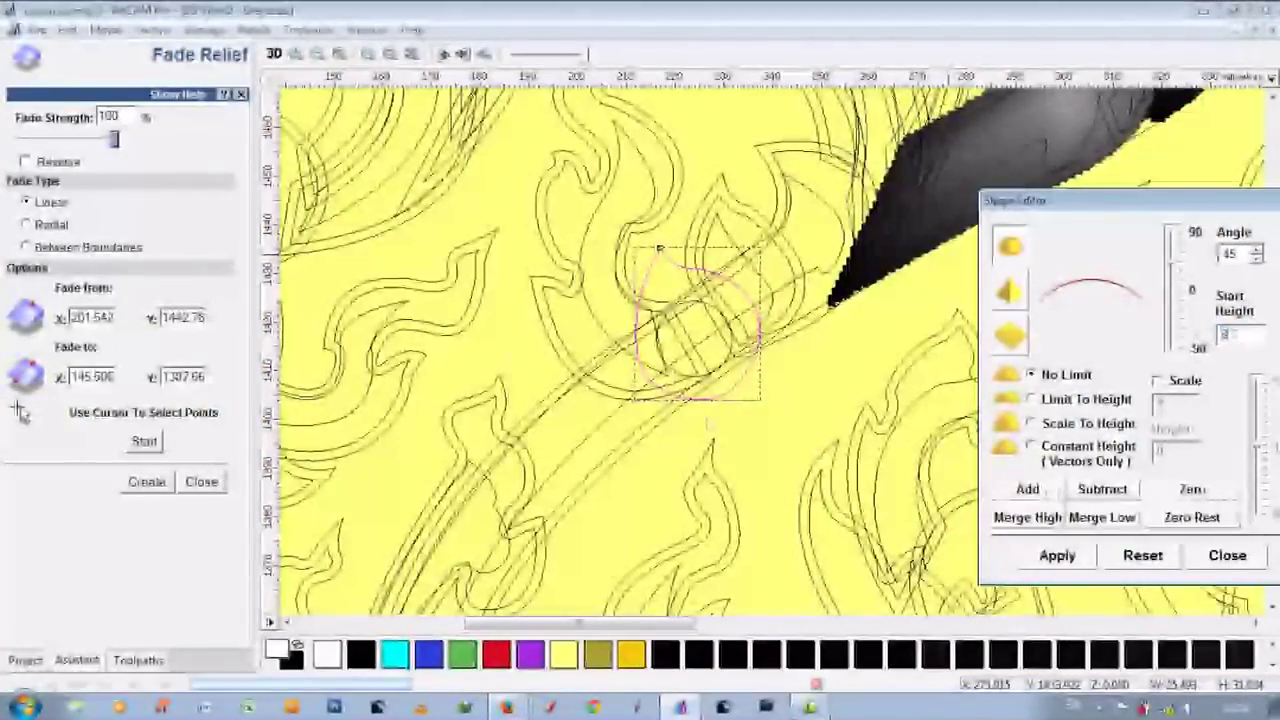
{"action": "key", "text": "F3"}
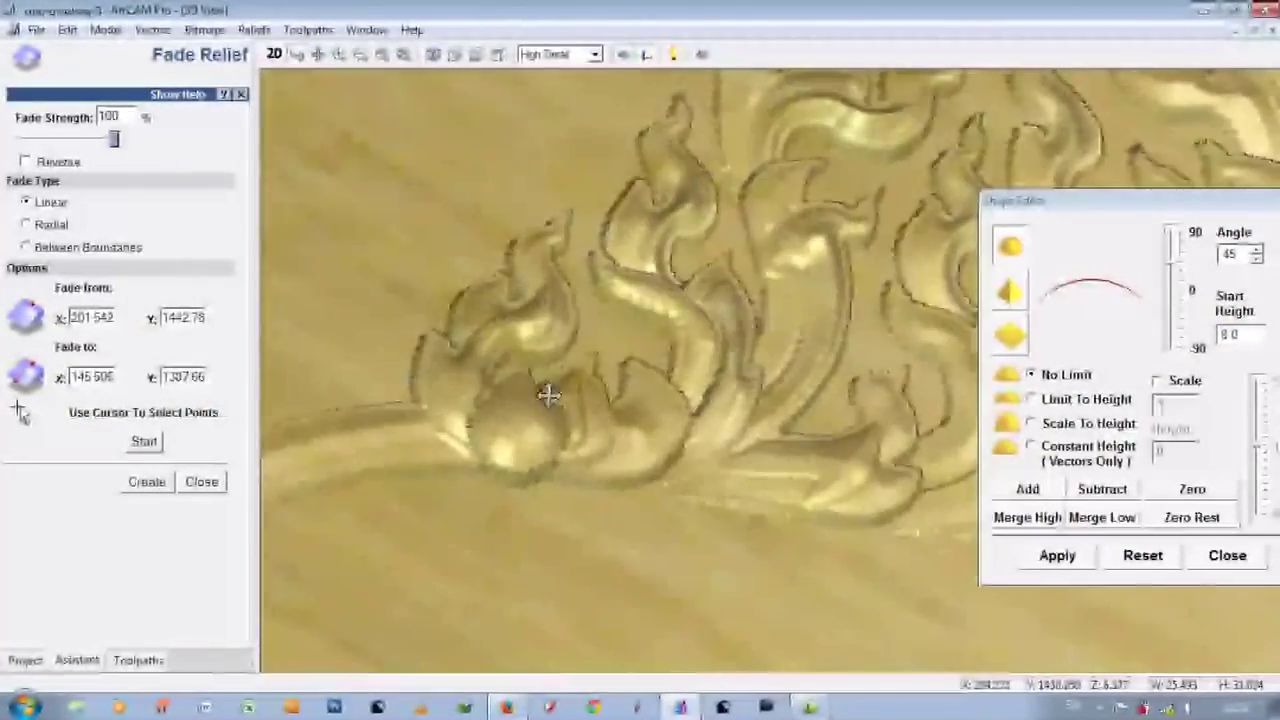
{"action": "left_click_drag", "start_coordinate": [498, 353], "coordinate": [714, 400]}
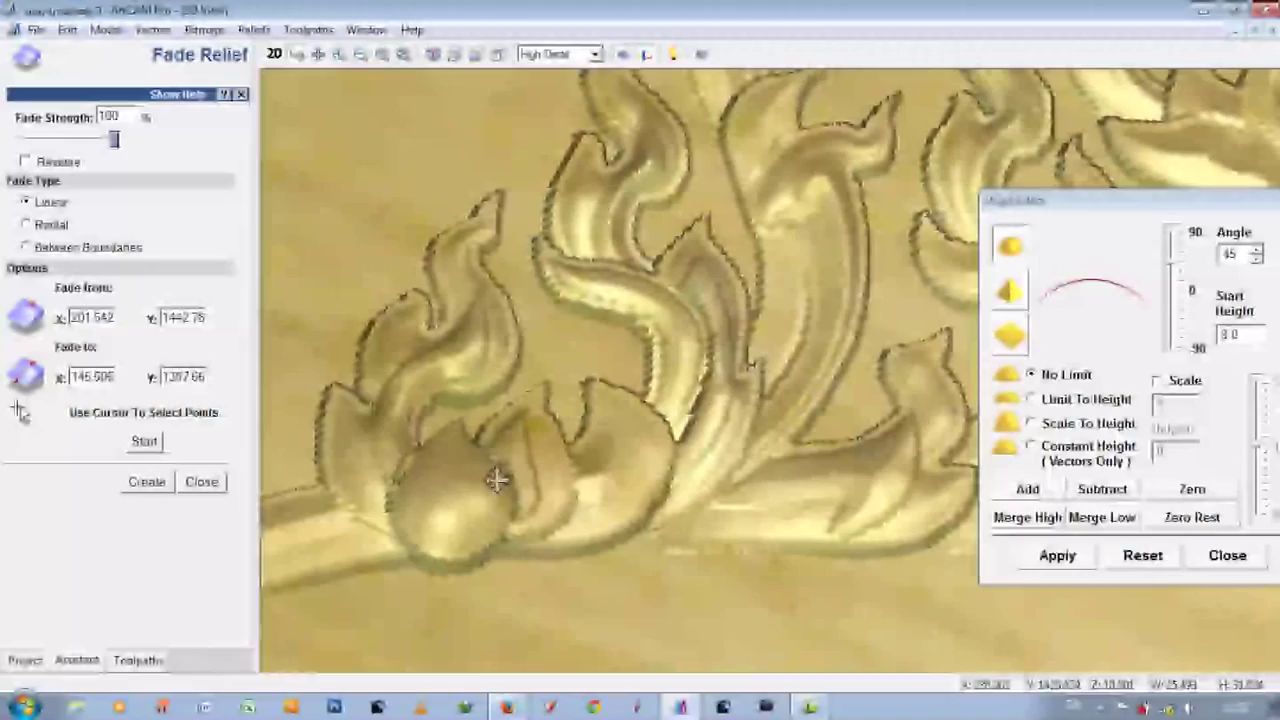
{"action": "left_click", "coordinate": [534, 474]}
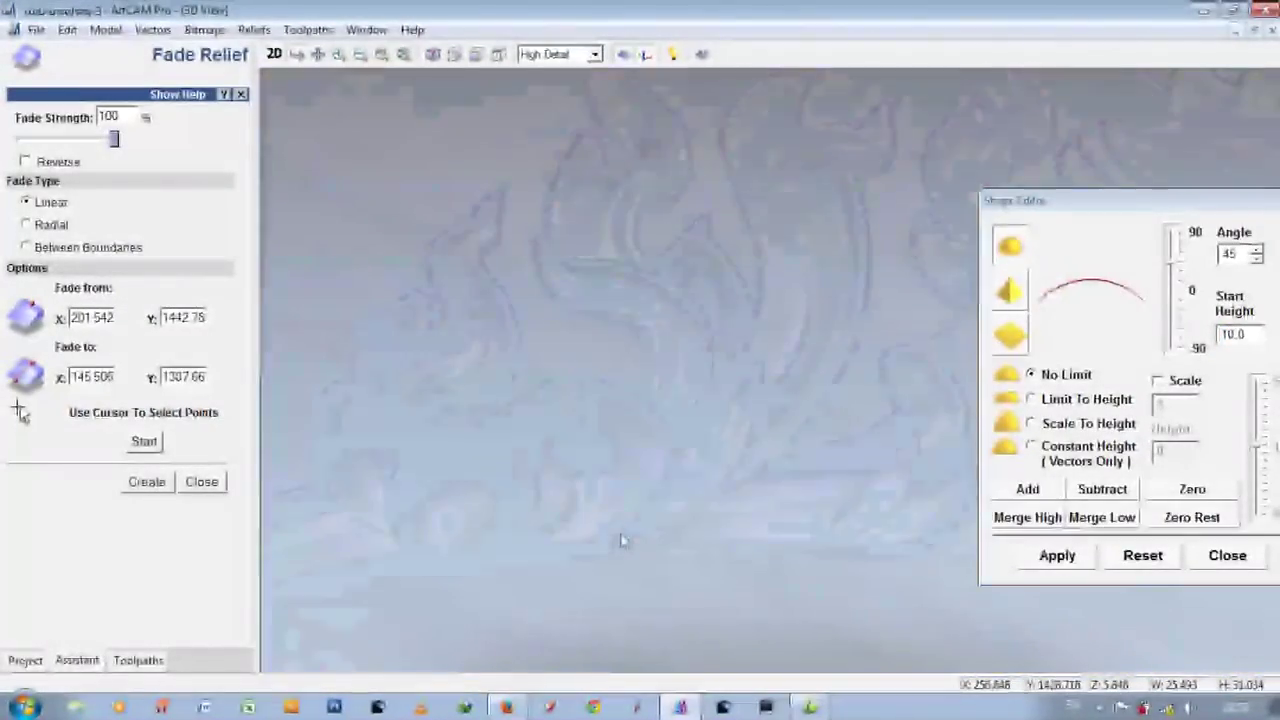
{"action": "left_click_drag", "start_coordinate": [620, 537], "coordinate": [272, 95]}
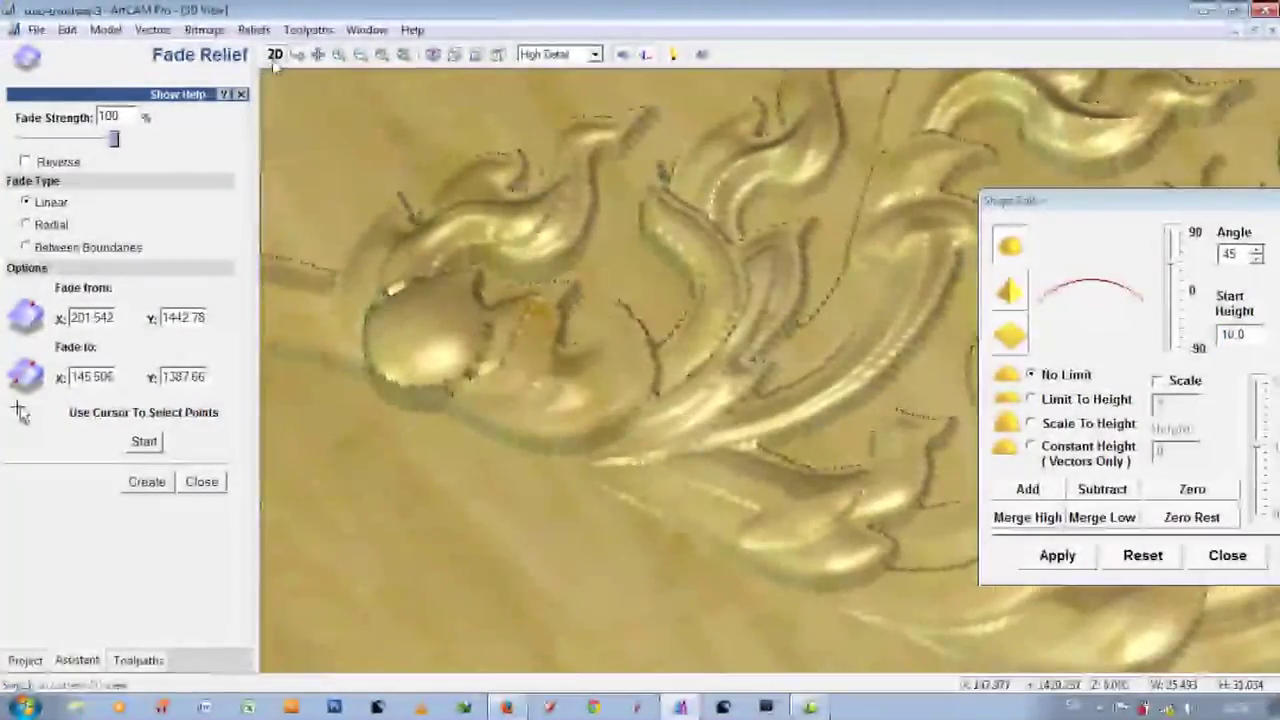
{"action": "left_click", "coordinate": [275, 55]}
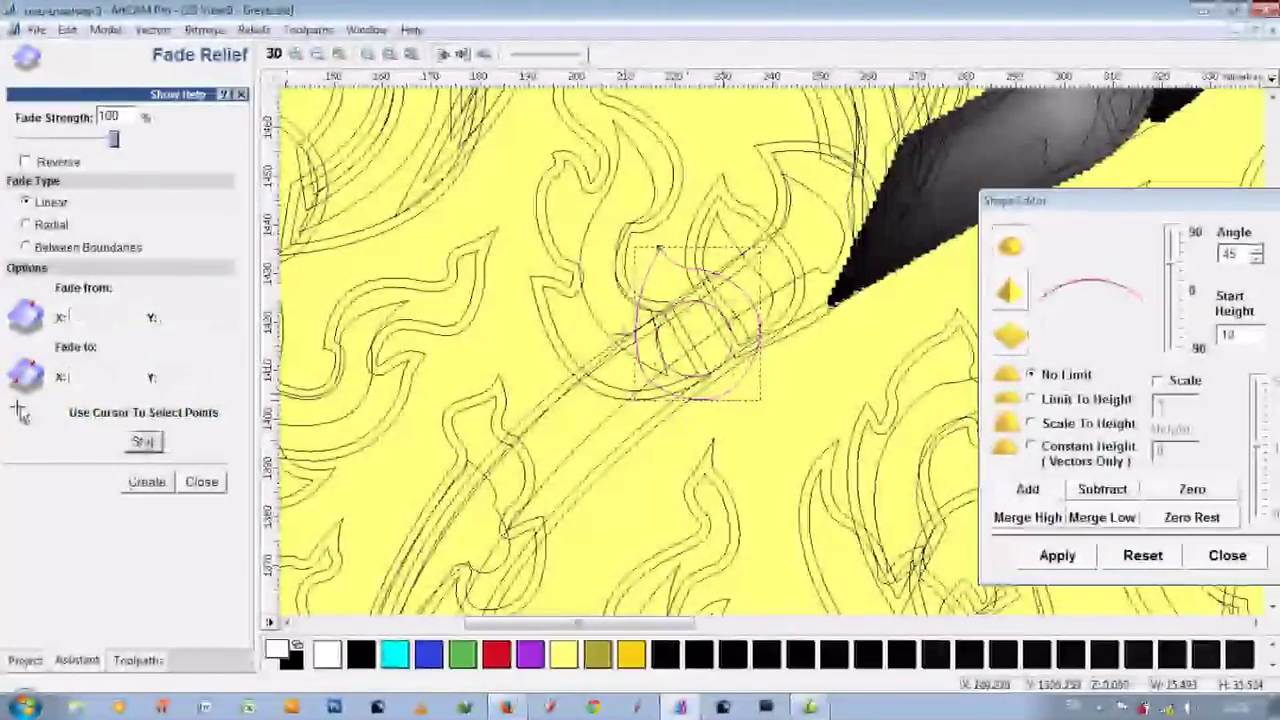
Set the leaf's start height to 0.
{"action": "key", "text": "F3"}
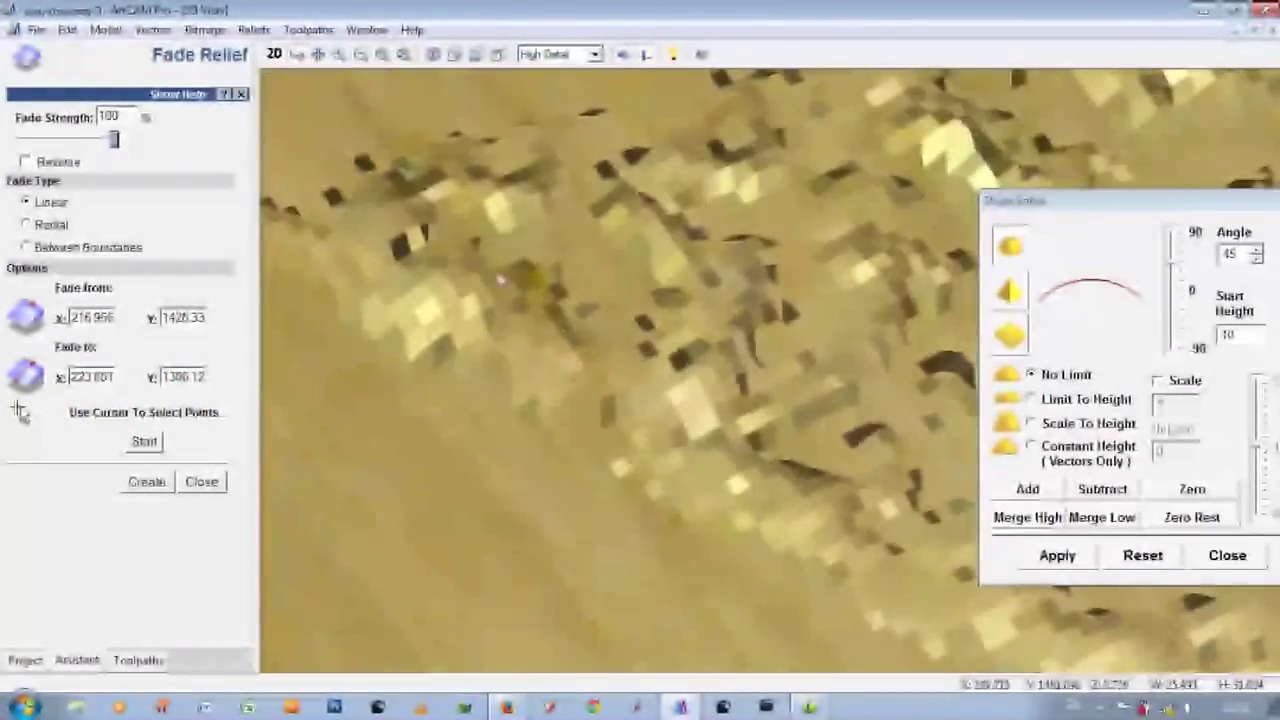
{"action": "left_click_drag", "start_coordinate": [659, 248], "coordinate": [695, 425]}
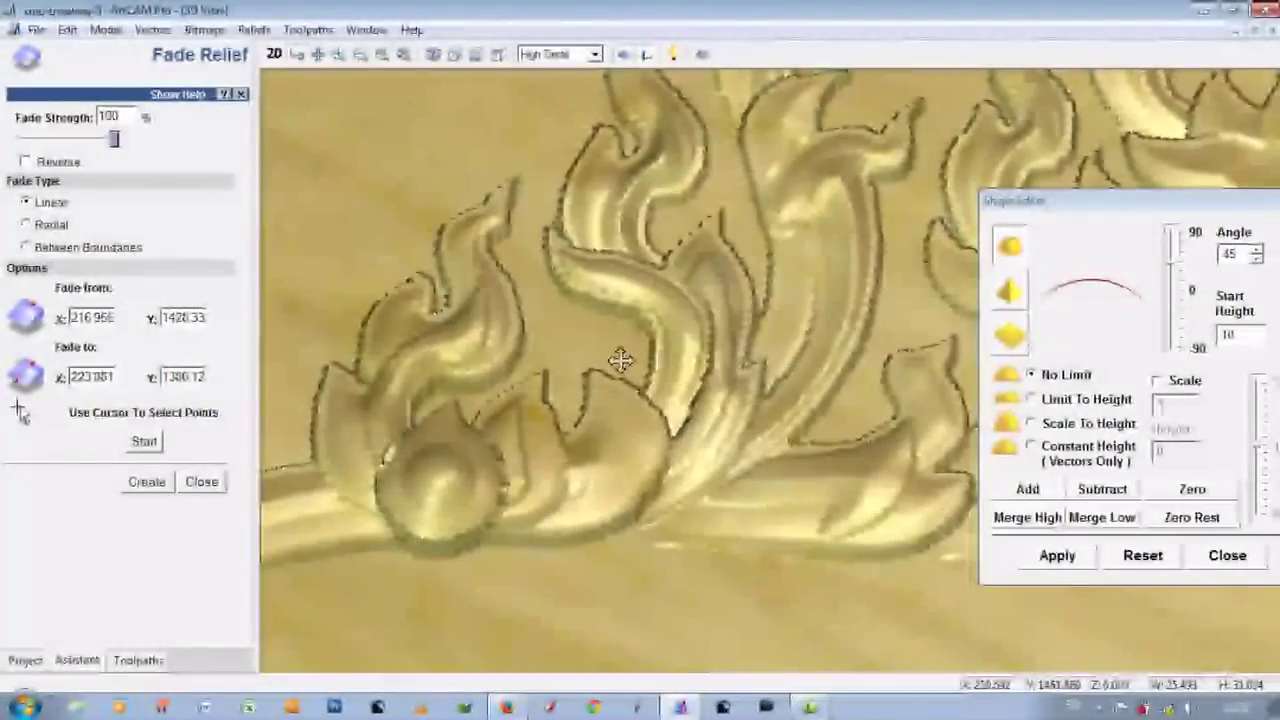
{"action": "left_click", "coordinate": [276, 56]}
{"action": "double_click", "coordinate": [1225, 334]}
{"action": "type", "text": "0"}
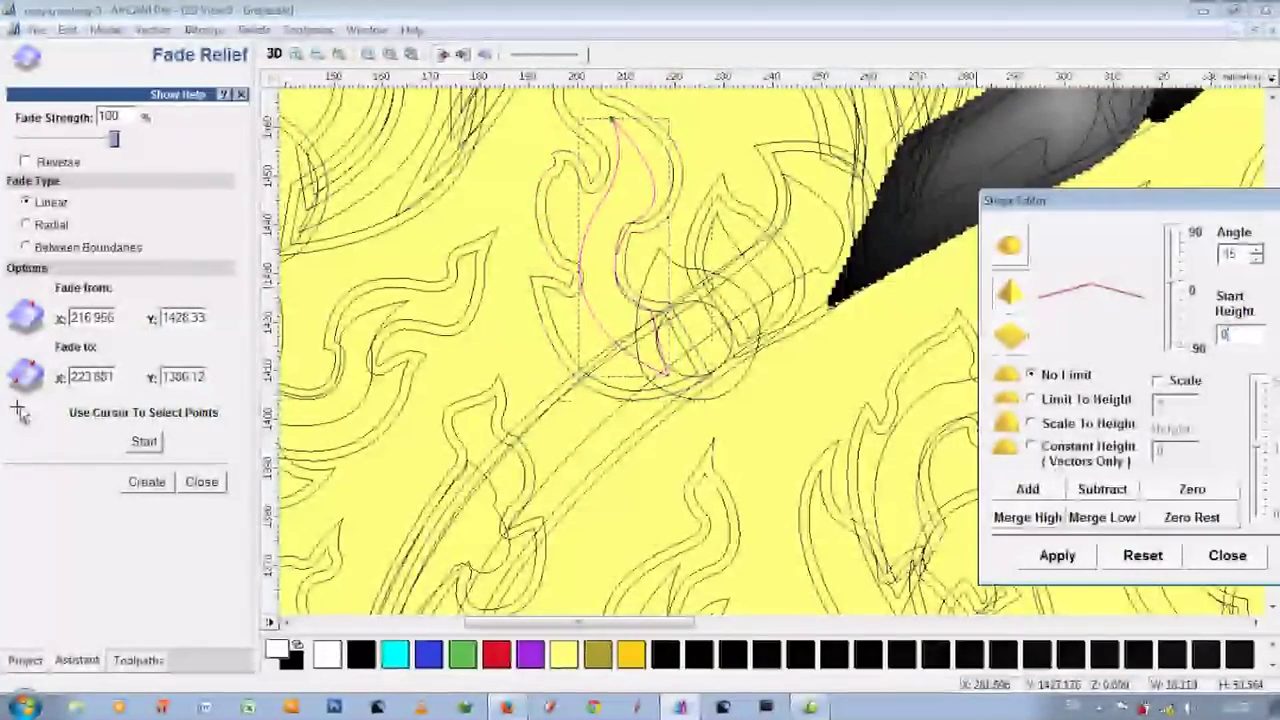
{"action": "left_click", "coordinate": [678, 172]}
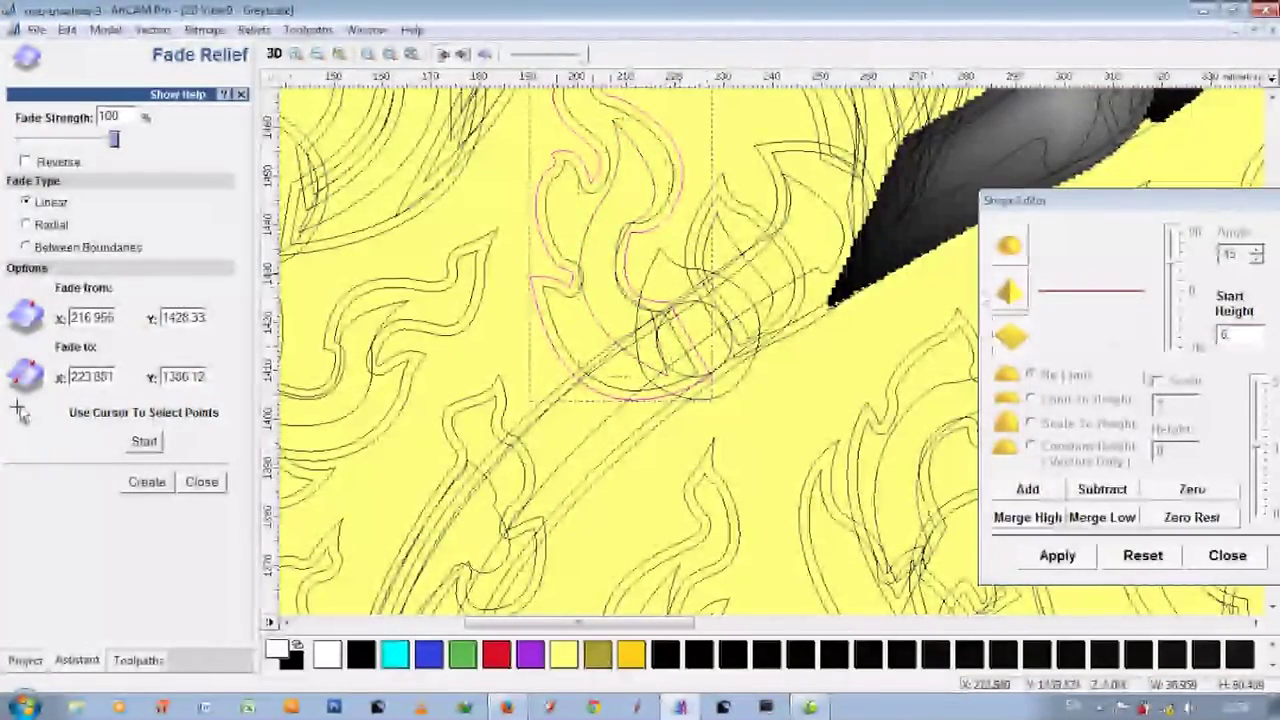
Compare the relief in 3D, then open and close the Offset Vectors form.
{"action": "left_click", "coordinate": [274, 54]}
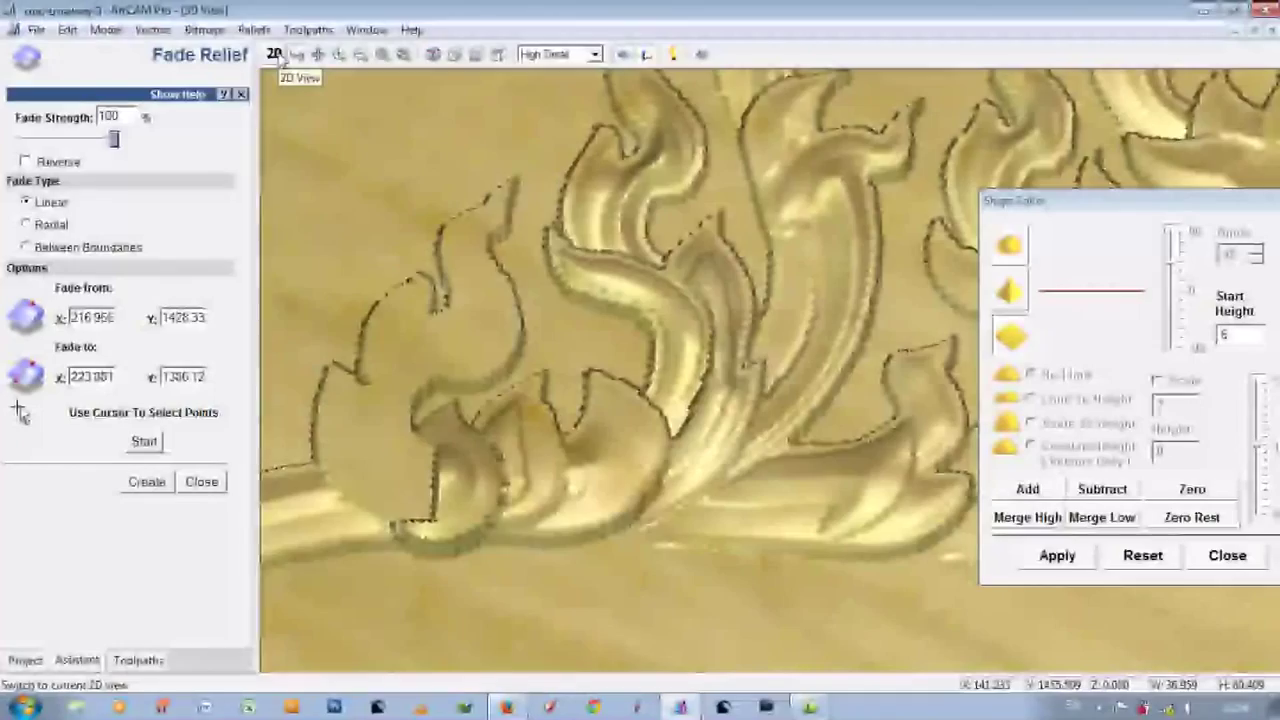
{"action": "left_click", "coordinate": [274, 54]}
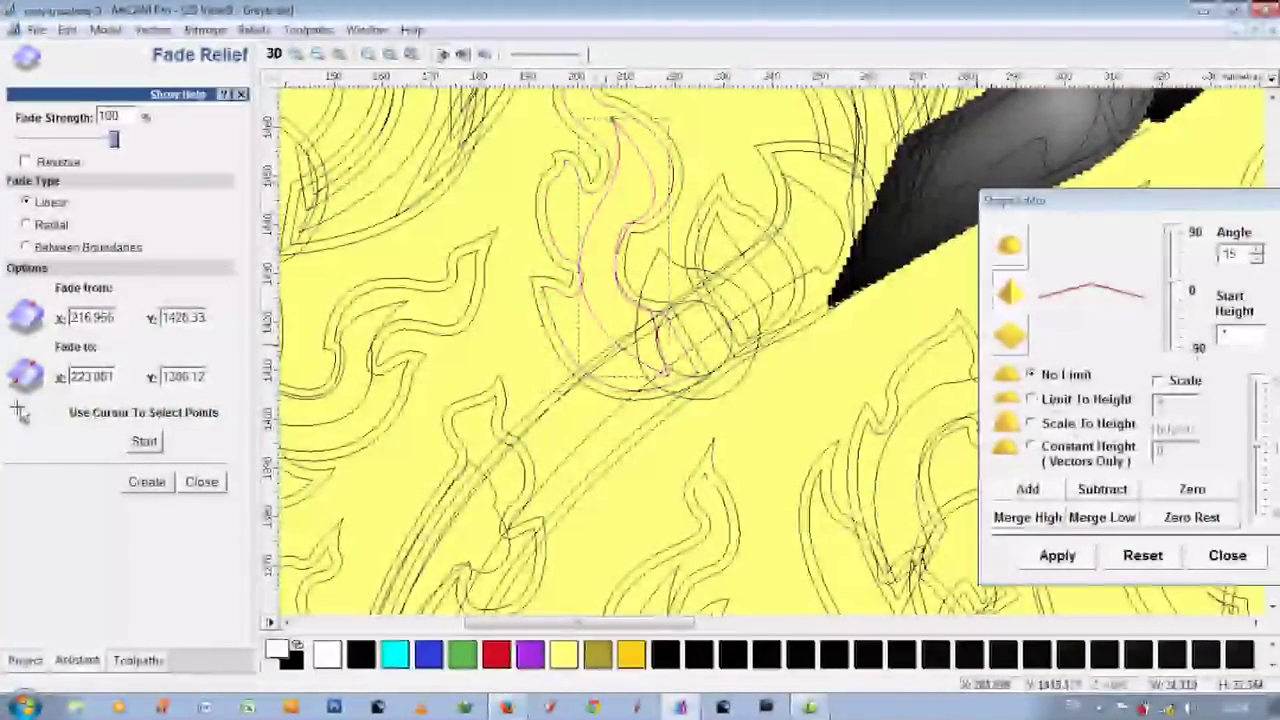
{"action": "left_click", "coordinate": [274, 54]}
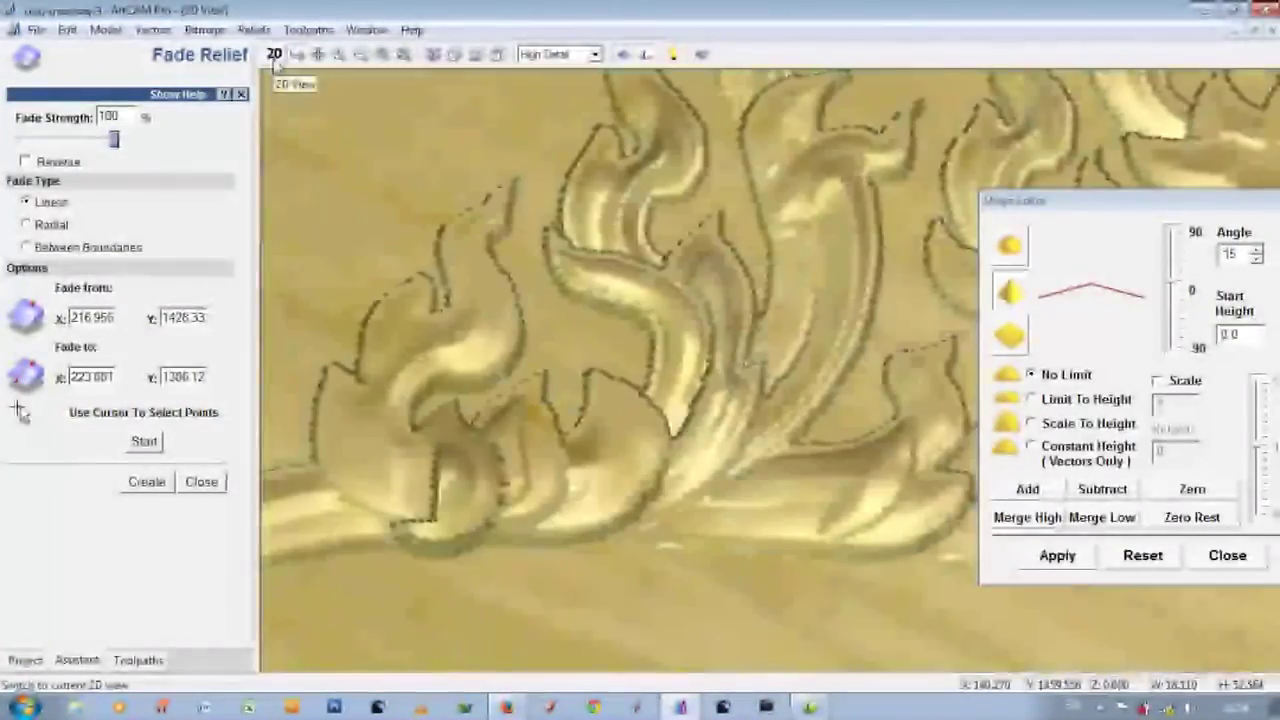
{"action": "left_click", "coordinate": [274, 54]}
{"action": "left_click", "coordinate": [201, 481]}
{"action": "left_click", "coordinate": [147, 339]}
{"action": "left_click", "coordinate": [212, 586]}
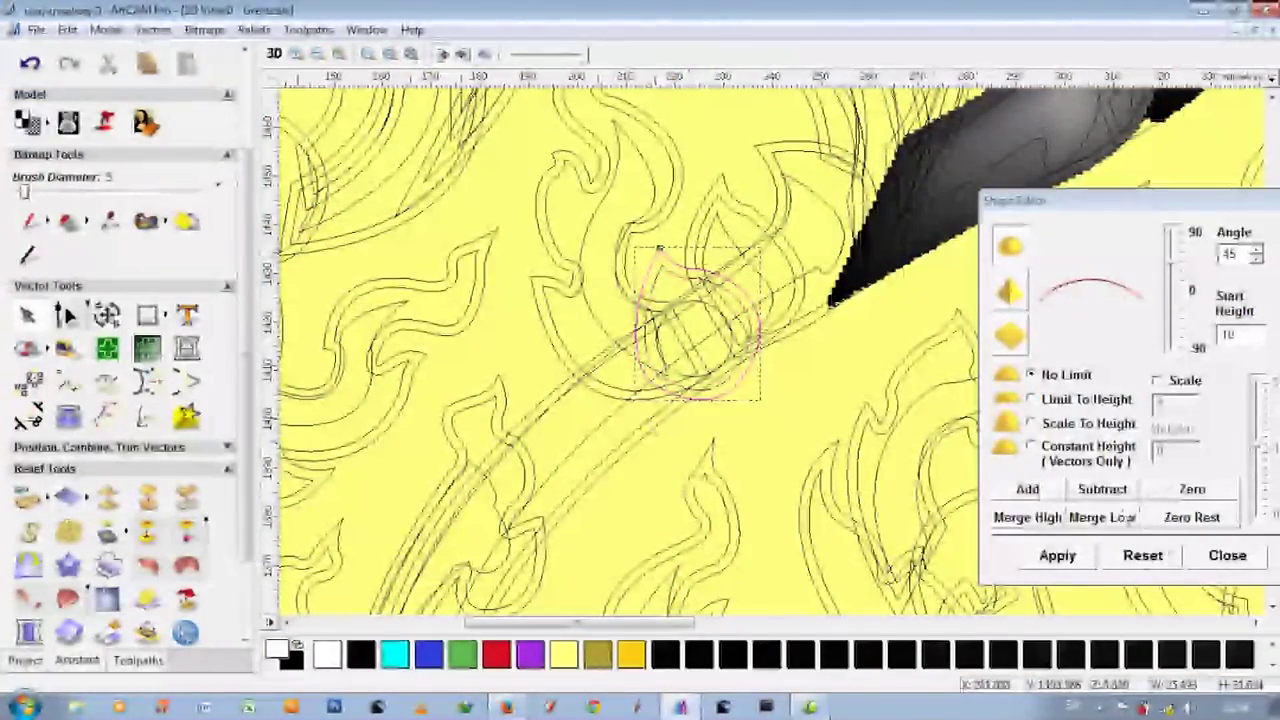
Edit the bud's start height, add the teardrop vector, and confirm the raised bud in 3D.
{"action": "double_click", "coordinate": [1228, 335]}
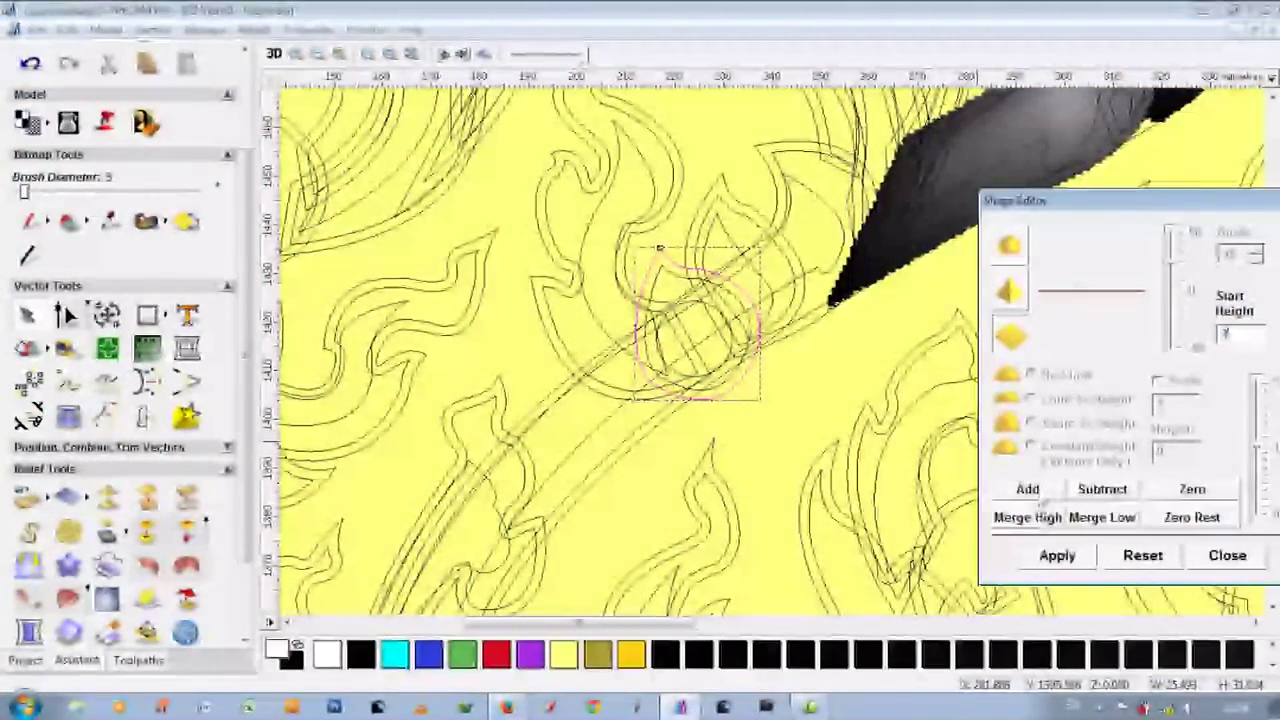
{"action": "key", "text": "F3"}
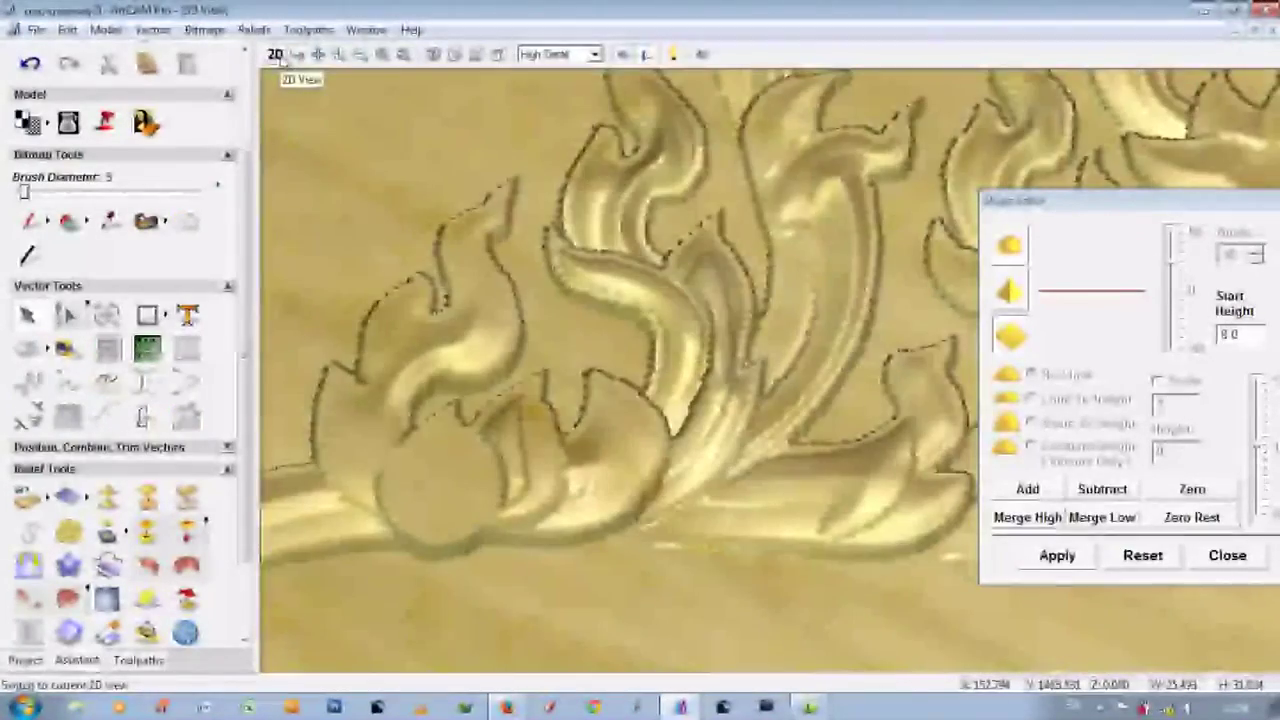
{"action": "key", "text": "F2"}
{"action": "left_click", "coordinate": [740, 230], "text": "shift"}
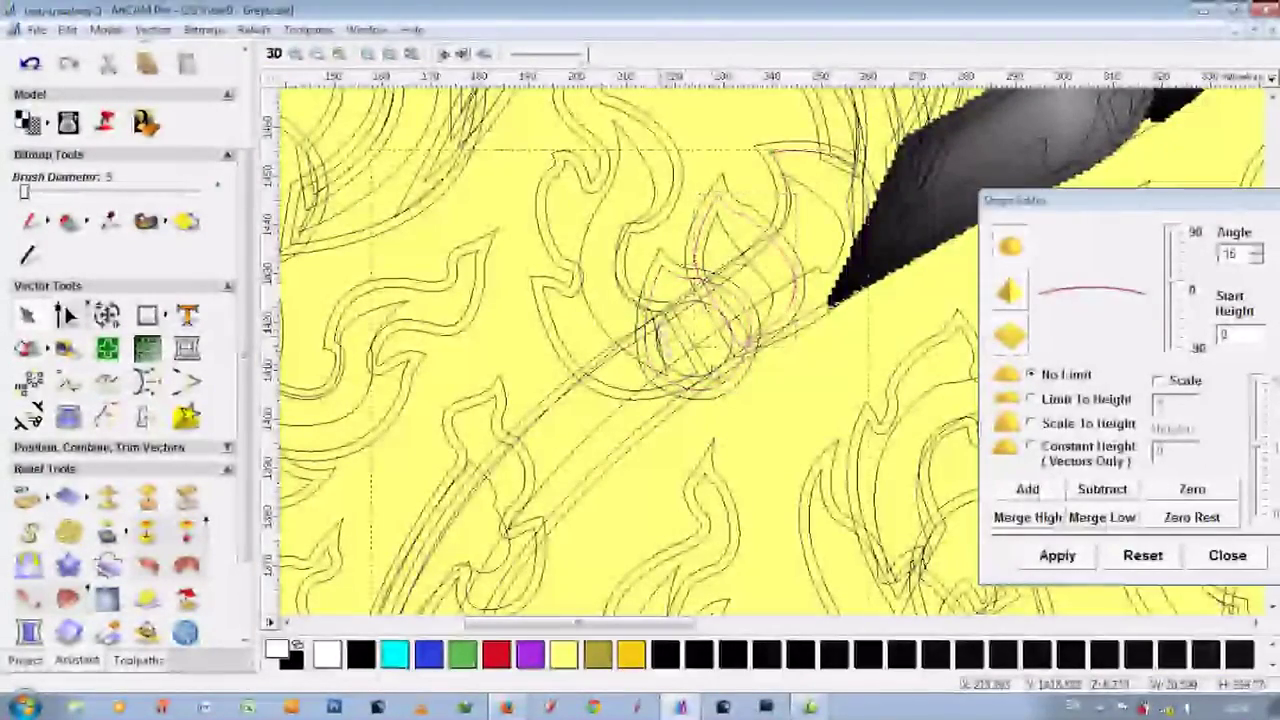
{"action": "type", "text": "45"}
{"action": "key", "text": "F3"}
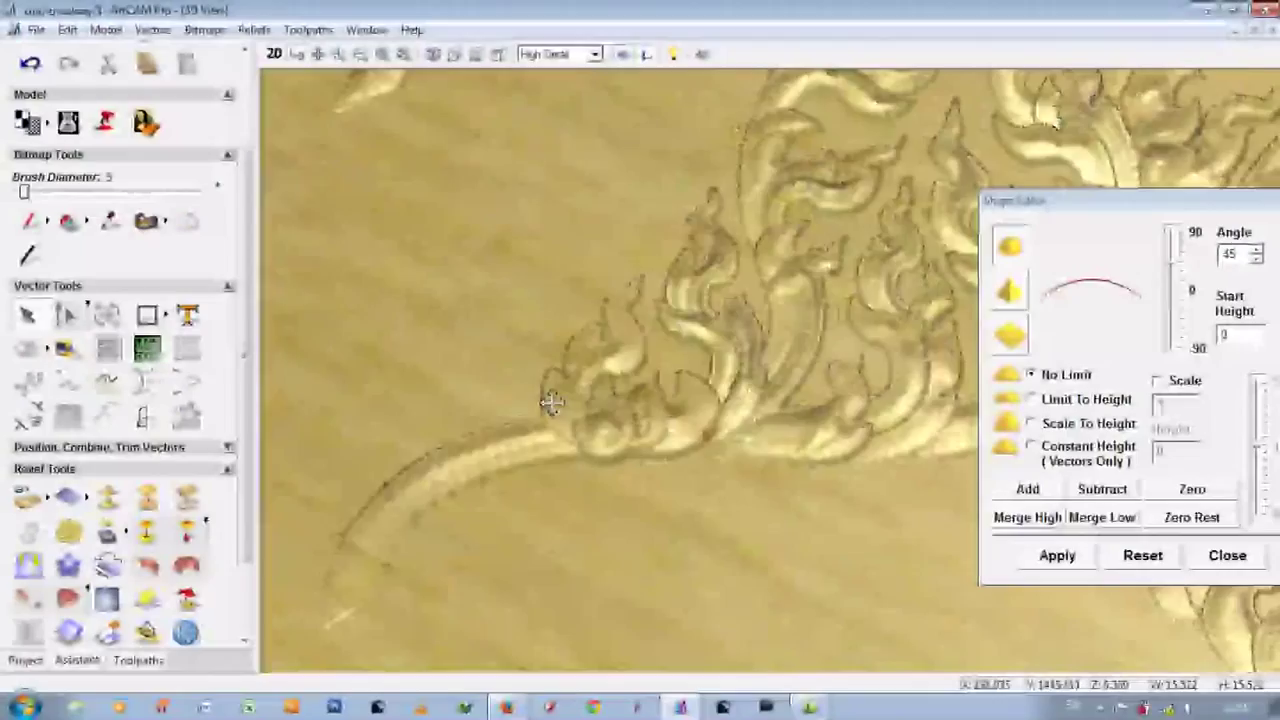
{"action": "key", "text": "F2"}
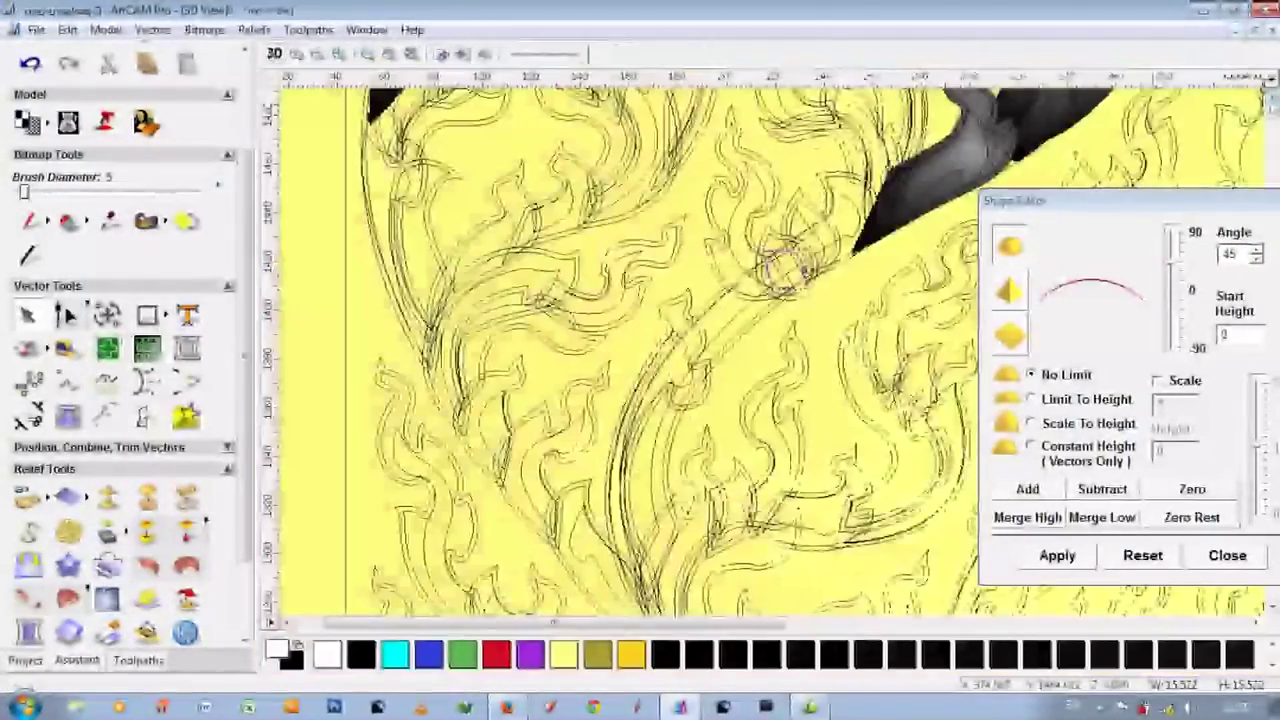
Zoom in and select the next flame-shaped leaf vector for fading.
{"action": "scroll", "coordinate": [720, 255], "scroll_direction": "up", "scroll_amount": 1}
{"action": "scroll", "coordinate": [720, 255], "scroll_direction": "up", "scroll_amount": 1}
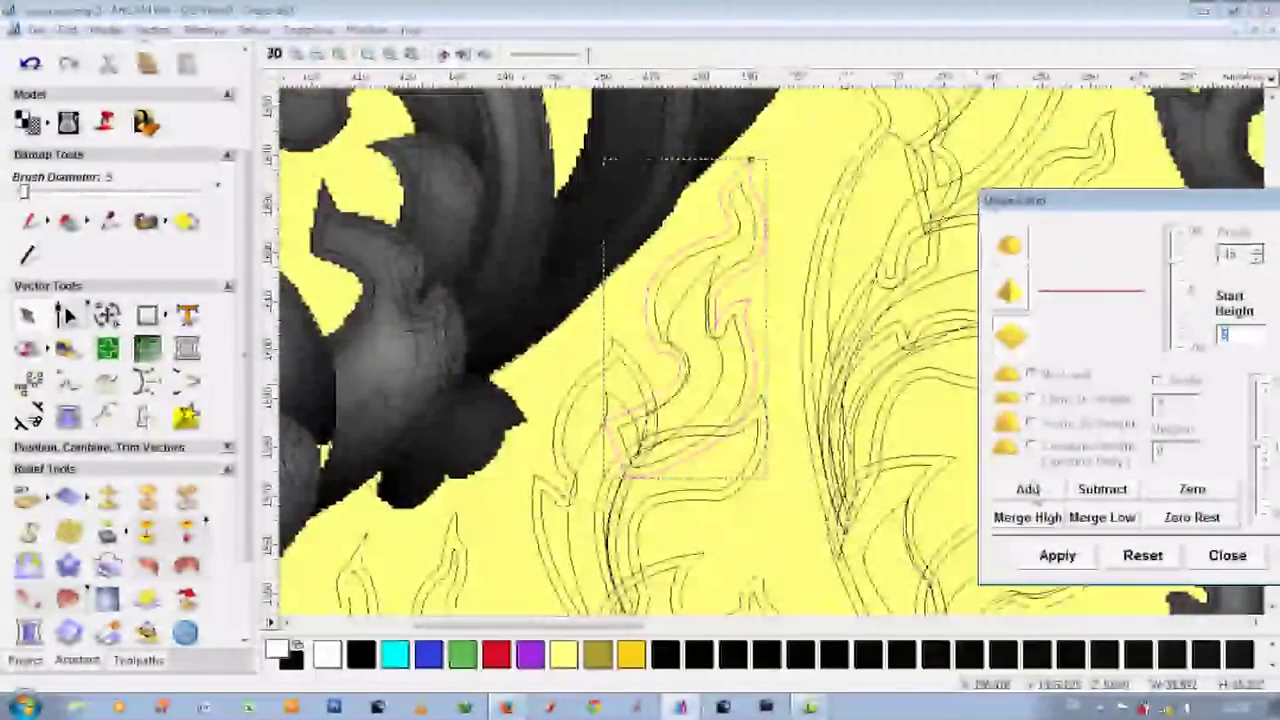
{"action": "left_click", "coordinate": [720, 255]}
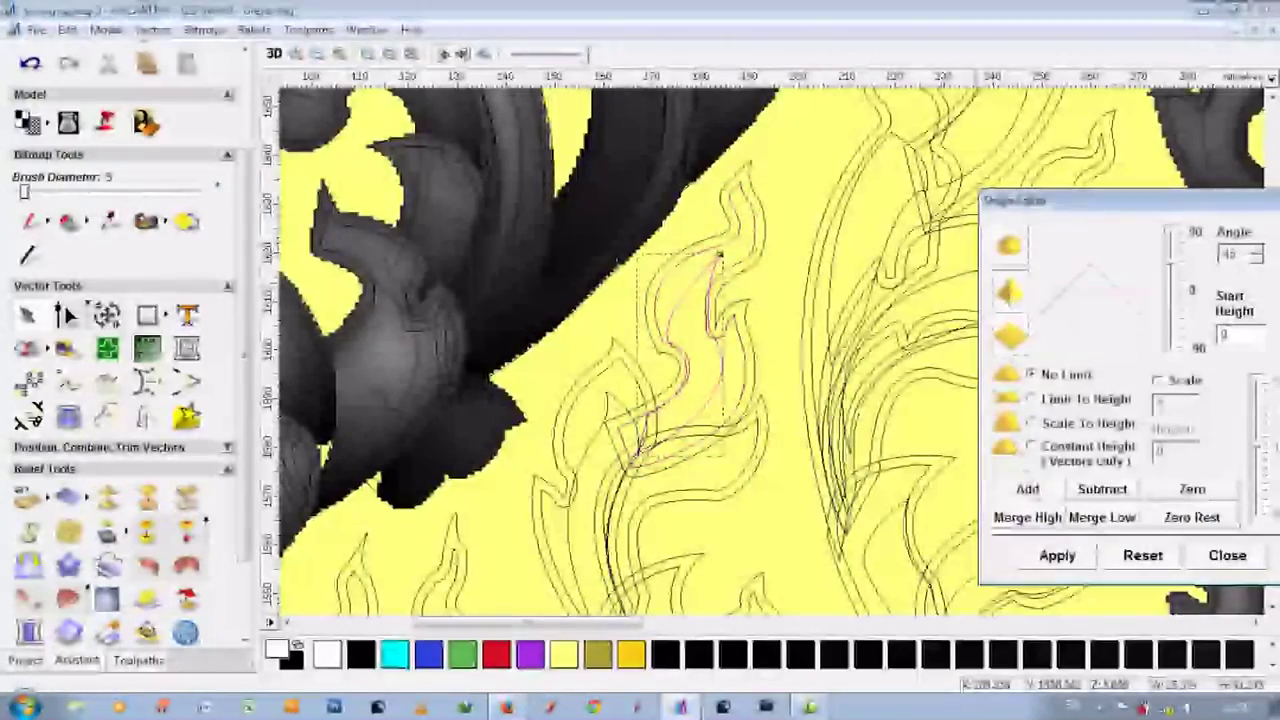
{"action": "left_click", "coordinate": [68, 497]}
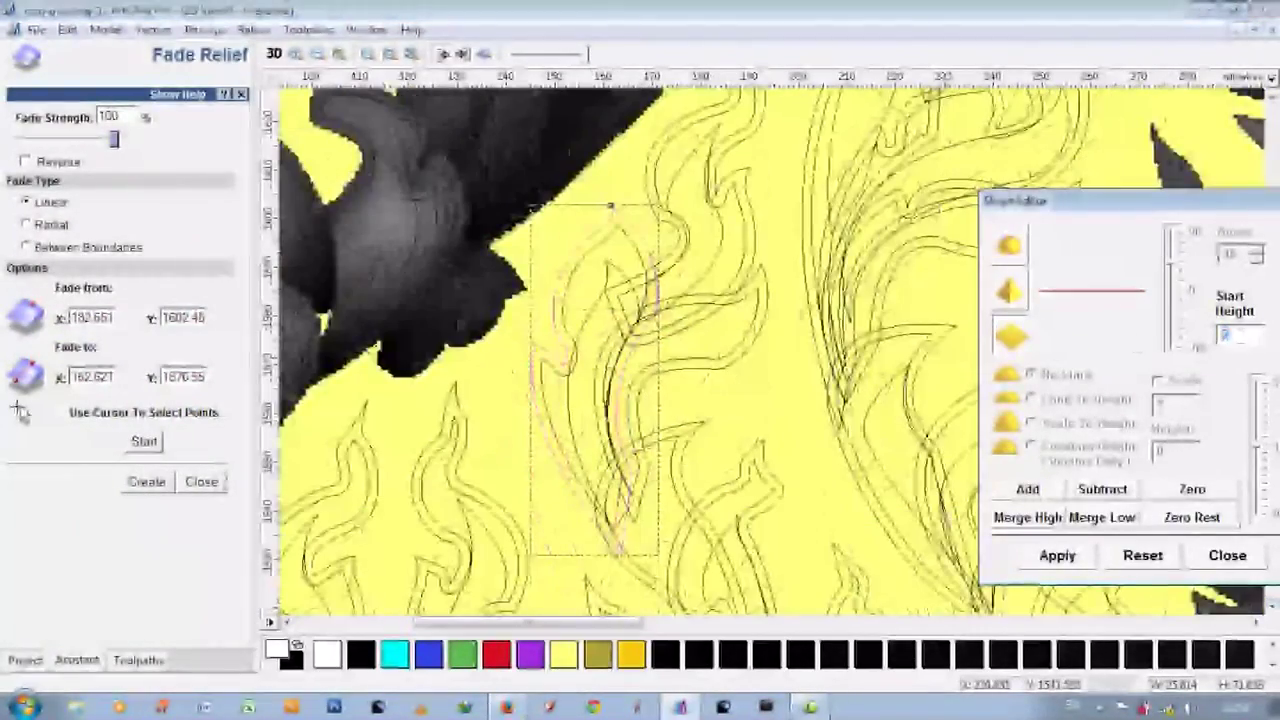
Give the smaller leaf vector a pointed profile and check it in 3D.
{"action": "left_click", "coordinate": [617, 225]}
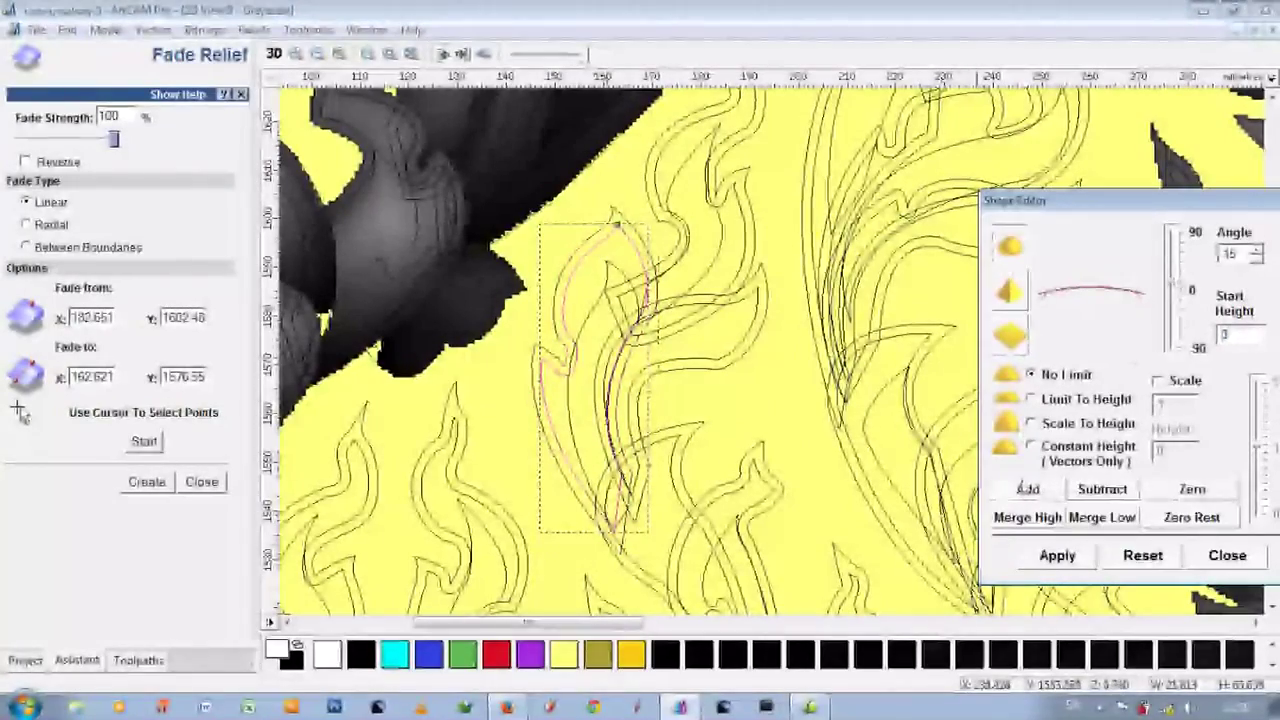
{"action": "key", "text": "F3"}
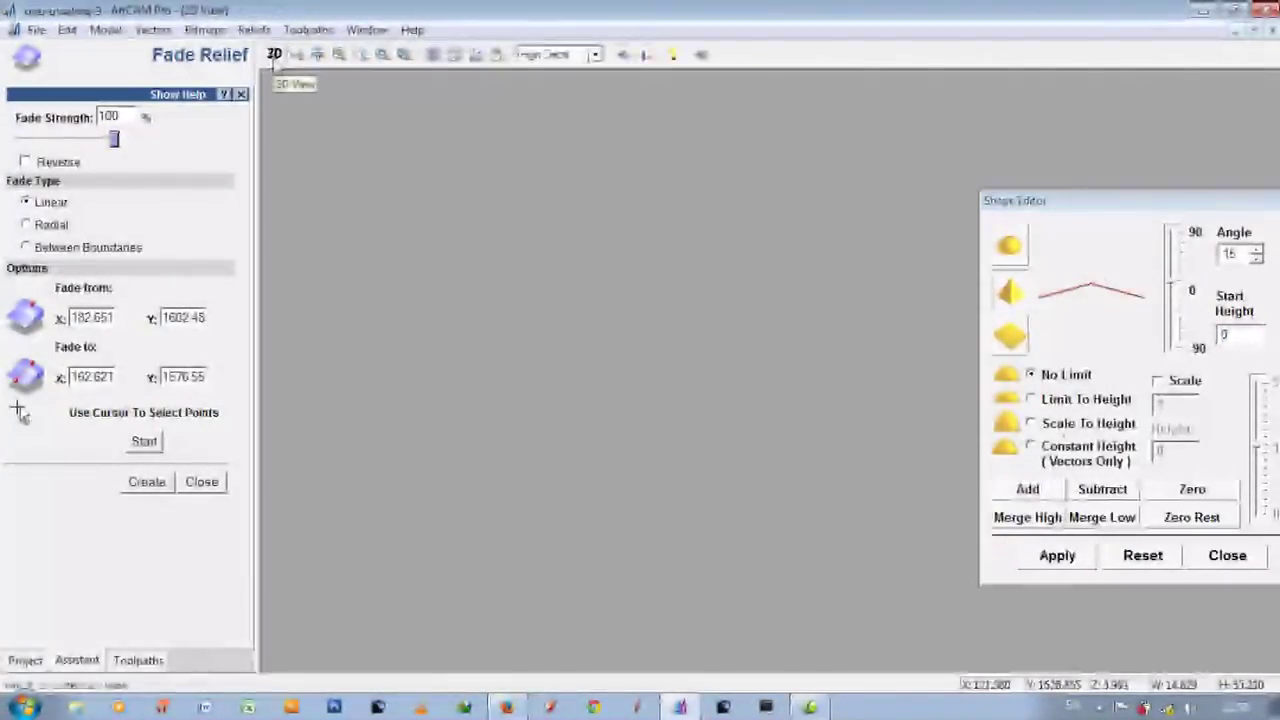
{"action": "key", "text": "F2"}
{"action": "type", "text": "6"}
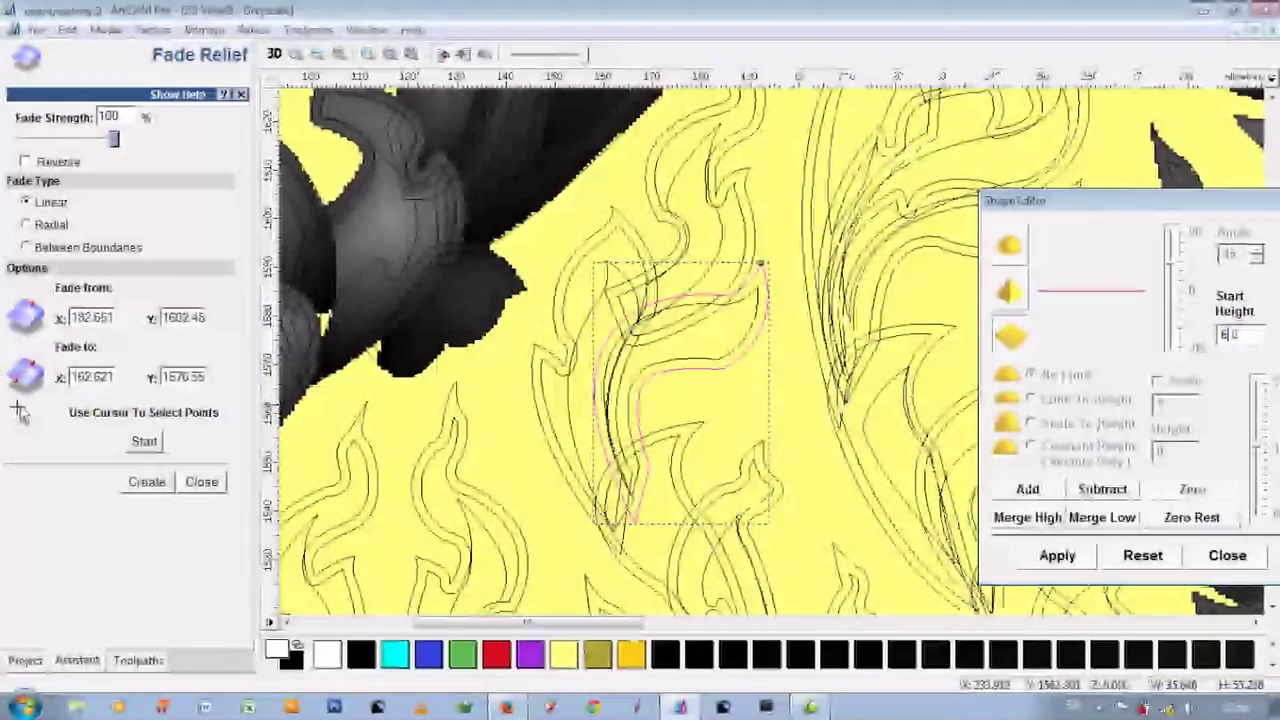
{"action": "left_click", "coordinate": [1010, 292]}
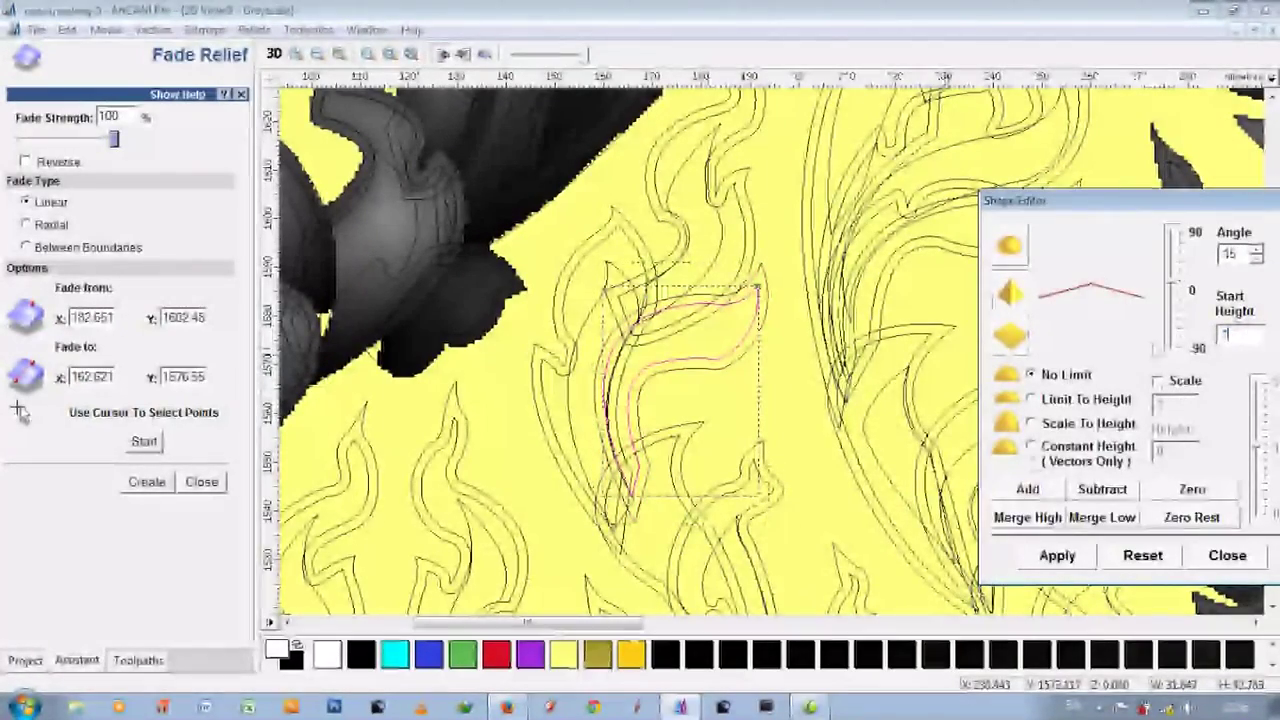
Raise the larger long leaf with a 15° pointed profile and set its fade start and end points.
{"action": "left_click", "coordinate": [727, 366]}
{"action": "left_click", "coordinate": [651, 338]}
{"action": "left_click", "coordinate": [648, 517]}
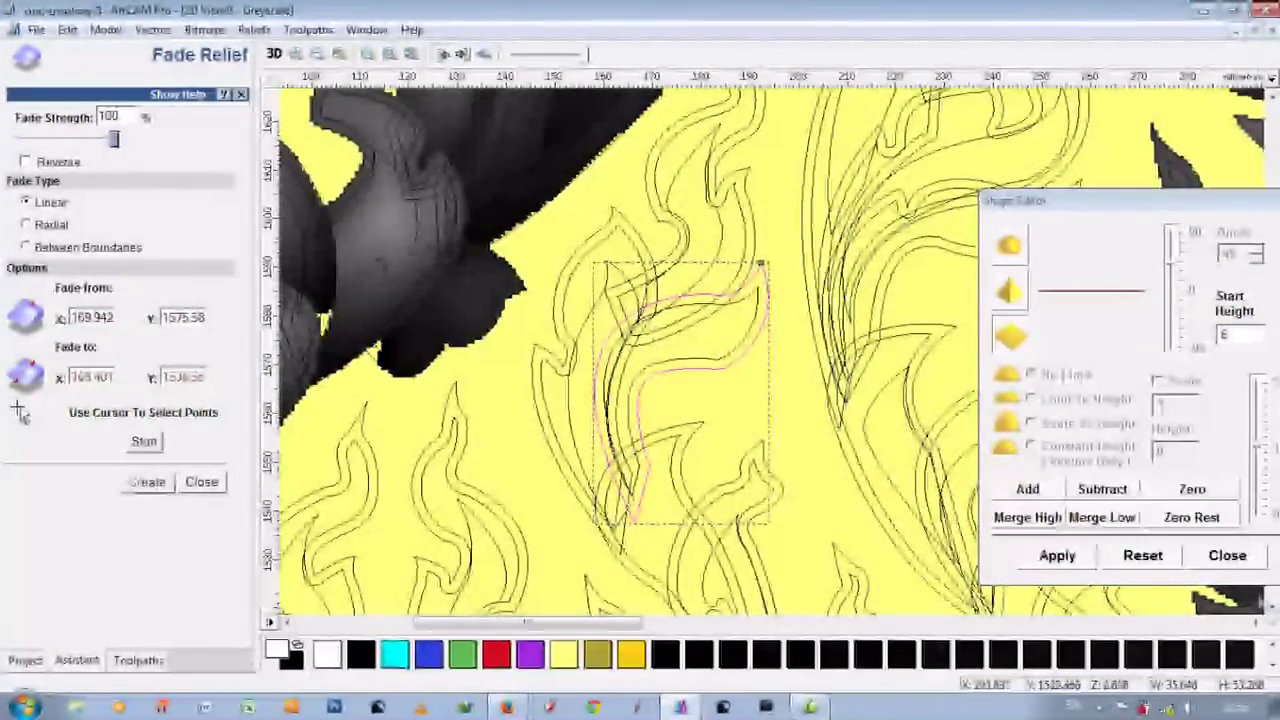
{"action": "scroll", "coordinate": [740, 230], "scroll_direction": "down", "scroll_amount": 3}
{"action": "left_click", "coordinate": [1088, 338]}
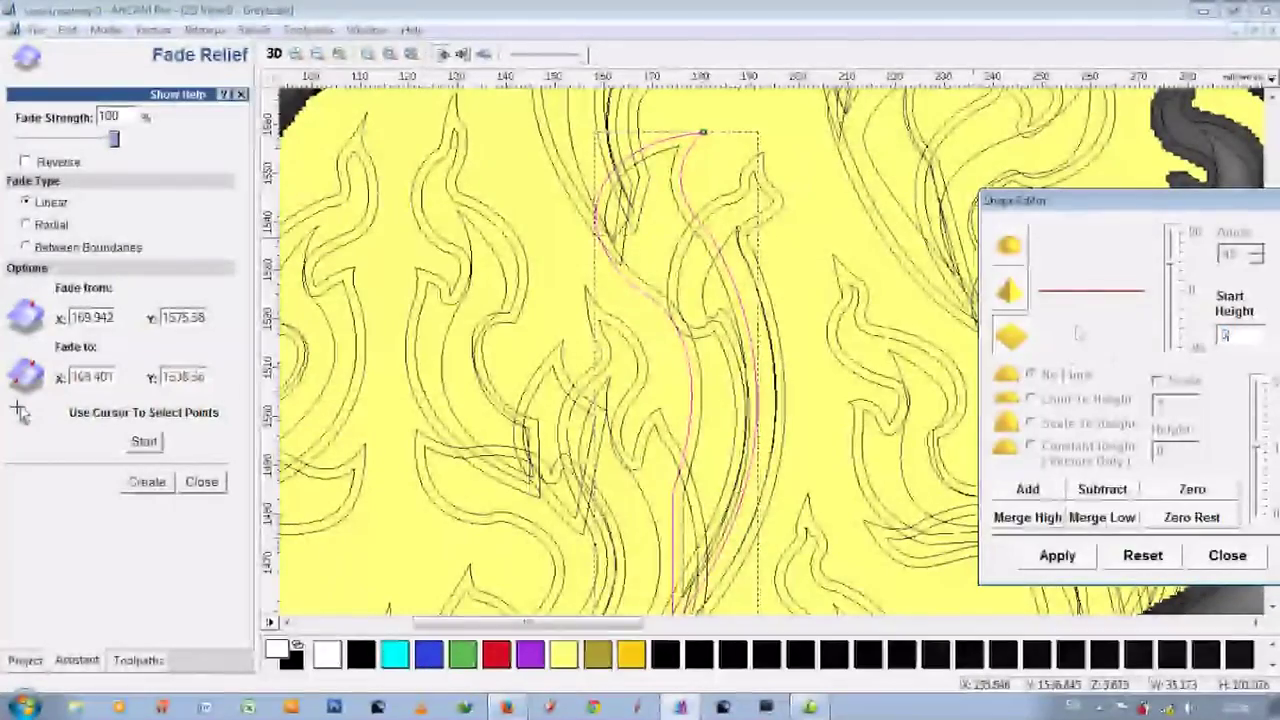
{"action": "left_click", "coordinate": [1195, 490]}
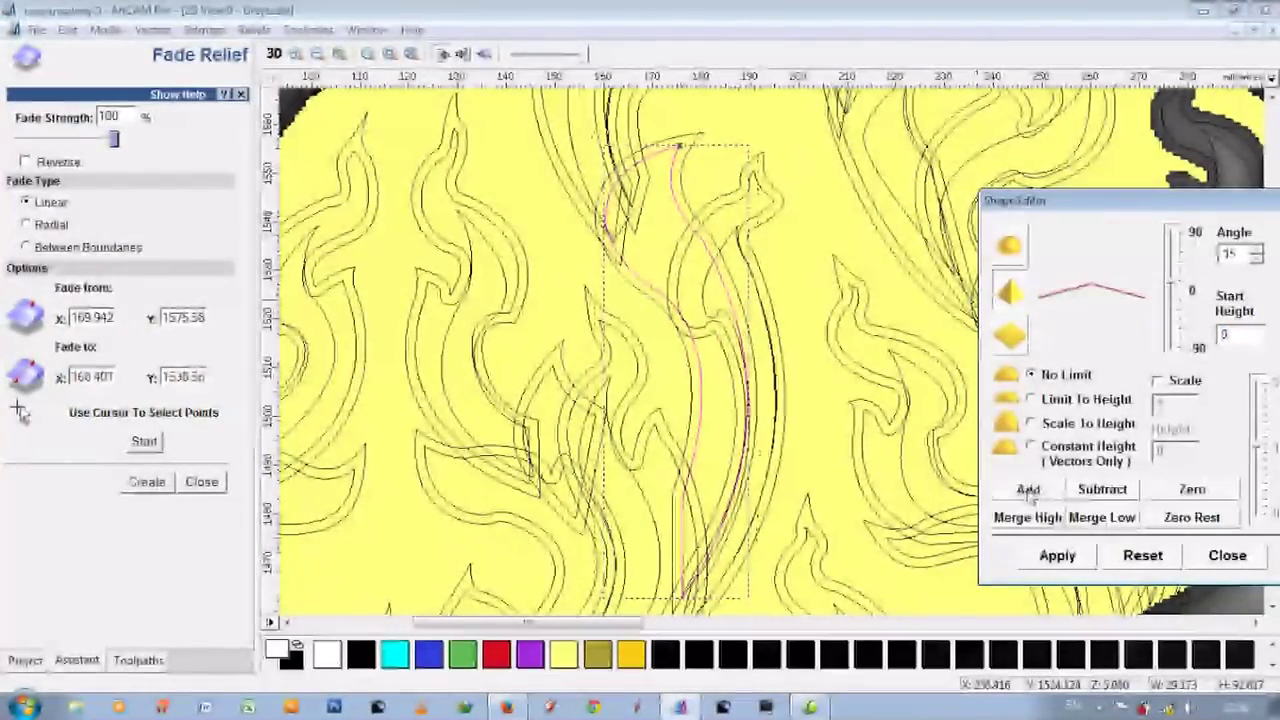
{"action": "left_click", "coordinate": [1028, 489]}
Preview the tapered long leaf in 3D, then adjust its start height.
{"action": "left_click", "coordinate": [1272, 610]}
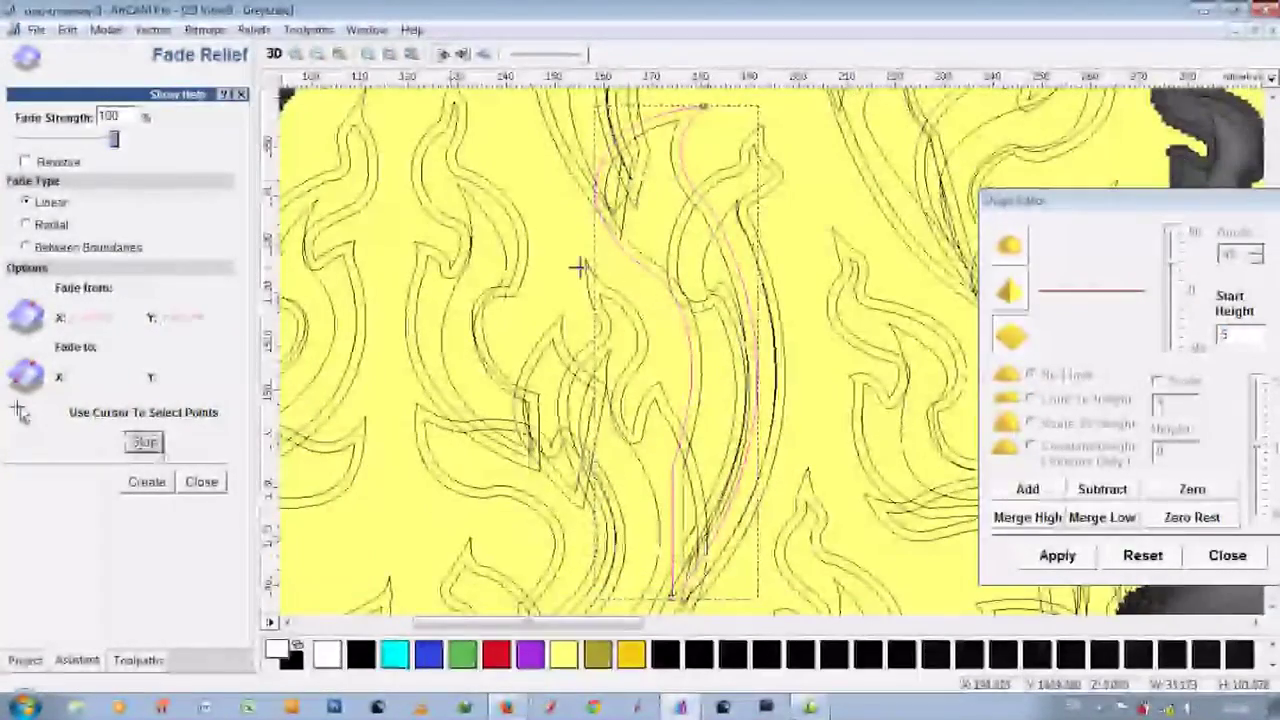
{"action": "key", "text": "F3"}
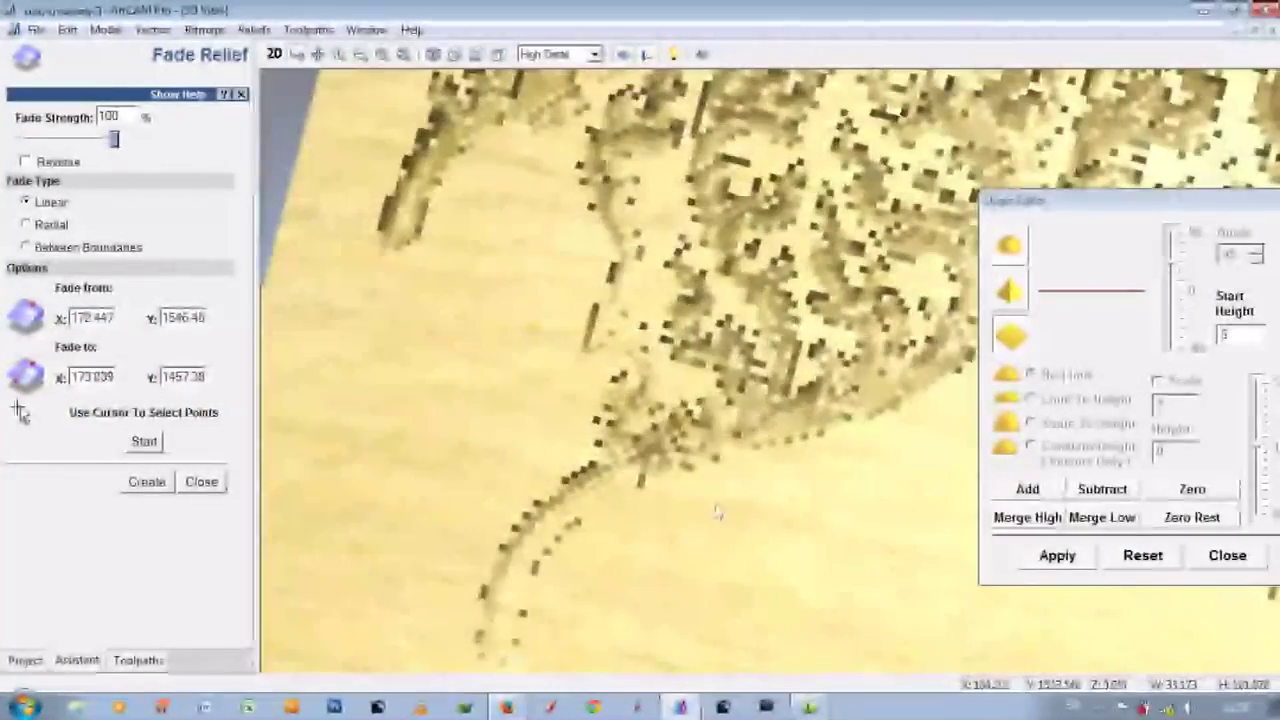
{"action": "mouse_move", "coordinate": [716, 512]}
{"action": "left_mouse_down"}
{"action": "mouse_move", "coordinate": [680, 612]}
{"action": "mouse_move", "coordinate": [737, 423]}
{"action": "left_mouse_up"}
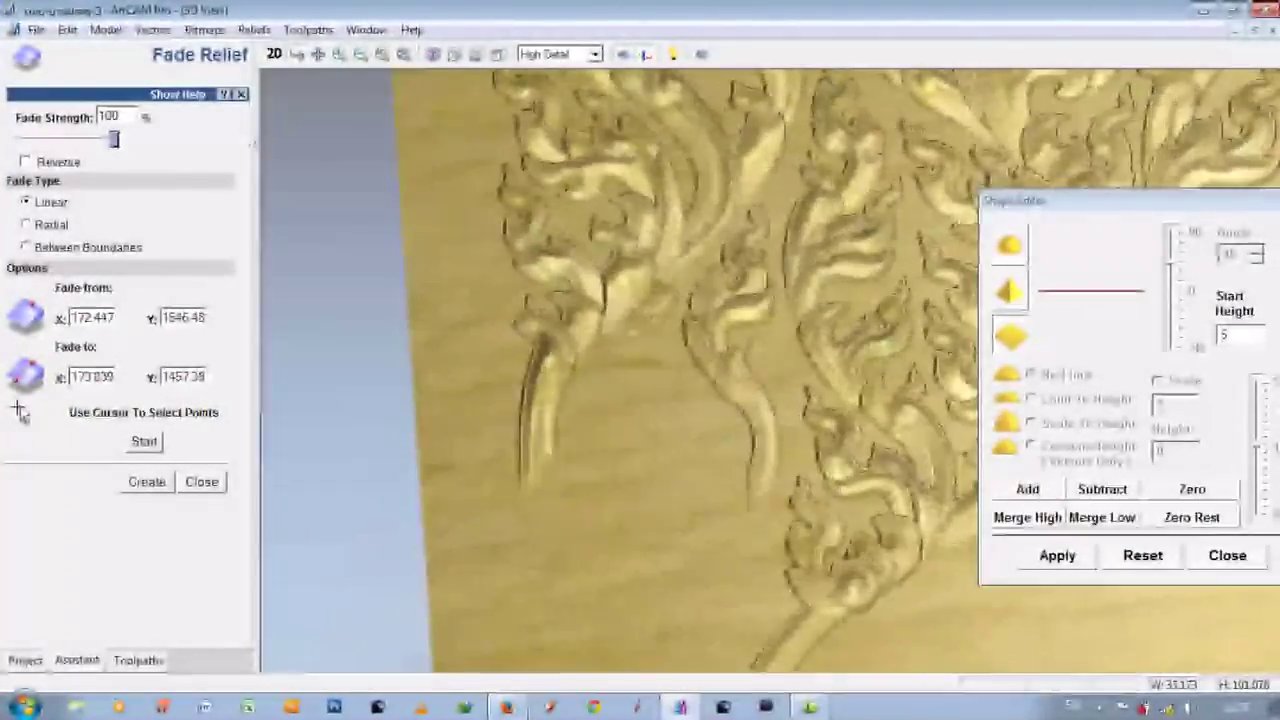
{"action": "key", "text": "F2"}
{"action": "left_click", "coordinate": [1199, 337]}
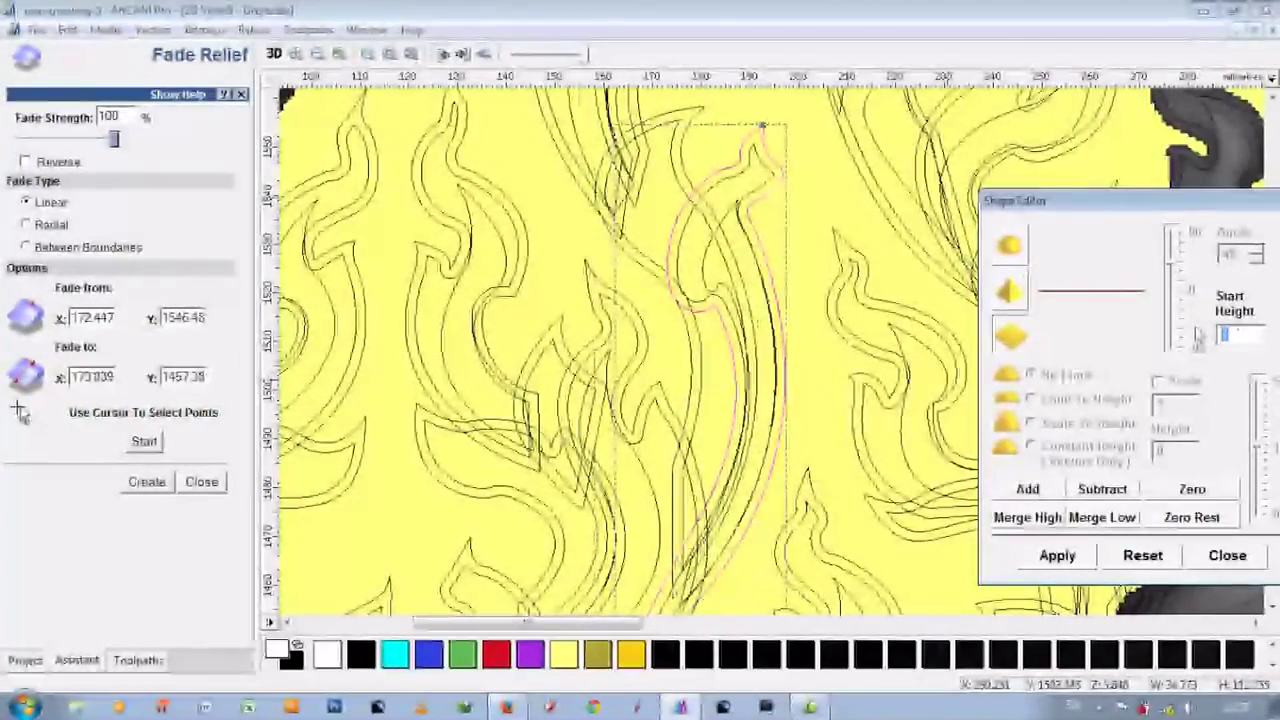
Fade the next long leaf along its length and apply the taper.
{"action": "left_click", "coordinate": [770, 320]}
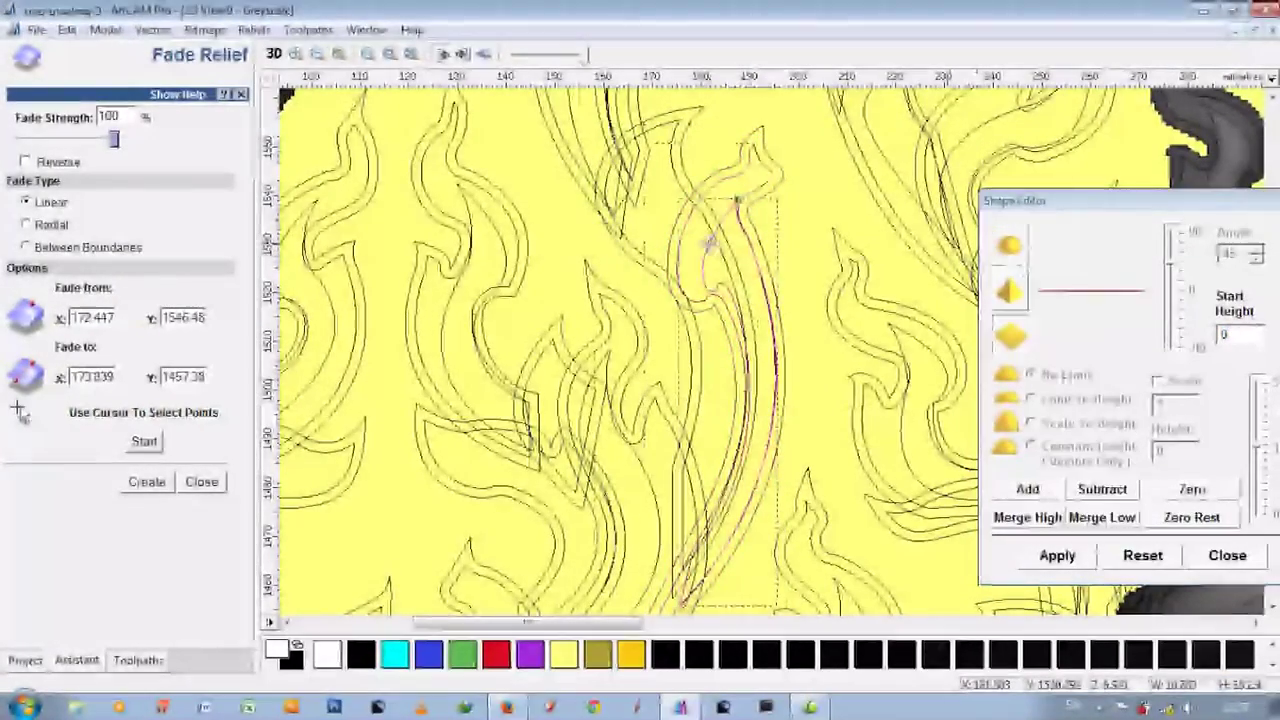
{"action": "left_click", "coordinate": [144, 441]}
{"action": "scroll", "coordinate": [686, 320], "scroll_direction": "down", "scroll_amount": 2}
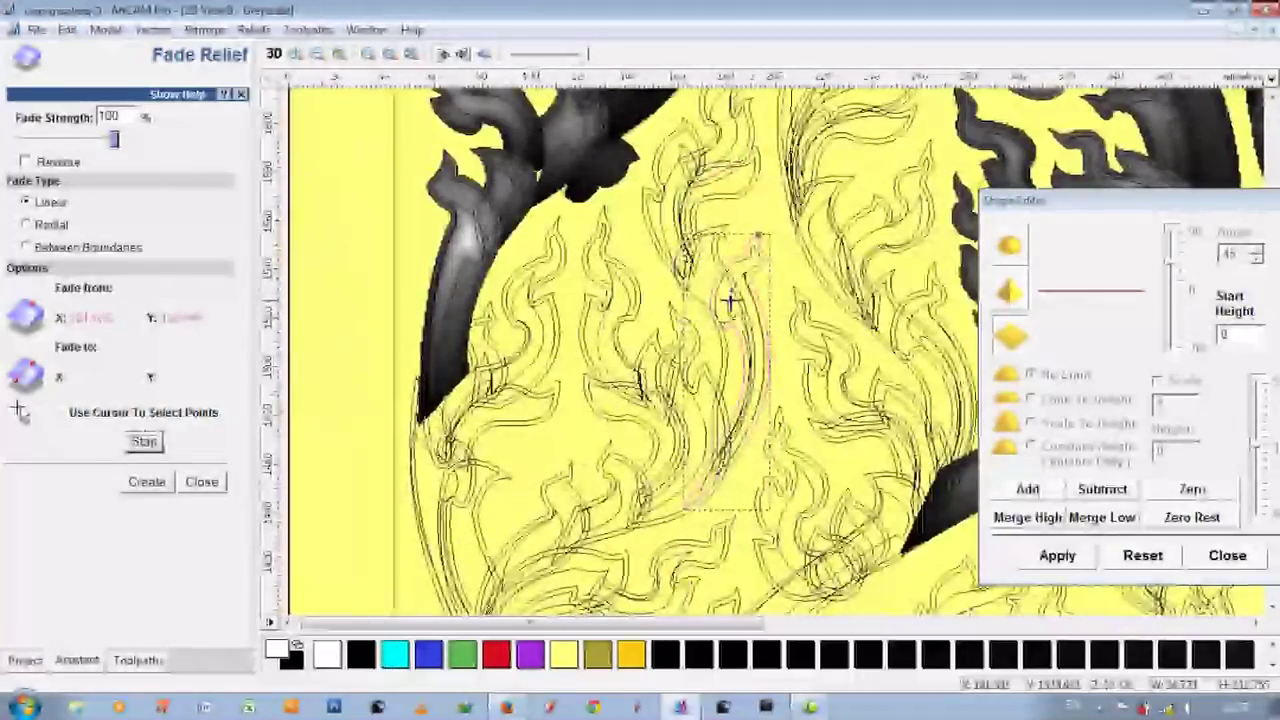
{"action": "left_click_drag", "start_coordinate": [730, 300], "coordinate": [688, 474]}
{"action": "left_click", "coordinate": [146, 481]}
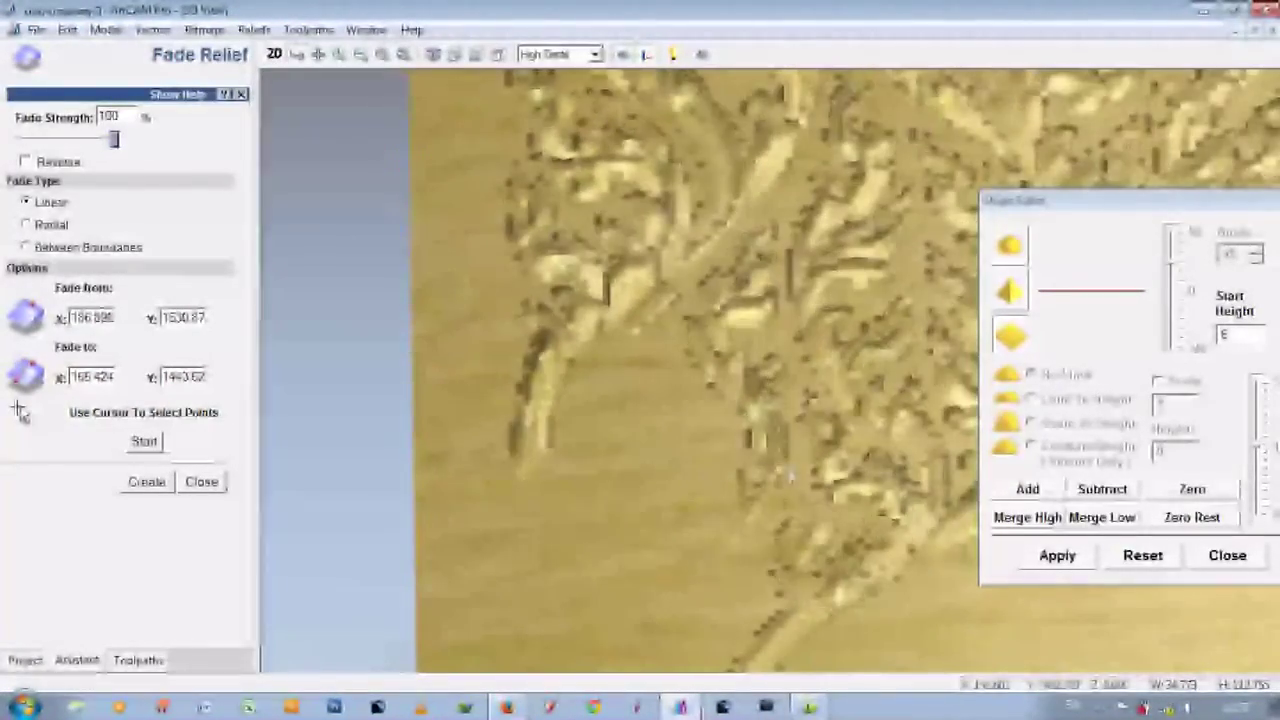
{"action": "left_click", "coordinate": [274, 54]}
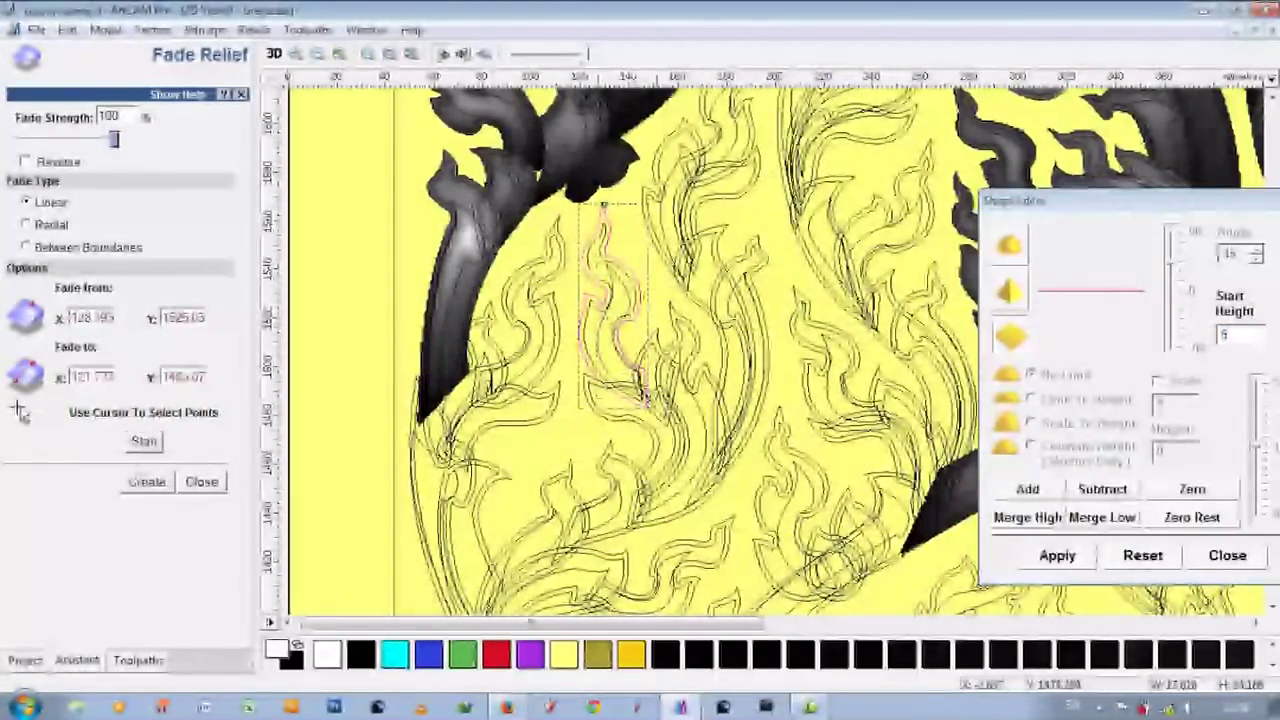
{"action": "scroll", "coordinate": [640, 350], "scroll_direction": "up", "scroll_amount": 3}
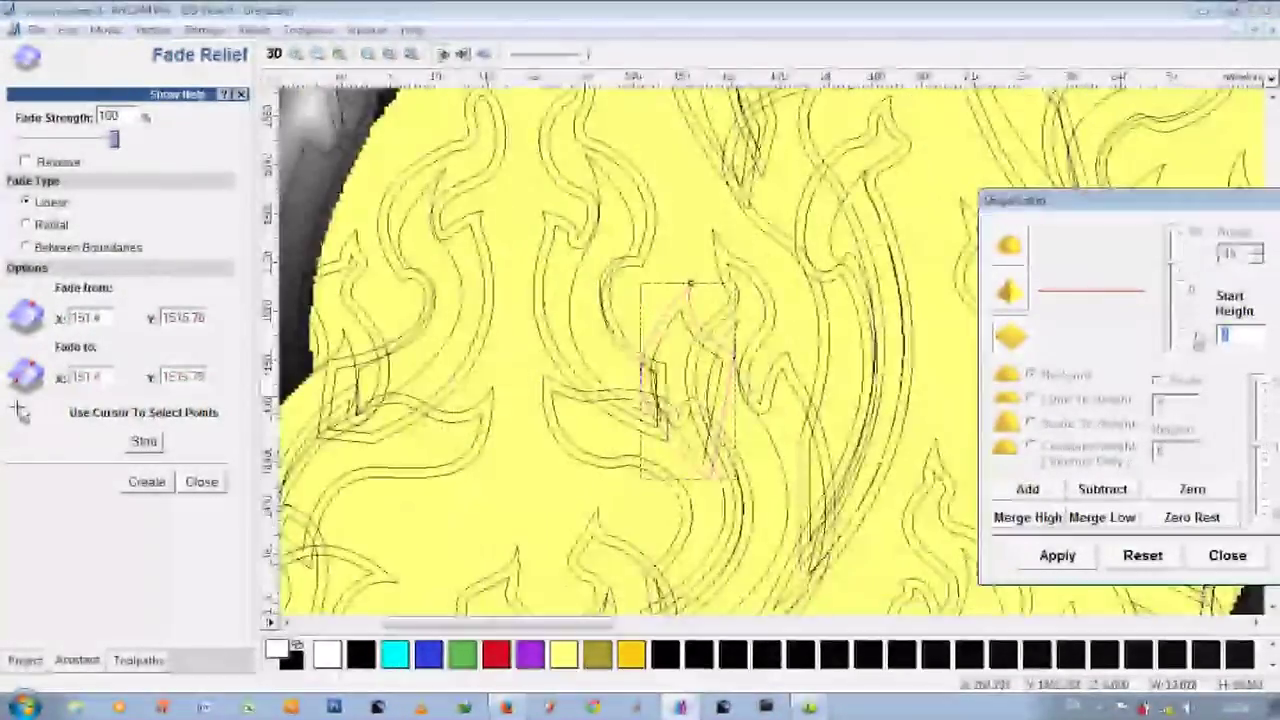
Raise the small leaf and create its fade, checking the result in 3D.
{"action": "left_click", "coordinate": [672, 322]}
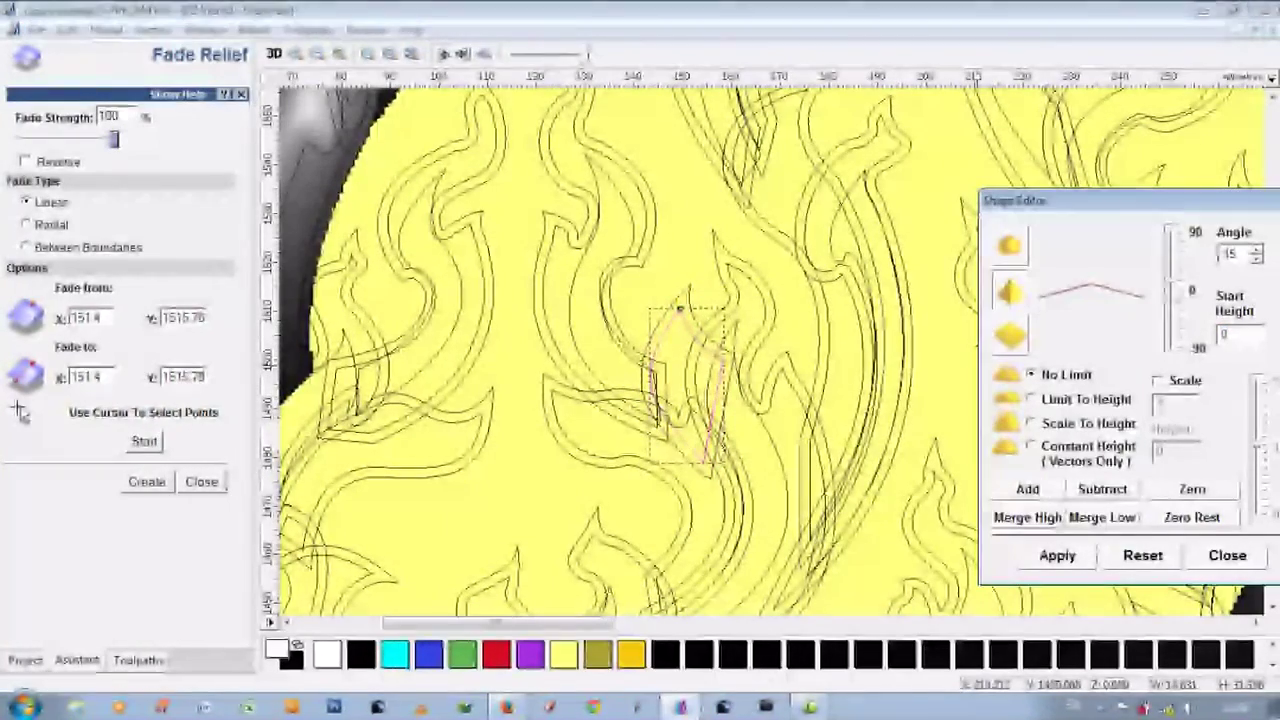
{"action": "left_click", "coordinate": [144, 441]}
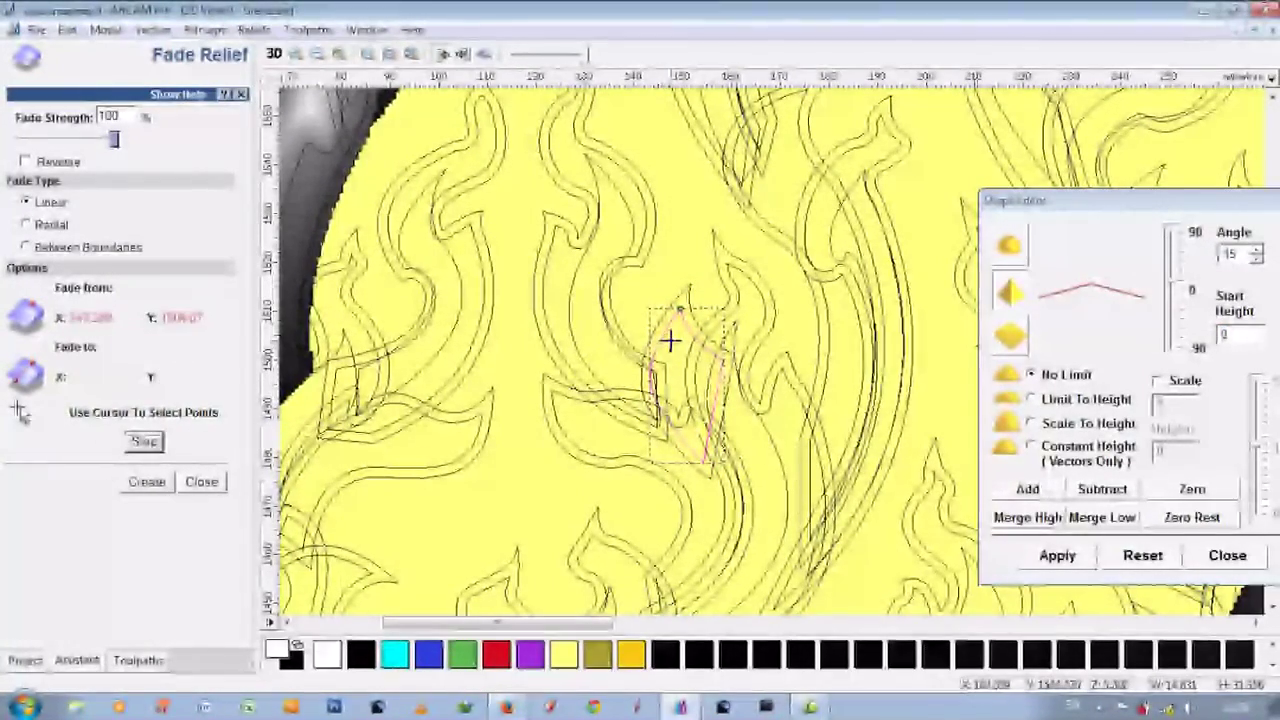
{"action": "left_click", "coordinate": [146, 481]}
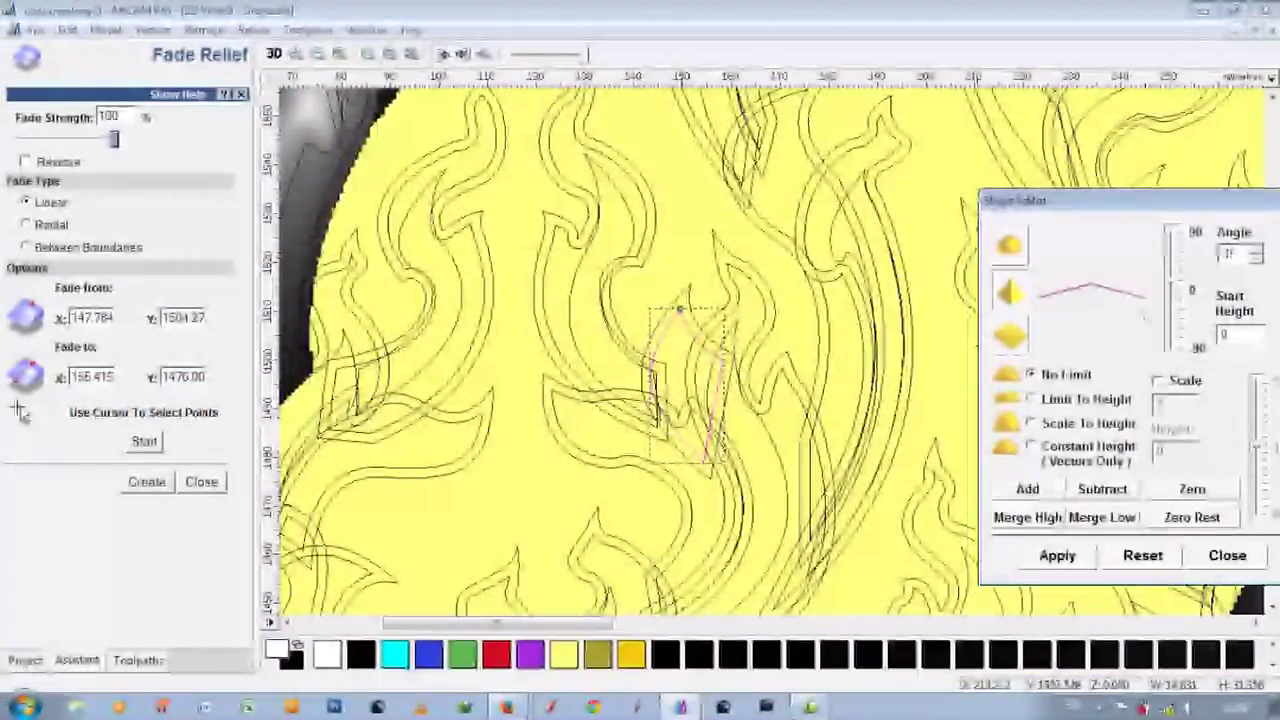
{"action": "left_click", "coordinate": [274, 55]}
{"action": "left_click", "coordinate": [274, 55]}
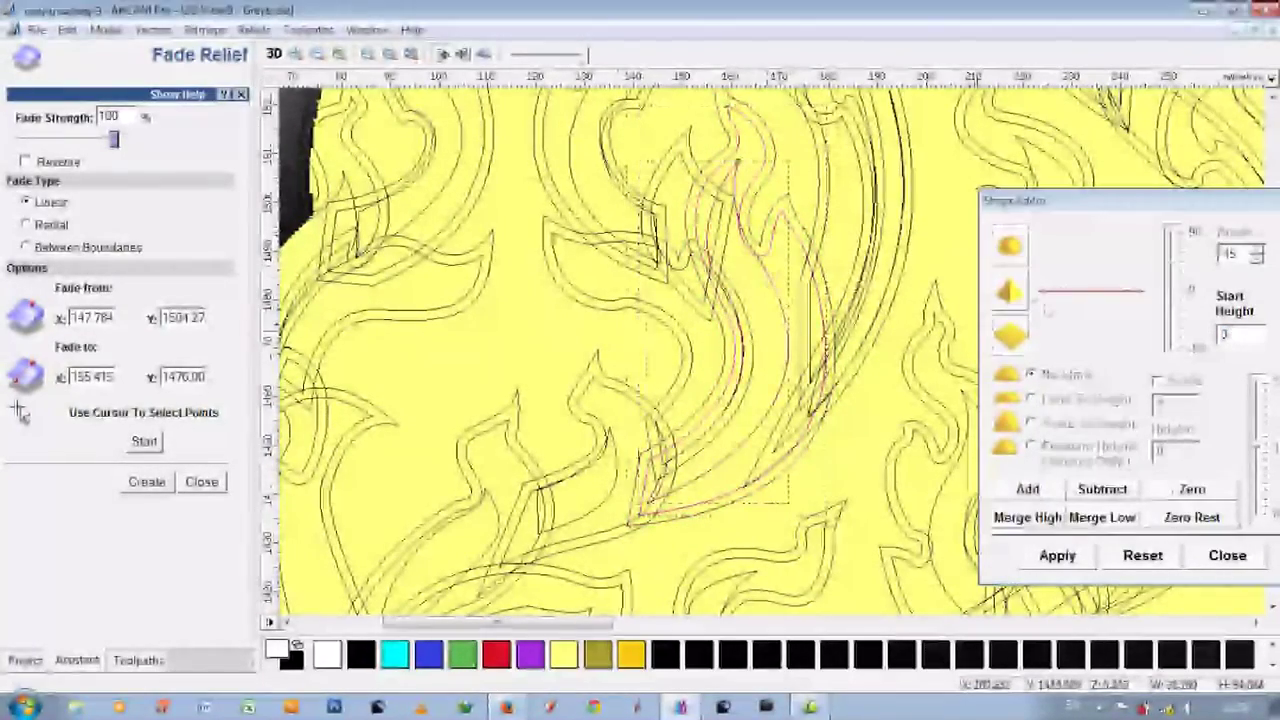
Select the larger curved leaf and flame outline, adjust the start height, and inspect in 3D.
{"action": "left_click", "coordinate": [672, 362]}
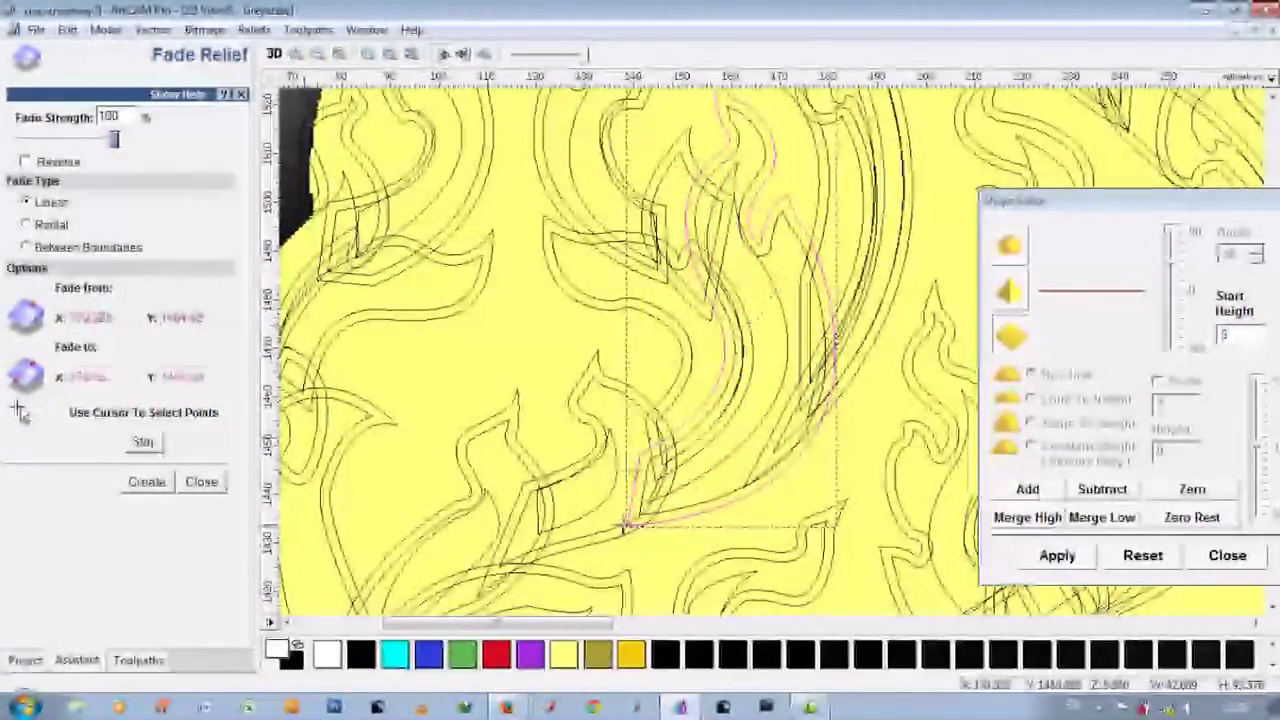
{"action": "left_click", "coordinate": [1110, 340]}
{"action": "left_click", "coordinate": [632, 322]}
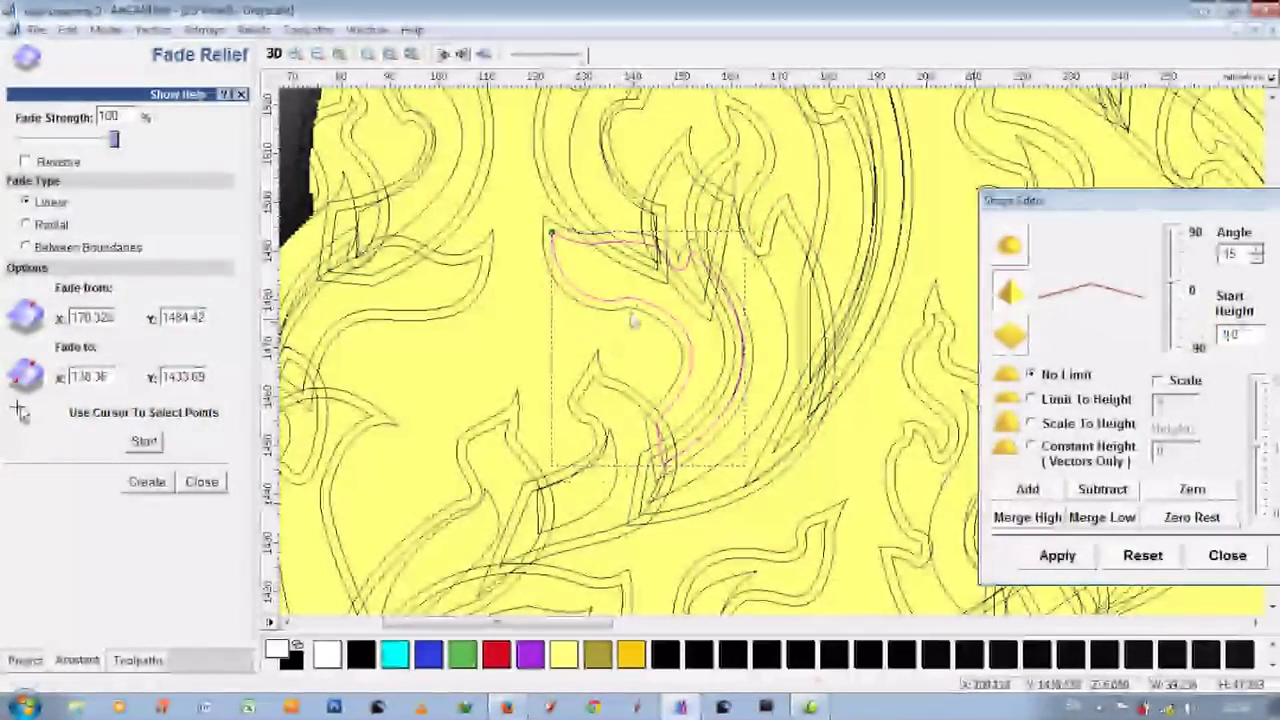
{"action": "left_click", "coordinate": [703, 338]}
{"action": "key", "text": "F3"}
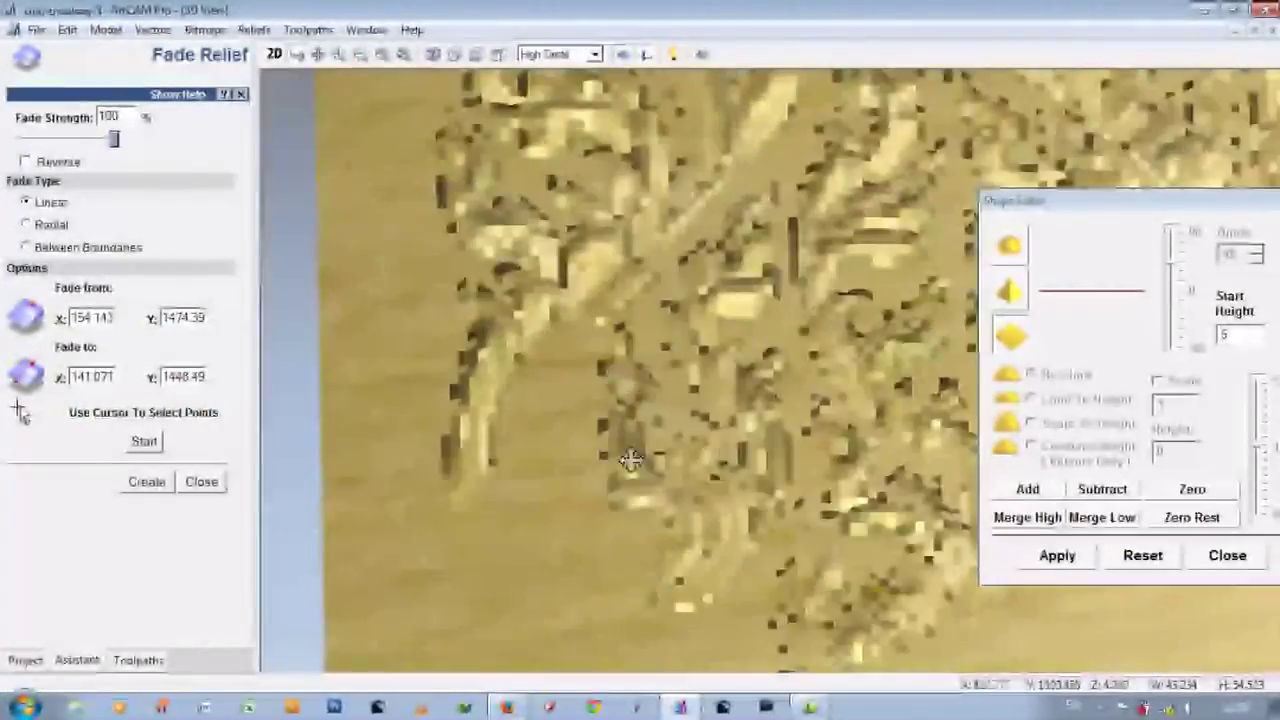
{"action": "left_click_drag", "start_coordinate": [707, 455], "coordinate": [800, 286]}
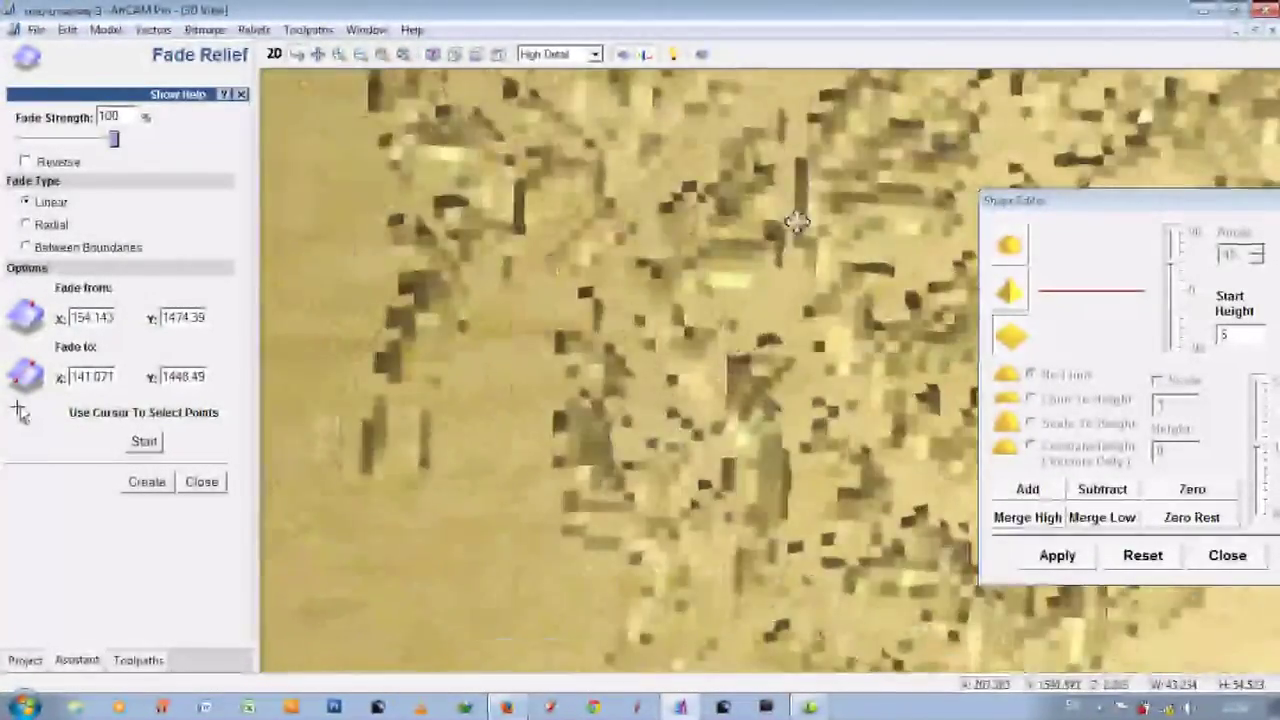
{"action": "left_click_drag", "start_coordinate": [800, 286], "coordinate": [795, 229]}
{"action": "key", "text": "F2"}
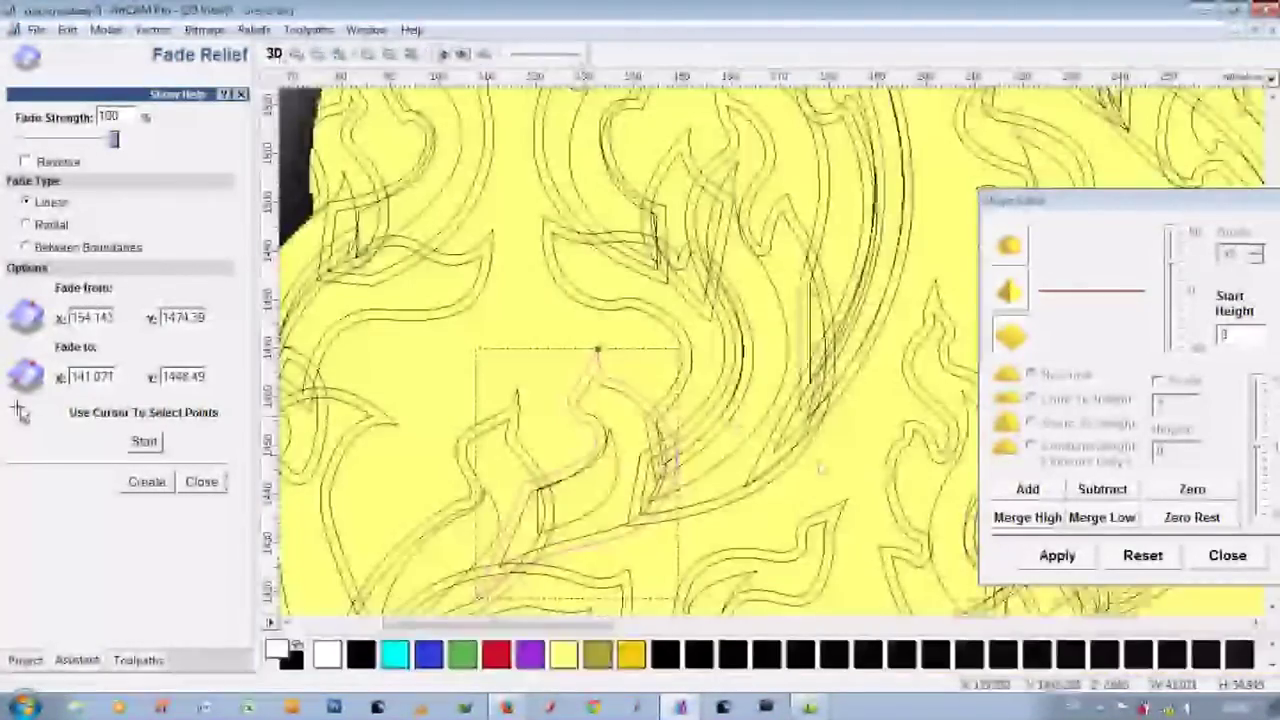
Set the start height to 3.0 and pick fade points along the leaf, previewing in 3D.
{"action": "type", "text": "3.0"}
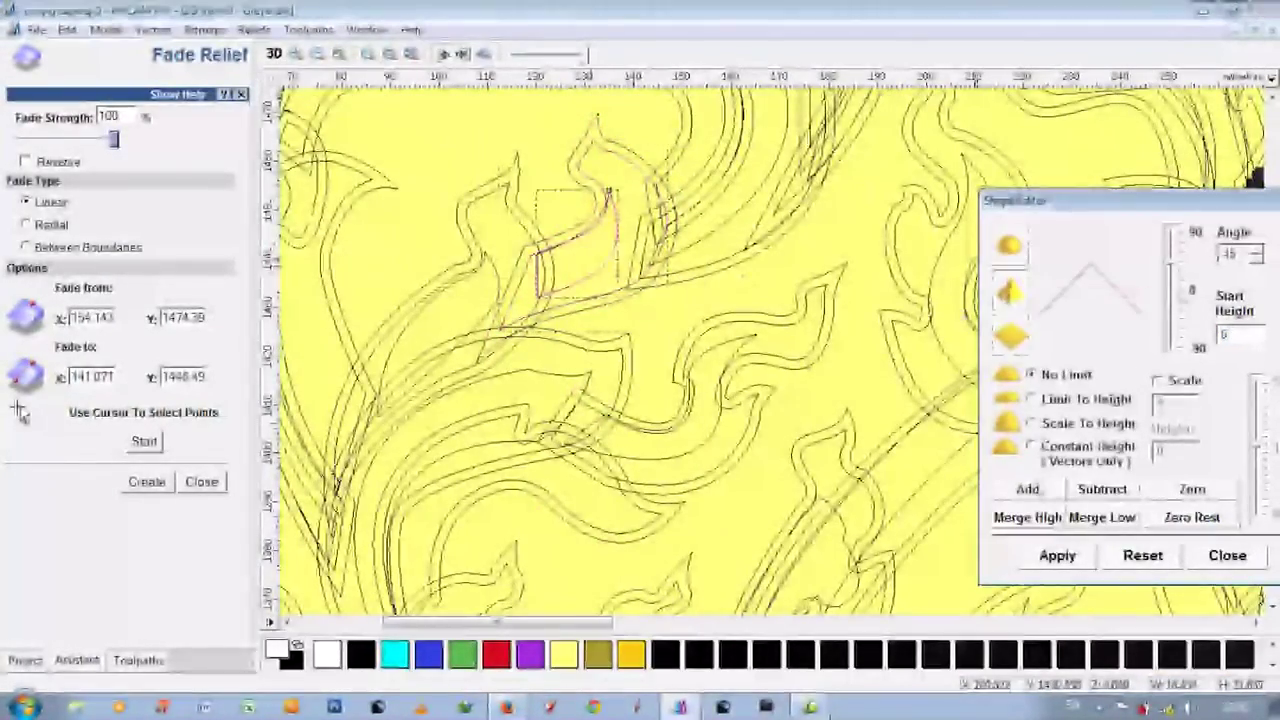
{"action": "left_click_drag", "start_coordinate": [635, 209], "coordinate": [480, 333]}
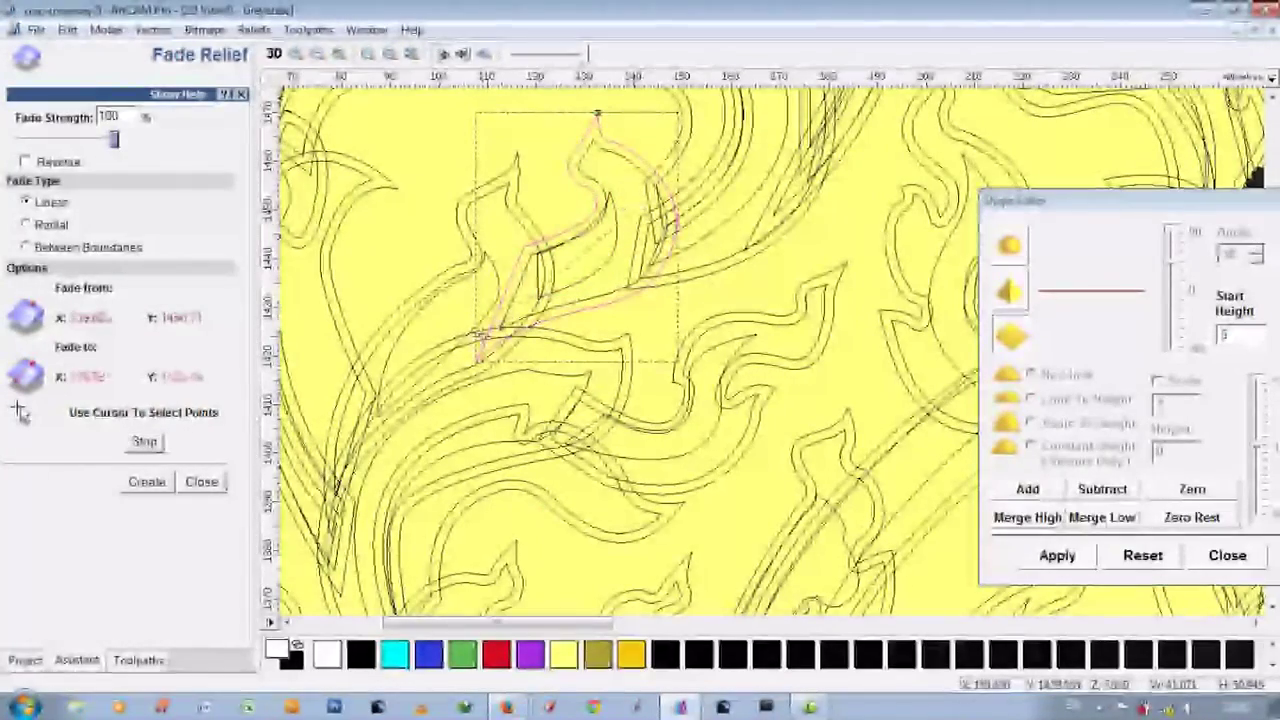
{"action": "key", "text": "F3"}
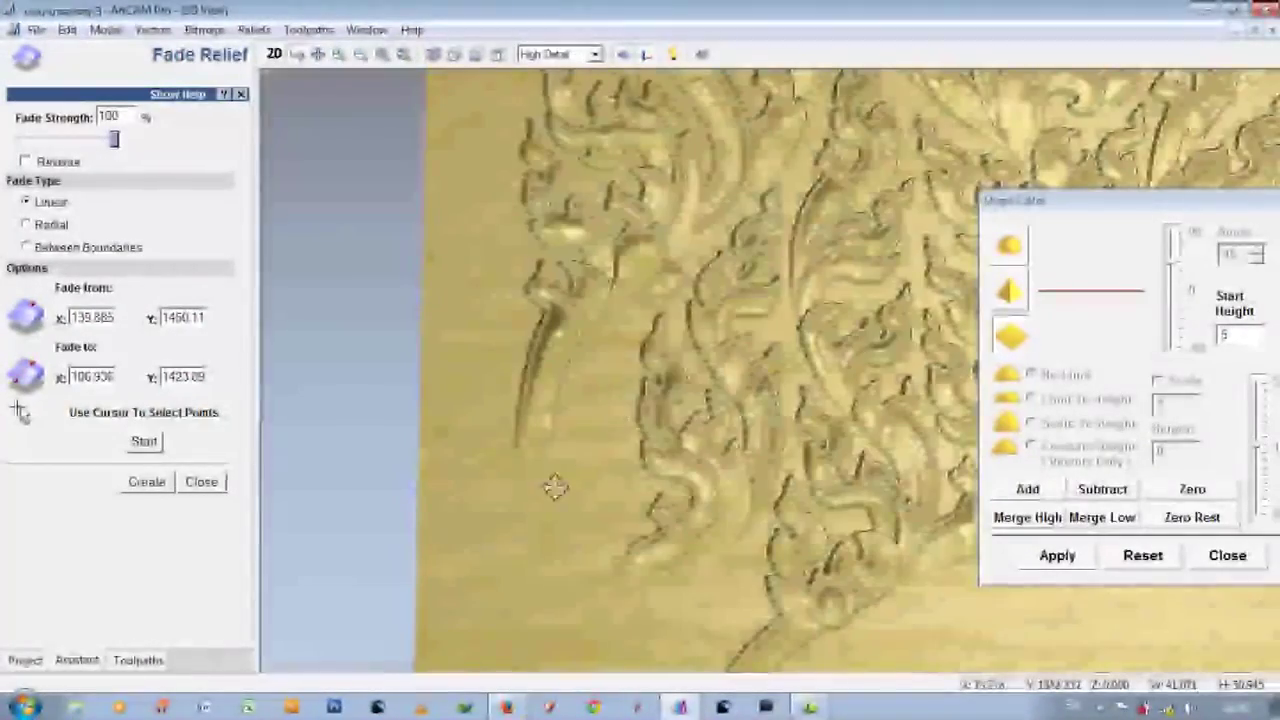
{"action": "key", "text": "F2"}
{"action": "key", "text": "F3"}
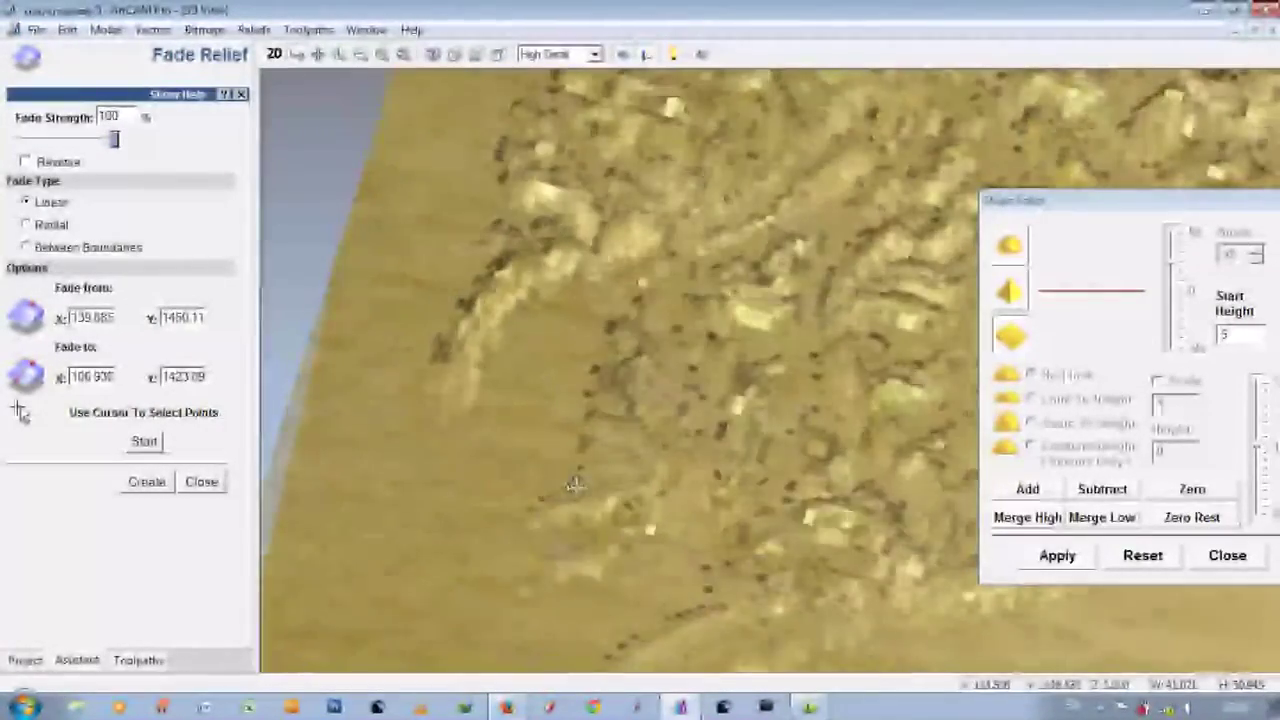
{"action": "left_click", "coordinate": [275, 57]}
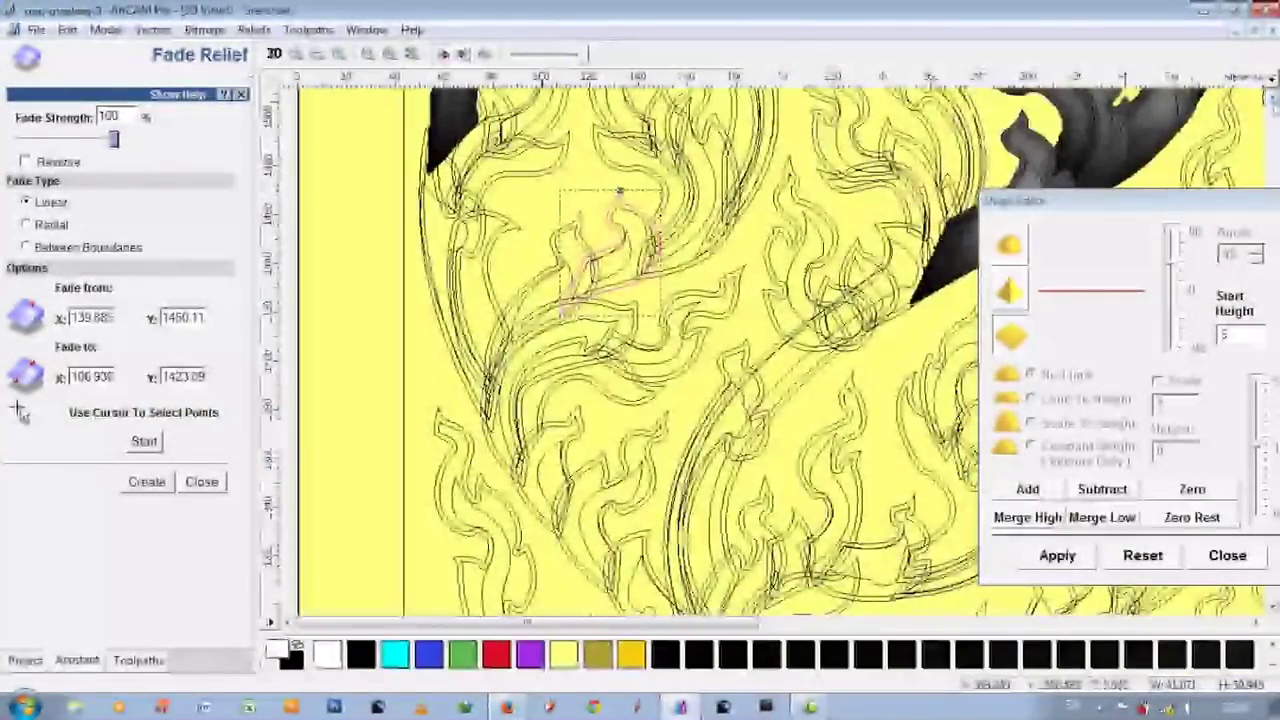
{"action": "scroll", "coordinate": [600, 260], "scroll_direction": "up", "scroll_amount": 3}
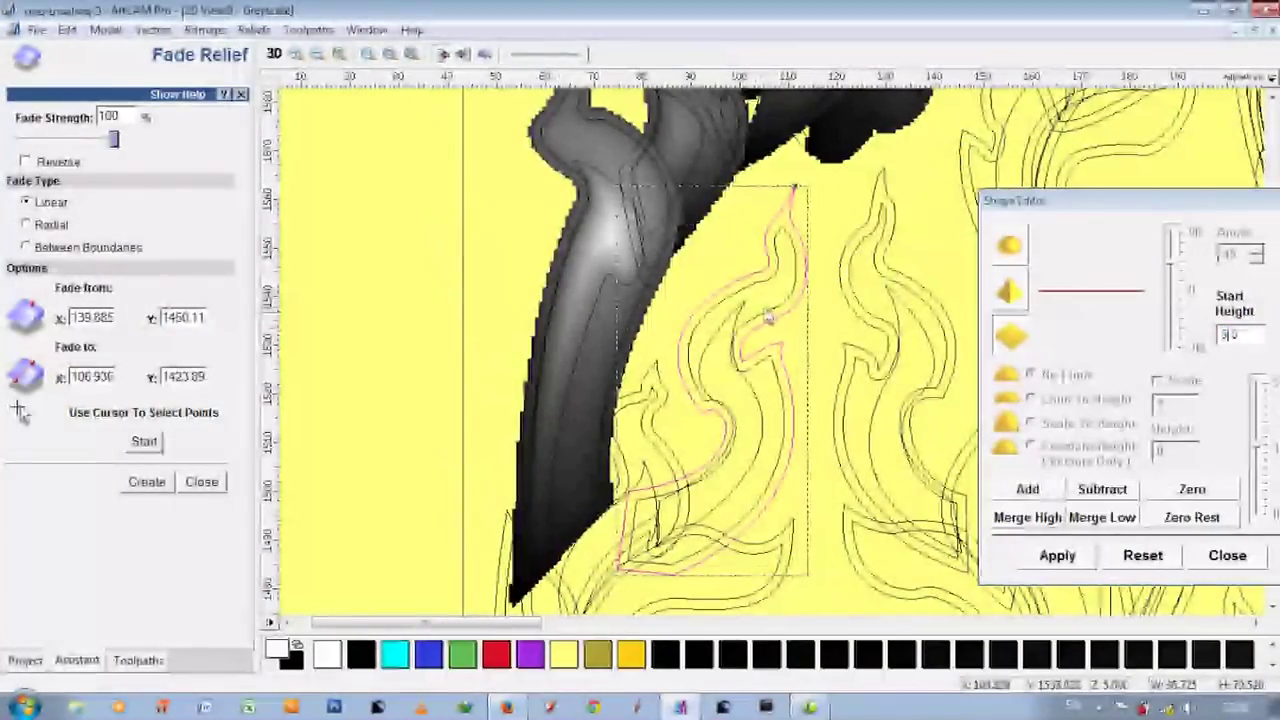
Fade the long outer border leaf from (54.336, 1463.77) to (79.5, 1370.69).
{"action": "left_click", "coordinate": [740, 350]}
{"action": "left_click", "coordinate": [800, 260]}
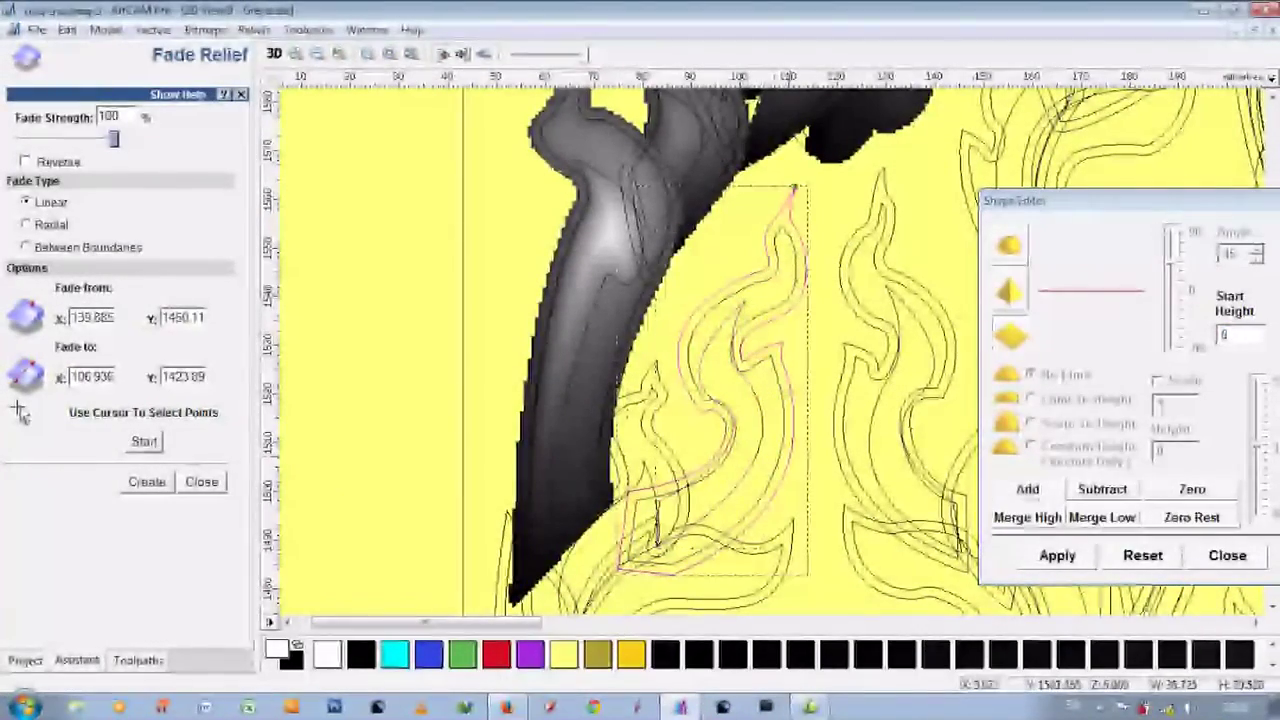
{"action": "scroll", "coordinate": [793, 188], "scroll_direction": "down", "scroll_amount": 2}
{"action": "scroll", "coordinate": [667, 190], "scroll_direction": "down", "scroll_amount": 2}
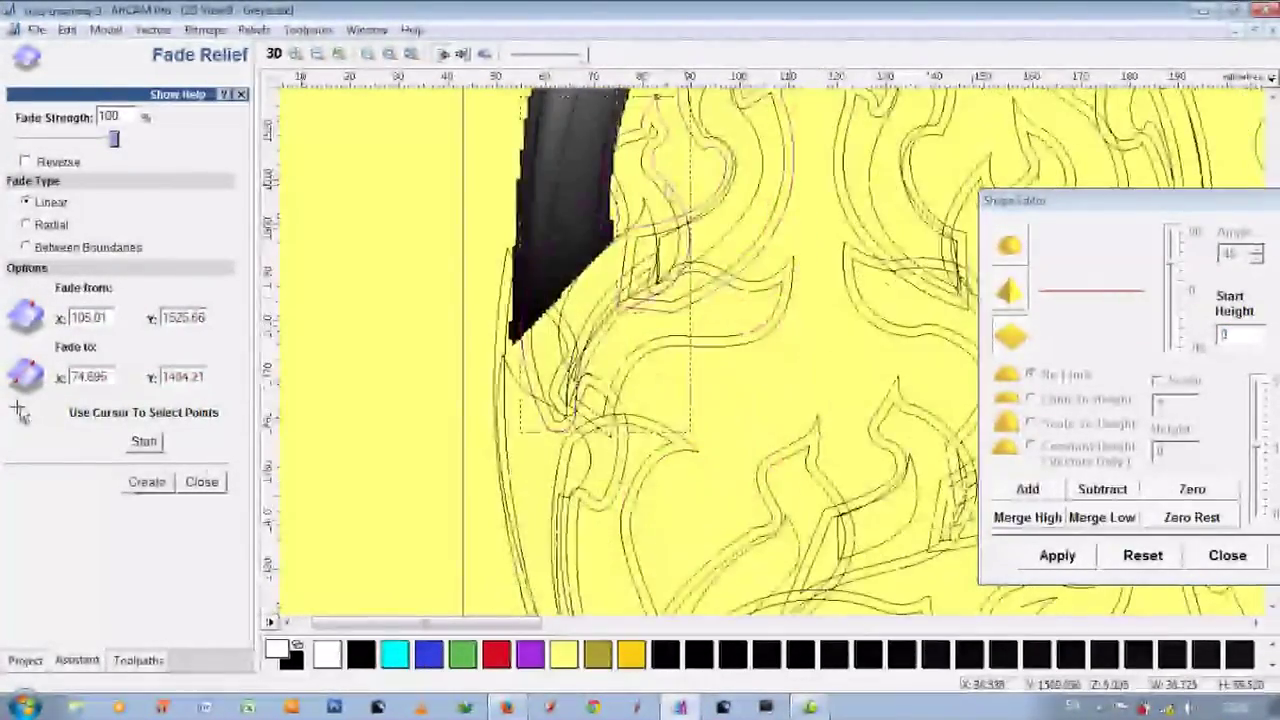
{"action": "left_click", "coordinate": [651, 124]}
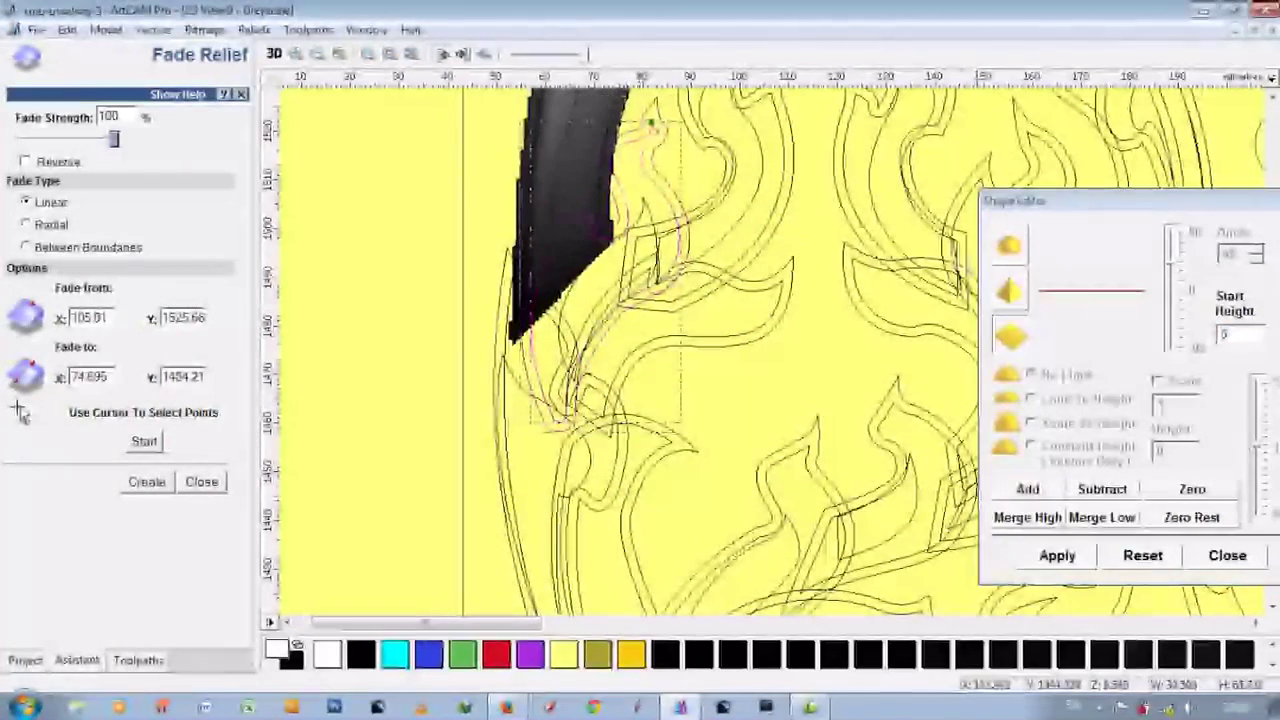
{"action": "left_click", "coordinate": [600, 310]}
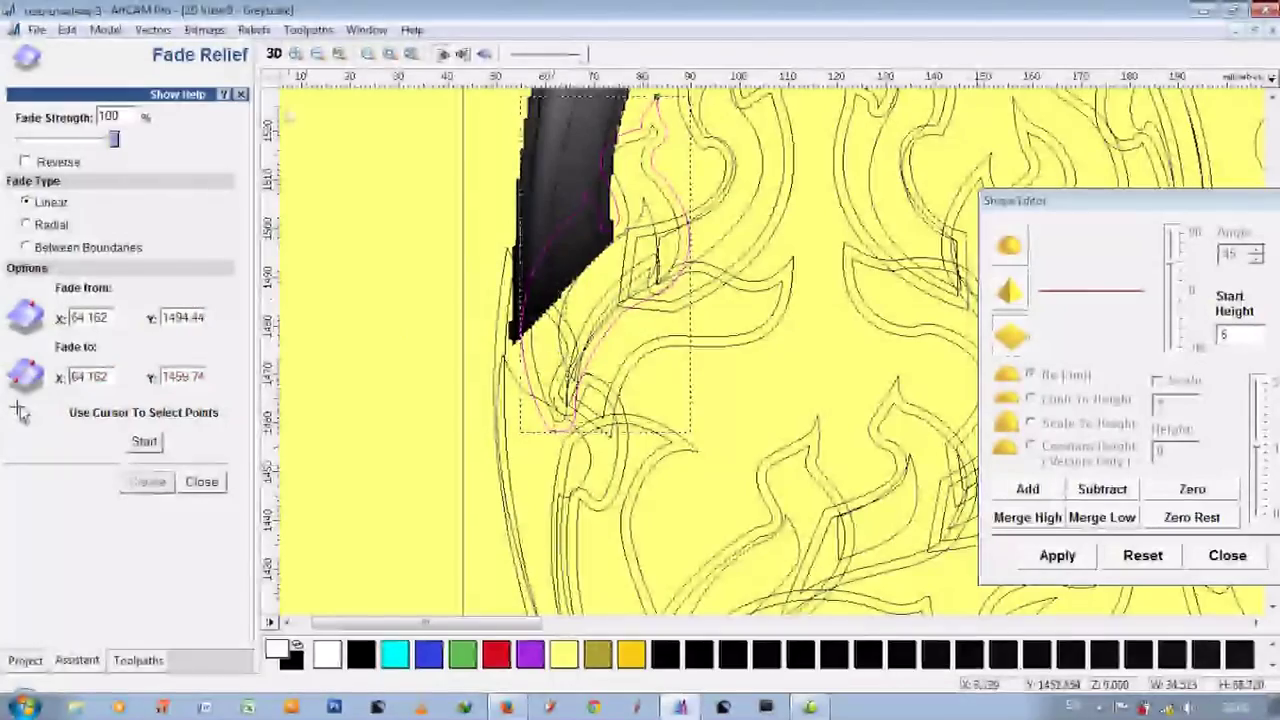
{"action": "left_click", "coordinate": [147, 482]}
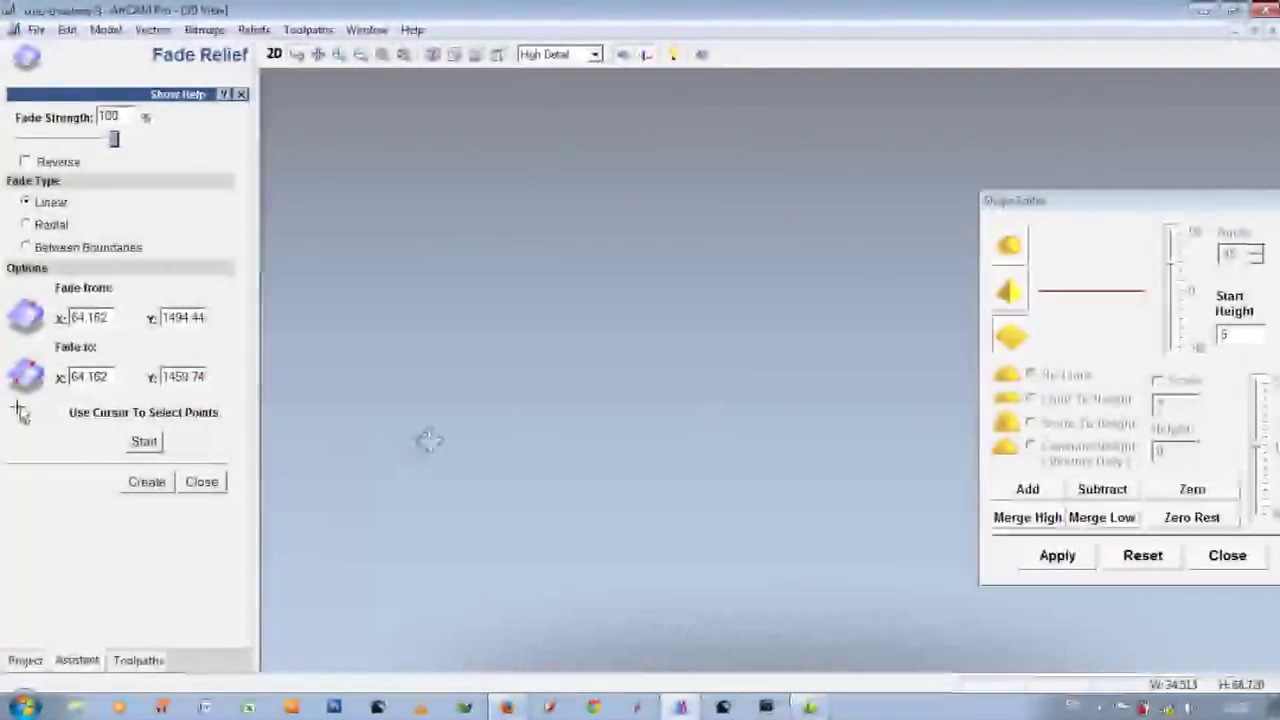
{"action": "left_click_drag", "start_coordinate": [415, 449], "coordinate": [420, 330]}
{"action": "left_click", "coordinate": [274, 55]}
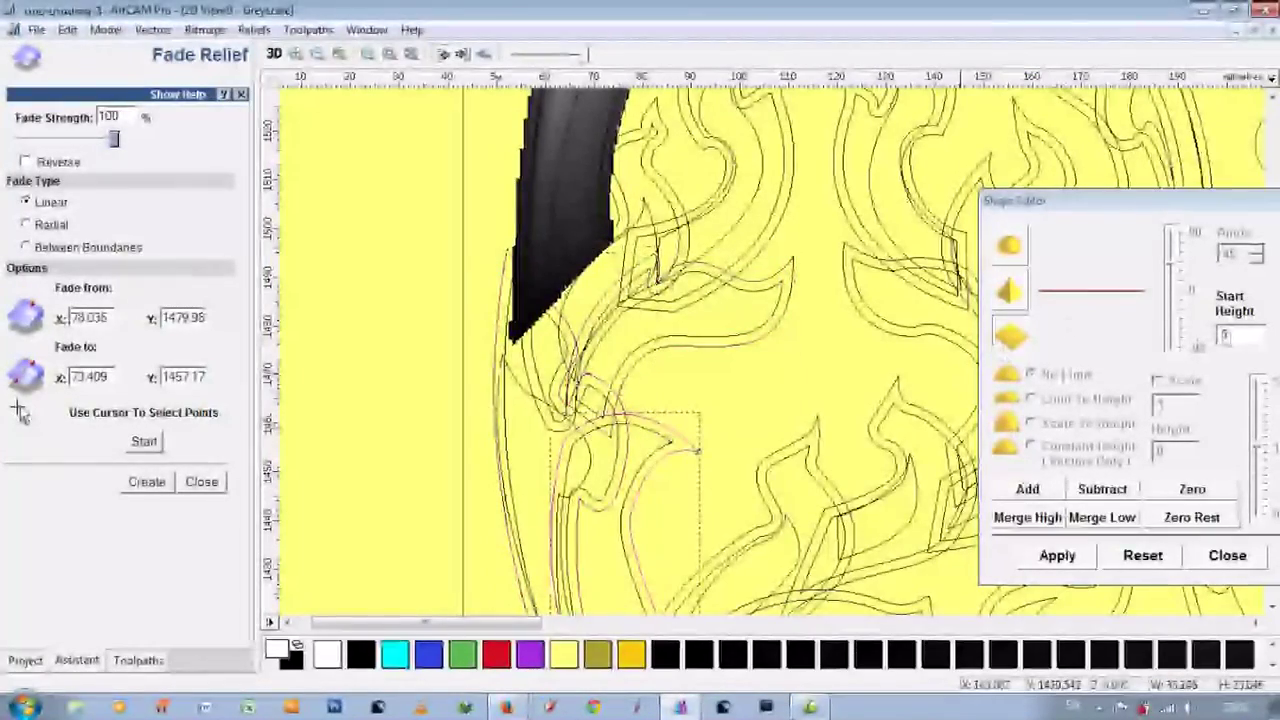
{"action": "scroll", "coordinate": [770, 350], "scroll_direction": "down", "scroll_amount": 5}
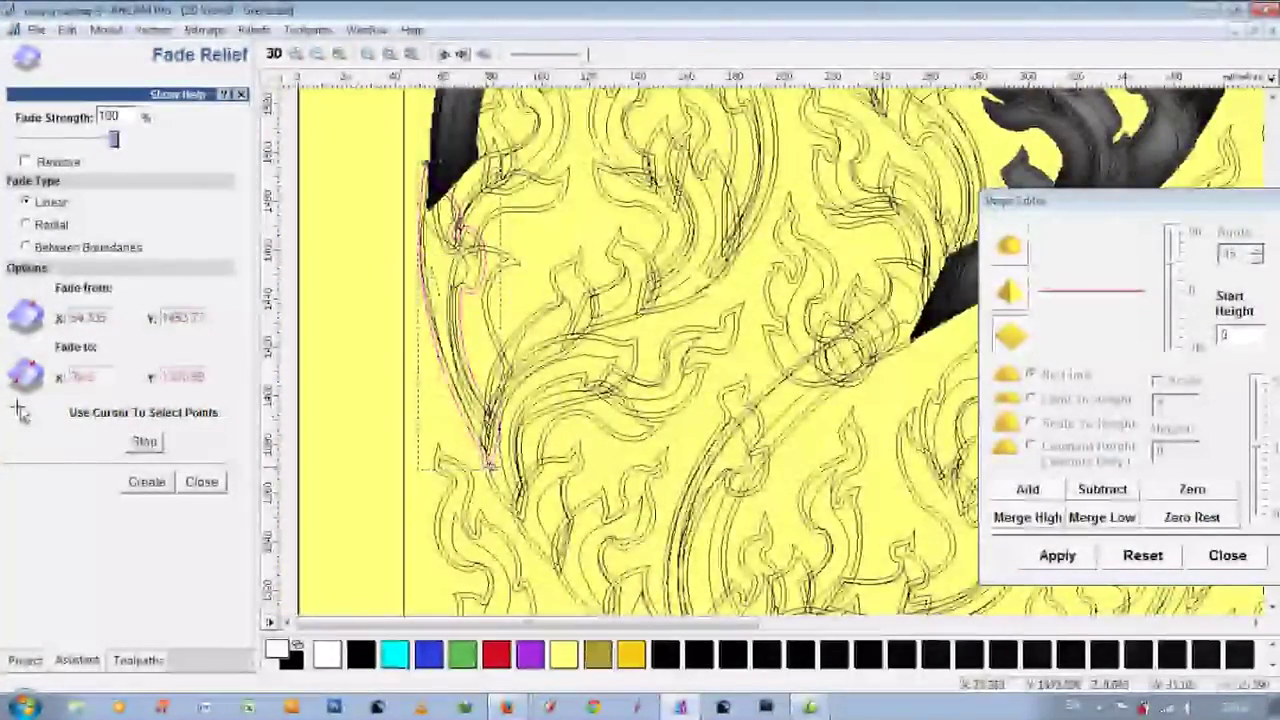
{"action": "key", "text": "F3"}
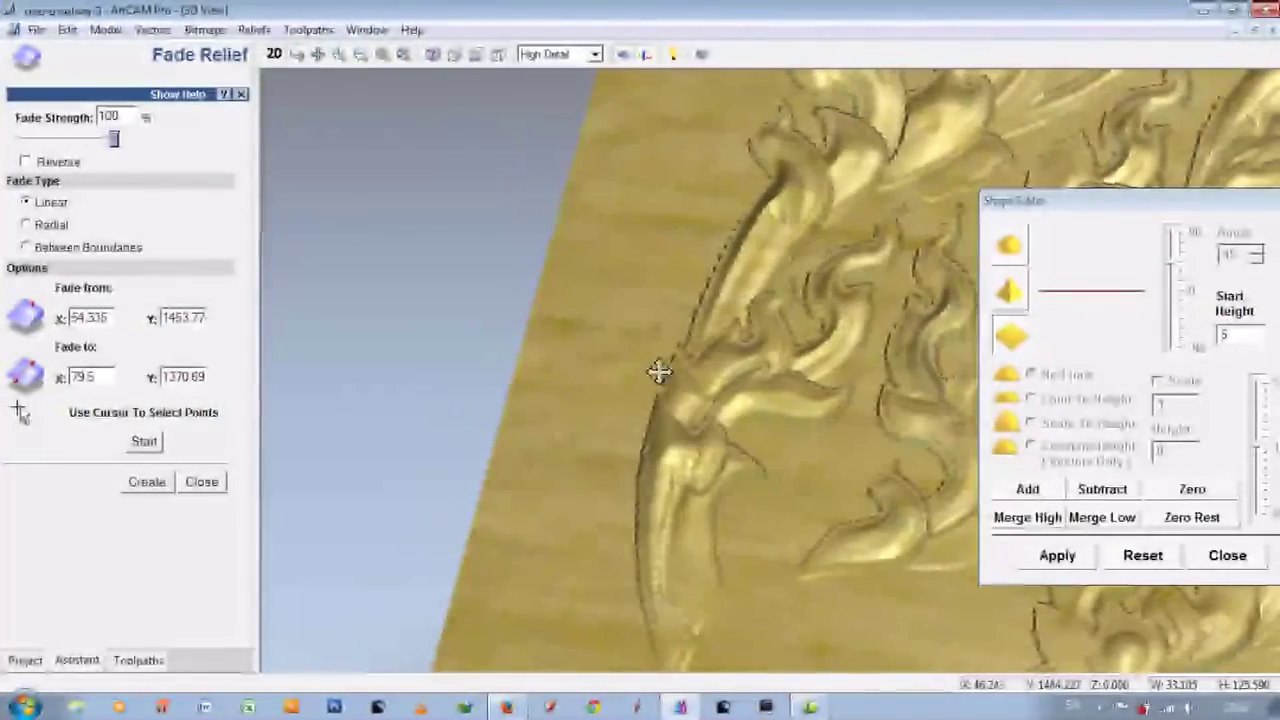
Inspect the faded leaf in 3D and reset the fade points for a new pick.
{"action": "scroll", "coordinate": [610, 332], "scroll_direction": "up", "scroll_amount": 3}
{"action": "mouse_move", "coordinate": [853, 463]}
{"action": "left_mouse_down"}
{"action": "mouse_move", "coordinate": [766, 537]}
{"action": "mouse_move", "coordinate": [840, 471]}
{"action": "left_mouse_up"}
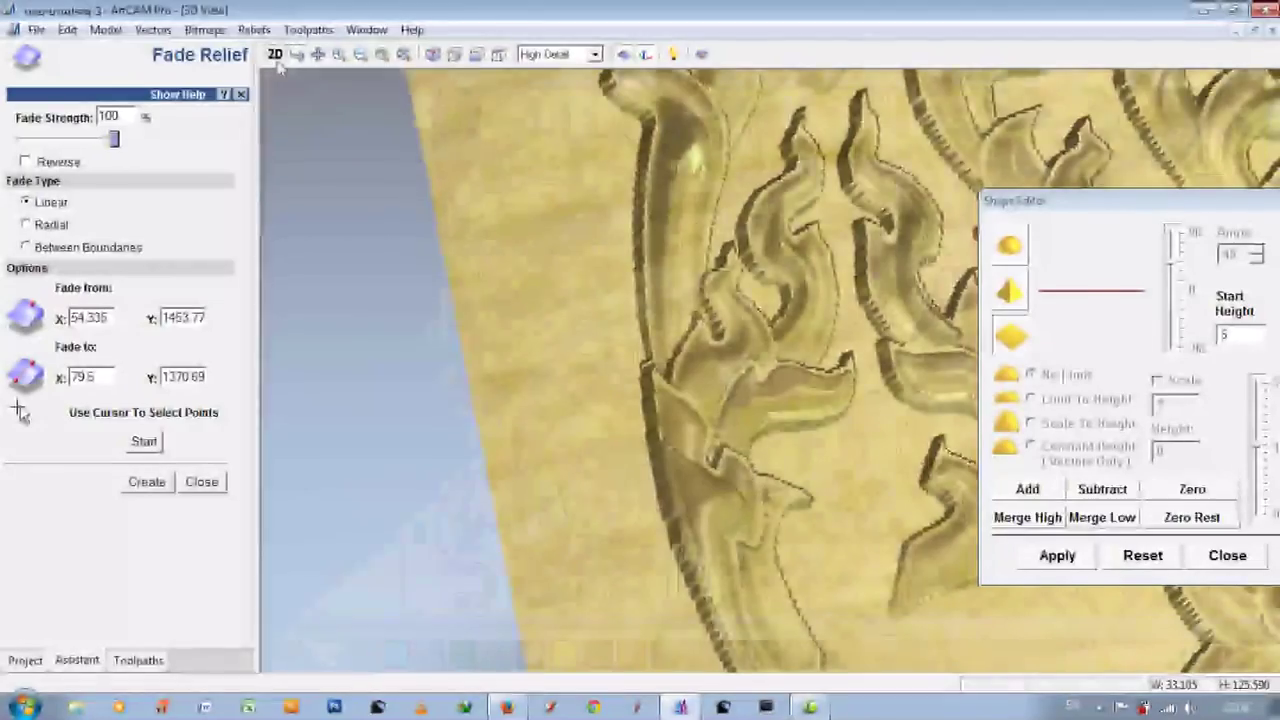
{"action": "key", "text": "F2"}
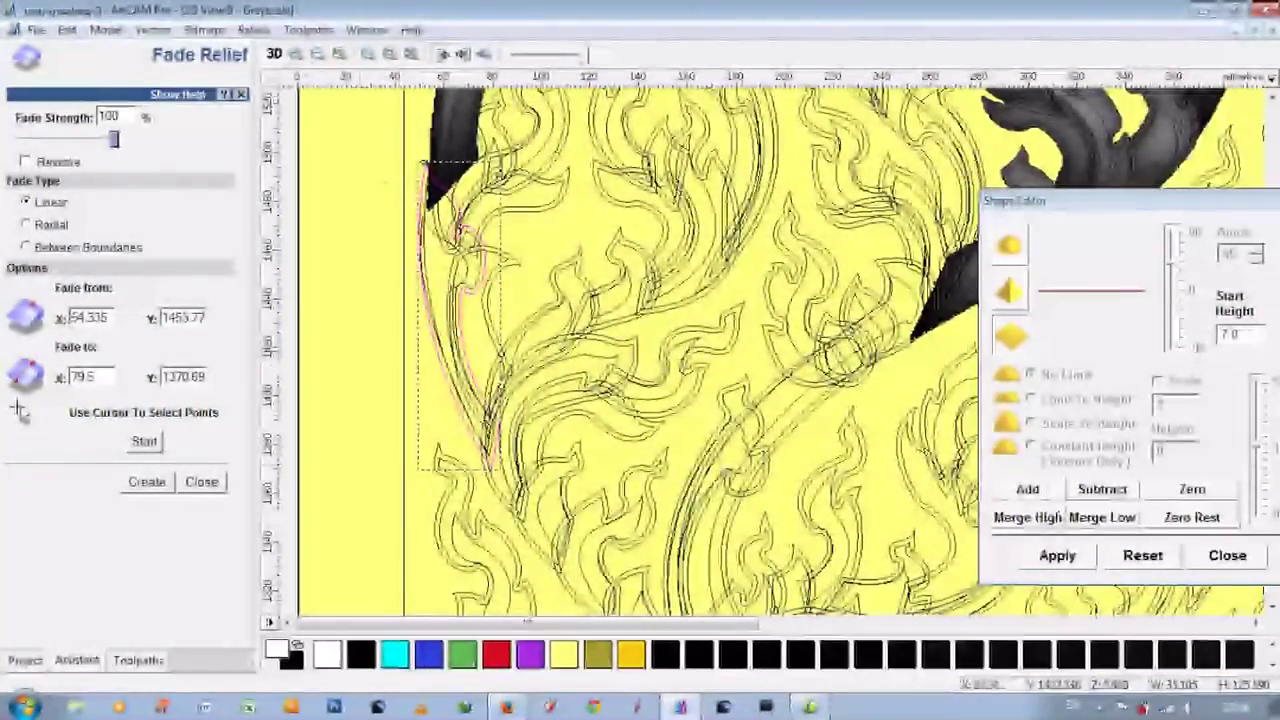
{"action": "left_click", "coordinate": [273, 53]}
{"action": "scroll", "coordinate": [643, 434], "scroll_direction": "up", "scroll_amount": 3}
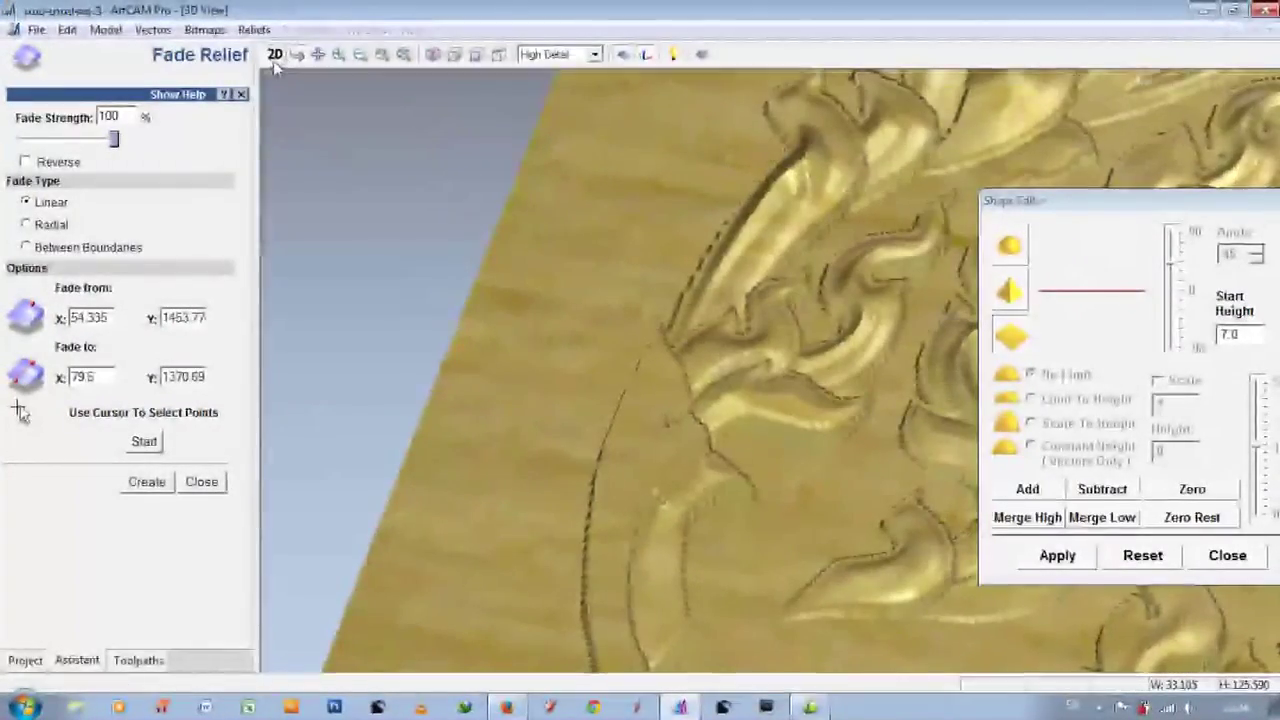
{"action": "left_click", "coordinate": [274, 56]}
{"action": "key", "text": "Return"}
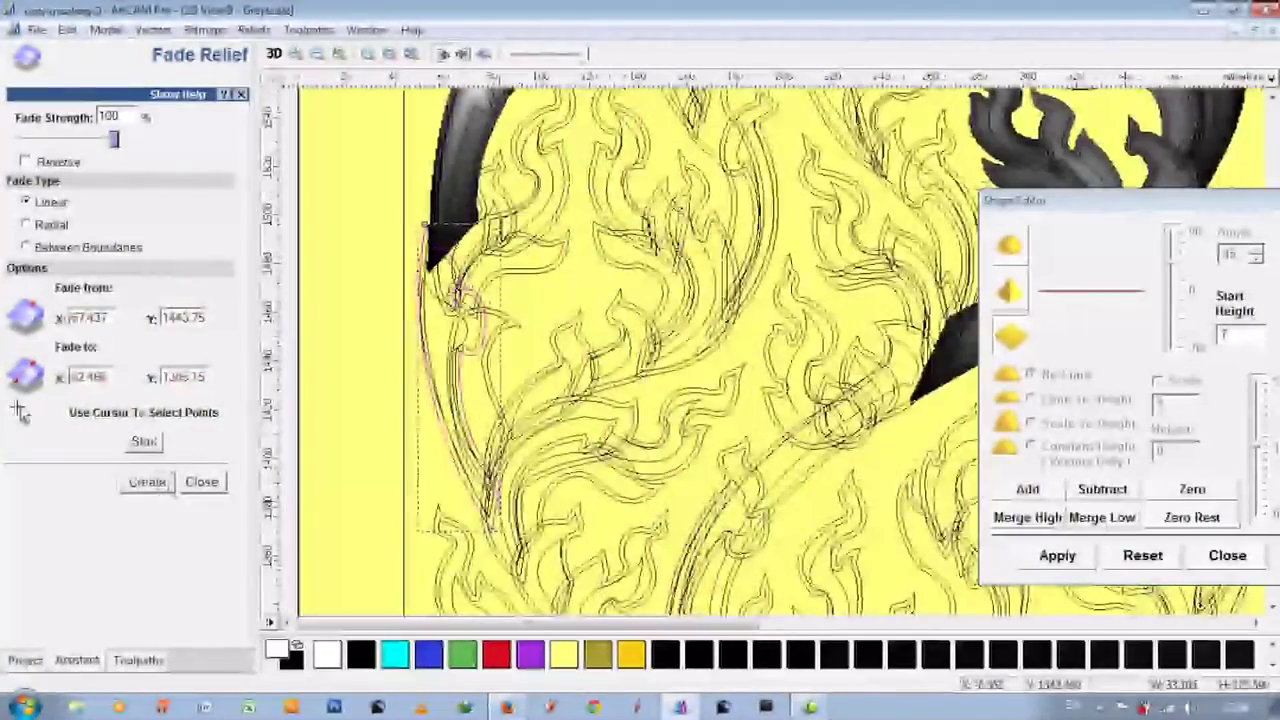
{"action": "key", "text": "F3"}
{"action": "scroll", "coordinate": [588, 327], "scroll_direction": "up", "scroll_amount": 3}
{"action": "scroll", "coordinate": [588, 327], "scroll_direction": "down", "scroll_amount": 2}
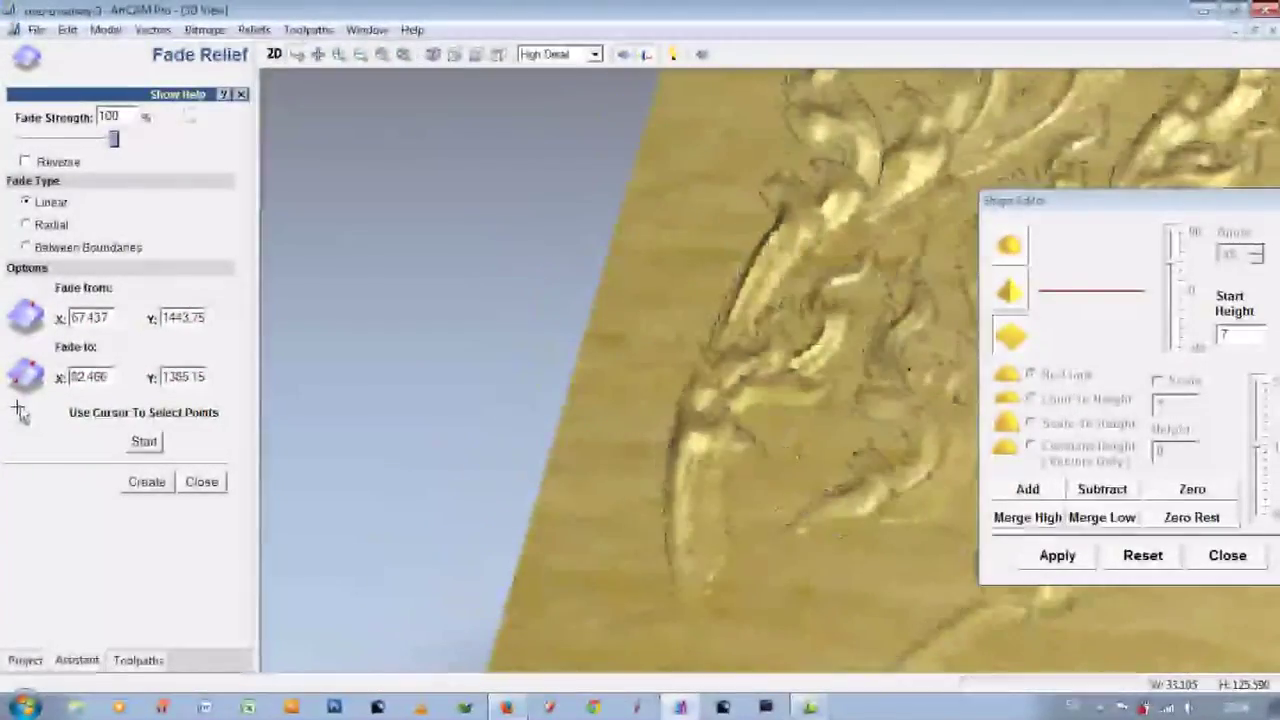
{"action": "left_click", "coordinate": [274, 54]}
{"action": "left_click", "coordinate": [274, 54]}
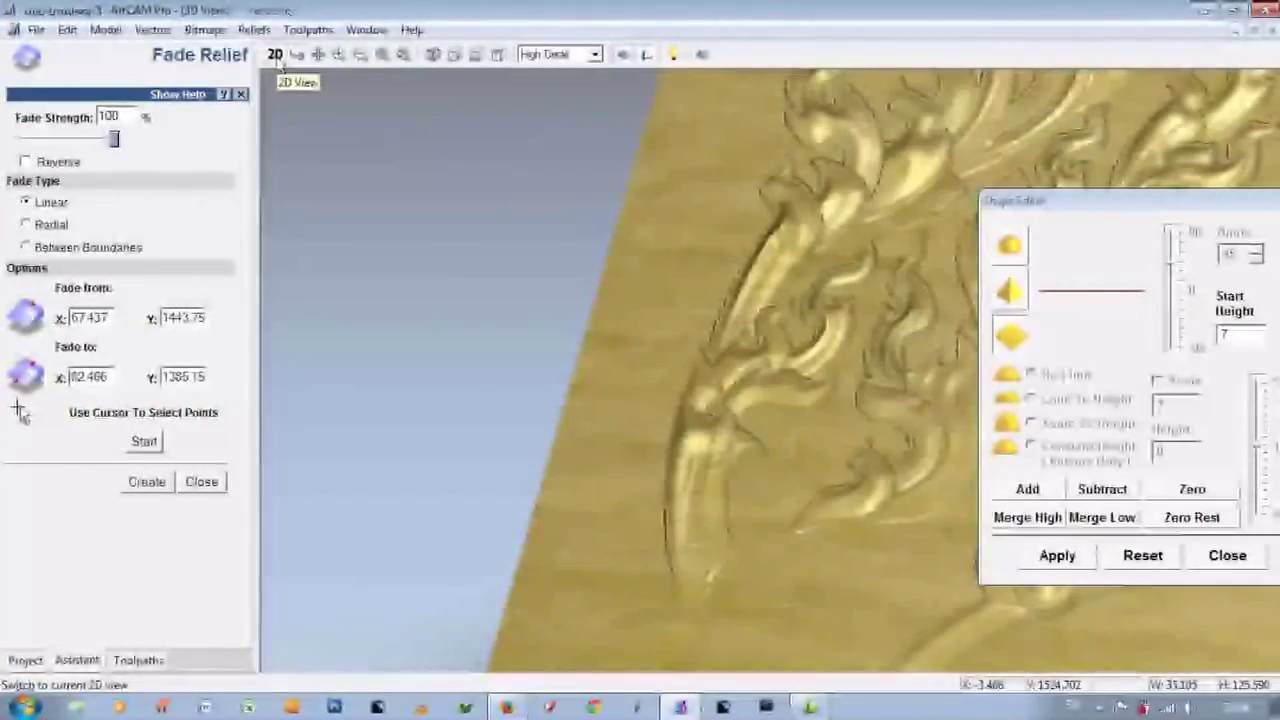
{"action": "left_click", "coordinate": [274, 54]}
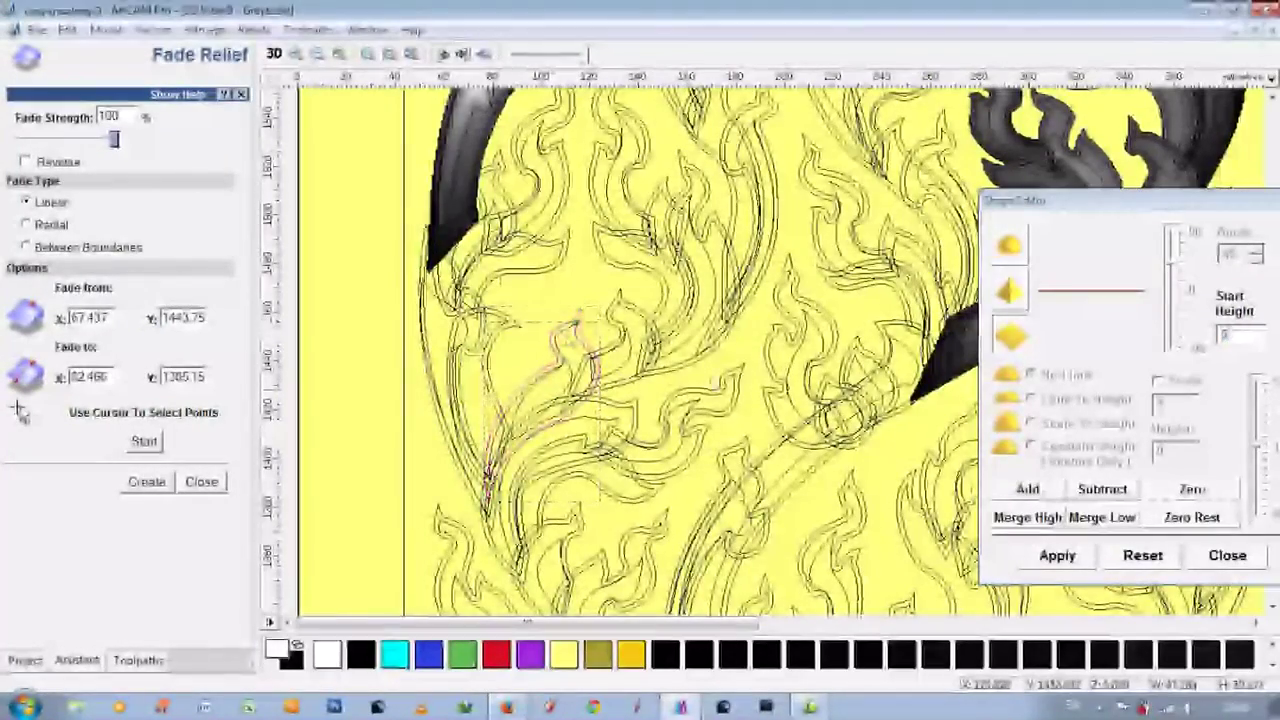
Select the nested leaf vectors to fade from (101.927, 1413.10) to (92.6, 1348.35) and check in 3D.
{"action": "left_click", "coordinate": [562, 372]}
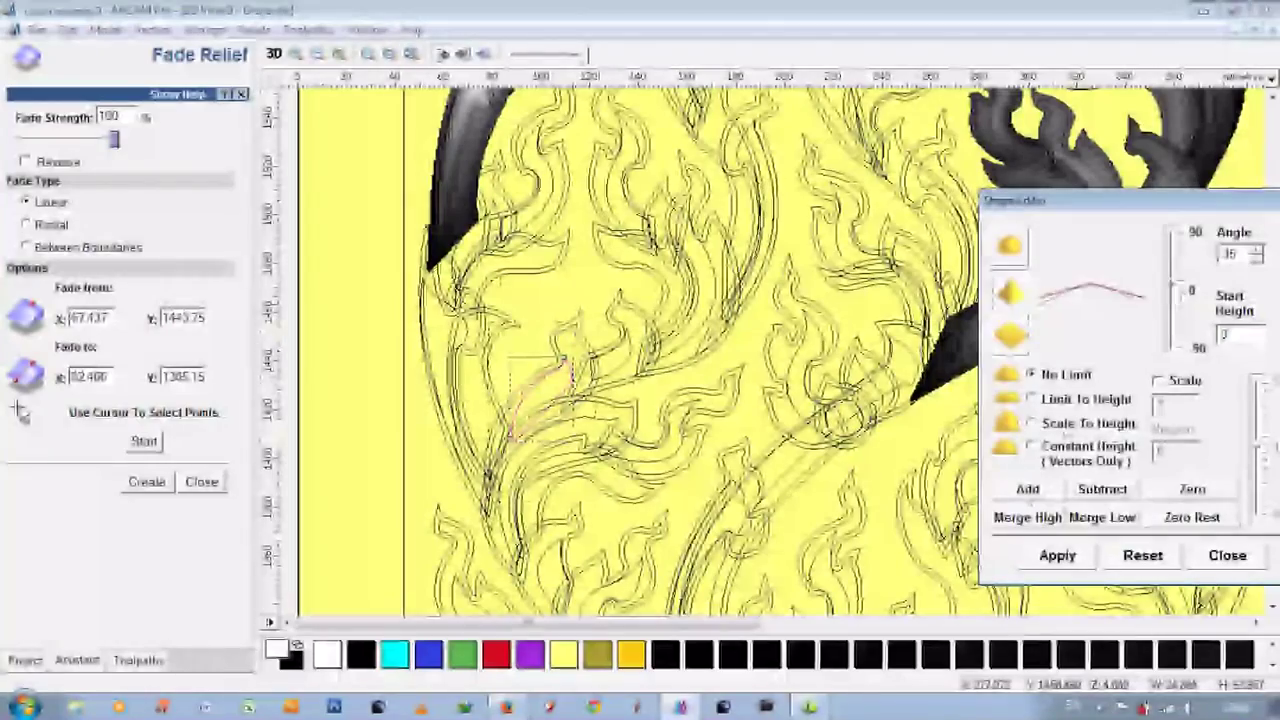
{"action": "left_click", "coordinate": [575, 365]}
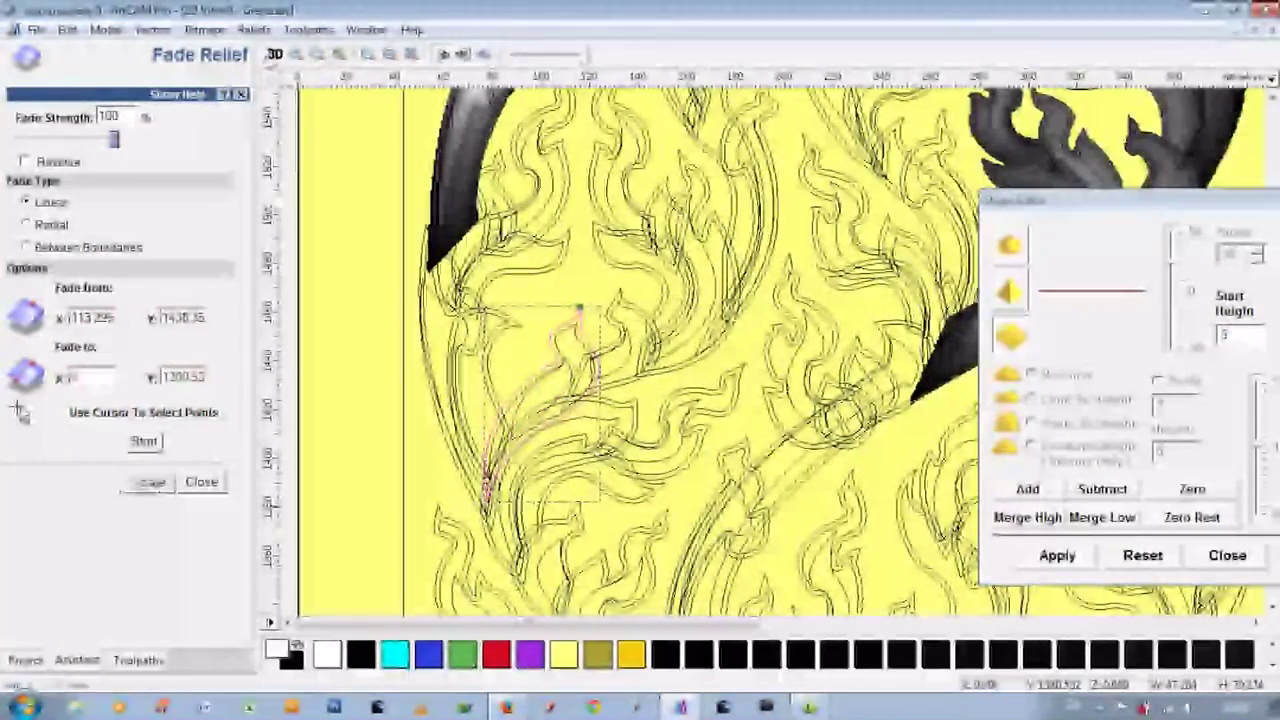
{"action": "key", "text": "F3"}
{"action": "scroll", "coordinate": [932, 450], "scroll_direction": "up", "scroll_amount": 5}
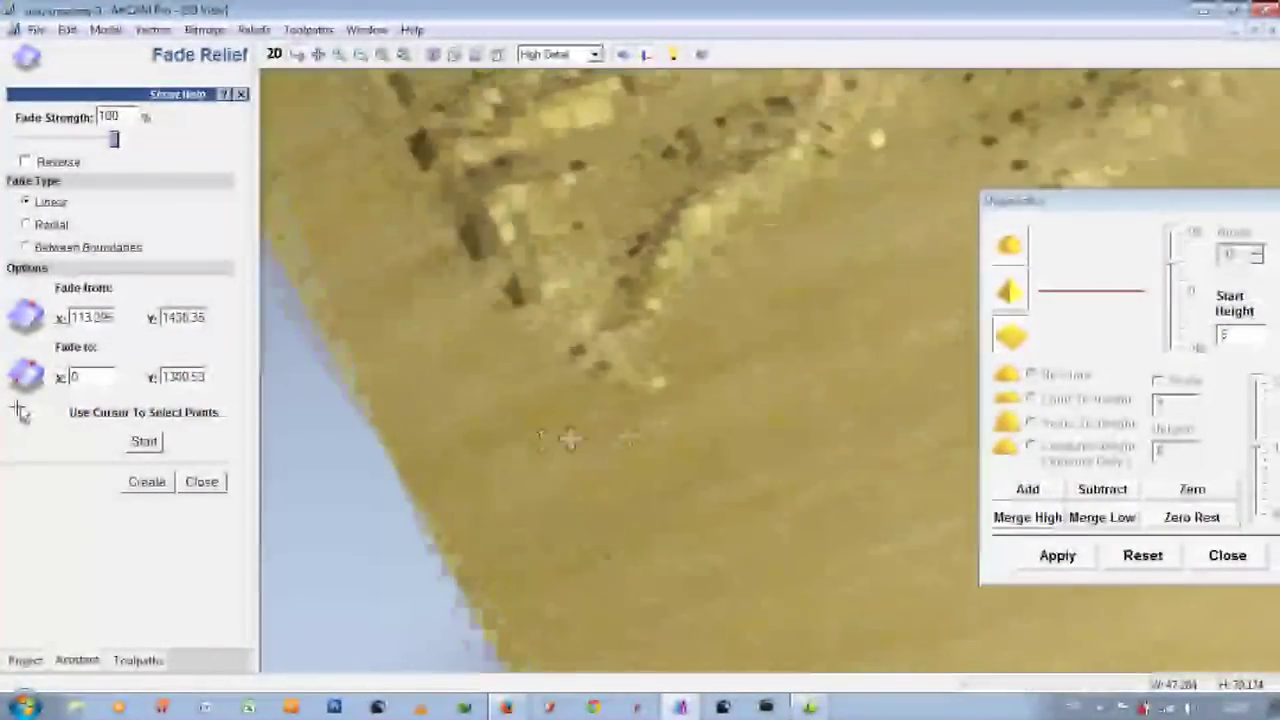
{"action": "mouse_move", "coordinate": [932, 450]}
{"action": "left_mouse_down"}
{"action": "mouse_move", "coordinate": [858, 285]}
{"action": "mouse_move", "coordinate": [764, 350]}
{"action": "left_mouse_up"}
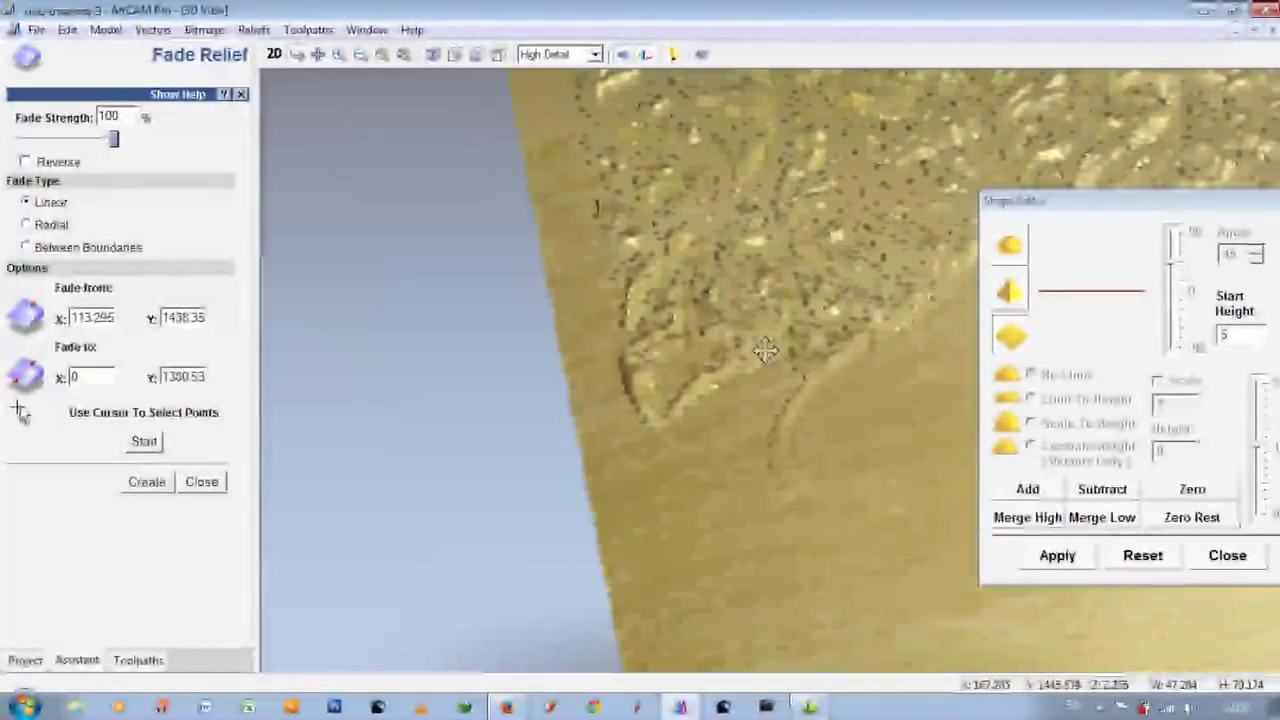
{"action": "key", "text": "F2"}
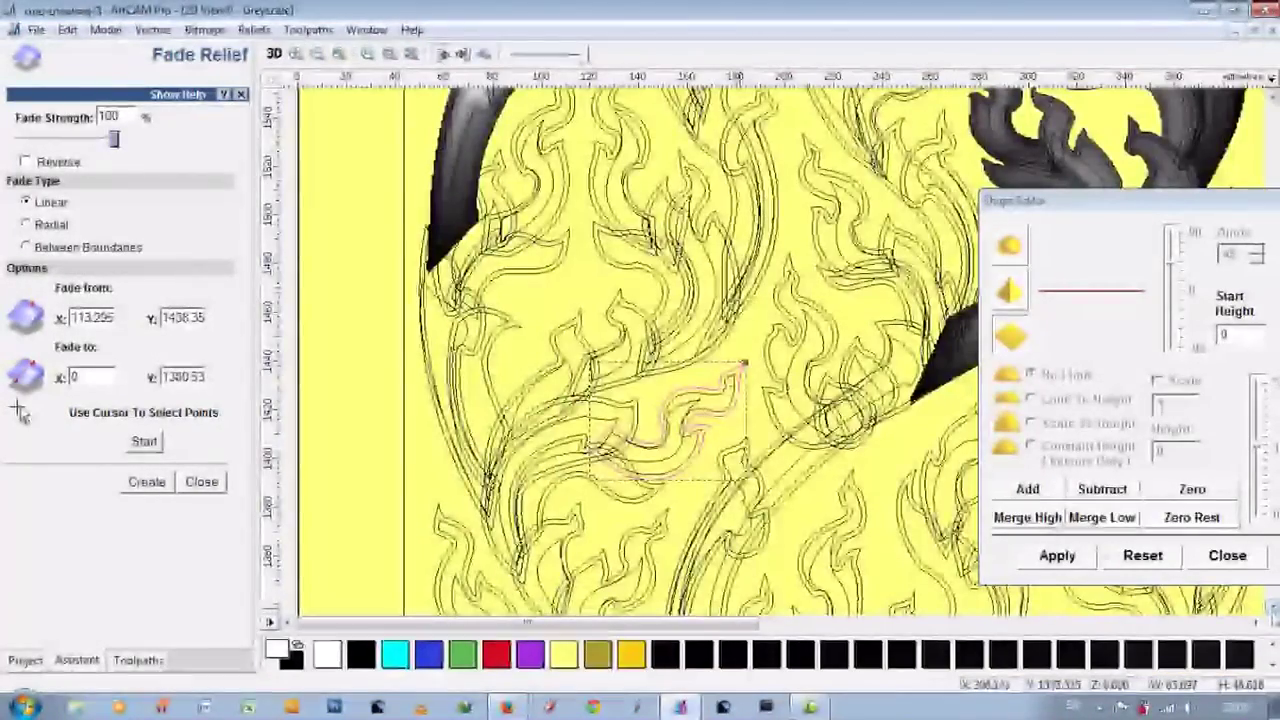
{"action": "scroll", "coordinate": [640, 350], "scroll_direction": "up", "scroll_amount": 2}
{"action": "scroll", "coordinate": [640, 350], "scroll_direction": "up", "scroll_amount": 1}
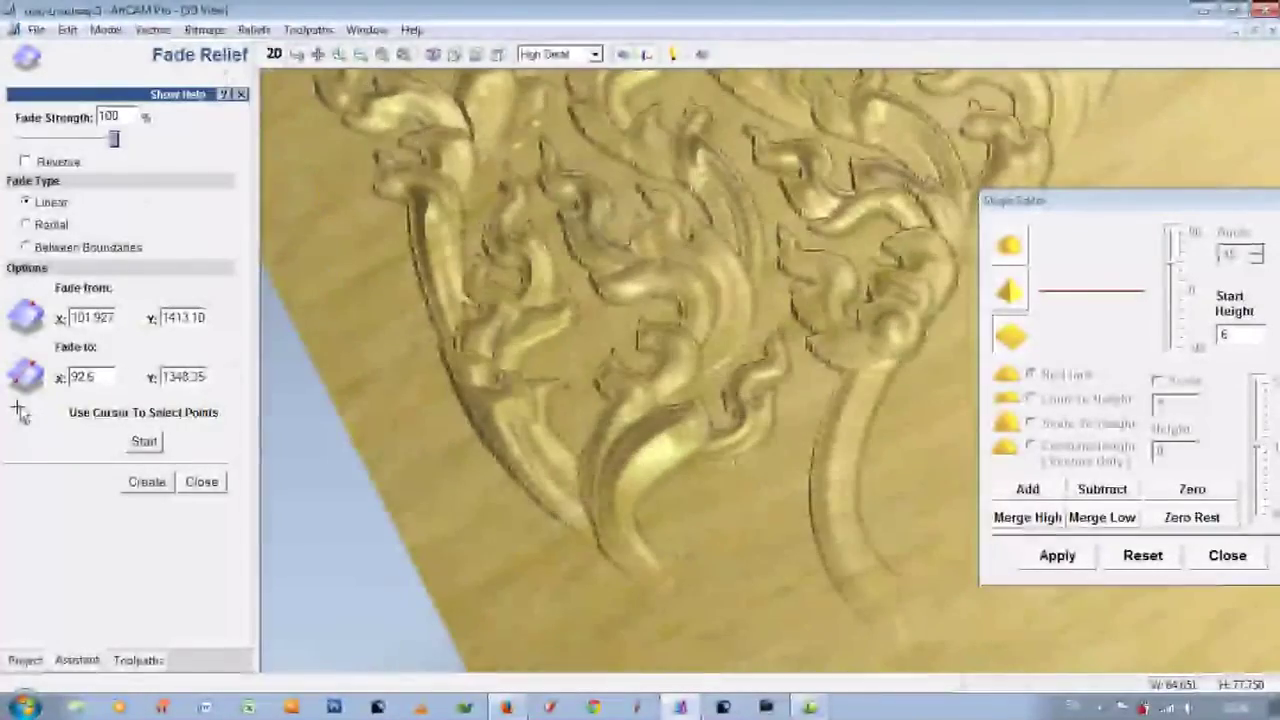
{"action": "key", "text": "F2"}
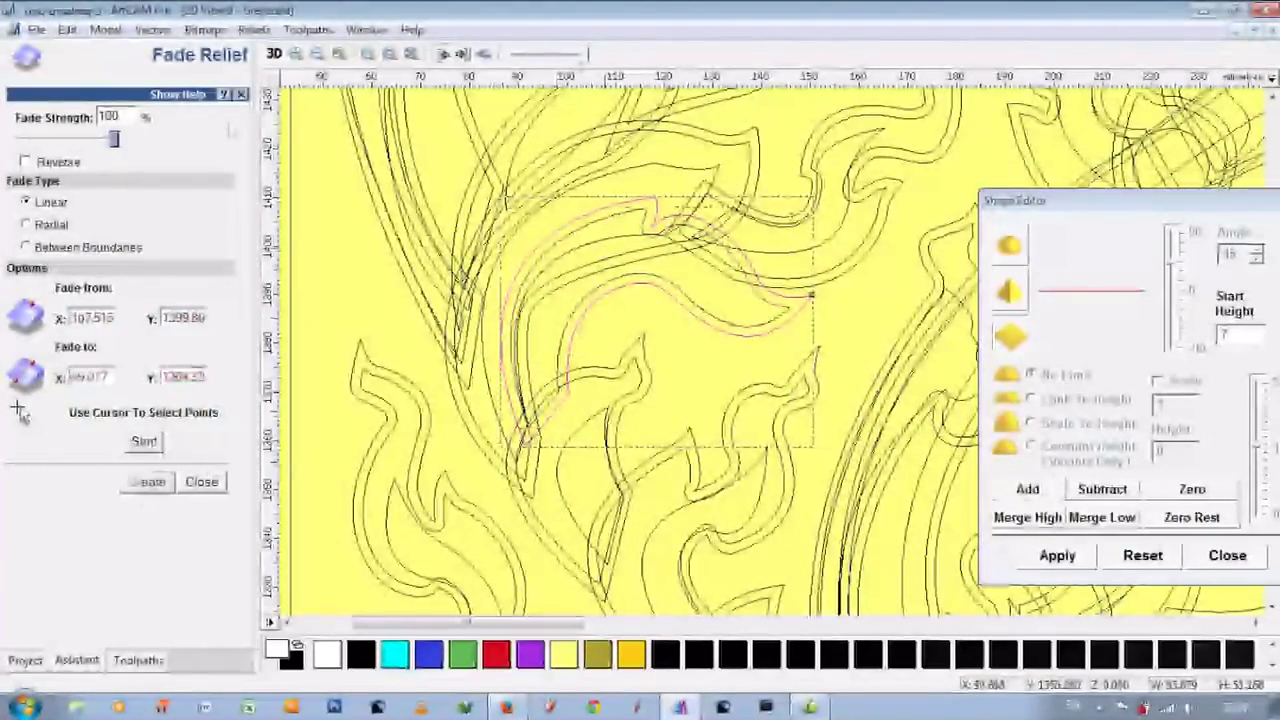
Preview the current relief in 3D at a tilted perspective angle.
{"action": "key", "text": "F3"}
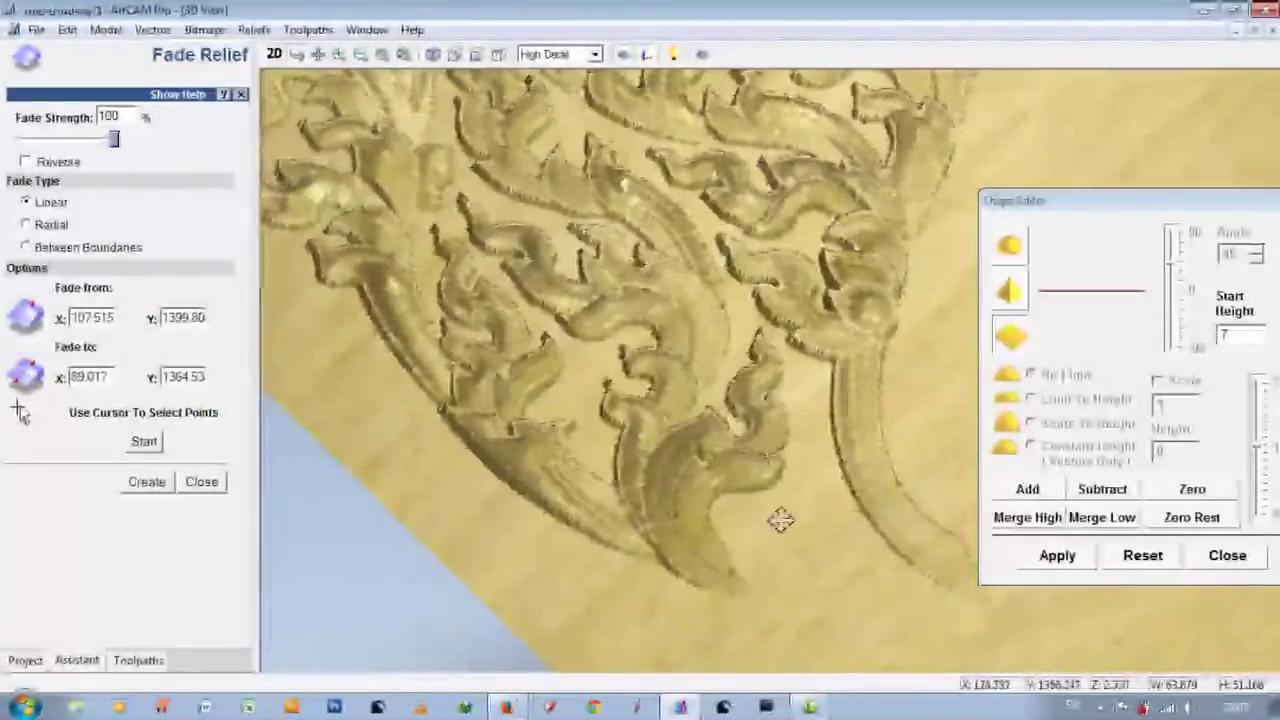
{"action": "scroll", "coordinate": [578, 447], "scroll_direction": "up", "scroll_amount": 5}
{"action": "scroll", "coordinate": [578, 447], "scroll_direction": "down", "scroll_amount": 5}
{"action": "mouse_move", "coordinate": [617, 400]}
{"action": "left_mouse_down"}
{"action": "mouse_move", "coordinate": [640, 300]}
{"action": "mouse_move", "coordinate": [614, 366]}
{"action": "left_mouse_up"}
{"action": "key", "text": "F2"}
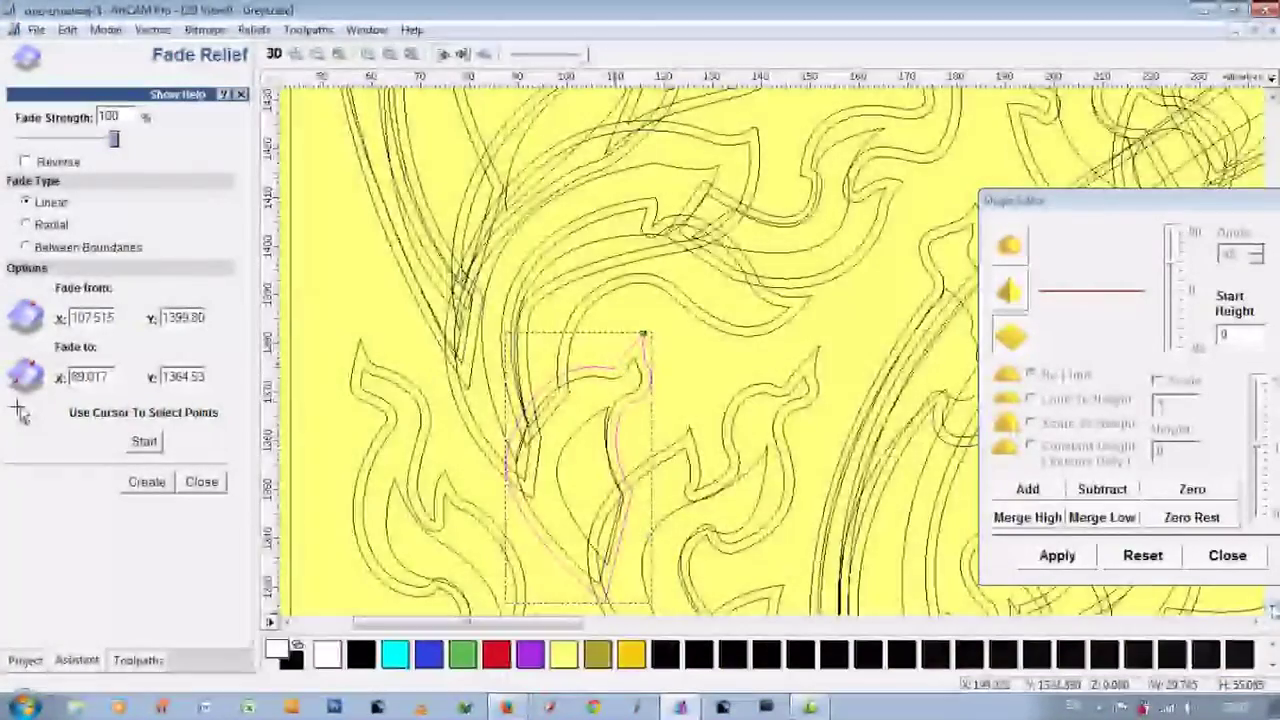
{"action": "scroll", "coordinate": [770, 350], "scroll_direction": "down", "scroll_amount": 2}
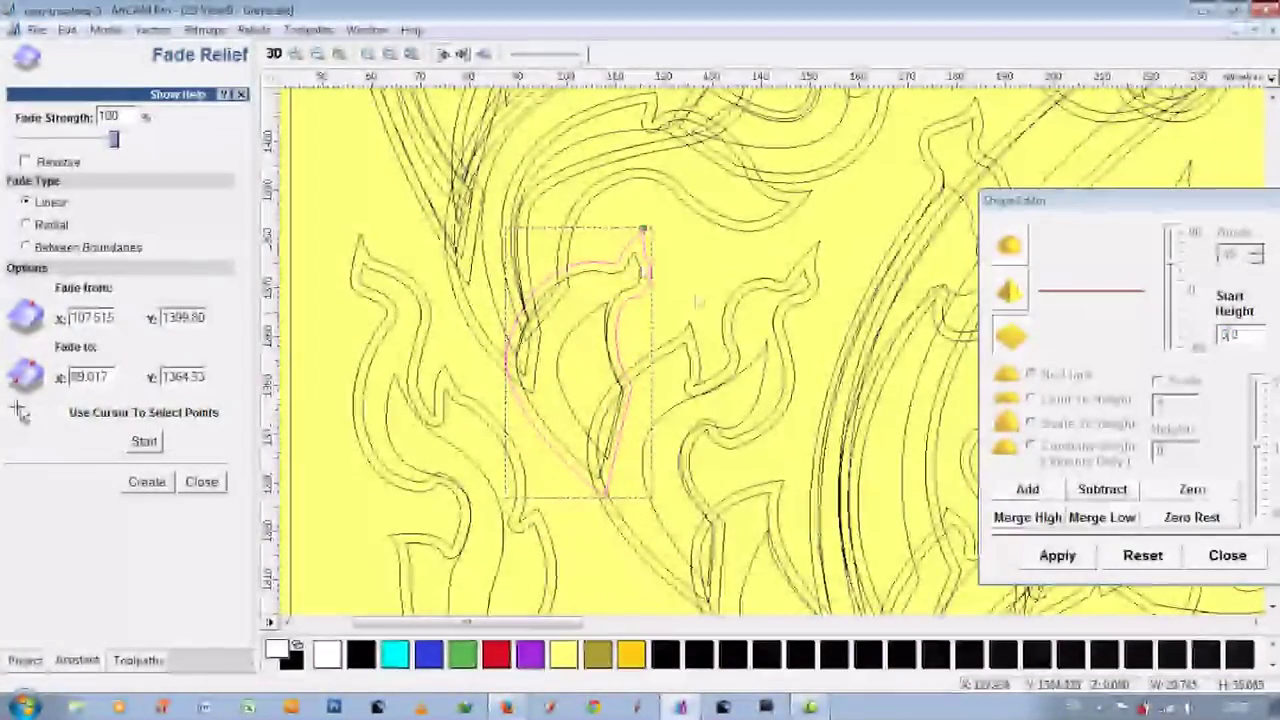
Select the next leaf, pick its fade start and end points, and create the tapered fade.
{"action": "left_click", "coordinate": [593, 320]}
{"action": "left_click", "coordinate": [593, 320]}
{"action": "left_click", "coordinate": [628, 362]}
{"action": "left_click", "coordinate": [144, 441]}
{"action": "left_click", "coordinate": [510, 328]}
{"action": "left_click", "coordinate": [604, 487]}
{"action": "left_click", "coordinate": [147, 482]}
{"action": "middle_click_drag", "start_coordinate": [1030, 545], "coordinate": [785, 445]}
{"action": "left_click", "coordinate": [274, 56]}
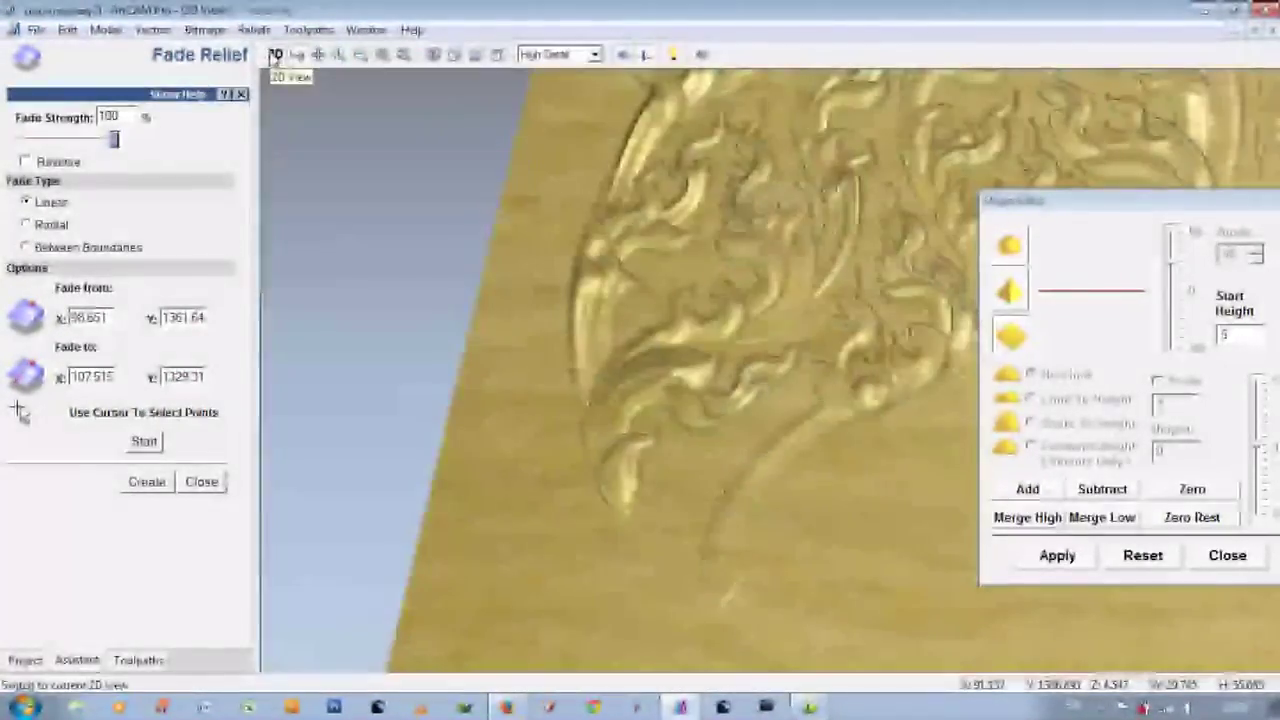
{"action": "left_click", "coordinate": [275, 56]}
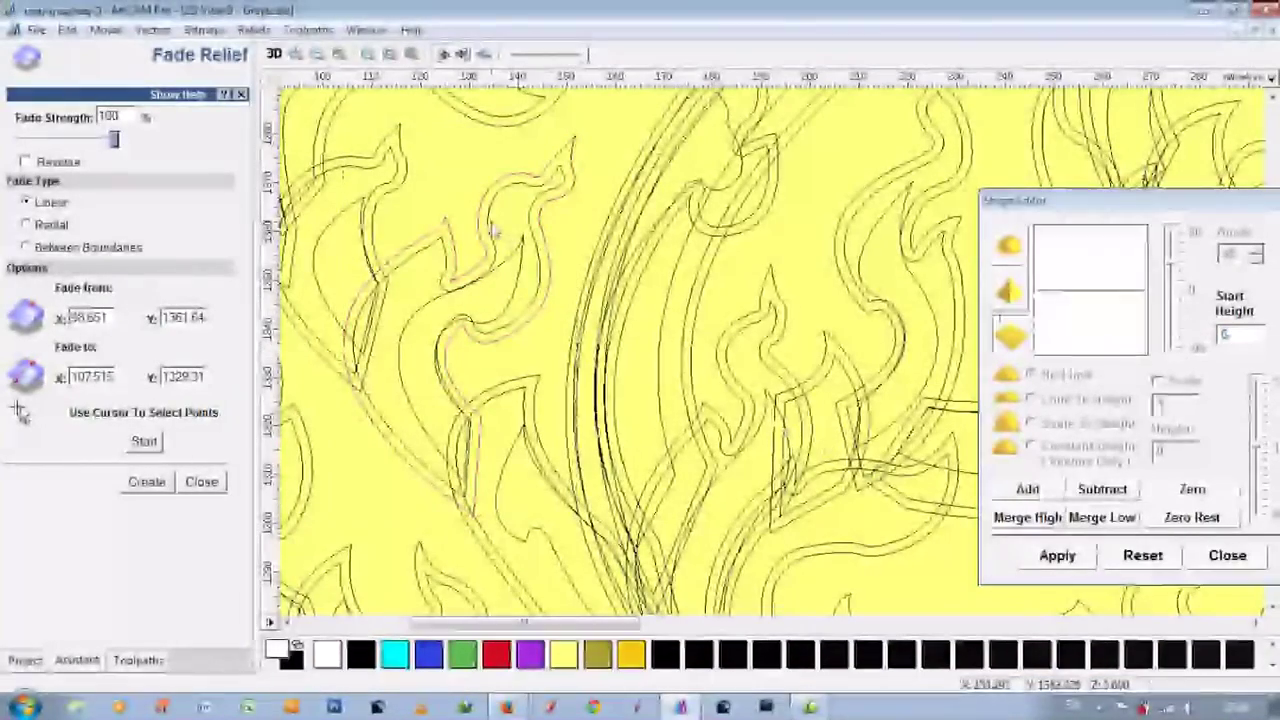
Fade the smaller inner flame from (171.601, 1366.16) down to (131.407, 1259.10) at its base.
{"action": "left_click", "coordinate": [144, 441]}
{"action": "scroll", "coordinate": [620, 350], "scroll_direction": "up", "scroll_amount": 2}
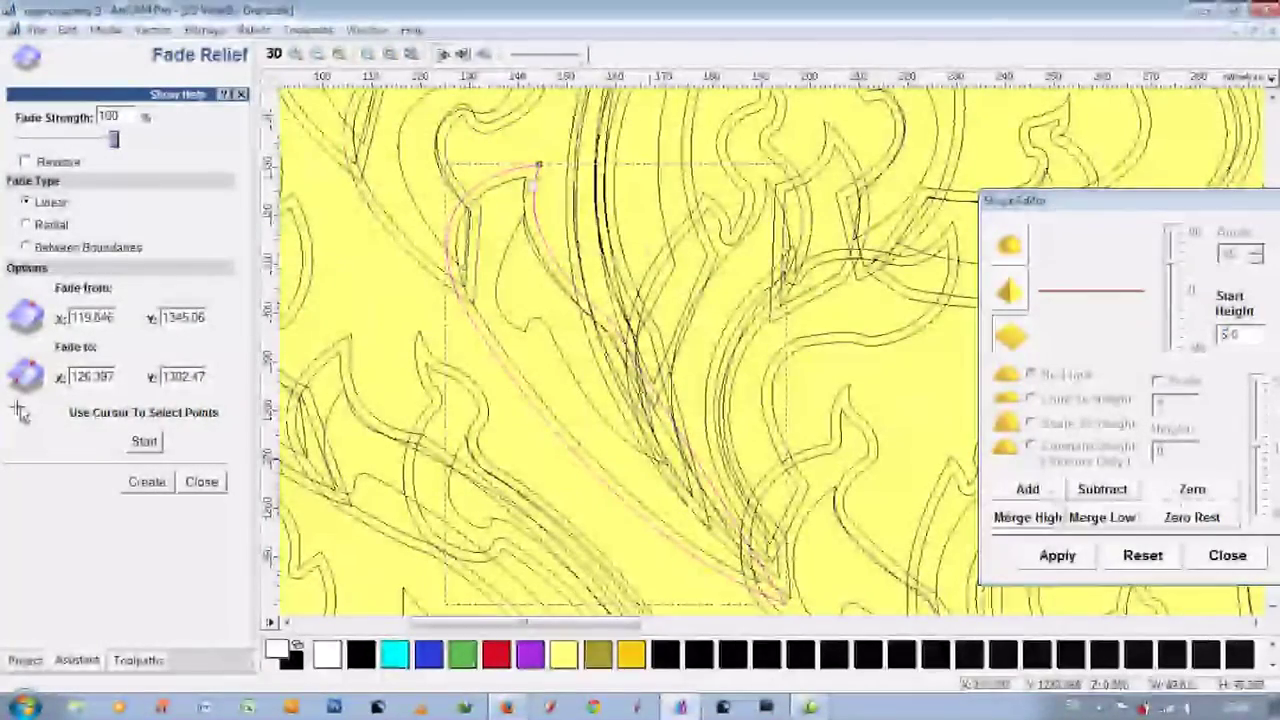
{"action": "left_click", "coordinate": [500, 280]}
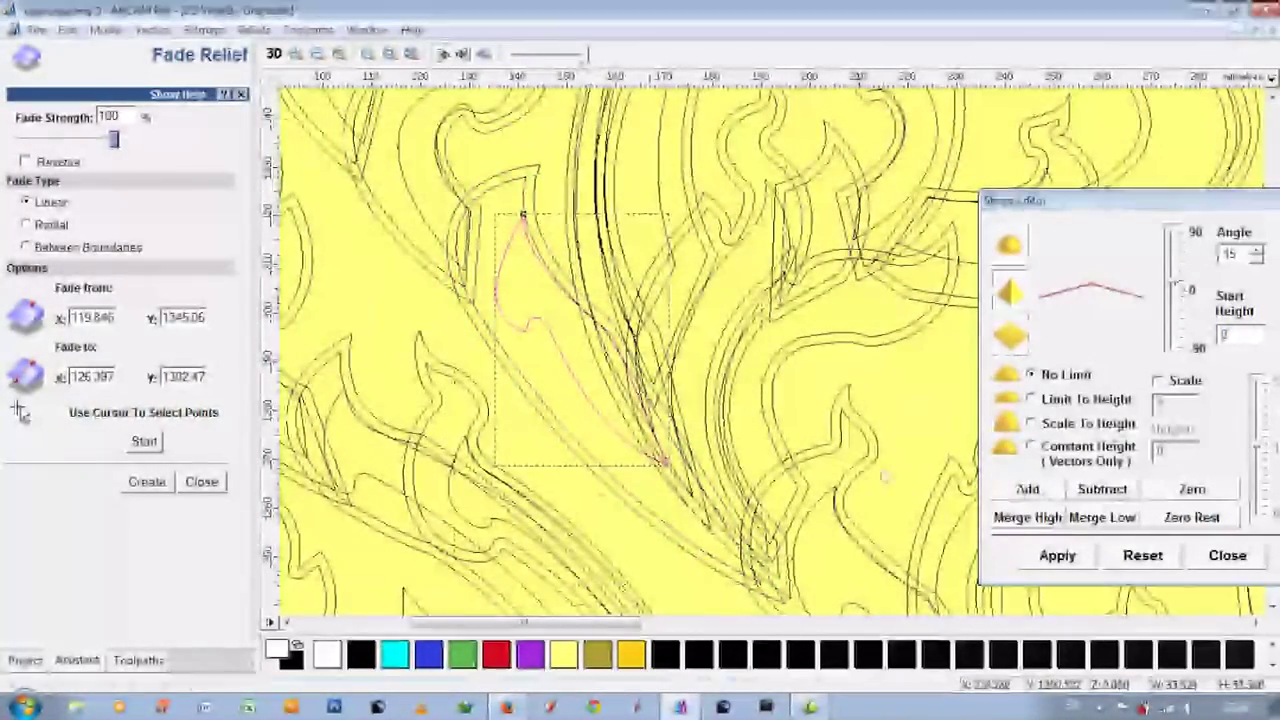
{"action": "left_click", "coordinate": [790, 606]}
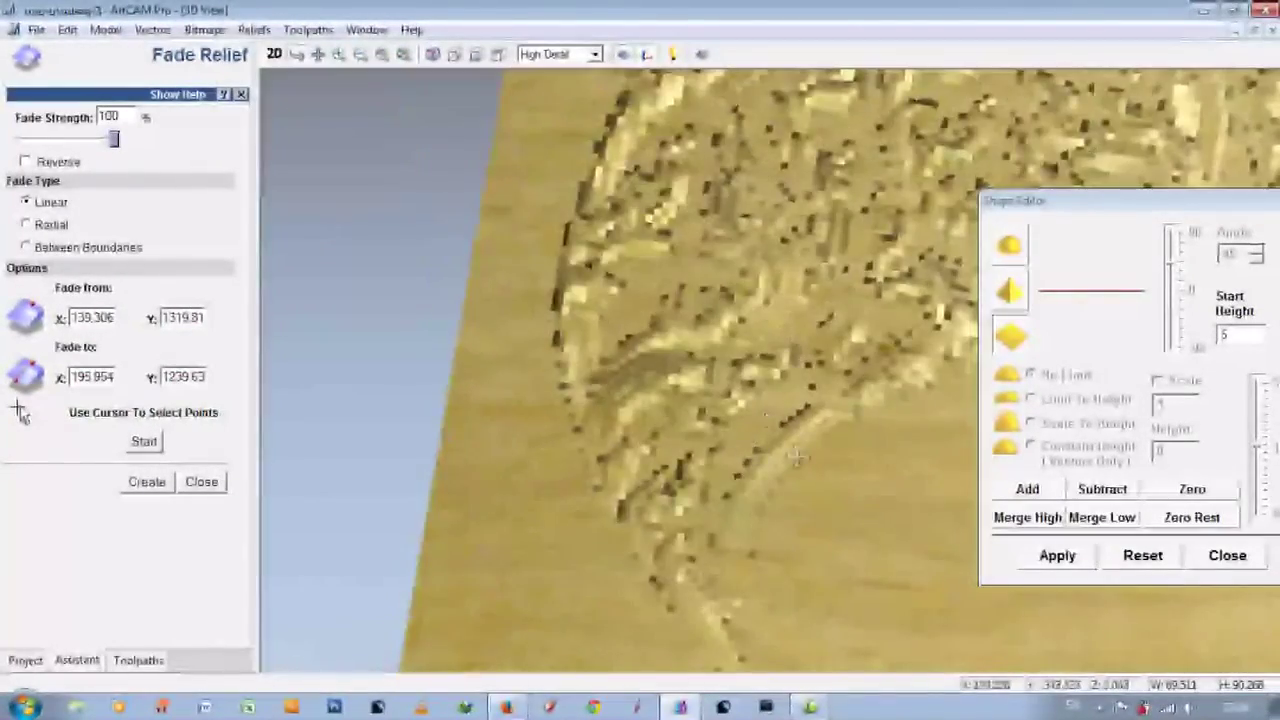
{"action": "left_click_drag", "start_coordinate": [797, 456], "coordinate": [840, 416]}
{"action": "left_click", "coordinate": [274, 54]}
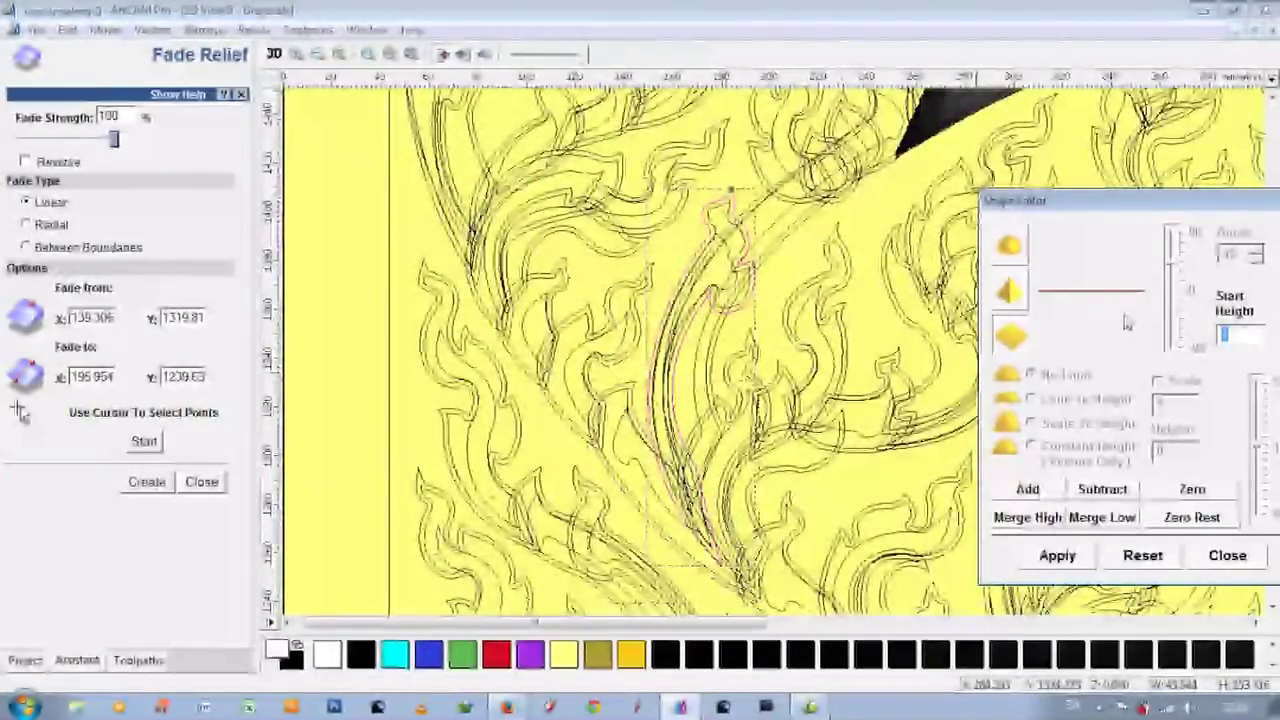
{"action": "type", "text": "6"}
{"action": "key", "text": "F3"}
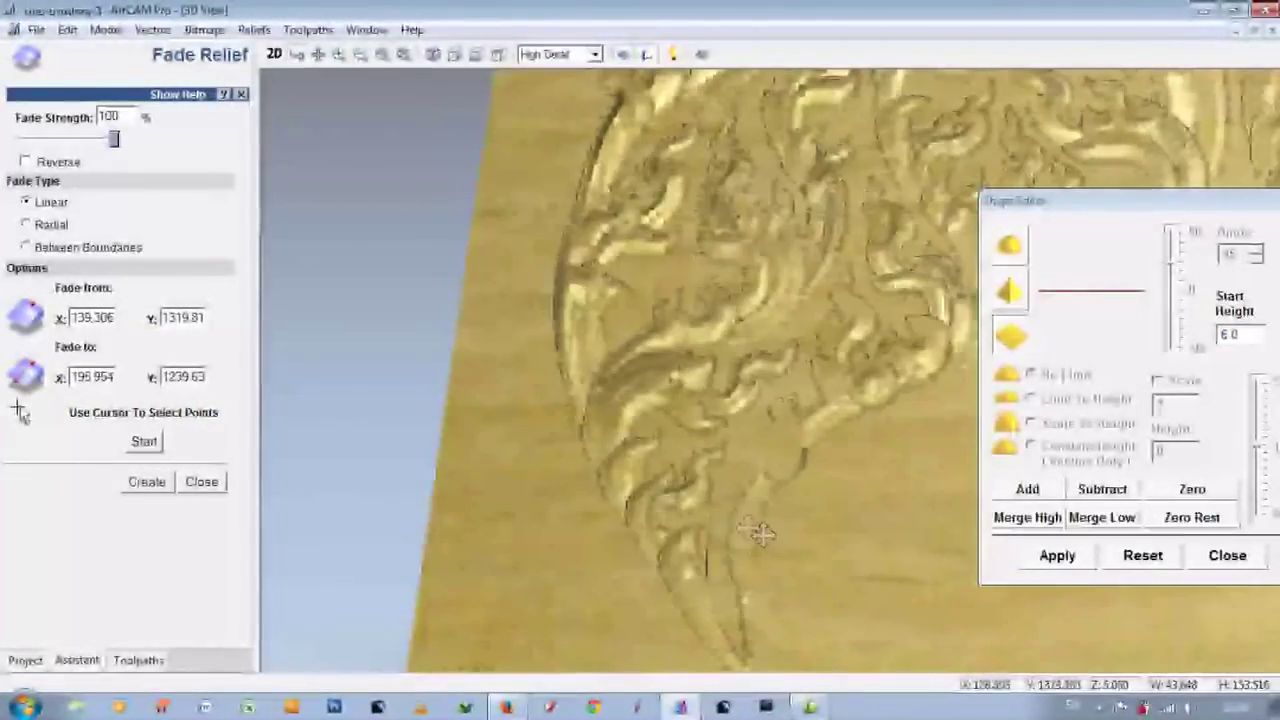
{"action": "left_click_drag", "start_coordinate": [760, 533], "coordinate": [853, 485]}
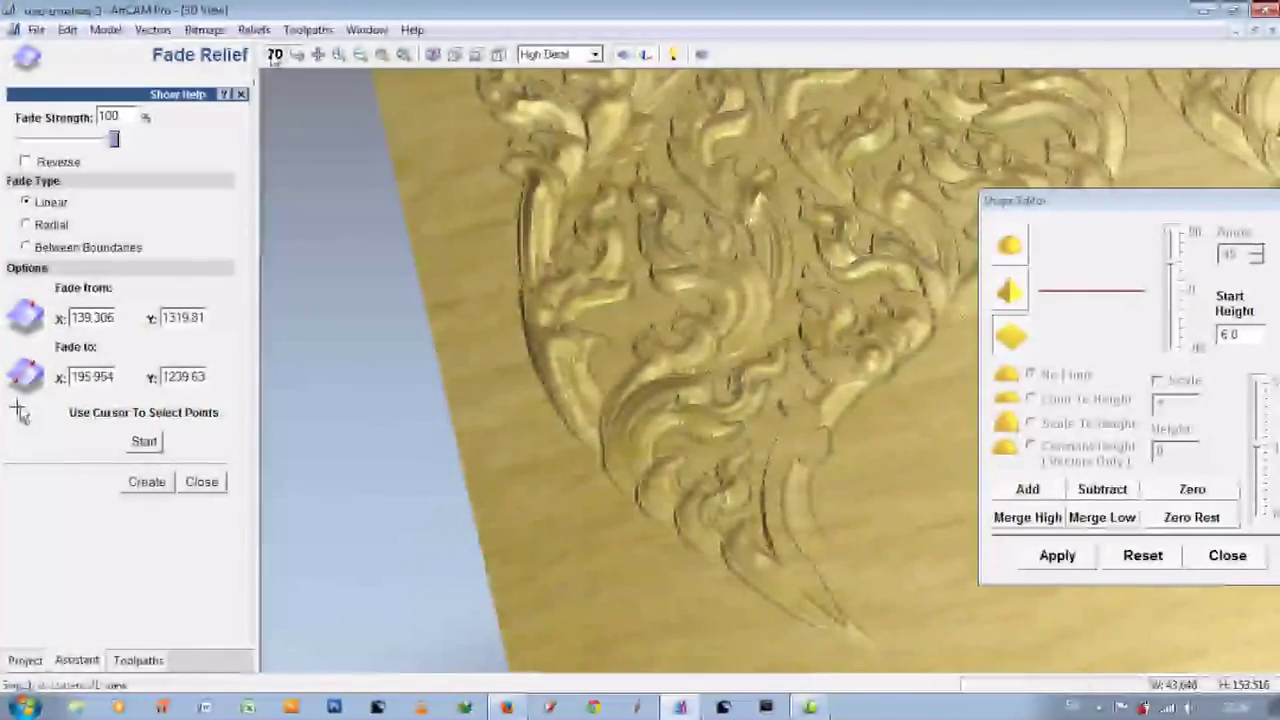
{"action": "key", "text": "F2"}
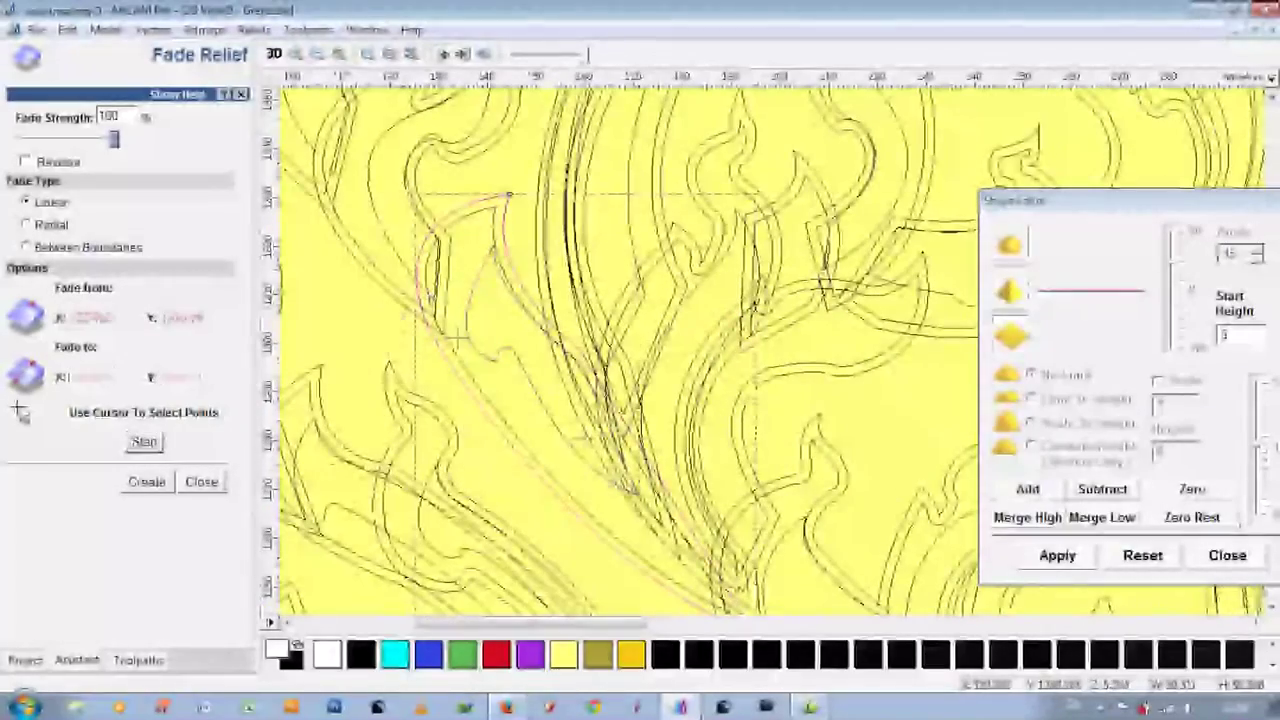
Inspect the carved relief in 3D, zooming into a close-up and back out to the strip.
{"action": "key", "text": "F3"}
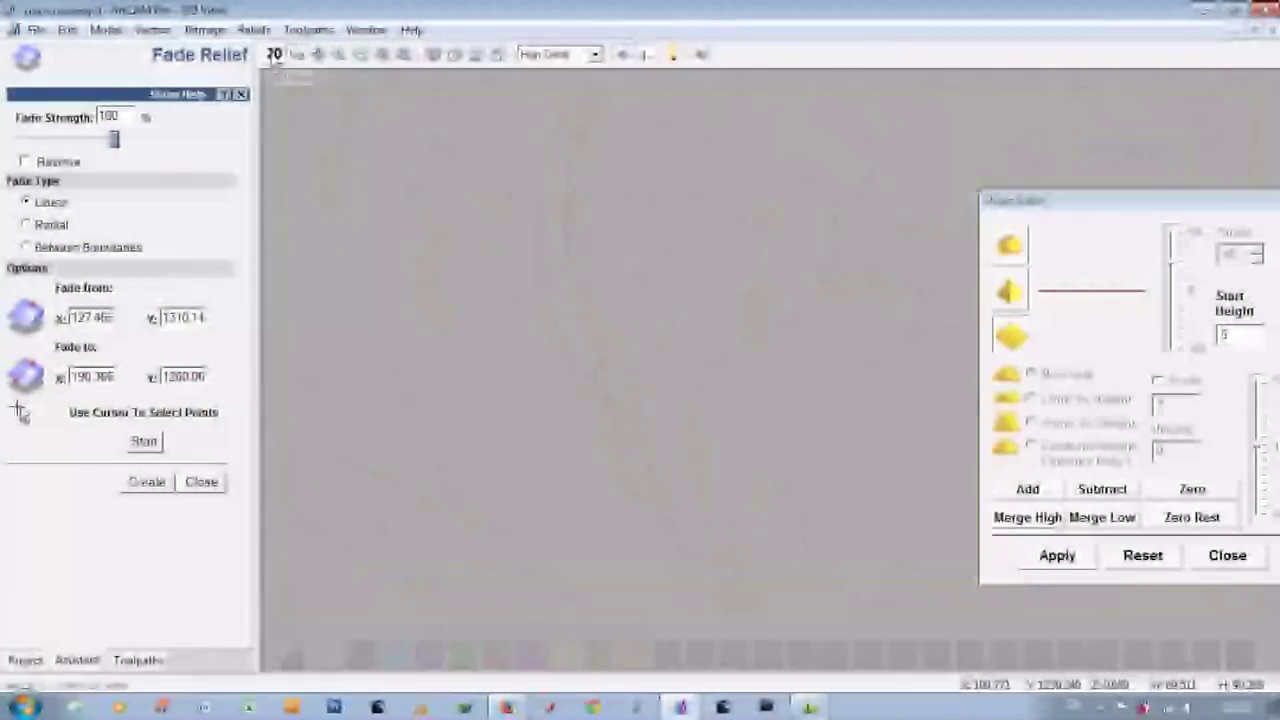
{"action": "scroll", "coordinate": [737, 410], "scroll_direction": "up", "scroll_amount": 5}
{"action": "scroll", "coordinate": [737, 410], "scroll_direction": "down", "scroll_amount": 3}
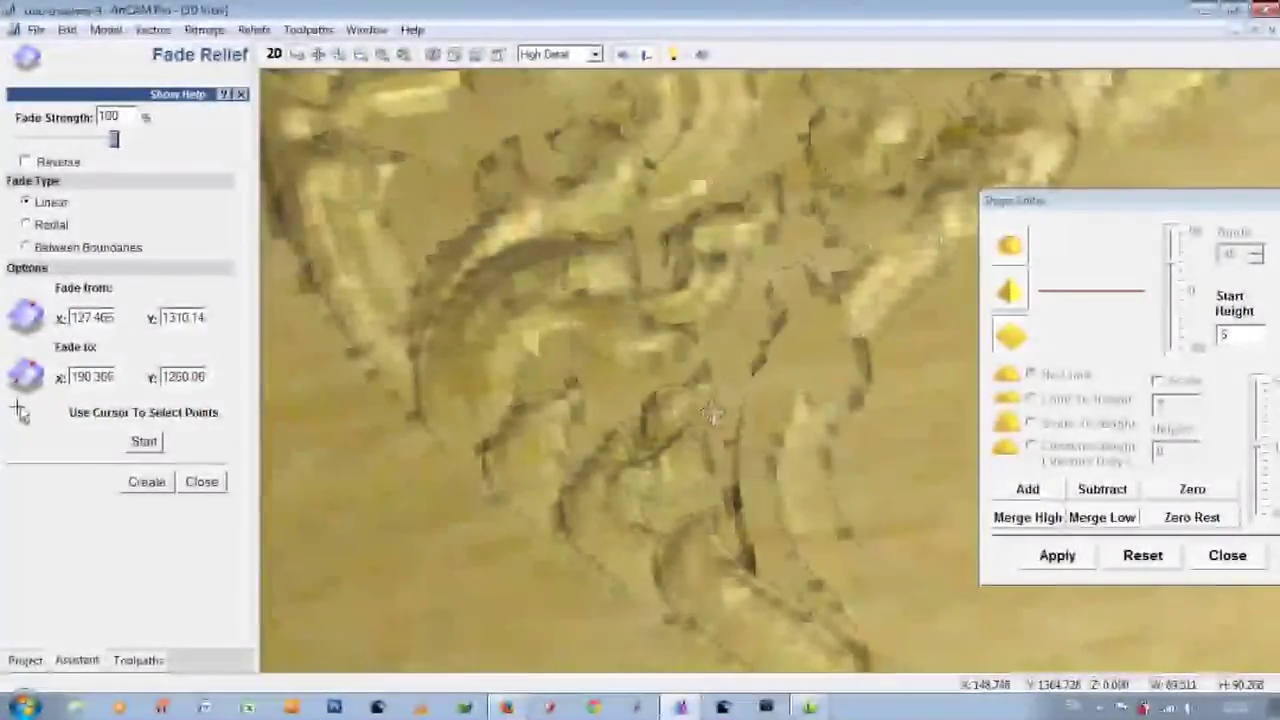
{"action": "scroll", "coordinate": [857, 381], "scroll_direction": "up", "scroll_amount": 2}
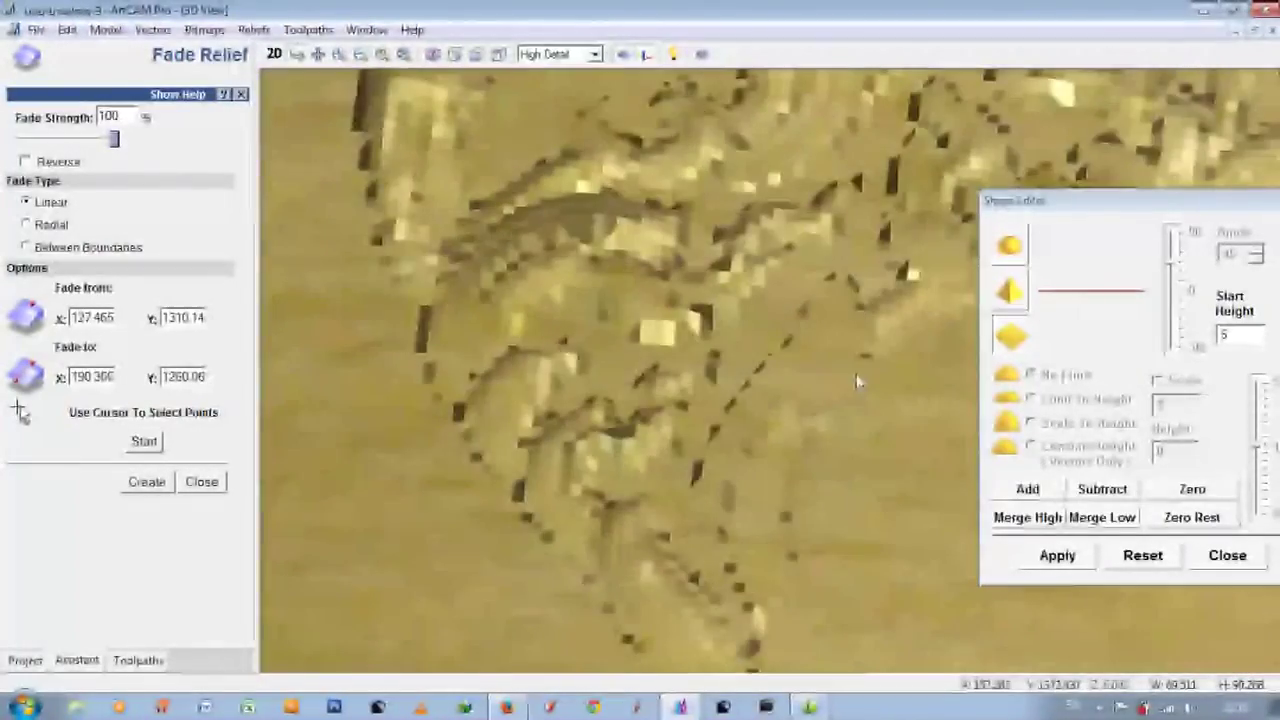
{"action": "key", "text": "F2"}
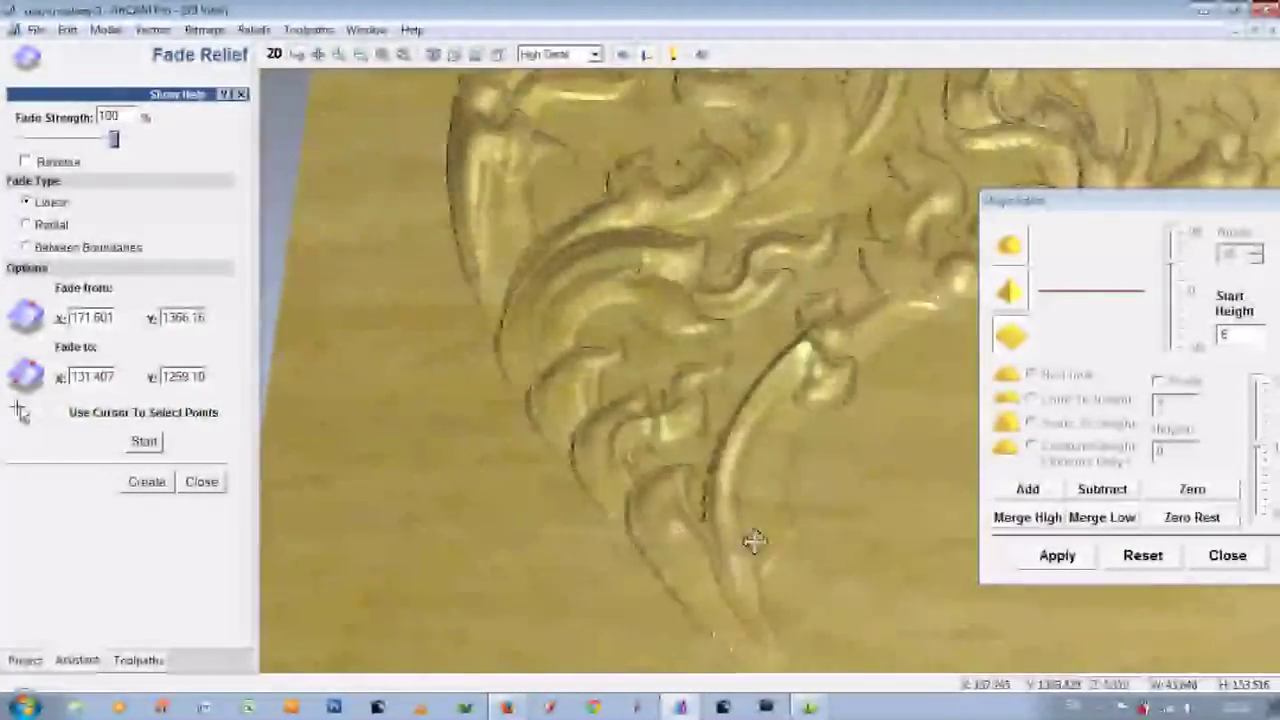
{"action": "mouse_move", "coordinate": [754, 540]}
{"action": "left_mouse_down"}
{"action": "mouse_move", "coordinate": [651, 386]}
{"action": "mouse_move", "coordinate": [834, 466]}
{"action": "mouse_move", "coordinate": [843, 302]}
{"action": "left_mouse_up"}
{"action": "scroll", "coordinate": [760, 440], "scroll_direction": "up", "scroll_amount": 5}
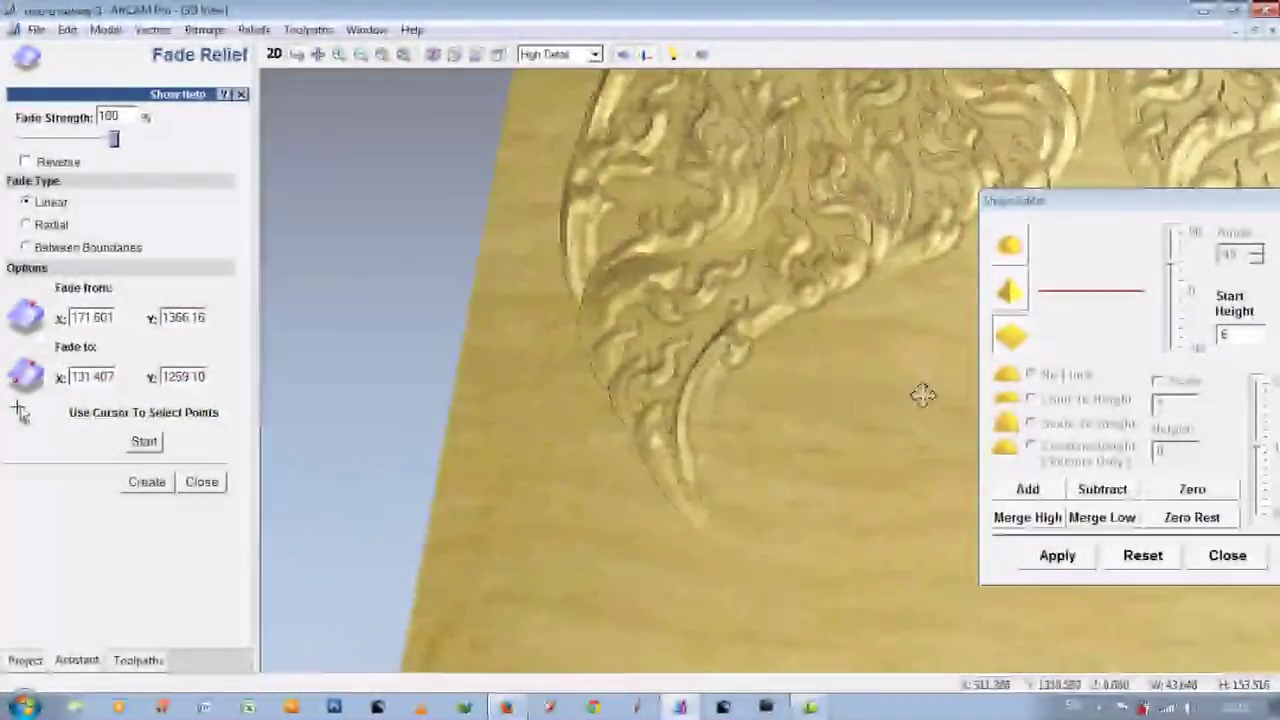
{"action": "left_click_drag", "start_coordinate": [922, 395], "coordinate": [768, 217]}
{"action": "key", "text": "F2"}
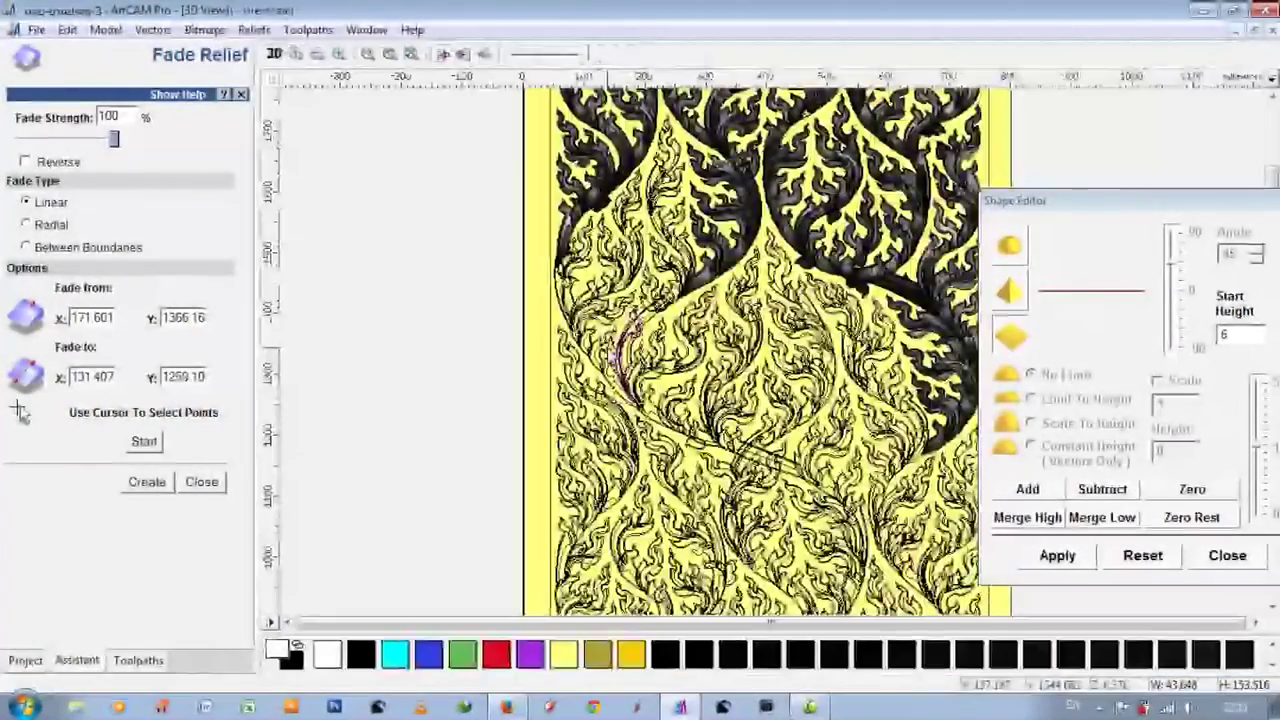
Close the fade tool, select the adjacent flame outline, and preview it in 3D.
{"action": "left_click", "coordinate": [201, 481]}
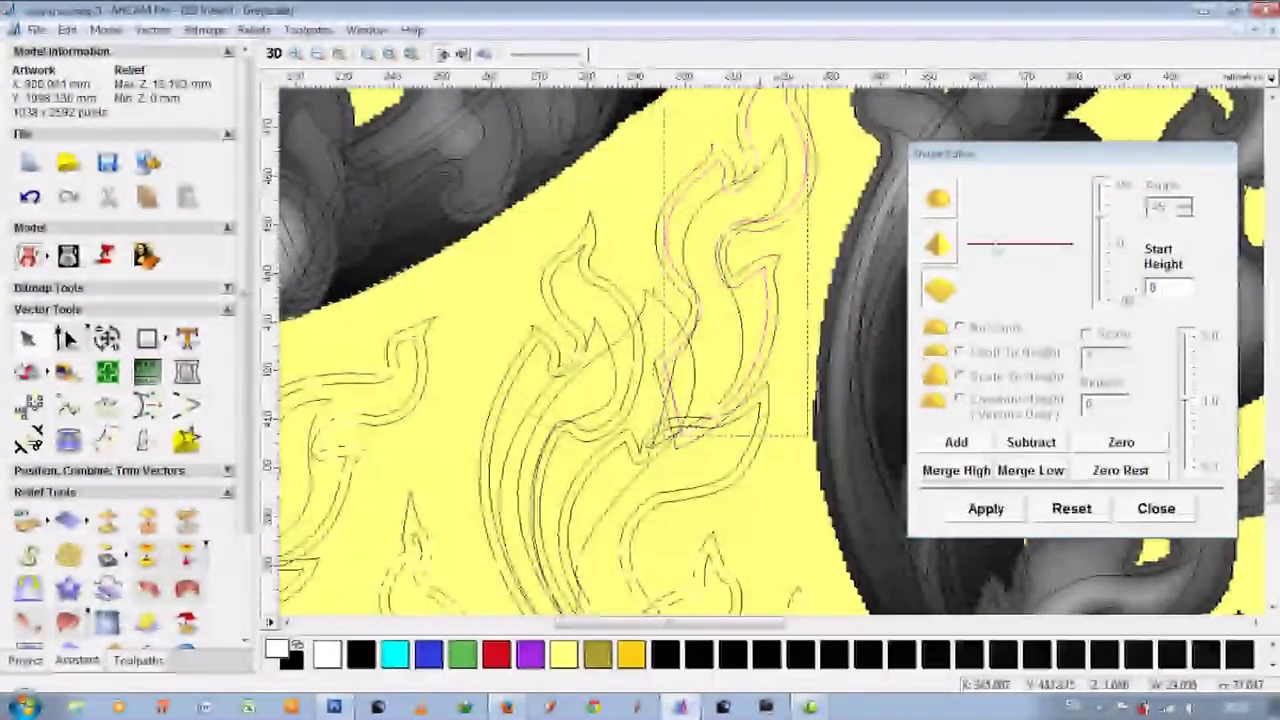
{"action": "left_click", "coordinate": [781, 324]}
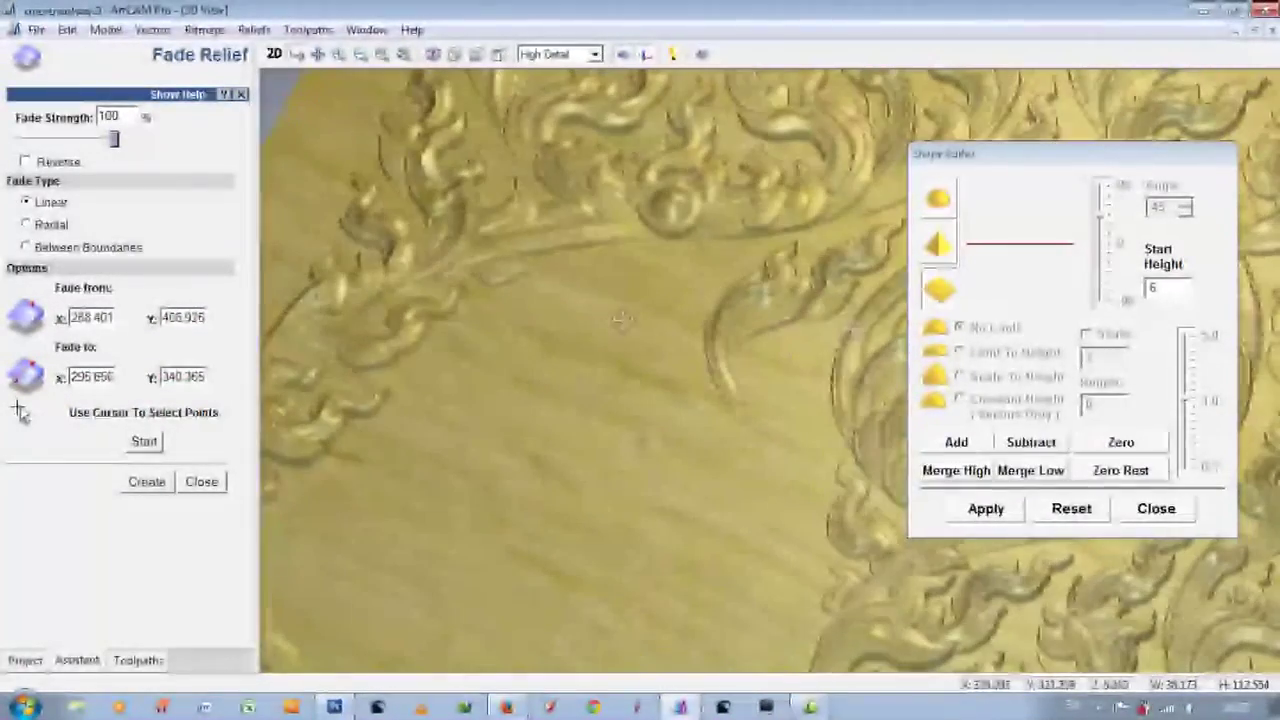
{"action": "key", "text": "F2"}
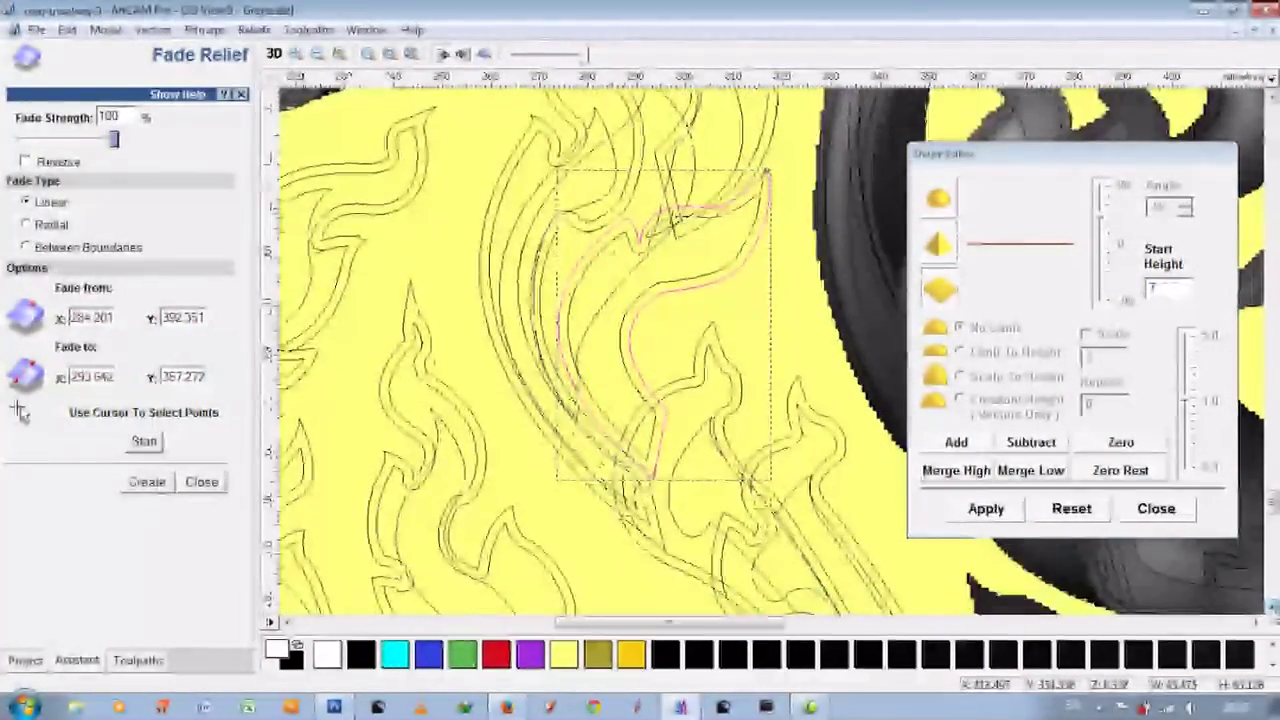
{"action": "key", "text": "F3"}
{"action": "key", "text": "F2"}
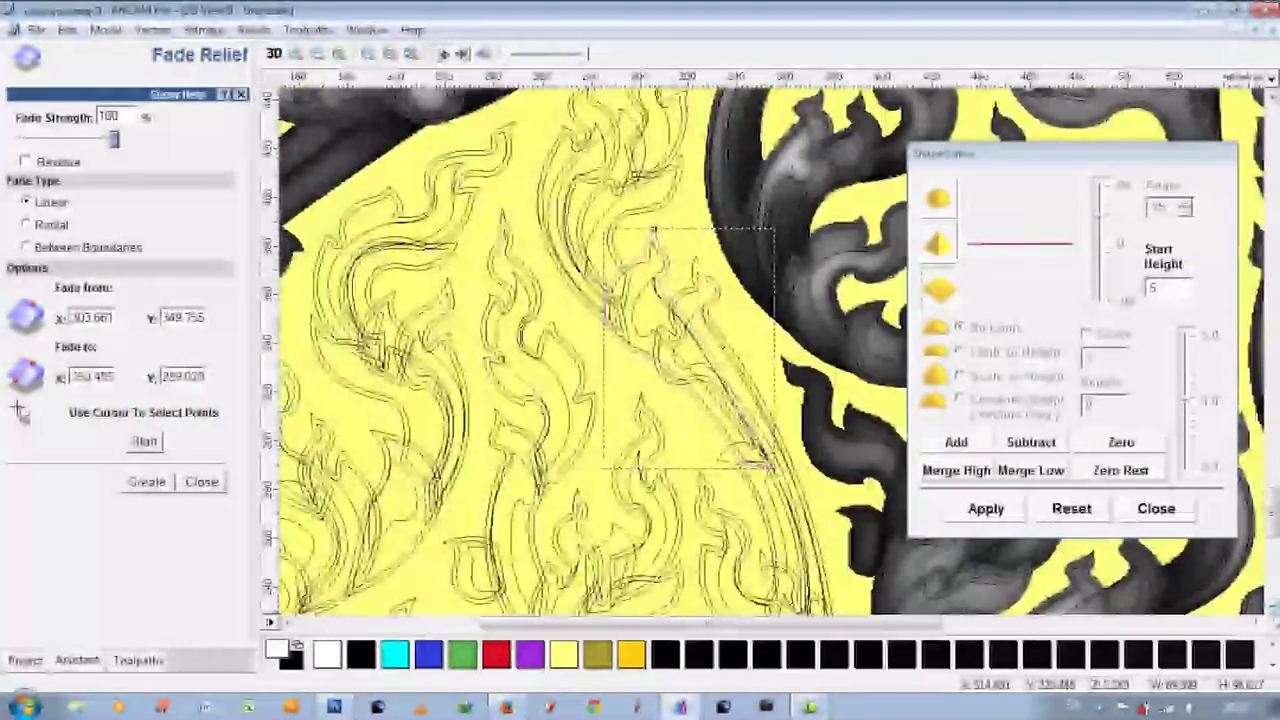
Set the Shape Editor start height to 4.0 and preview the raised relief.
{"action": "left_click", "coordinate": [273, 54]}
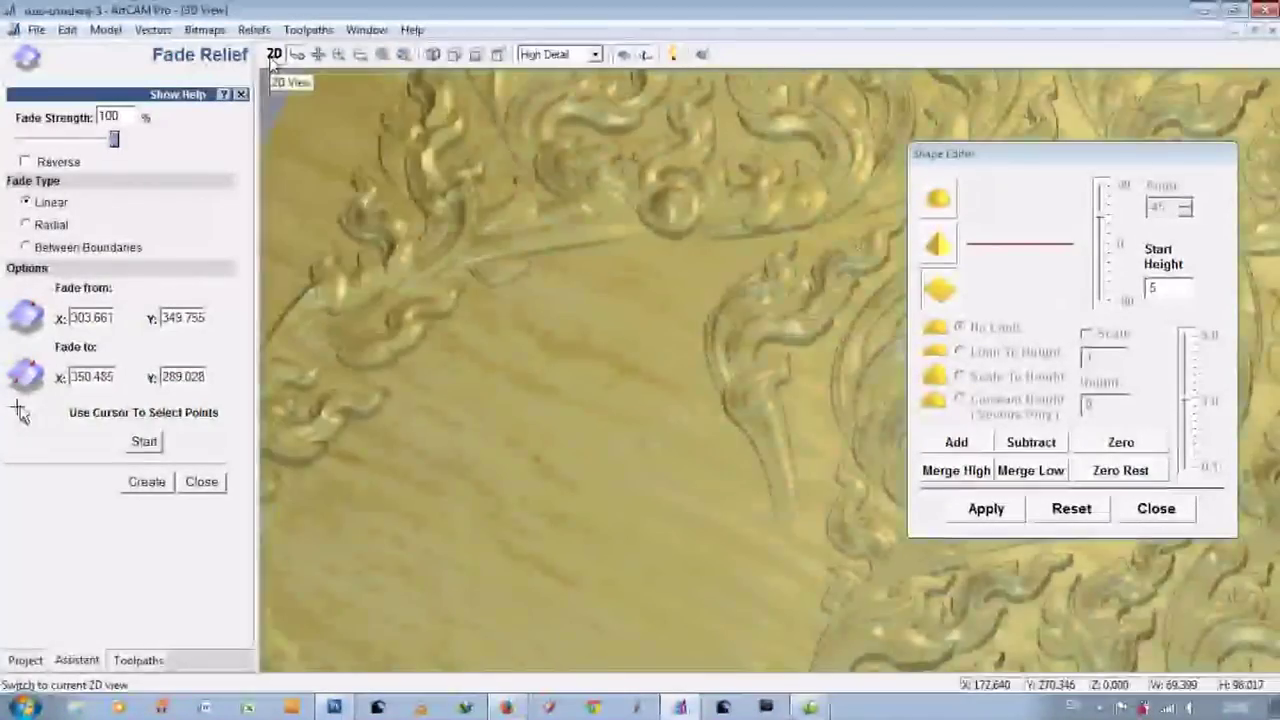
{"action": "left_click", "coordinate": [273, 55]}
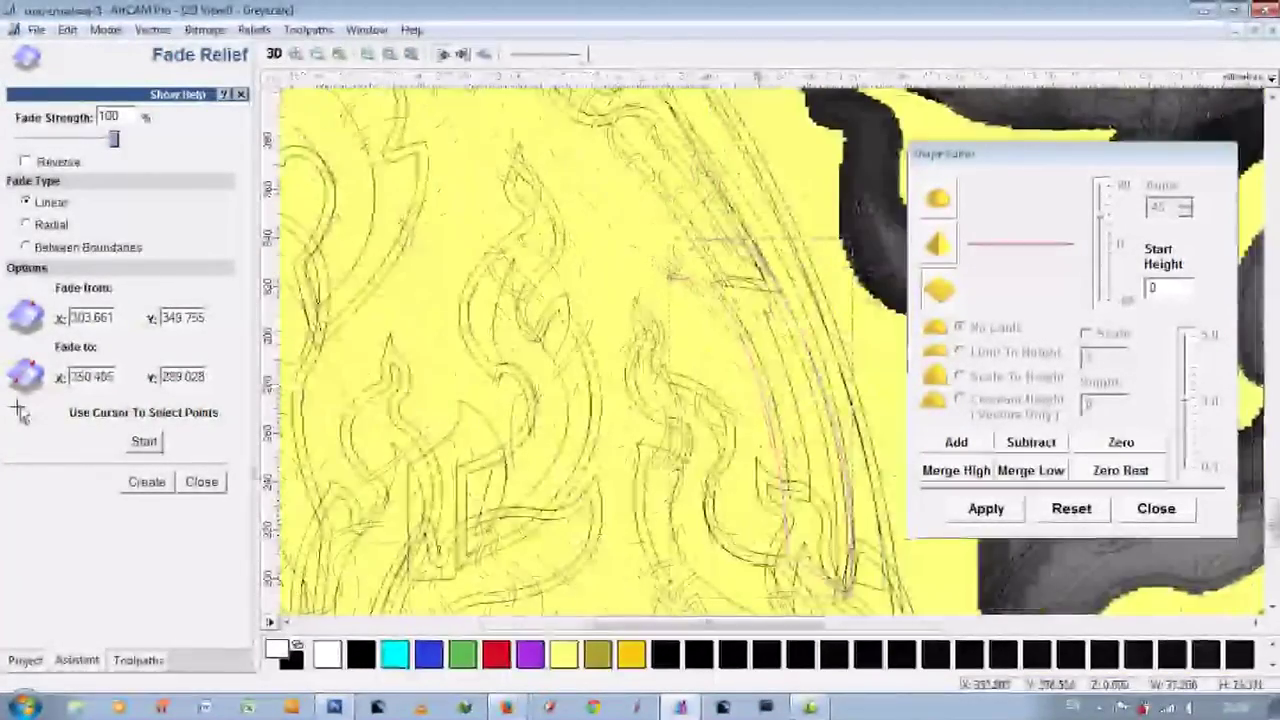
{"action": "left_click", "coordinate": [201, 481]}
{"action": "left_click", "coordinate": [107, 280]}
{"action": "left_click", "coordinate": [206, 583]}
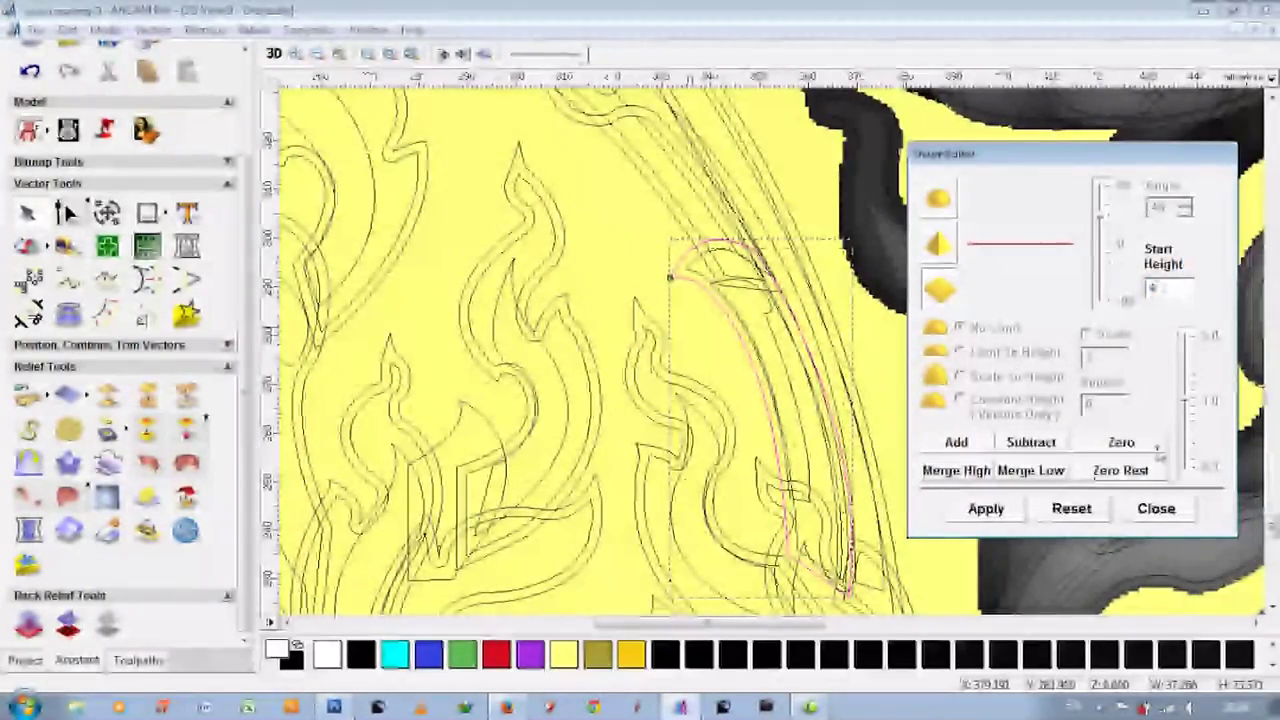
{"action": "type", "text": "4.0"}
{"action": "left_click", "coordinate": [273, 54]}
{"action": "left_click", "coordinate": [273, 54]}
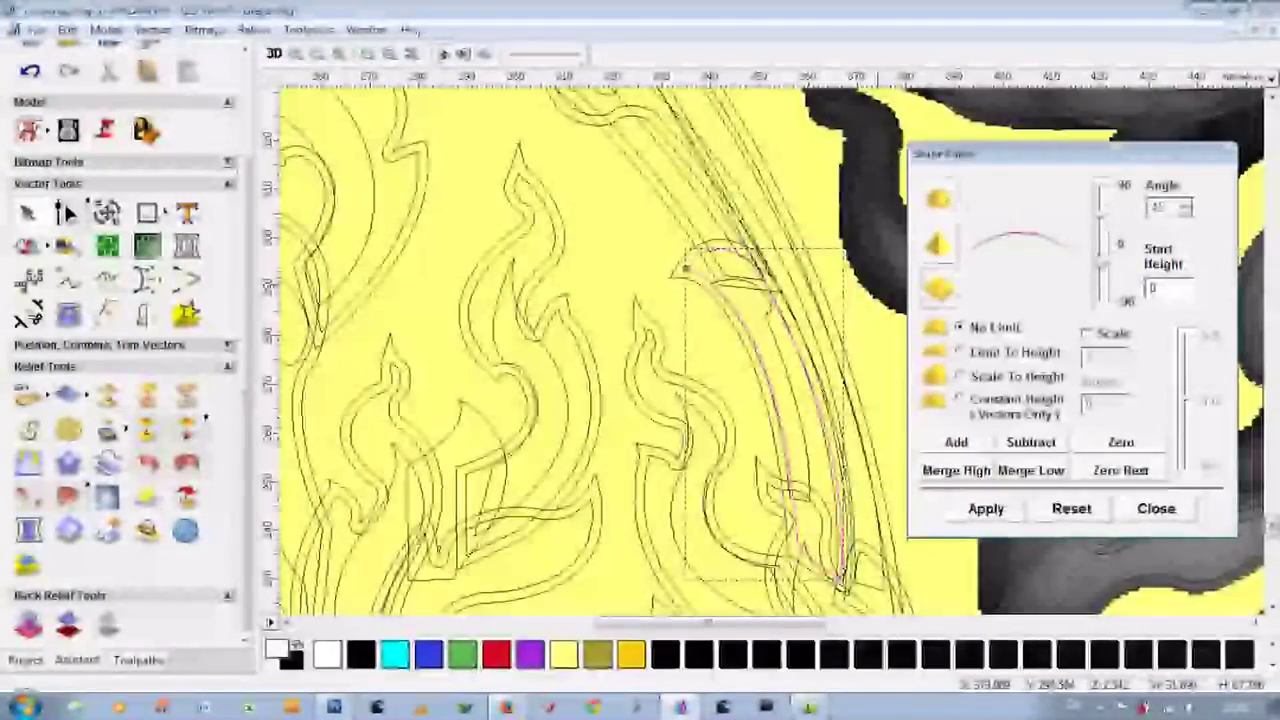
{"action": "type", "text": "15"}
Raise the shorter inner leaf and the long curved stem, then check them in 3D.
{"action": "left_click", "coordinate": [710, 282]}
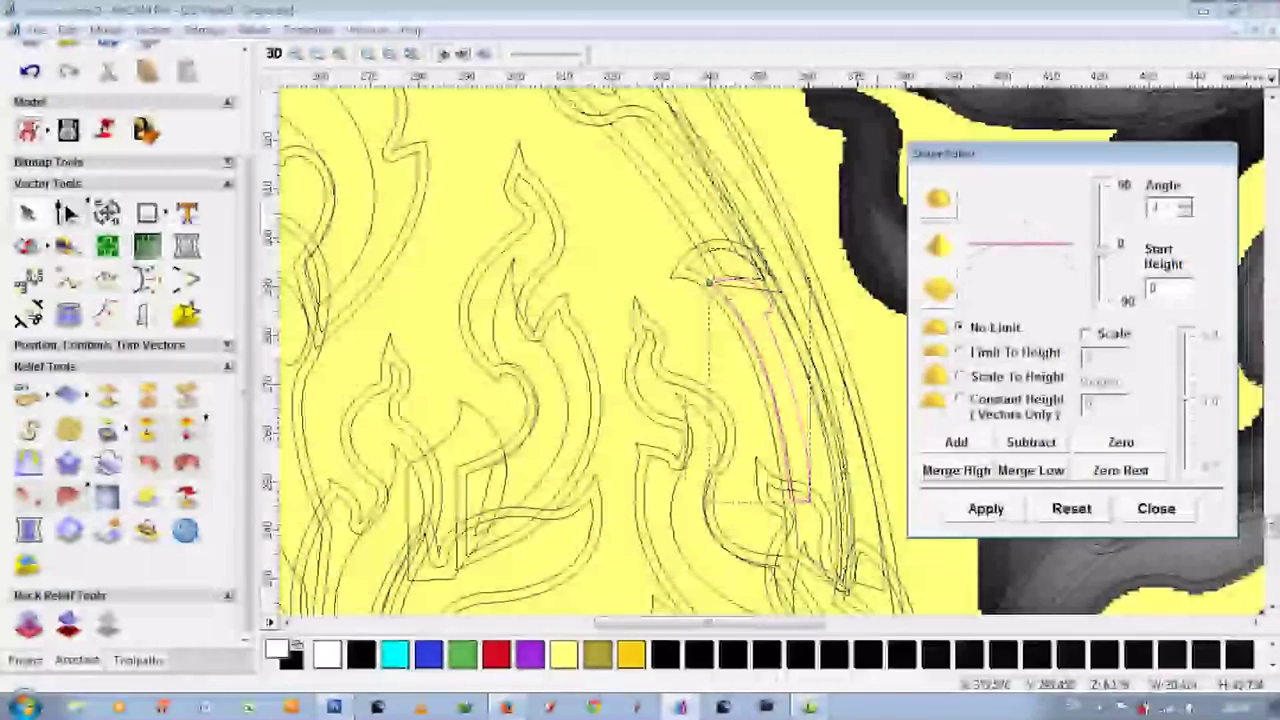
{"action": "left_click", "coordinate": [752, 298]}
{"action": "left_click", "coordinate": [108, 497]}
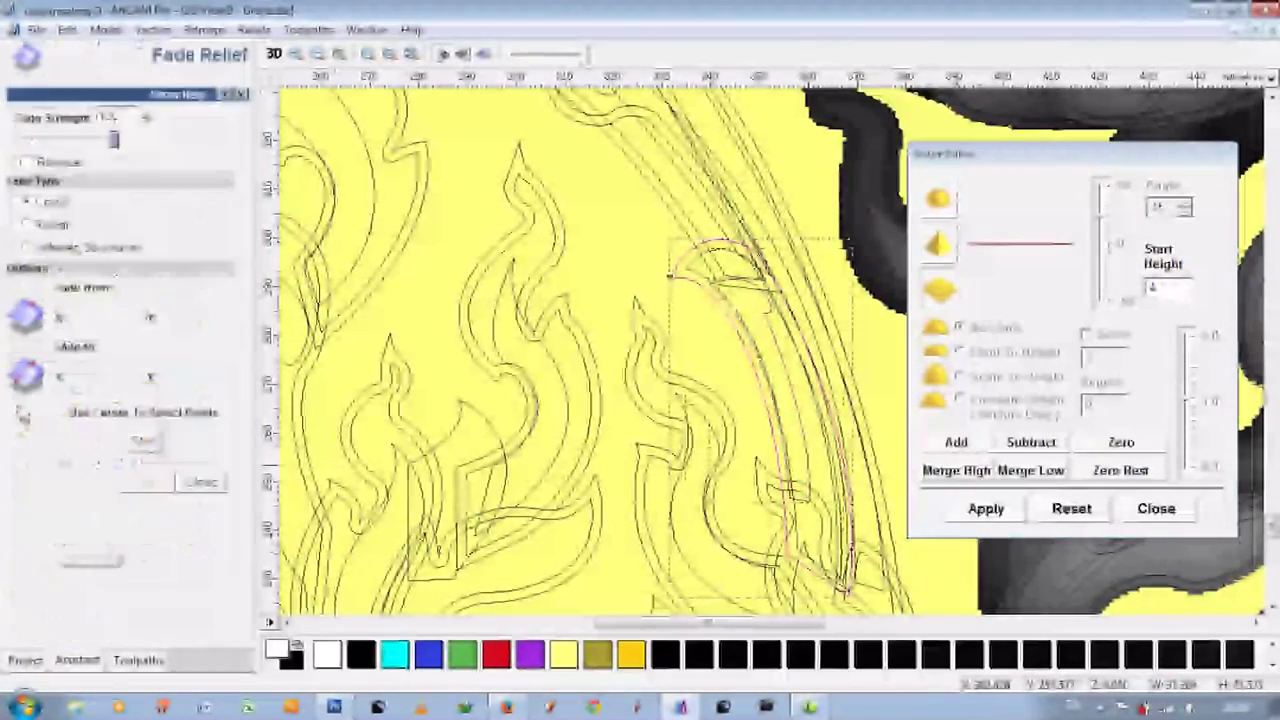
{"action": "scroll", "coordinate": [797, 213], "scroll_direction": "down", "scroll_amount": 2}
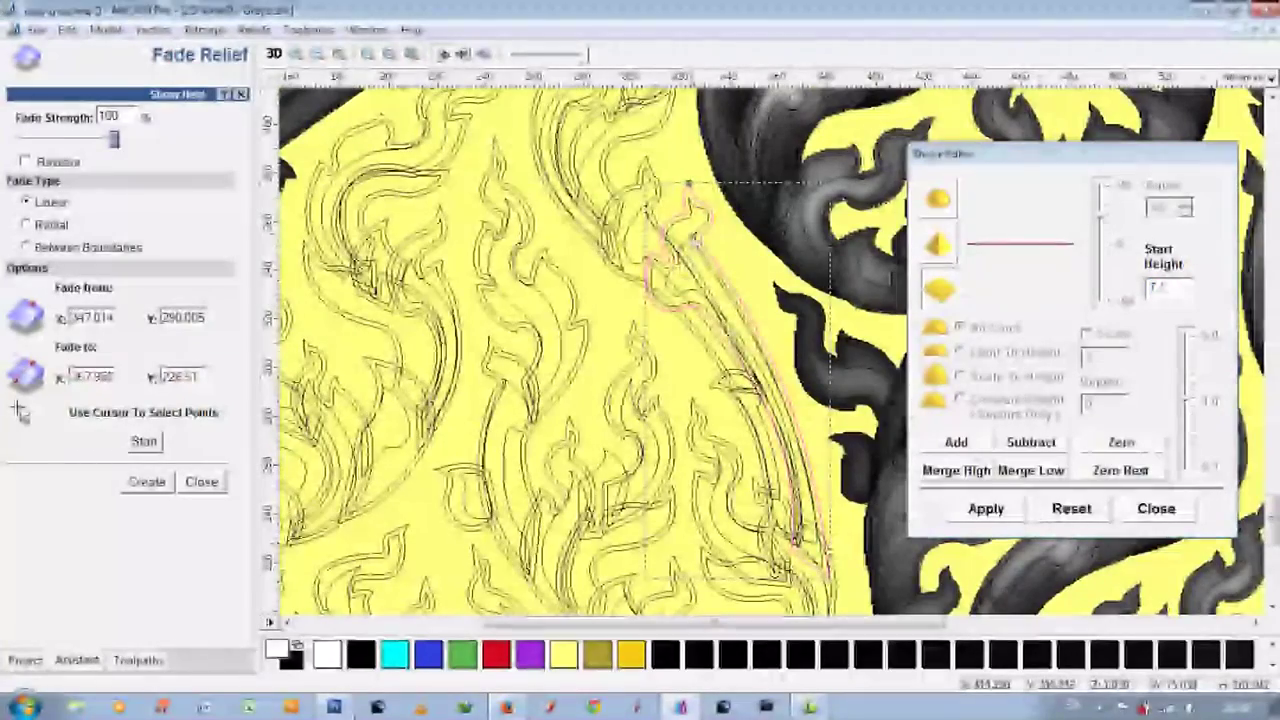
{"action": "scroll", "coordinate": [688, 183], "scroll_direction": "up", "scroll_amount": 3}
{"action": "scroll", "coordinate": [803, 343], "scroll_direction": "down", "scroll_amount": 2}
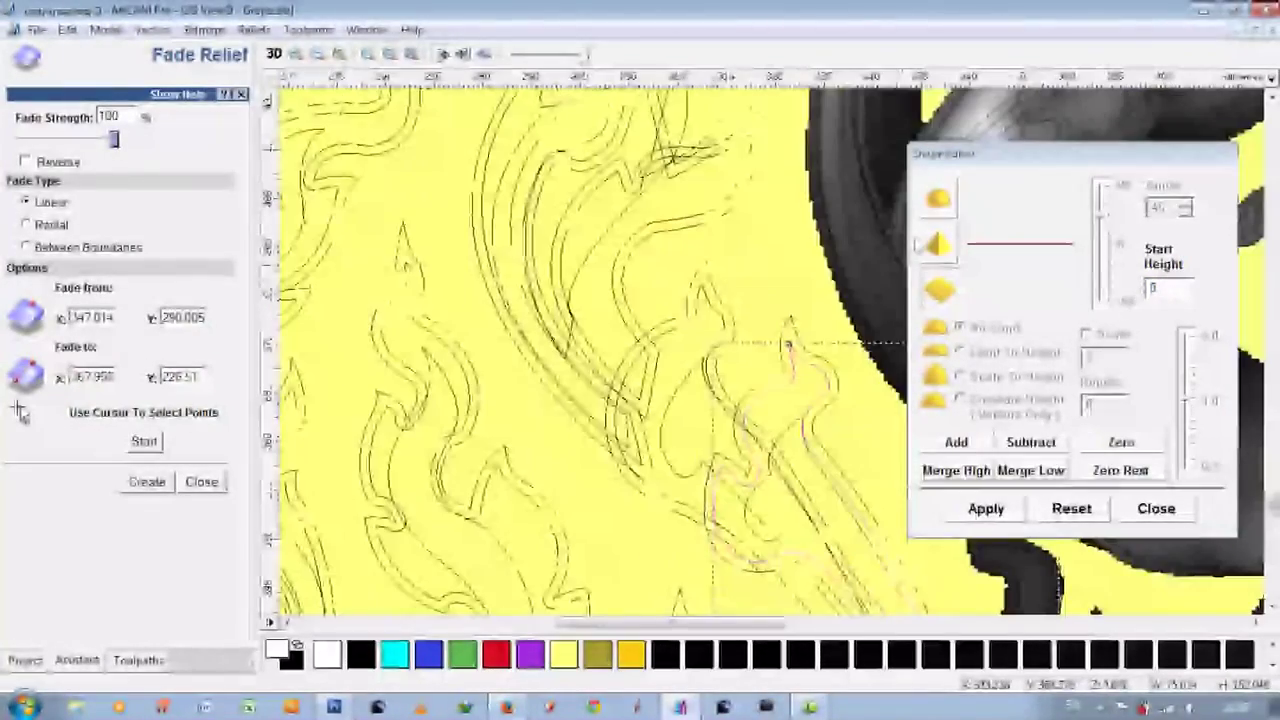
{"action": "scroll", "coordinate": [791, 318], "scroll_direction": "down", "scroll_amount": 1}
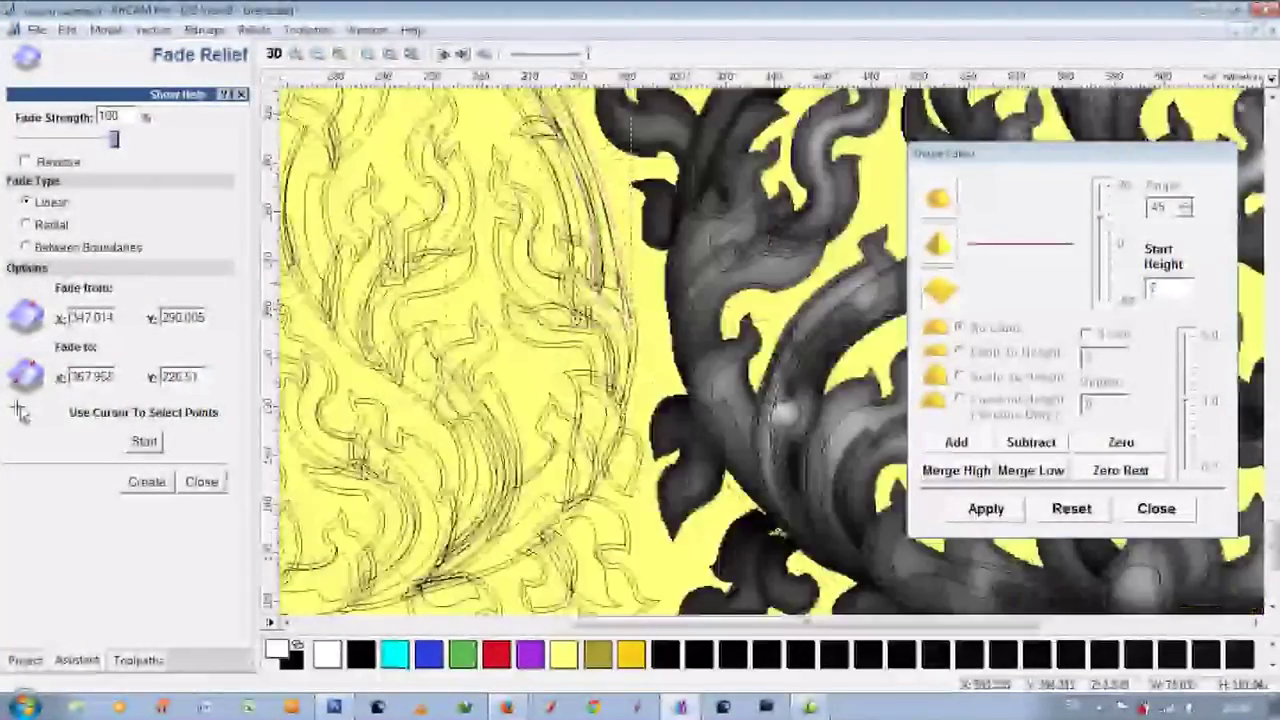
{"action": "scroll", "coordinate": [600, 250], "scroll_direction": "up", "scroll_amount": 1}
{"action": "scroll", "coordinate": [490, 113], "scroll_direction": "up", "scroll_amount": 1}
{"action": "key", "text": "F3"}
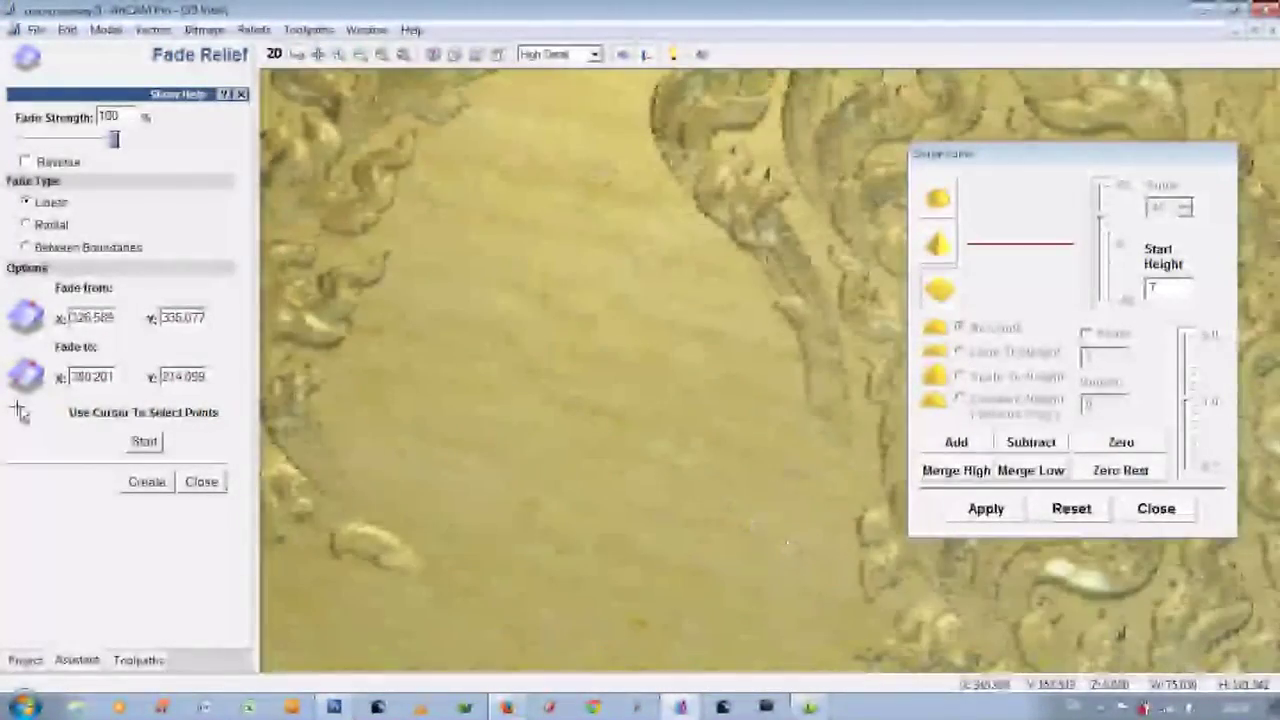
{"action": "key", "text": "F2"}
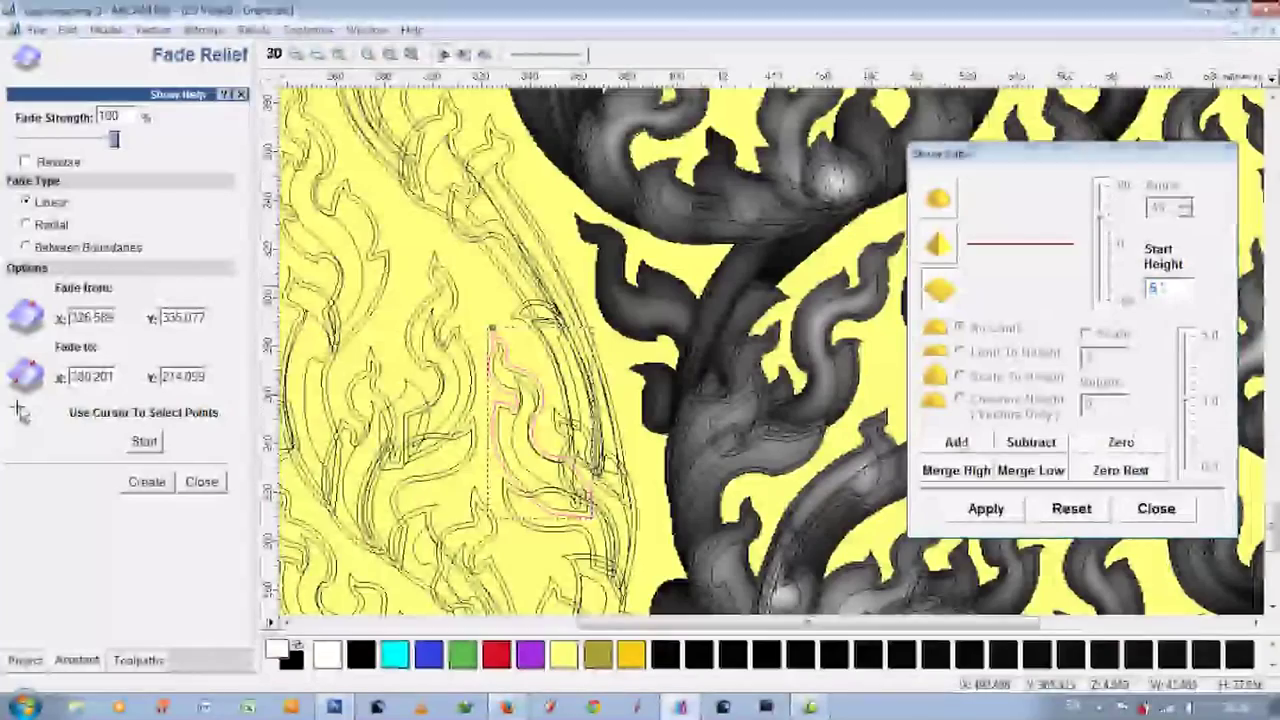
Pick fade points along the larger leaf and create its fade in the relief.
{"action": "scroll", "coordinate": [290, 510], "scroll_direction": "up", "scroll_amount": 1}
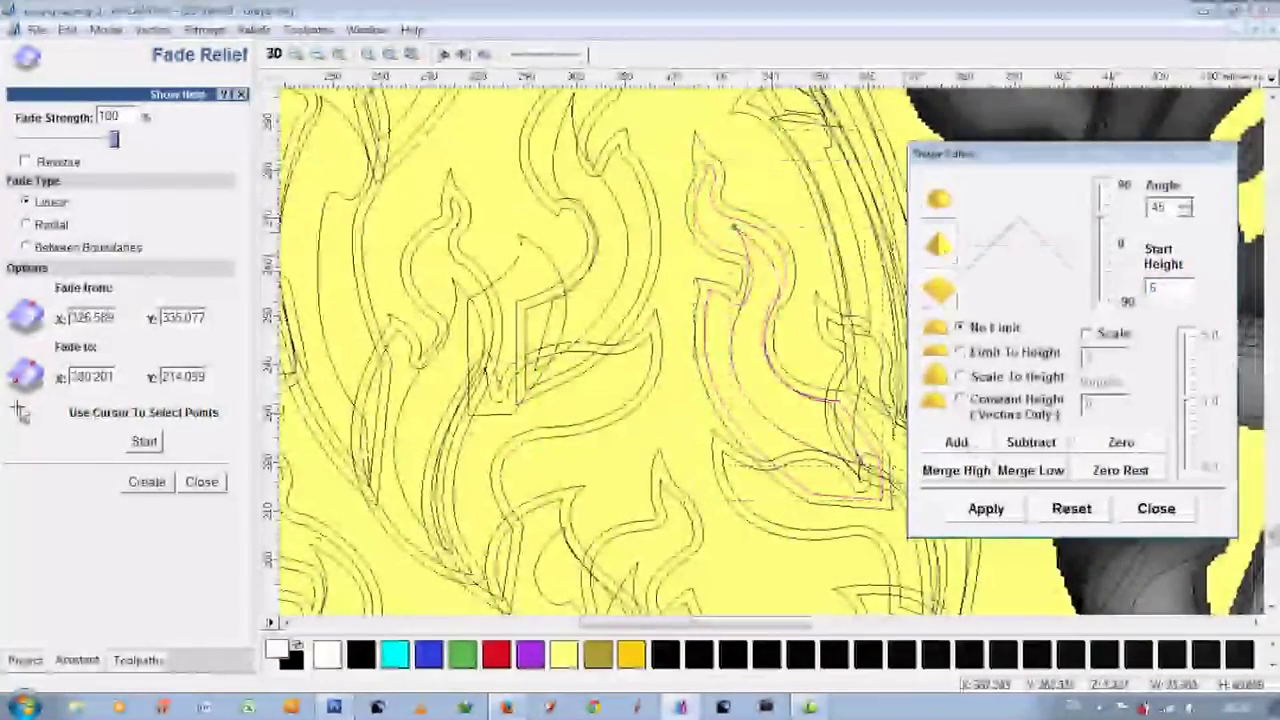
{"action": "left_click", "coordinate": [144, 441]}
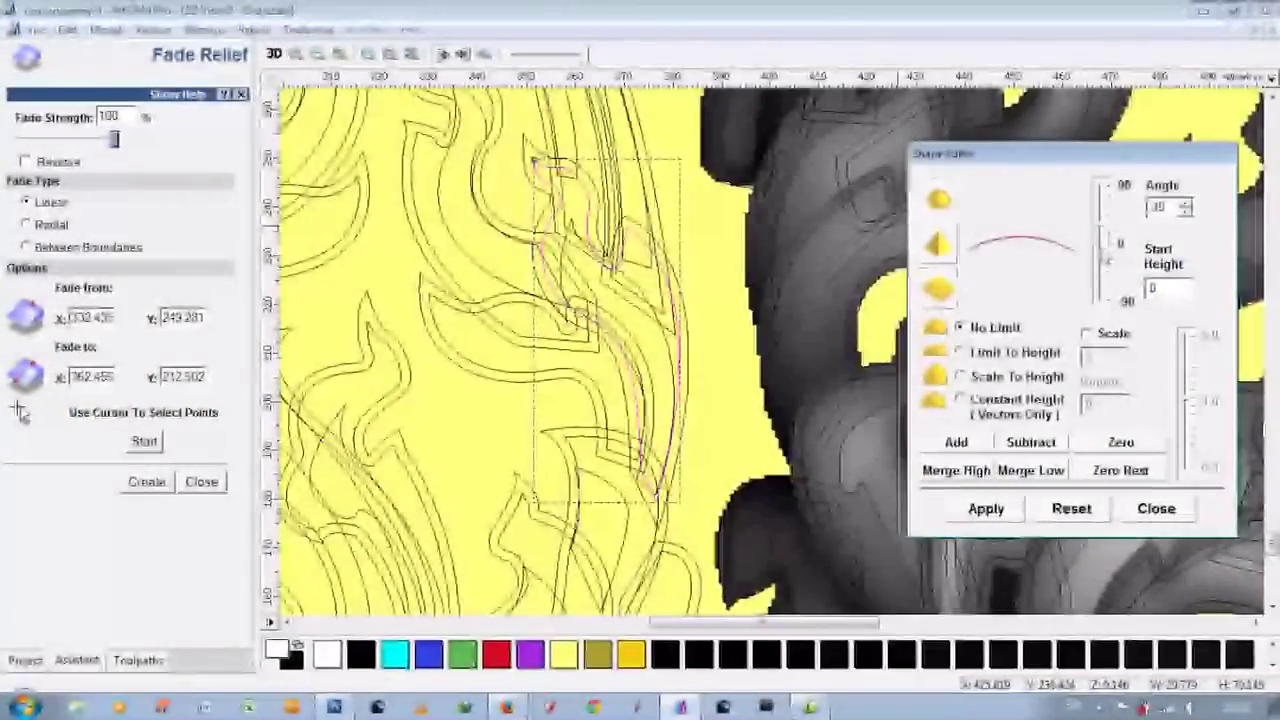
{"action": "left_click", "coordinate": [648, 295]}
{"action": "left_click", "coordinate": [1106, 255]}
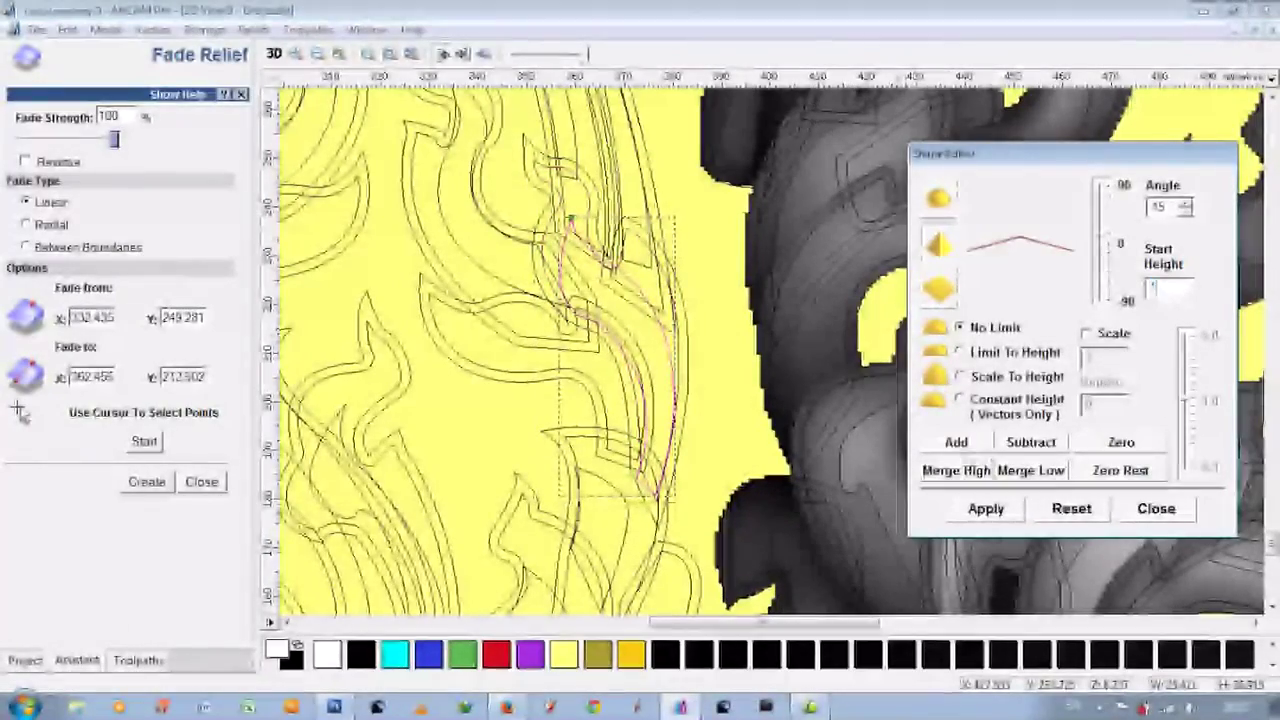
{"action": "left_click", "coordinate": [687, 310]}
{"action": "left_click_drag", "start_coordinate": [620, 293], "coordinate": [654, 529]}
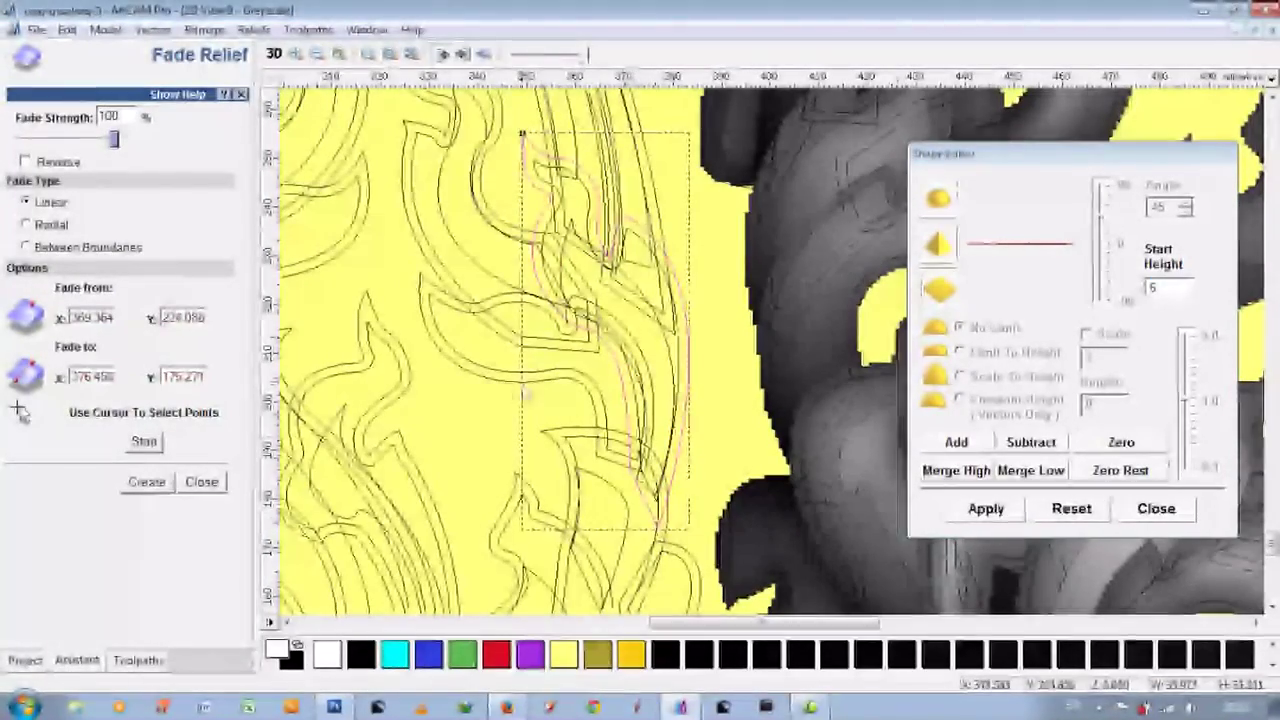
{"action": "left_click", "coordinate": [577, 318]}
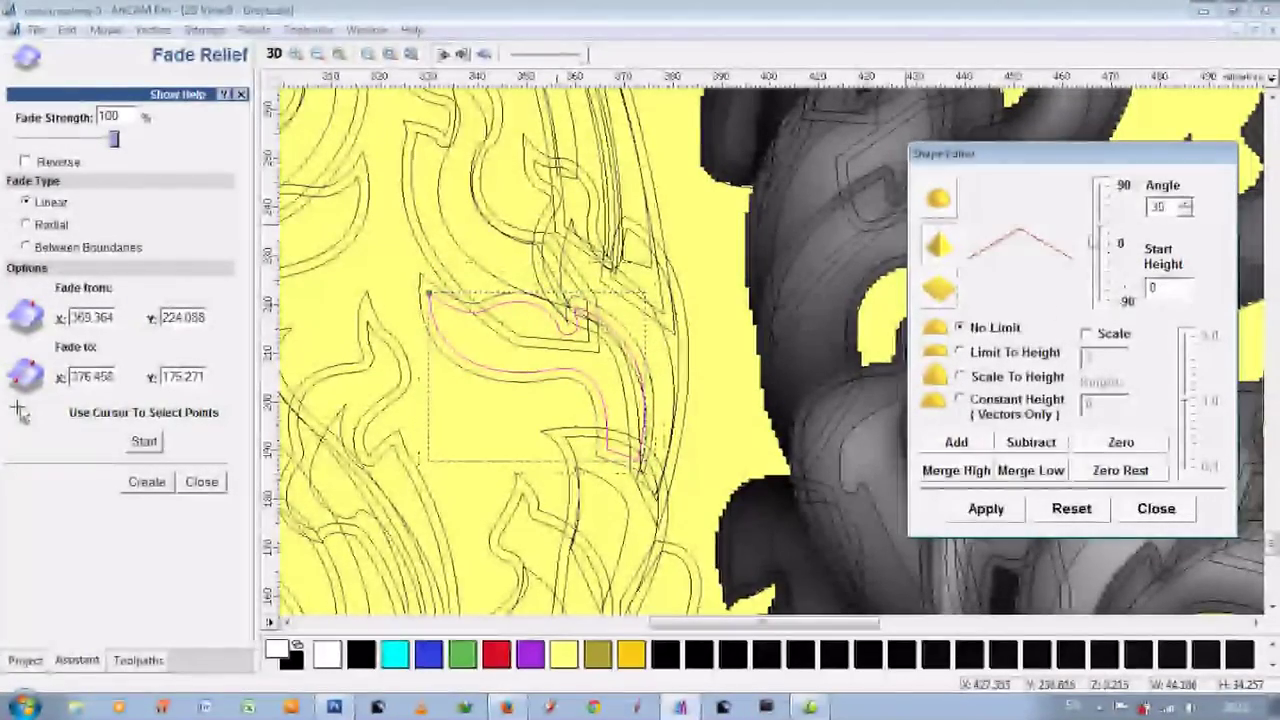
{"action": "left_click", "coordinate": [147, 483]}
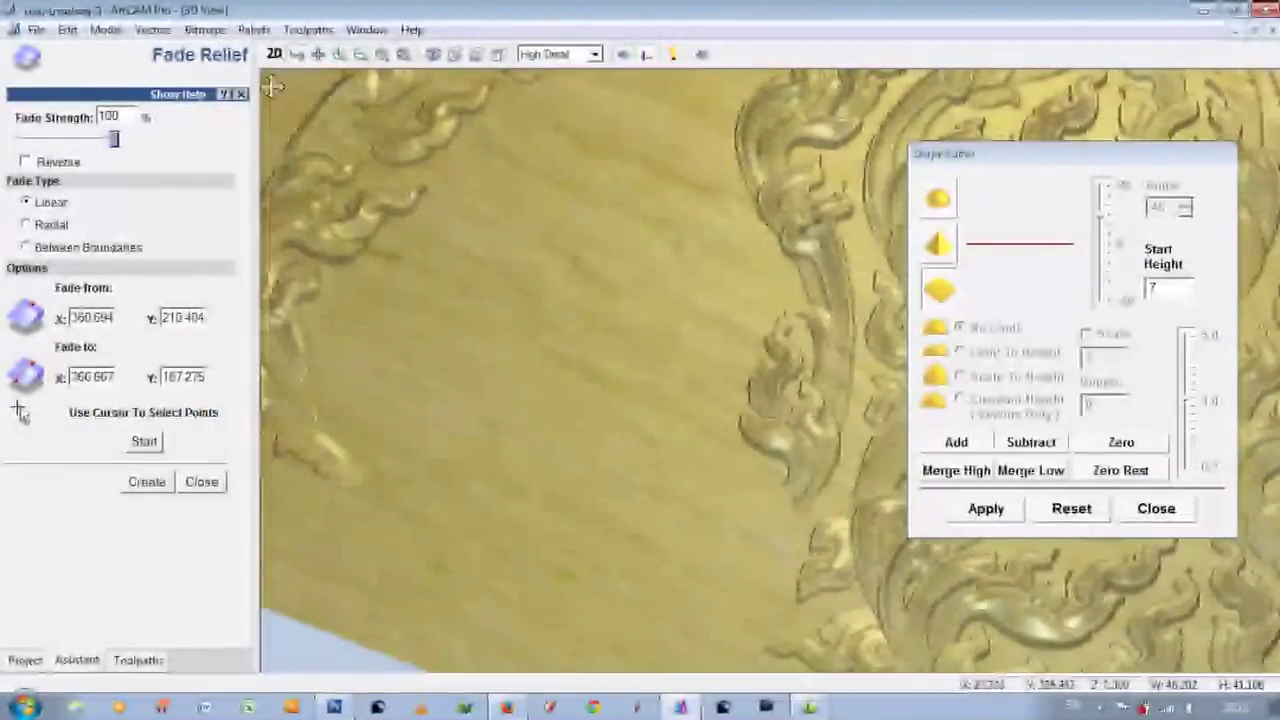
{"action": "key", "text": "F2"}
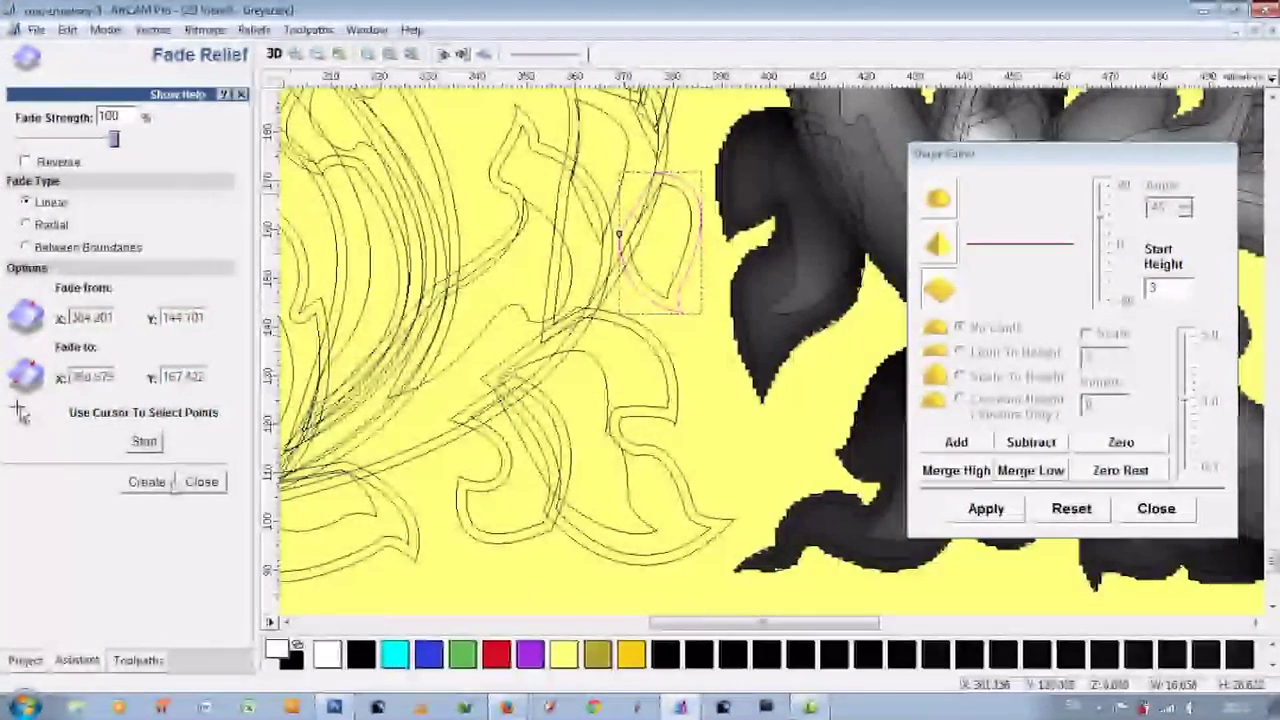
Raise the larger lower leaf and the smaller leaf, previewing each in 3D.
{"action": "left_click", "coordinate": [680, 381]}
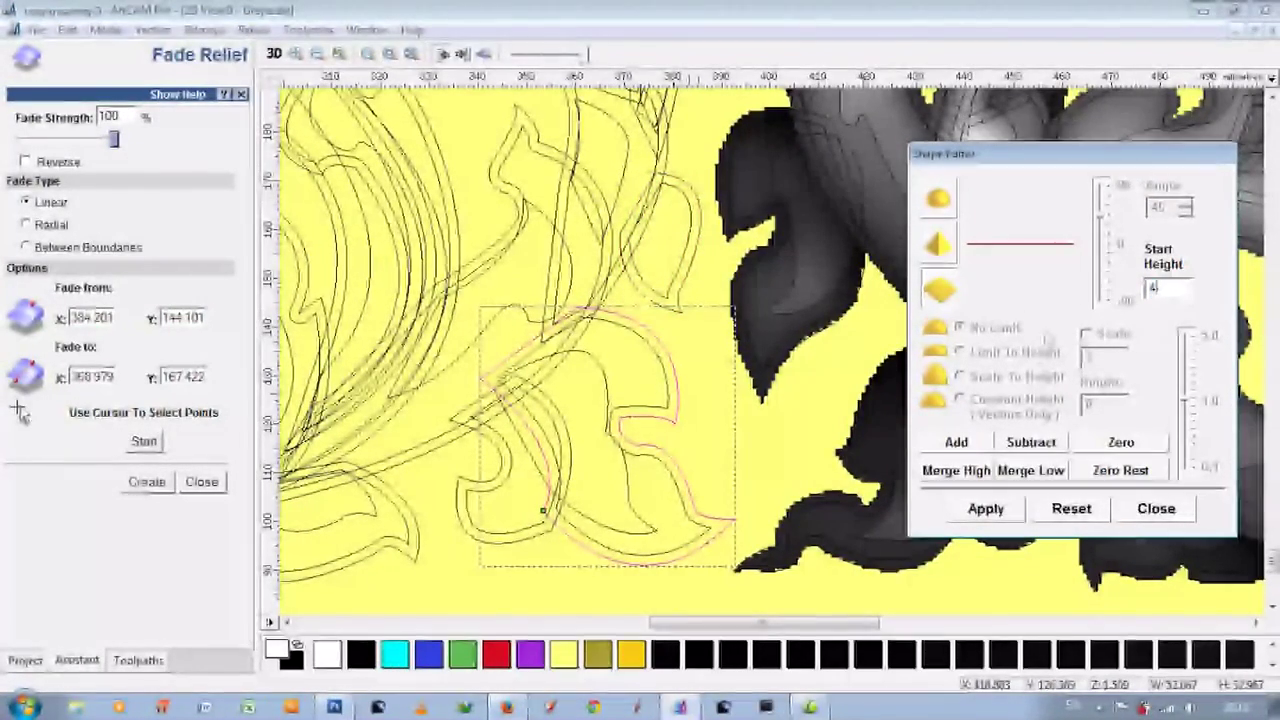
{"action": "left_click", "coordinate": [549, 510]}
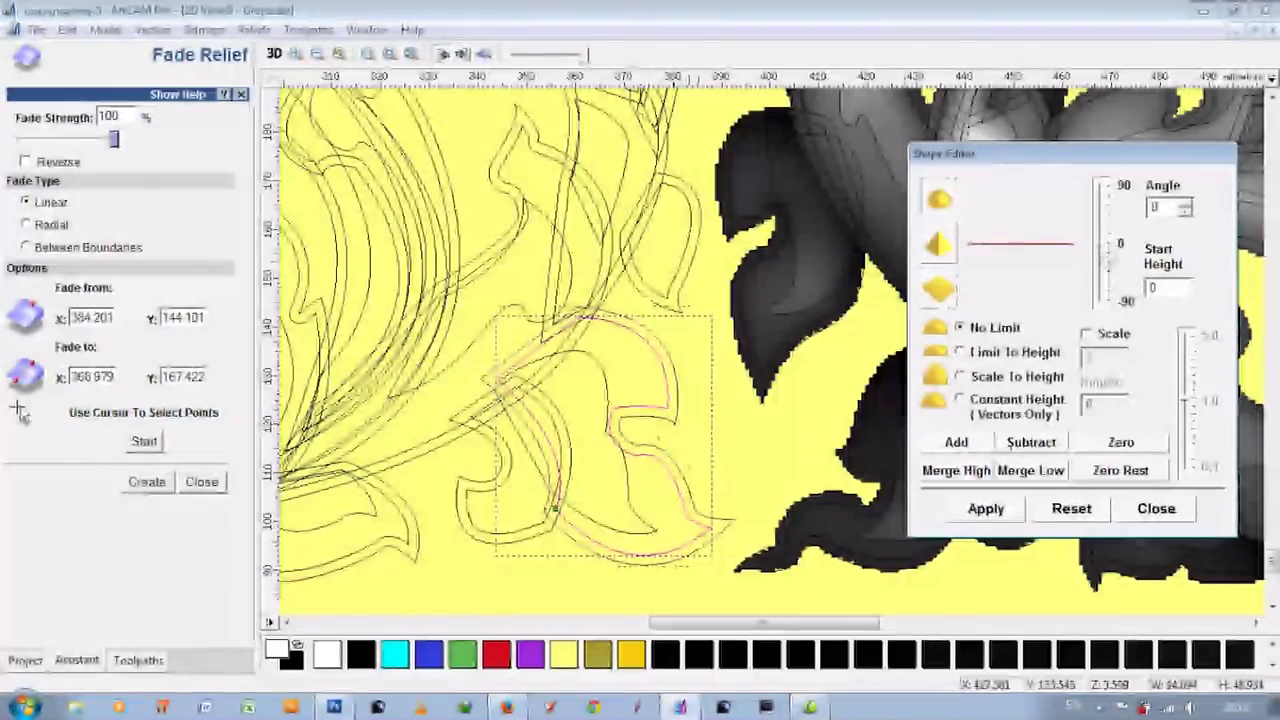
{"action": "left_click", "coordinate": [545, 510]}
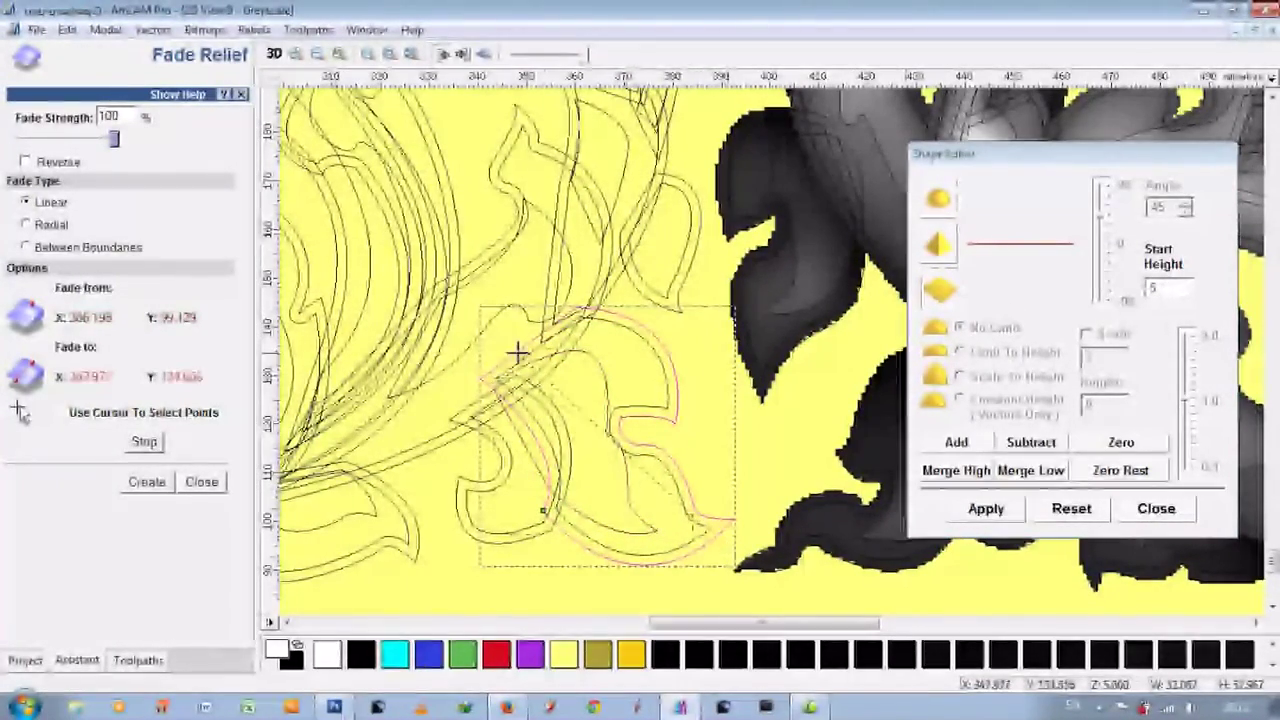
{"action": "key", "text": "F3"}
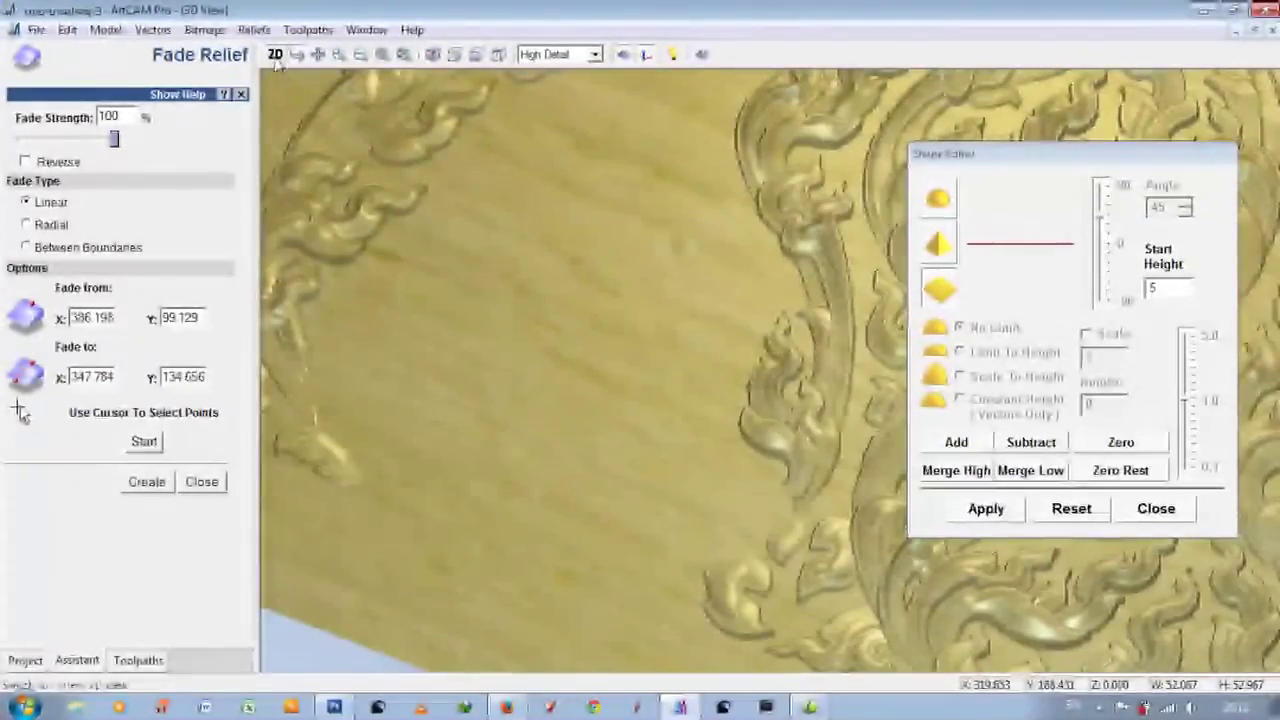
{"action": "key", "text": "F2"}
{"action": "left_click", "coordinate": [448, 418]}
{"action": "key", "text": "F3"}
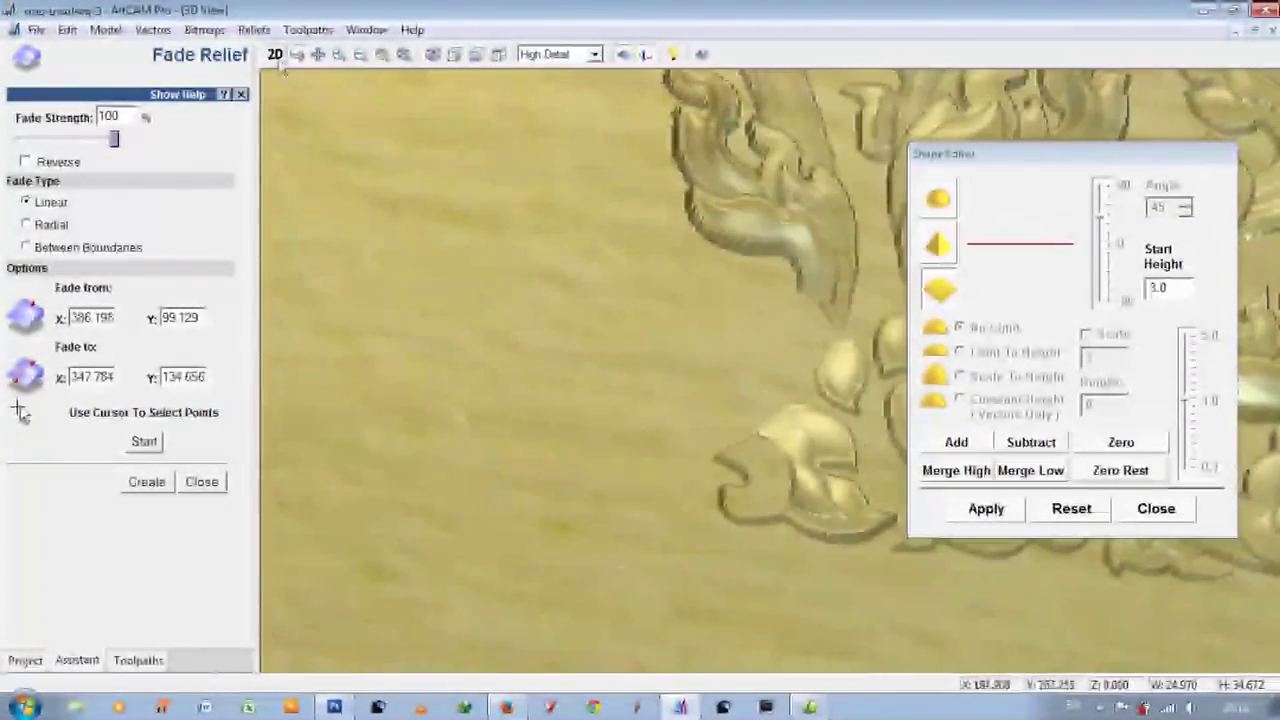
{"action": "key", "text": "F2"}
Shape the larger curled leaf outline and inspect the raised leaves in 3D.
{"action": "left_click", "coordinate": [531, 494]}
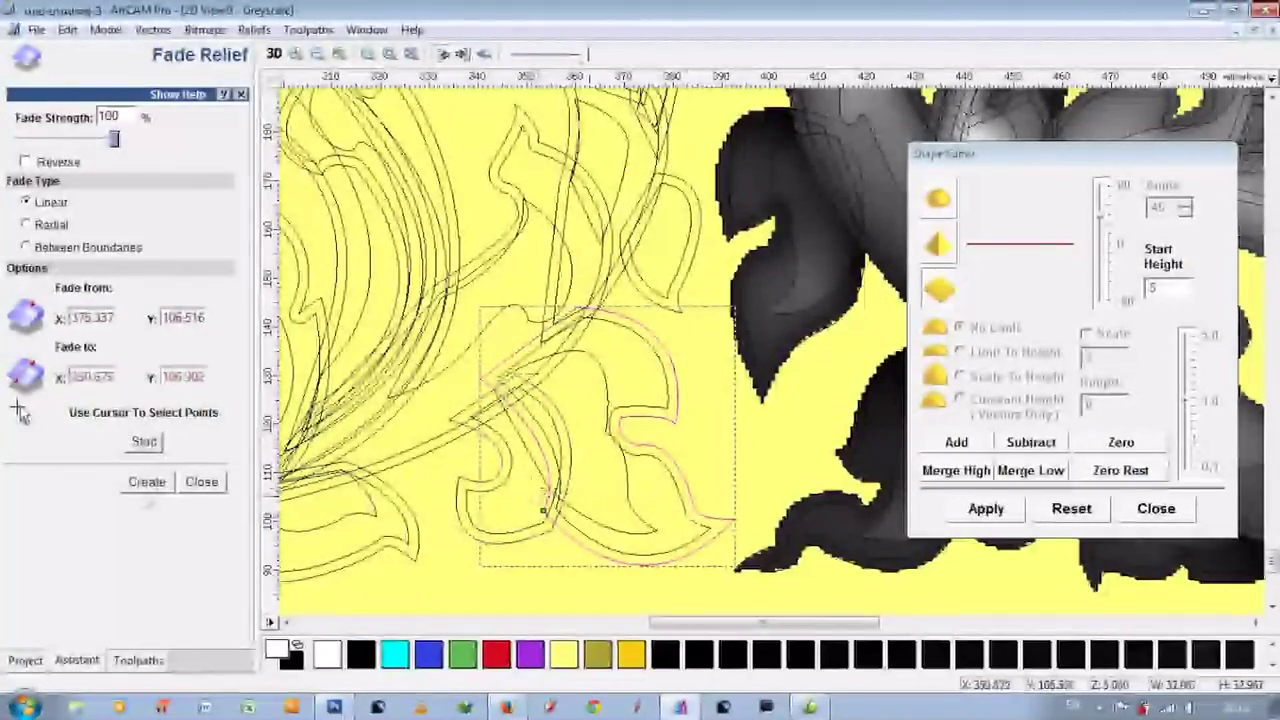
{"action": "key", "text": "F3"}
{"action": "key", "text": "F2"}
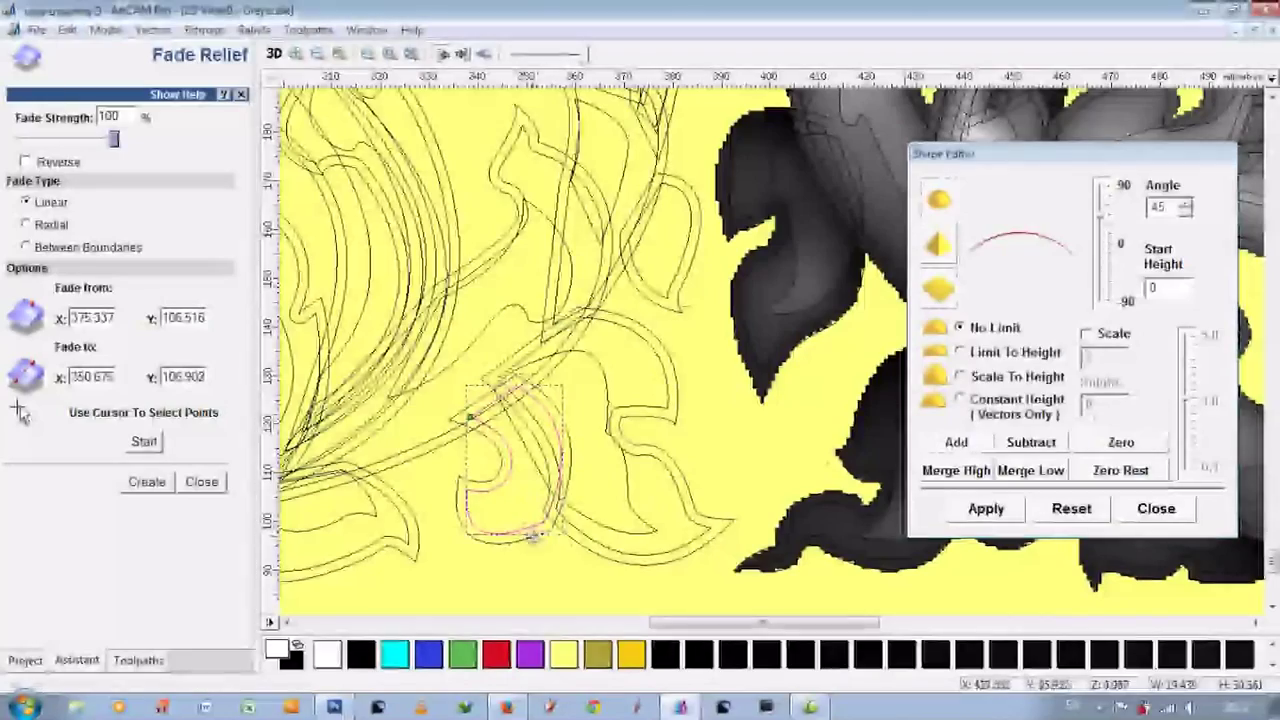
{"action": "key", "text": "F3"}
{"action": "key", "text": "F2"}
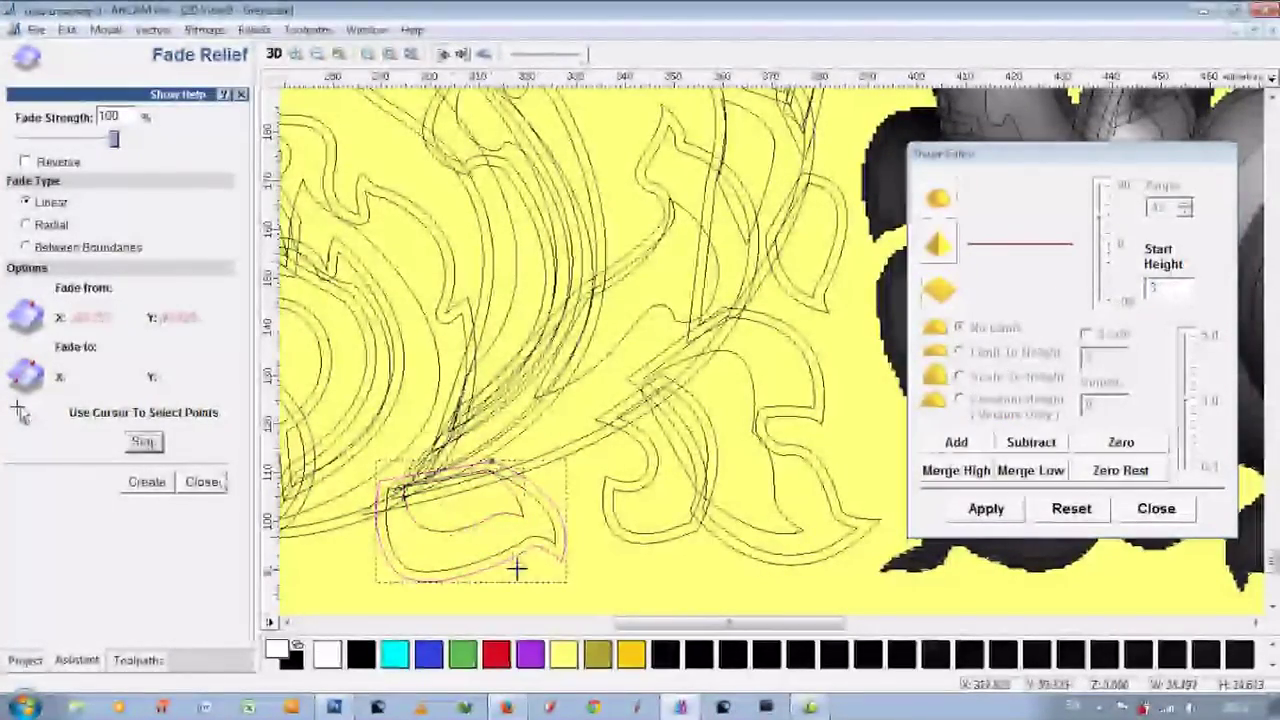
{"action": "left_click", "coordinate": [273, 54]}
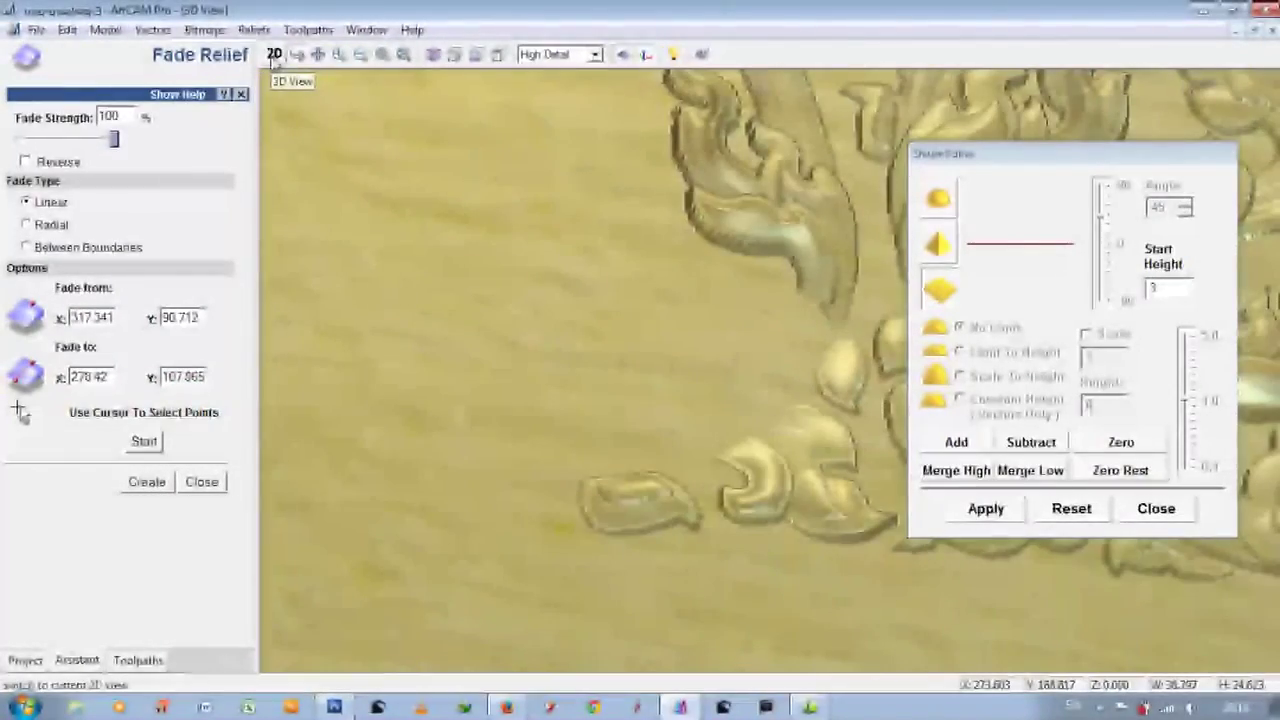
{"action": "left_click", "coordinate": [273, 55]}
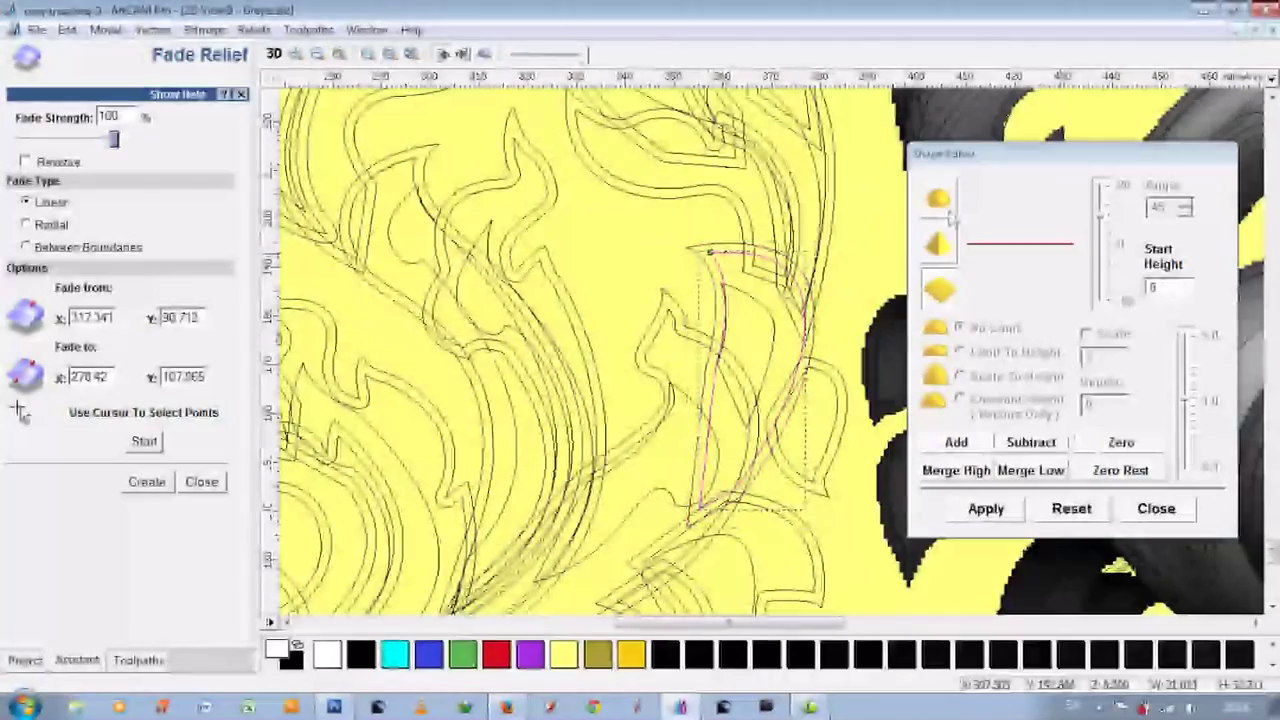
Fade the long leaf from (355.106, 155.087) to (285.976, 101.444) and create it.
{"action": "left_click", "coordinate": [718, 300]}
{"action": "left_click", "coordinate": [720, 285]}
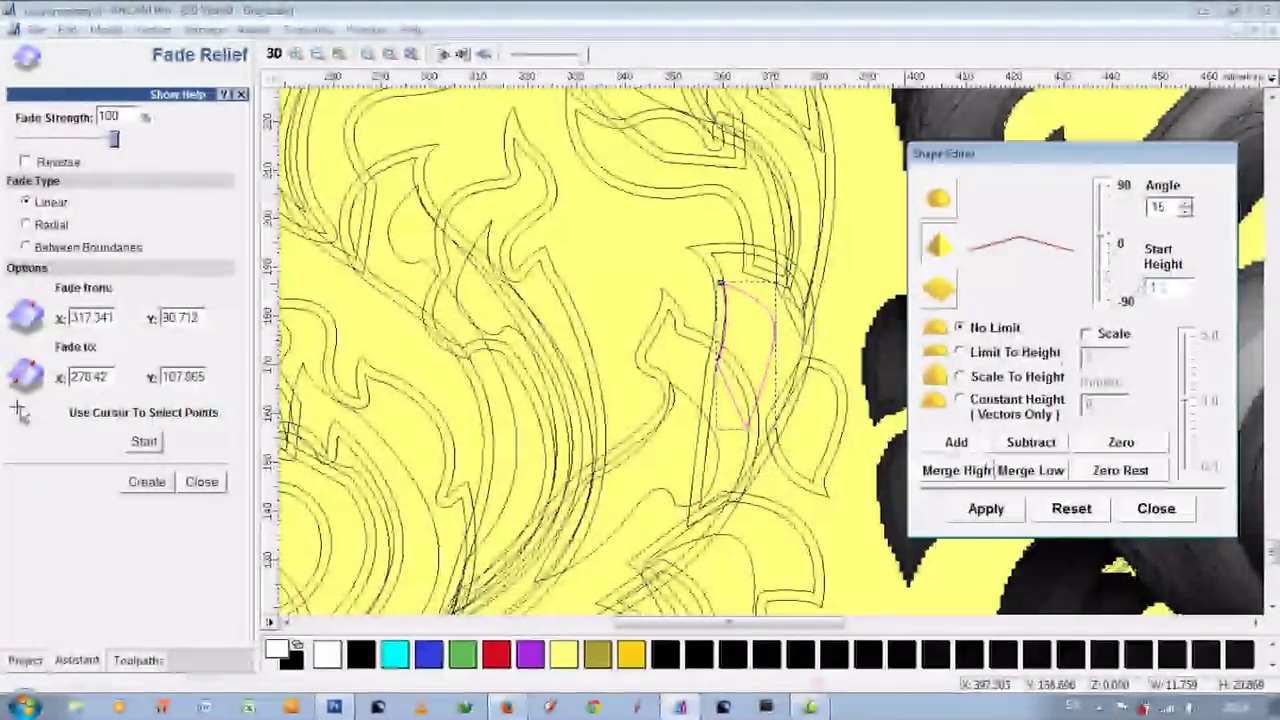
{"action": "left_click", "coordinate": [687, 246]}
{"action": "left_click_drag", "start_coordinate": [685, 500], "coordinate": [670, 466]}
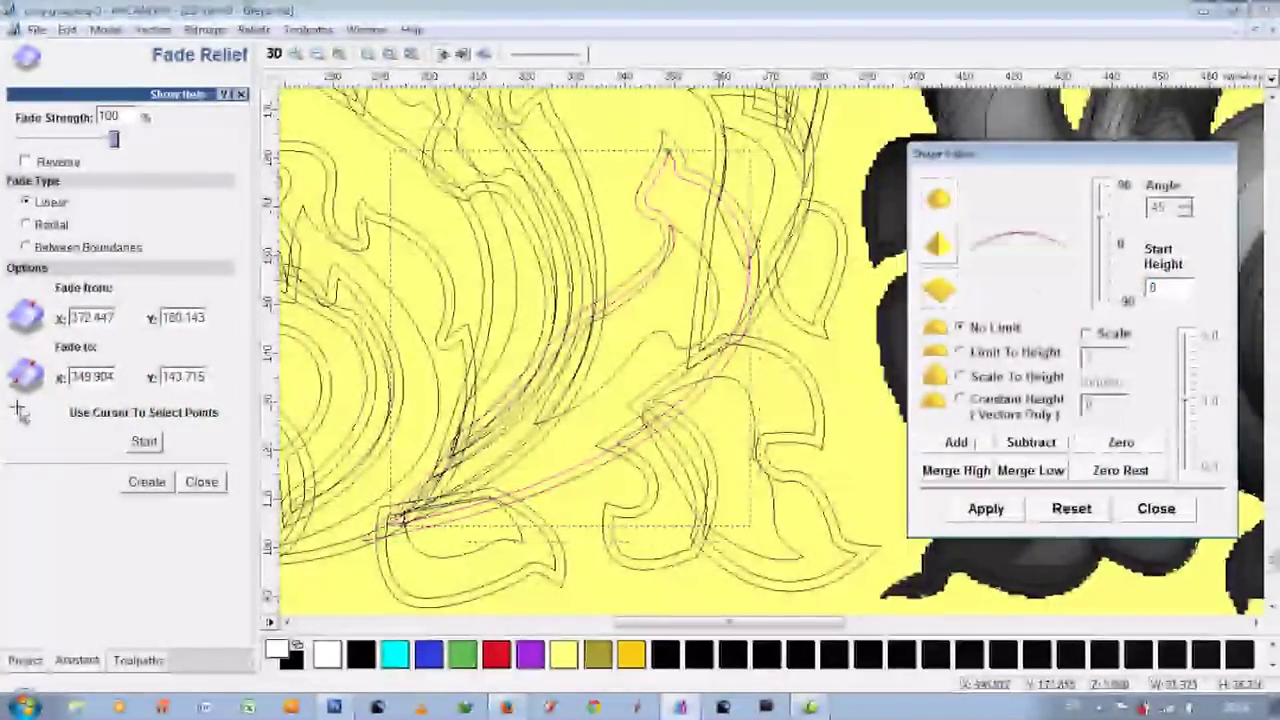
{"action": "left_click", "coordinate": [668, 232]}
{"action": "left_click", "coordinate": [683, 303]}
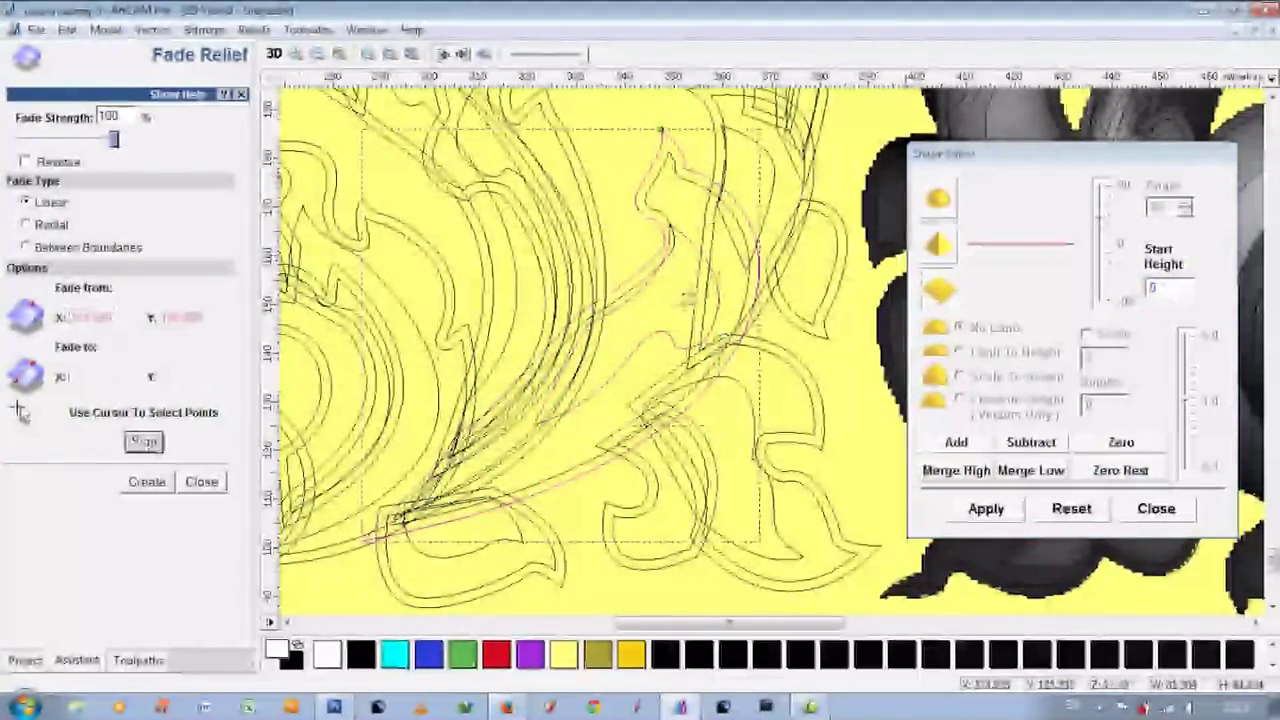
{"action": "left_click", "coordinate": [138, 486]}
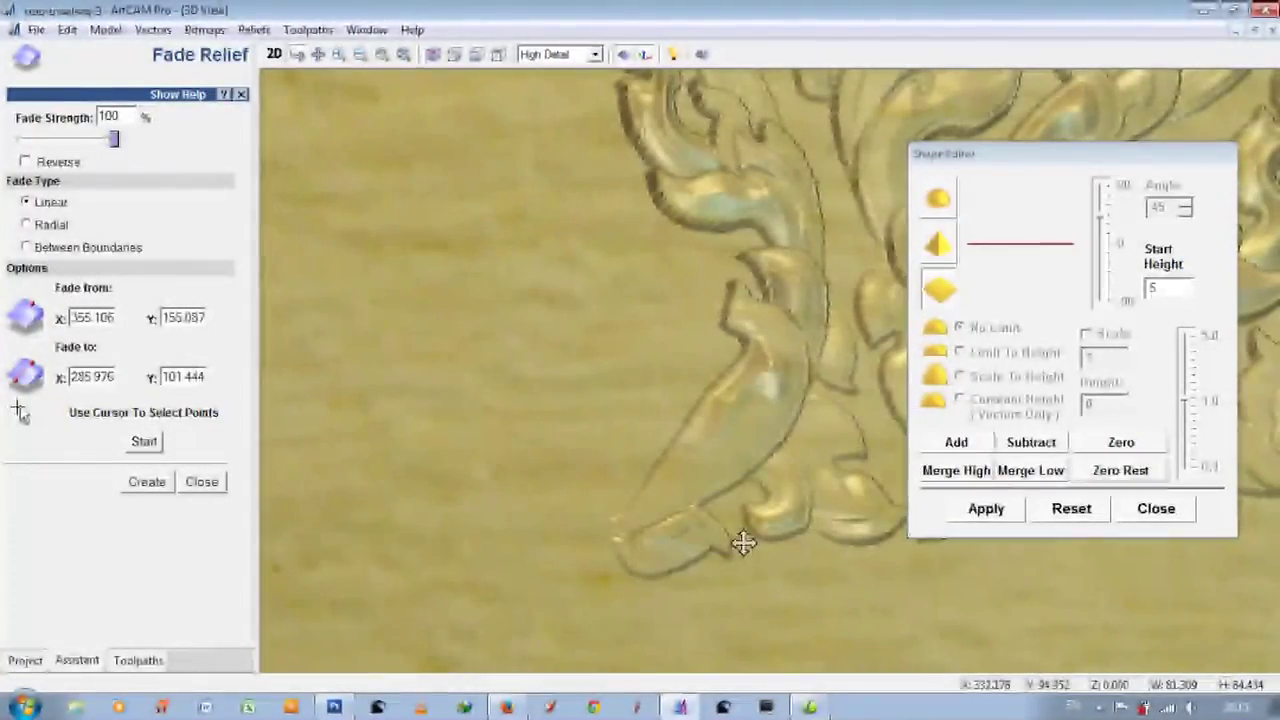
{"action": "key", "text": "F2"}
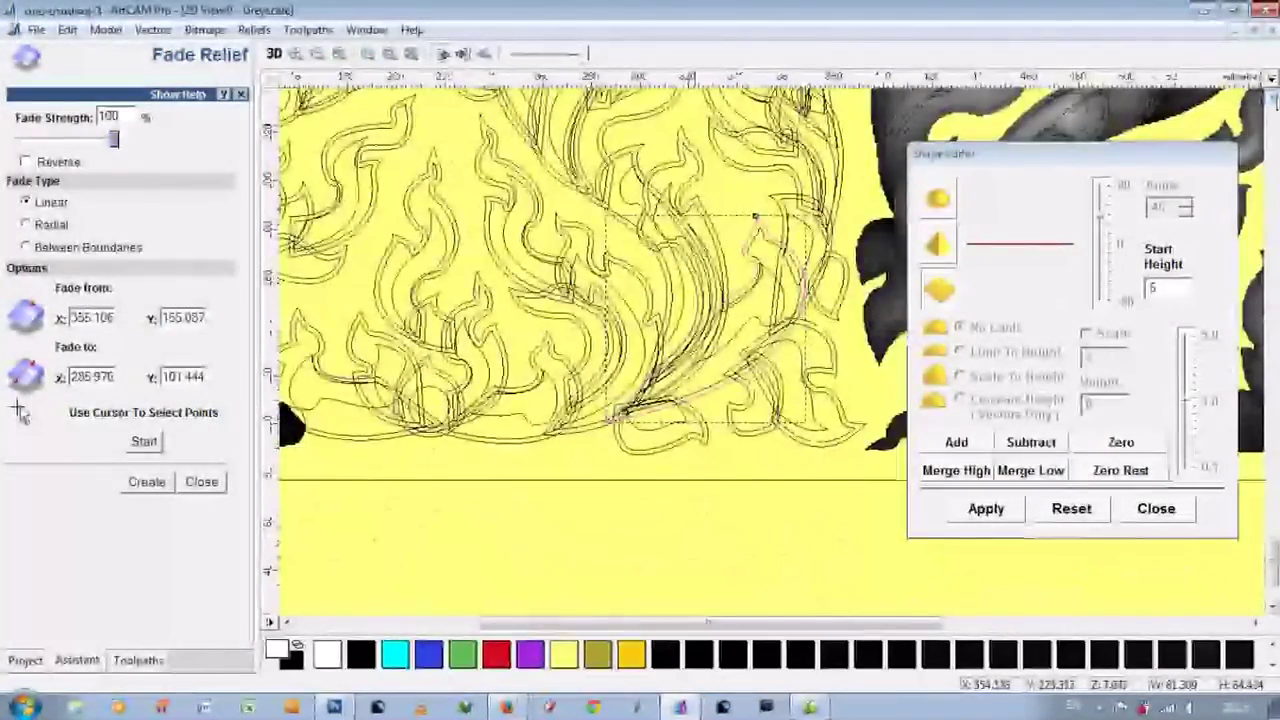
Select the tulip-shaped bud's inner and outer outlines for shaping.
{"action": "scroll", "coordinate": [640, 350], "scroll_direction": "up", "scroll_amount": 2}
{"action": "scroll", "coordinate": [640, 350], "scroll_direction": "up", "scroll_amount": 2}
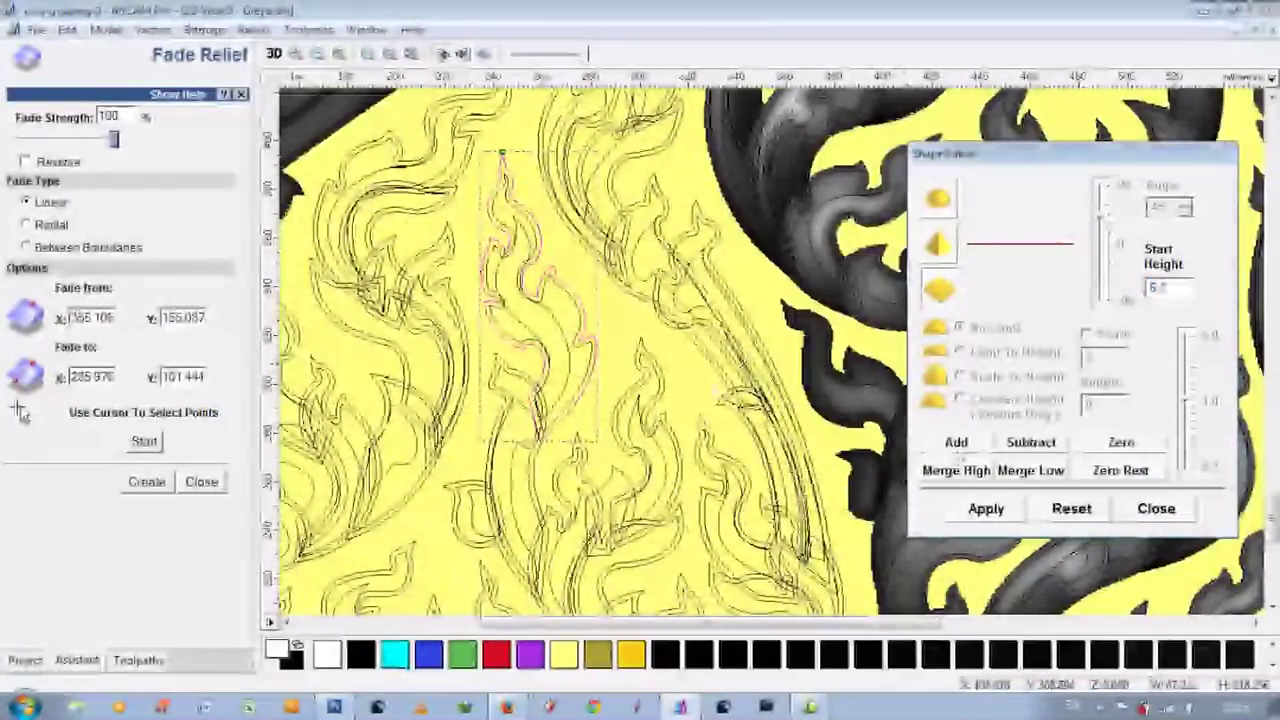
{"action": "scroll", "coordinate": [640, 350], "scroll_direction": "up", "scroll_amount": 2}
{"action": "scroll", "coordinate": [640, 350], "scroll_direction": "up", "scroll_amount": 1}
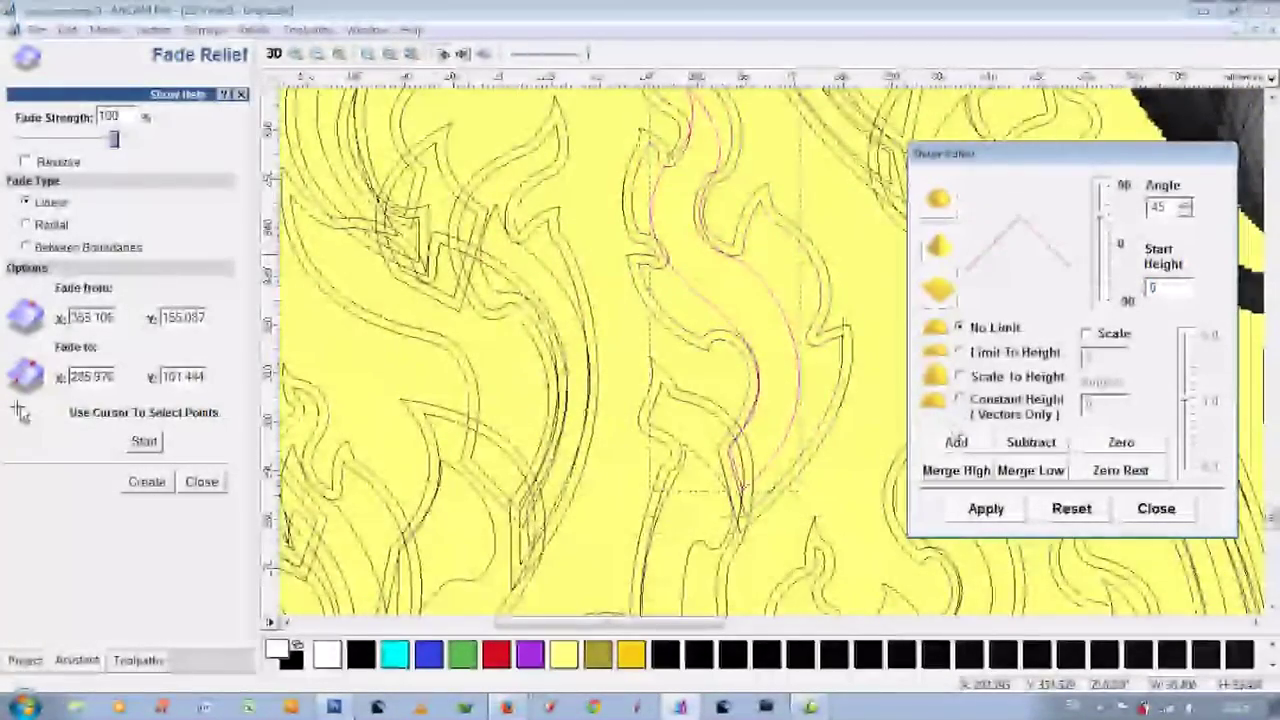
{"action": "scroll", "coordinate": [640, 350], "scroll_direction": "up", "scroll_amount": 2}
{"action": "scroll", "coordinate": [640, 350], "scroll_direction": "up", "scroll_amount": 1}
{"action": "left_click", "coordinate": [650, 305]}
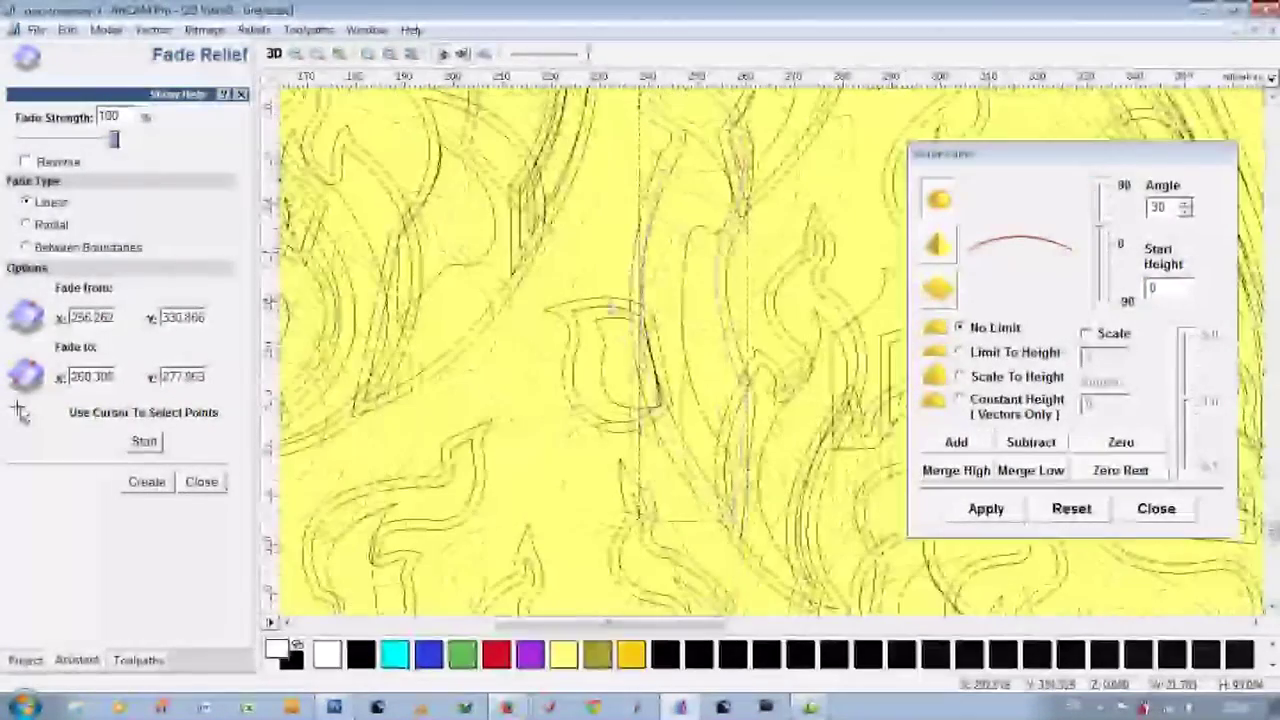
{"action": "left_click", "coordinate": [612, 308]}
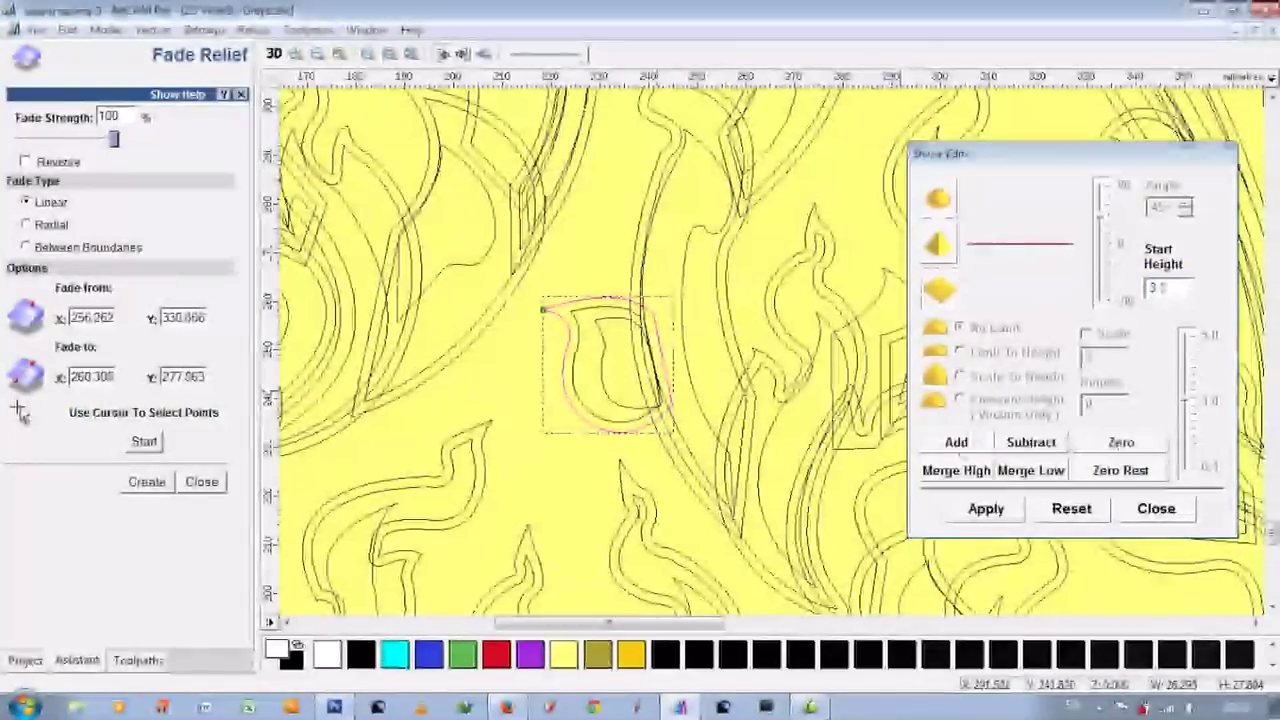
{"action": "left_click", "coordinate": [600, 340]}
{"action": "left_click", "coordinate": [610, 375]}
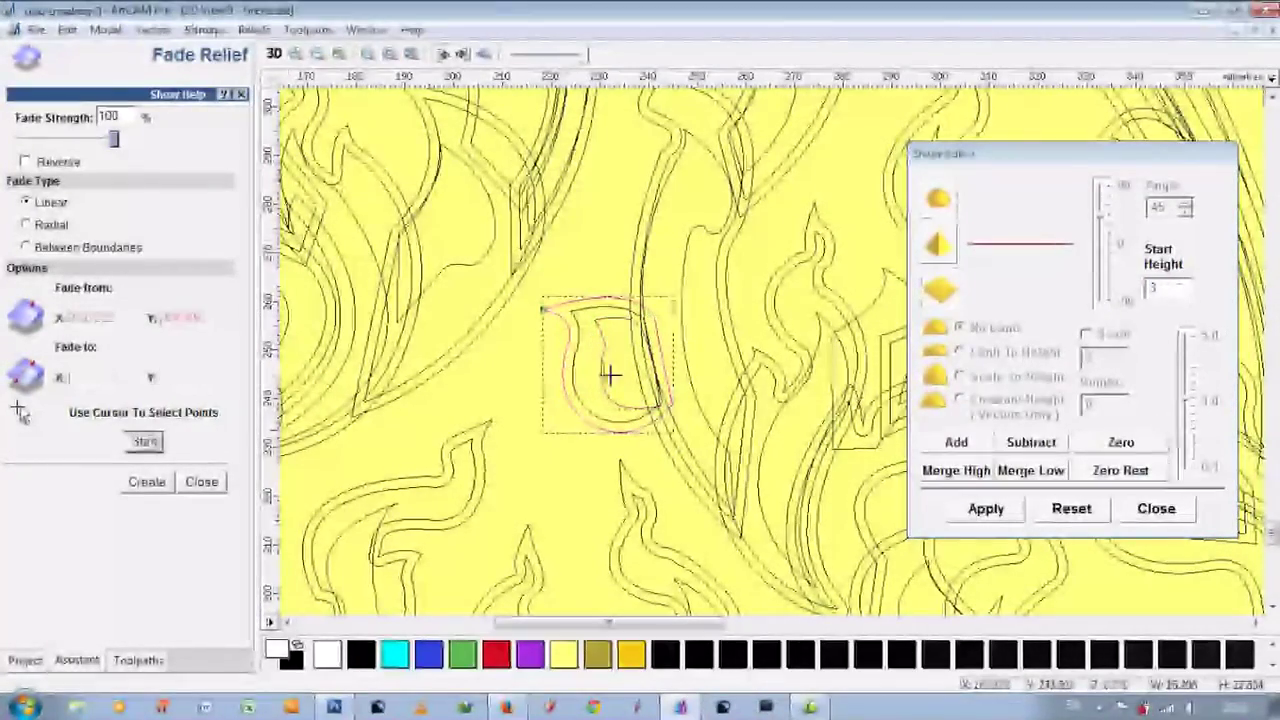
Raise the tall curved stem and its inner curve, inspecting them in 3D.
{"action": "left_click", "coordinate": [634, 250]}
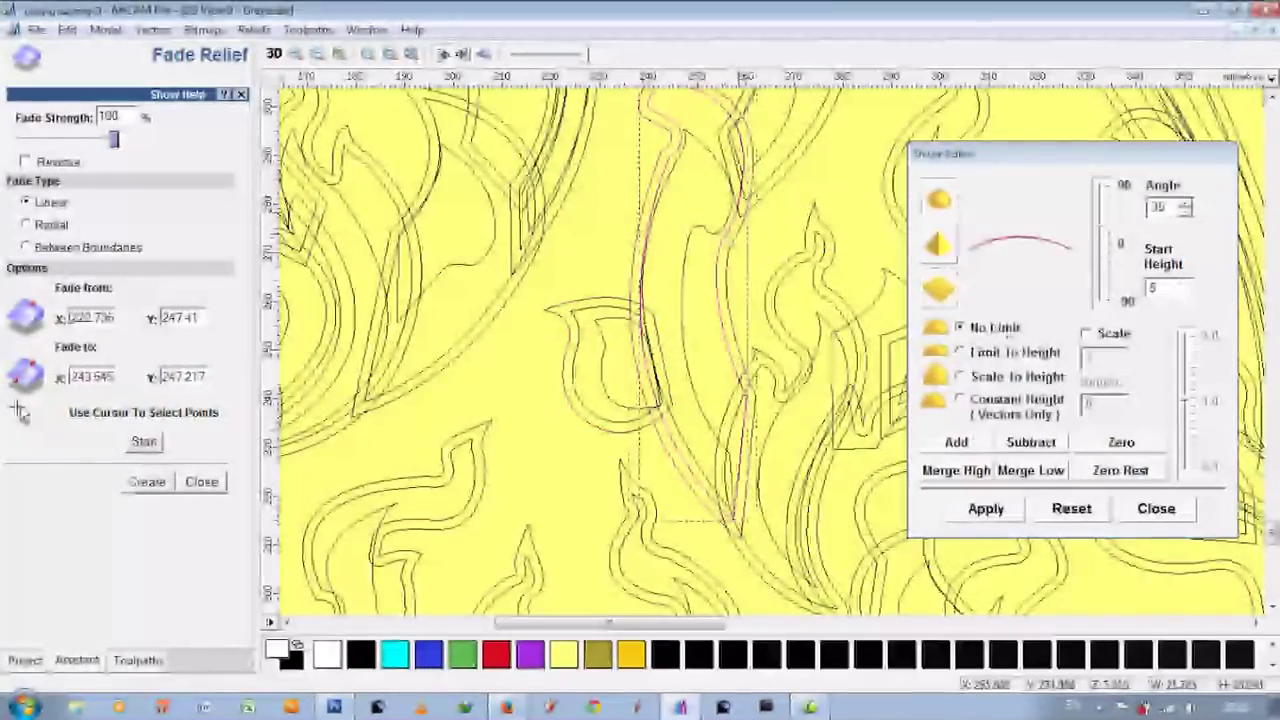
{"action": "left_click", "coordinate": [741, 228]}
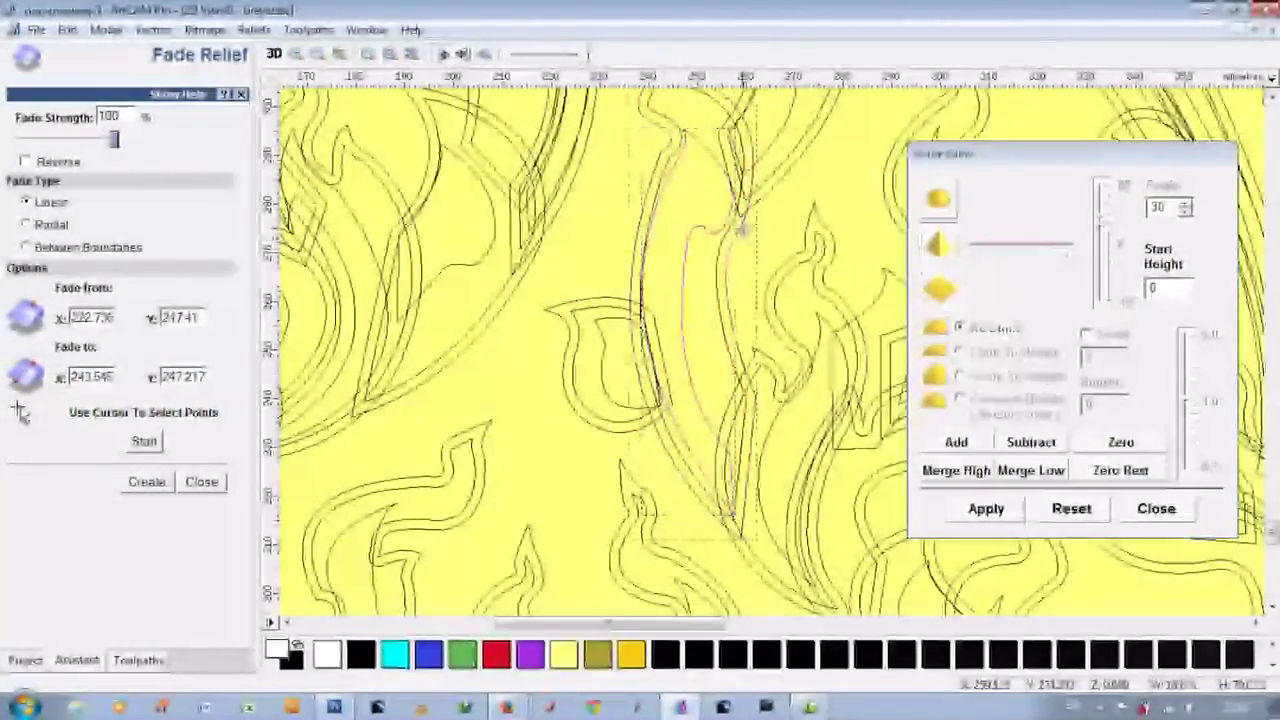
{"action": "key", "text": "F3"}
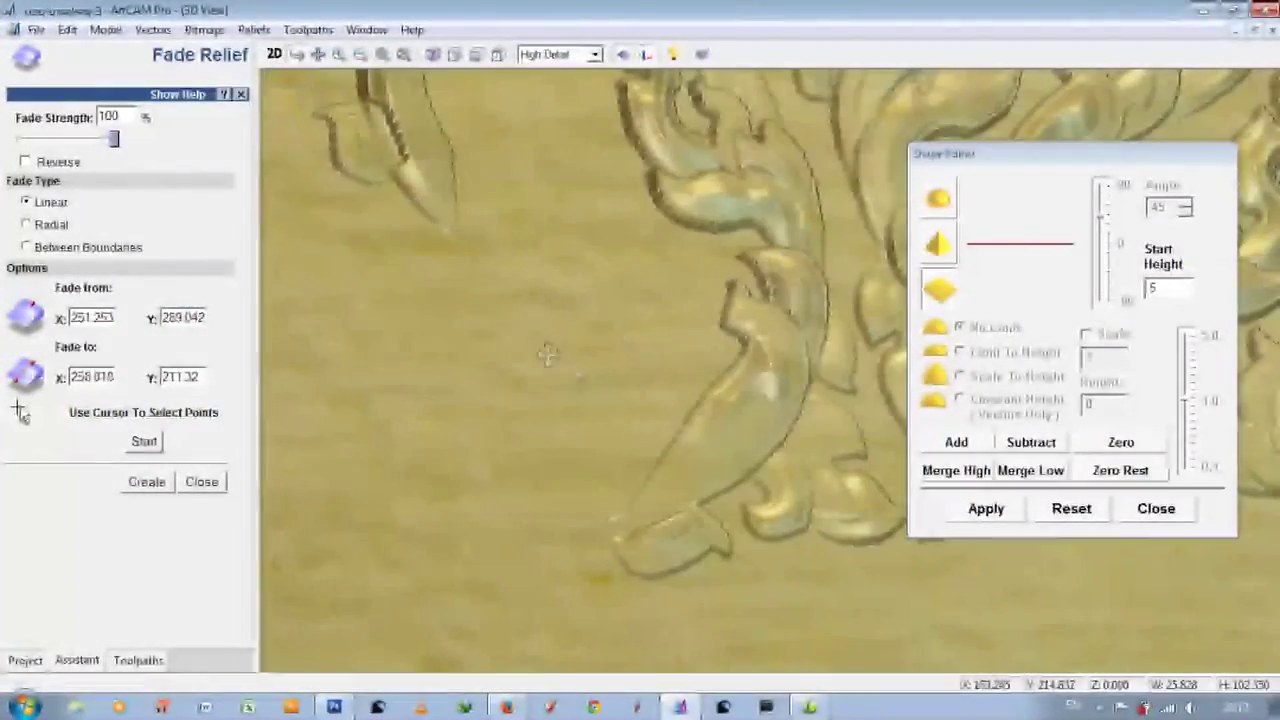
{"action": "middle_click_drag", "start_coordinate": [547, 355], "coordinate": [343, 250]}
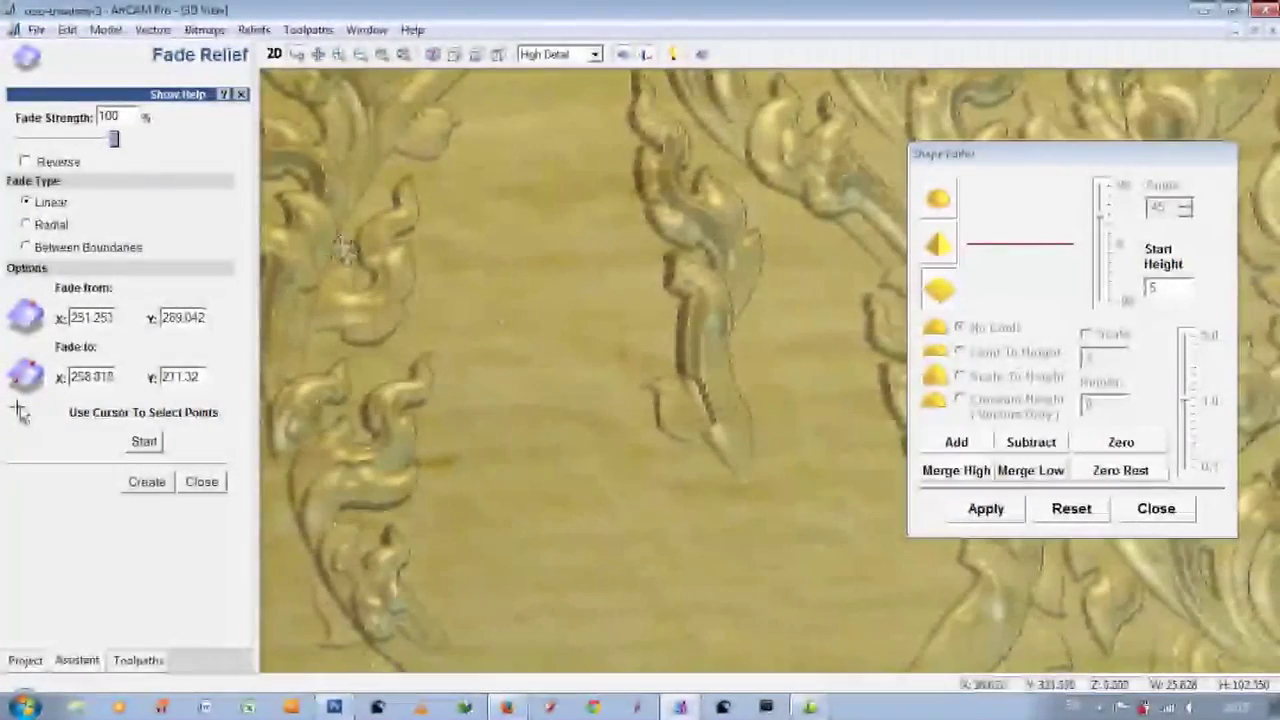
{"action": "left_click", "coordinate": [274, 56]}
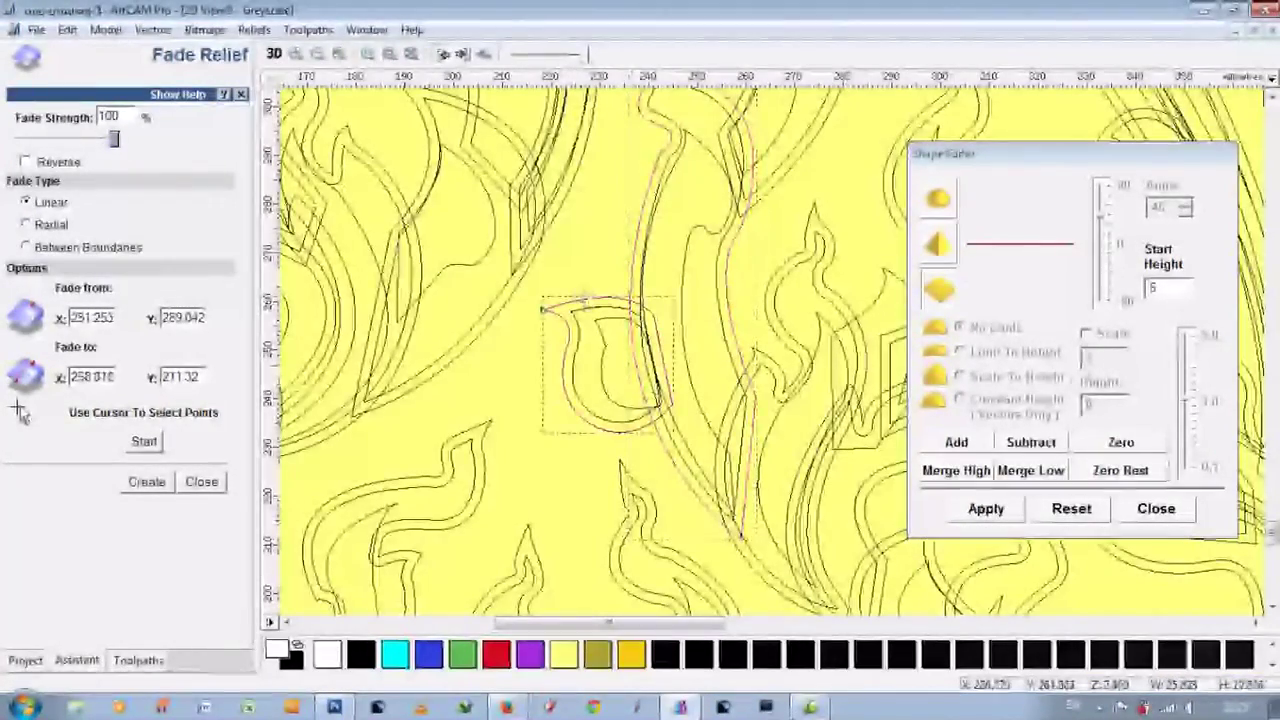
Raise the larger flame-shaped leaf, pick its fade points, and check it in 3D.
{"action": "left_click", "coordinate": [600, 320]}
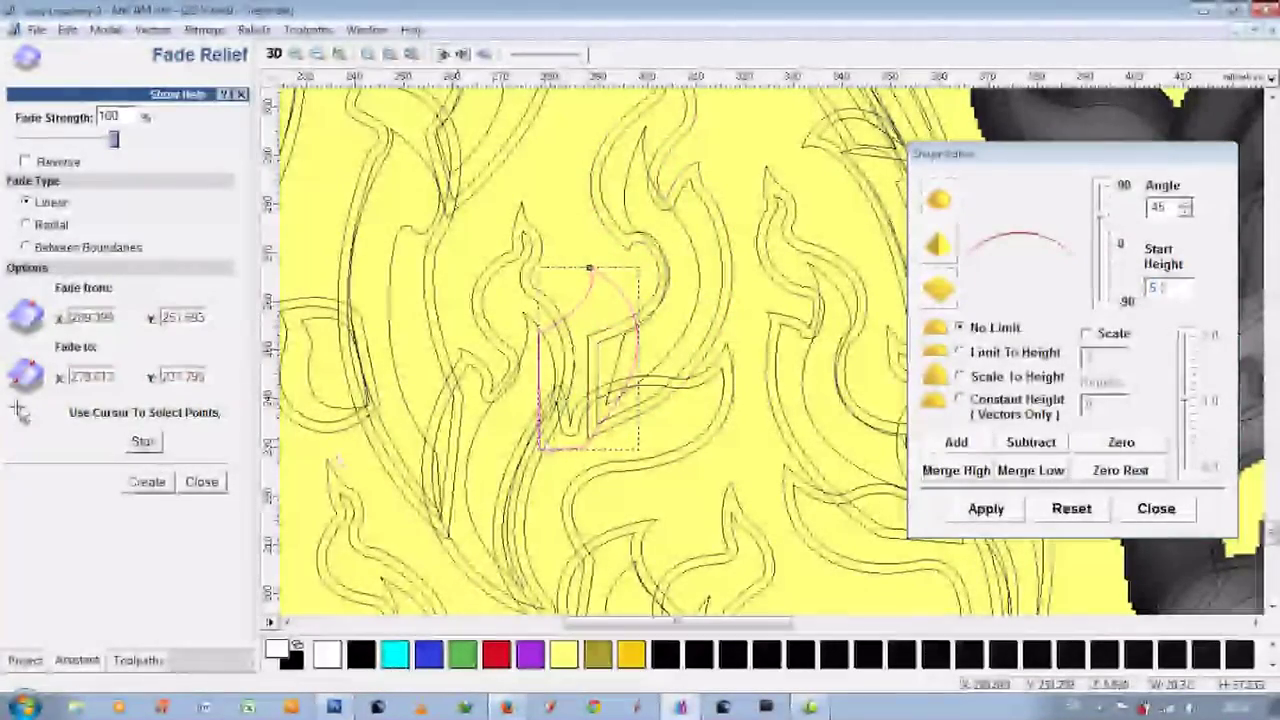
{"action": "left_click", "coordinate": [1272, 606]}
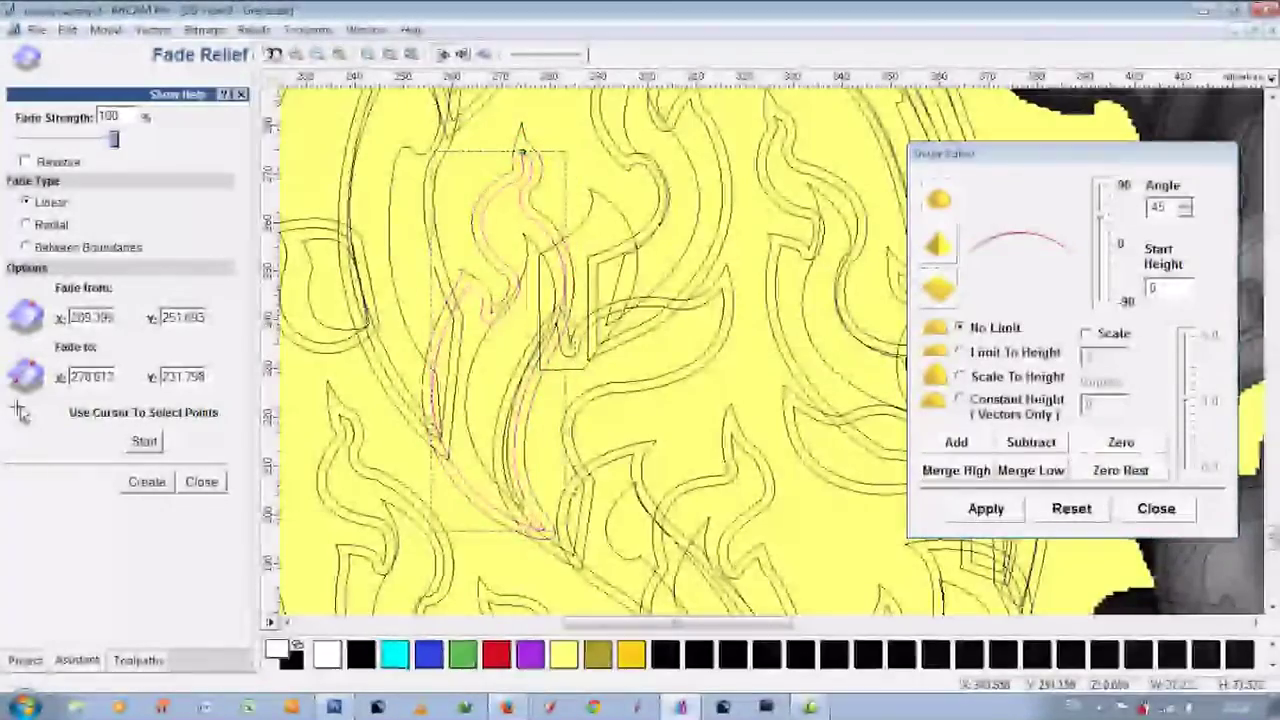
{"action": "left_click", "coordinate": [273, 55]}
{"action": "left_click", "coordinate": [273, 55]}
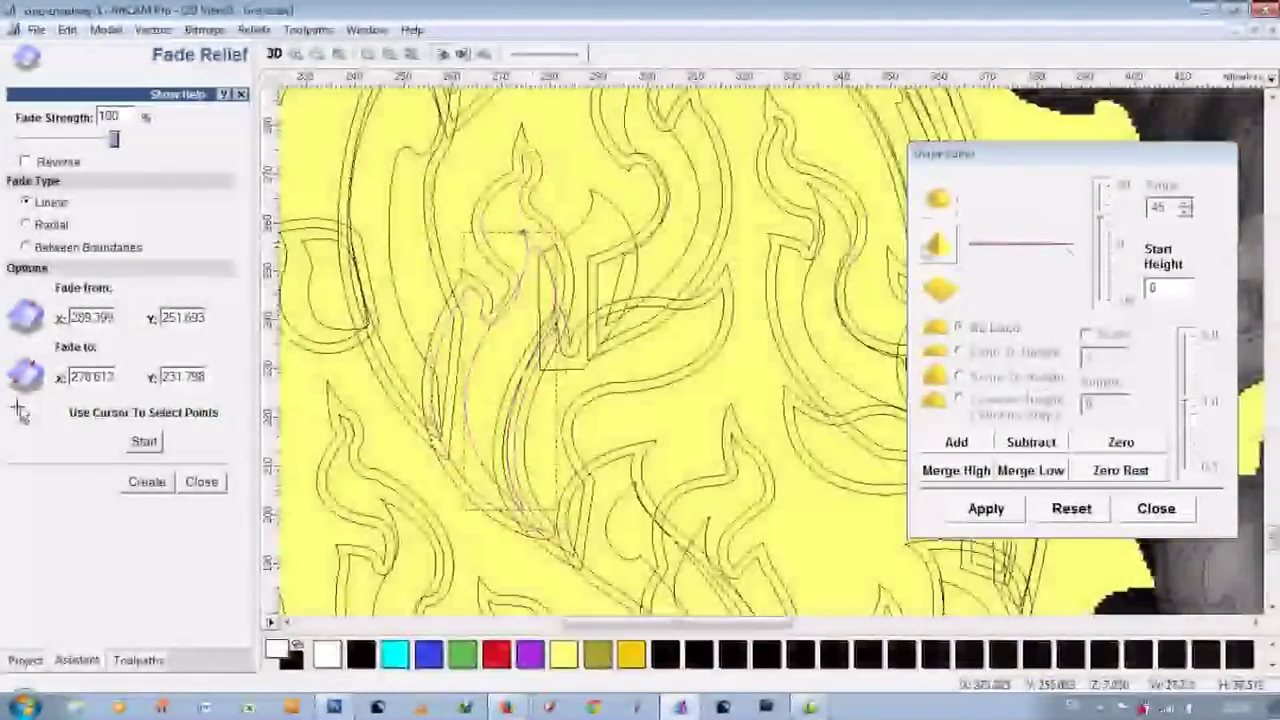
{"action": "left_click", "coordinate": [488, 385]}
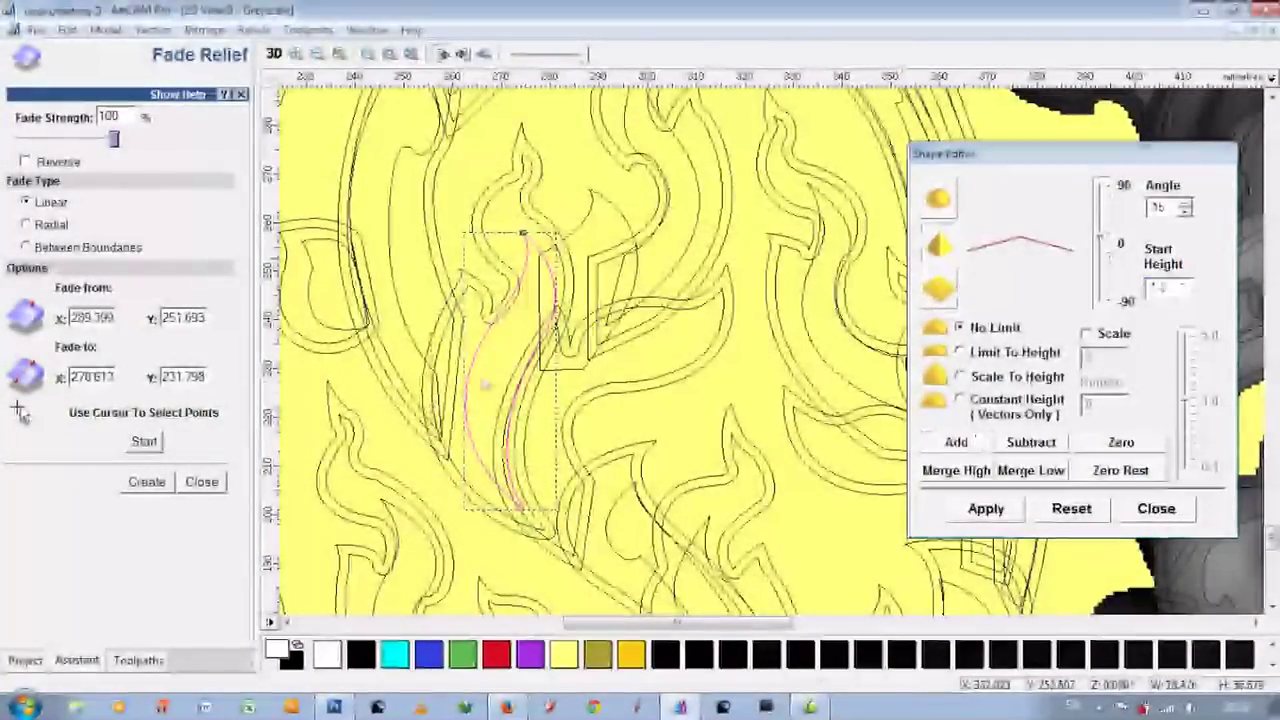
{"action": "left_click", "coordinate": [559, 541]}
{"action": "key", "text": "F3"}
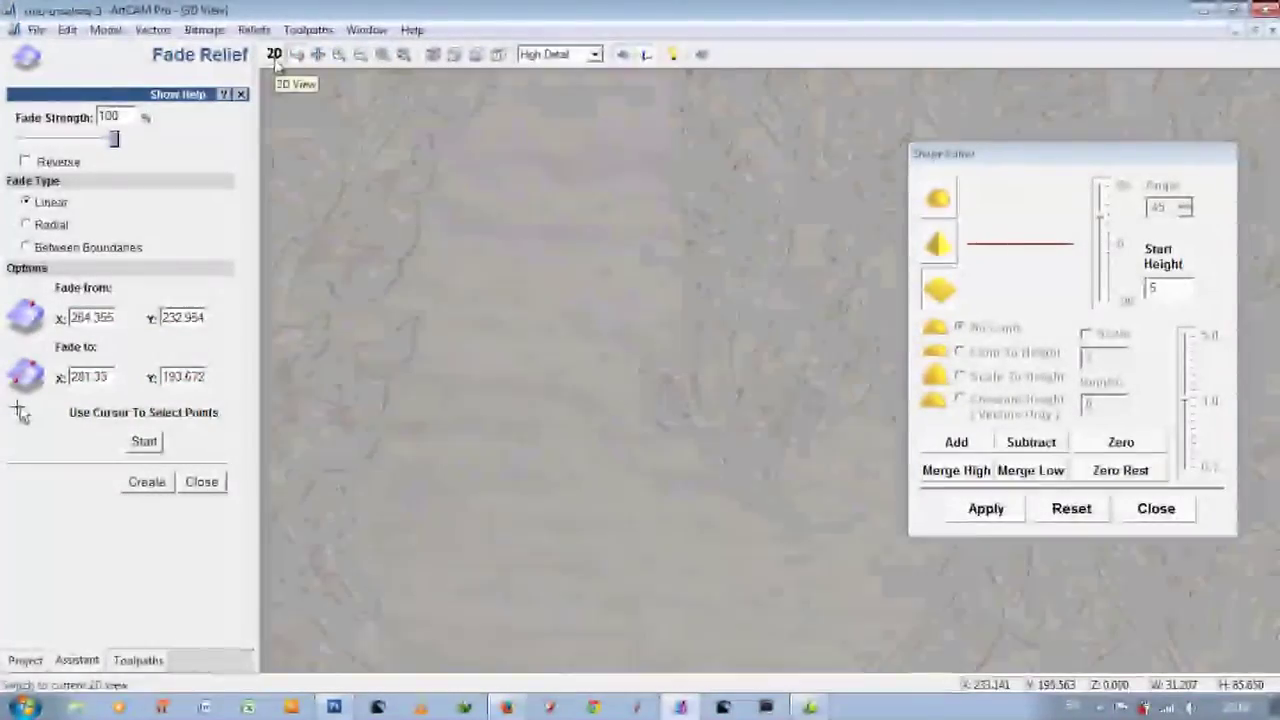
{"action": "key", "text": "F2"}
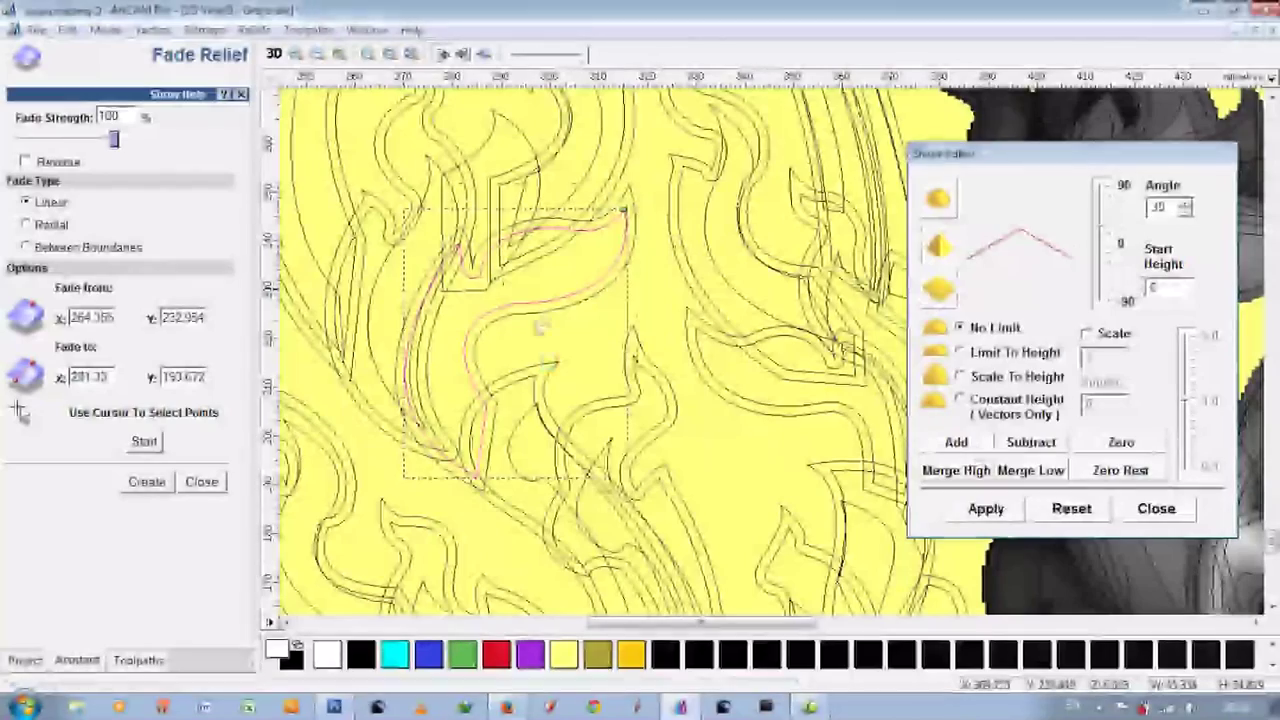
{"action": "left_click", "coordinate": [144, 441]}
{"action": "key", "text": "F3"}
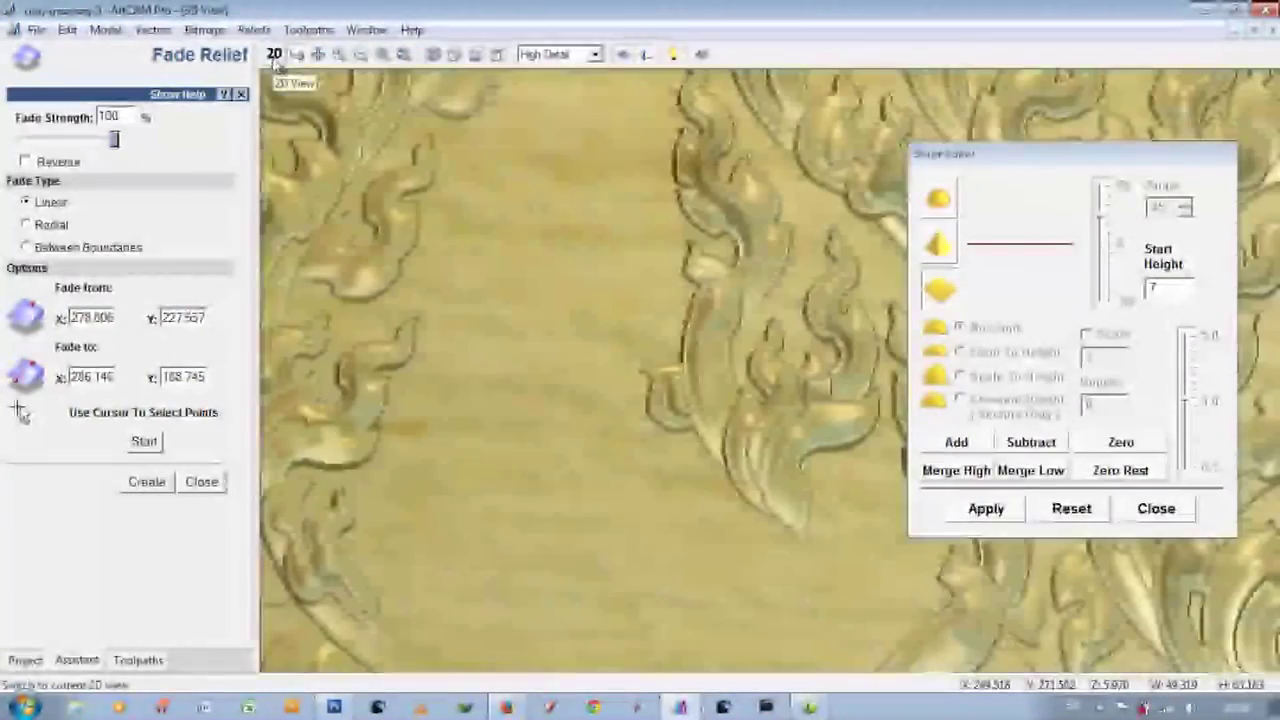
{"action": "left_click_drag", "start_coordinate": [583, 497], "coordinate": [905, 612]}
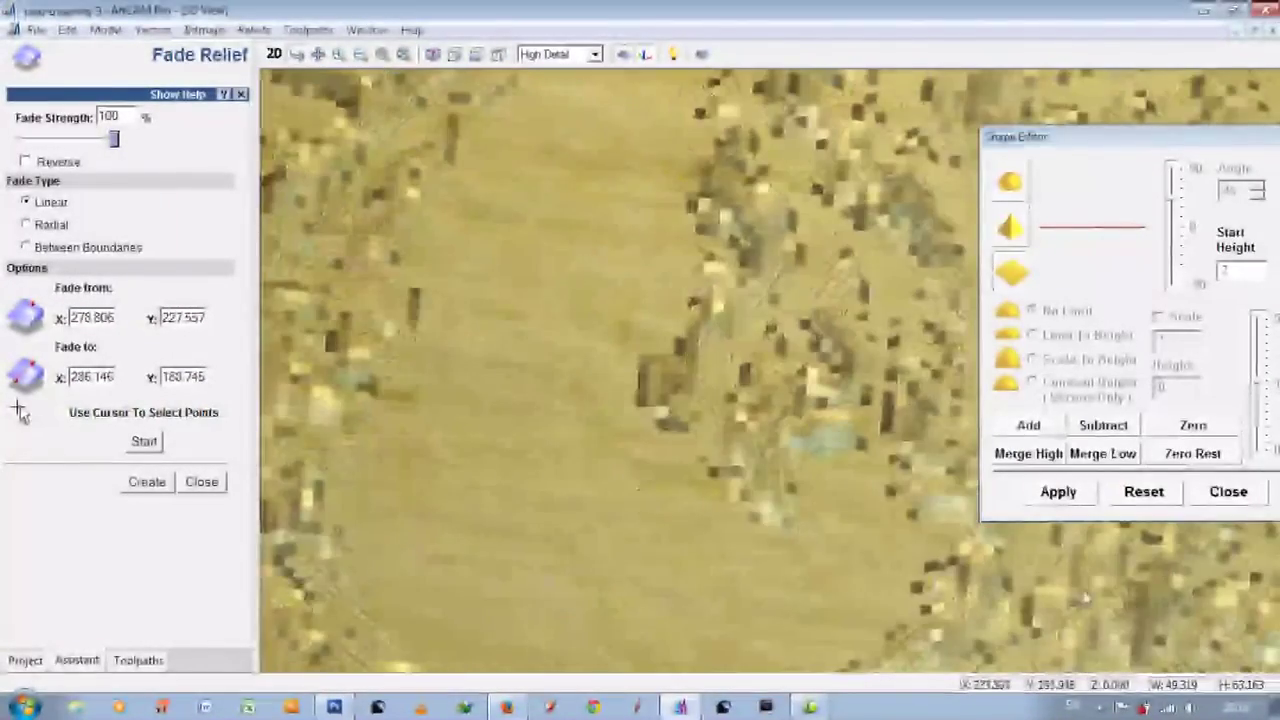
{"action": "key", "text": "F2"}
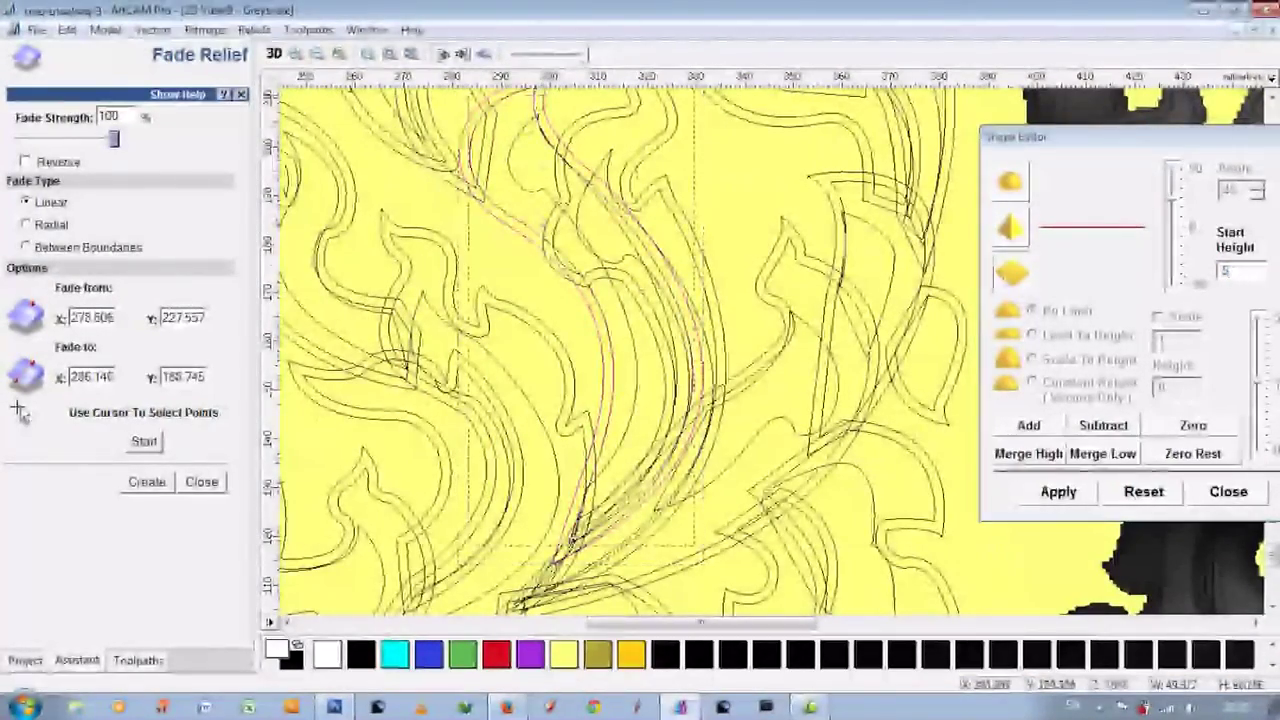
Fade the next curved leaf from (319.838, 130.914) to (280.888, 113.579) toward its tip.
{"action": "left_click", "coordinate": [627, 300]}
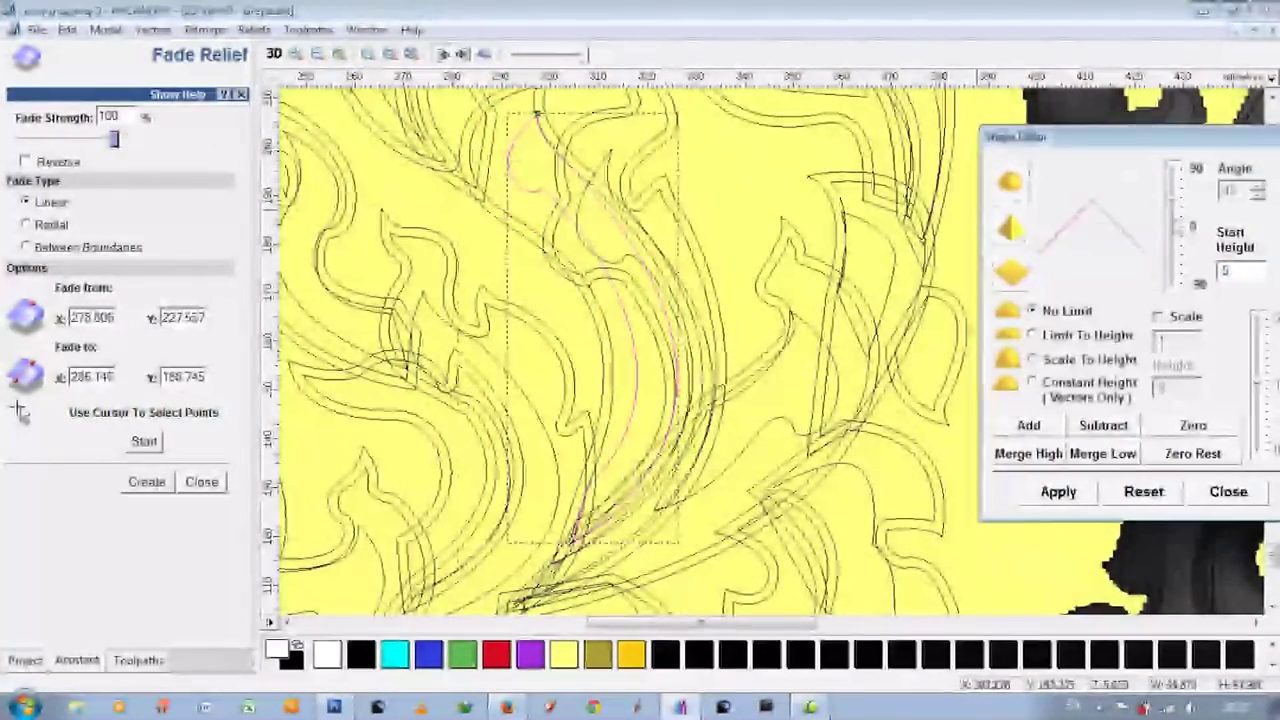
{"action": "left_click", "coordinate": [144, 441]}
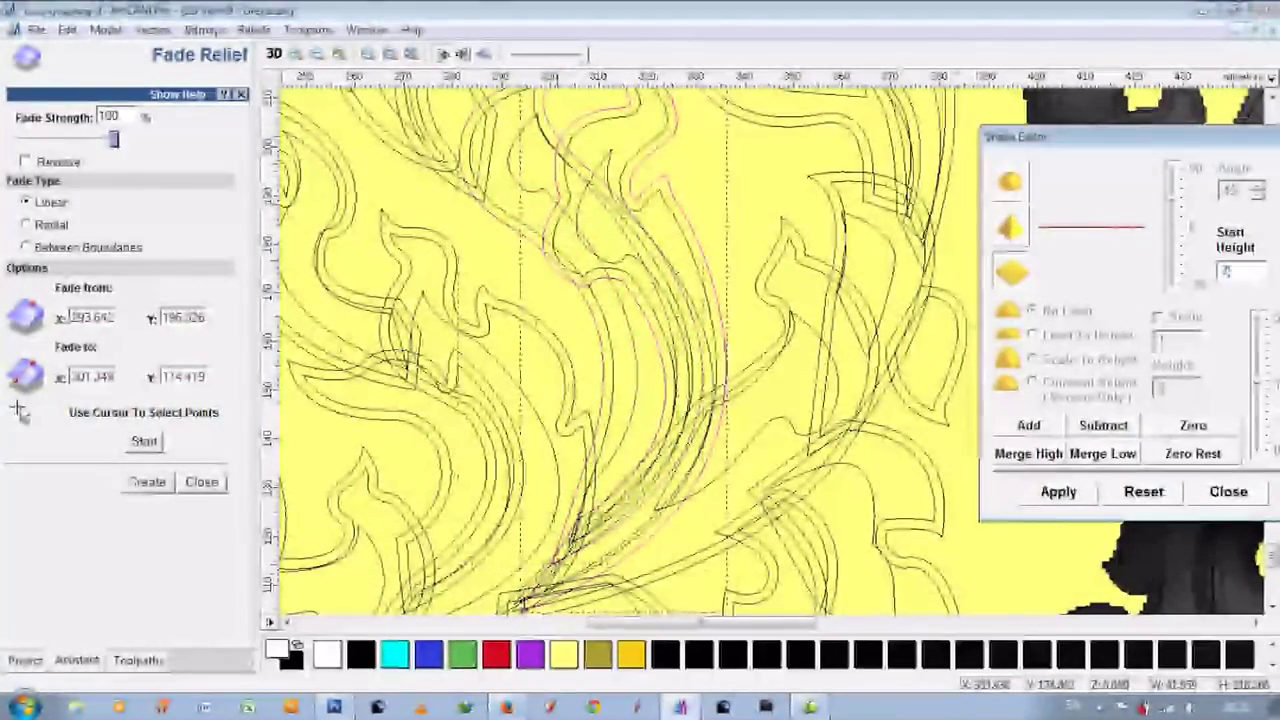
{"action": "key", "text": "F3"}
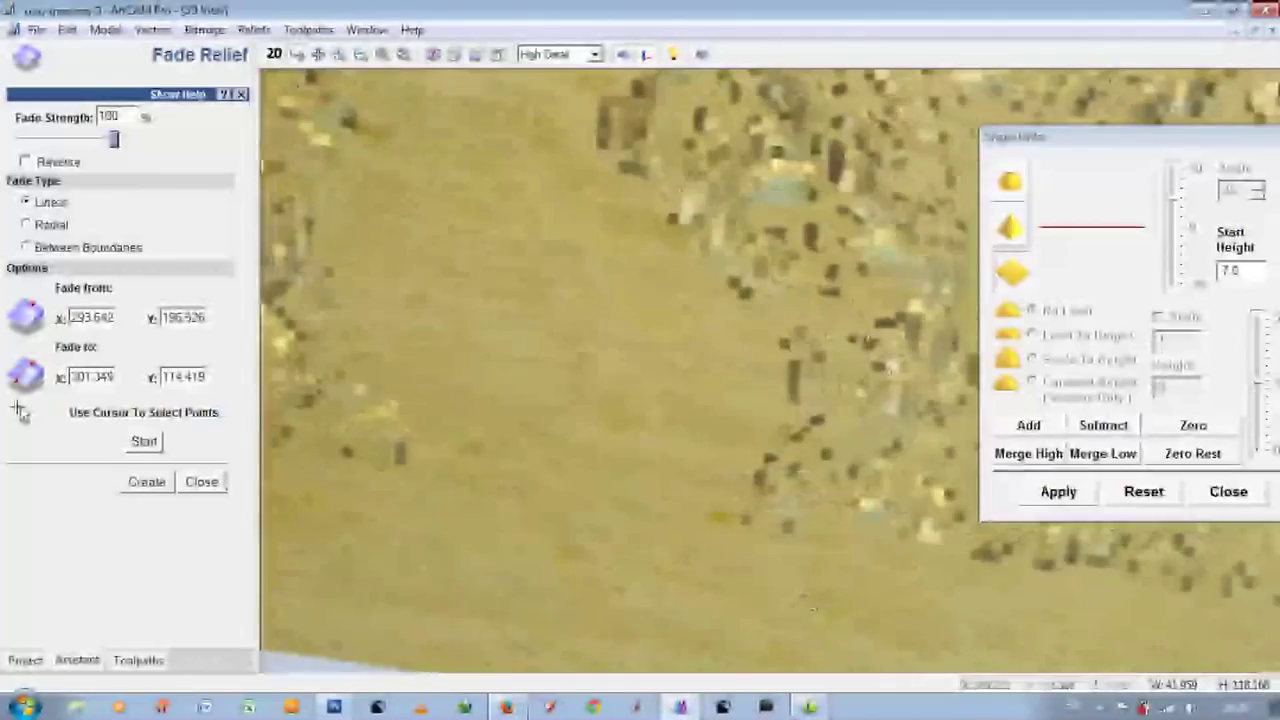
{"action": "key", "text": "F2"}
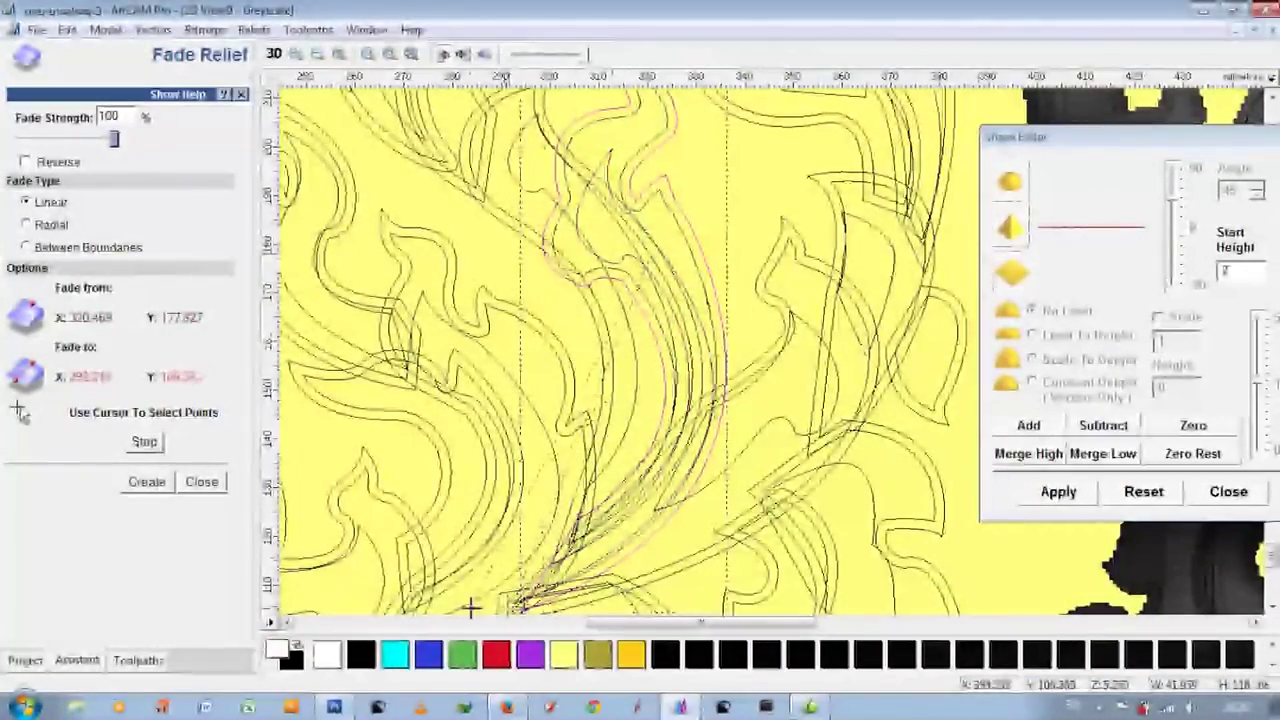
{"action": "key", "text": "F3"}
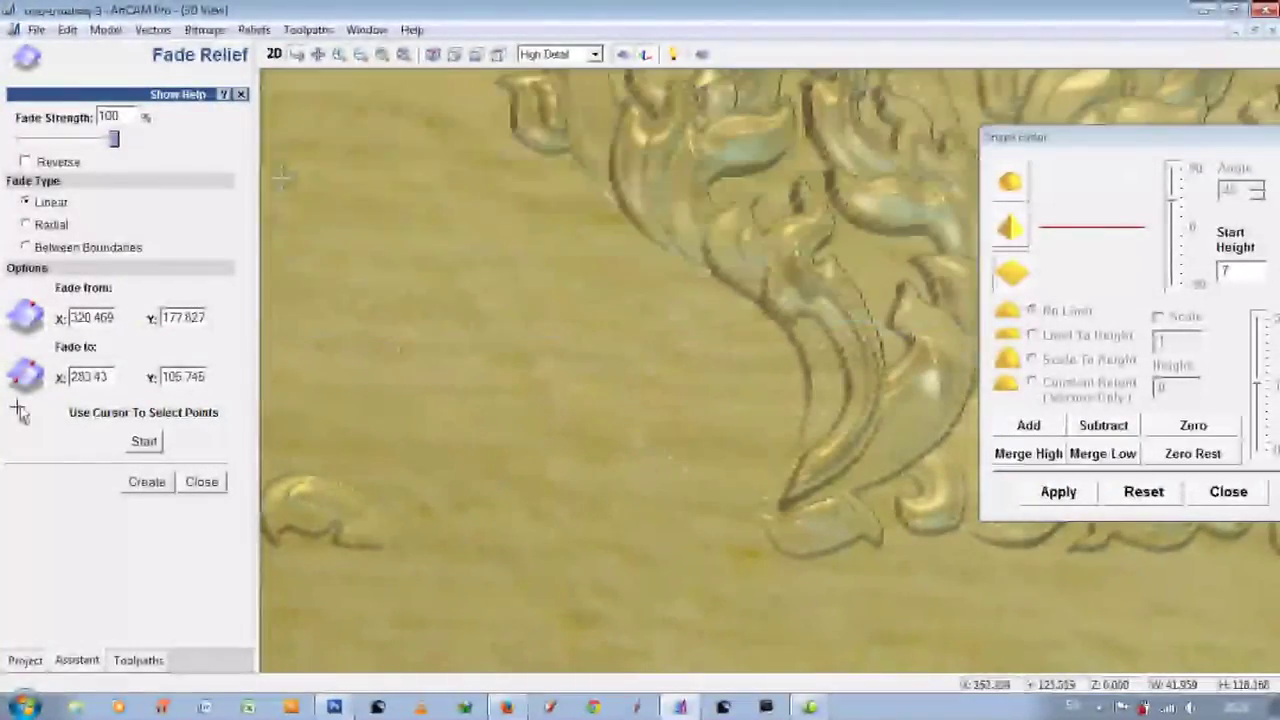
{"action": "key", "text": "F2"}
{"action": "left_click_drag", "start_coordinate": [650, 392], "coordinate": [458, 500]}
{"action": "key", "text": "F3"}
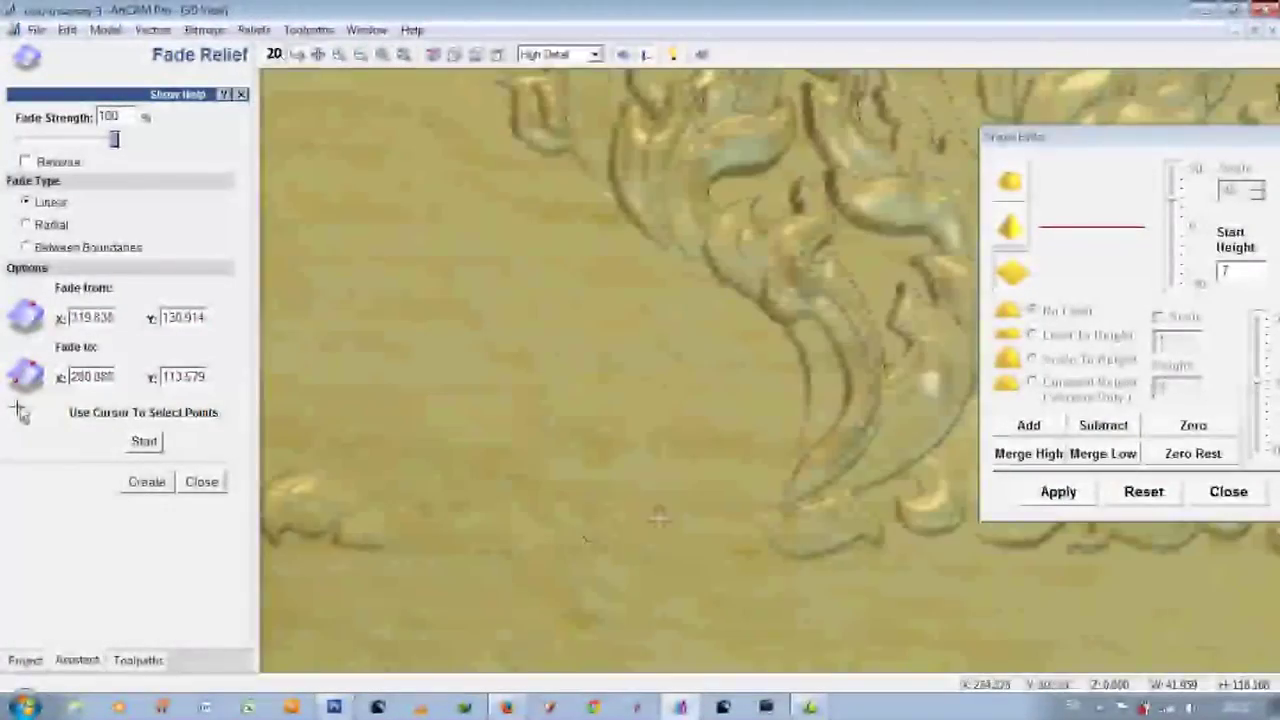
{"action": "left_click_drag", "start_coordinate": [787, 296], "coordinate": [814, 276]}
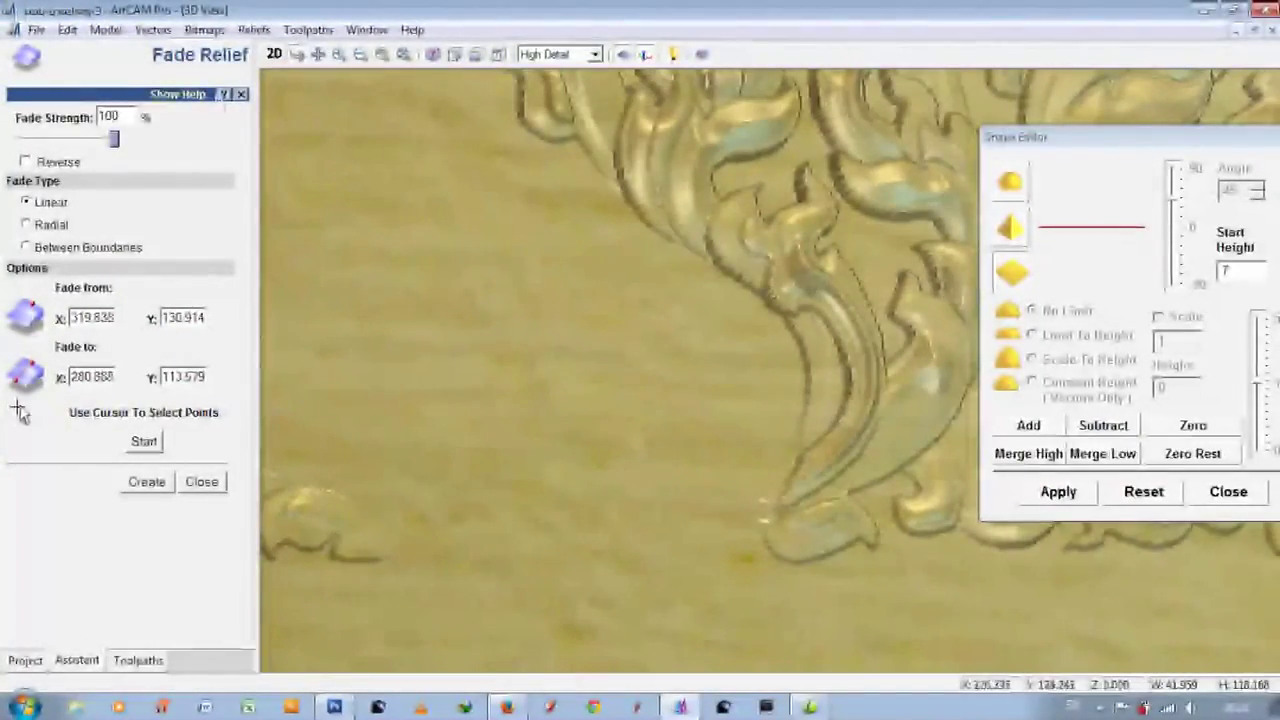
{"action": "key", "text": "F2"}
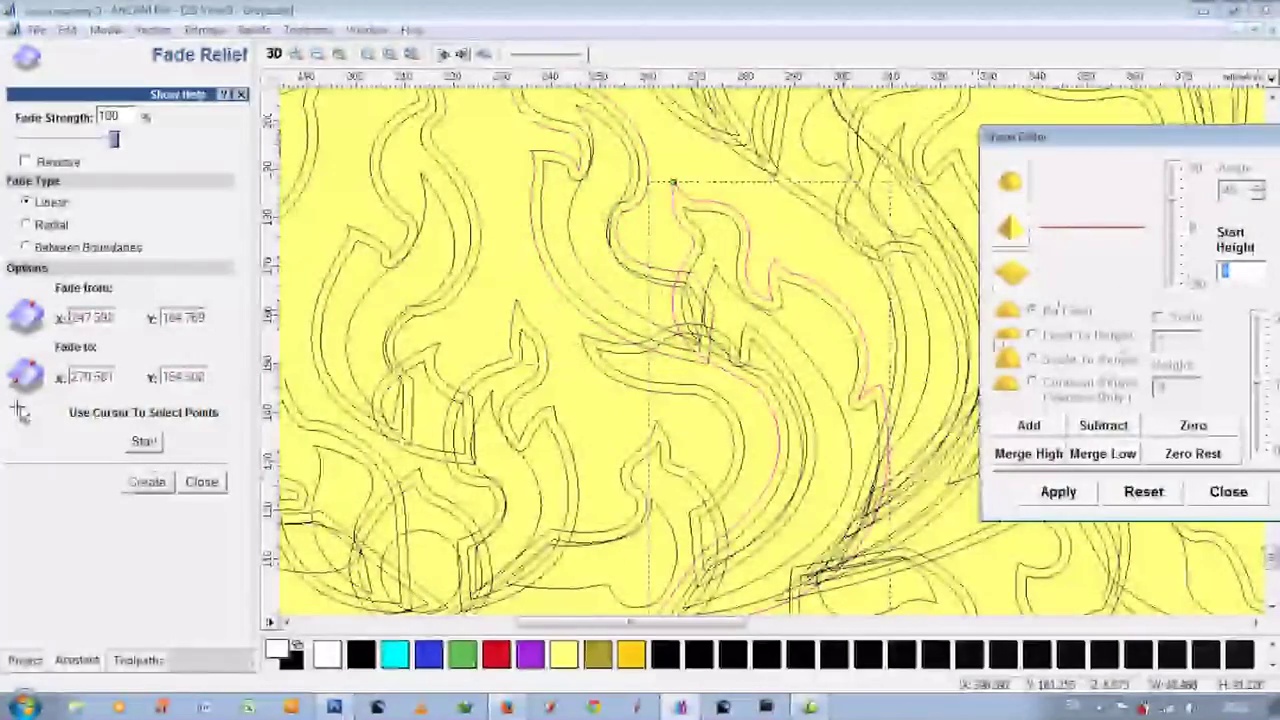
Taper the larger flame vector with fade points (267.63, 111.72) to (215.607, 96.108).
{"action": "left_click", "coordinate": [272, 55]}
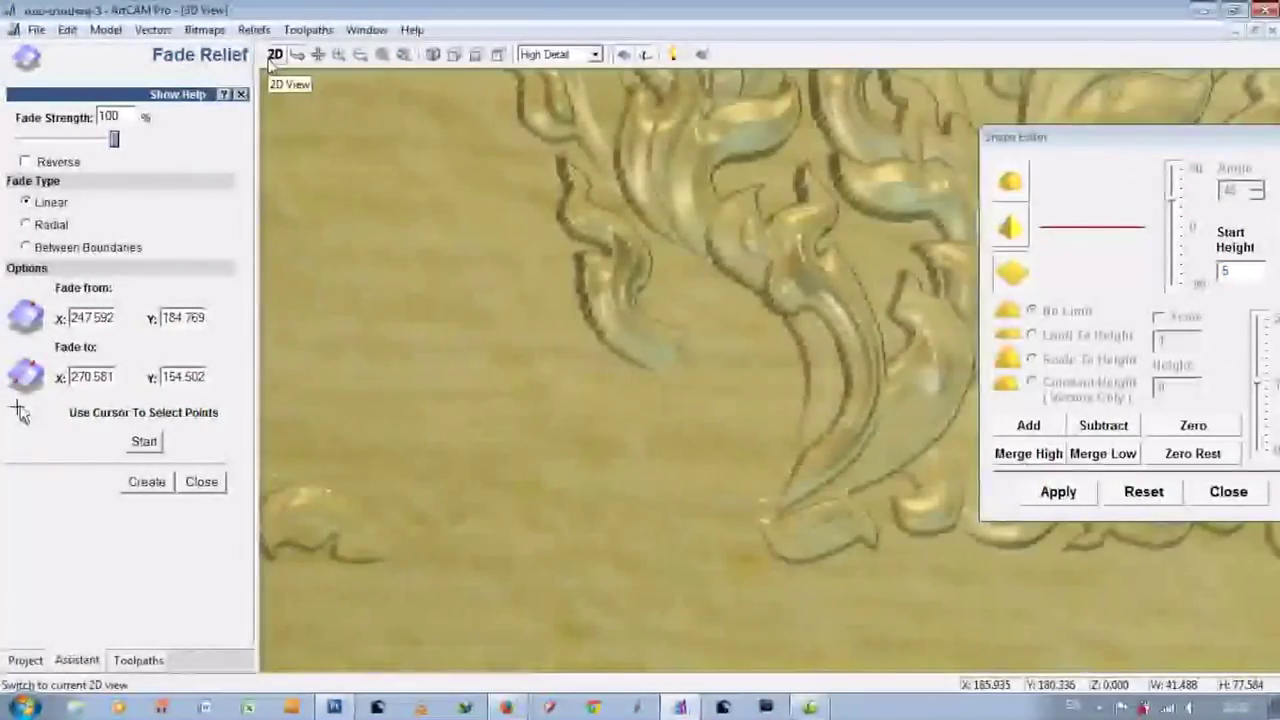
{"action": "left_click", "coordinate": [273, 55]}
{"action": "left_click", "coordinate": [1160, 292]}
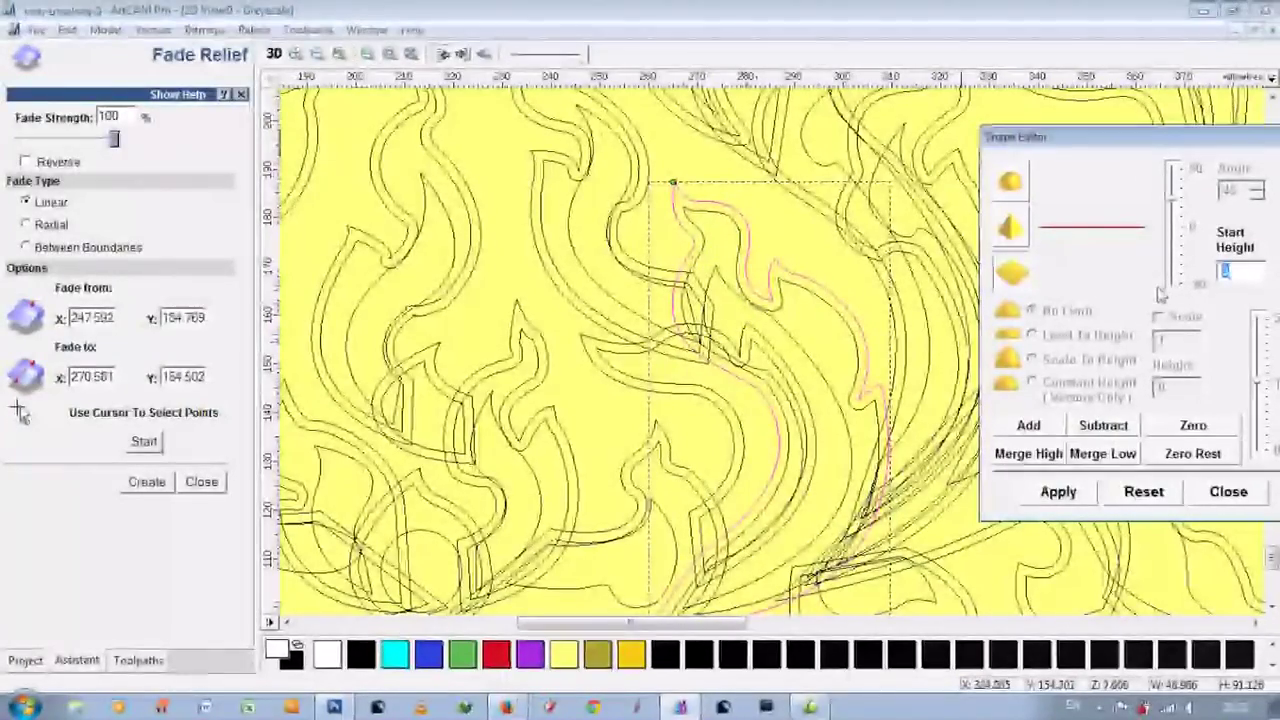
{"action": "left_click", "coordinate": [717, 279]}
{"action": "left_click", "coordinate": [1178, 232]}
{"action": "scroll", "coordinate": [1222, 250], "scroll_direction": "down", "scroll_amount": 3}
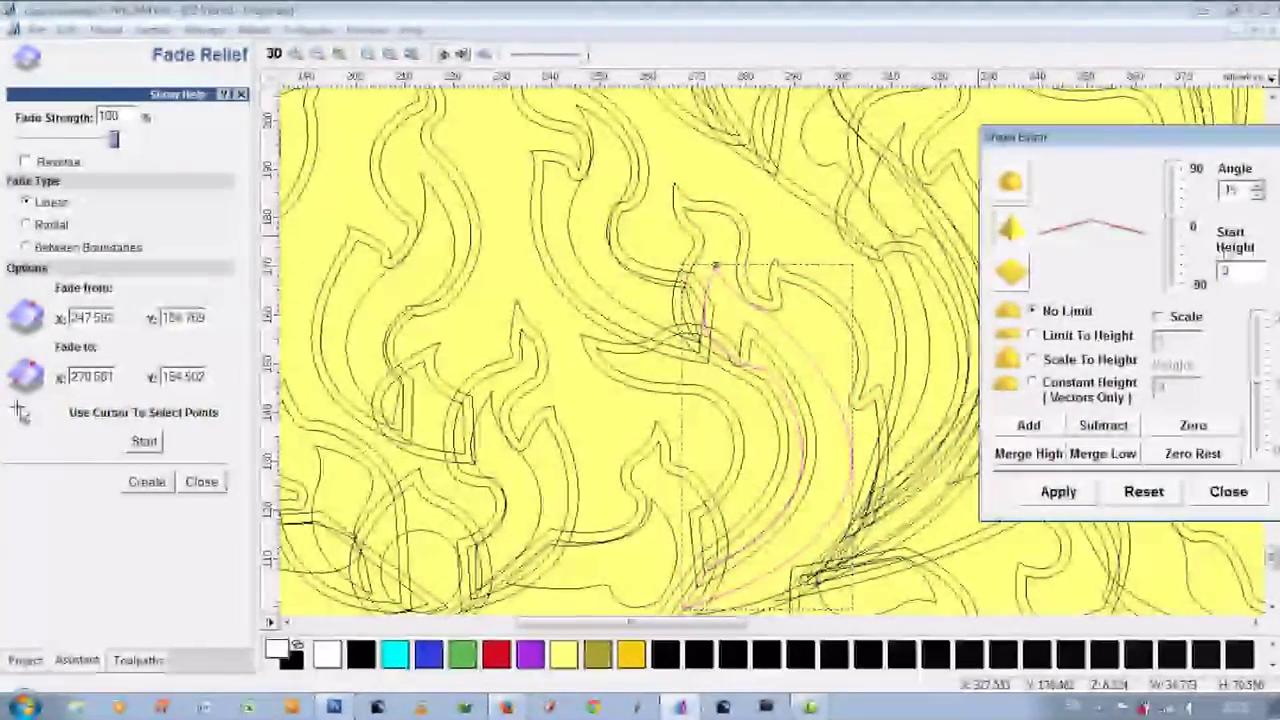
{"action": "left_click", "coordinate": [834, 295]}
{"action": "left_click", "coordinate": [144, 441]}
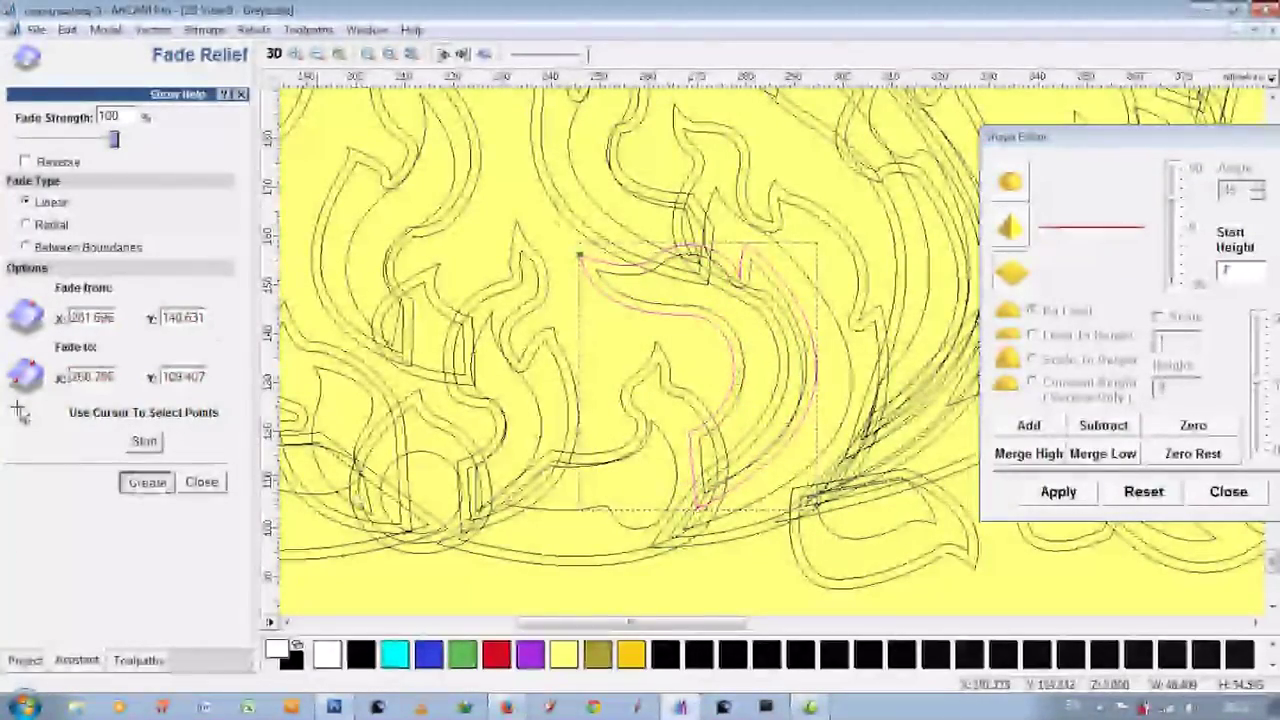
{"action": "left_click", "coordinate": [146, 482]}
{"action": "left_click", "coordinate": [274, 55]}
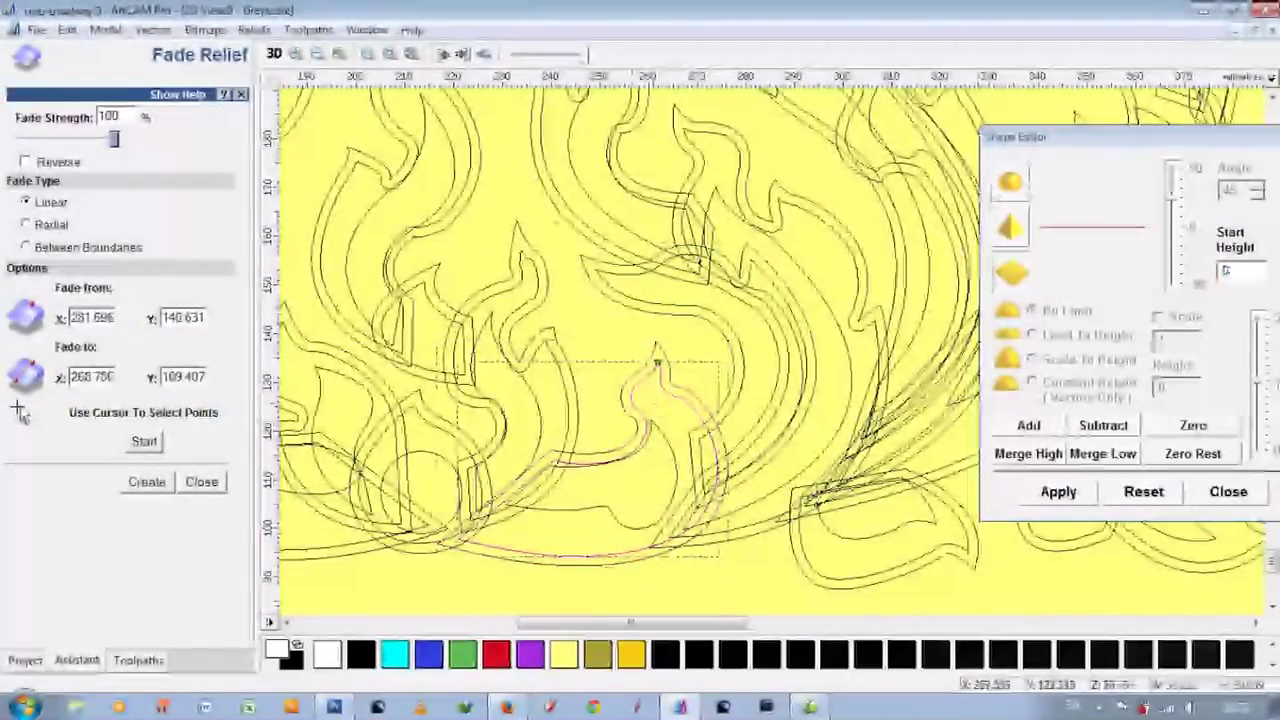
Select the smaller flame and its enclosing outline and inspect the relief in 3D.
{"action": "left_click", "coordinate": [600, 458]}
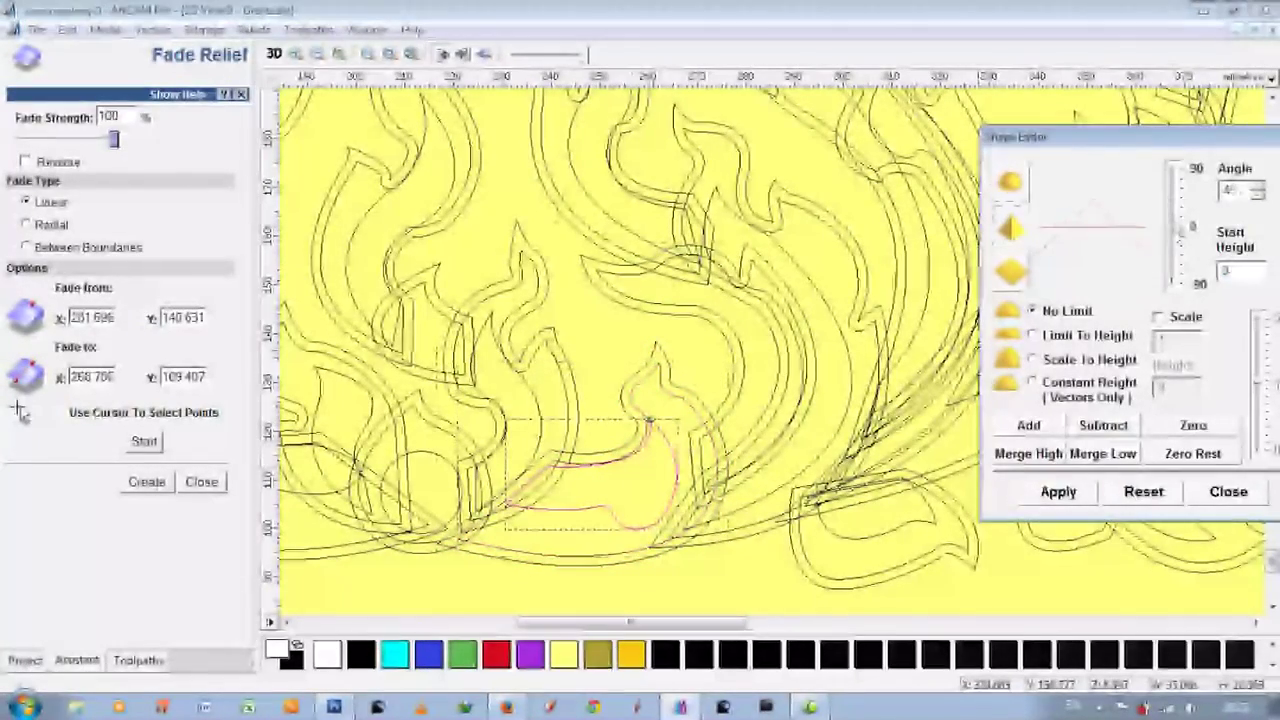
{"action": "left_click", "coordinate": [640, 385]}
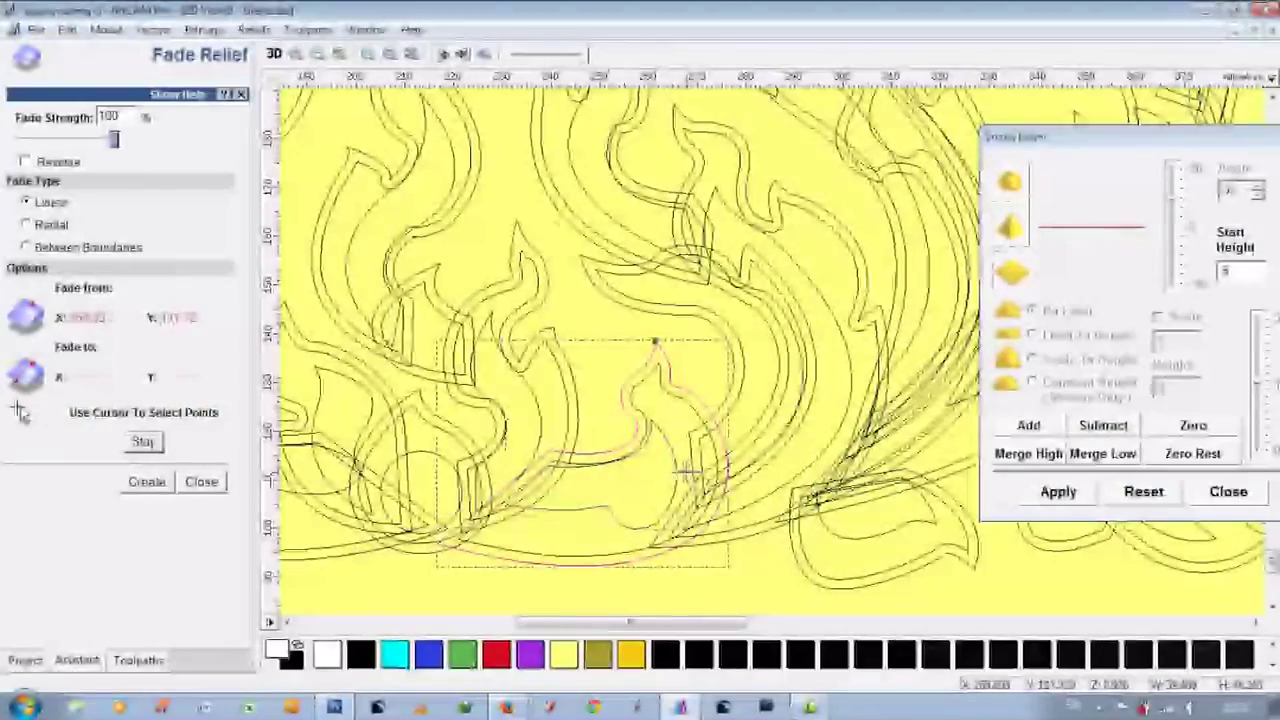
{"action": "key", "text": "F3"}
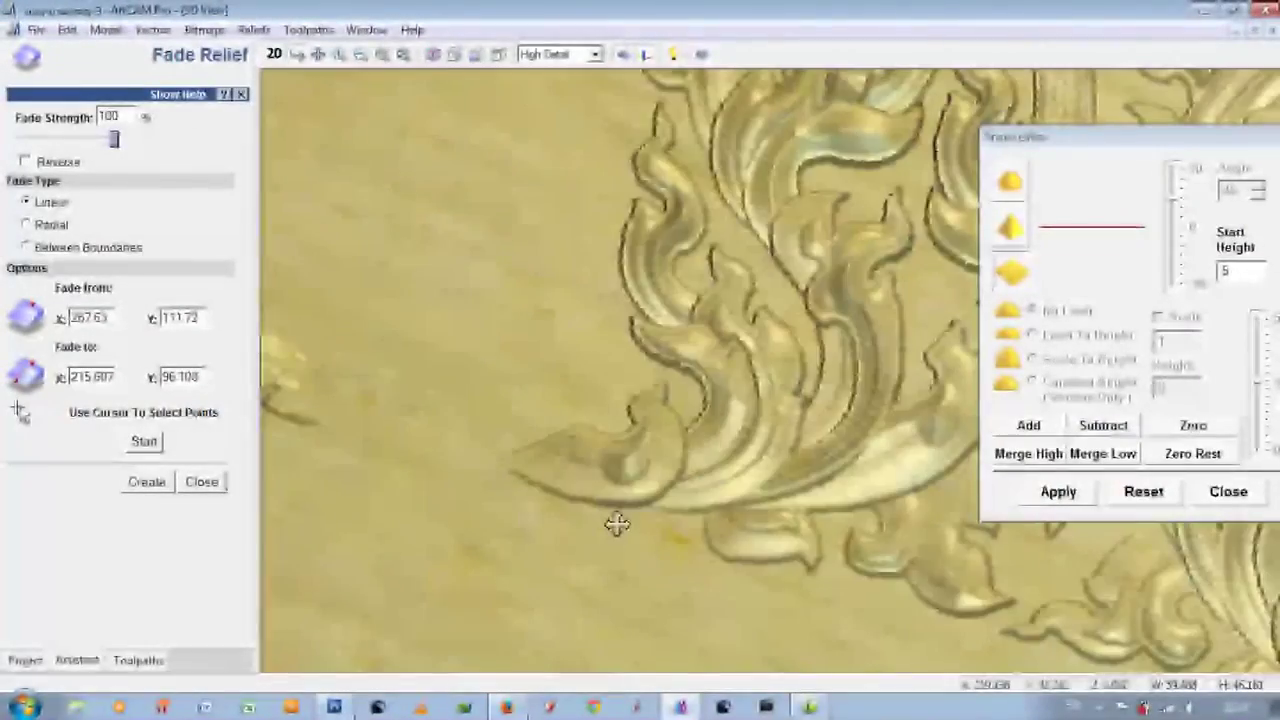
{"action": "mouse_move", "coordinate": [616, 524]}
{"action": "left_mouse_down"}
{"action": "mouse_move", "coordinate": [778, 262]}
{"action": "mouse_move", "coordinate": [850, 292]}
{"action": "left_mouse_up"}
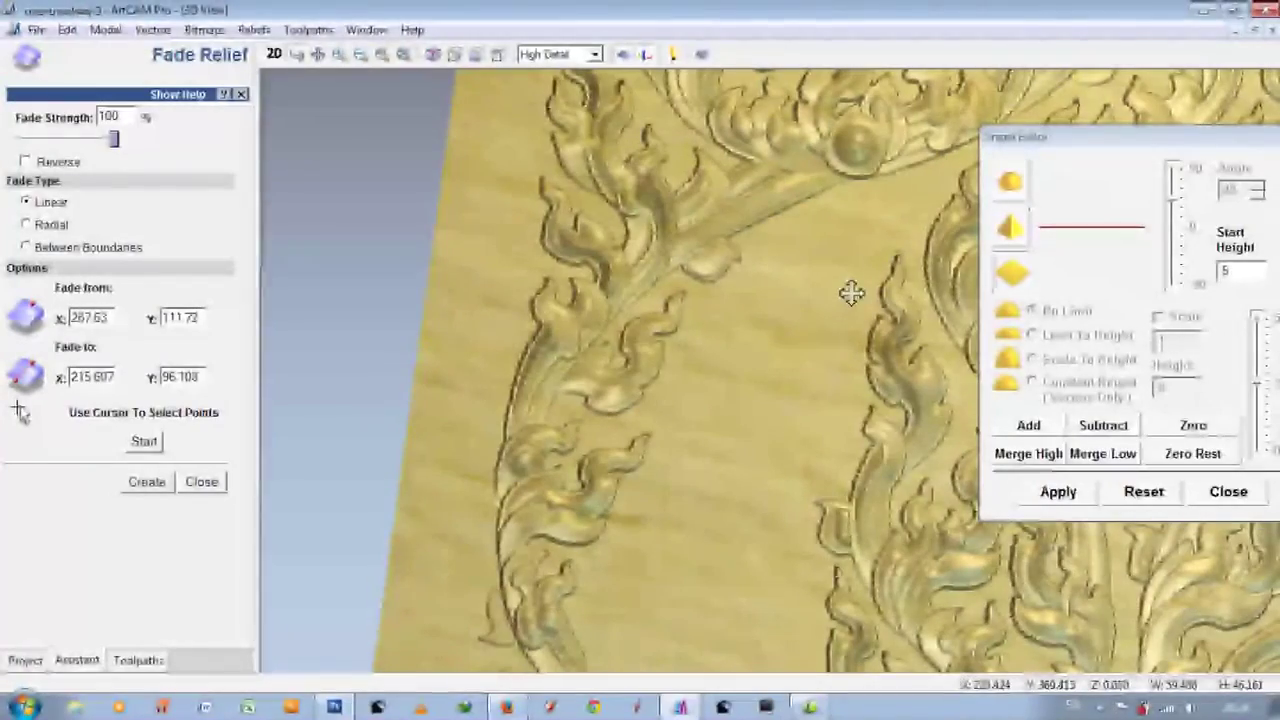
{"action": "left_click", "coordinate": [276, 56]}
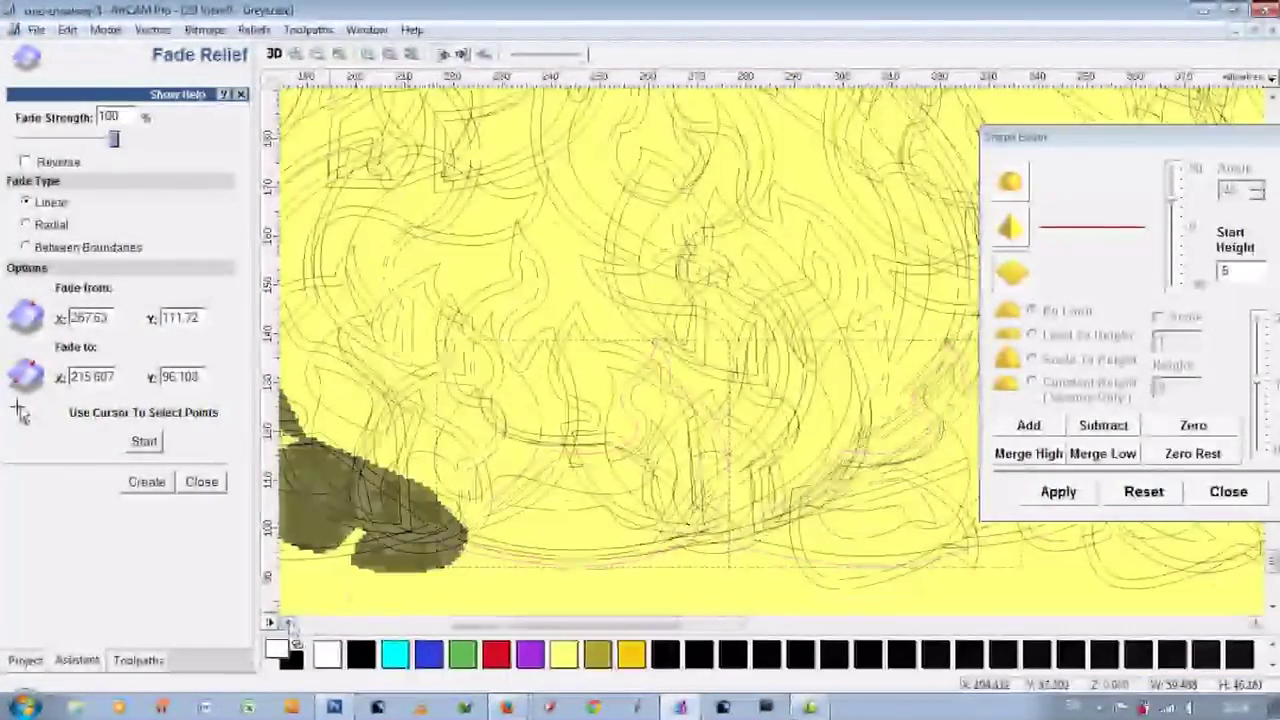
Fade the next upper-left flame vector and check the result in 3D.
{"action": "scroll", "coordinate": [1077, 117], "scroll_direction": "down", "scroll_amount": 3}
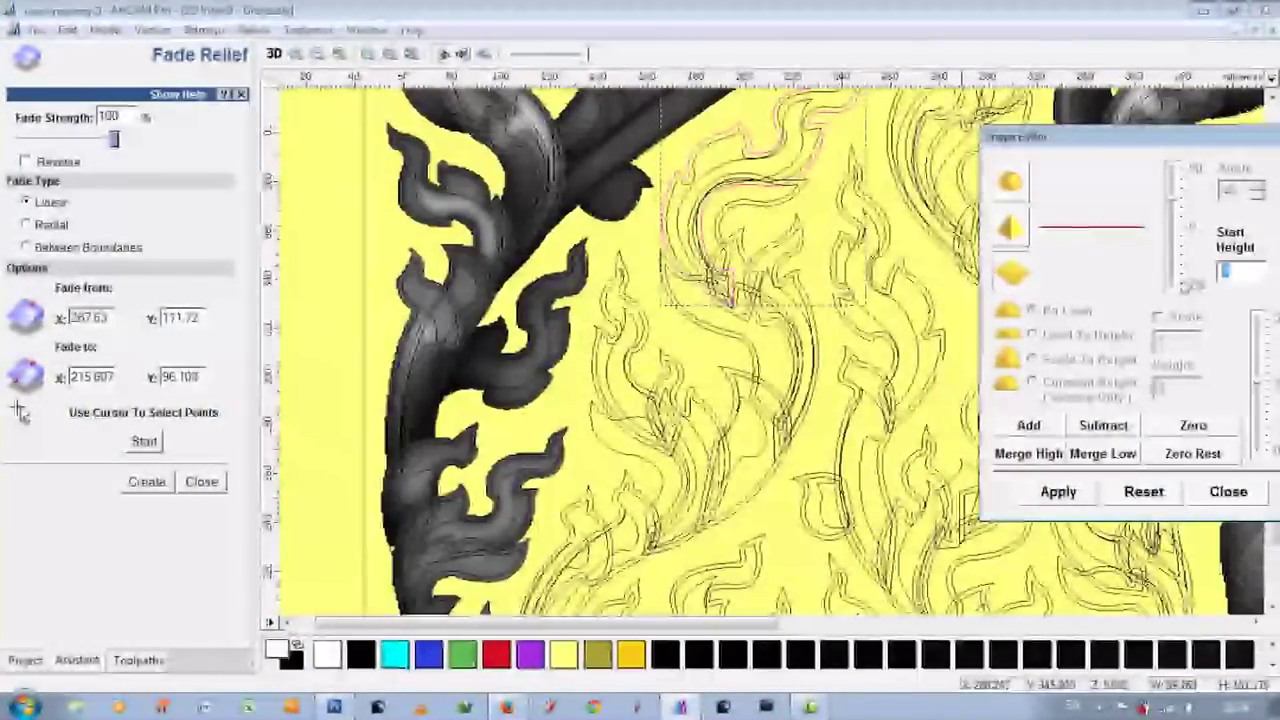
{"action": "scroll", "coordinate": [840, 300], "scroll_direction": "up", "scroll_amount": 3}
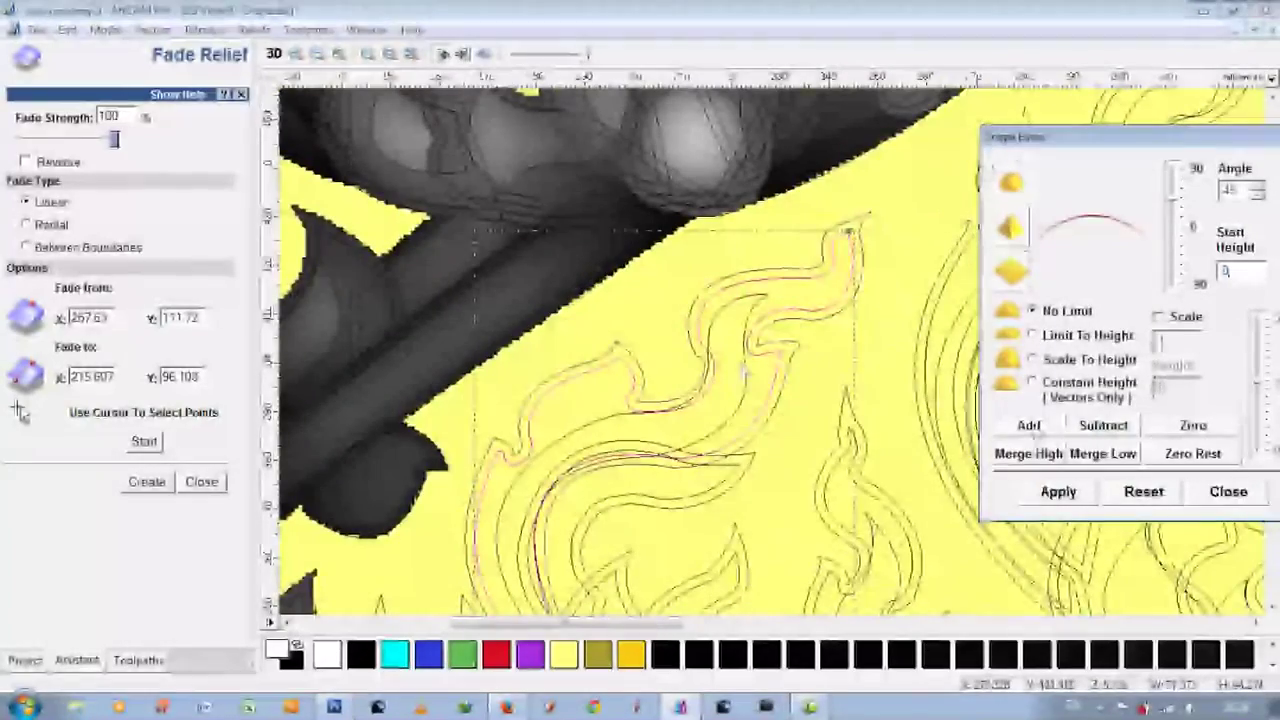
{"action": "scroll", "coordinate": [594, 306], "scroll_direction": "up", "scroll_amount": 2}
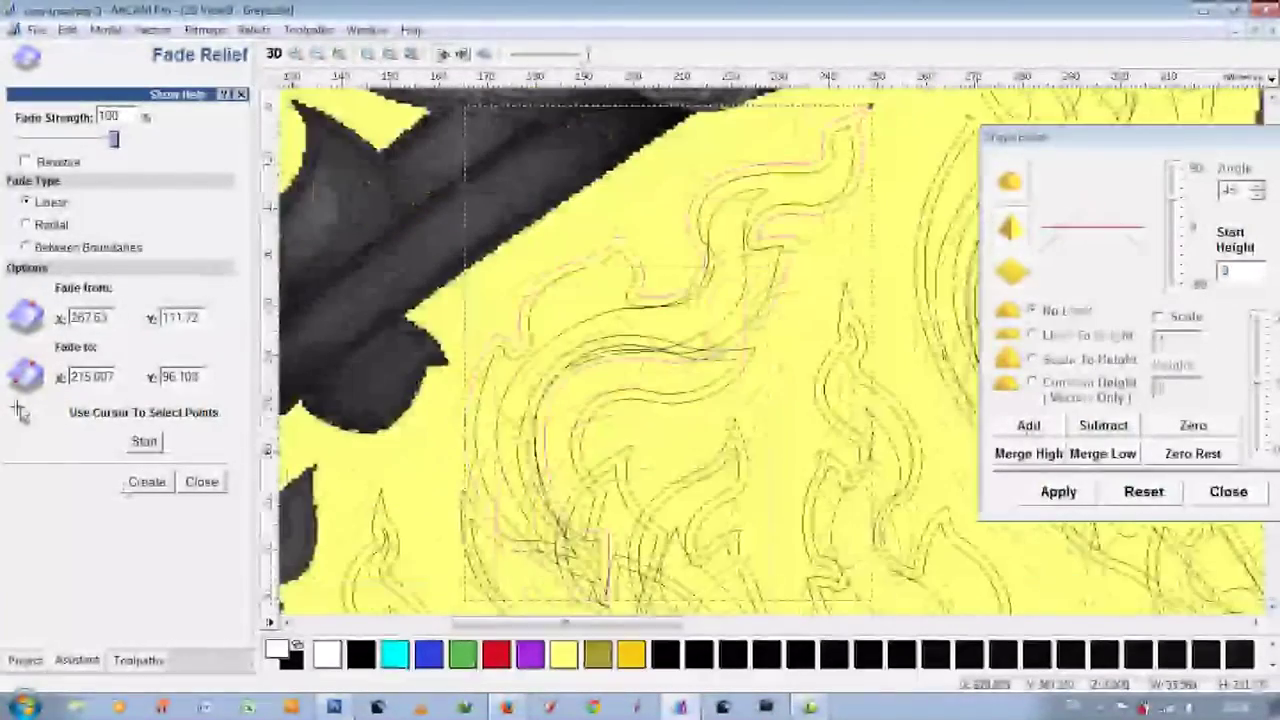
{"action": "left_click", "coordinate": [144, 441]}
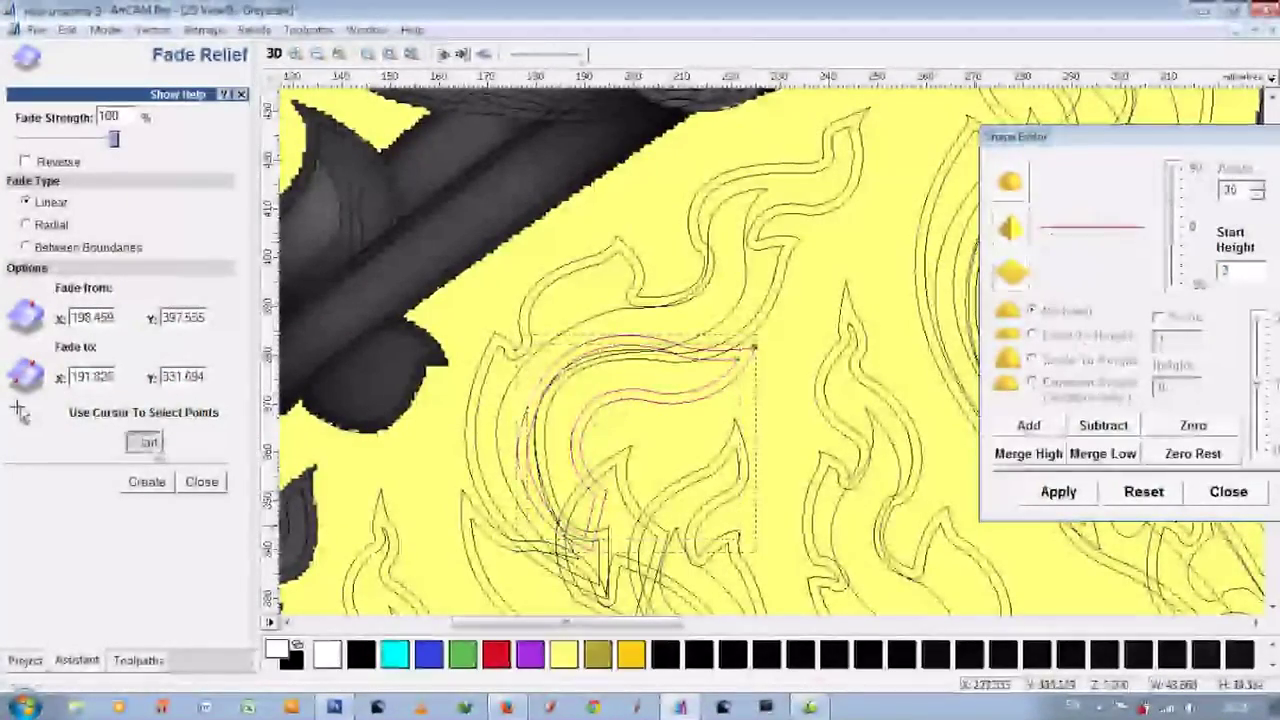
{"action": "scroll", "coordinate": [620, 350], "scroll_direction": "down", "scroll_amount": 3}
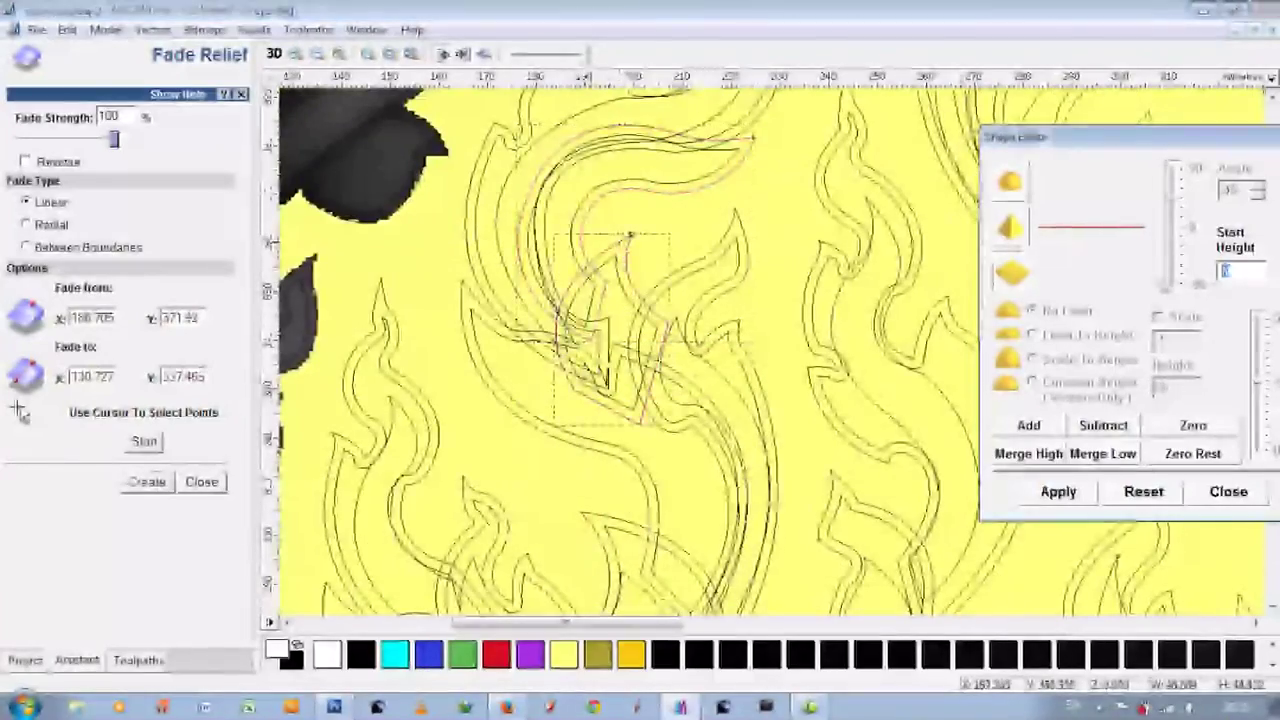
{"action": "left_click", "coordinate": [1010, 185]}
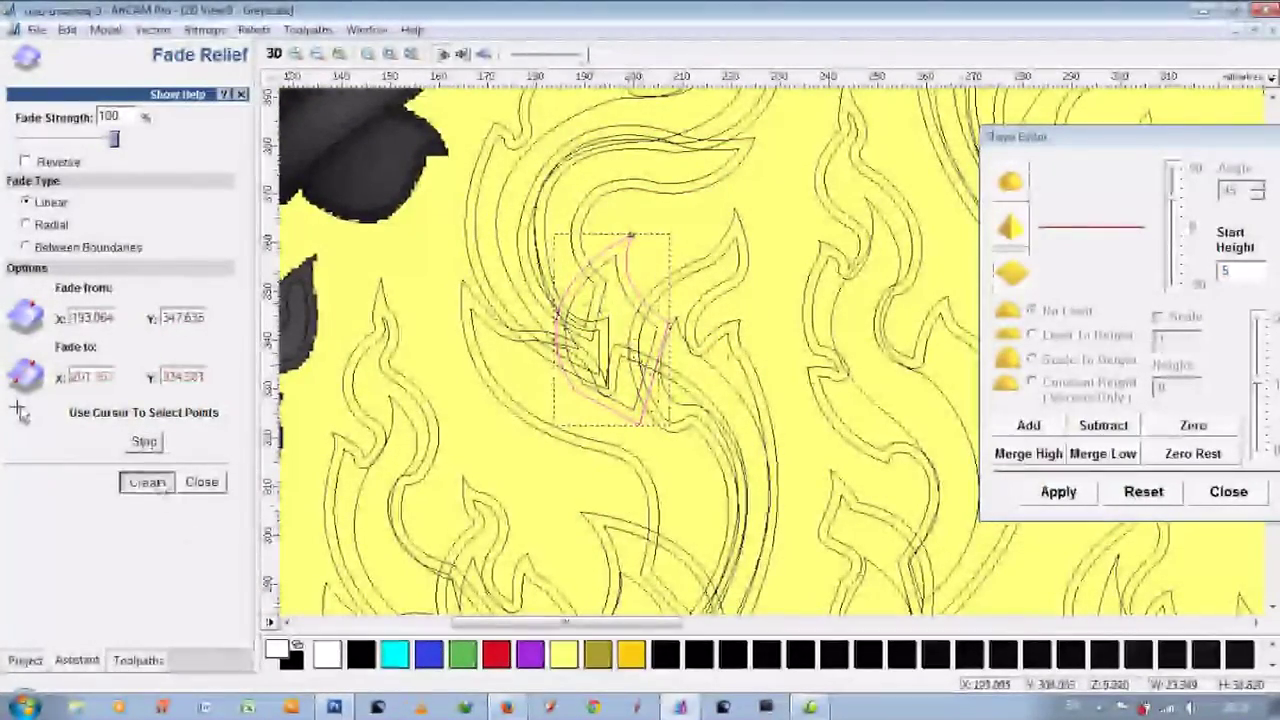
{"action": "left_click", "coordinate": [273, 54]}
{"action": "left_click", "coordinate": [273, 54]}
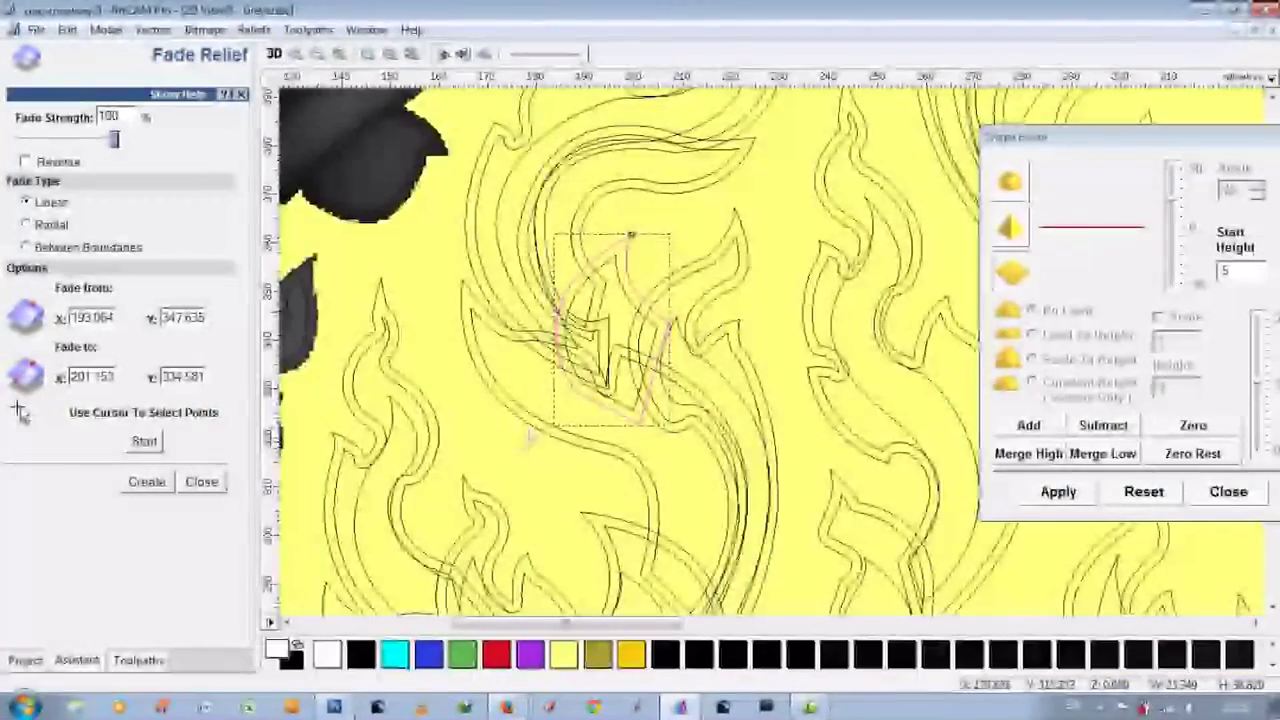
Set fade points (204.046, 266.922) to (178.77, 236.296) and start height 5.0 for the next flame.
{"action": "scroll", "coordinate": [620, 350], "scroll_direction": "down", "scroll_amount": 3}
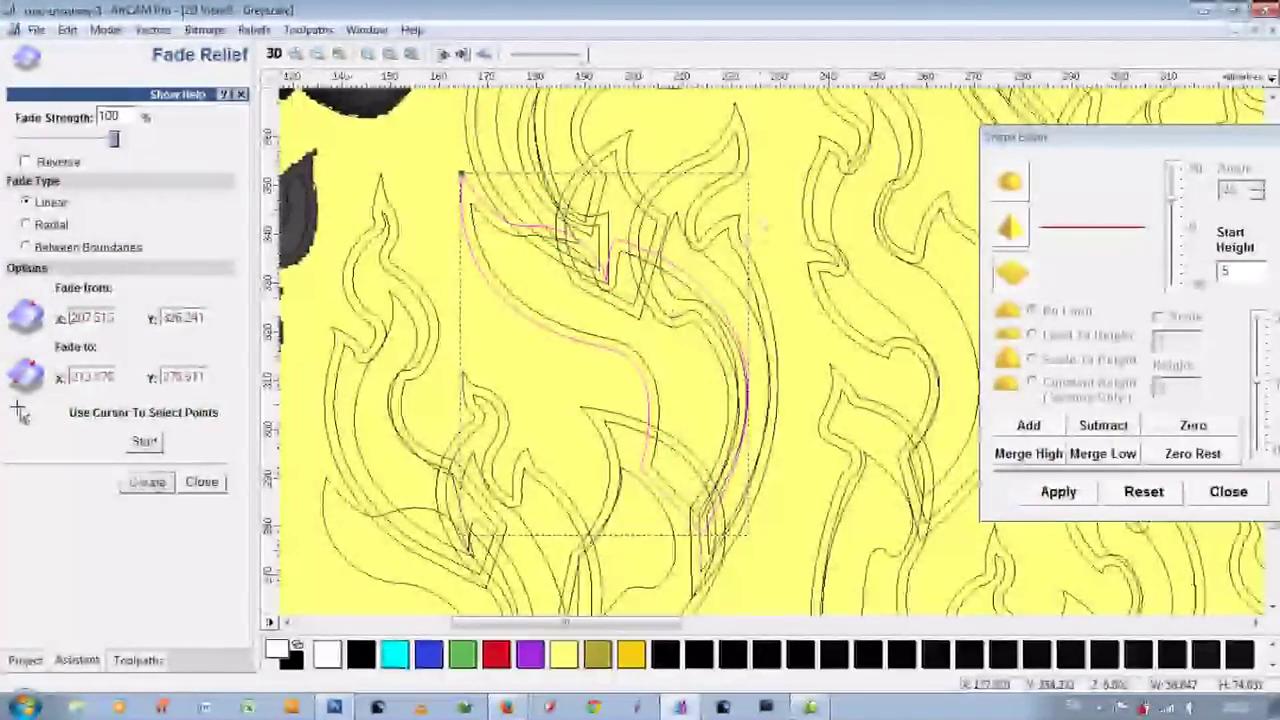
{"action": "left_click", "coordinate": [273, 54]}
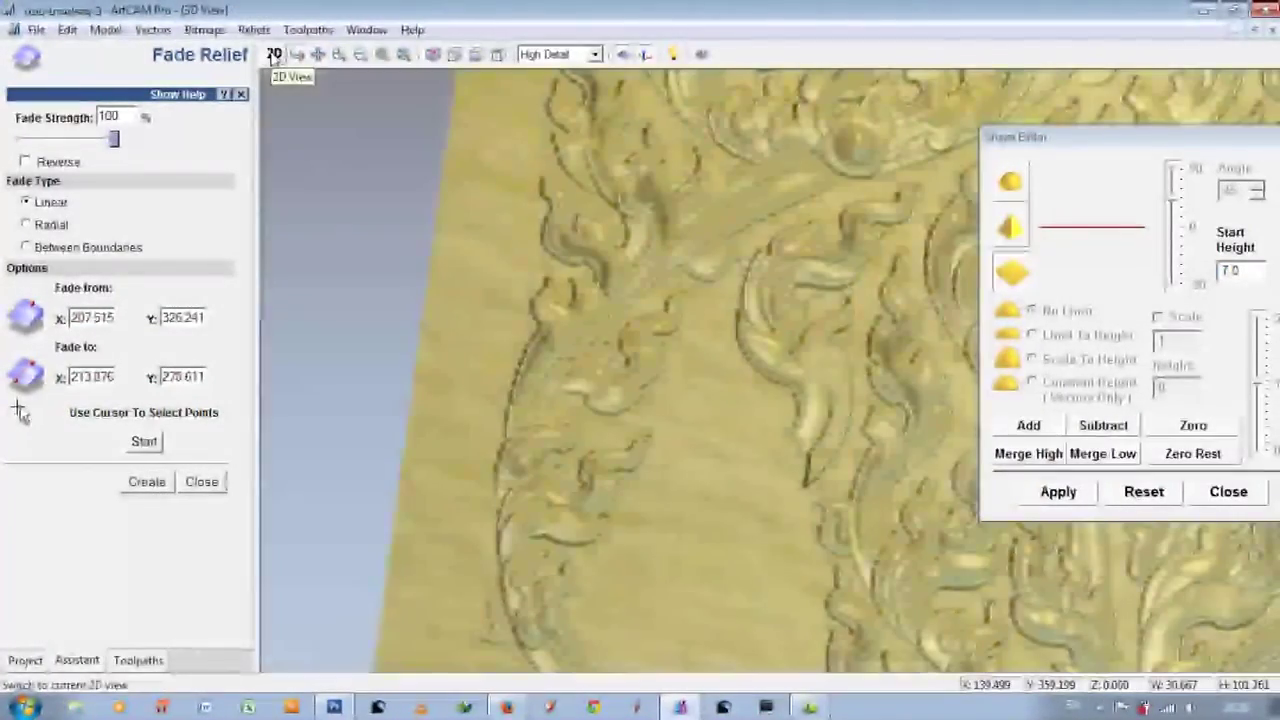
{"action": "left_click", "coordinate": [274, 56]}
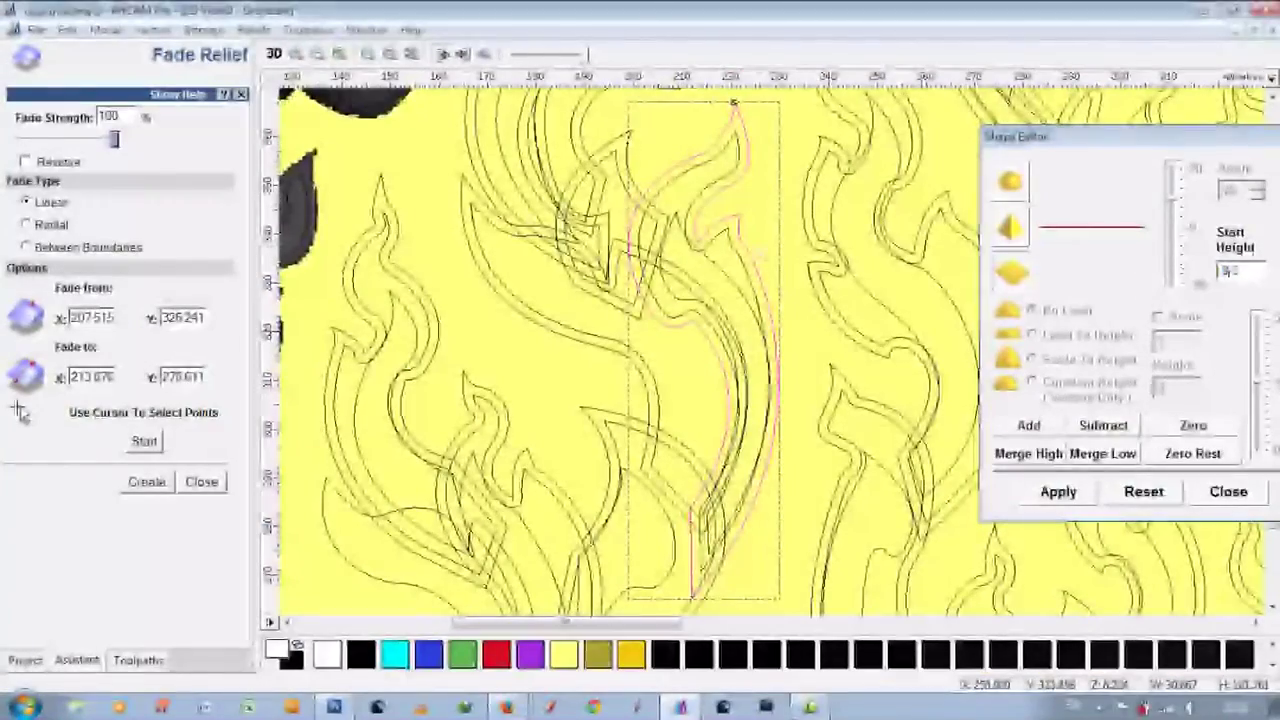
{"action": "left_click", "coordinate": [144, 441]}
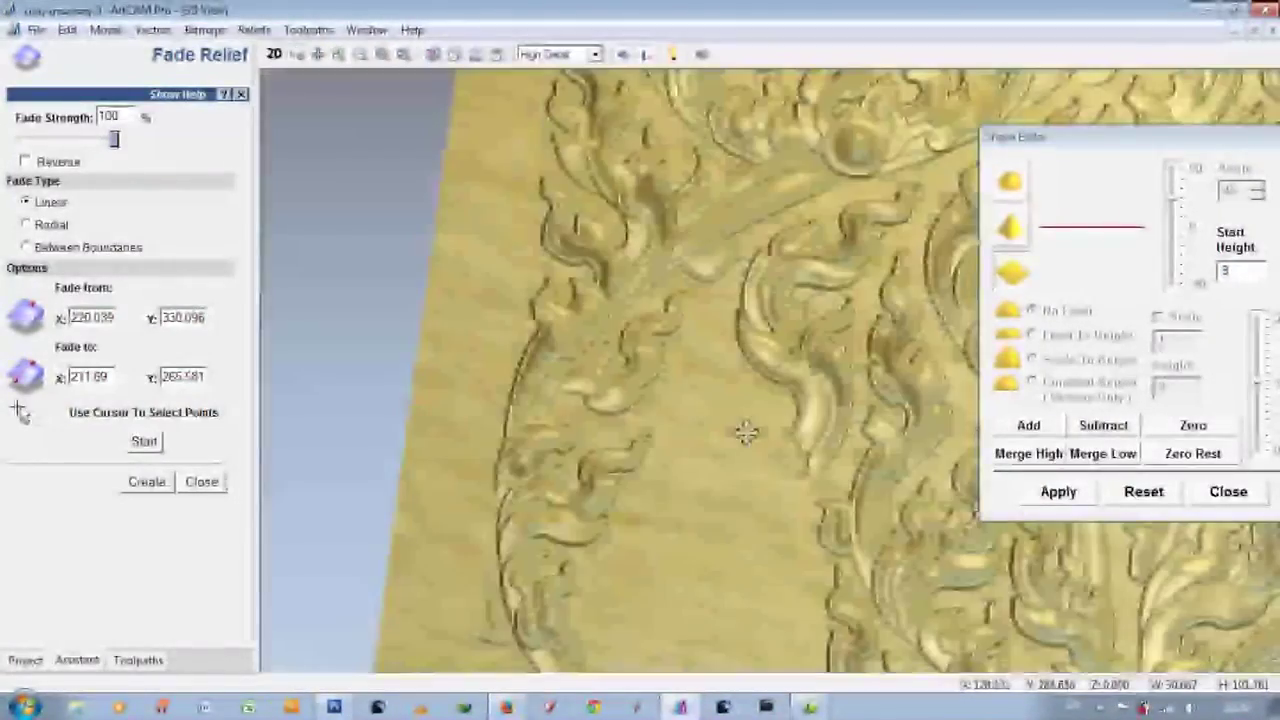
{"action": "key", "text": "F2"}
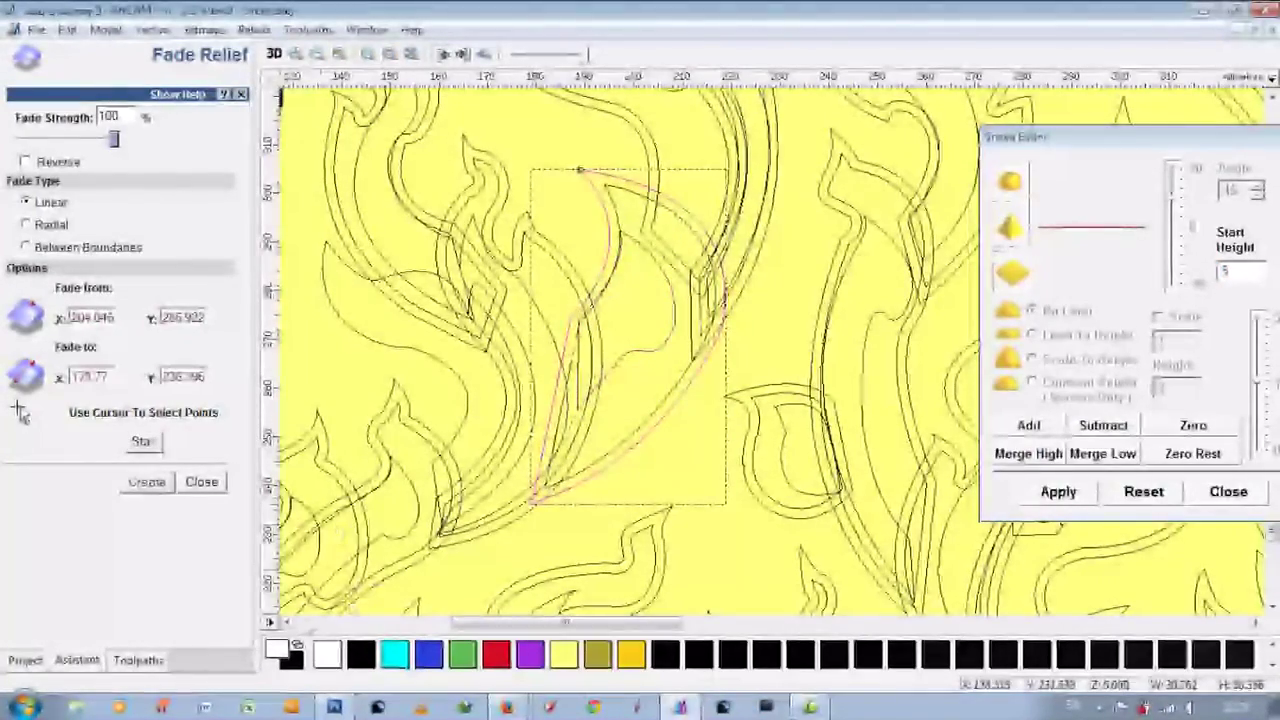
{"action": "type", "text": "5.0"}
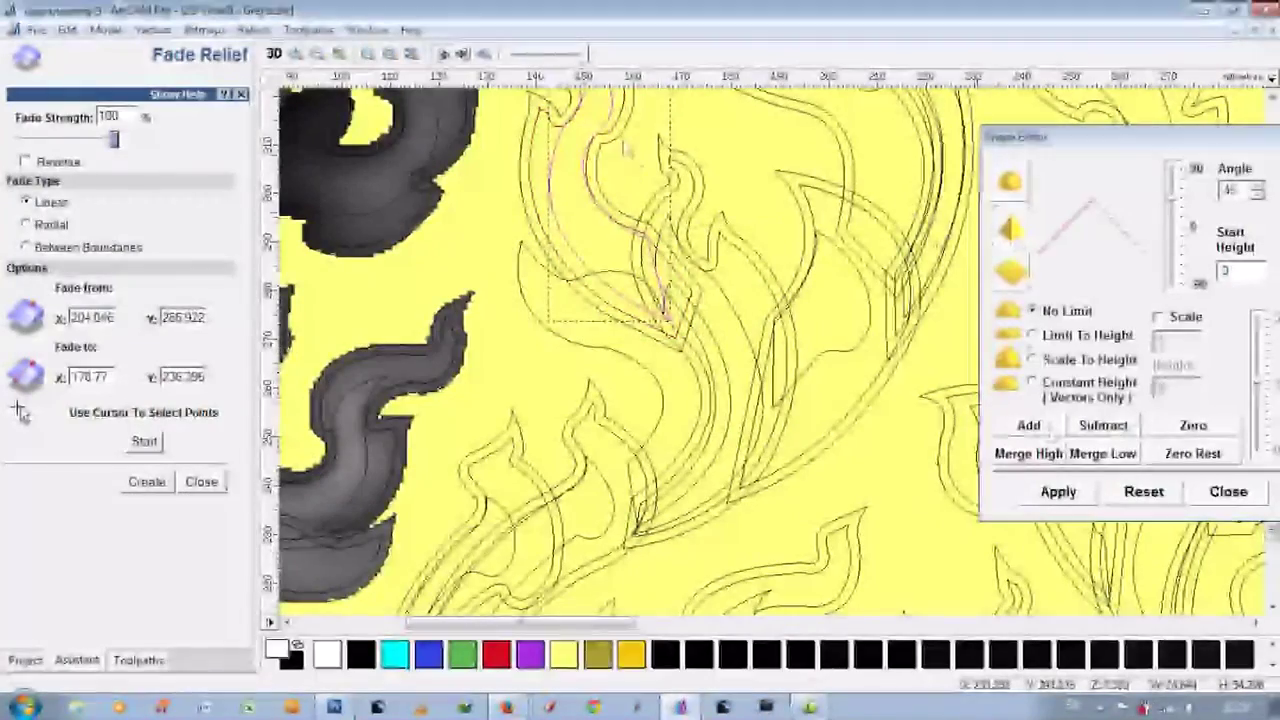
Check the flame leaf faded from (179.384, 277.67) to (156.848, 226.208) in 3D.
{"action": "key", "text": "F3"}
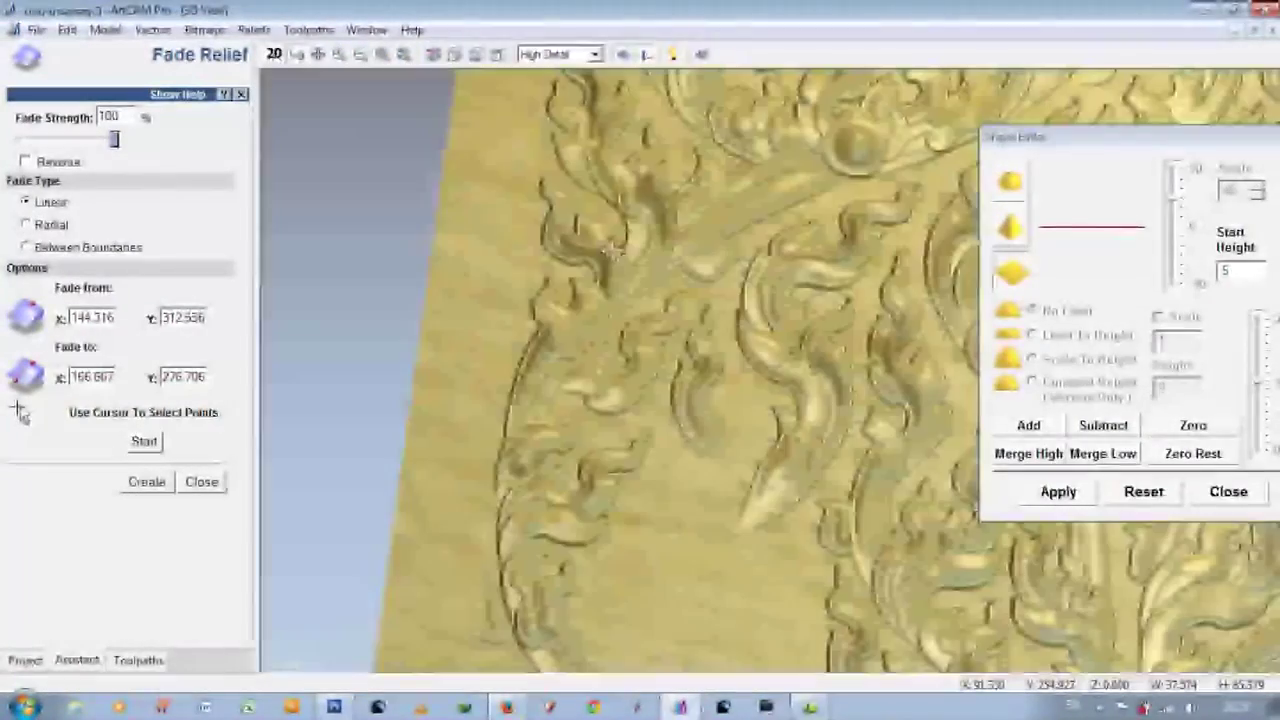
{"action": "key", "text": "F2"}
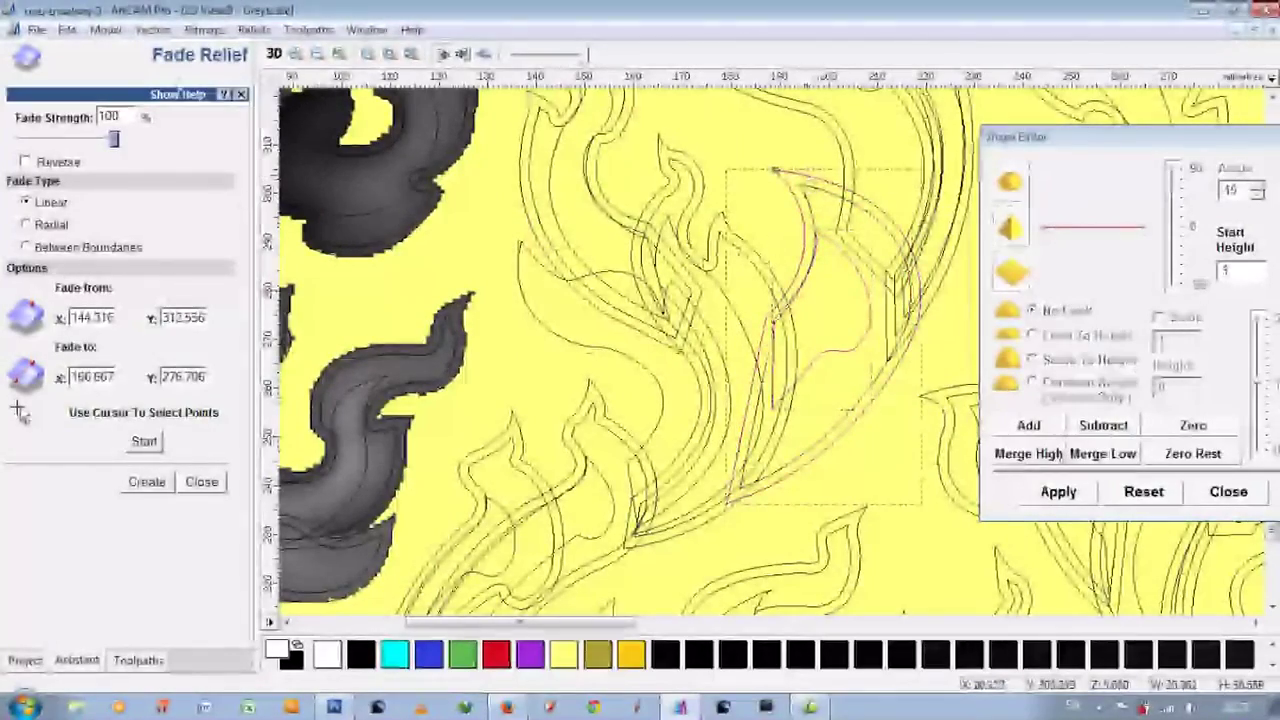
{"action": "key", "text": "F3"}
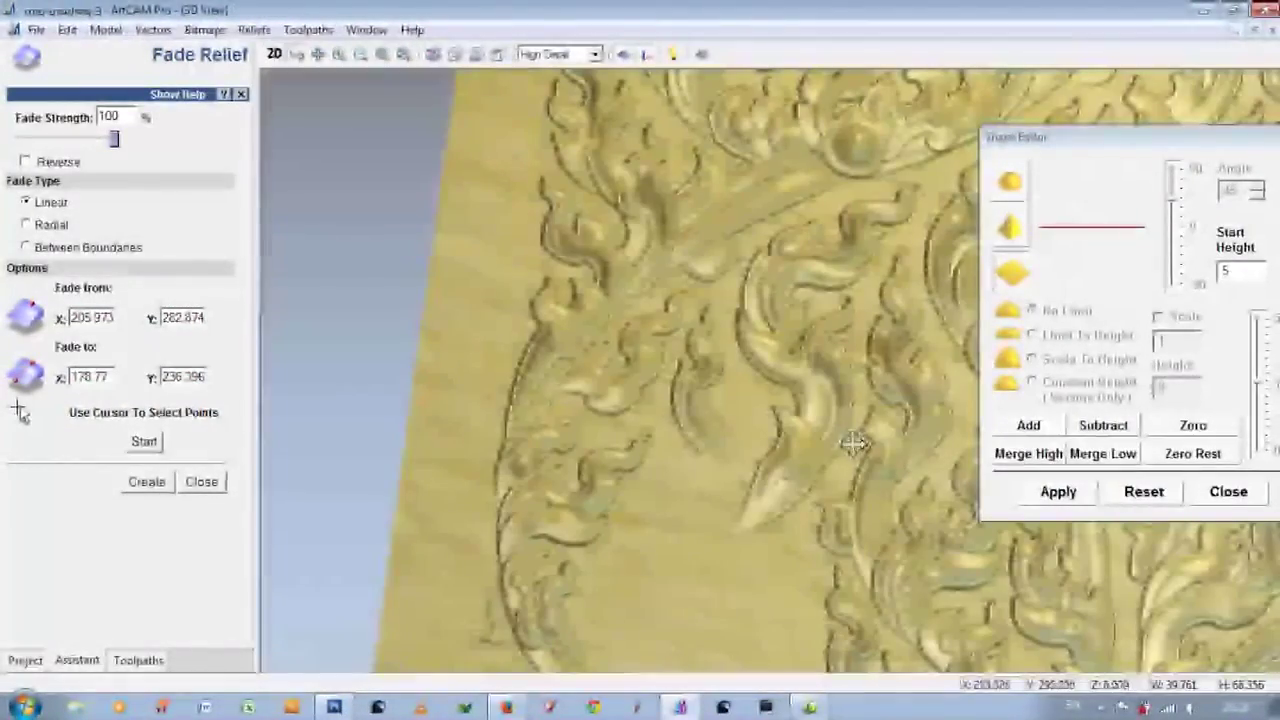
{"action": "key", "text": "F2"}
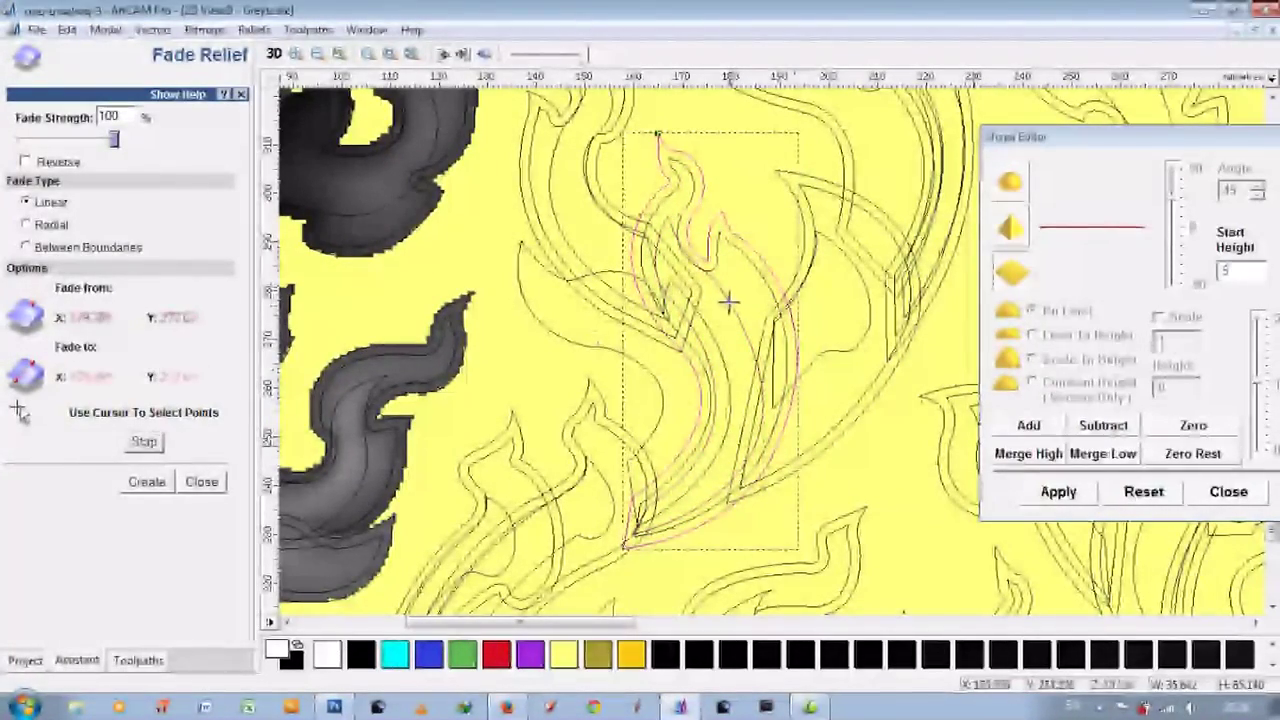
{"action": "key", "text": "F3"}
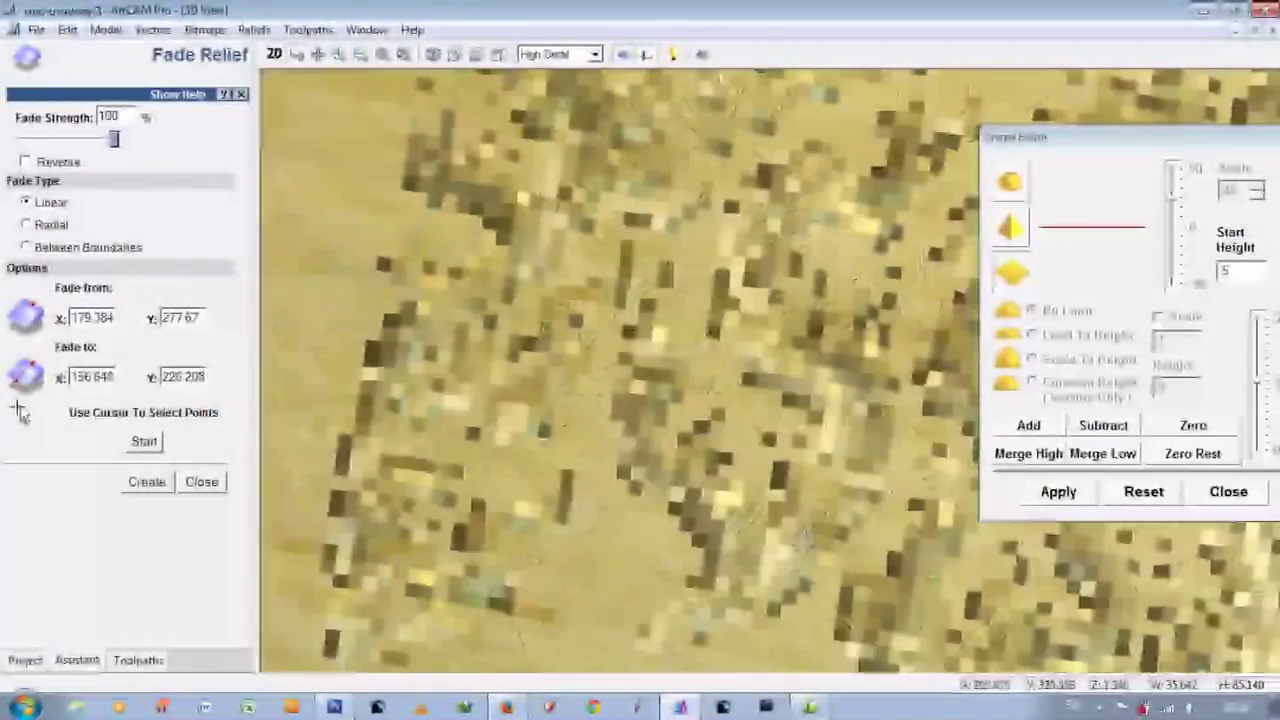
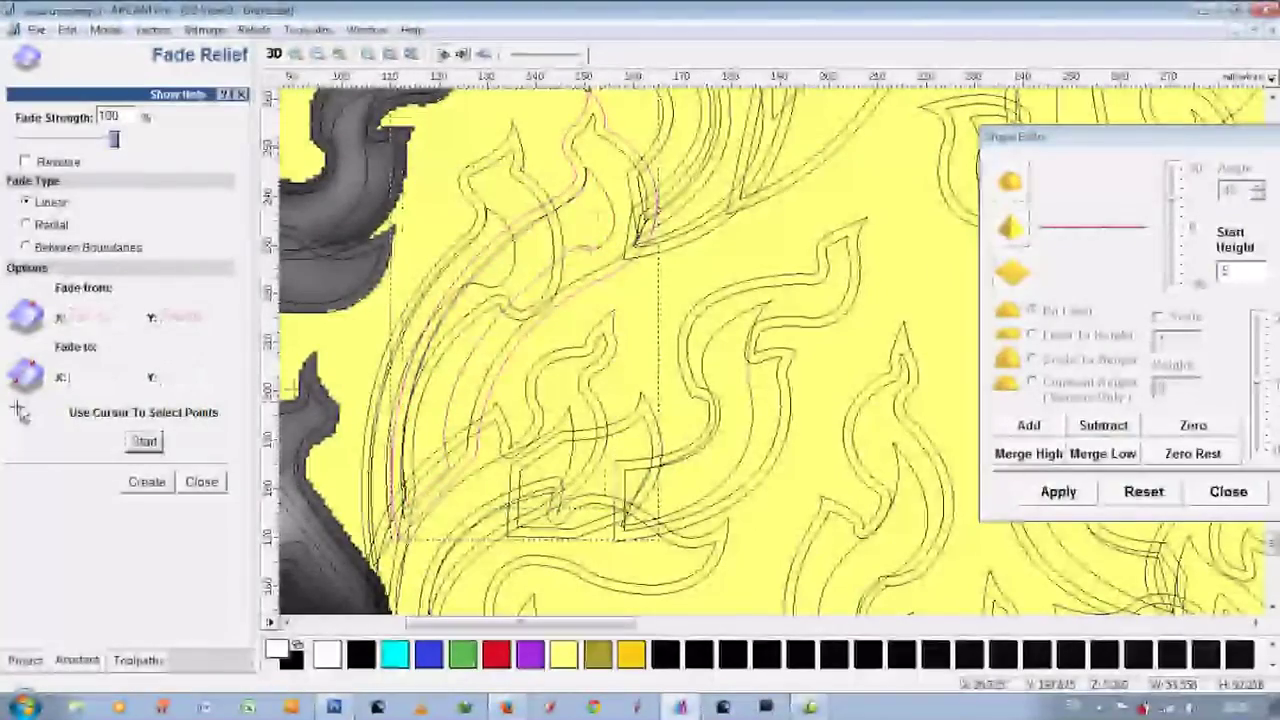
Pick an initial fade start and end point across the leaves and inspect the result in 3D.
{"action": "key", "text": "F3"}
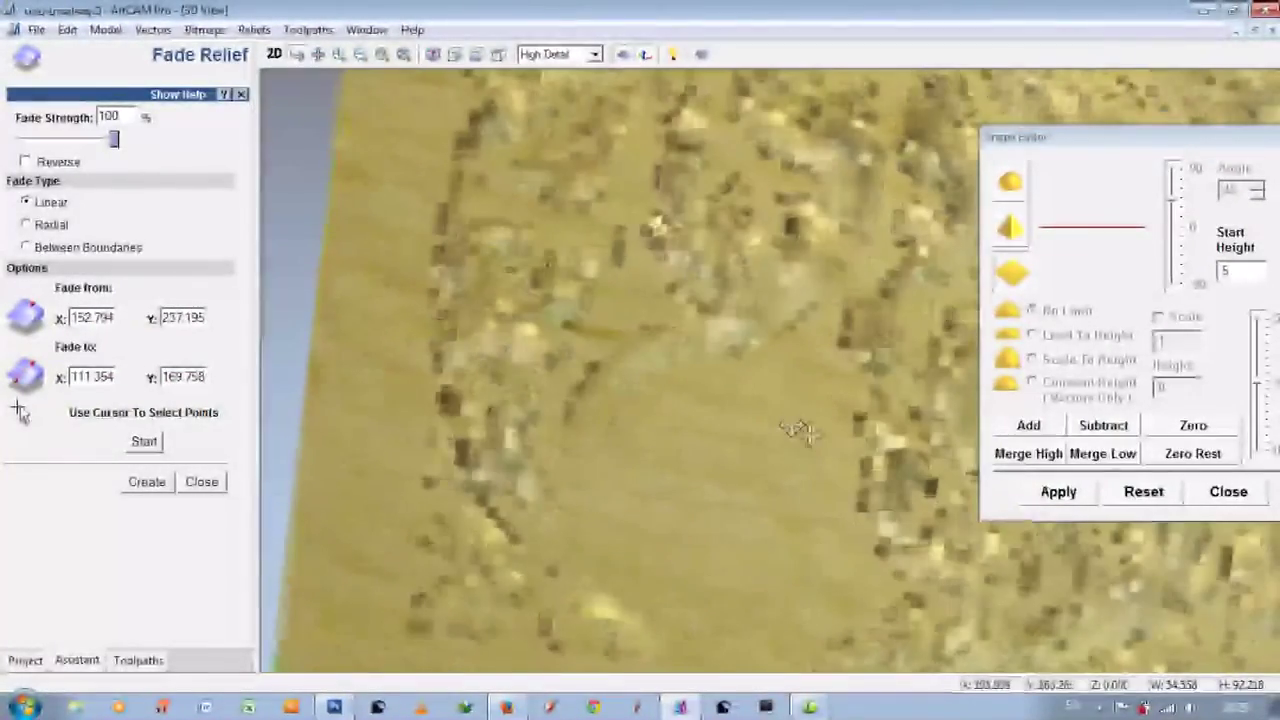
{"action": "left_click", "coordinate": [278, 56]}
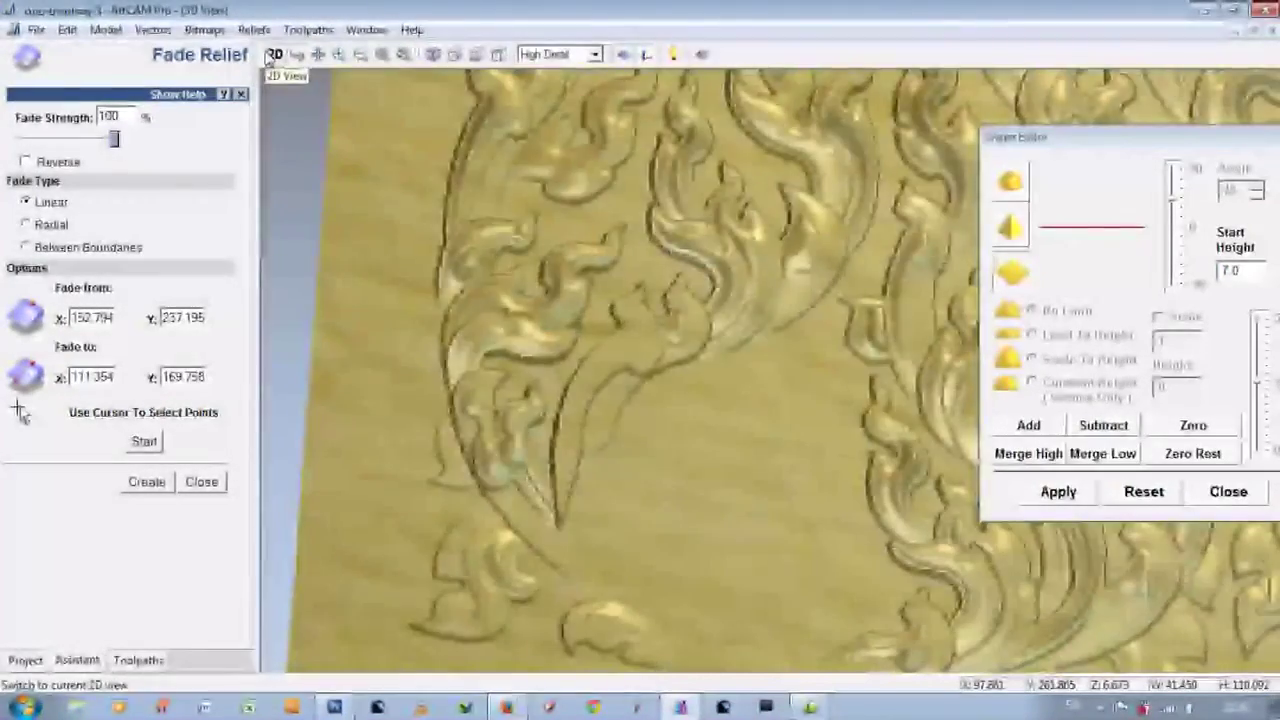
{"action": "left_click", "coordinate": [270, 56]}
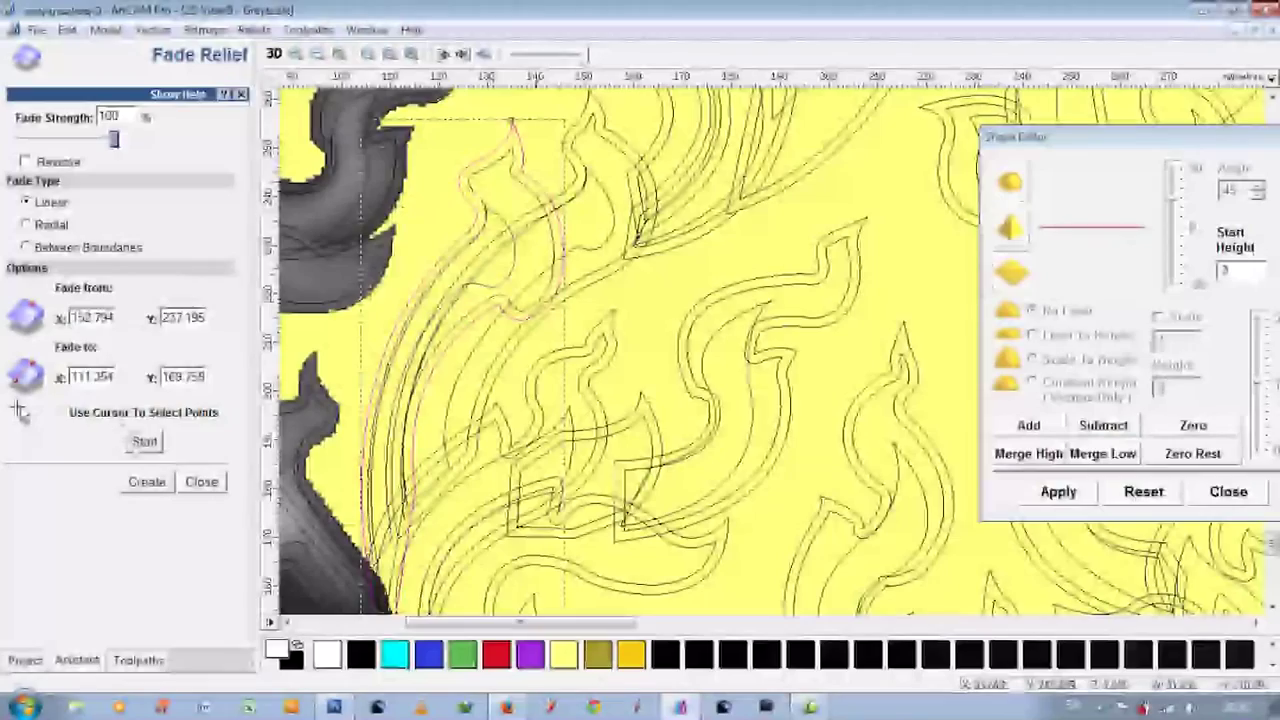
{"action": "left_click", "coordinate": [144, 441]}
{"action": "scroll", "coordinate": [518, 490], "scroll_direction": "up", "scroll_amount": 2}
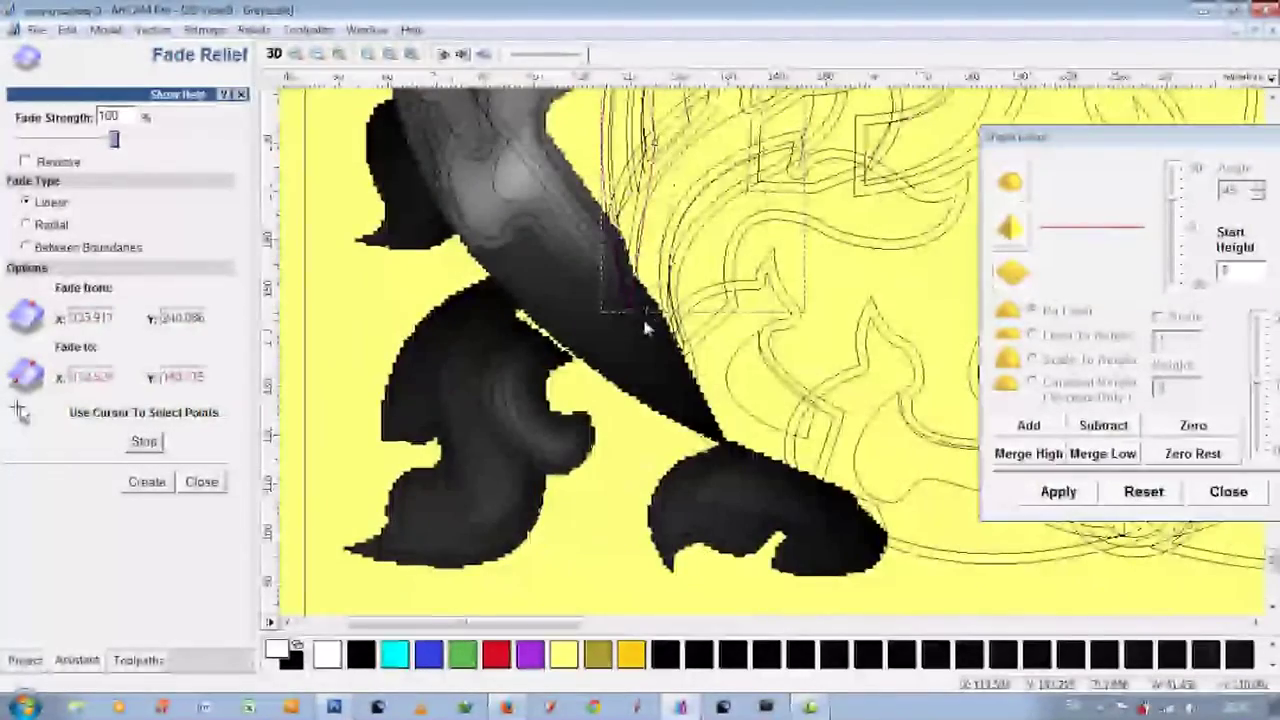
{"action": "key", "text": "F3"}
{"action": "scroll", "coordinate": [600, 496], "scroll_direction": "up", "scroll_amount": 5}
{"action": "left_click_drag", "start_coordinate": [600, 496], "coordinate": [428, 442]}
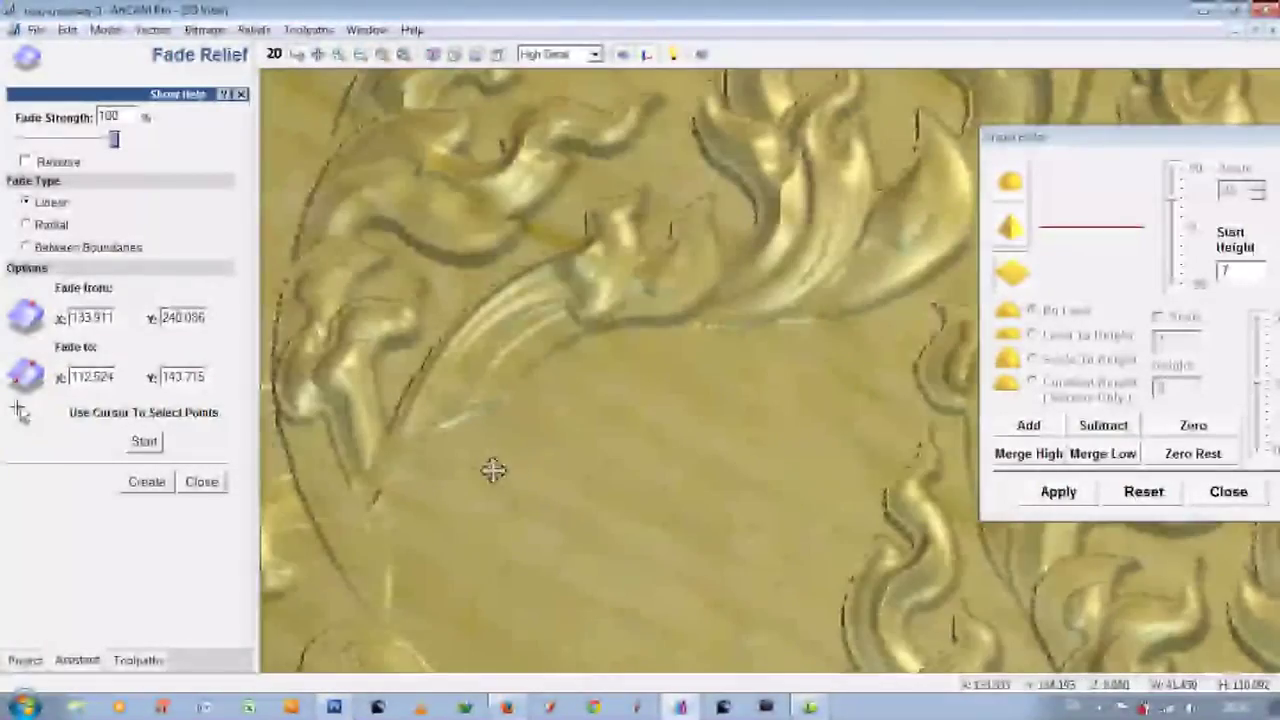
{"action": "left_click_drag", "start_coordinate": [493, 469], "coordinate": [493, 500]}
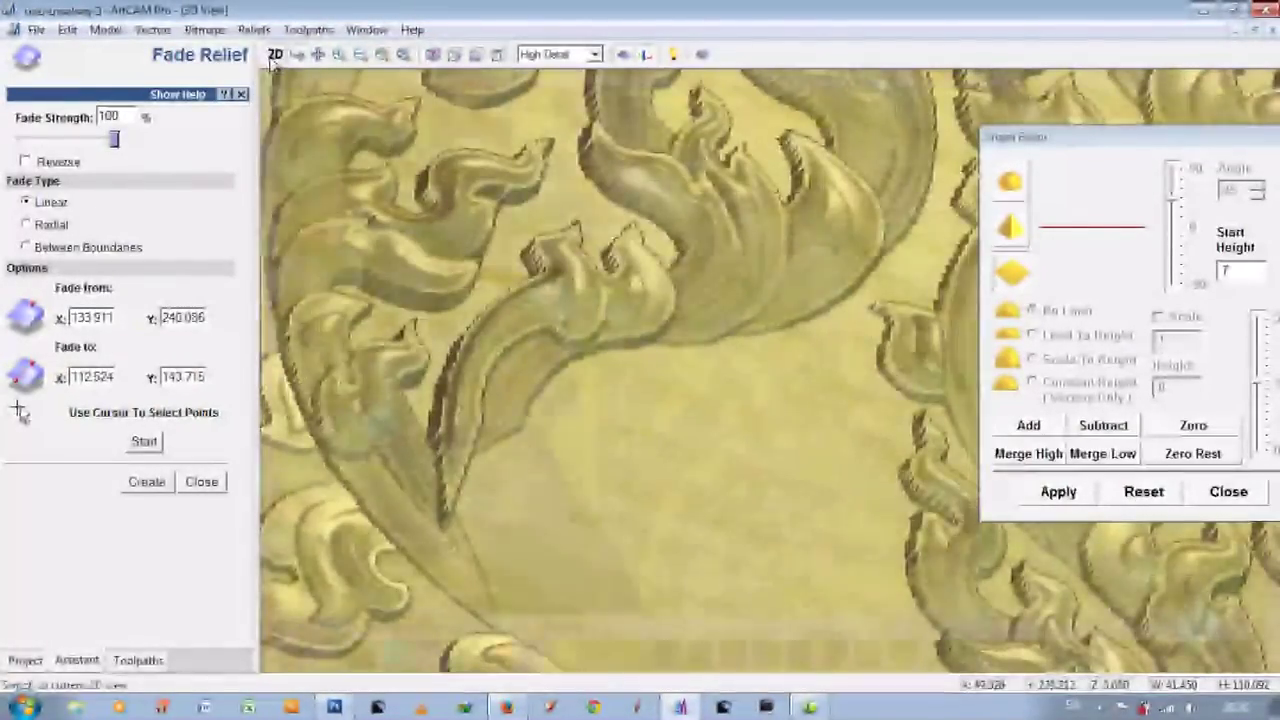
Re-pick the fade from 107.515, 180.143 to 148.556, 135.813 and check the tapered leaf tips in 3D.
{"action": "left_click", "coordinate": [144, 441]}
{"action": "left_click", "coordinate": [662, 478]}
{"action": "left_click", "coordinate": [274, 54]}
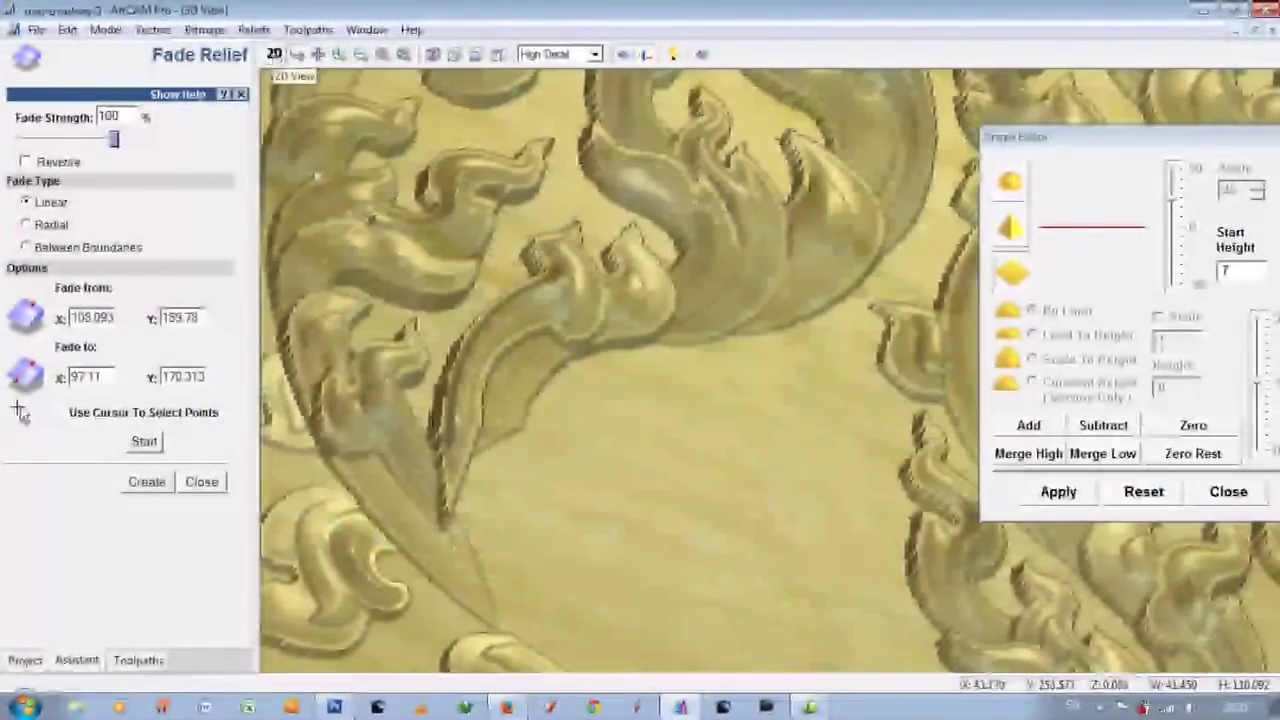
{"action": "left_click", "coordinate": [144, 441]}
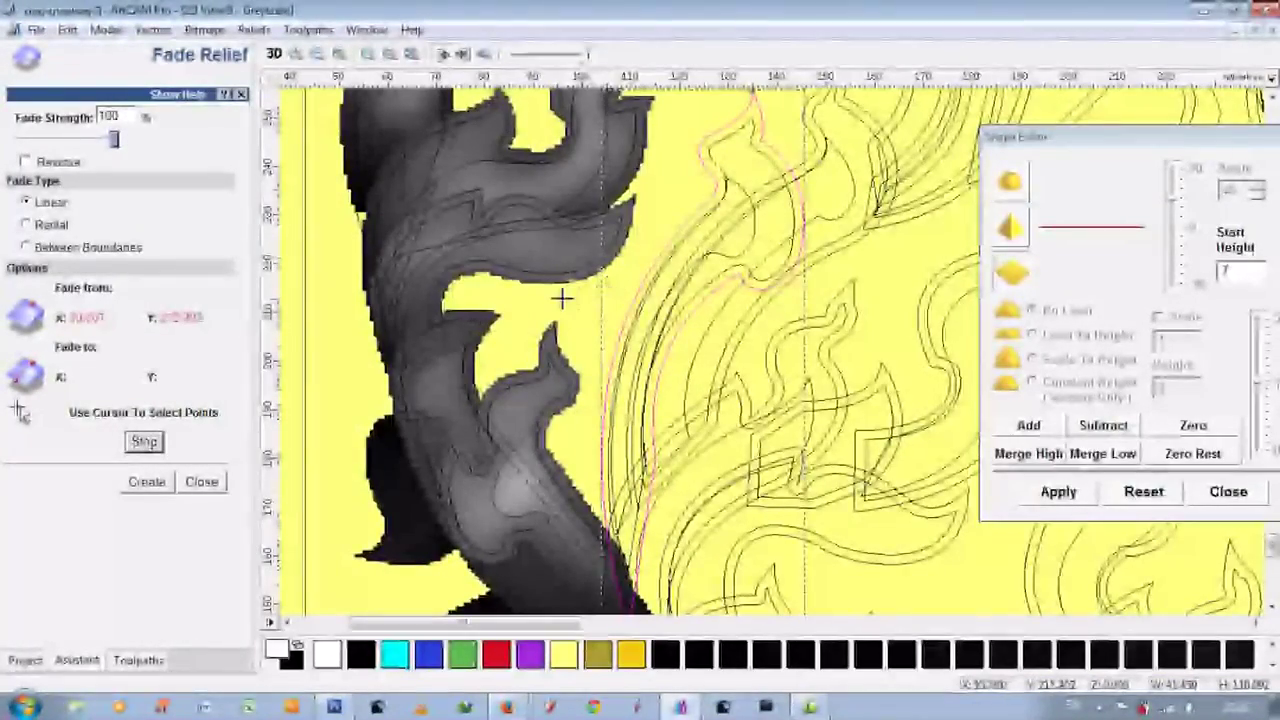
{"action": "left_click", "coordinate": [513, 450]}
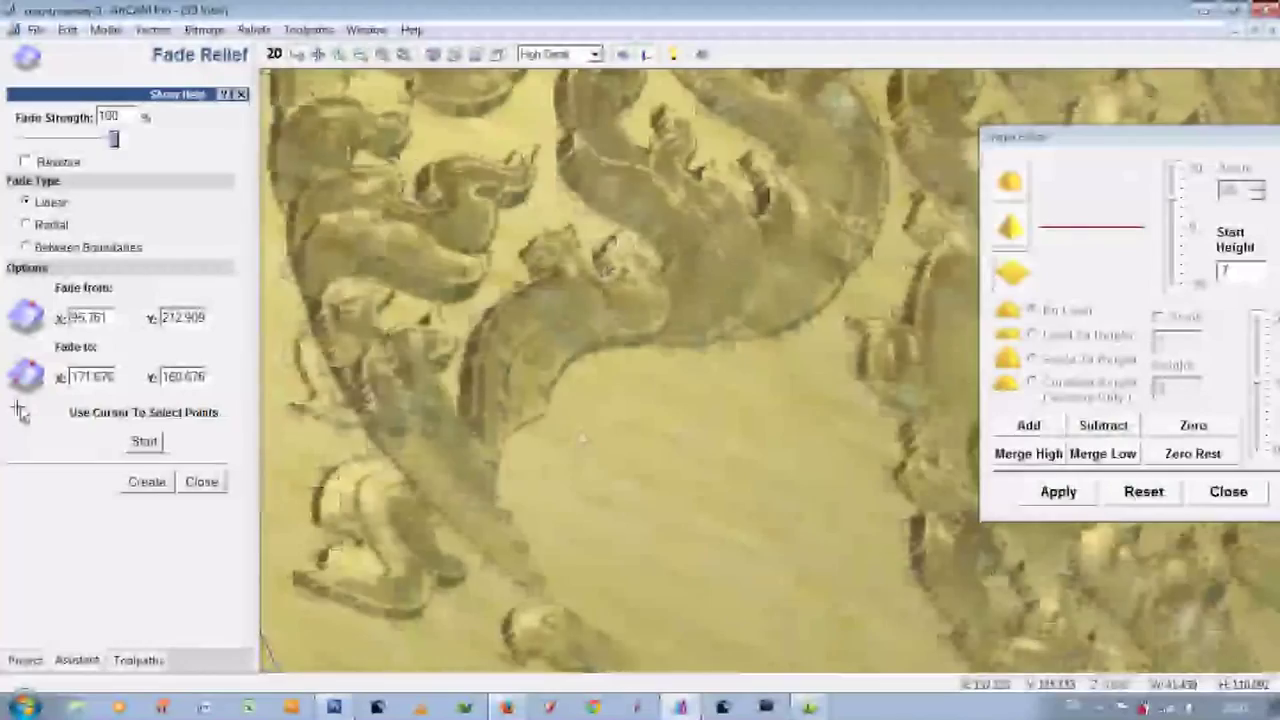
{"action": "scroll", "coordinate": [535, 440], "scroll_direction": "up", "scroll_amount": 3}
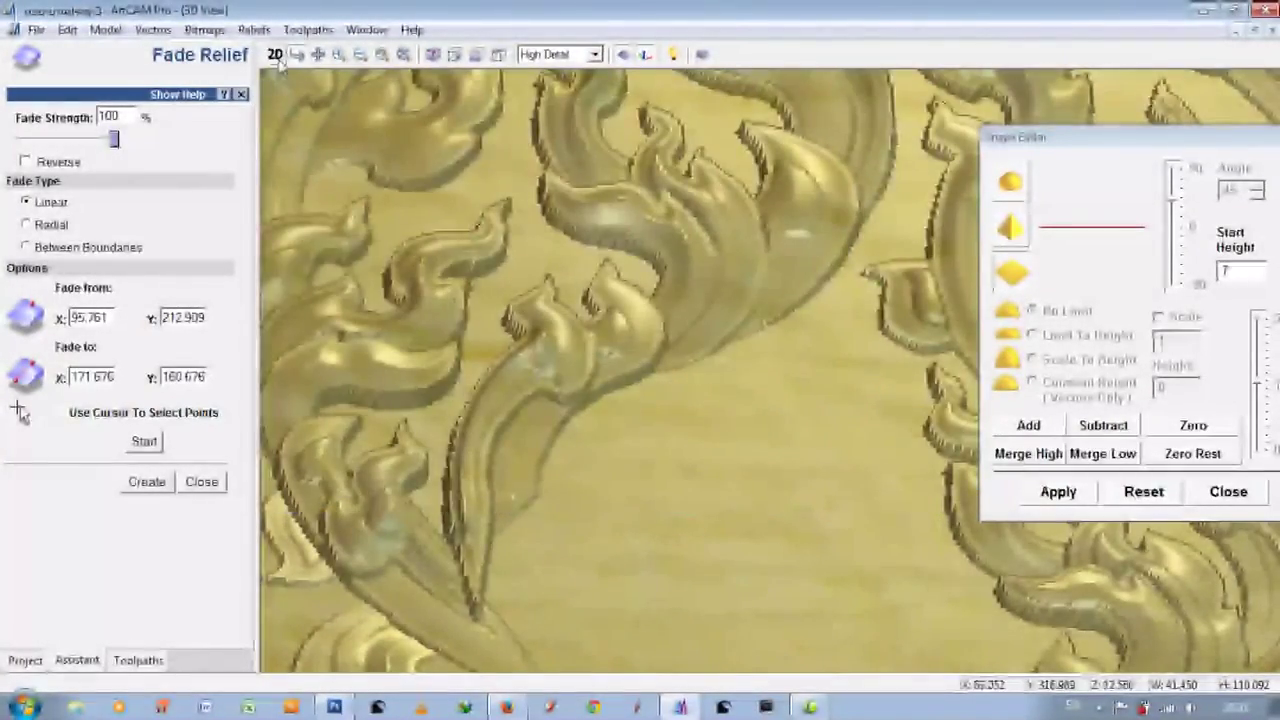
{"action": "left_click", "coordinate": [274, 55]}
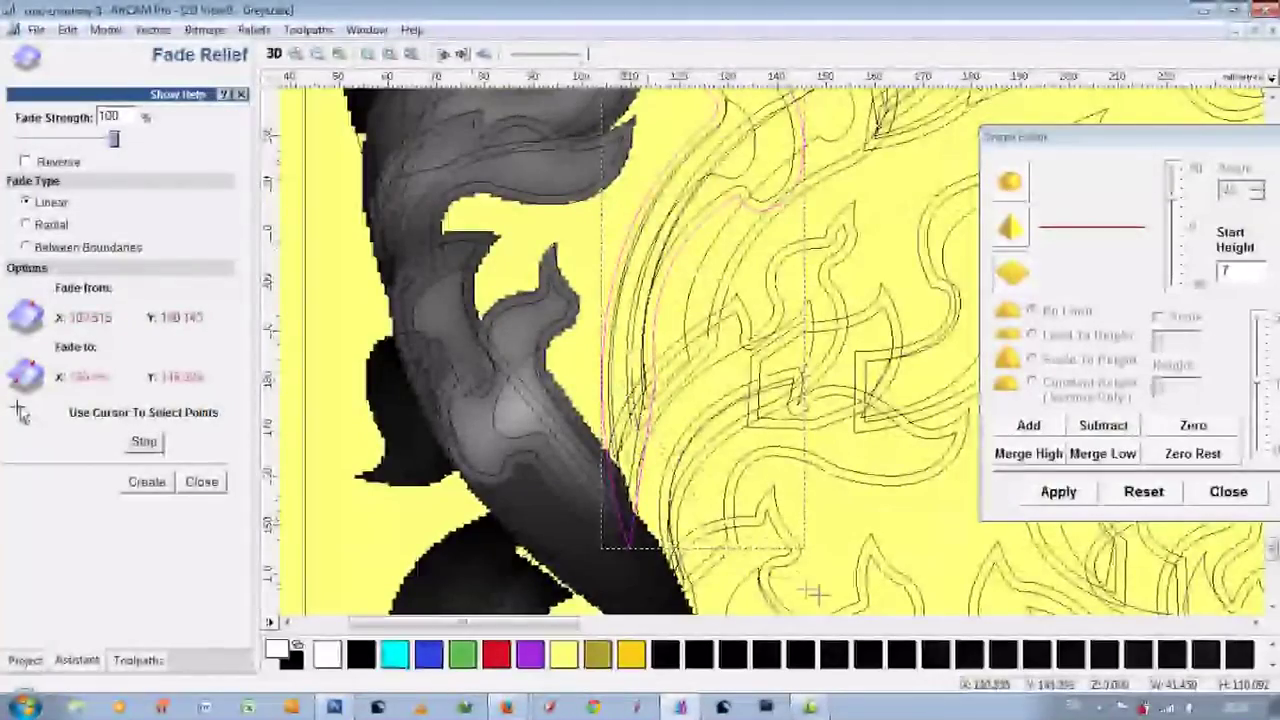
{"action": "key", "text": "F3"}
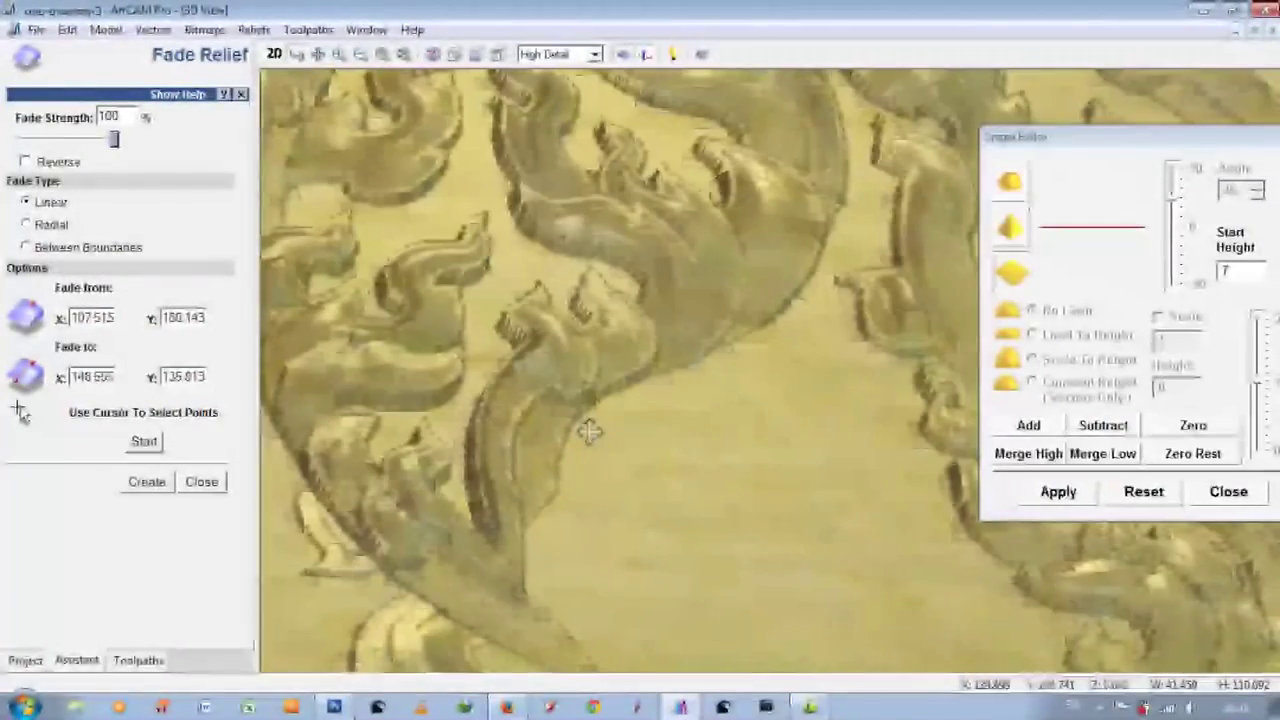
{"action": "key", "text": "F2"}
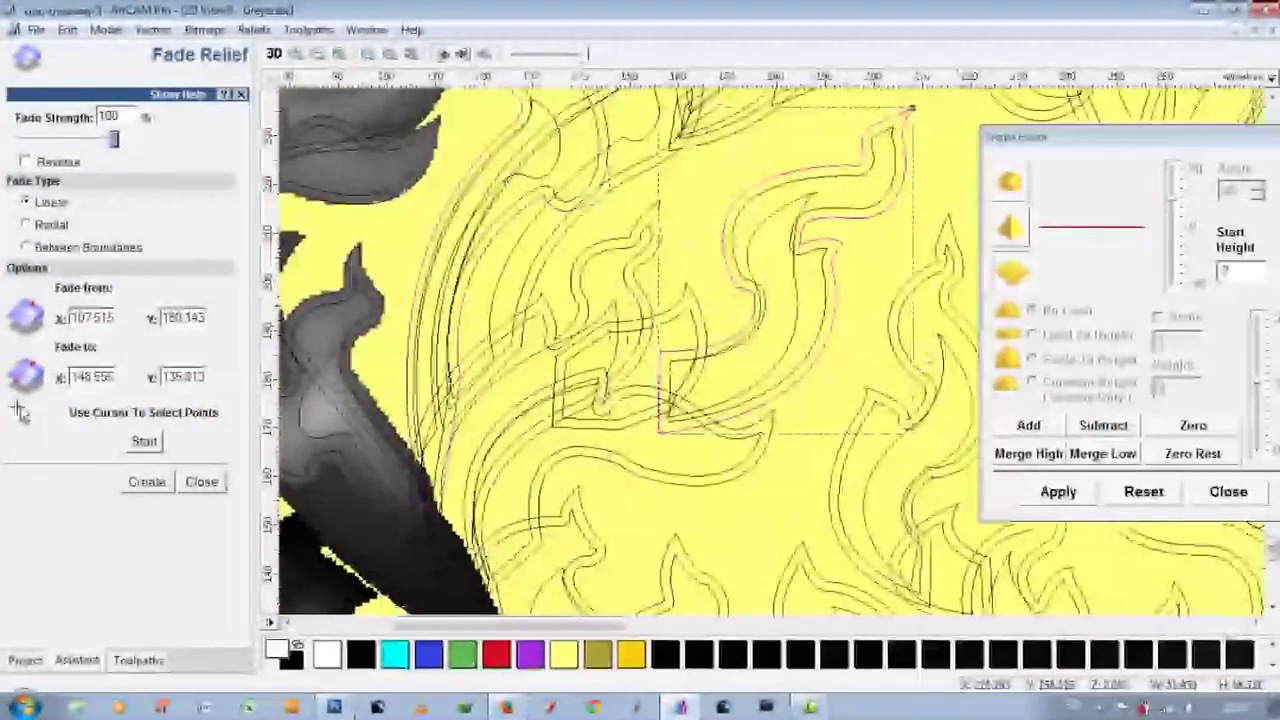
Set the start height to 5.0, select the larger flame leaf outline and pick fade points.
{"action": "type", "text": "5.0"}
{"action": "left_click", "coordinate": [810, 258]}
{"action": "left_click", "coordinate": [805, 212]}
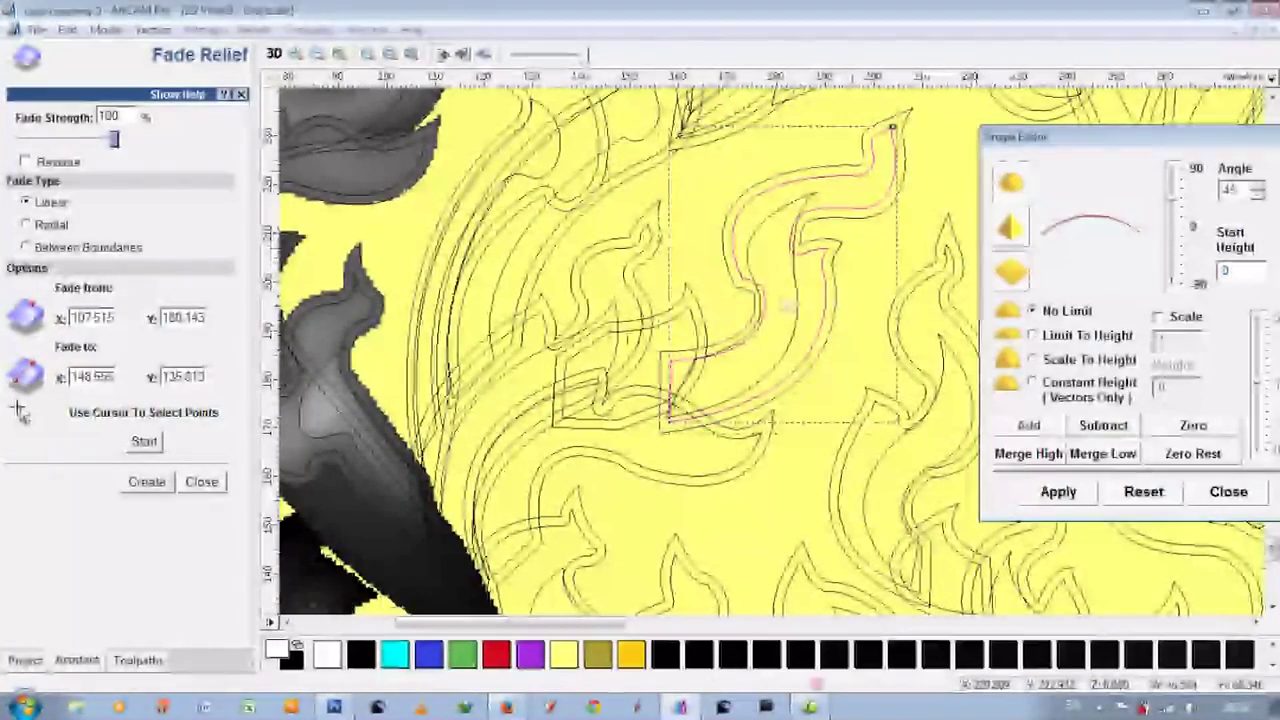
{"action": "left_click", "coordinate": [820, 365], "text": "shift"}
{"action": "left_click", "coordinate": [651, 440]}
{"action": "left_click", "coordinate": [650, 320]}
{"action": "left_click", "coordinate": [707, 330]}
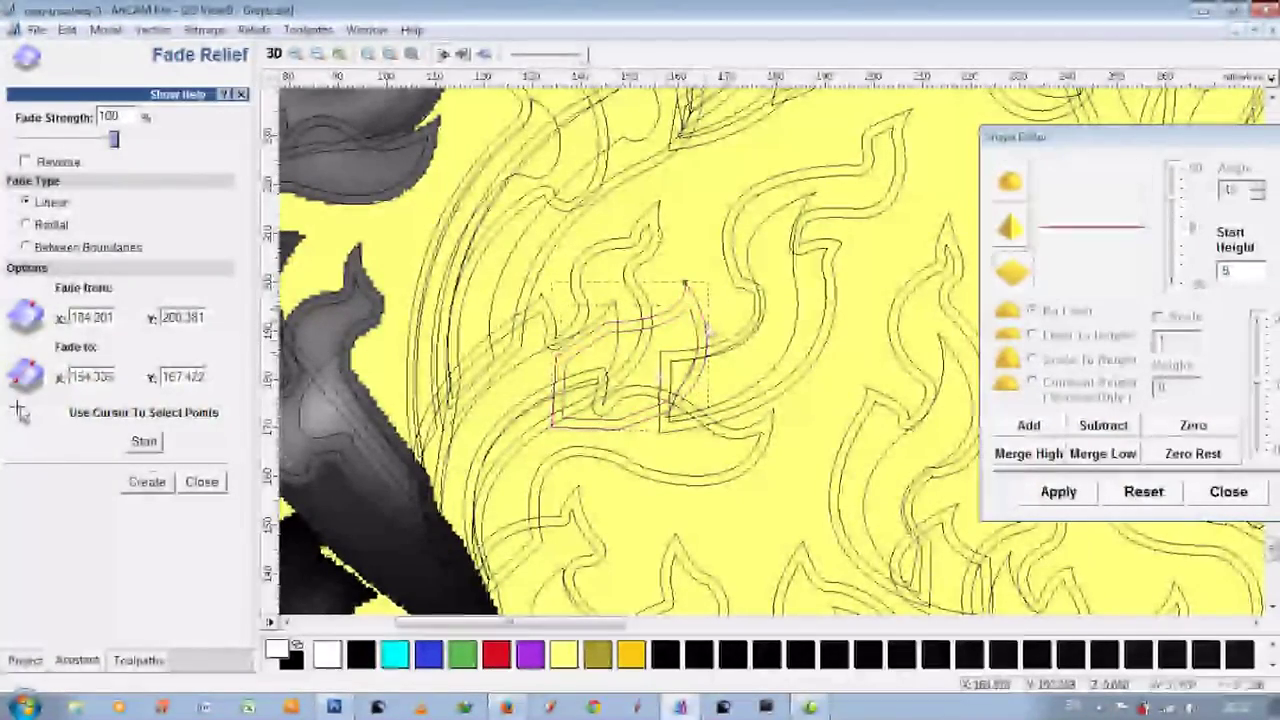
{"action": "left_click", "coordinate": [603, 398]}
Review the fade in 3D, then re-pick it from 118.305, 177.252 to 133.719, 119.43.
{"action": "key", "text": "F3"}
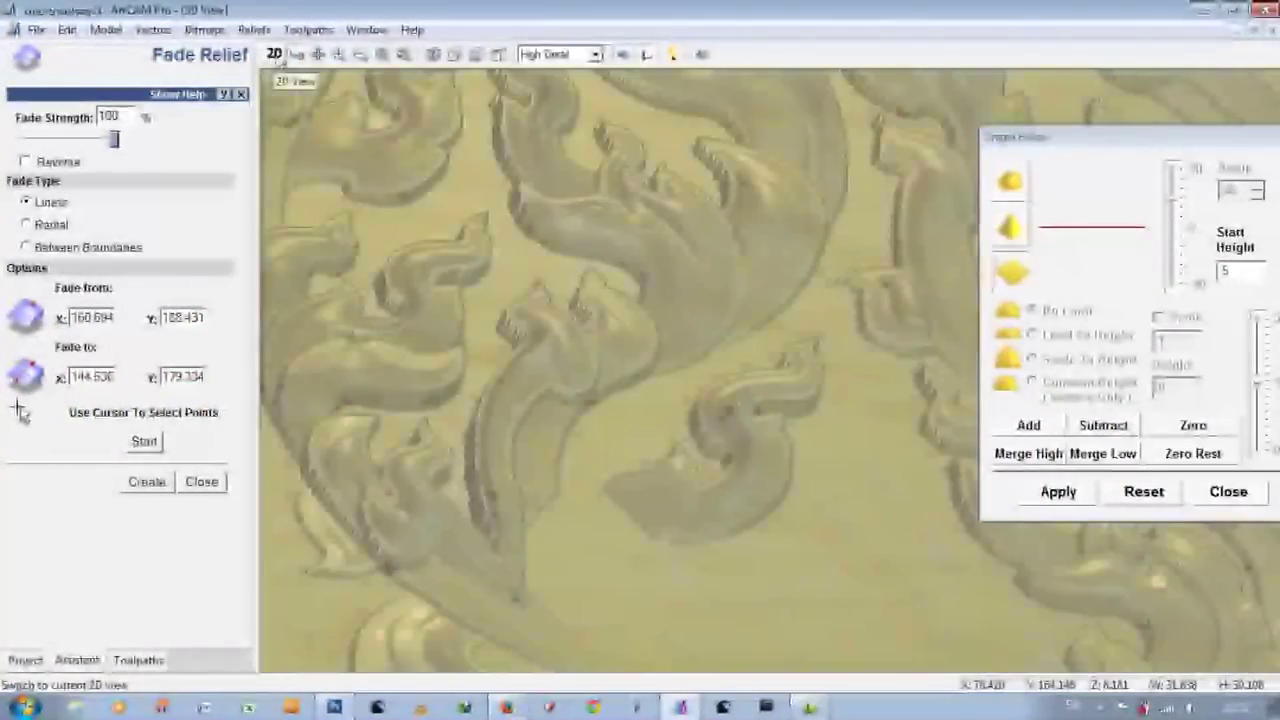
{"action": "scroll", "coordinate": [816, 458], "scroll_direction": "up", "scroll_amount": 3}
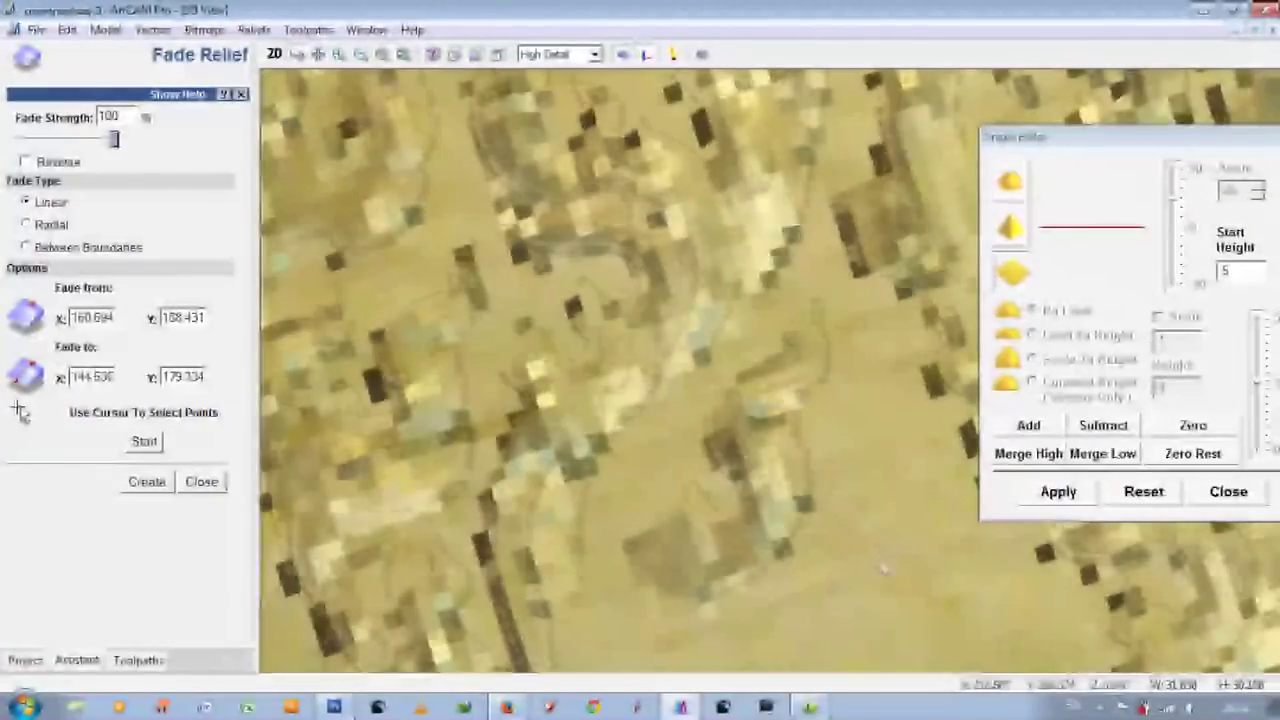
{"action": "key", "text": "F2"}
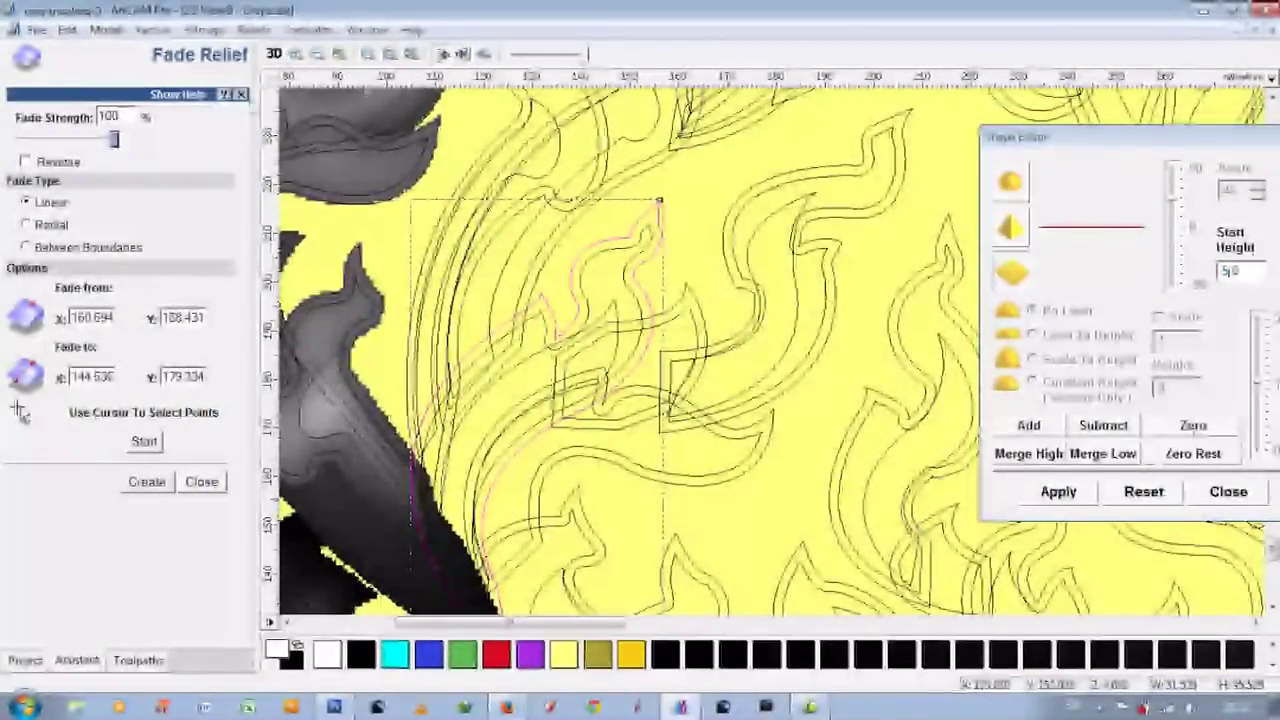
{"action": "key", "text": "F3"}
{"action": "scroll", "coordinate": [618, 500], "scroll_direction": "up", "scroll_amount": 3}
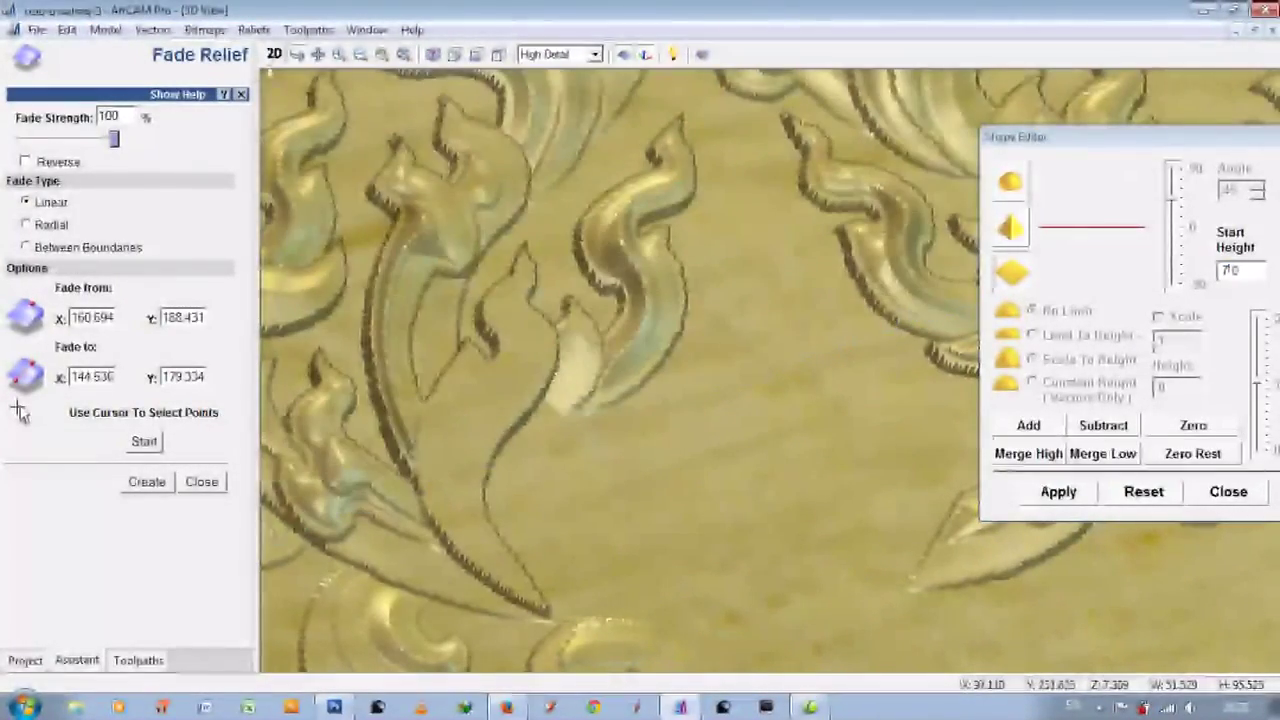
{"action": "key", "text": "F2"}
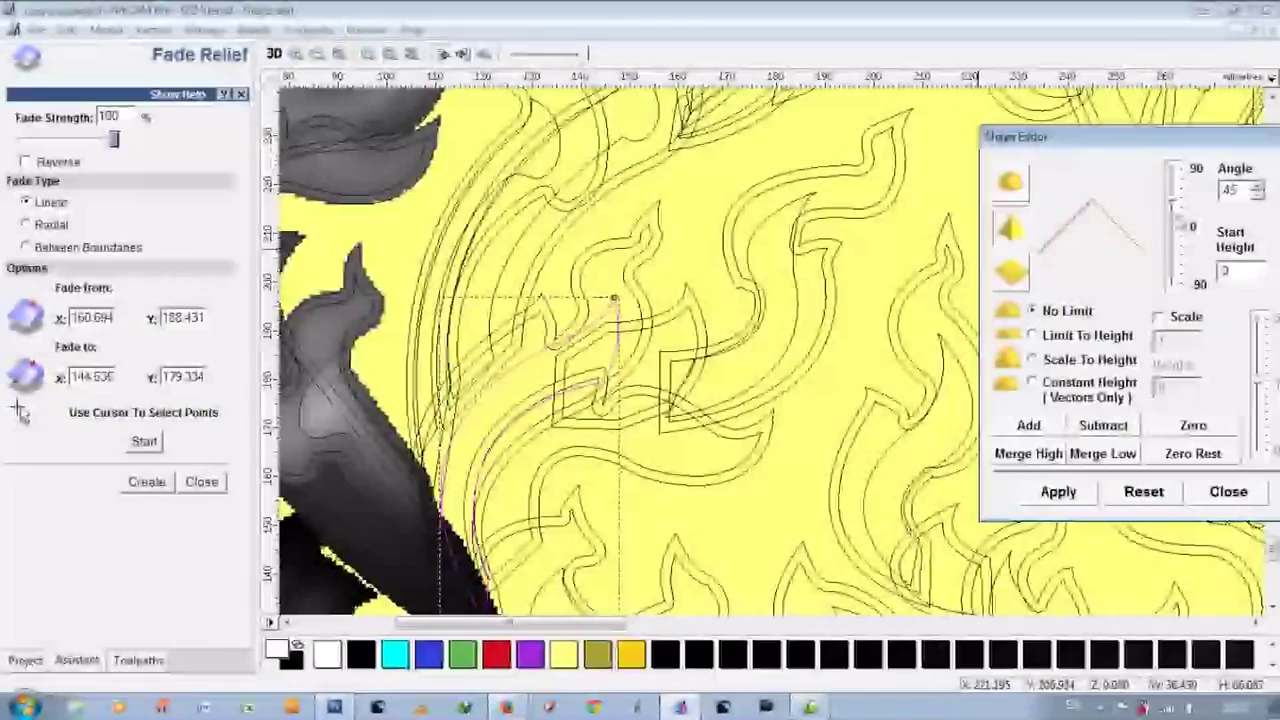
{"action": "scroll", "coordinate": [487, 350], "scroll_direction": "down", "scroll_amount": 3}
{"action": "left_click", "coordinate": [144, 441]}
{"action": "left_click", "coordinate": [521, 513]}
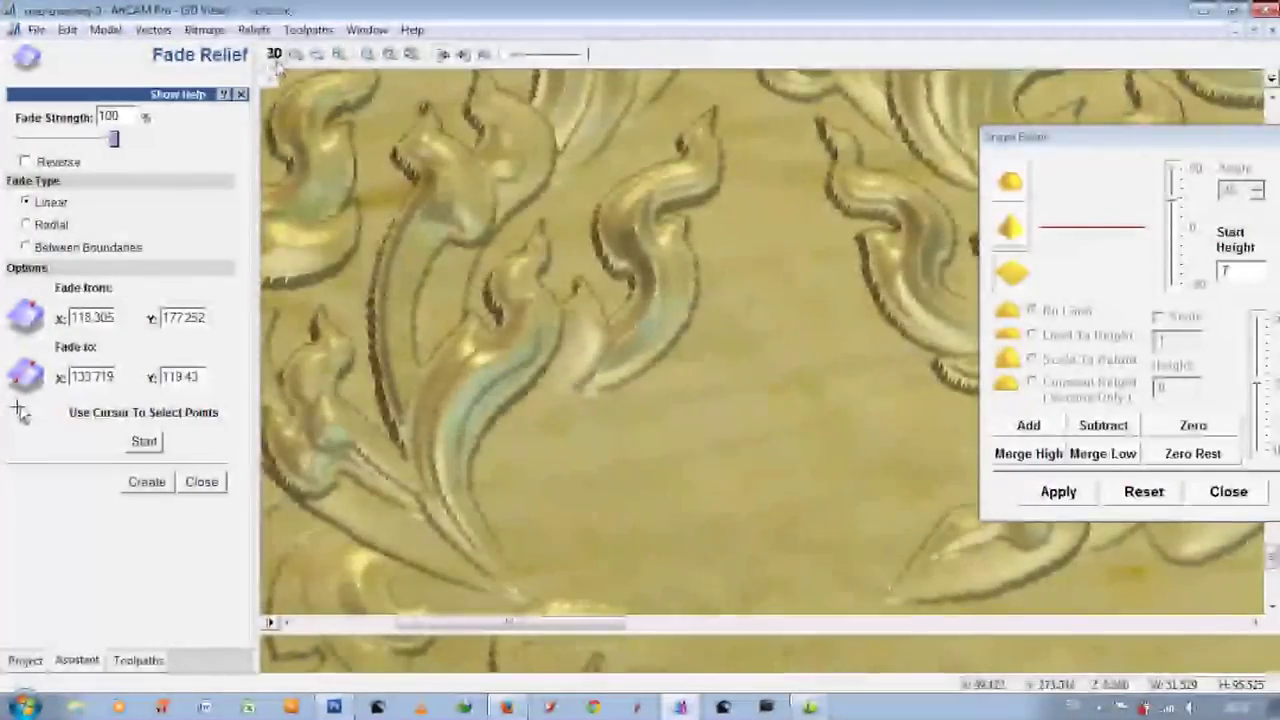
{"action": "key", "text": "F2"}
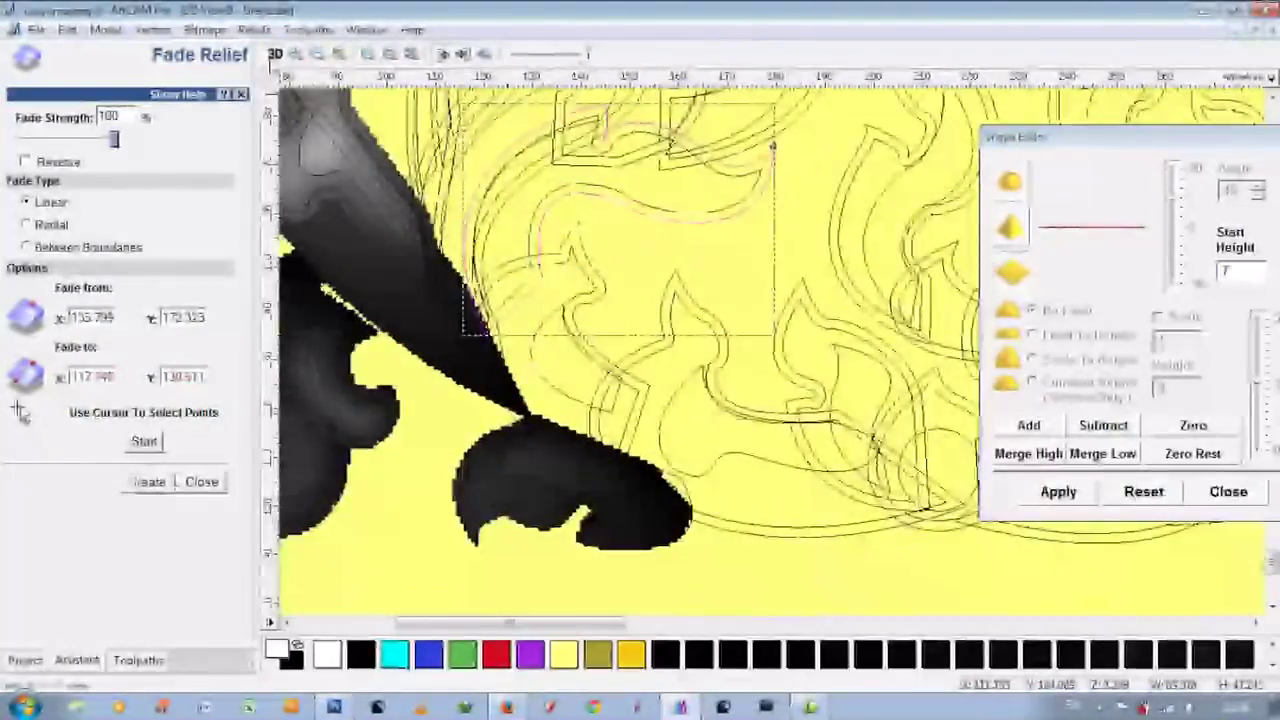
Select the next flame leaf outline and check the relief in 3D.
{"action": "left_click", "coordinate": [273, 53]}
{"action": "left_click", "coordinate": [273, 53]}
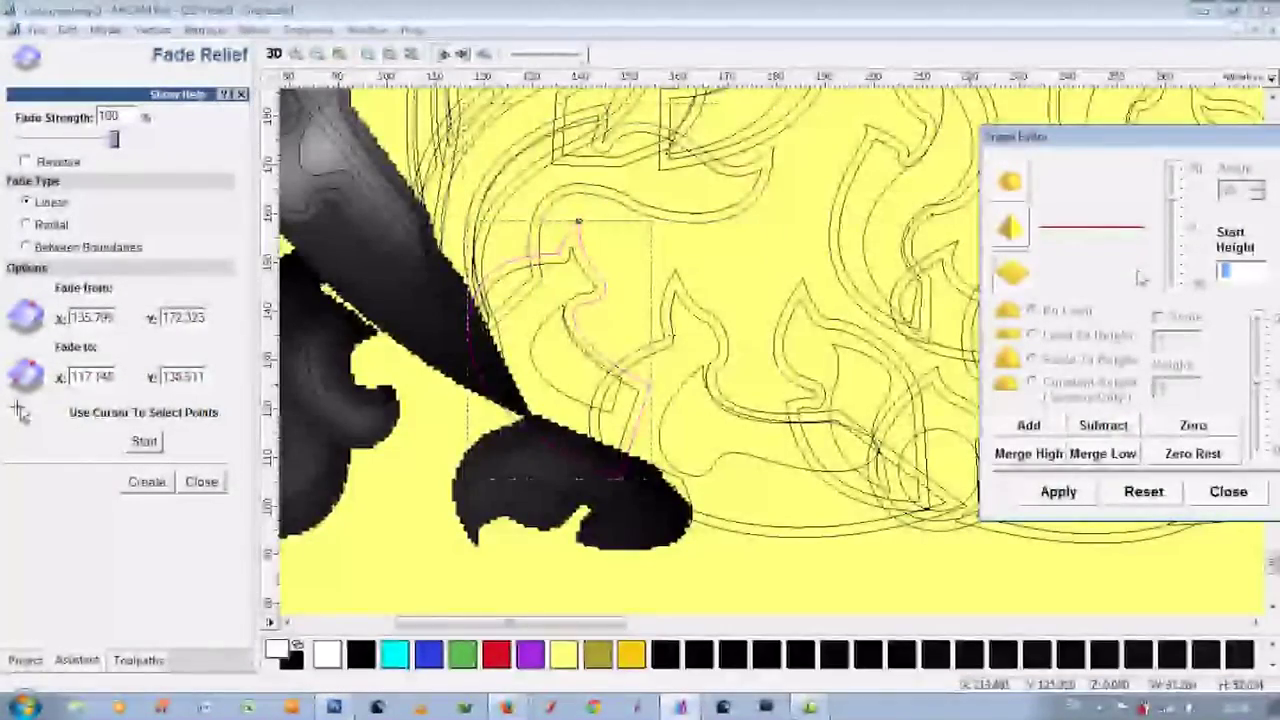
{"action": "type", "text": "8"}
{"action": "left_click", "coordinate": [580, 345]}
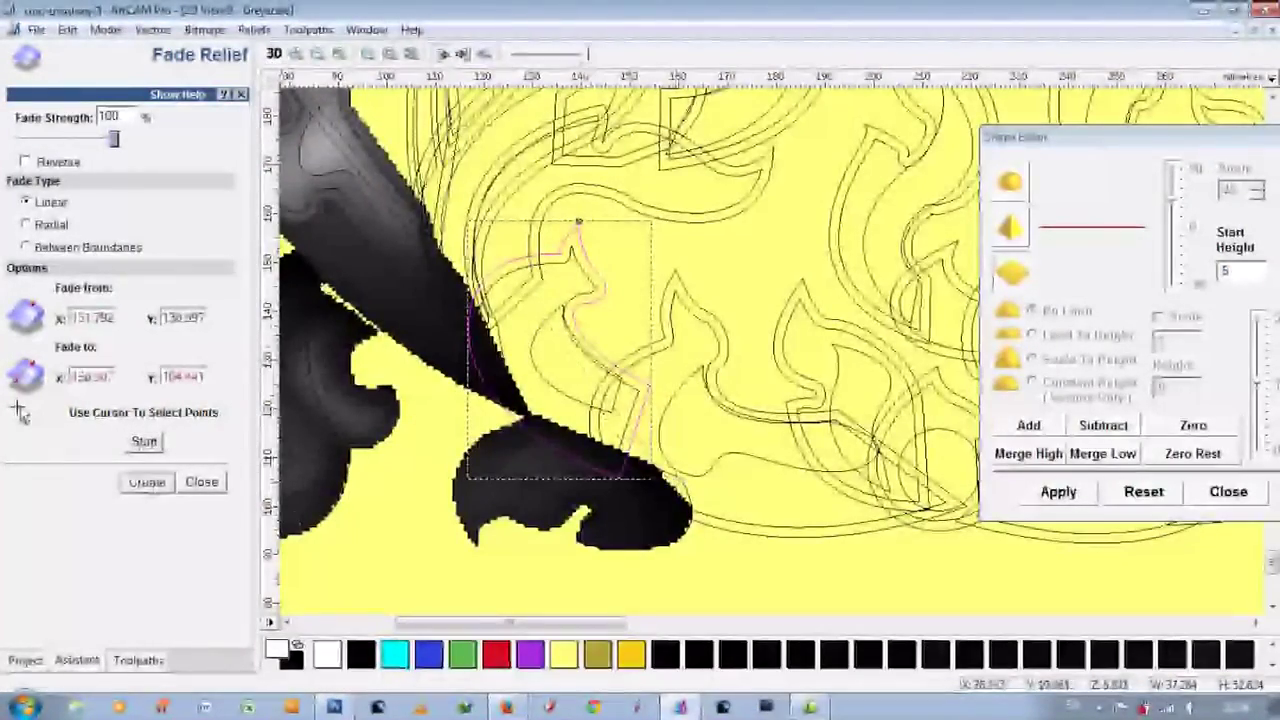
{"action": "key", "text": "F3"}
{"action": "middle_click_drag", "start_coordinate": [785, 535], "coordinate": [873, 265]}
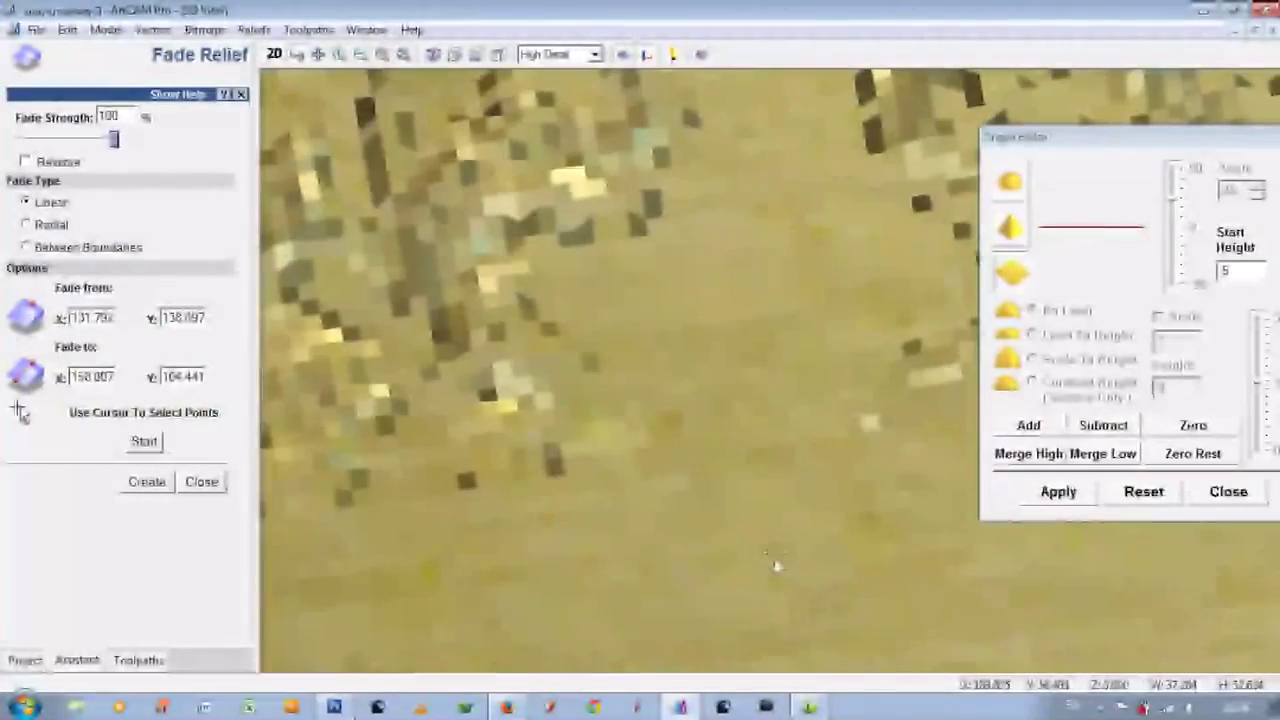
{"action": "key", "text": "F2"}
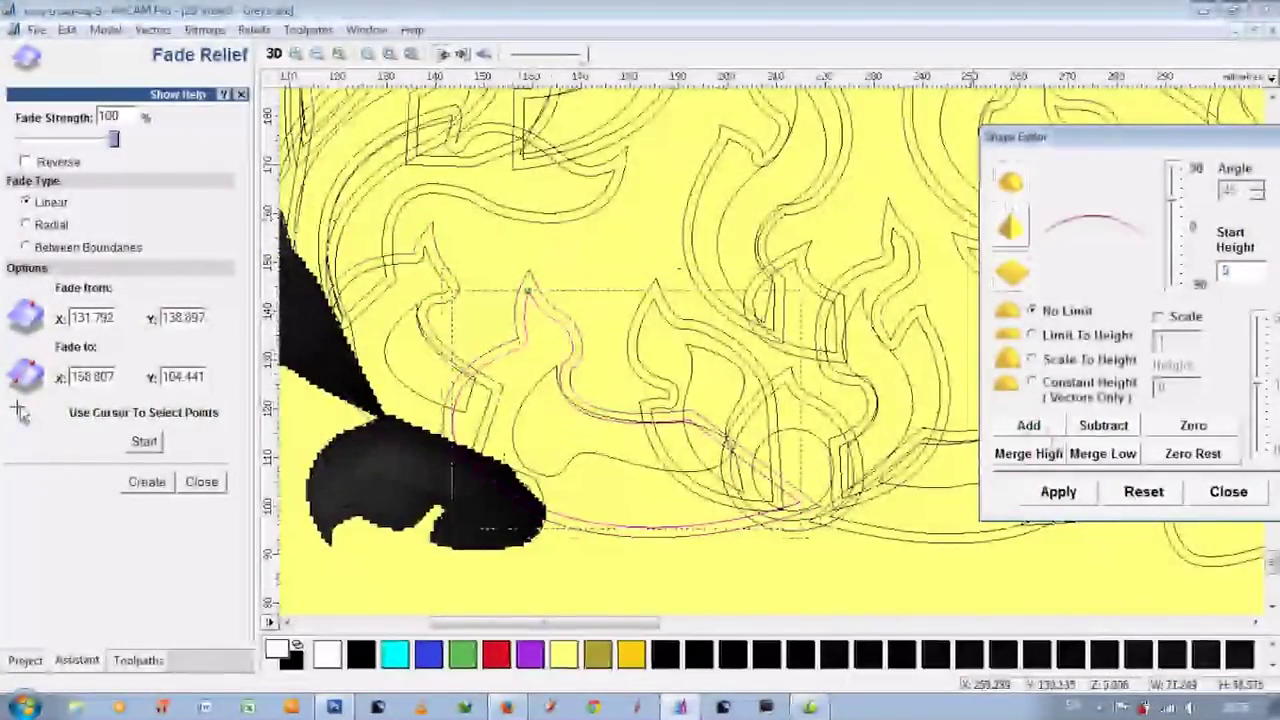
Select the small and larger flame outlines and edit the shape's start height.
{"action": "left_click", "coordinate": [566, 425]}
{"action": "type", "text": "10"}
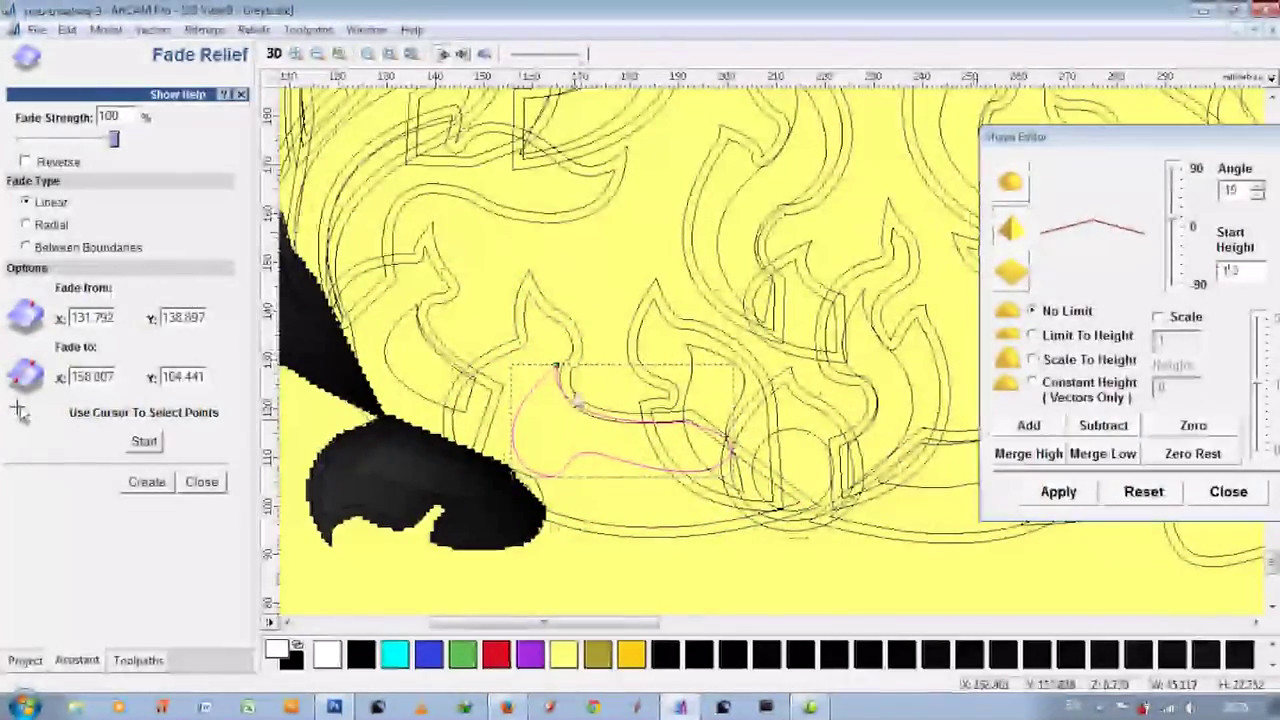
{"action": "left_click", "coordinate": [503, 447]}
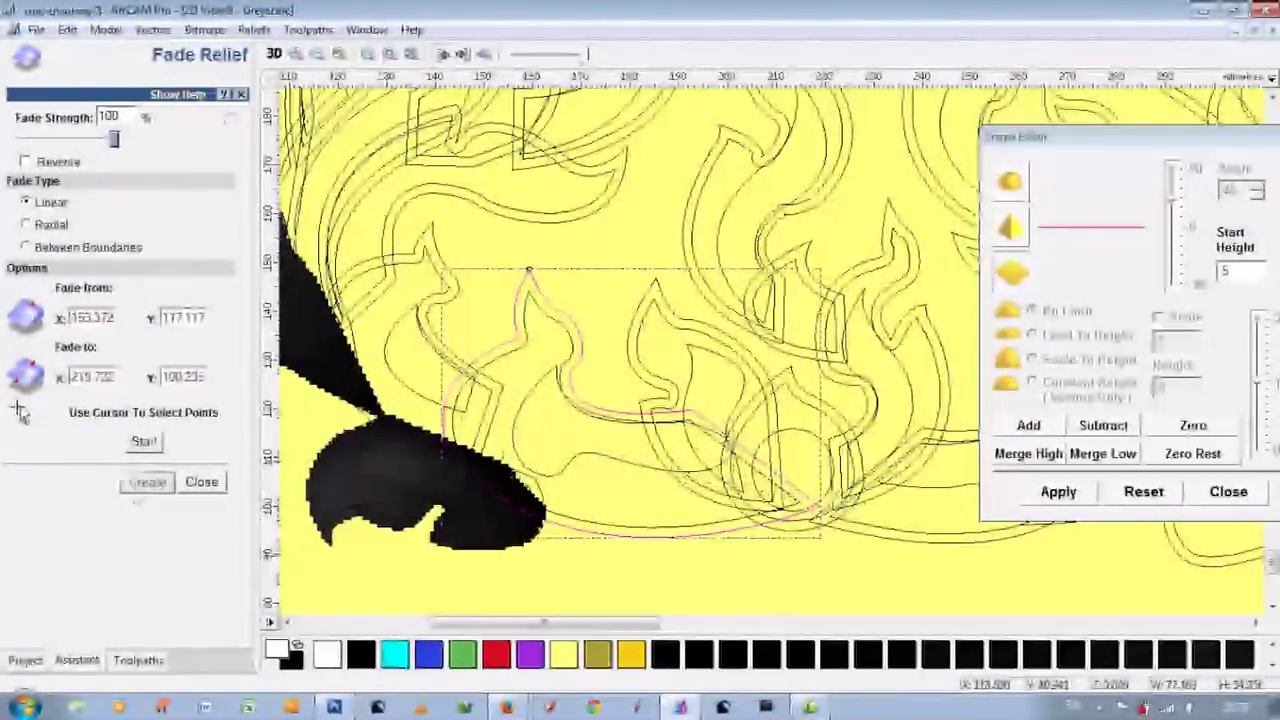
{"action": "left_click", "coordinate": [273, 55]}
{"action": "key", "text": "F2"}
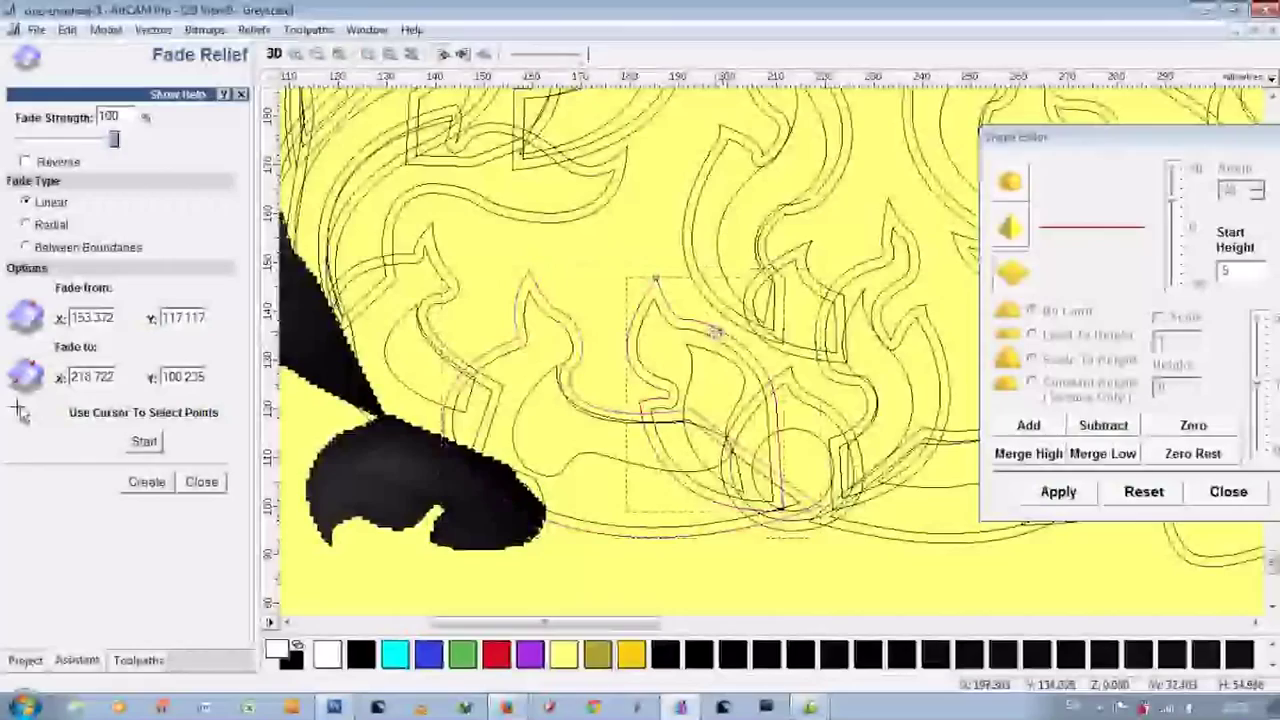
{"action": "left_click", "coordinate": [1193, 277]}
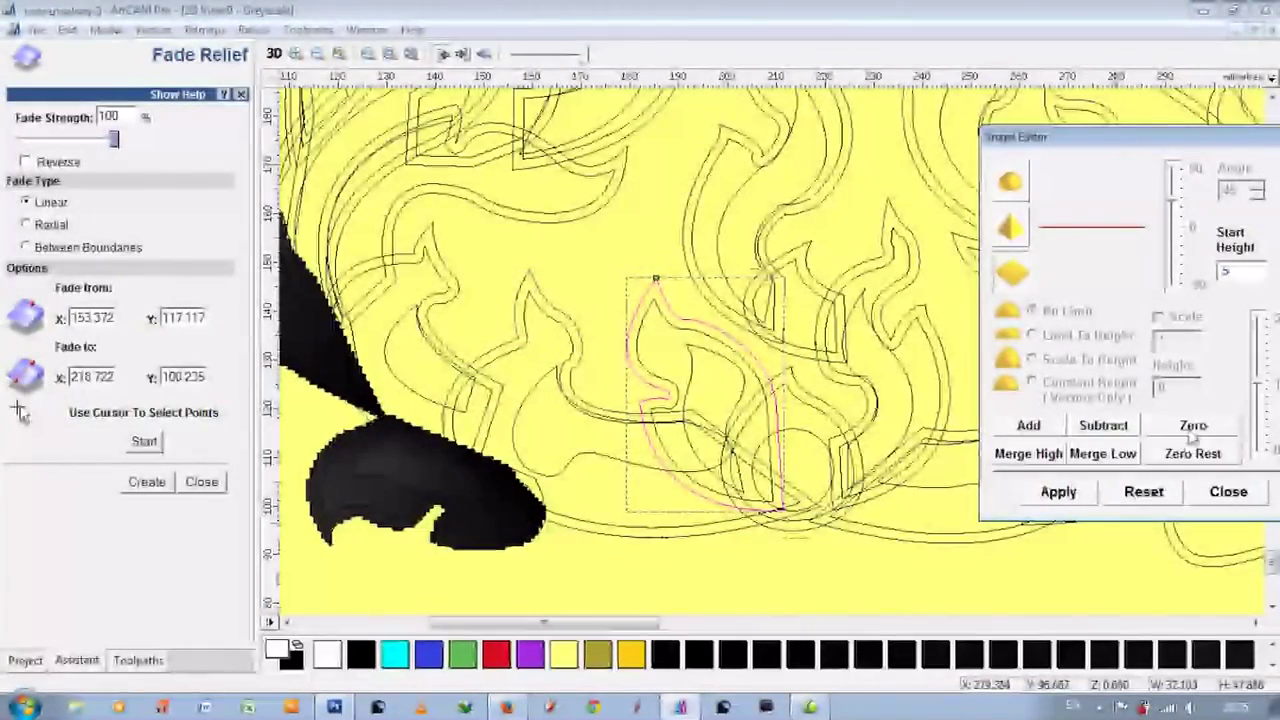
{"action": "type", "text": ".0"}
{"action": "left_click", "coordinate": [740, 430]}
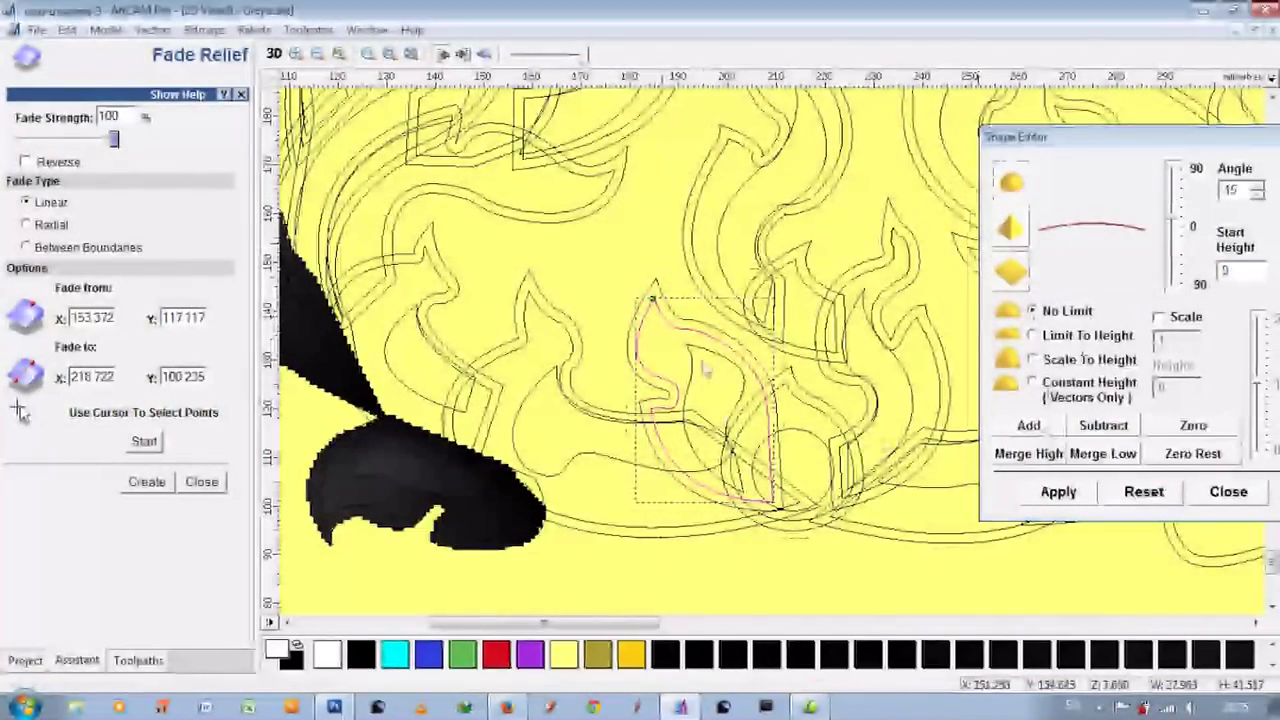
{"action": "left_click", "coordinate": [731, 367]}
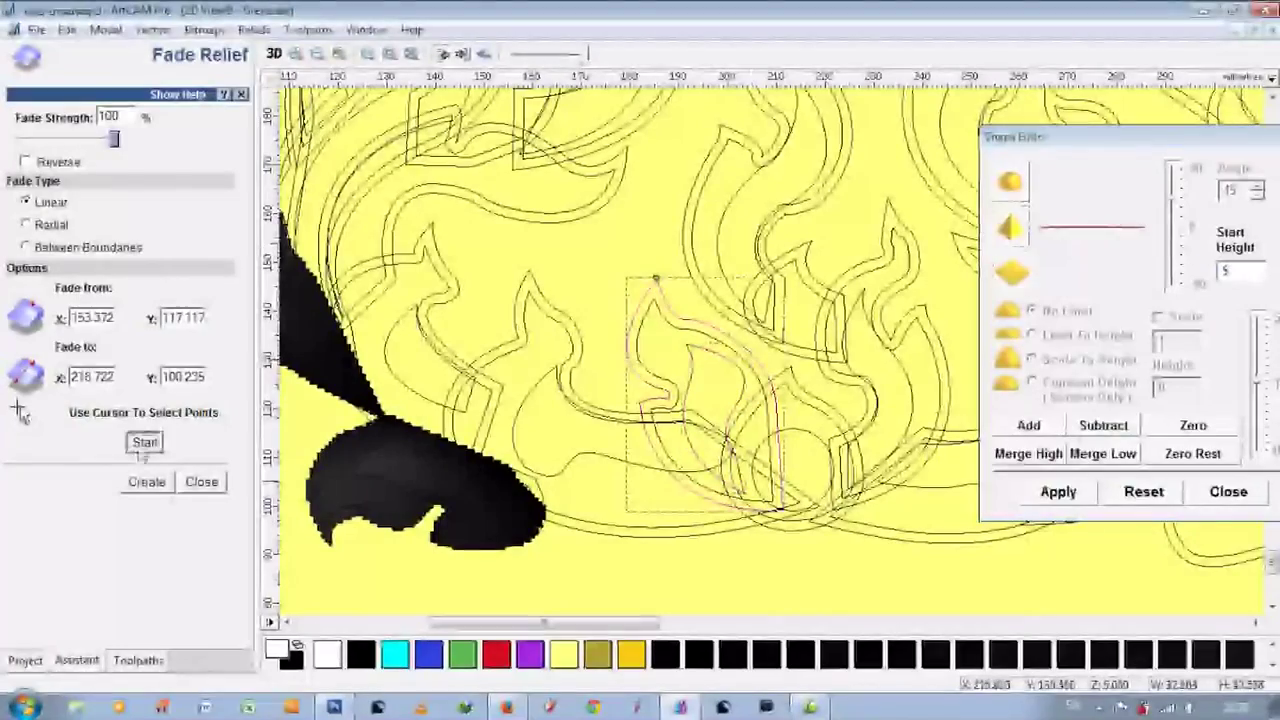
{"action": "scroll", "coordinate": [745, 377], "scroll_direction": "up", "scroll_amount": 3}
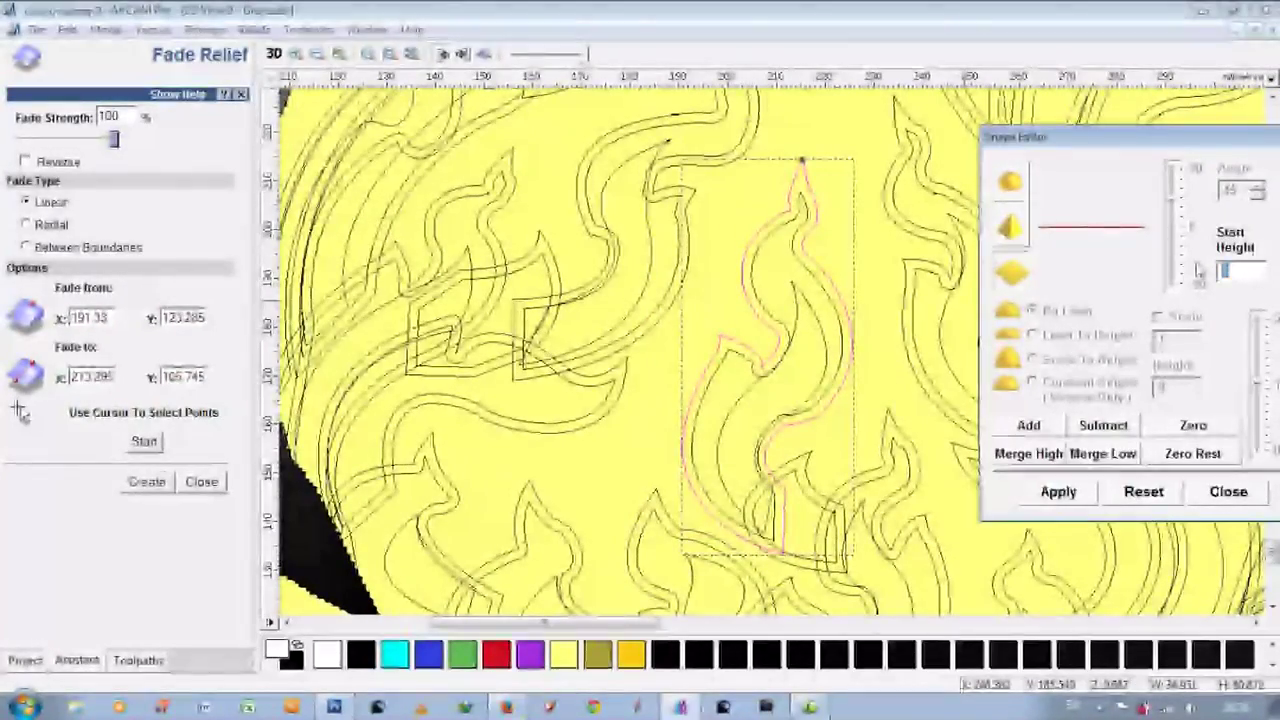
Drag a fade from 235.838, 123.477 to 217.149, 112.106 along the flame leaf and compare in 3D.
{"action": "left_click", "coordinate": [693, 440]}
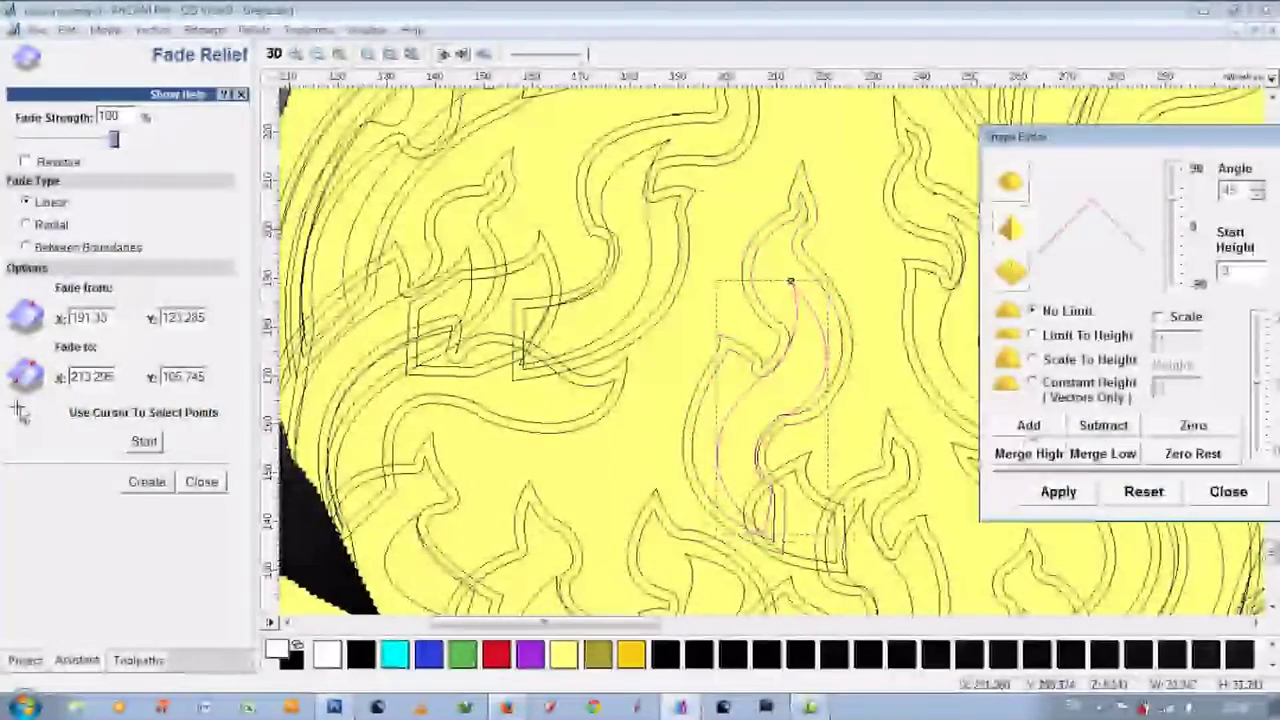
{"action": "left_click", "coordinate": [144, 441]}
{"action": "left_click_drag", "start_coordinate": [750, 340], "coordinate": [732, 552]}
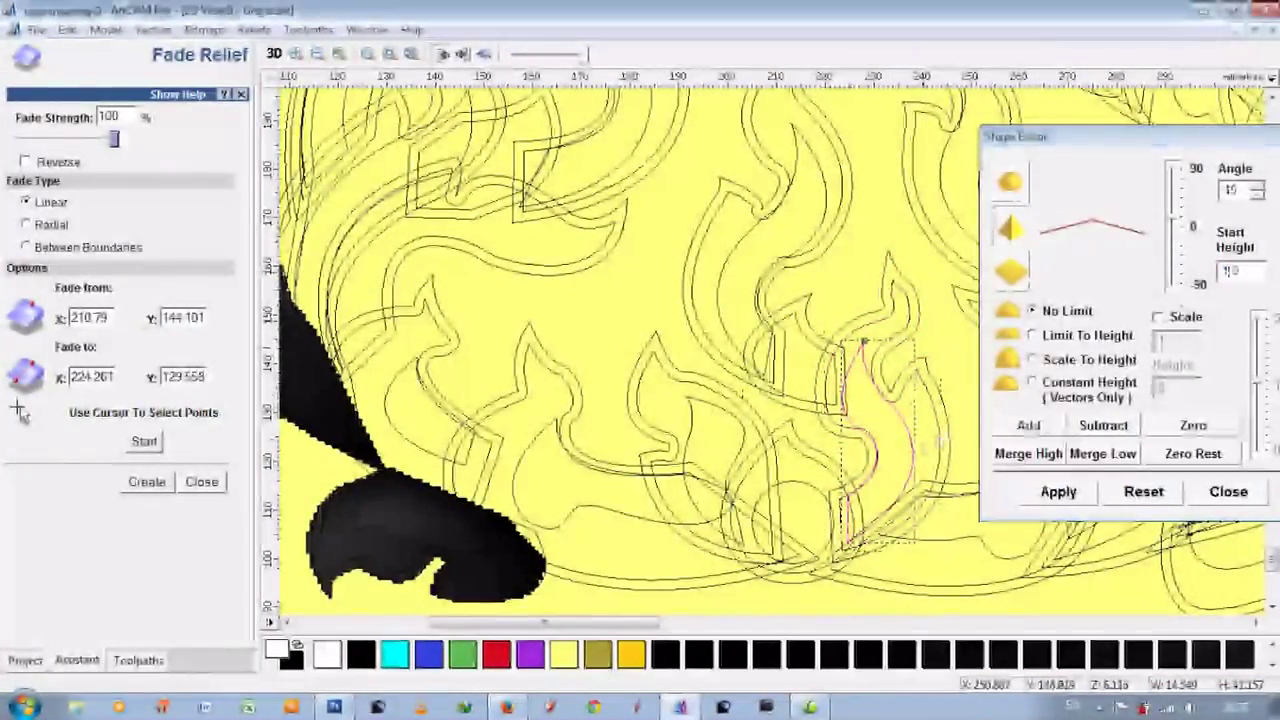
{"action": "left_click", "coordinate": [273, 54]}
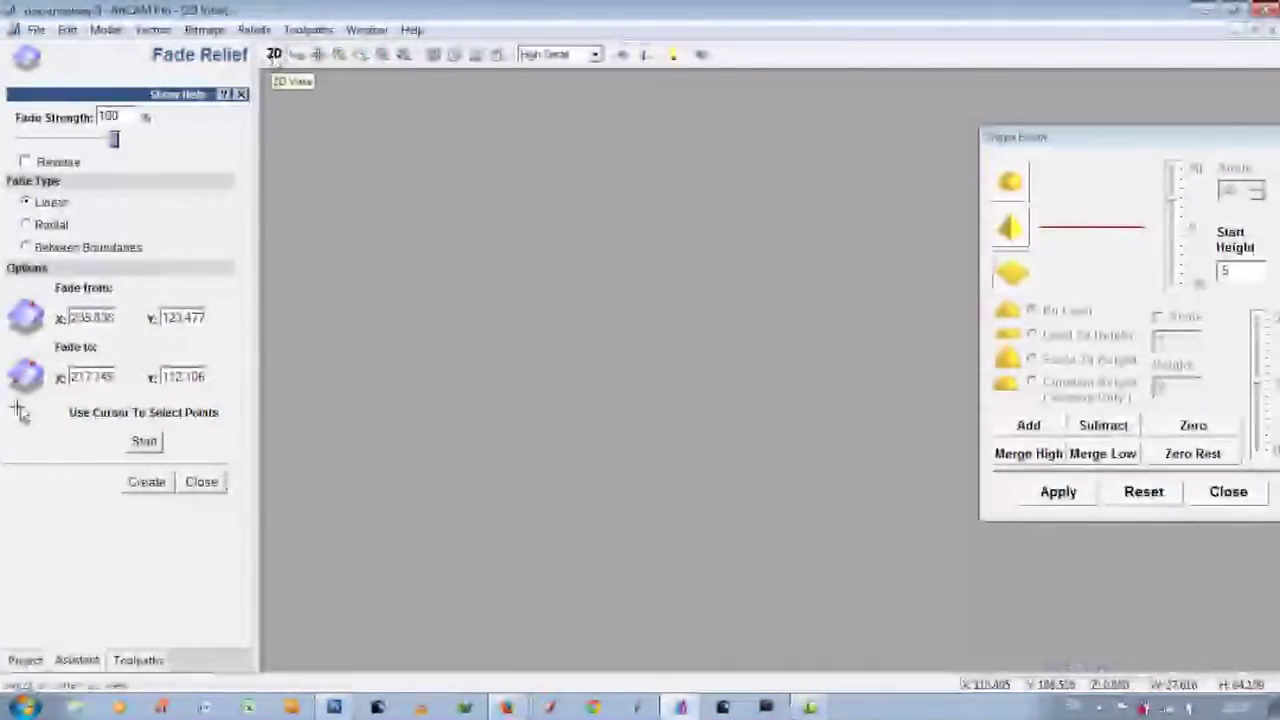
{"action": "left_click", "coordinate": [273, 54]}
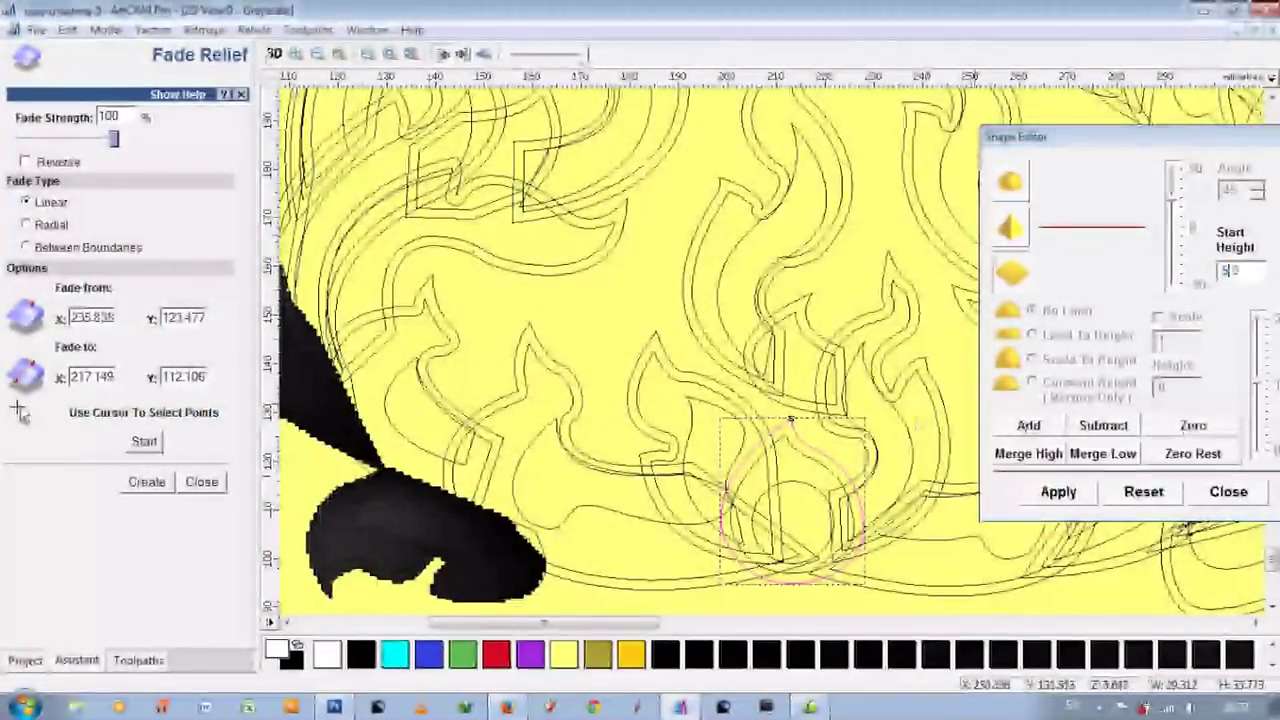
{"action": "left_click", "coordinate": [273, 54]}
{"action": "left_click", "coordinate": [273, 54]}
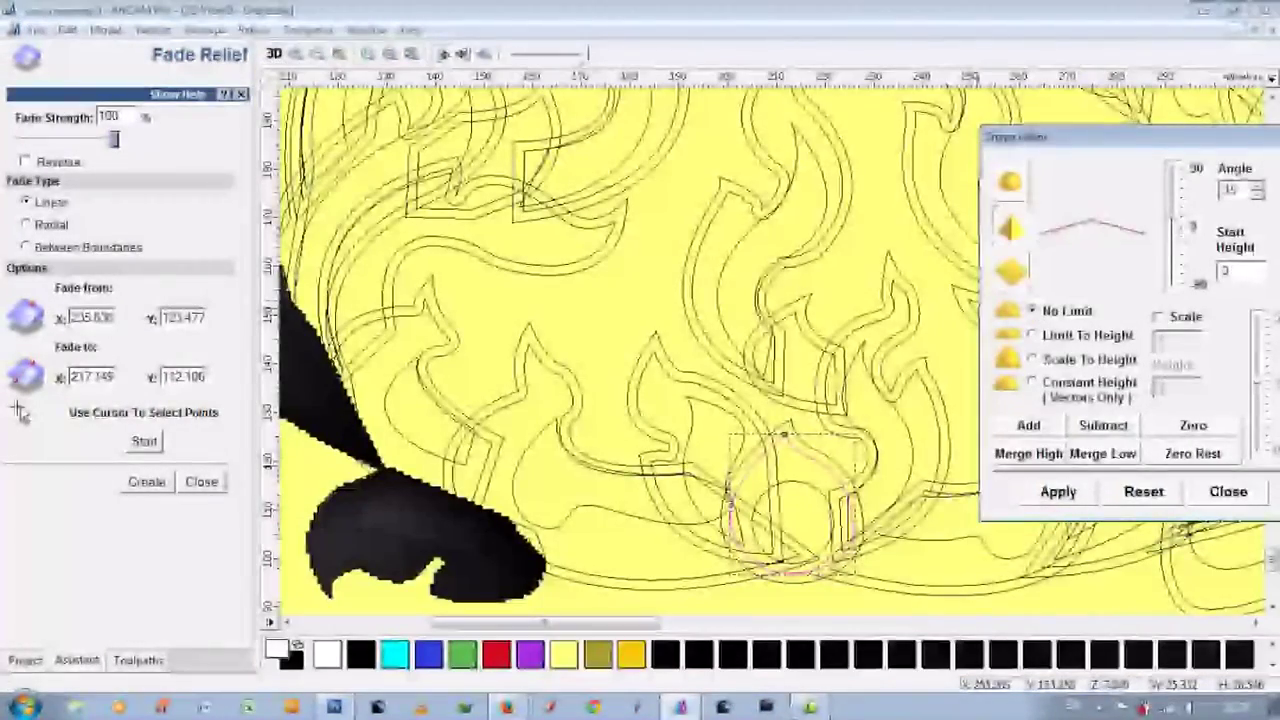
Deselect the vector, close Fade Relief and orbit the full tall panel in 3D.
{"action": "left_click", "coordinate": [657, 408]}
{"action": "left_click", "coordinate": [201, 481]}
{"action": "left_click", "coordinate": [273, 54]}
{"action": "mouse_move", "coordinate": [700, 300]}
{"action": "left_mouse_down"}
{"action": "mouse_move", "coordinate": [776, 410]}
{"action": "mouse_move", "coordinate": [759, 390]}
{"action": "left_mouse_up"}
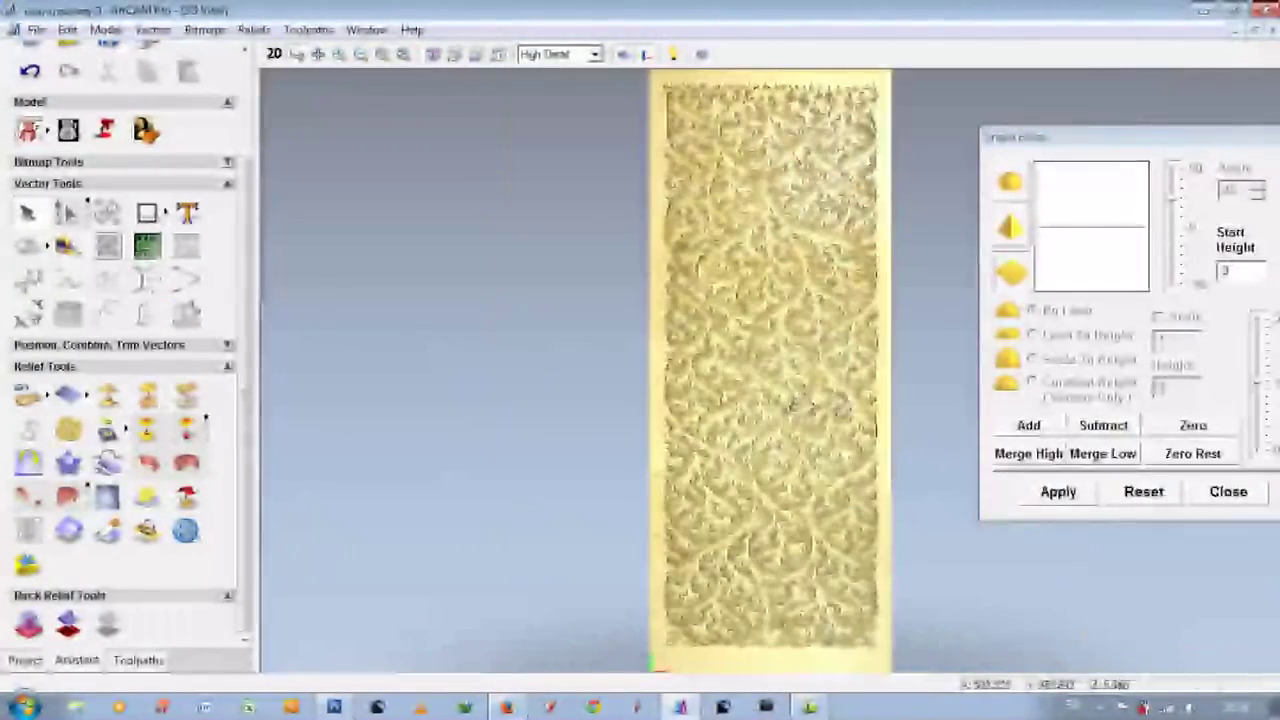
Save the model with Ctrl+S and return to the 2D flame-leaf artwork.
{"action": "scroll", "coordinate": [828, 405], "scroll_direction": "up", "scroll_amount": 5}
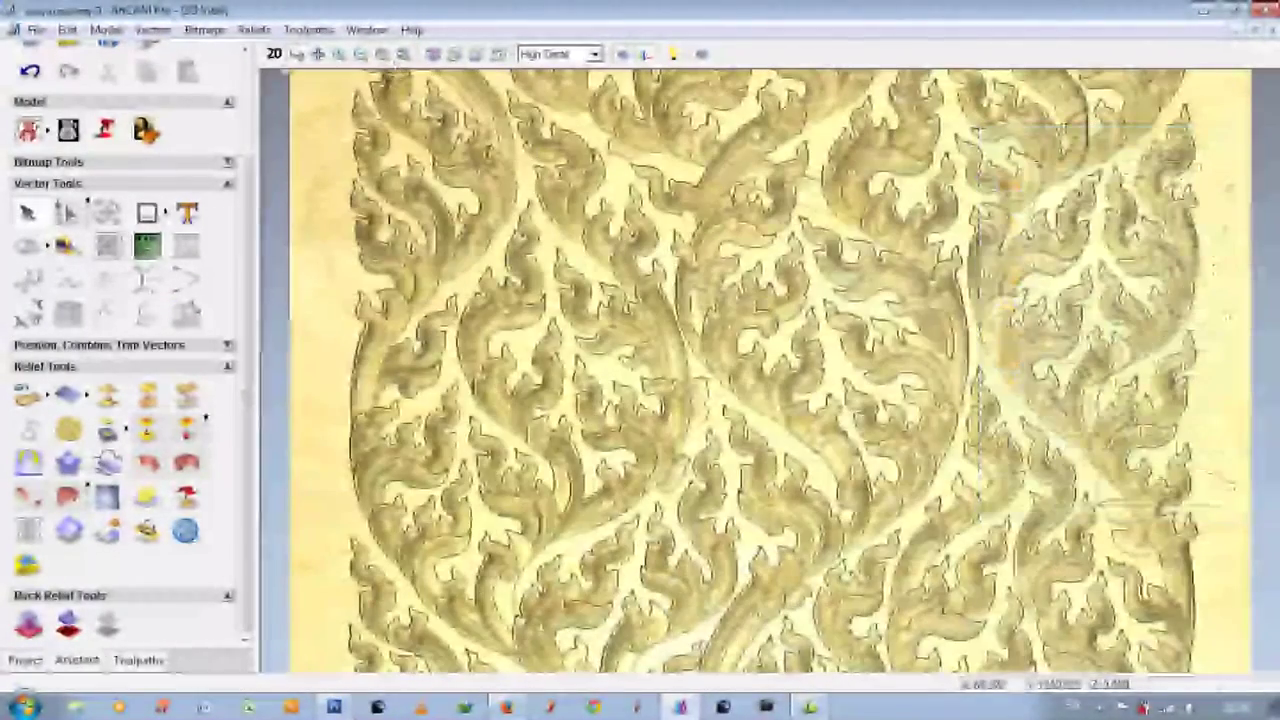
{"action": "key", "text": "ctrl+s"}
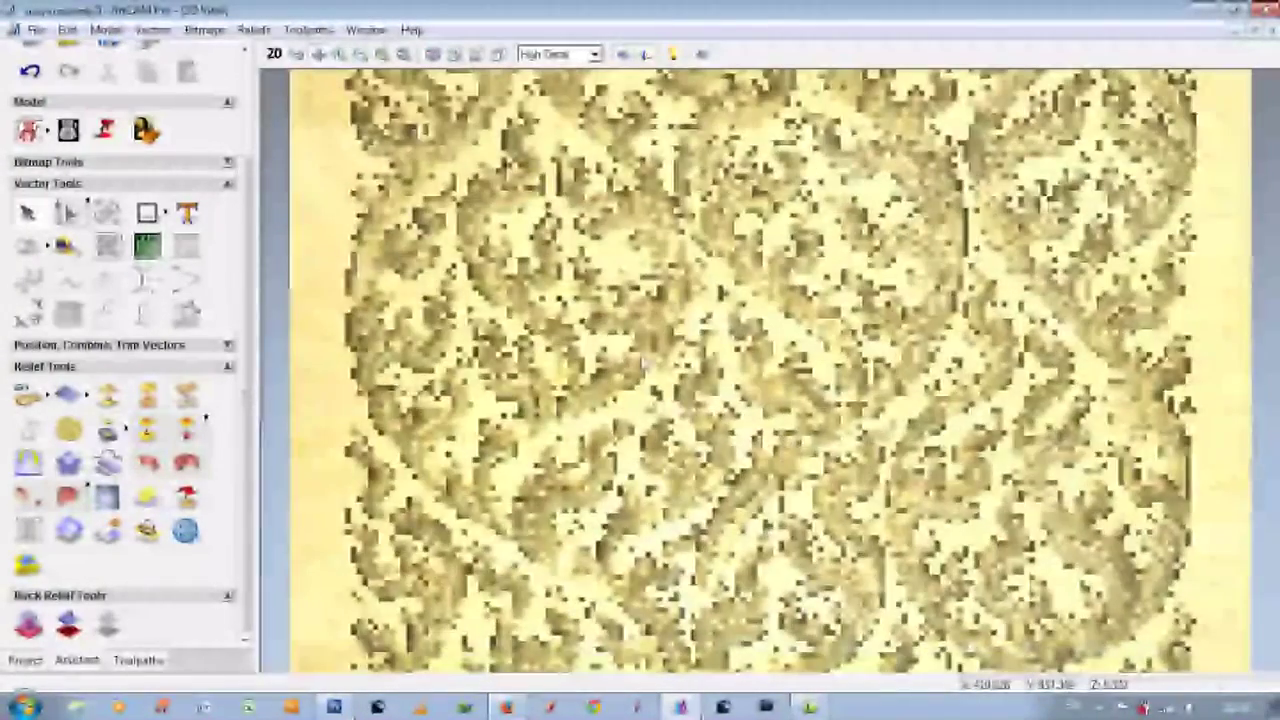
{"action": "key", "text": "F2"}
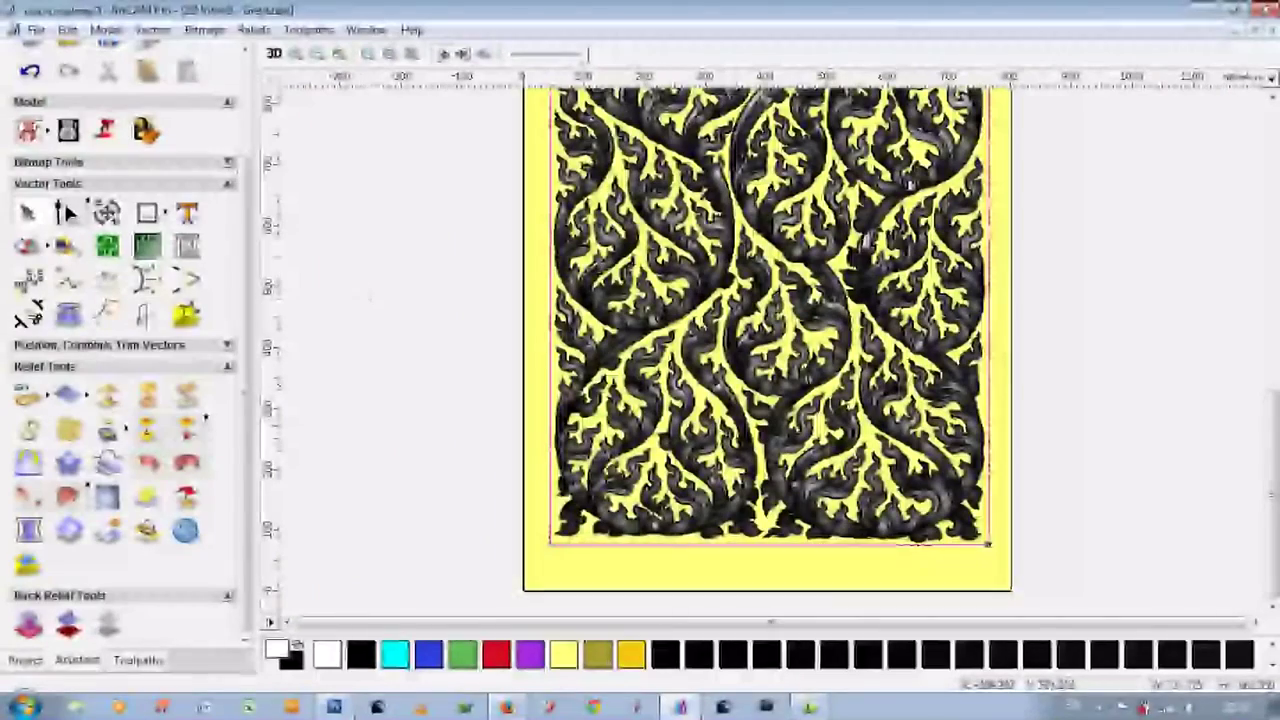
{"action": "left_click", "coordinate": [28, 245]}
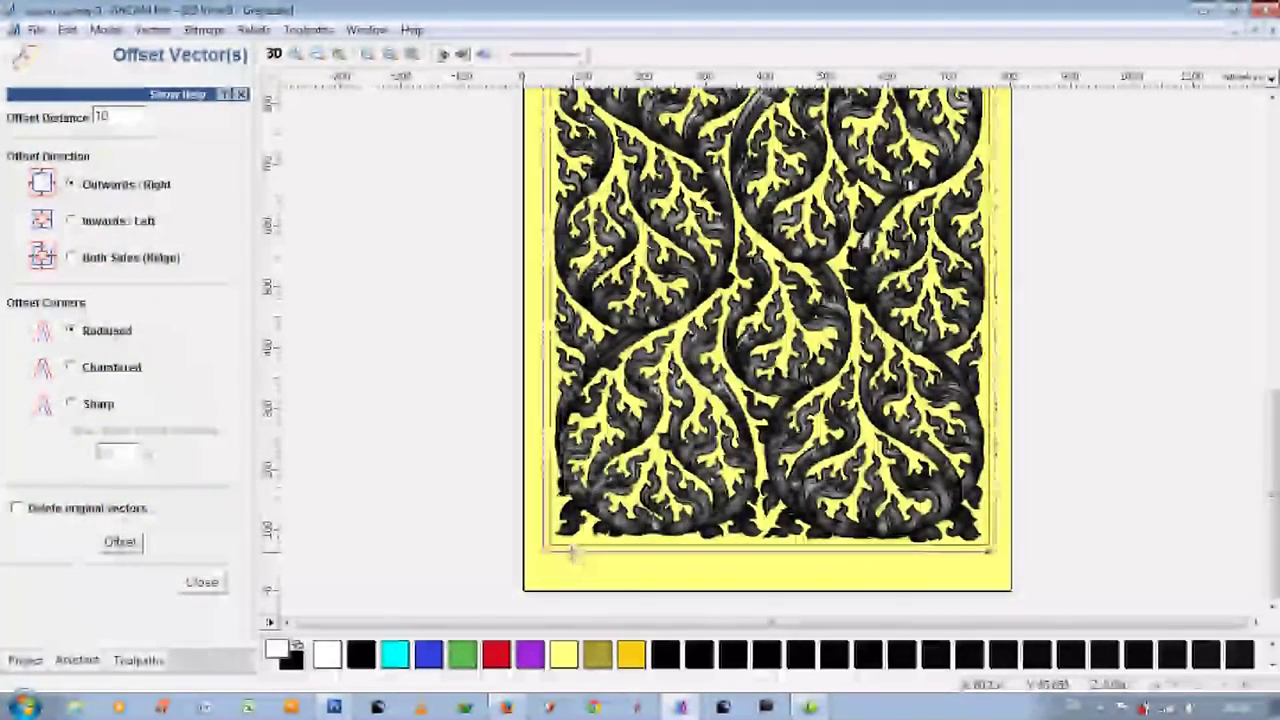
Offset the rectangular border outwards by 5 with radiused corners and open the outer offset's shape settings.
{"action": "left_click", "coordinate": [571, 550]}
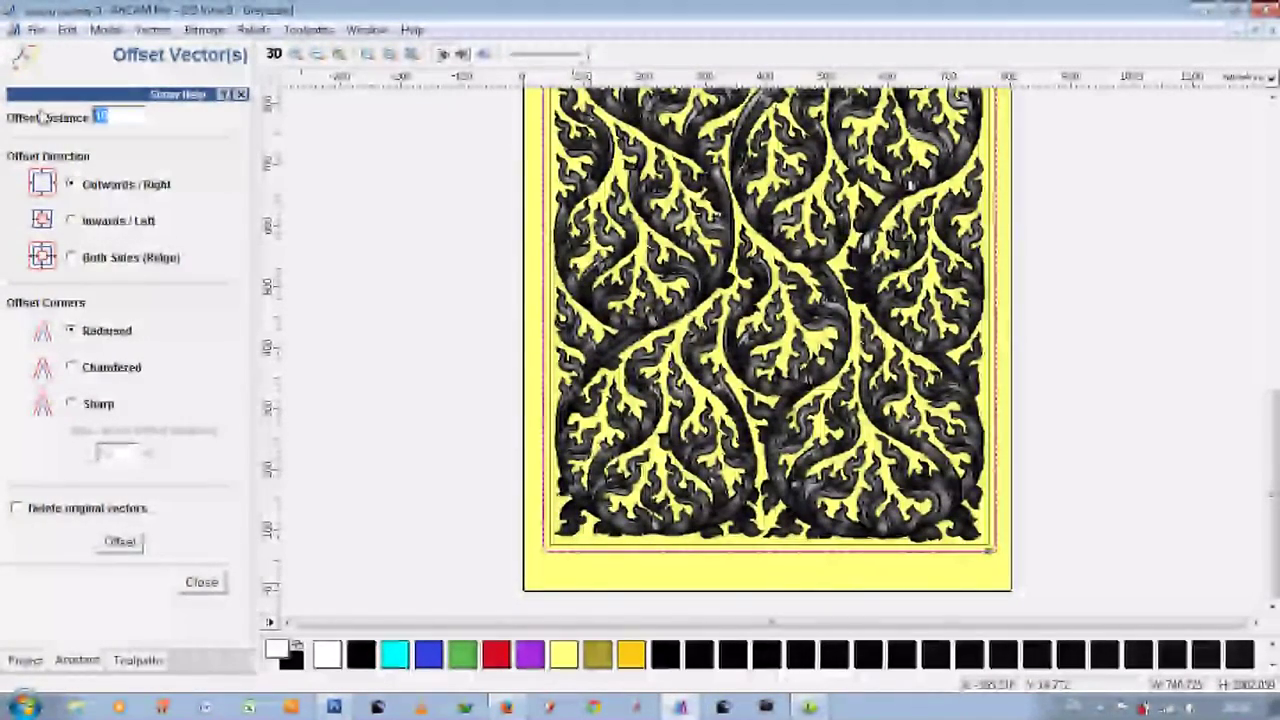
{"action": "left_click", "coordinate": [120, 541]}
{"action": "scroll", "coordinate": [1000, 560], "scroll_direction": "up", "scroll_amount": 2}
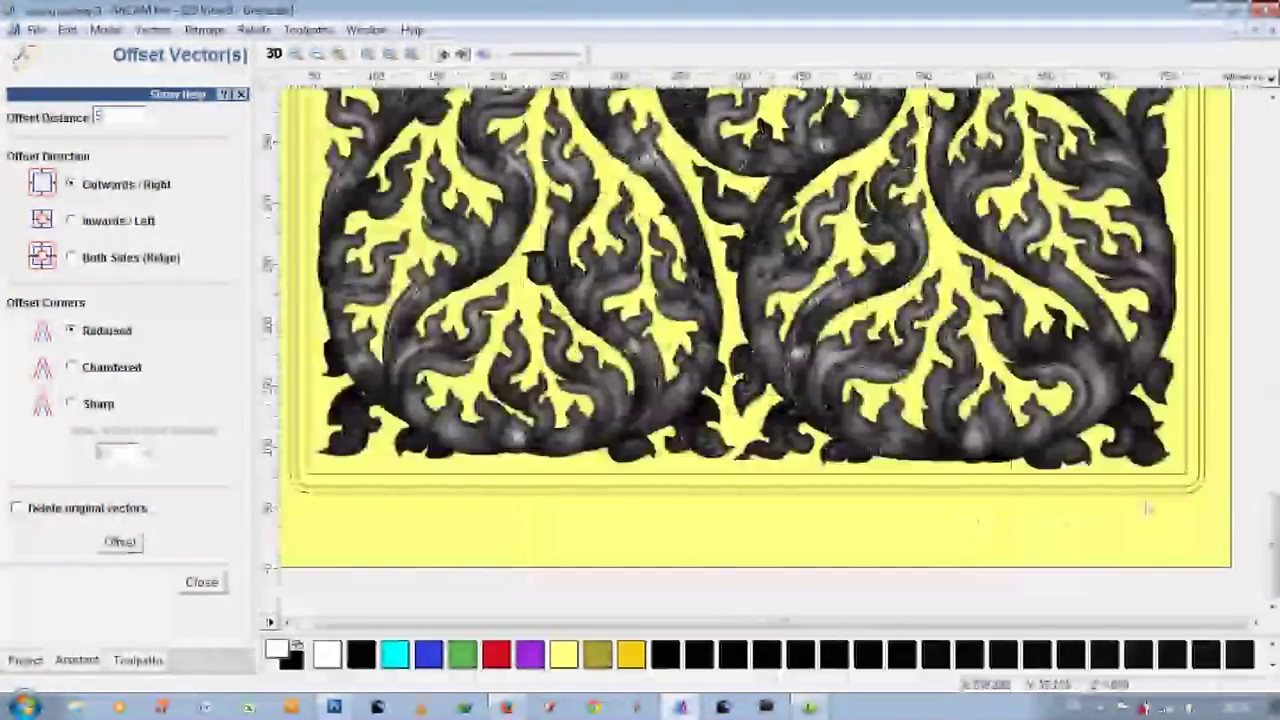
{"action": "scroll", "coordinate": [1005, 450], "scroll_direction": "up", "scroll_amount": 2}
{"action": "scroll", "coordinate": [1012, 382], "scroll_direction": "up", "scroll_amount": 2}
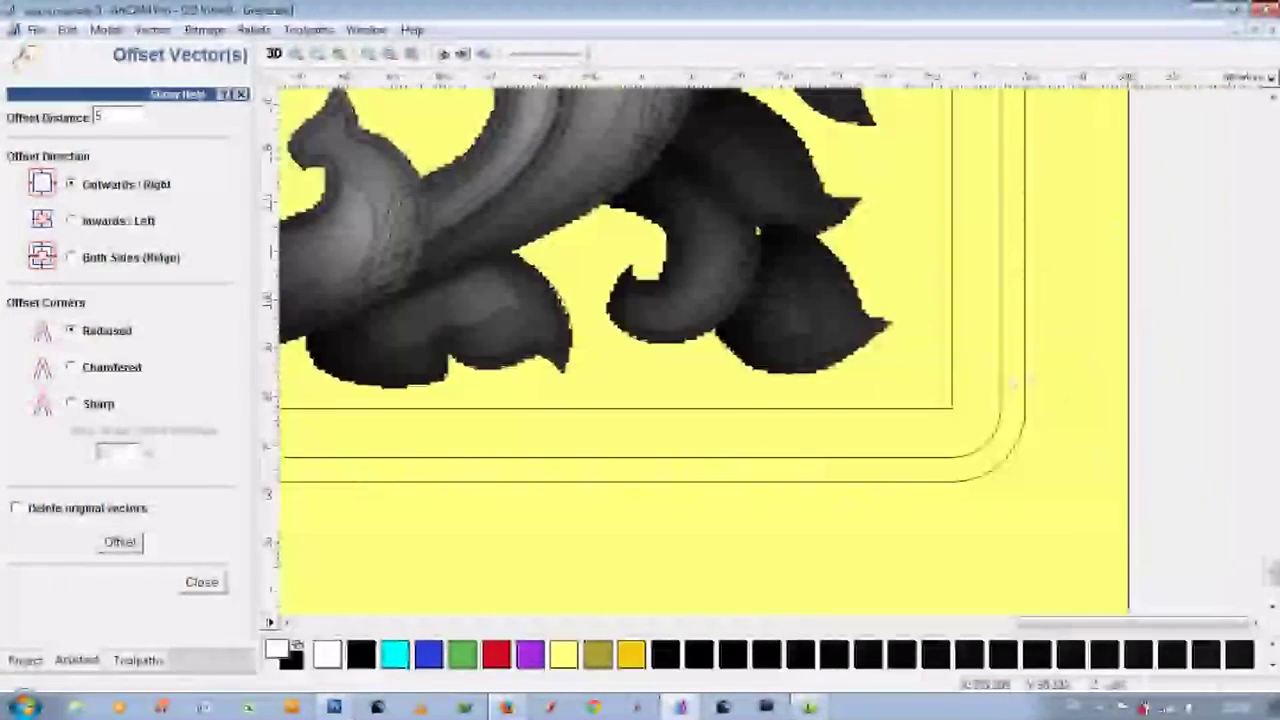
{"action": "double_click", "coordinate": [1128, 394]}
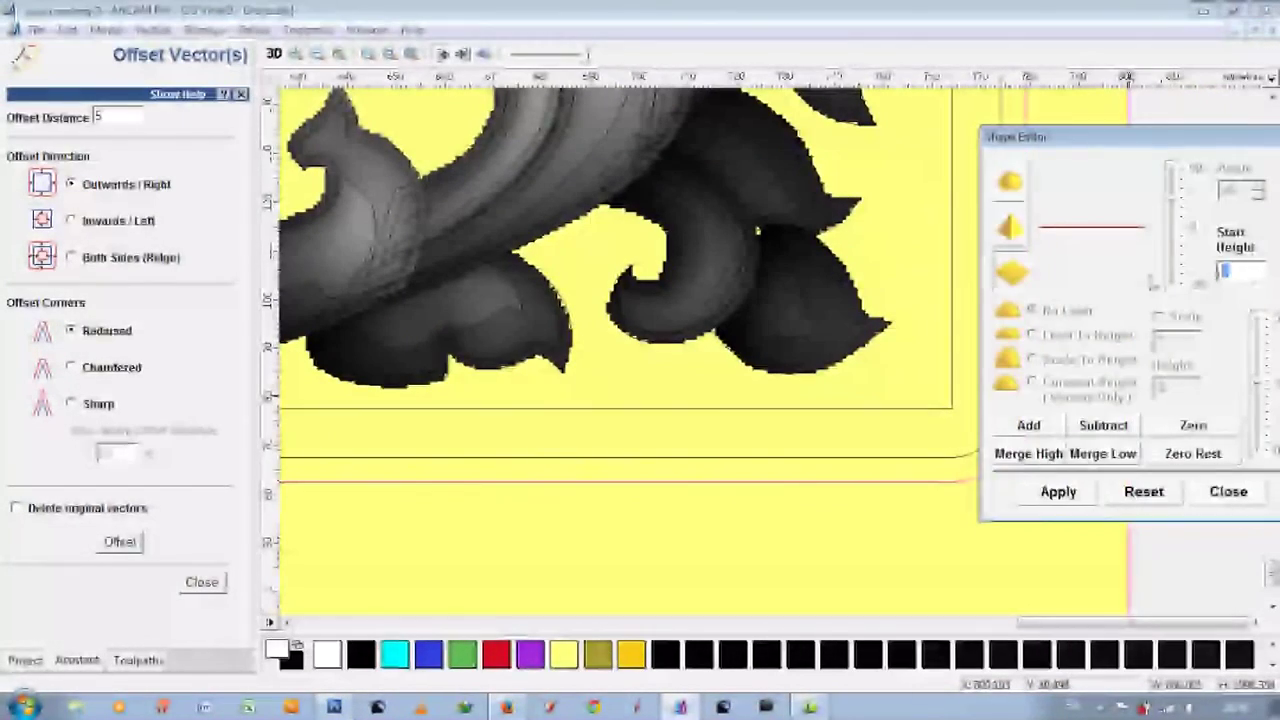
Add the raised border to the relief and inspect it from the side in 3D.
{"action": "left_click", "coordinate": [1045, 429]}
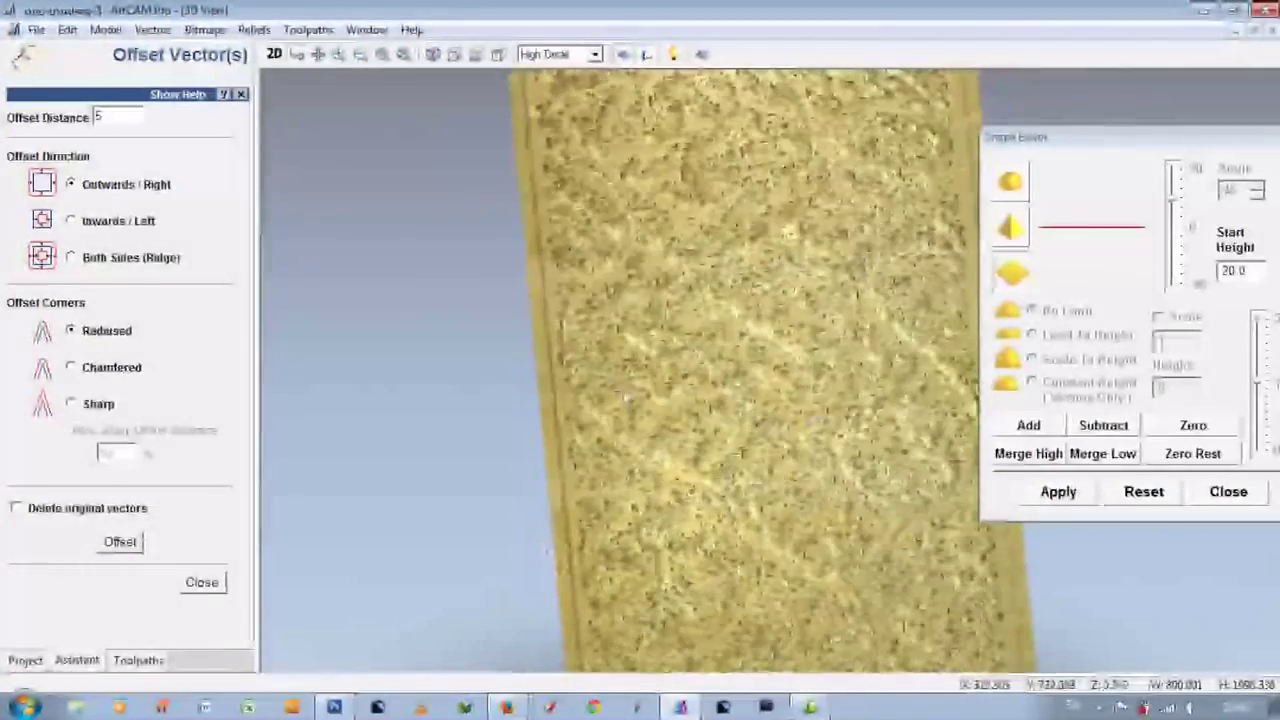
{"action": "left_click", "coordinate": [478, 58]}
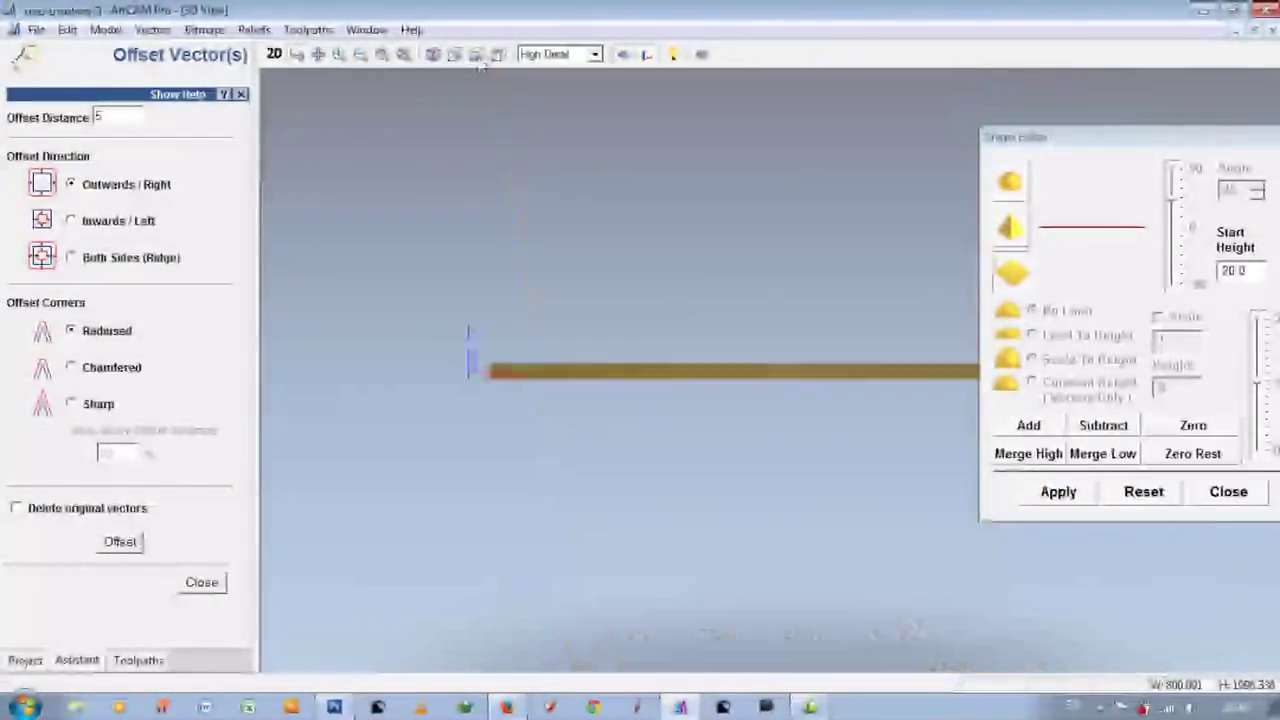
{"action": "left_click_drag", "start_coordinate": [771, 366], "coordinate": [712, 412]}
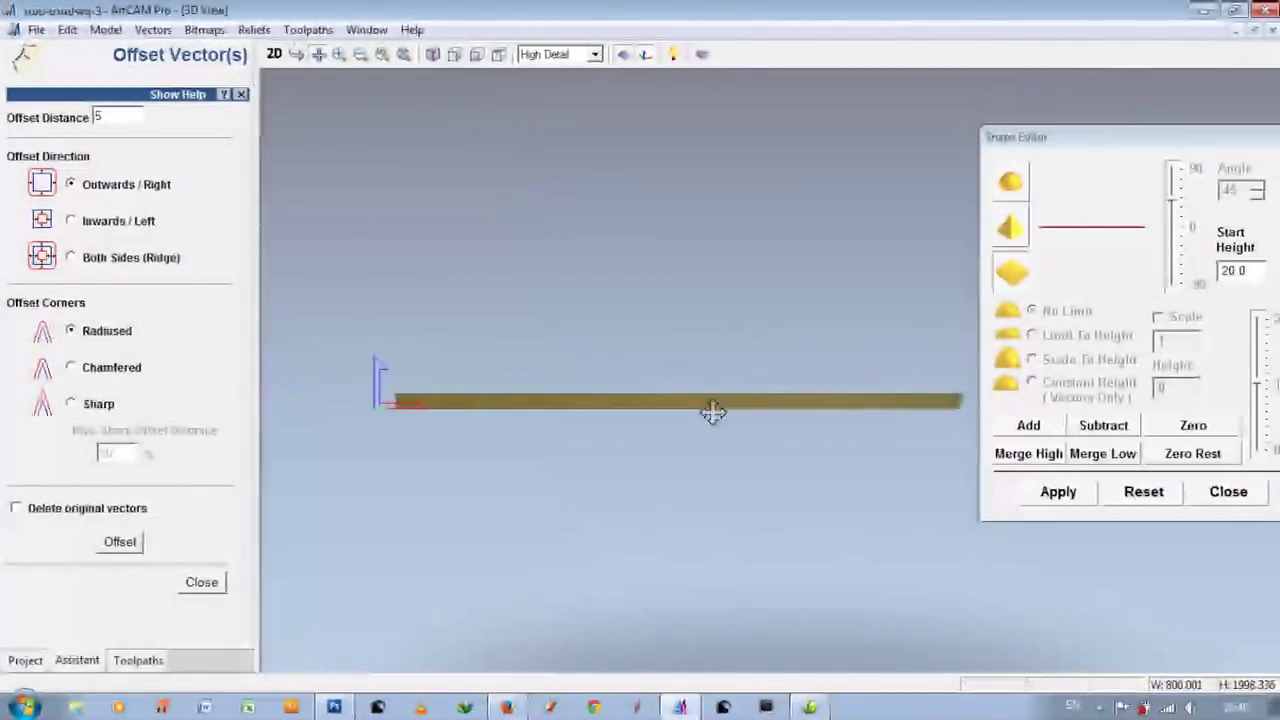
{"action": "left_click", "coordinate": [473, 57]}
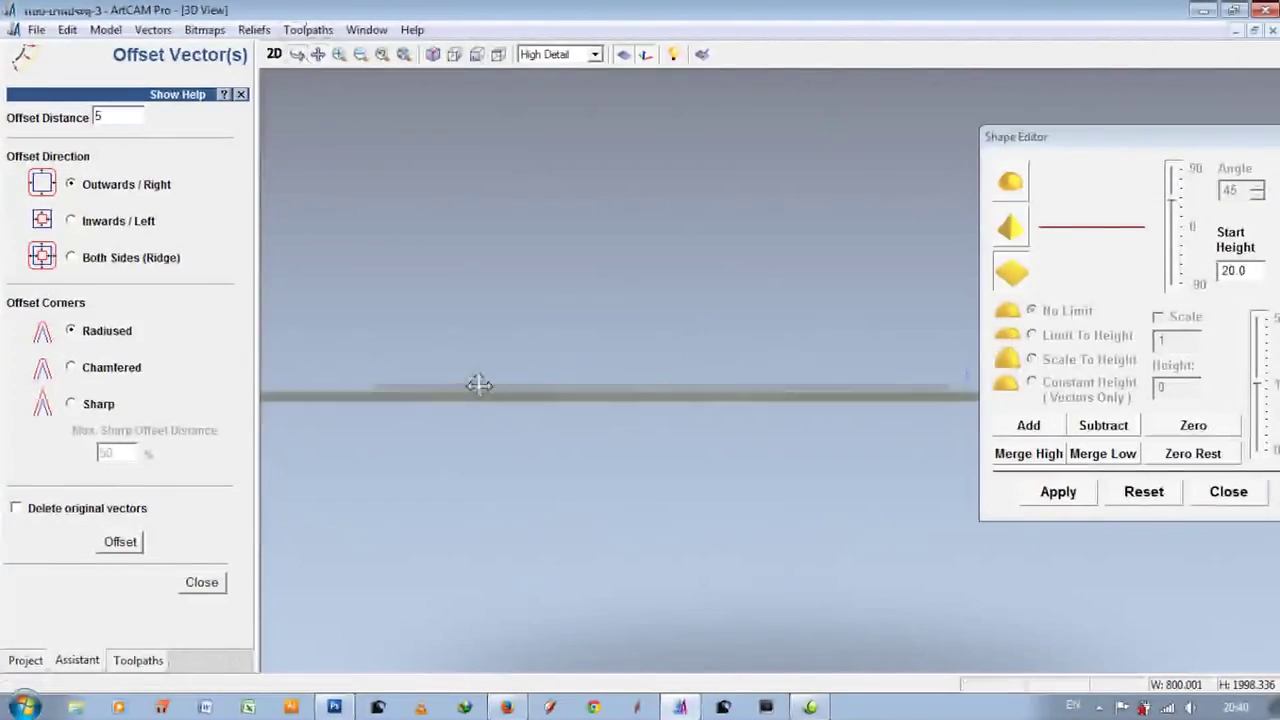
{"action": "mouse_move", "coordinate": [822, 386]}
{"action": "left_mouse_down"}
{"action": "mouse_move", "coordinate": [578, 513]}
{"action": "mouse_move", "coordinate": [857, 323]}
{"action": "mouse_move", "coordinate": [800, 408]}
{"action": "left_mouse_up"}
{"action": "key", "text": "F2"}
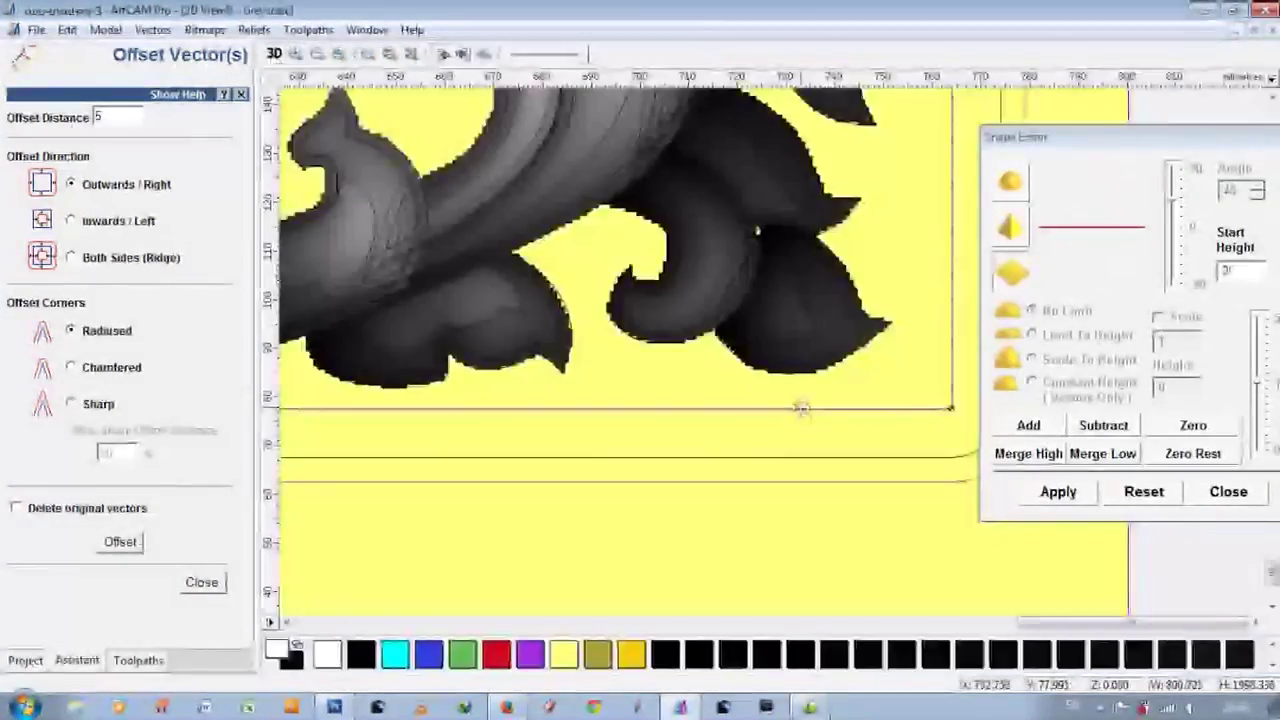
Lower the border offsets' start height and give them a rounded profile, checking the rim in 3D.
{"action": "left_click", "coordinate": [895, 460]}
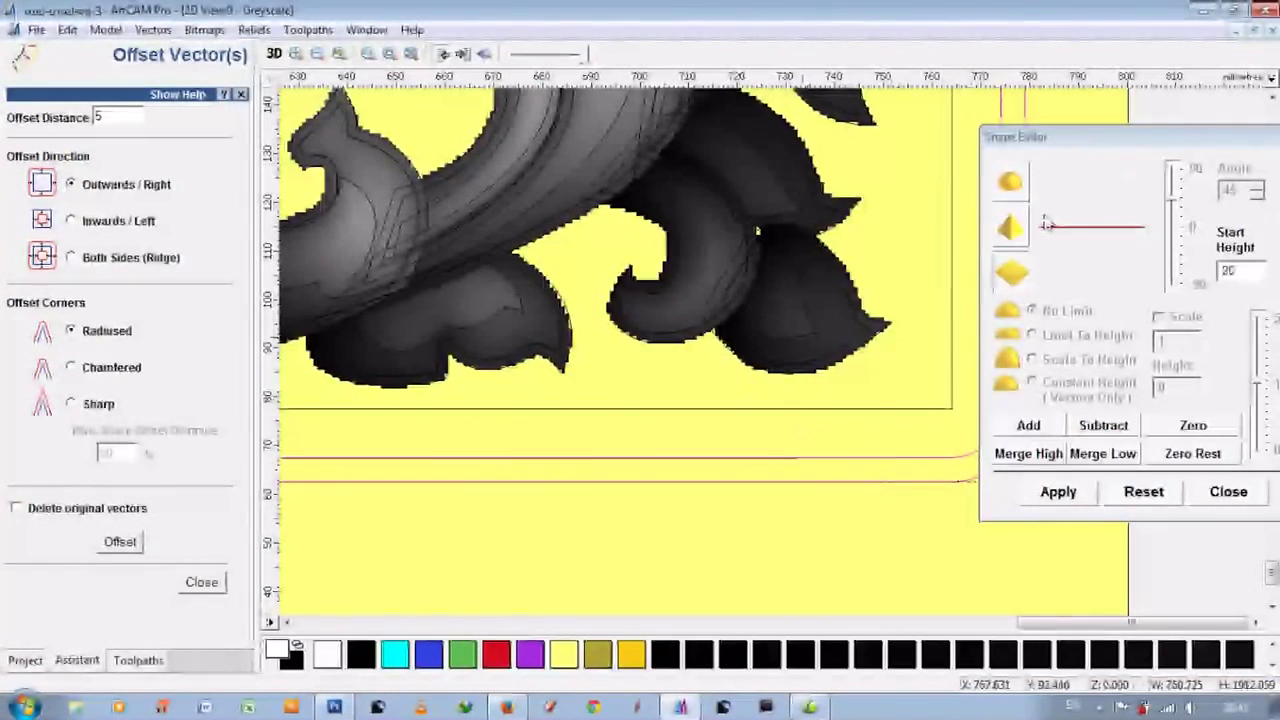
{"action": "double_click", "coordinate": [1224, 271]}
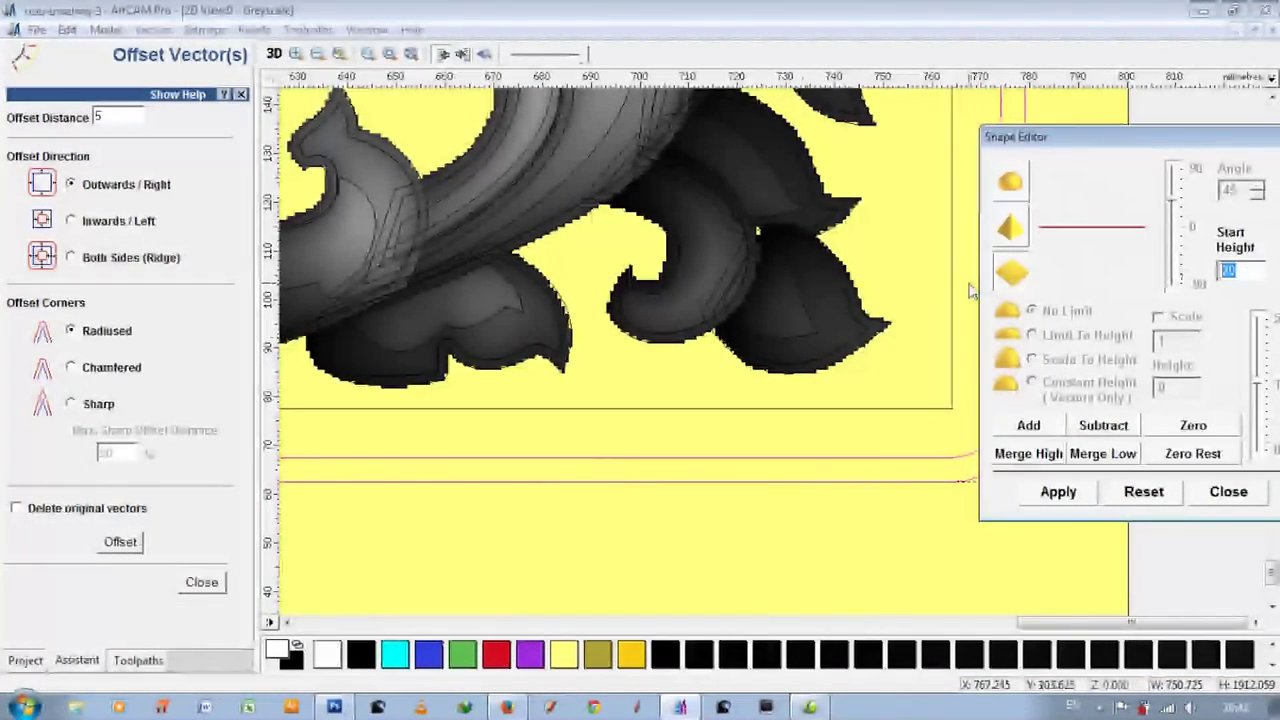
{"action": "type", "text": "10"}
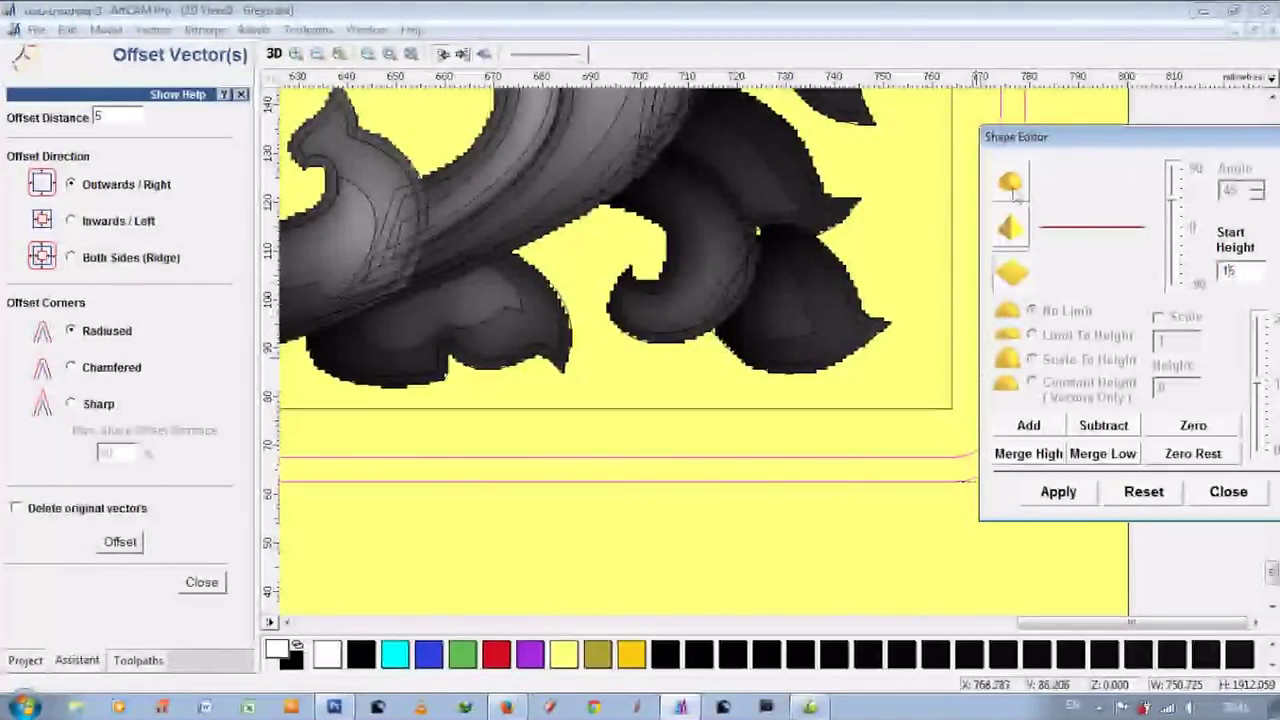
{"action": "key", "text": "F3"}
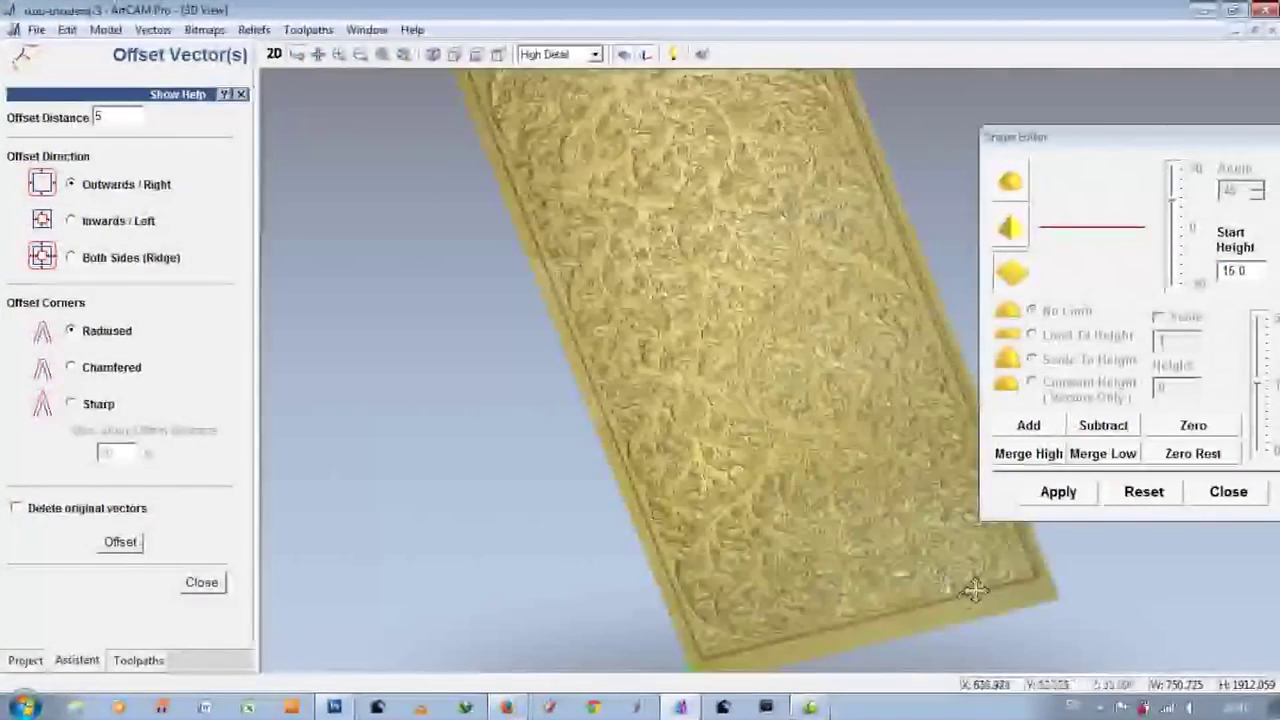
{"action": "key", "text": "F2"}
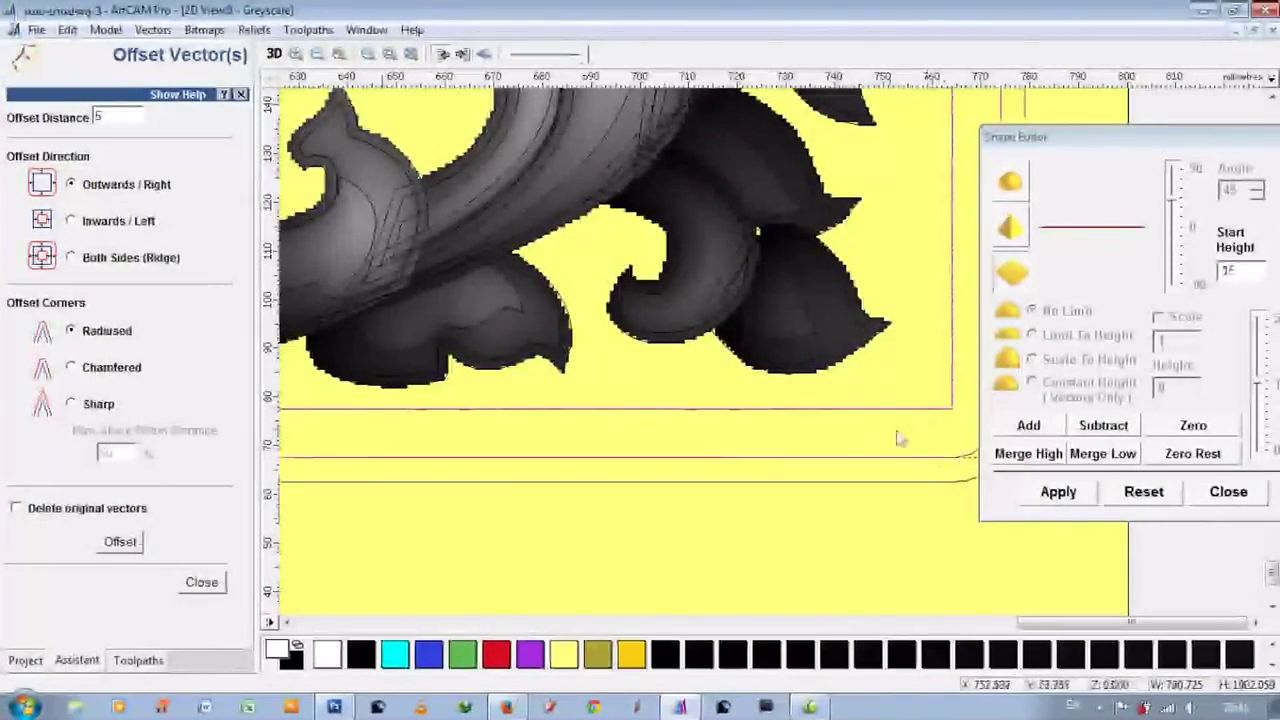
{"action": "left_click", "coordinate": [1011, 190]}
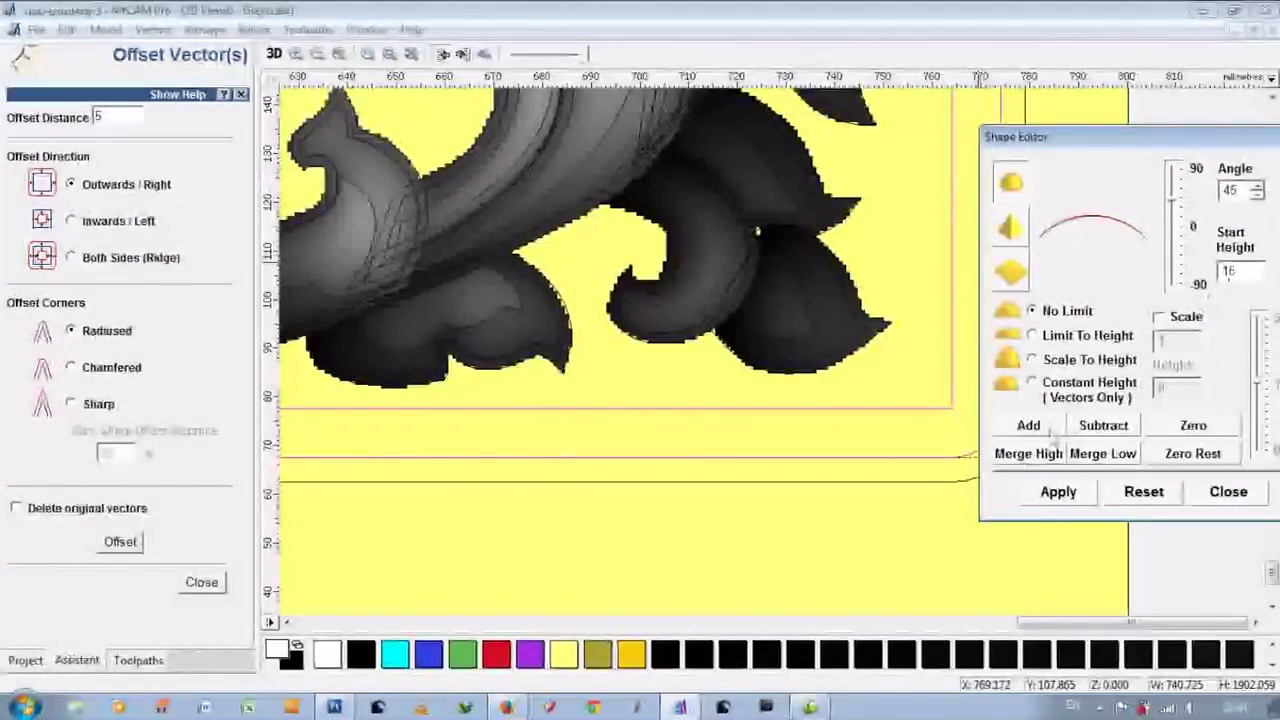
{"action": "key", "text": "F3"}
{"action": "mouse_move", "coordinate": [1030, 601]}
{"action": "left_mouse_down"}
{"action": "mouse_move", "coordinate": [586, 429]}
{"action": "mouse_move", "coordinate": [800, 334]}
{"action": "mouse_move", "coordinate": [334, 409]}
{"action": "mouse_move", "coordinate": [524, 435]}
{"action": "mouse_move", "coordinate": [530, 388]}
{"action": "mouse_move", "coordinate": [760, 411]}
{"action": "left_mouse_up"}
{"action": "mouse_move", "coordinate": [538, 405]}
{"action": "left_mouse_down"}
{"action": "mouse_move", "coordinate": [843, 569]}
{"action": "mouse_move", "coordinate": [709, 509]}
{"action": "mouse_move", "coordinate": [766, 472]}
{"action": "left_mouse_up"}
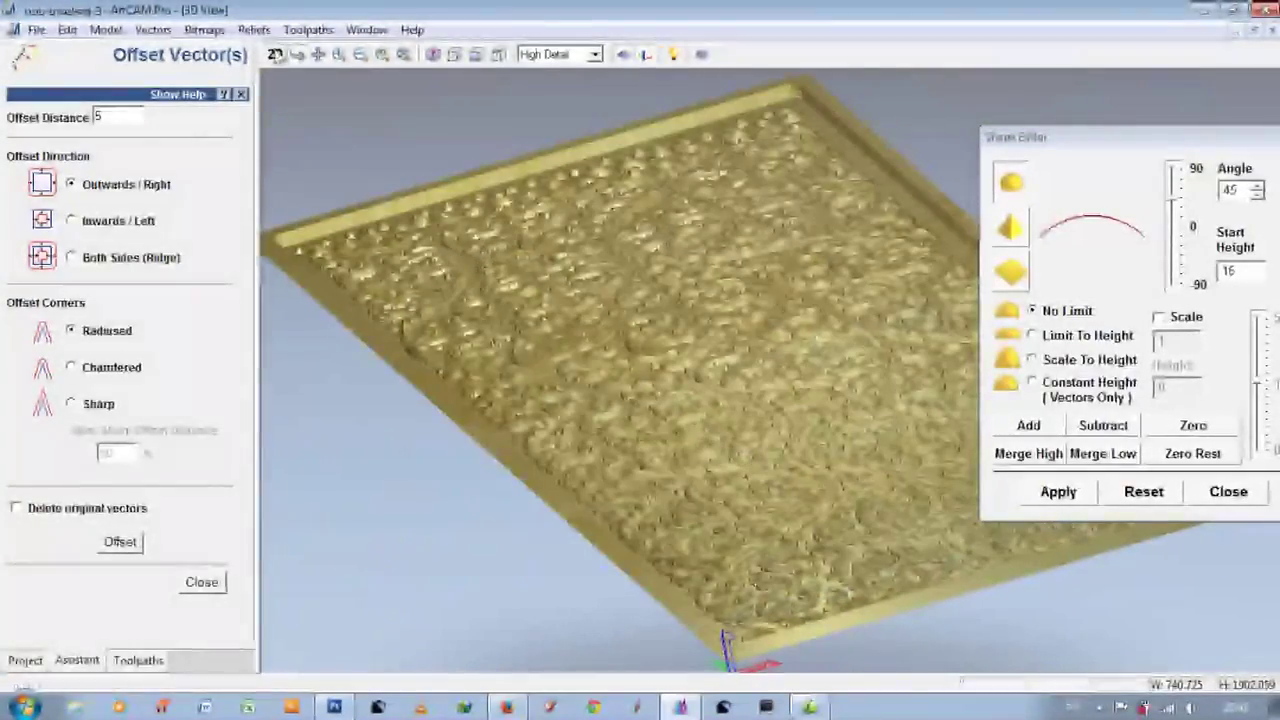
Change the border profile and adjust its start height, comparing 2D and 3D.
{"action": "key", "text": "F2"}
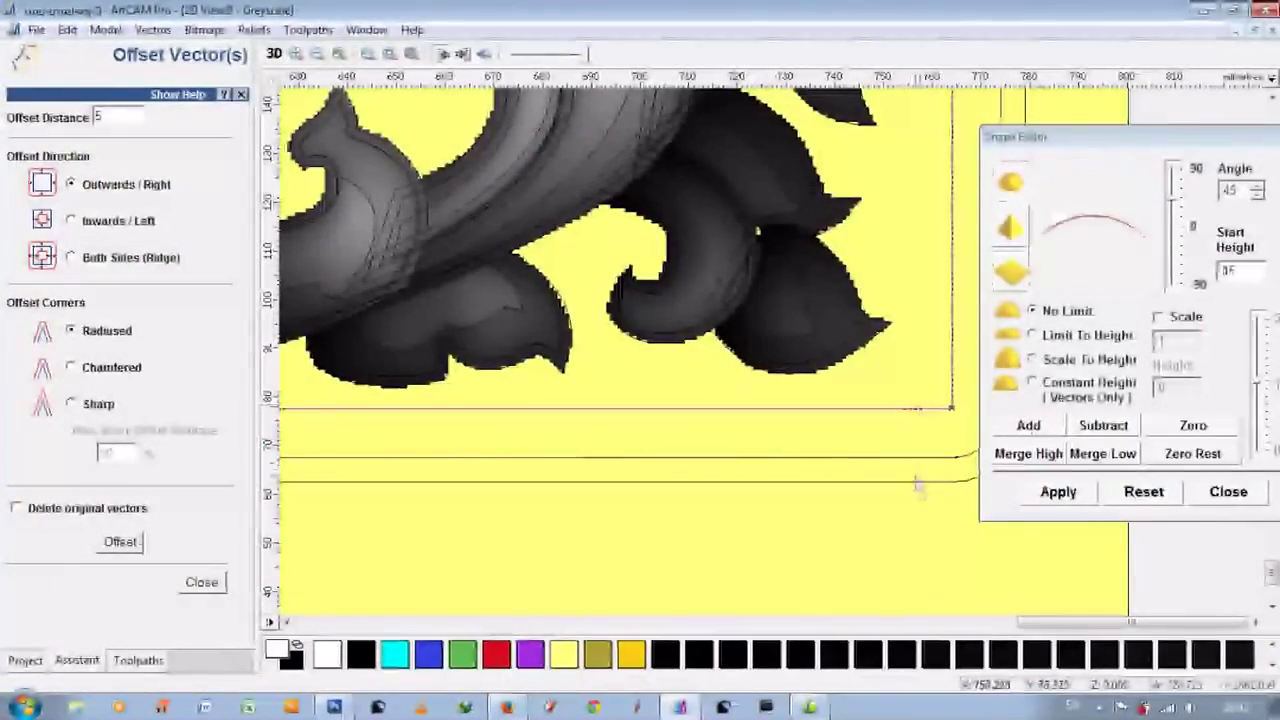
{"action": "left_click", "coordinate": [1010, 272]}
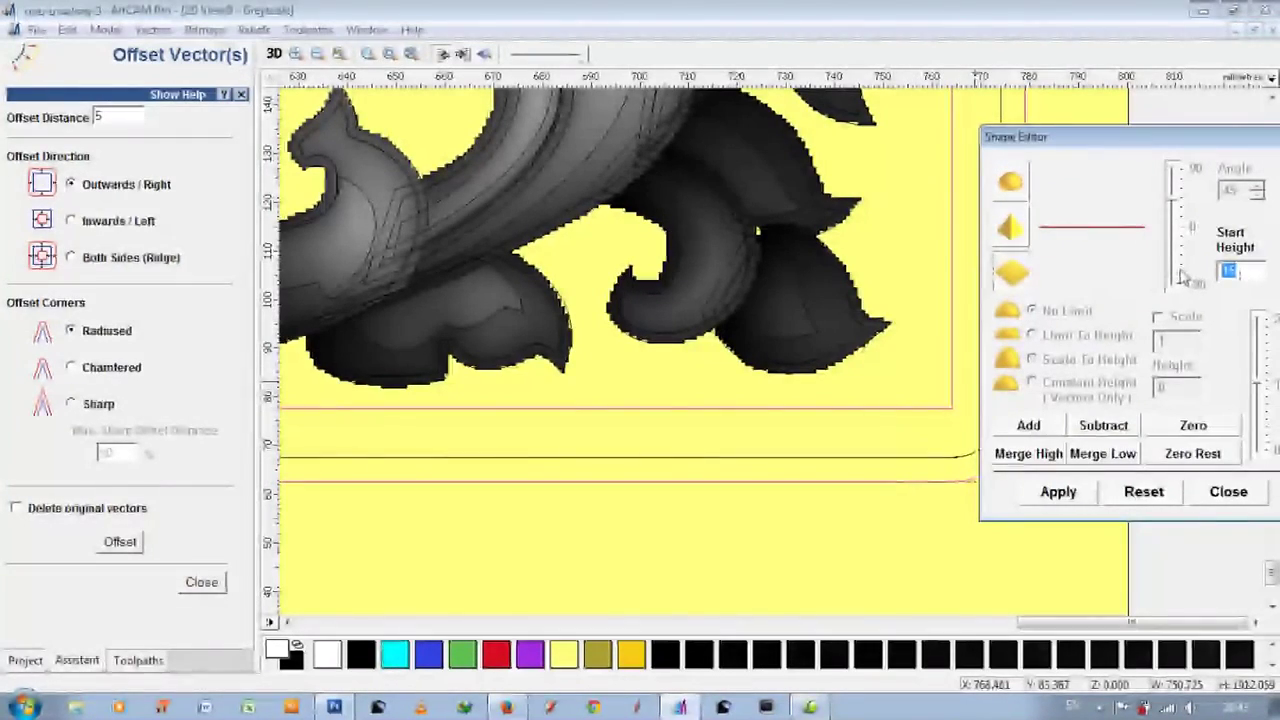
{"action": "key", "text": "F3"}
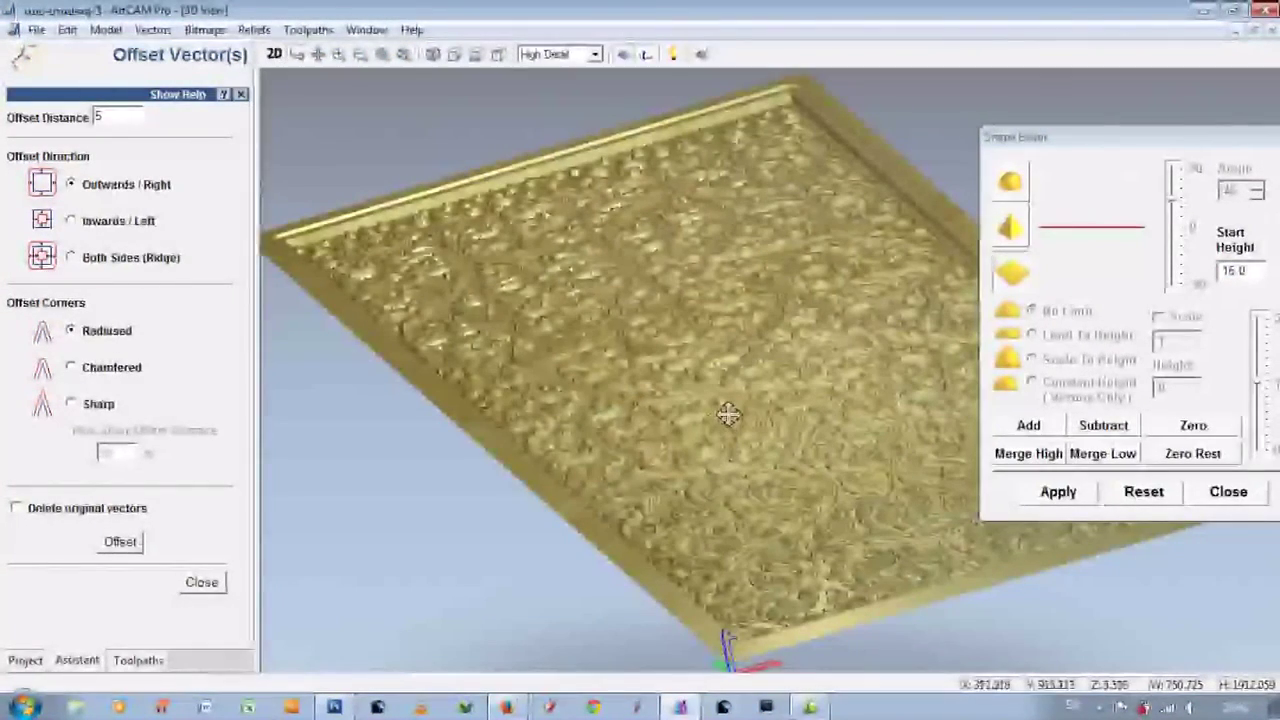
{"action": "left_click", "coordinate": [1183, 270]}
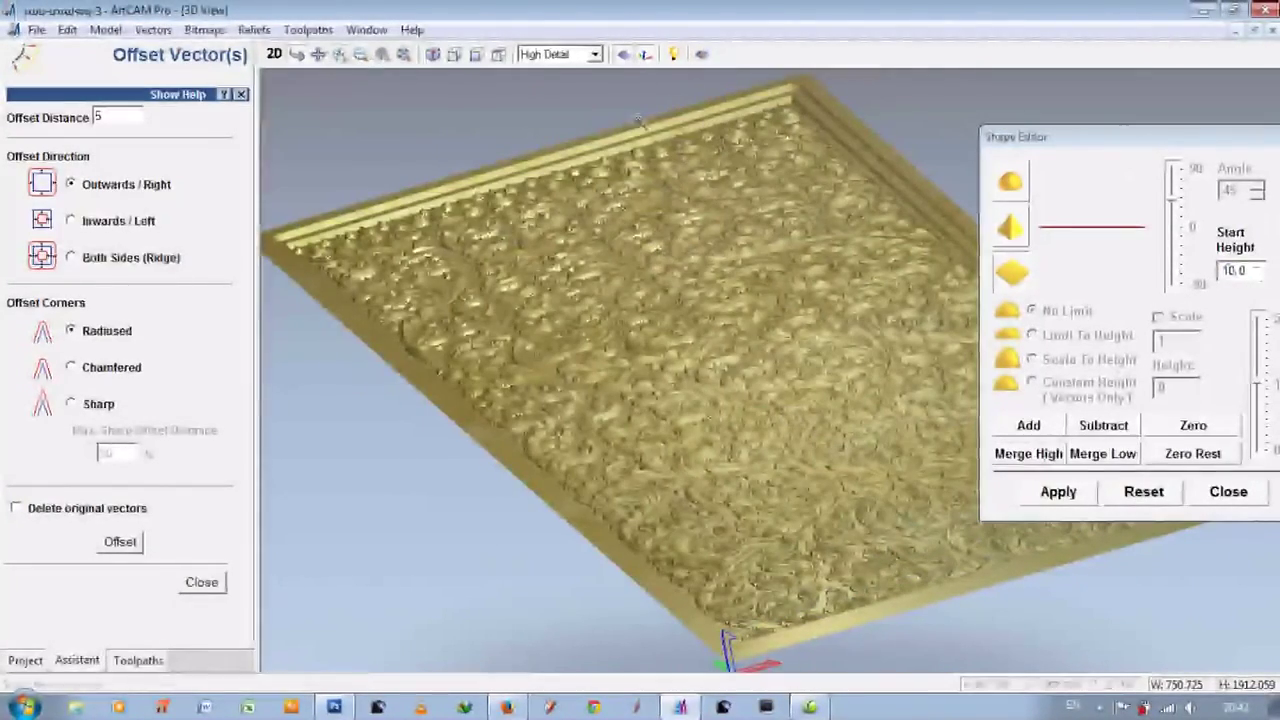
{"action": "scroll", "coordinate": [858, 167], "scroll_direction": "up", "scroll_amount": 5}
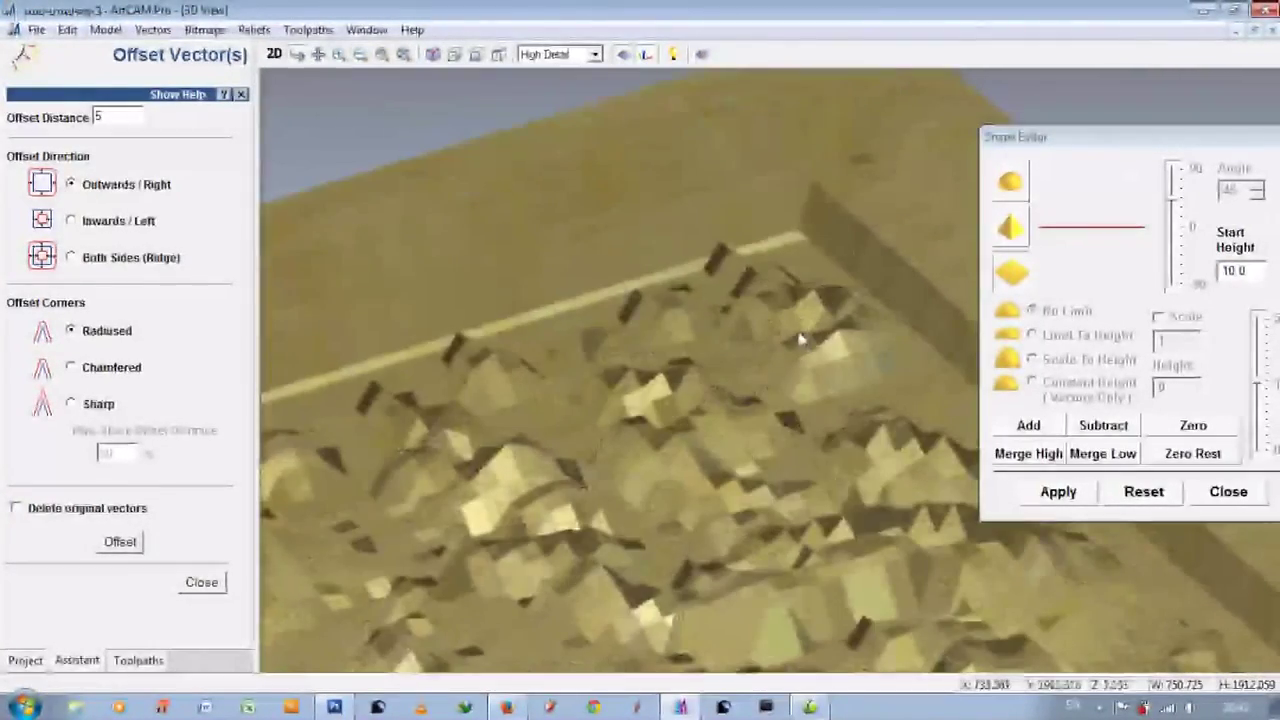
{"action": "key", "text": "F2"}
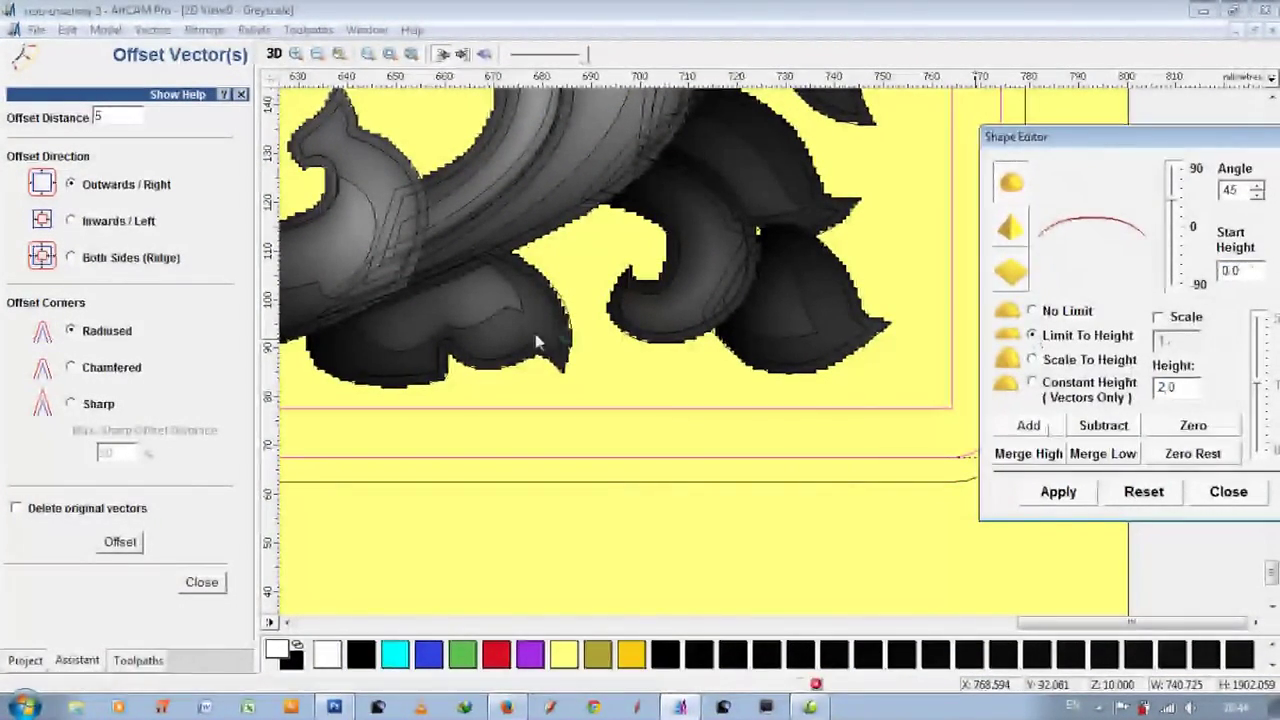
Orbit and tilt the relief to inspect the raised border from side, angled and top views.
{"action": "key", "text": "F3"}
{"action": "scroll", "coordinate": [755, 253], "scroll_direction": "up", "scroll_amount": 3}
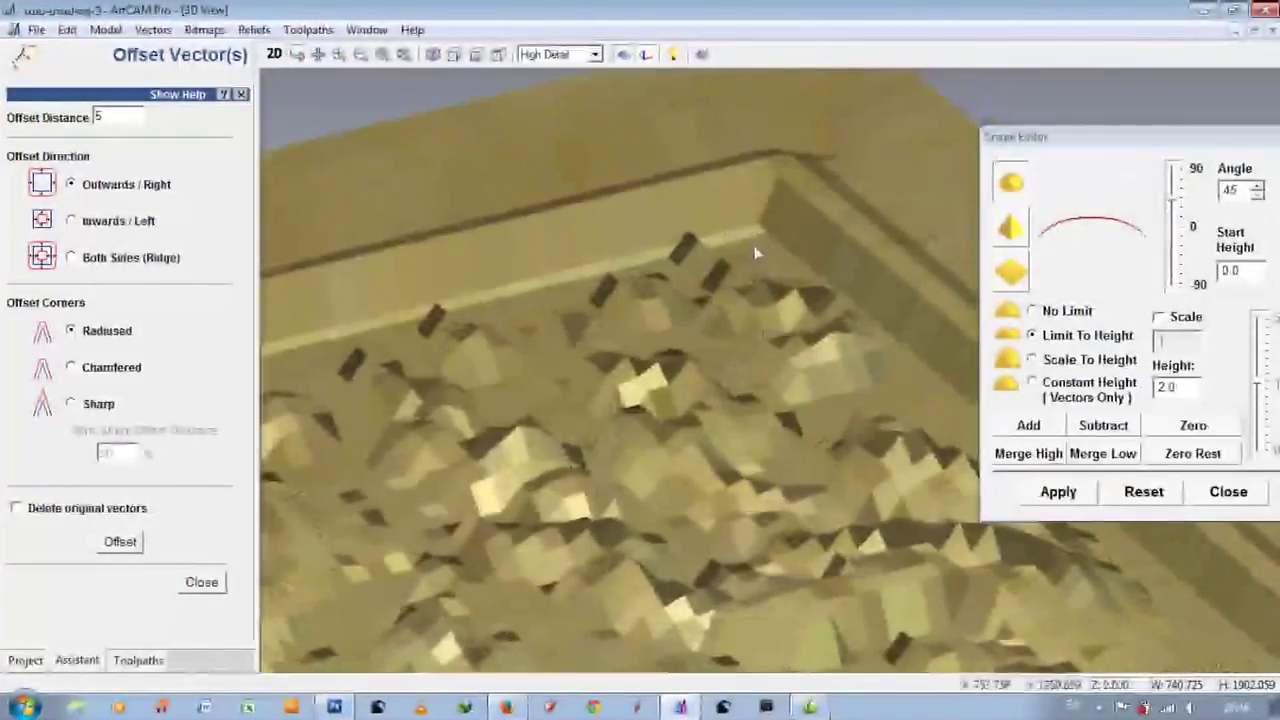
{"action": "scroll", "coordinate": [755, 245], "scroll_direction": "down", "scroll_amount": 2}
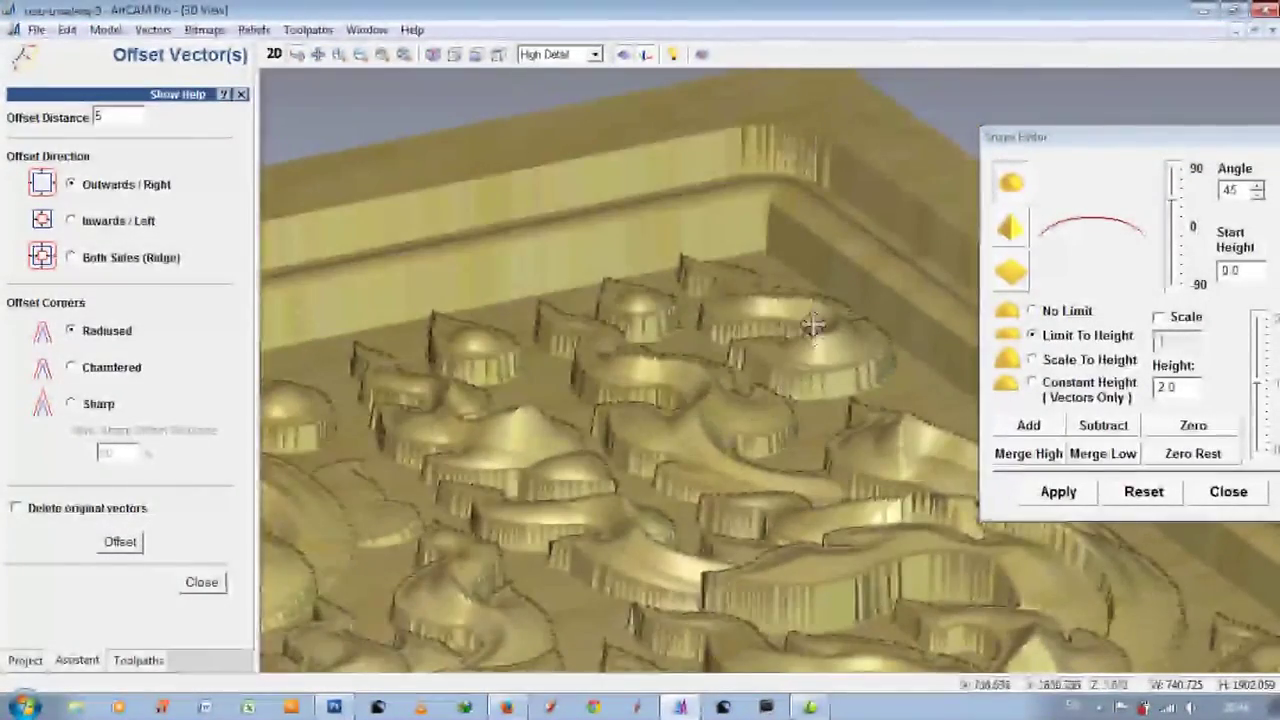
{"action": "left_click_drag", "start_coordinate": [810, 314], "coordinate": [718, 440]}
{"action": "scroll", "coordinate": [740, 435], "scroll_direction": "down", "scroll_amount": 3}
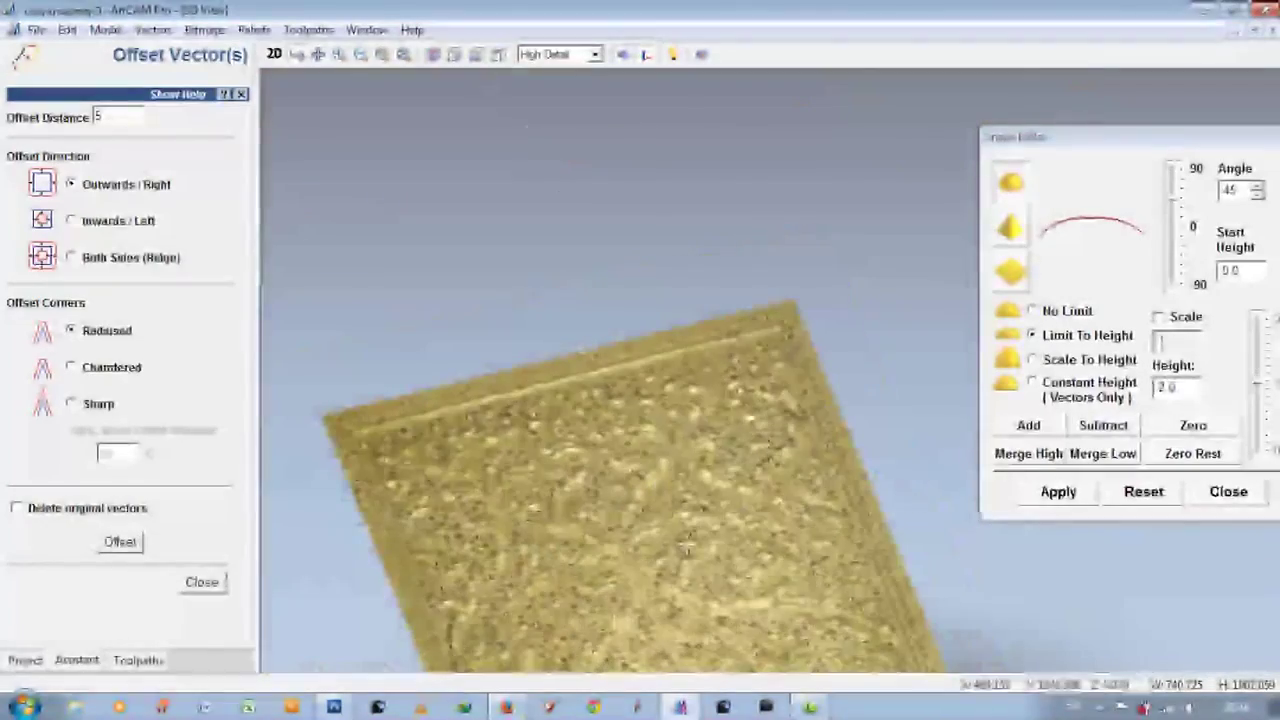
{"action": "left_click_drag", "start_coordinate": [689, 610], "coordinate": [600, 420]}
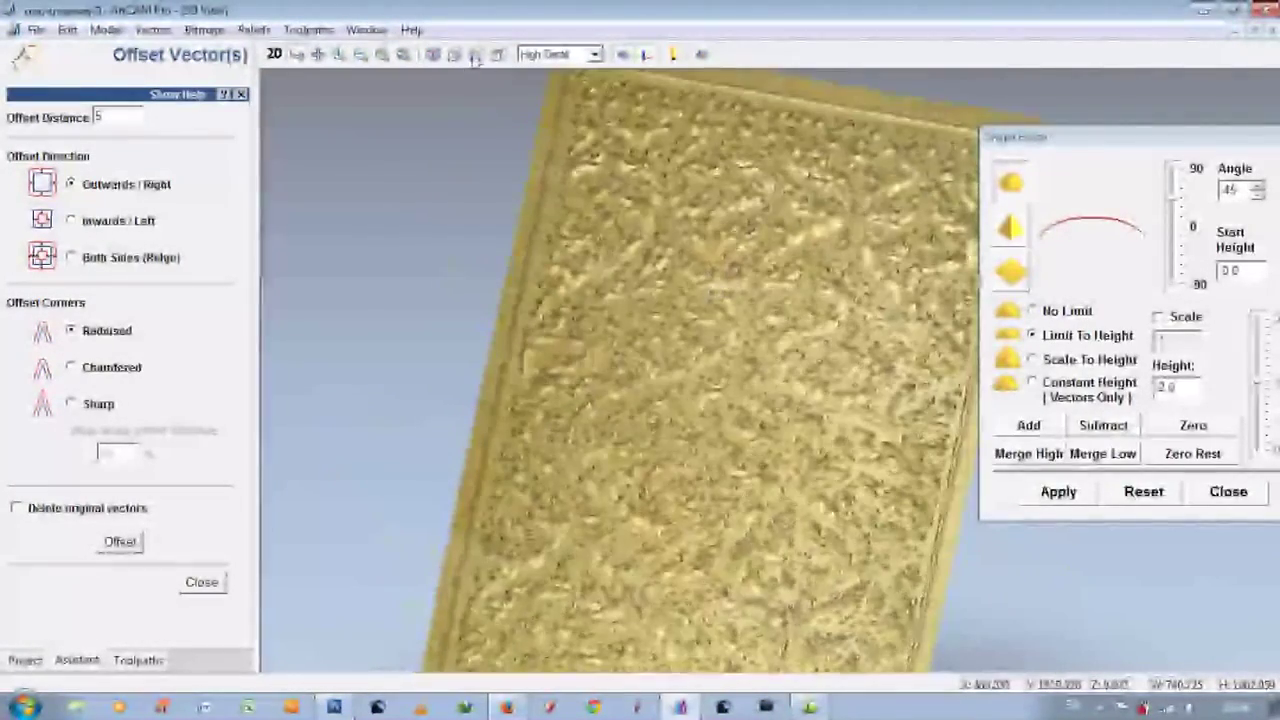
{"action": "left_click", "coordinate": [475, 55]}
{"action": "scroll", "coordinate": [520, 387], "scroll_direction": "up", "scroll_amount": 2}
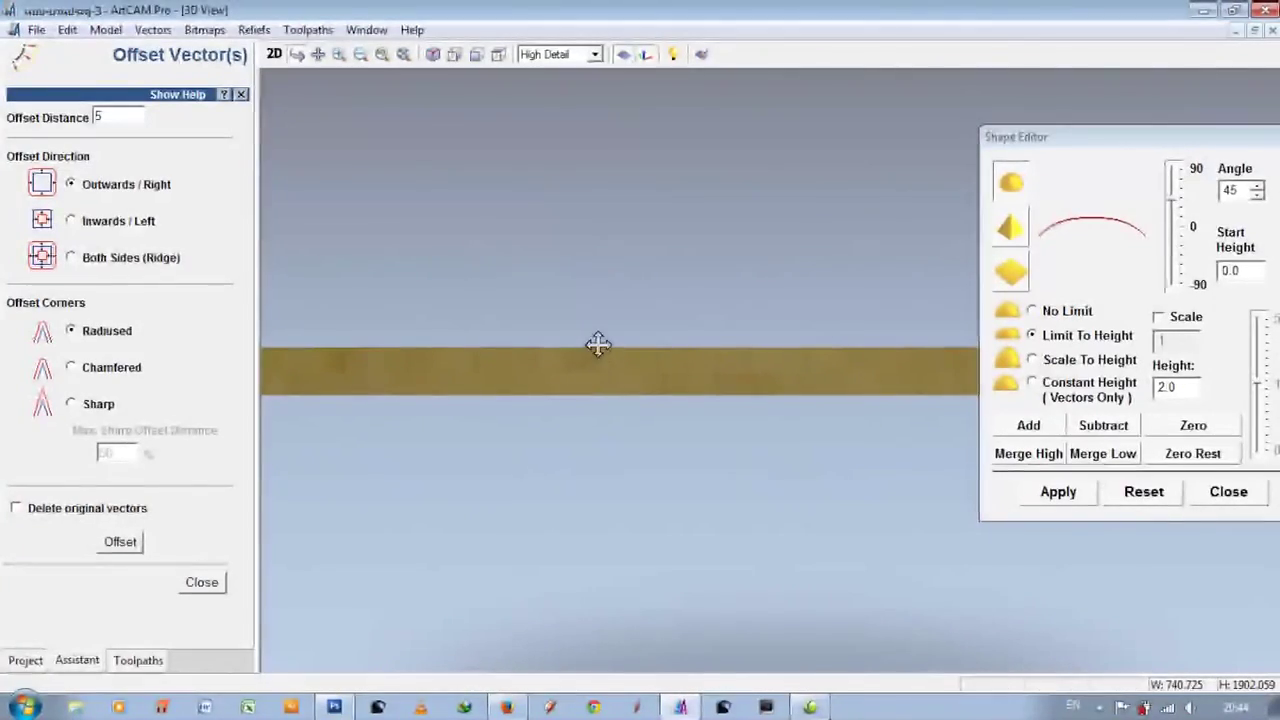
{"action": "left_click_drag", "start_coordinate": [768, 420], "coordinate": [700, 452]}
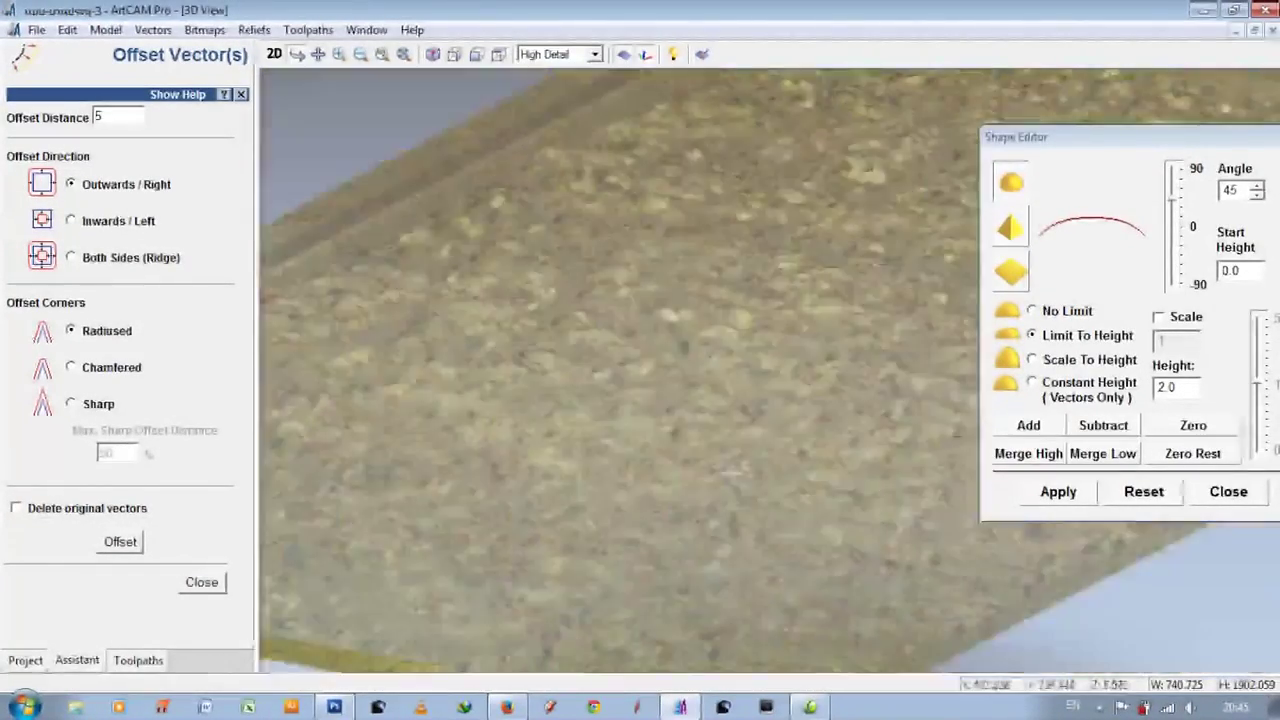
{"action": "left_click", "coordinate": [500, 54]}
{"action": "left_click", "coordinate": [500, 54]}
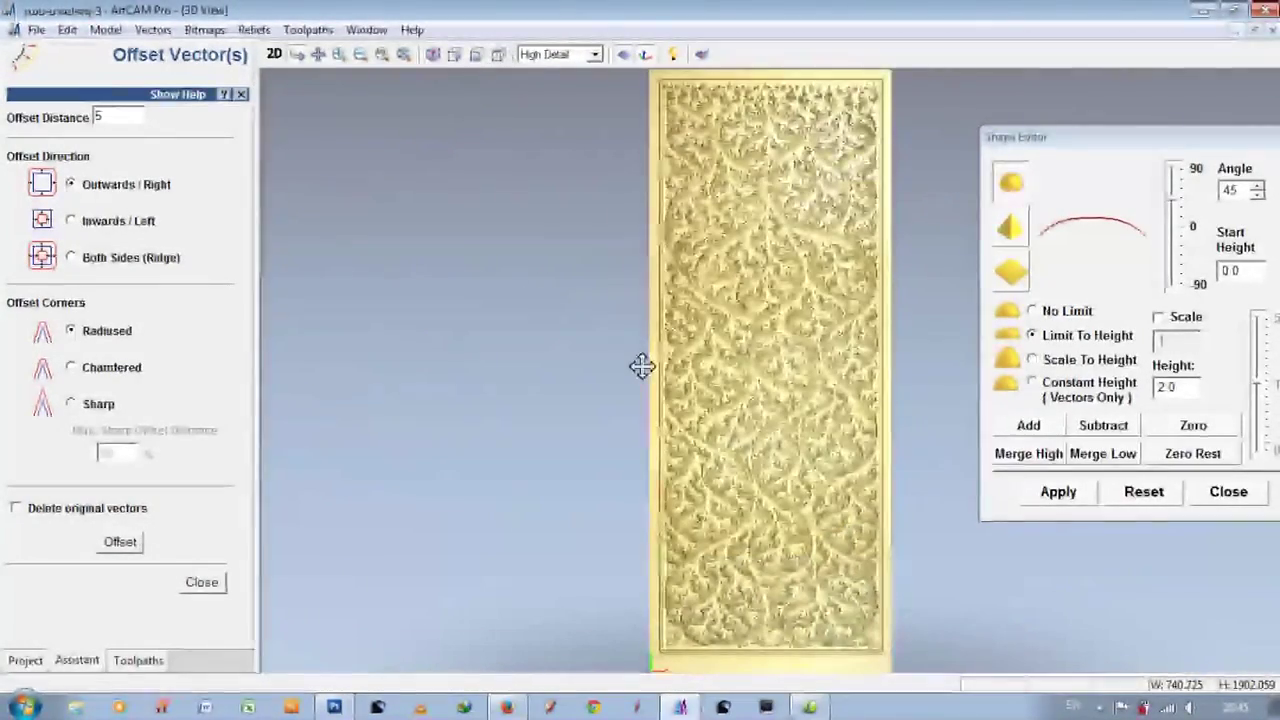
Close the Shape Editor and Offset Vectors panels.
{"action": "left_click", "coordinate": [1217, 500]}
{"action": "left_click", "coordinate": [202, 584]}
{"action": "scroll", "coordinate": [571, 457], "scroll_direction": "down", "scroll_amount": 5}
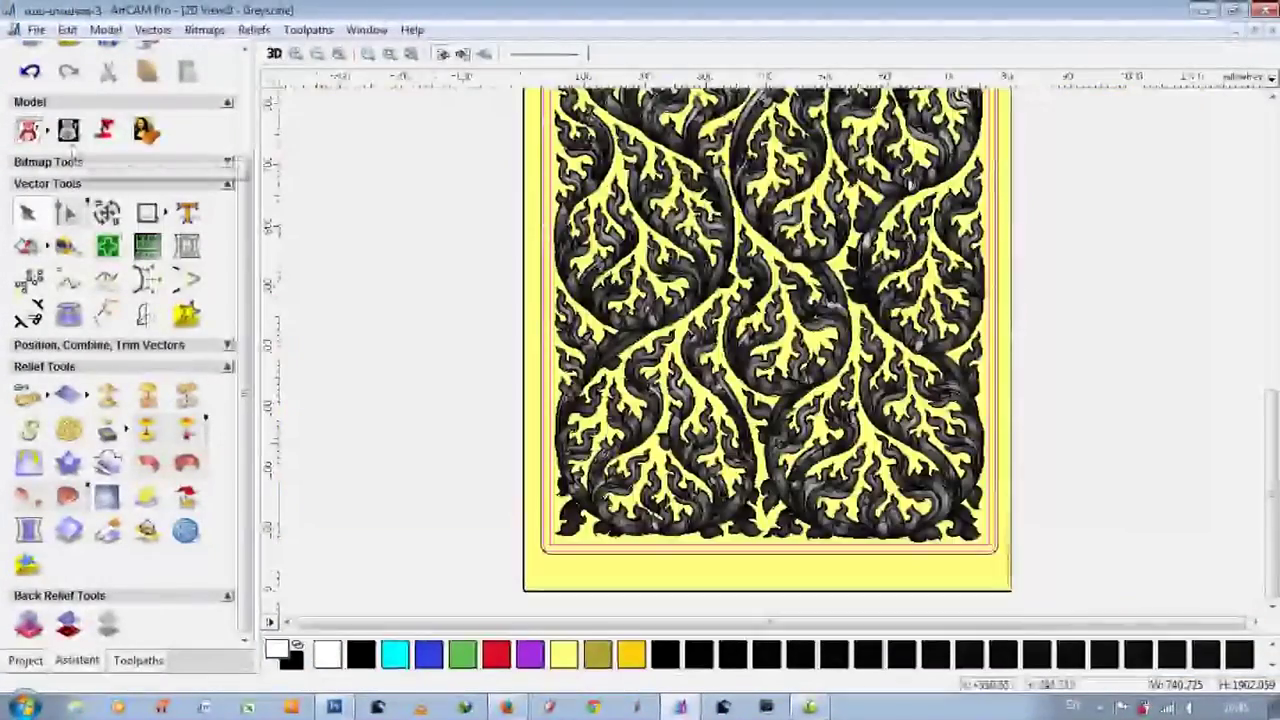